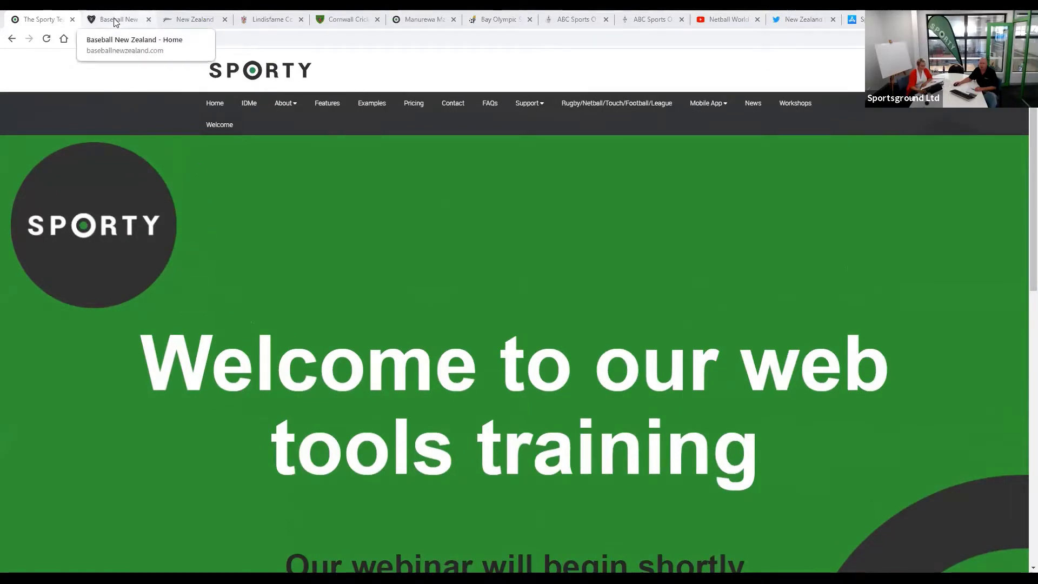
- Scroll through the Baseball New Zealand page and back up, then bring up Underwater Hockey NZ
click(114, 21)
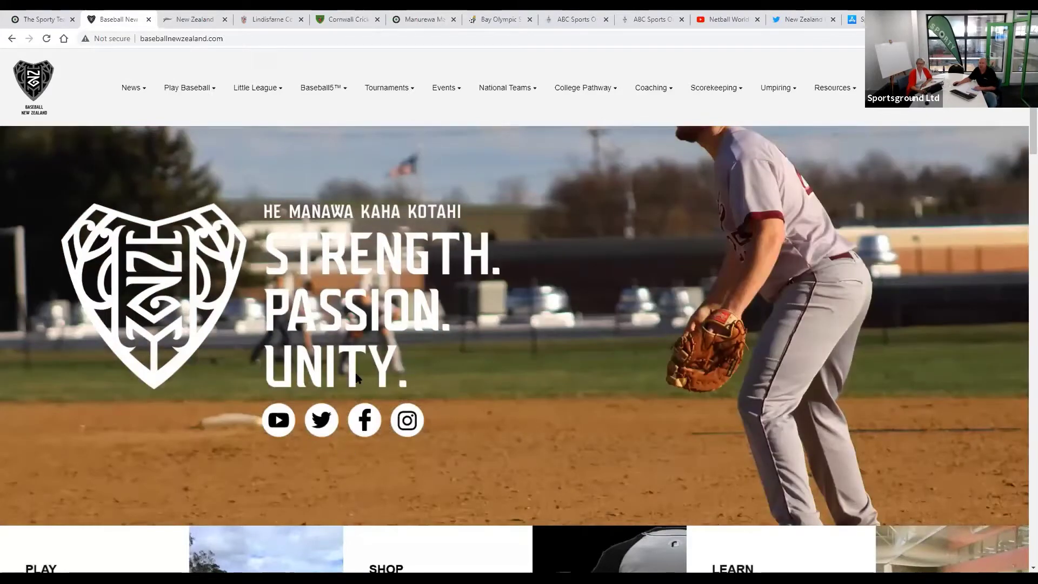
scroll(356, 377, down, 3)
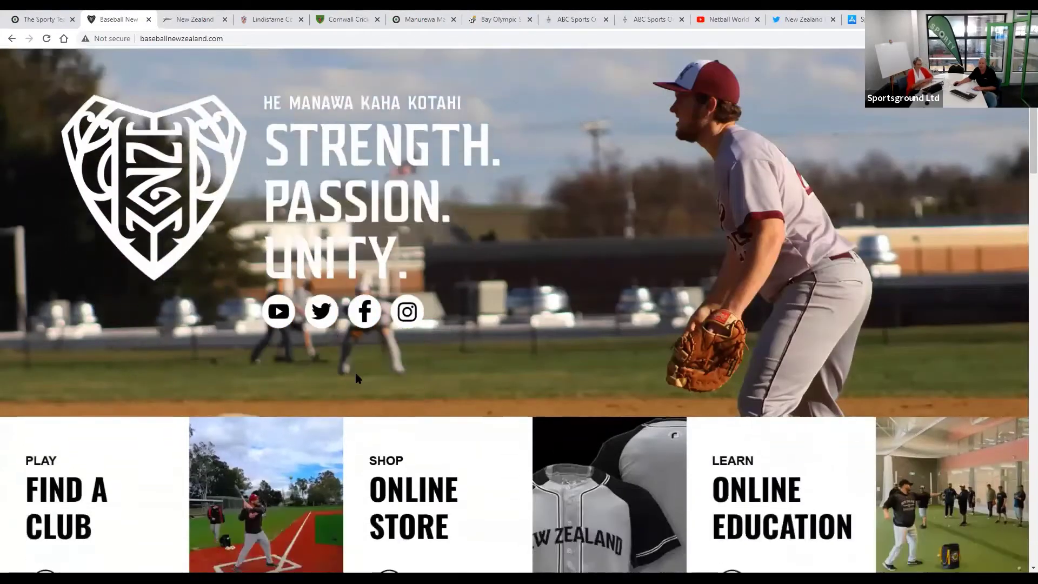
scroll(356, 377, down, 12)
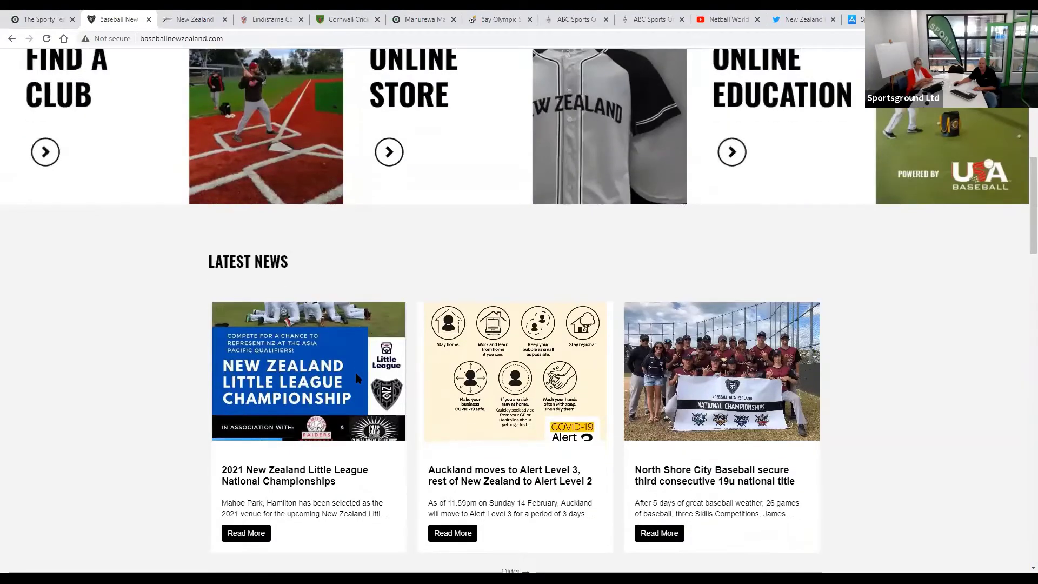
scroll(355, 377, down, 10)
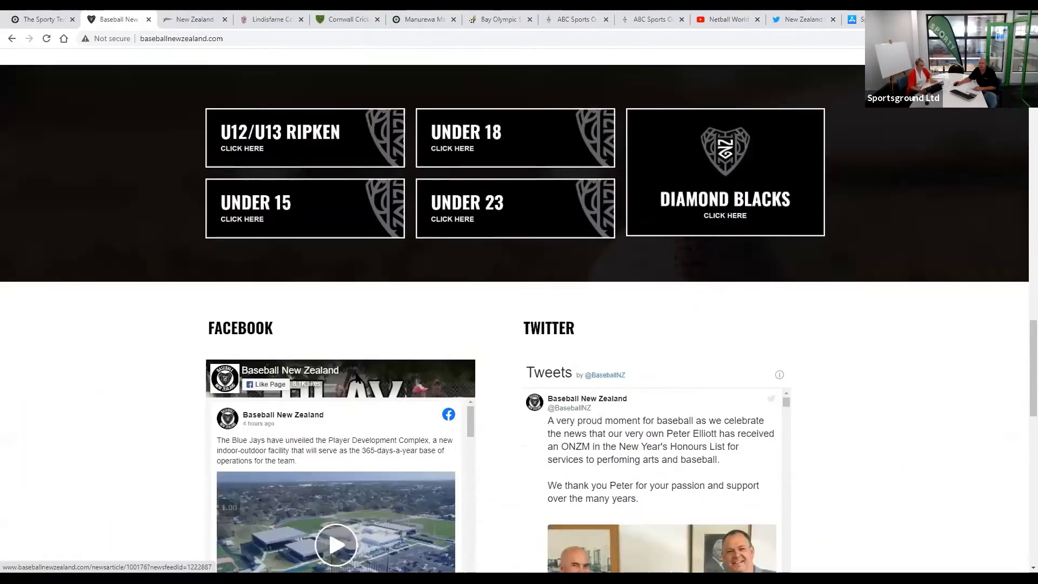
scroll(356, 377, down, 10)
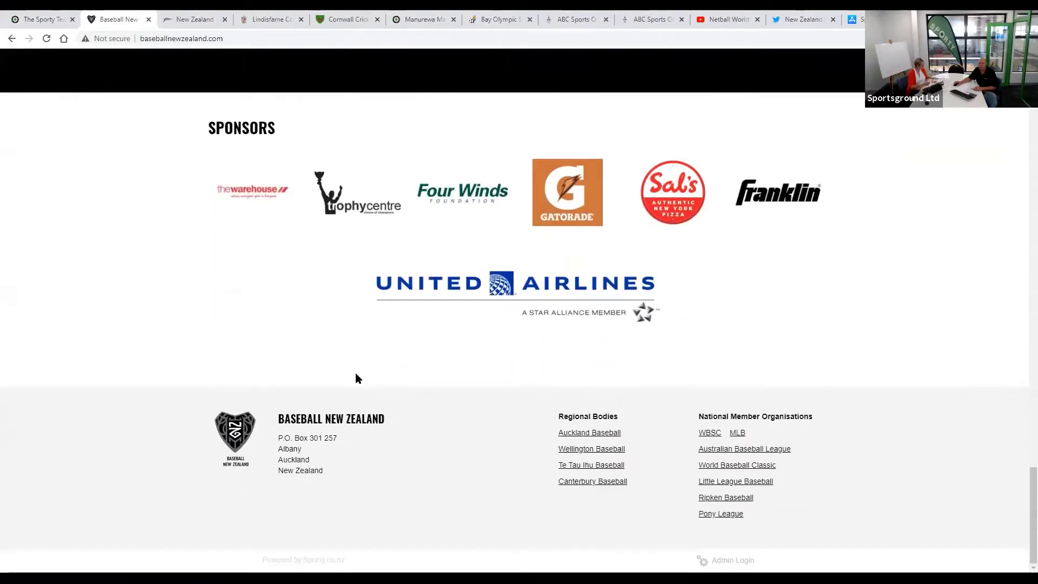
scroll(356, 377, up, 10)
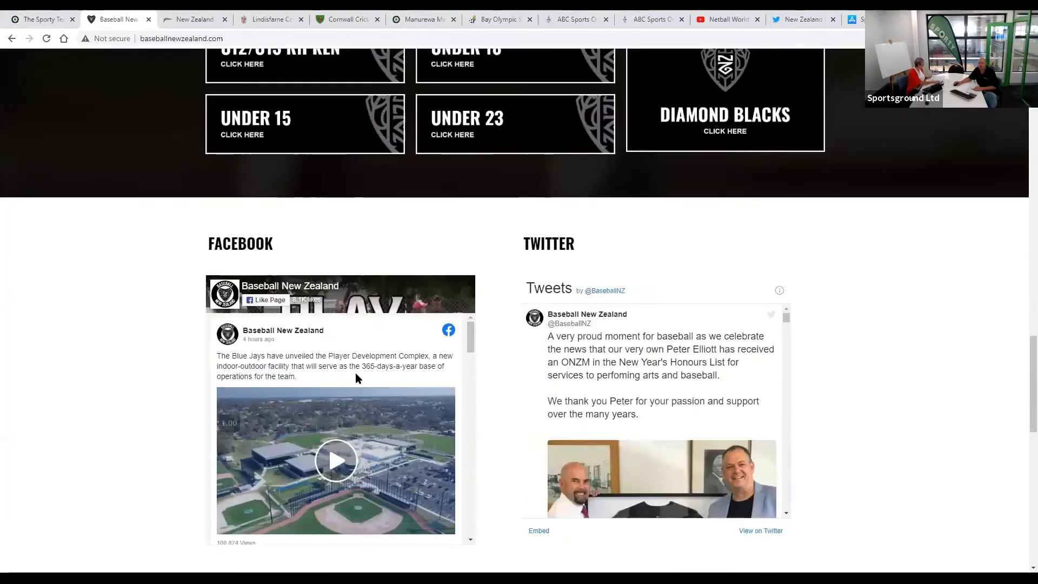
scroll(355, 377, up, 10)
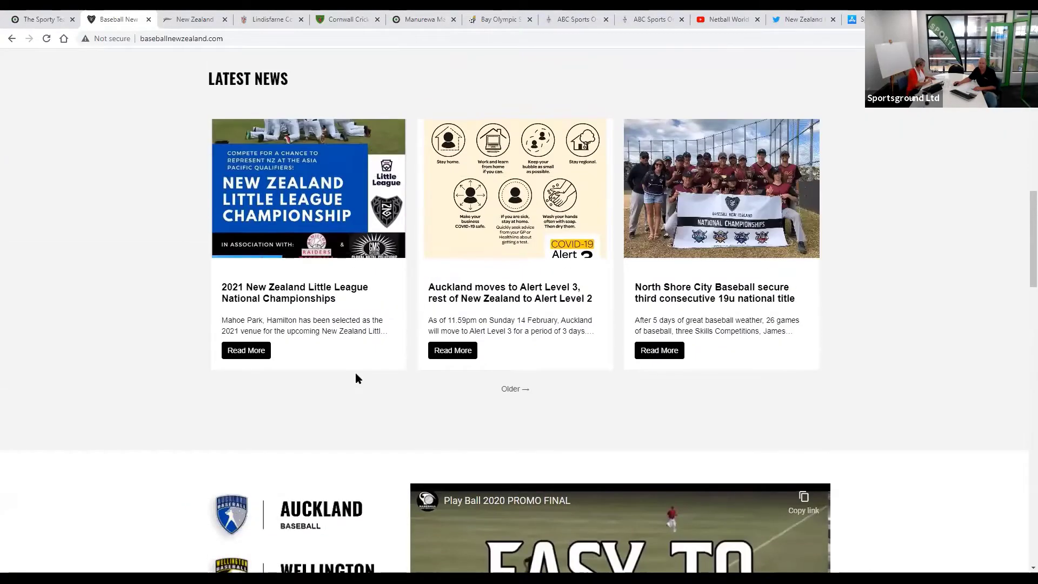
scroll(356, 377, up, 10)
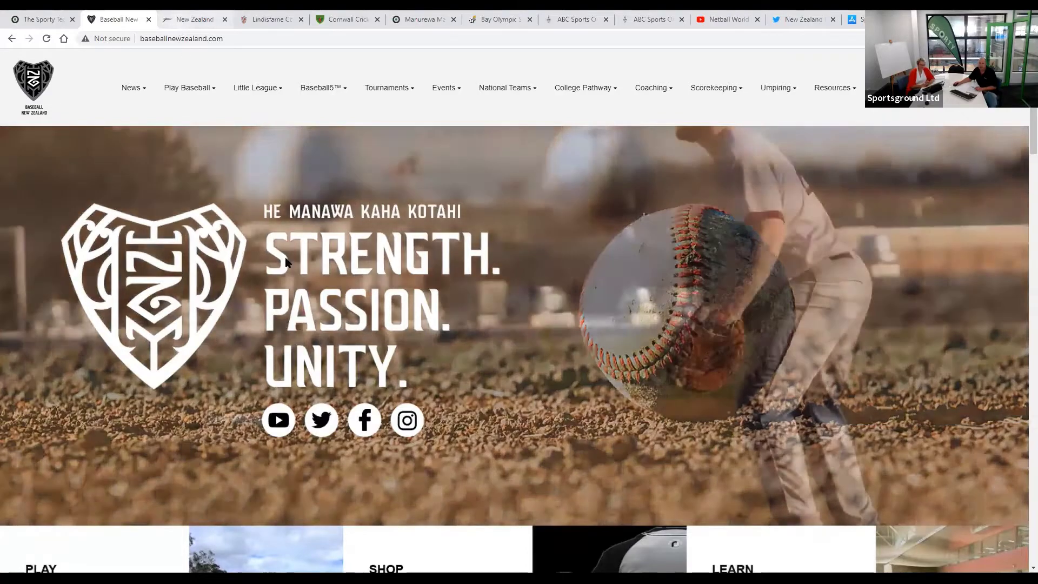
click(180, 25)
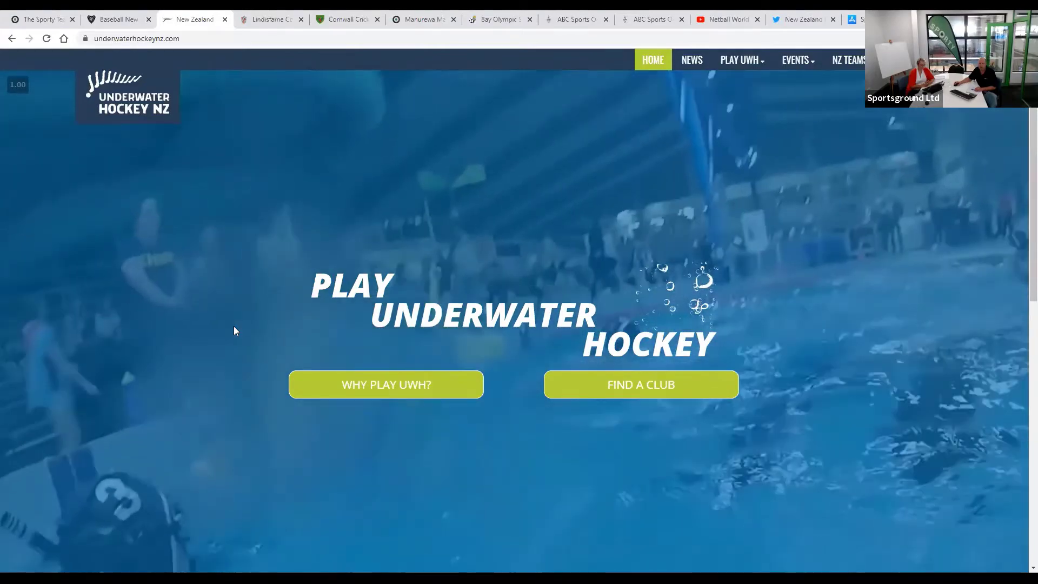
- Scroll the Underwater Hockey page, then cycle through Lindisfarne College, Cornwall Cricket Club and Manurewa Marlins
scroll(234, 326, down, 1)
scroll(234, 326, down, 10)
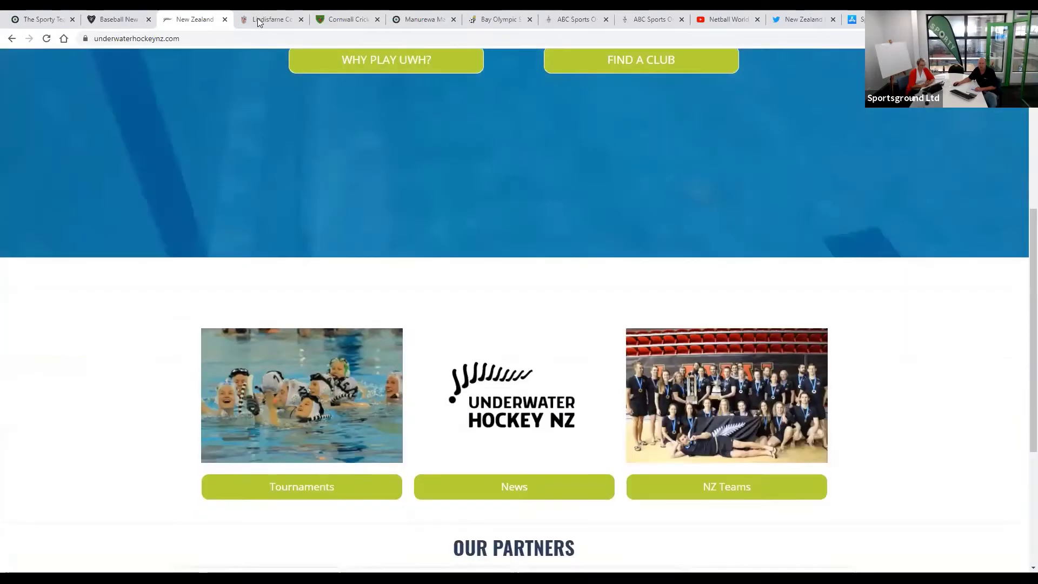
scroll(497, 142, up, 10)
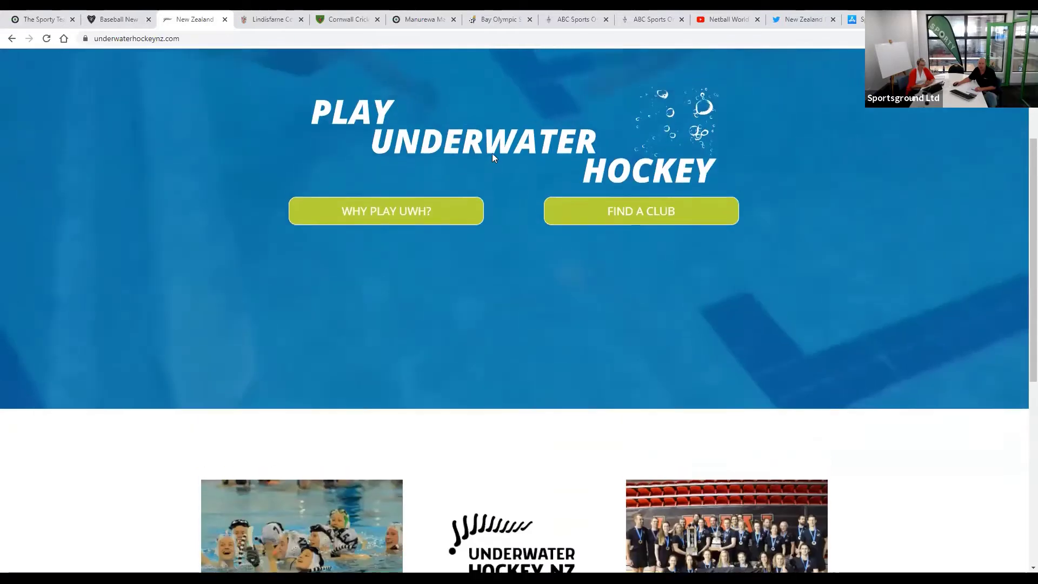
scroll(515, 157, up, 1)
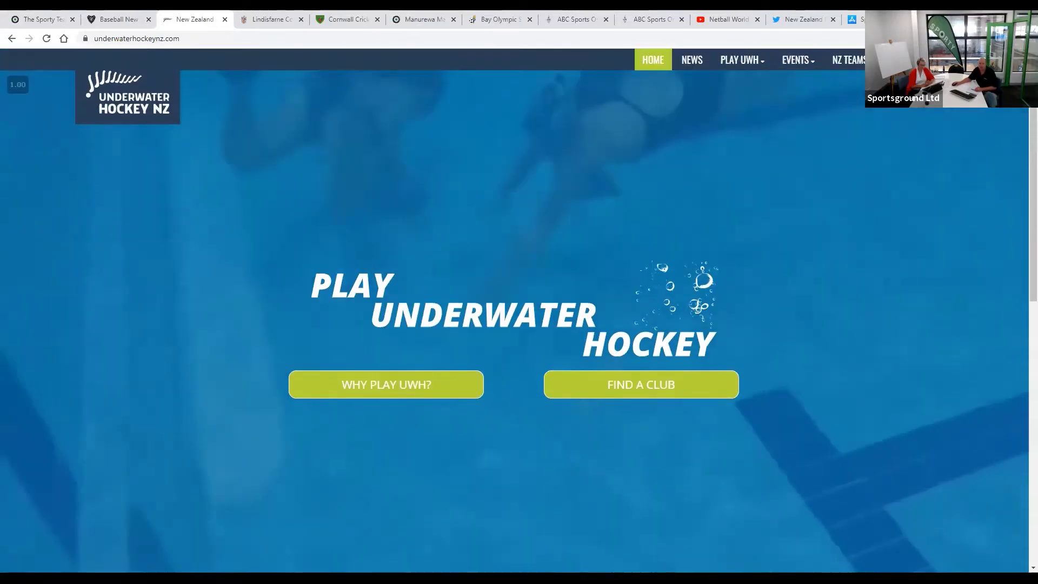
key(ctrl+Tab)
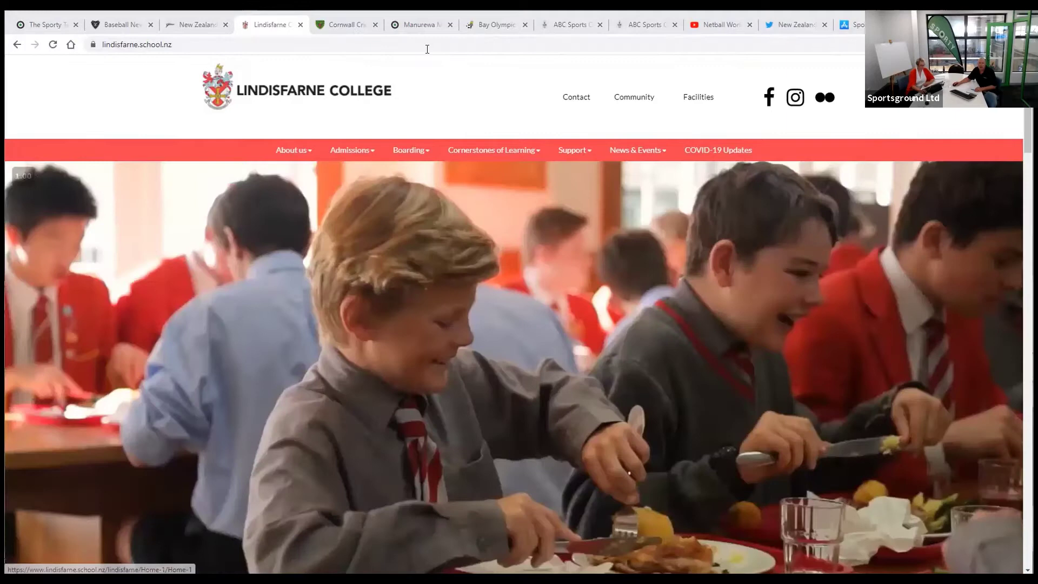
key(ctrl+Tab)
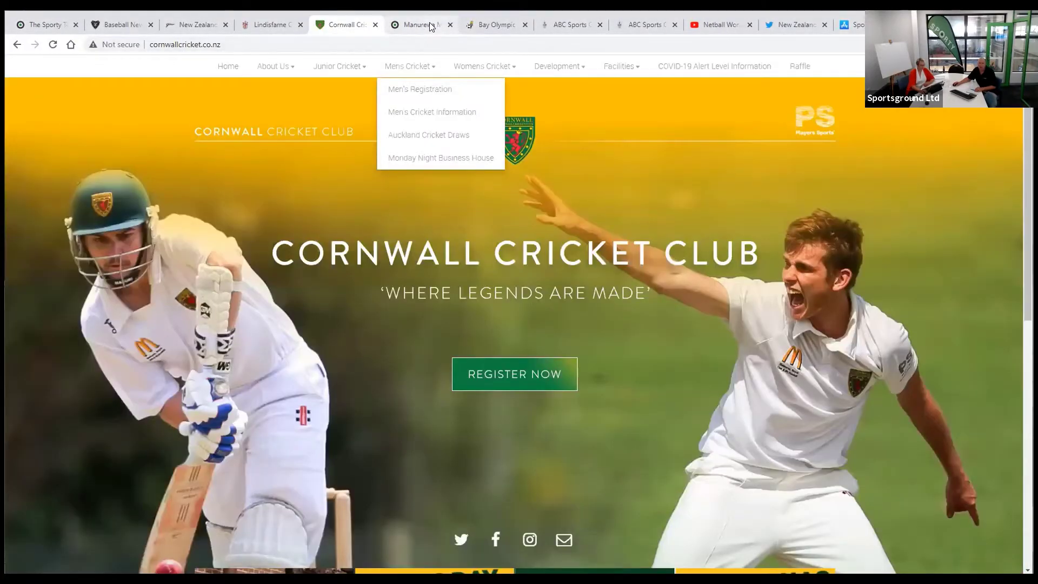
key(ctrl+Tab)
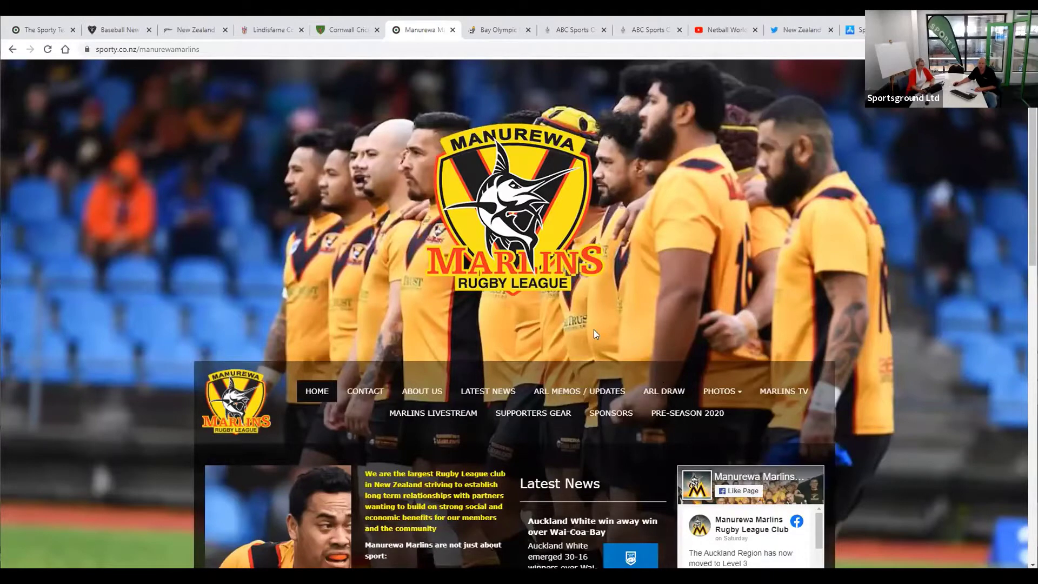
- Scroll the Manurewa Marlins and Bay Olympic pages, moving on to the ABC Sports Organisation site
scroll(594, 329, down, 6)
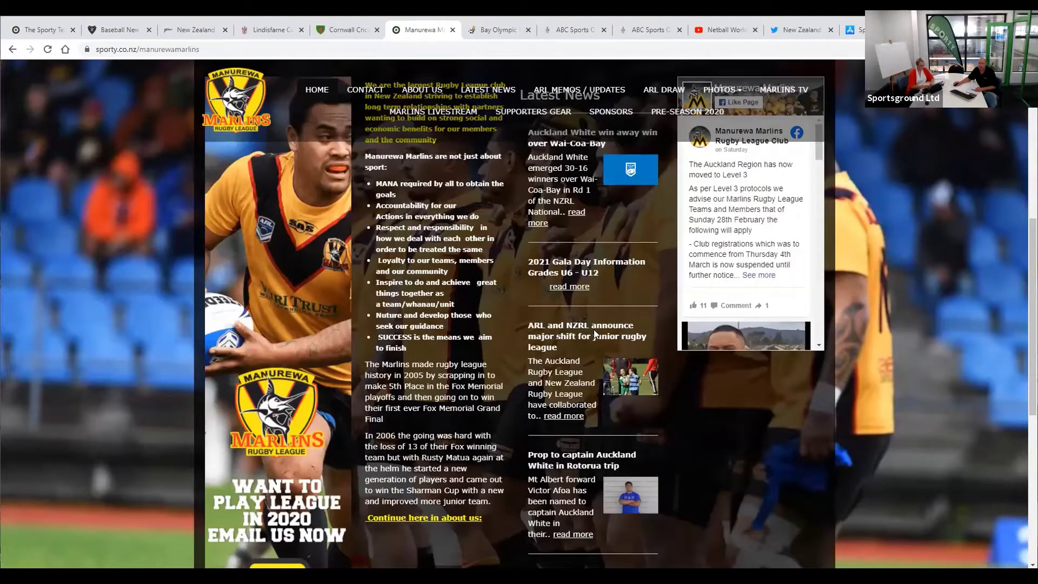
scroll(601, 299, down, 6)
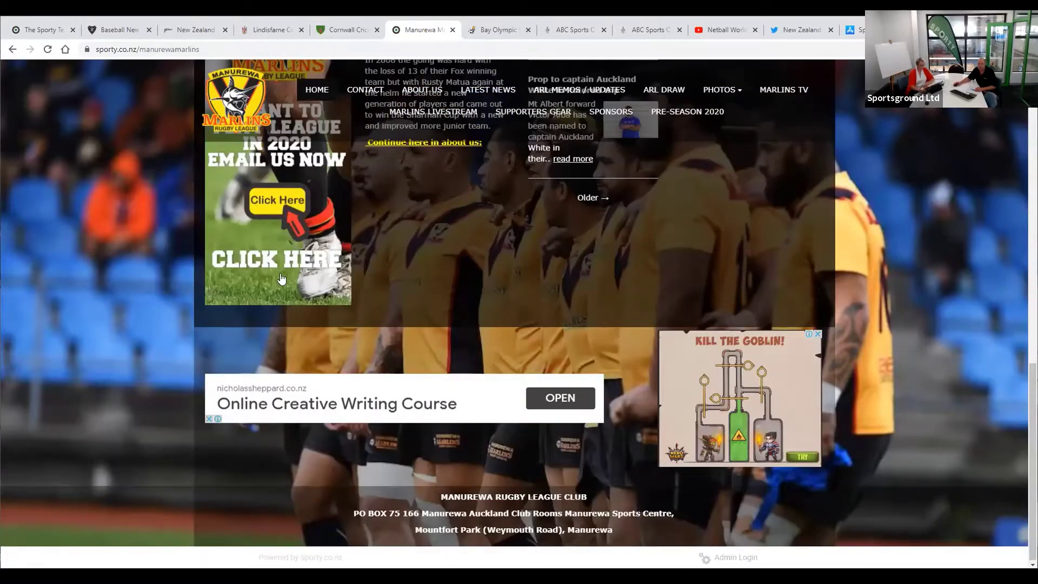
scroll(281, 279, up, 15)
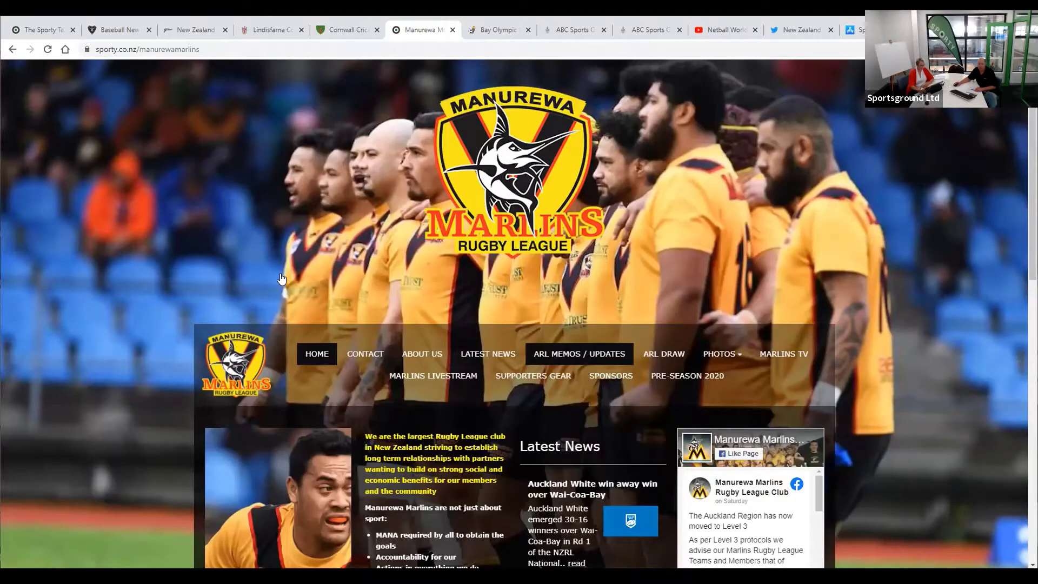
scroll(289, 279, down, 2)
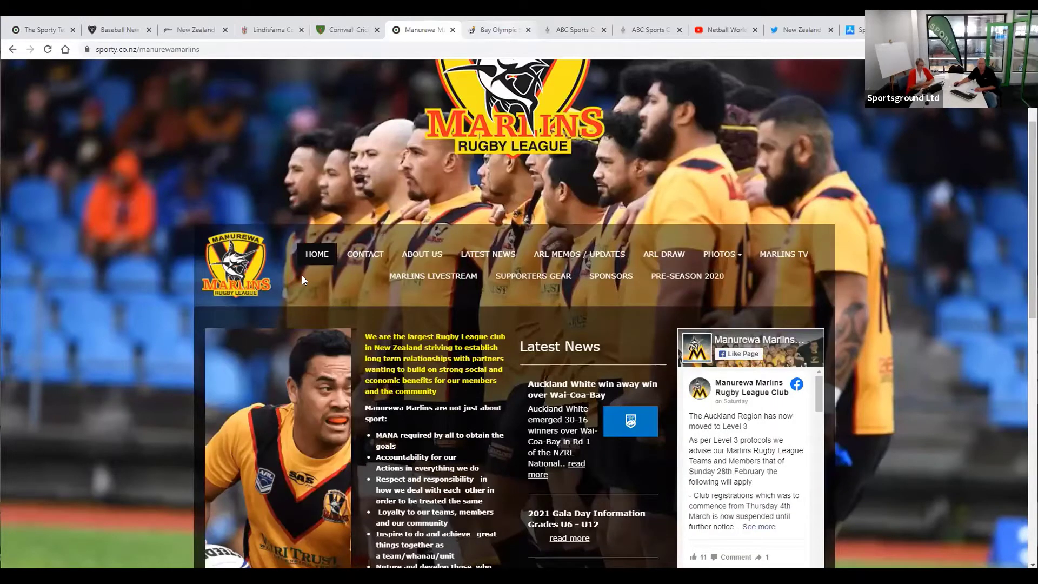
key(ctrl+Tab)
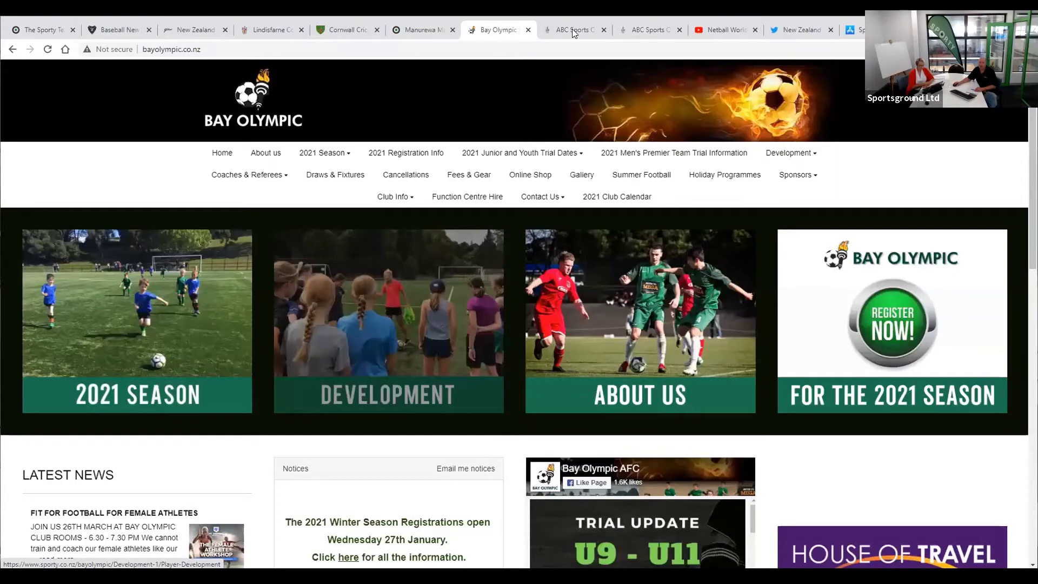
scroll(669, 280, down, 5)
scroll(670, 119, up, 5)
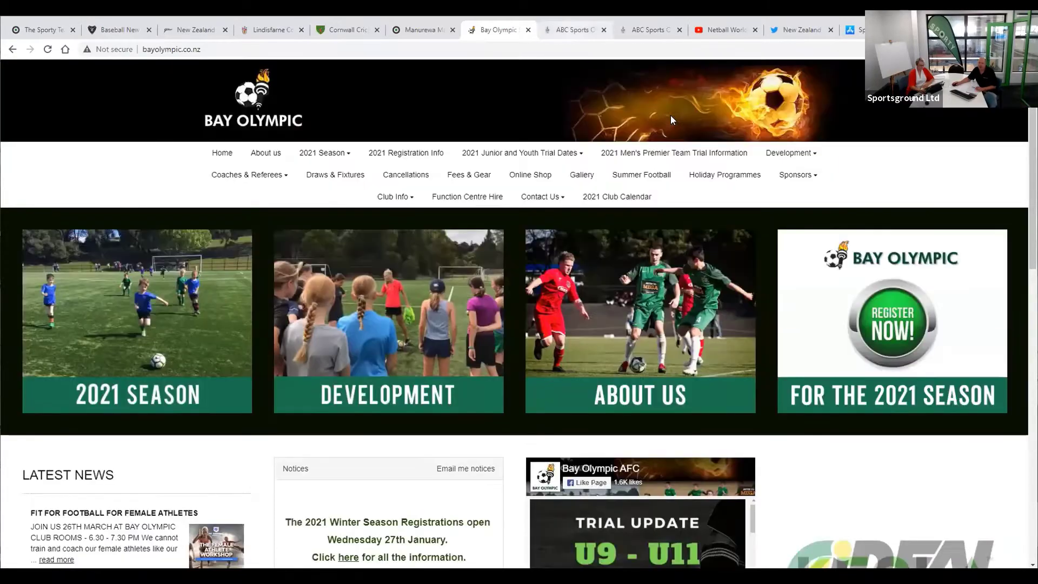
key(ctrl+Tab)
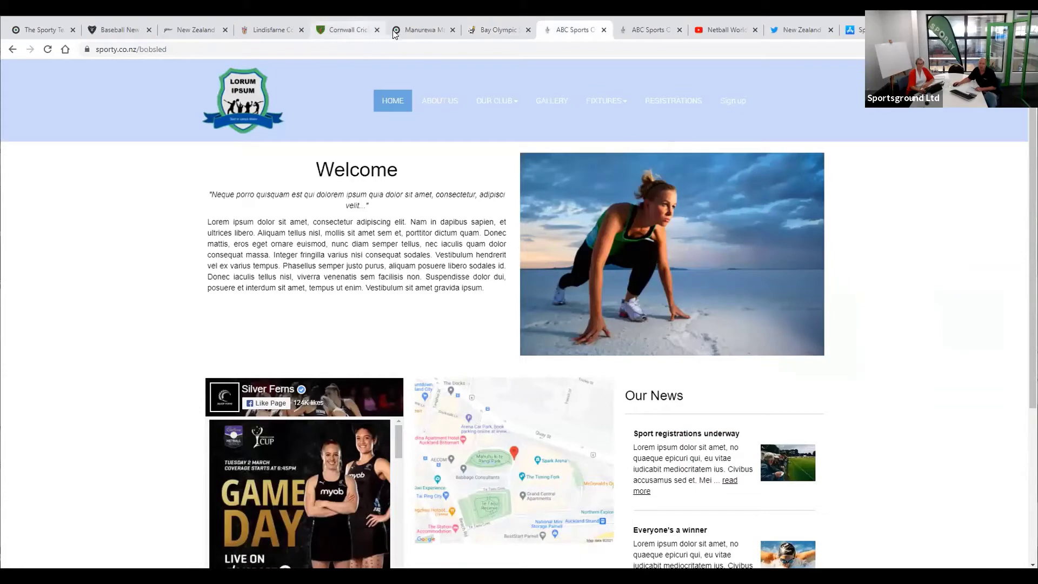
- Close the Cornwall Cricket, Bay Olympic and Manurewa Marlins sites and return to the Sporty welcome page
click(371, 32)
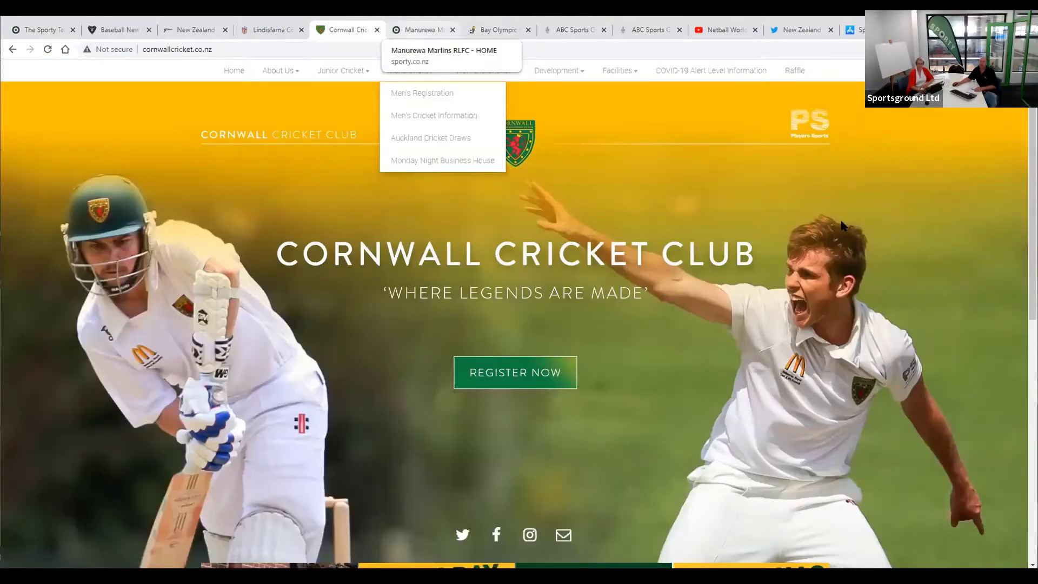
click(377, 31)
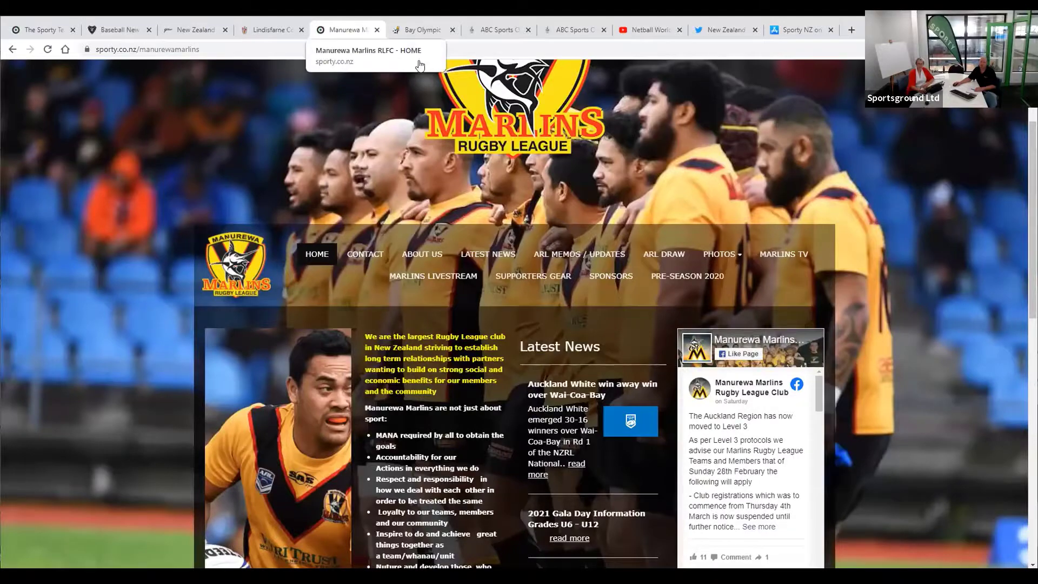
click(452, 34)
click(378, 31)
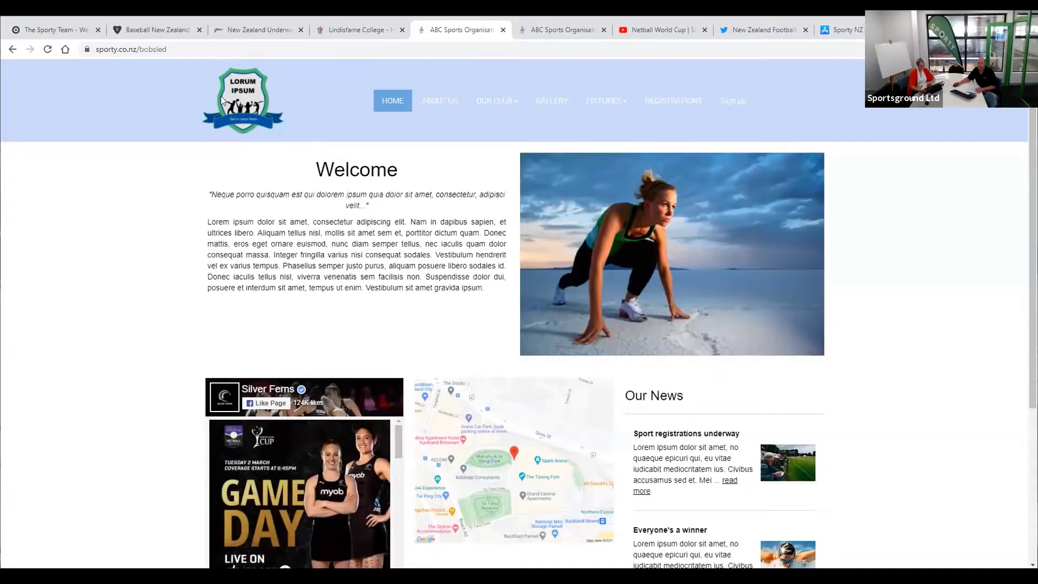
click(60, 33)
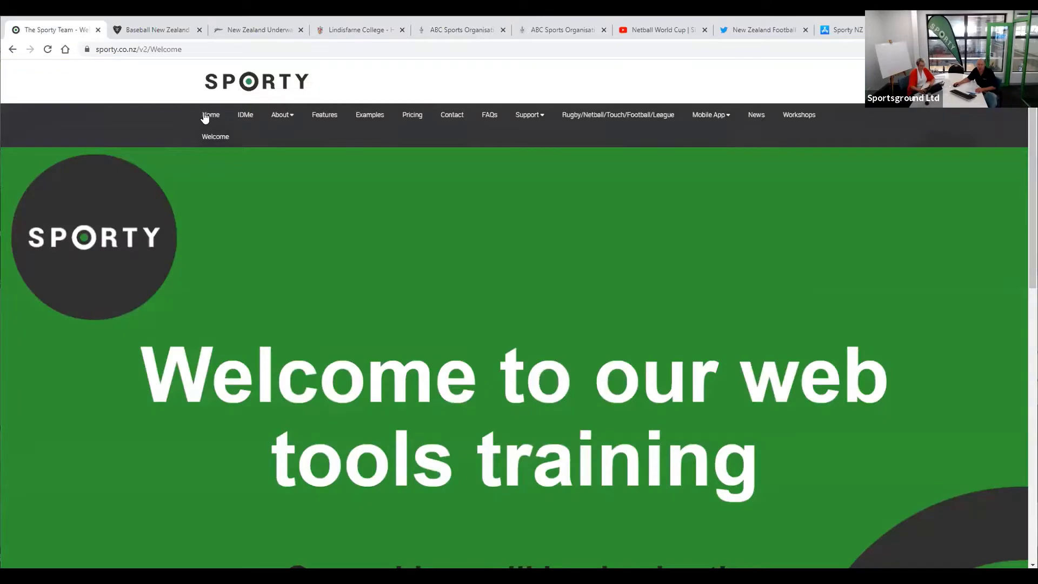
click(205, 116)
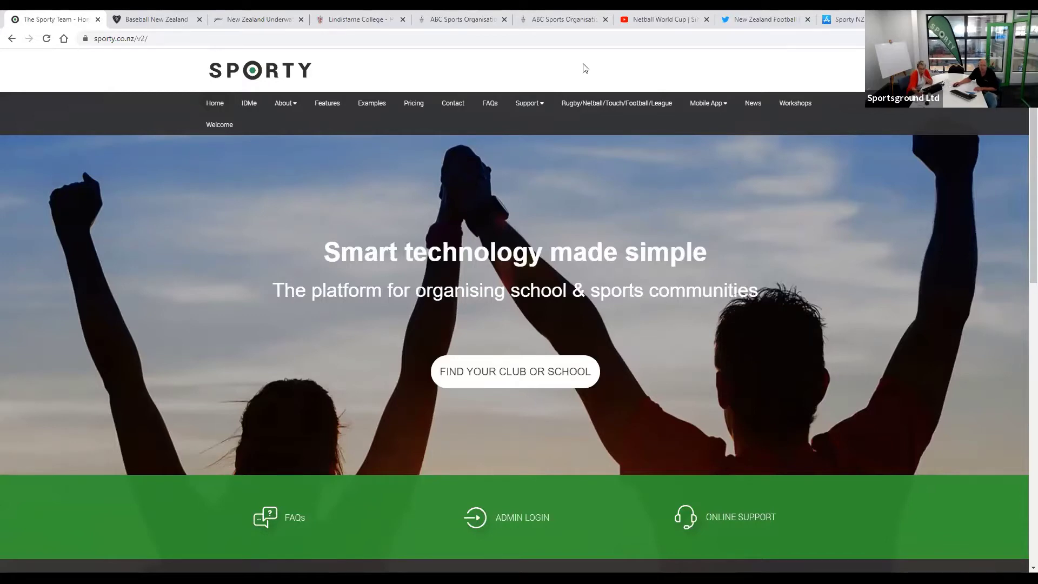
- Close two extra tabs and follow the ABC Sports Organisation footer's Admin Login link
click(198, 20)
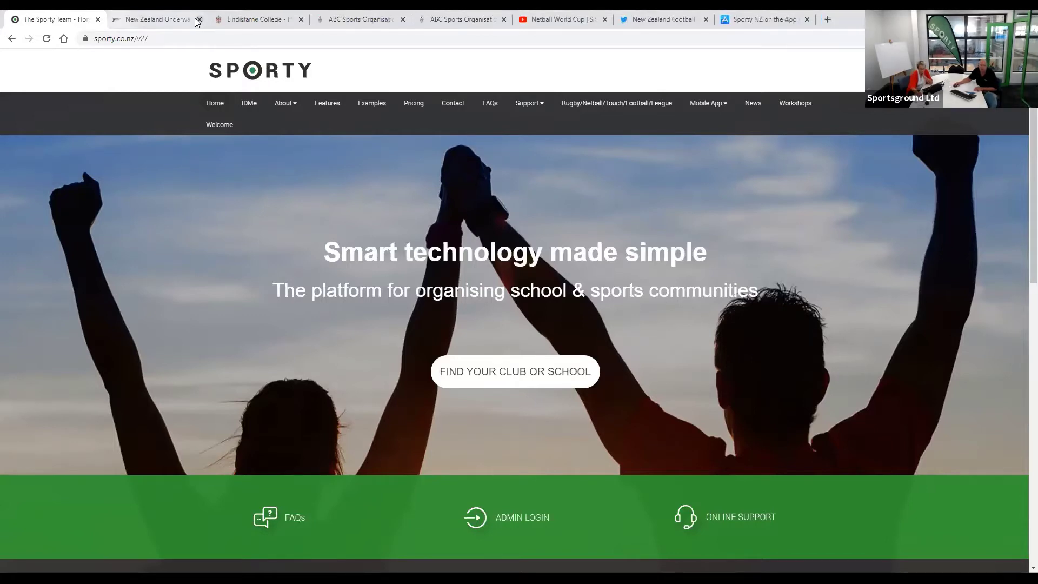
click(198, 20)
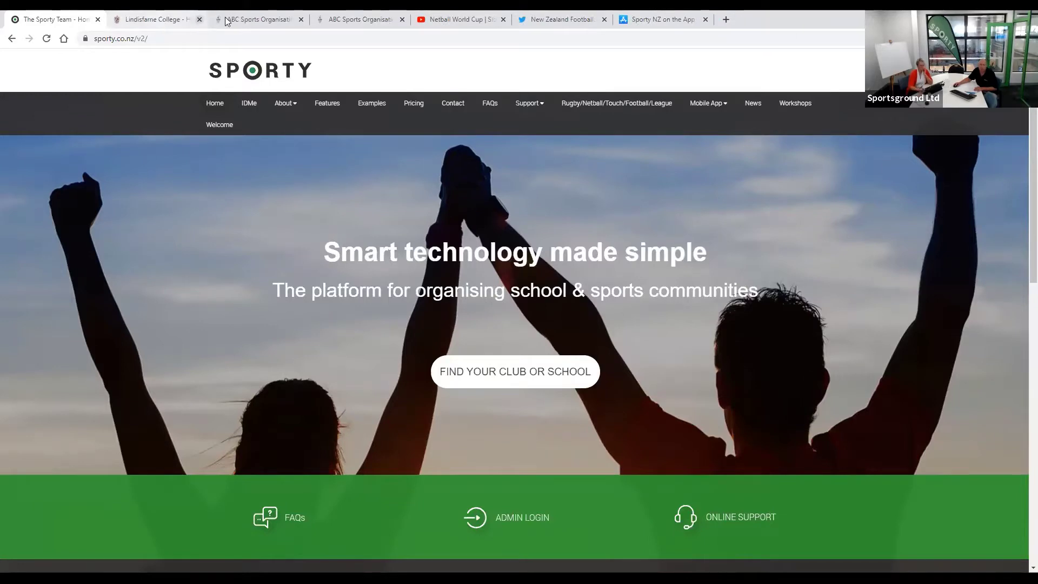
key(ctrl+3)
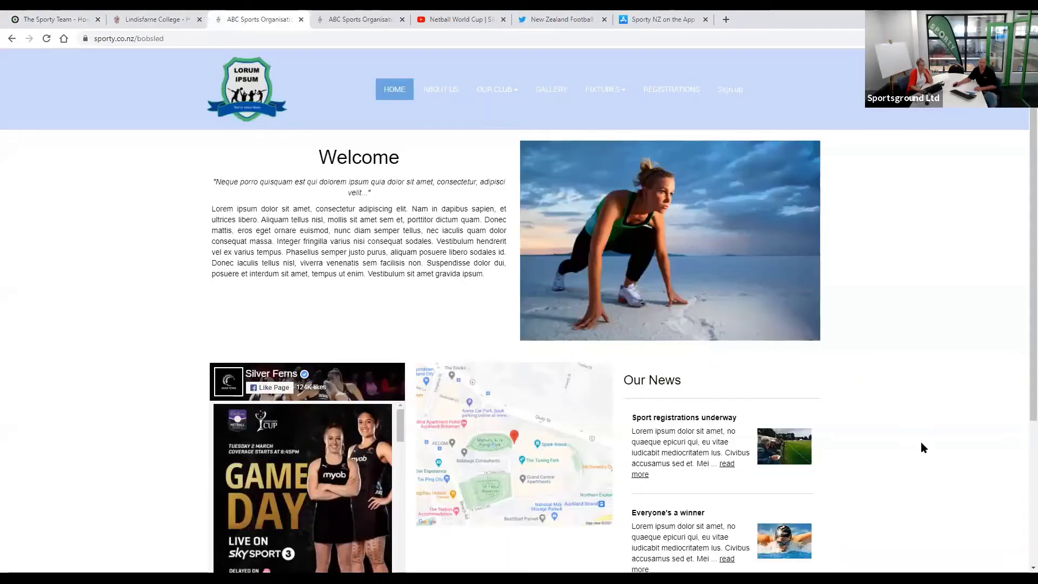
scroll(920, 442, down, 5)
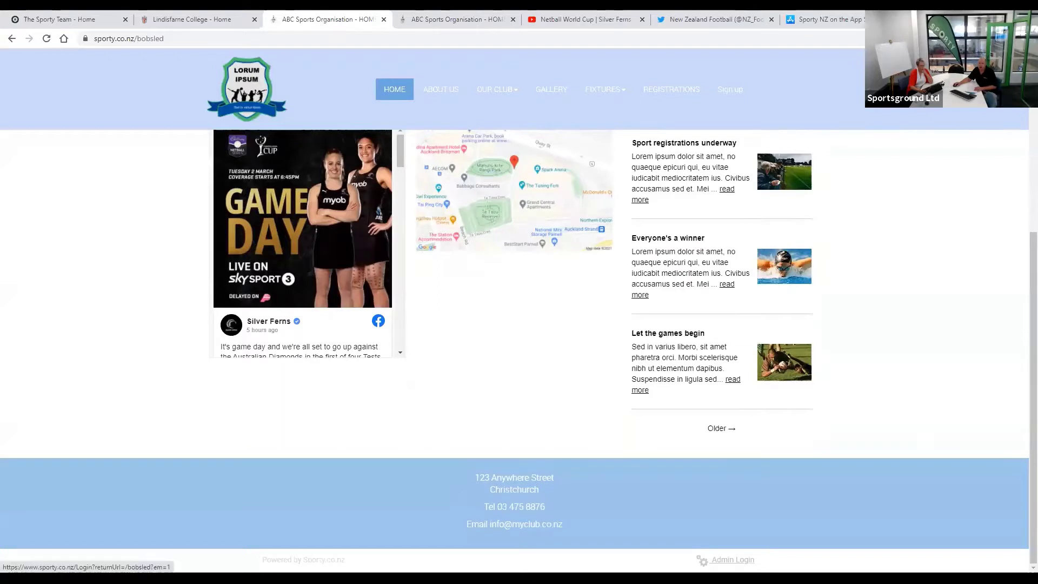
click(732, 560)
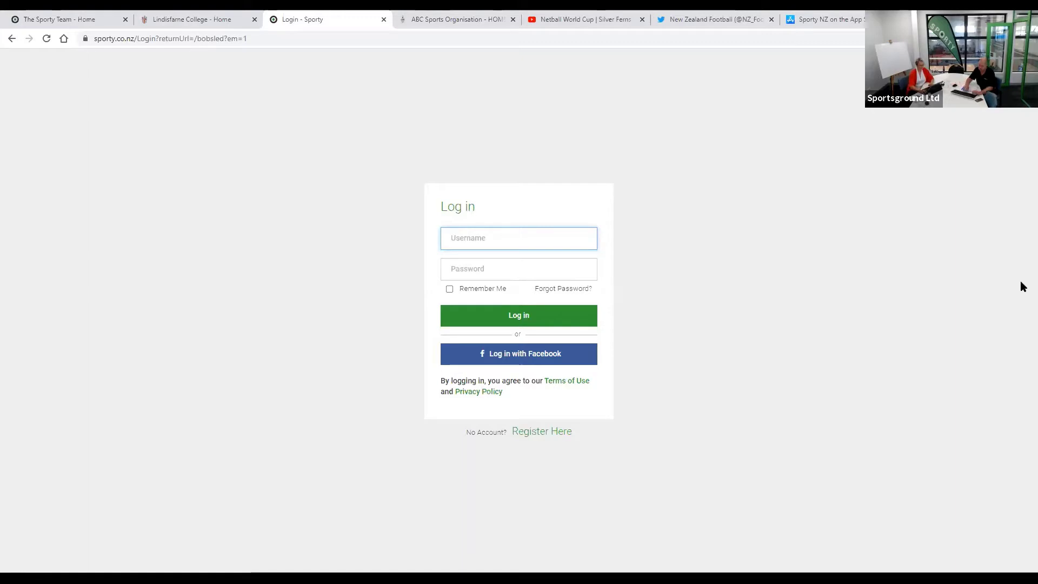
- Log in with the administrator's username and password
text(mike)
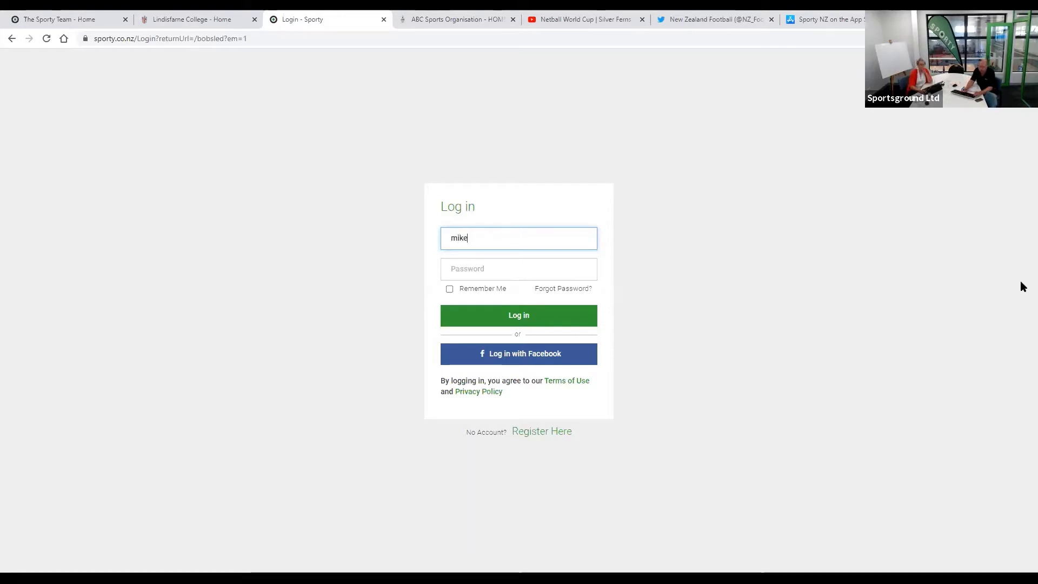
key(Tab)
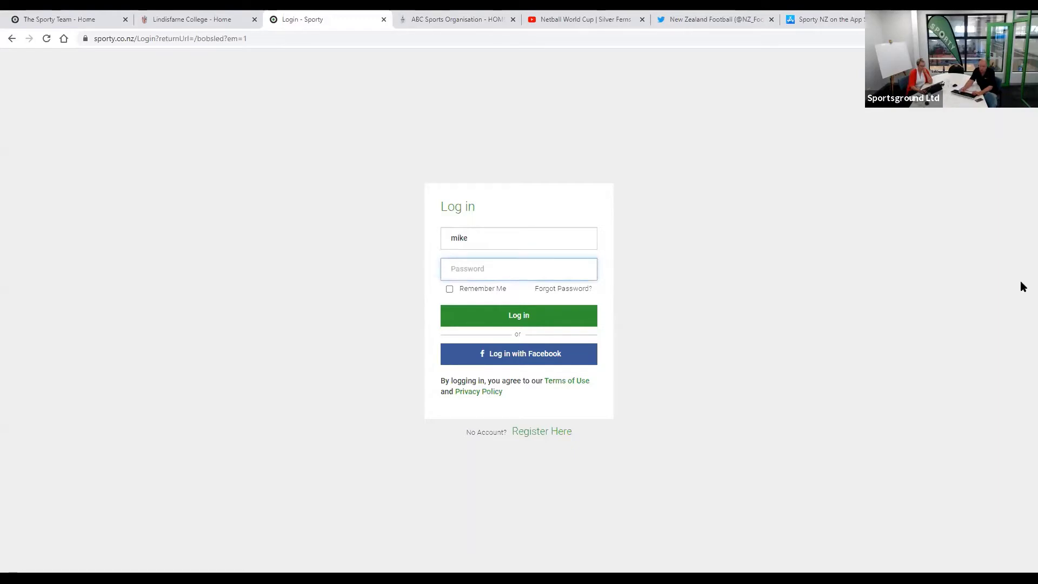
text(••••••••)
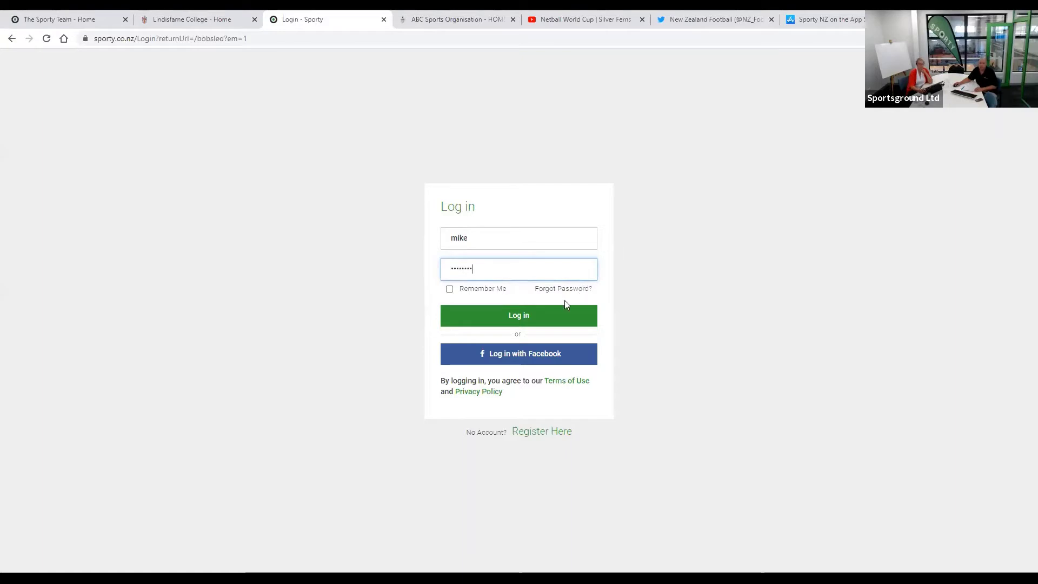
click(521, 320)
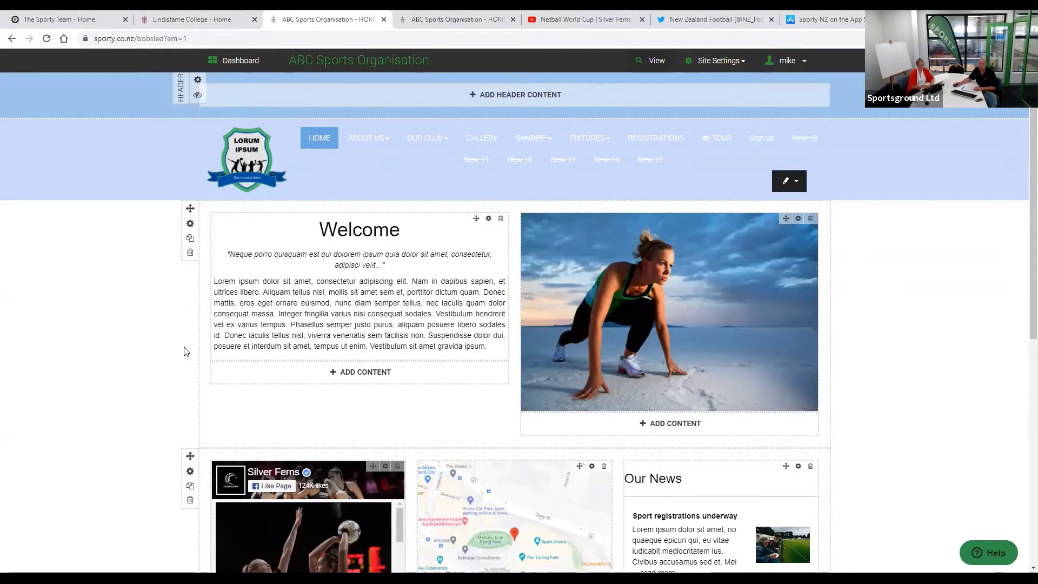
scroll(197, 362, down, 8)
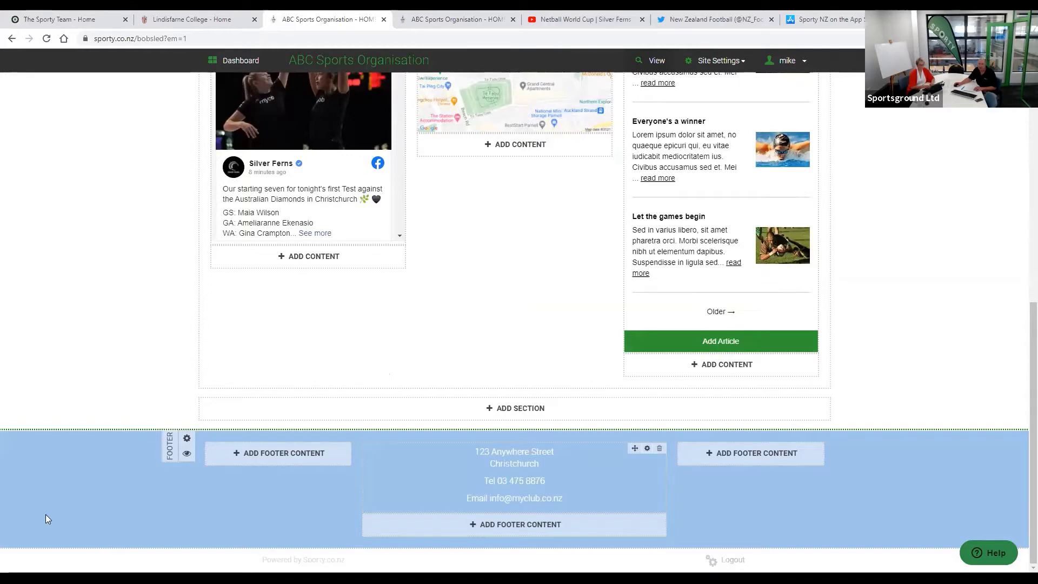
scroll(45, 519, up, 2)
scroll(48, 519, up, 5)
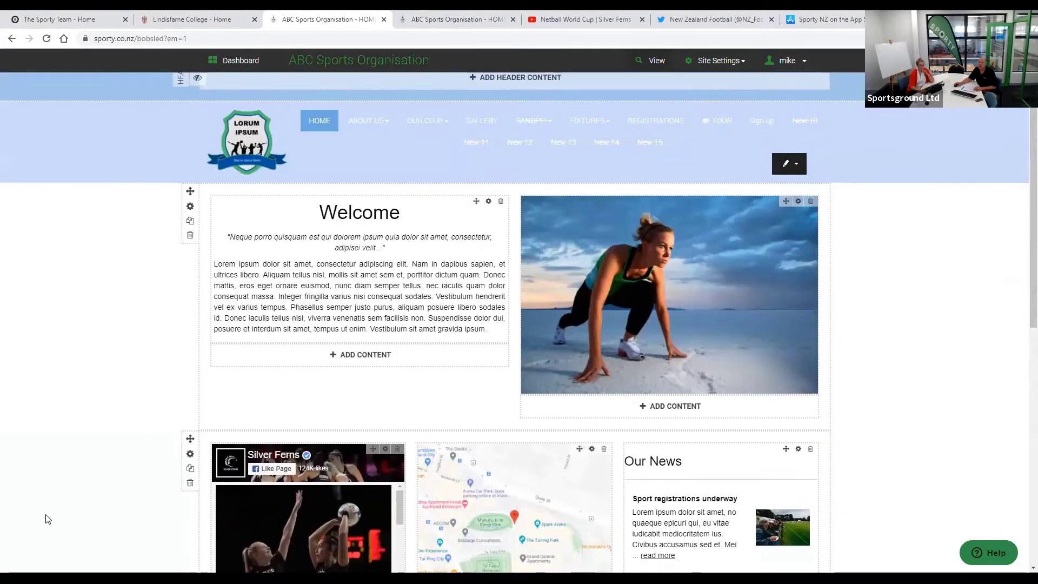
scroll(519, 356, down, 2)
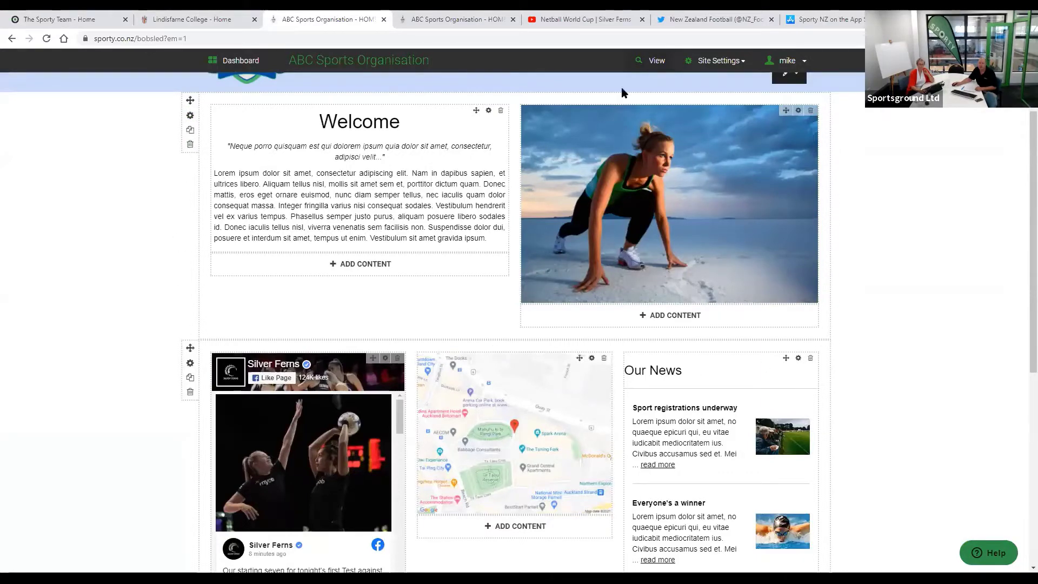
scroll(186, 162, down, 3)
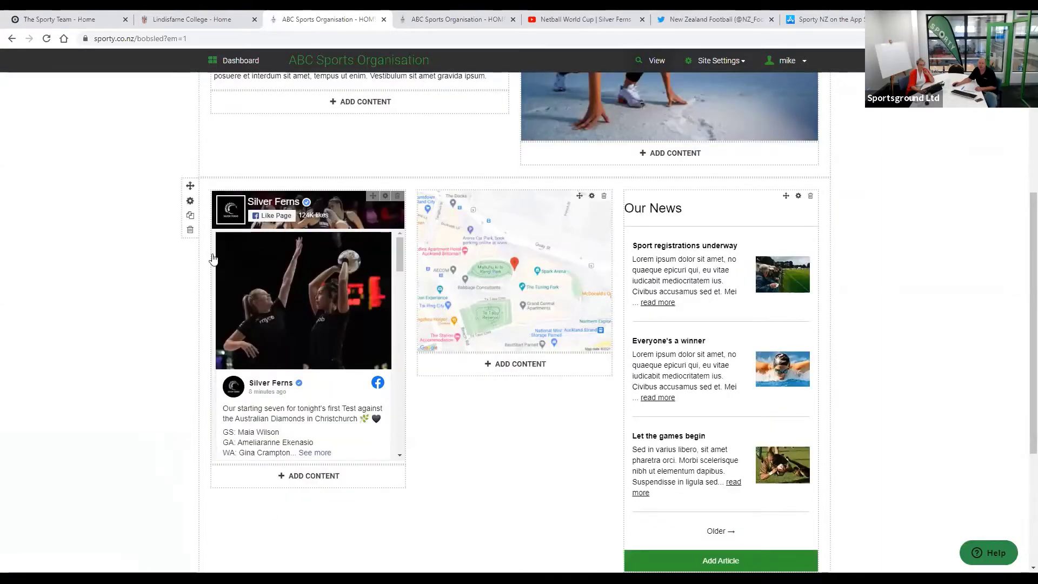
scroll(294, 253, up, 4)
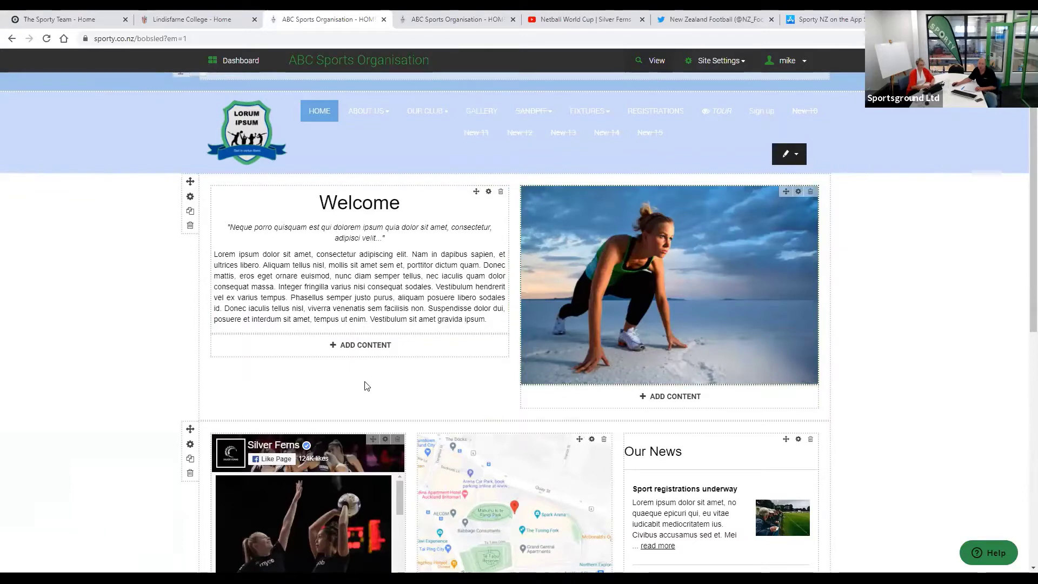
scroll(317, 387, down, 2)
scroll(492, 372, down, 1)
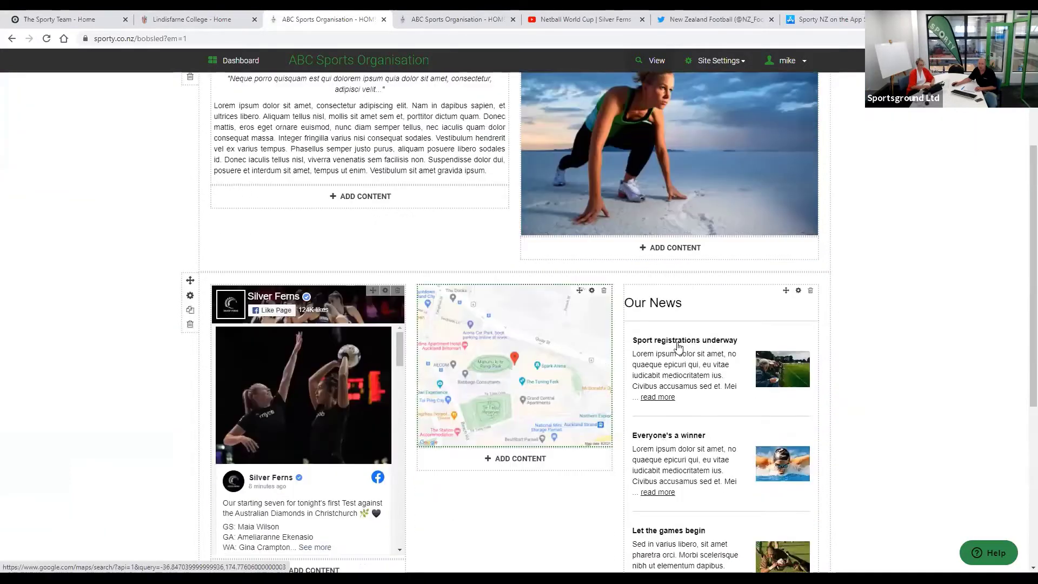
scroll(731, 354, down, 1)
scroll(730, 354, down, 2)
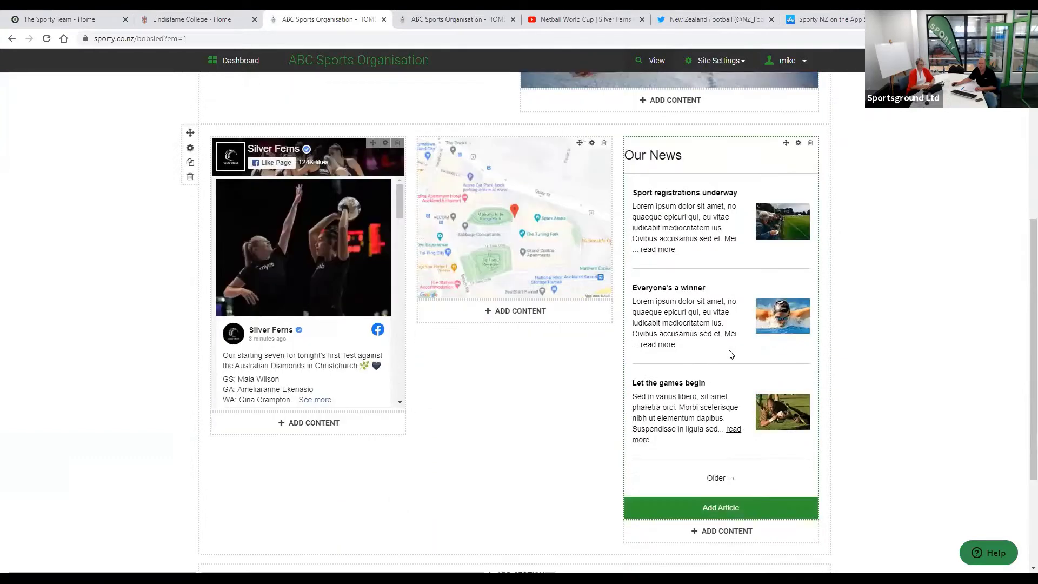
scroll(730, 354, up, 6)
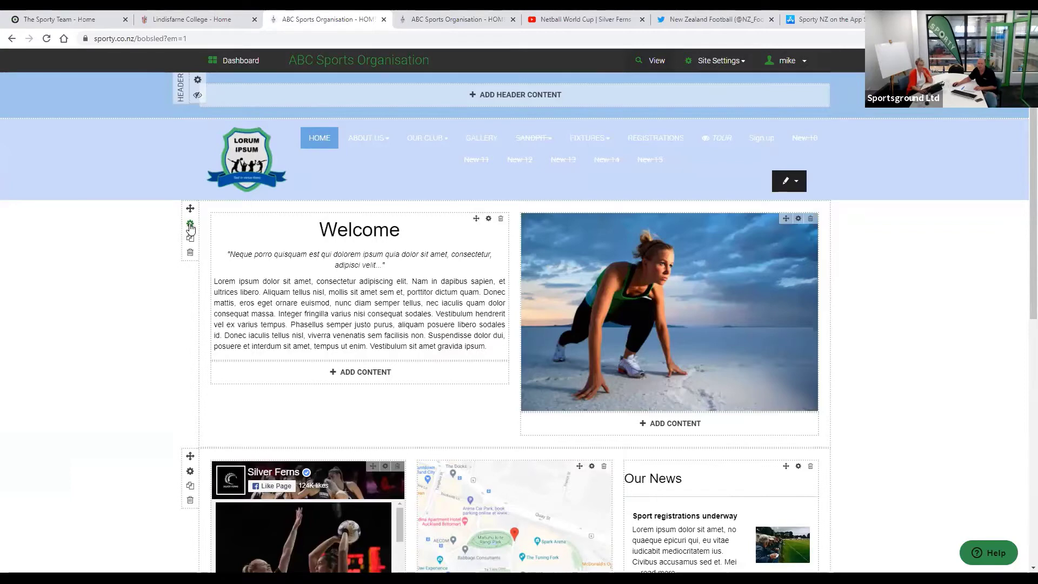
- Pick the three-column layout in the Welcome row's Section Settings and save
click(190, 223)
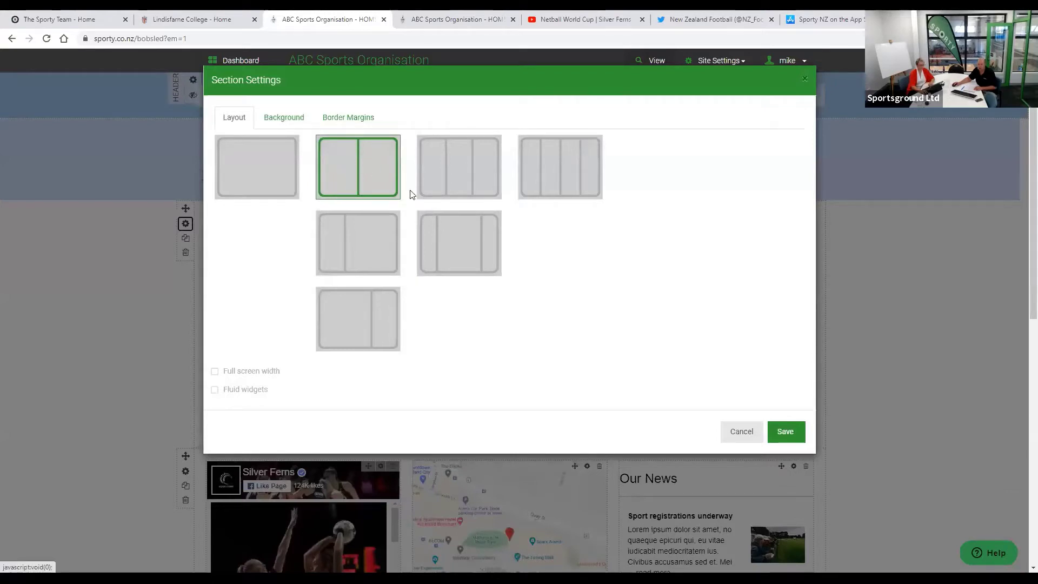
click(458, 180)
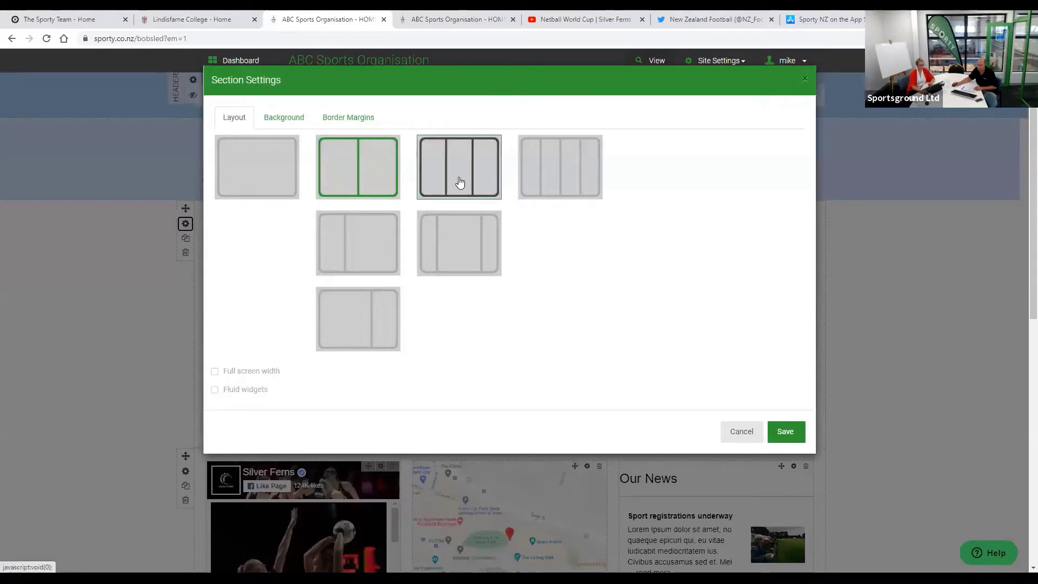
click(786, 433)
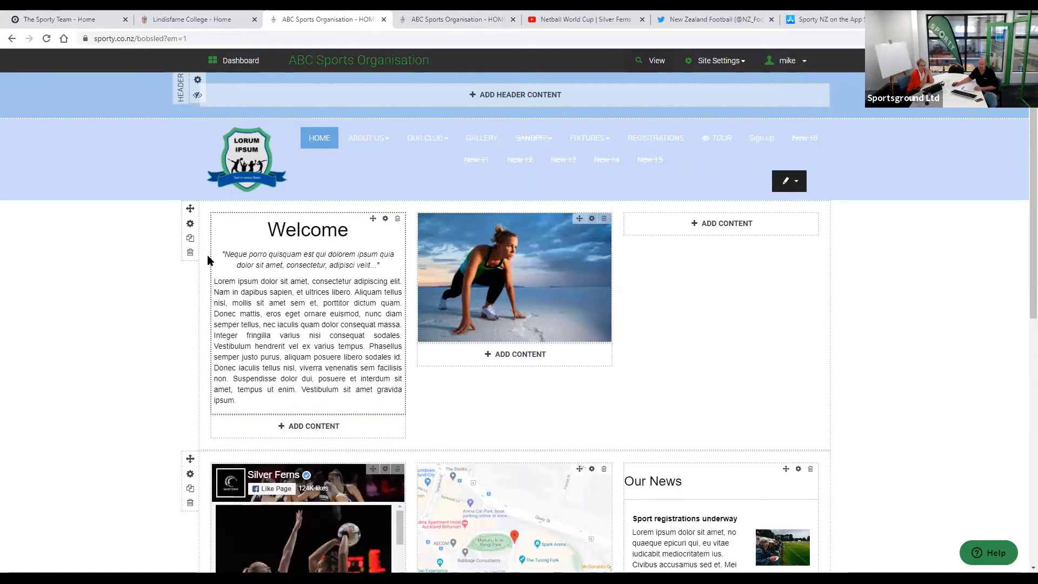
click(190, 223)
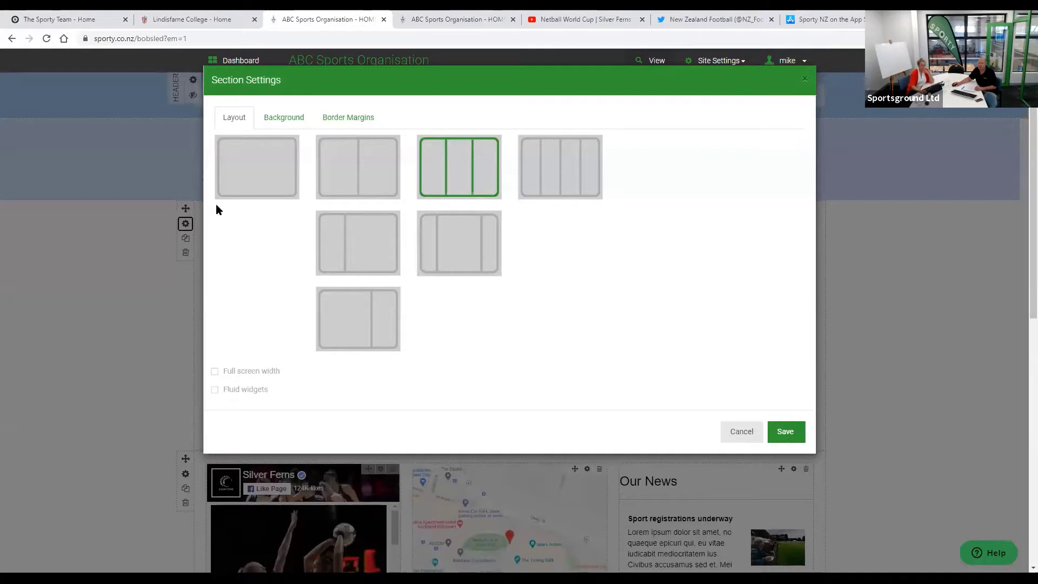
click(288, 118)
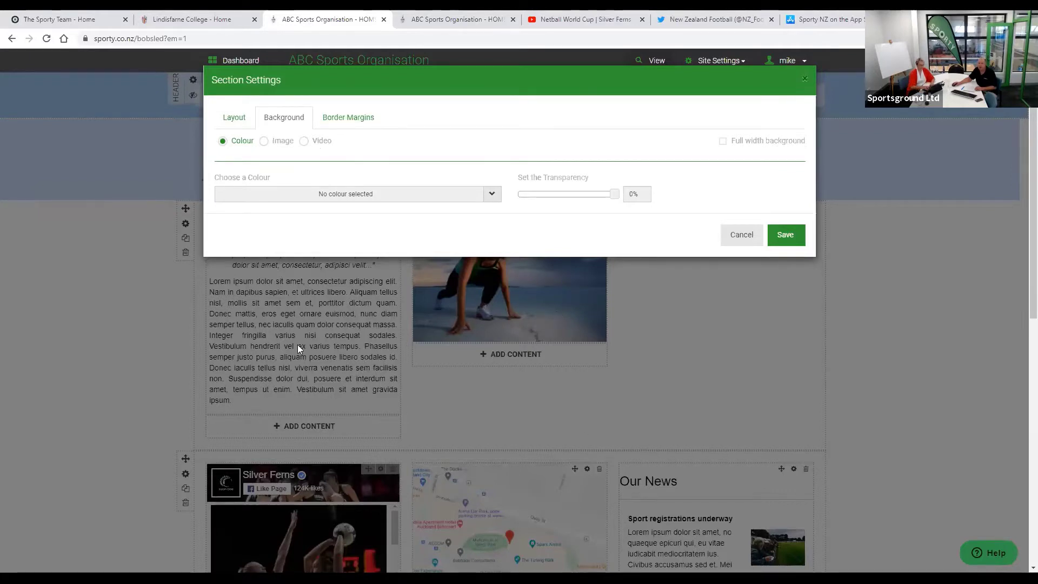
click(344, 120)
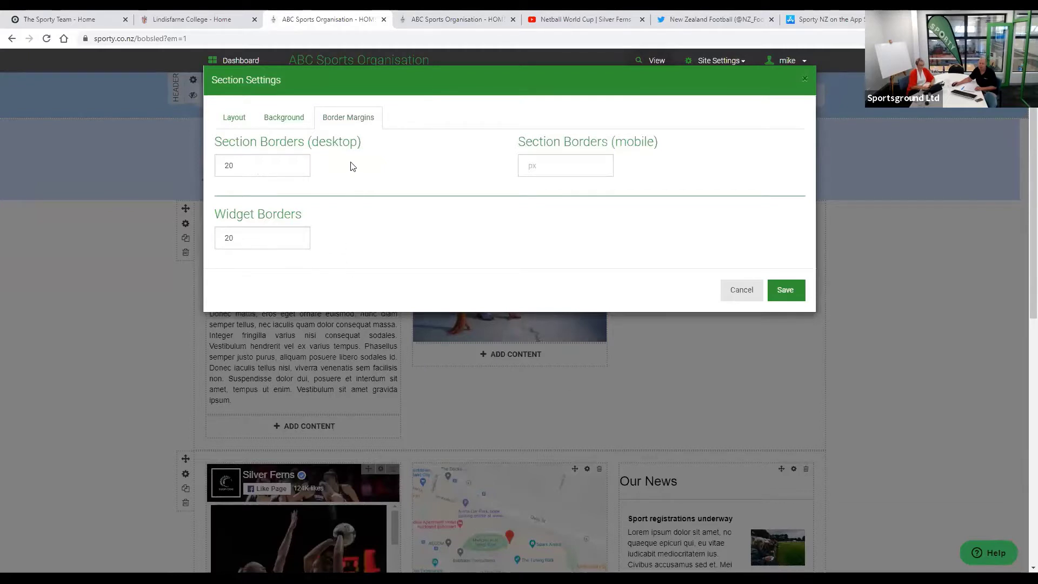
click(227, 125)
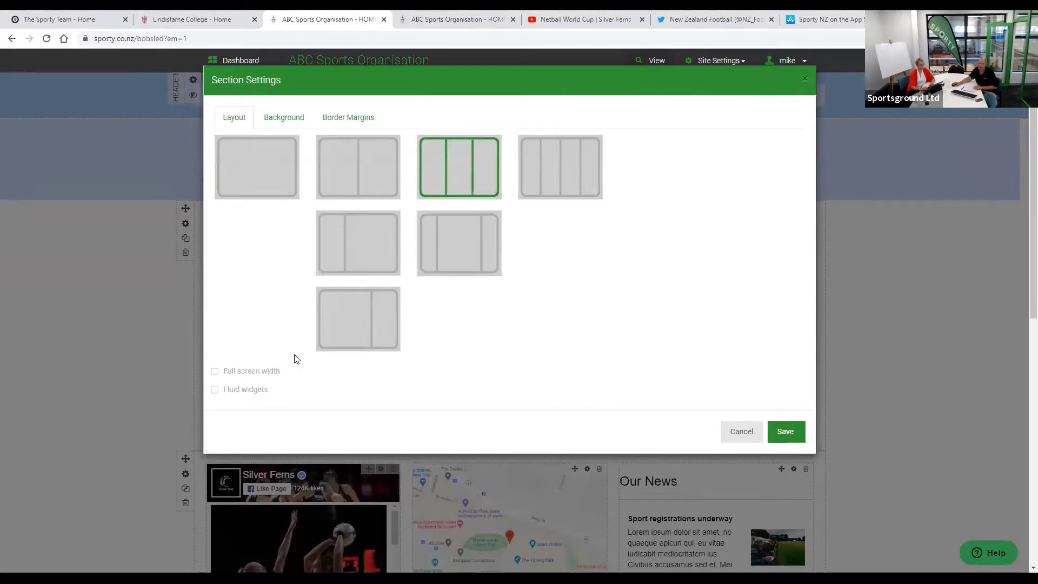
click(215, 372)
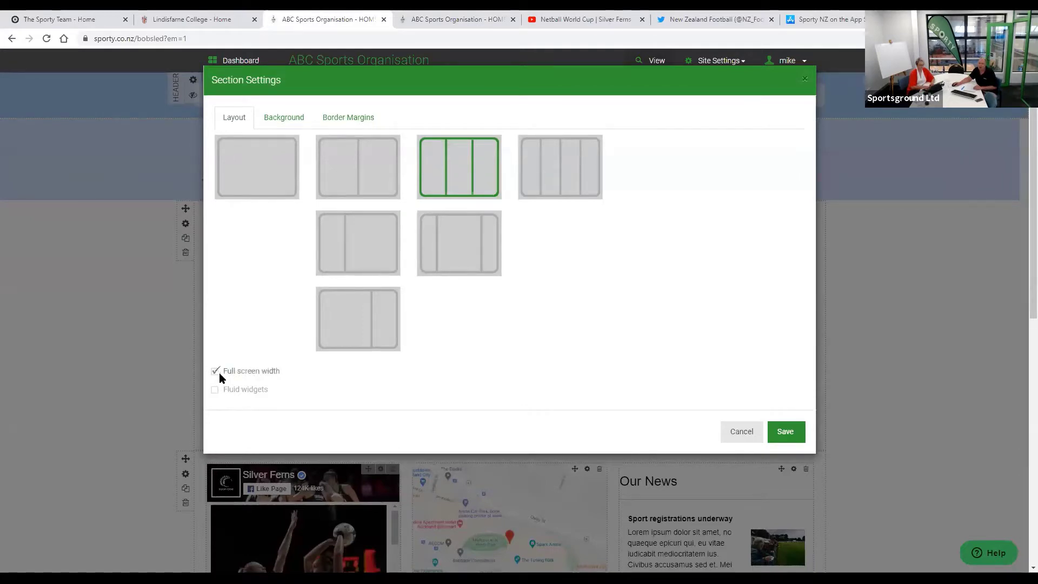
click(785, 433)
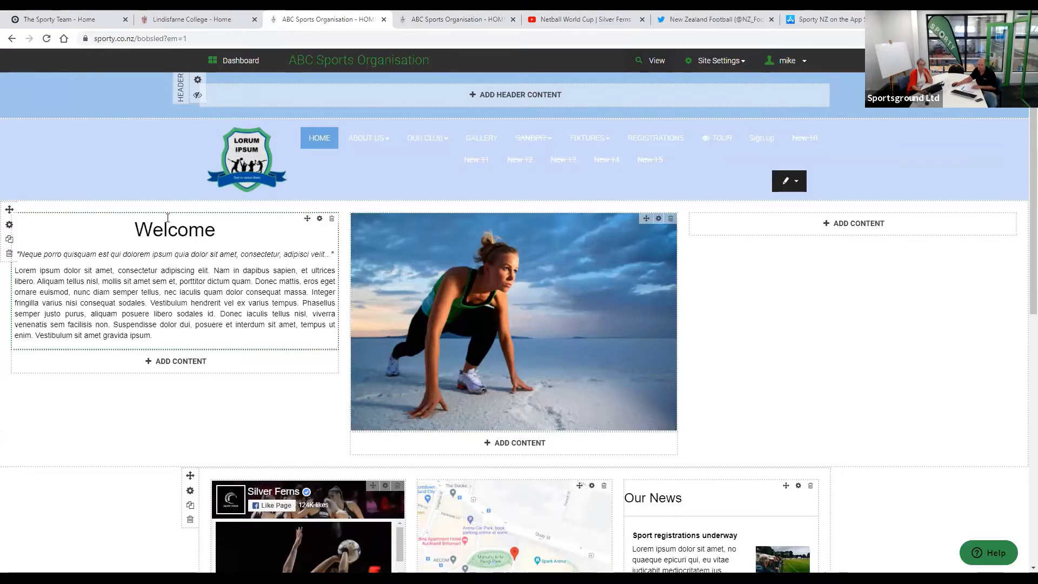
click(9, 225)
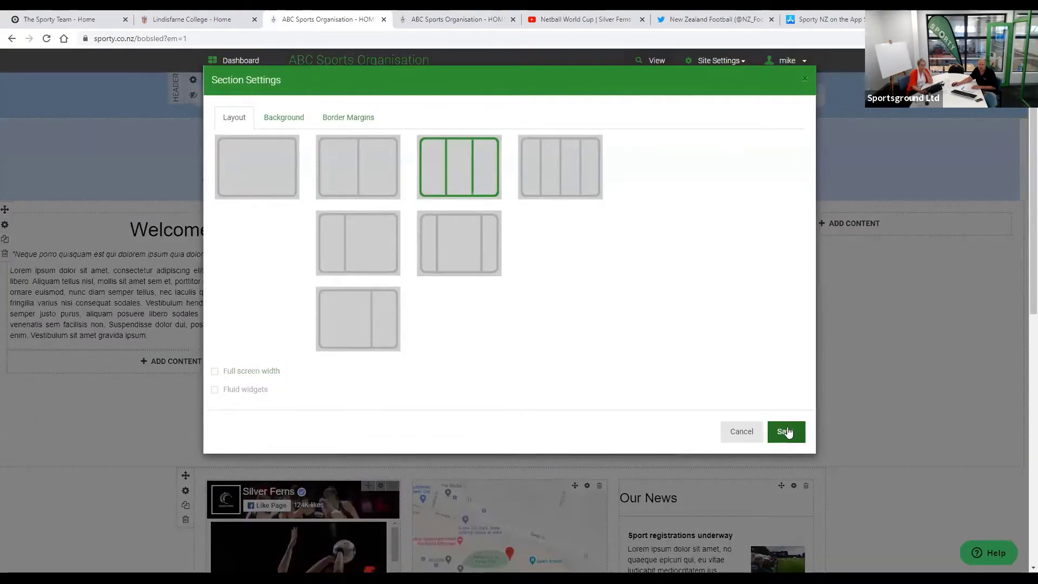
click(786, 431)
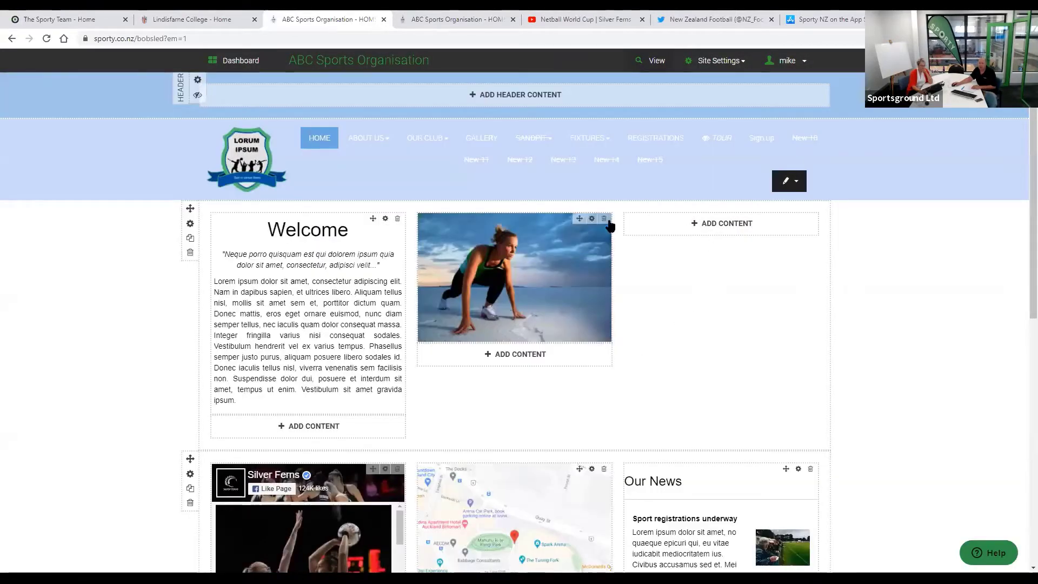
- Add content to the empty right column, choosing the Video (YouTube) widget from the list
click(715, 230)
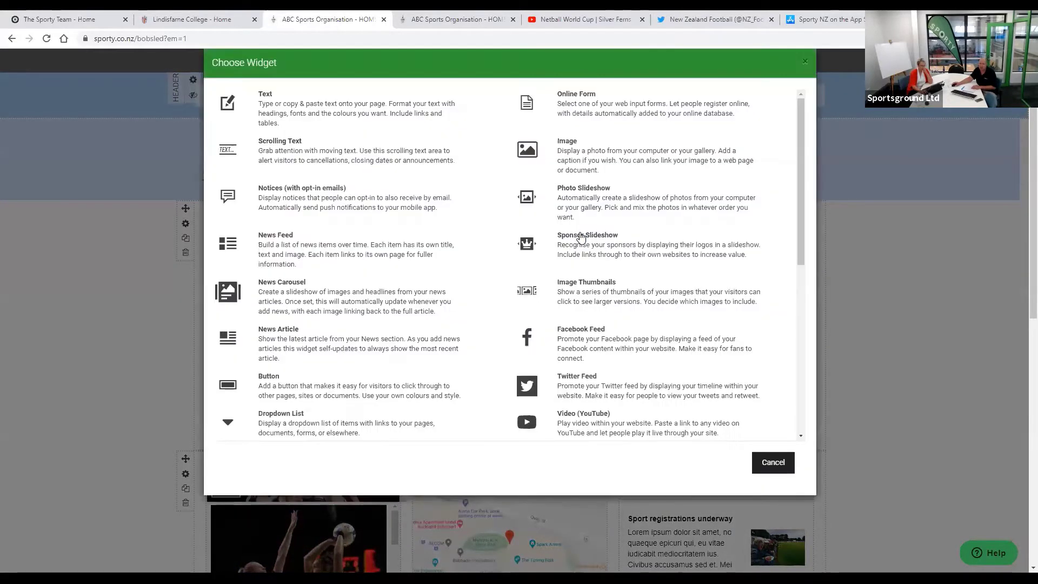
scroll(581, 236, down, 4)
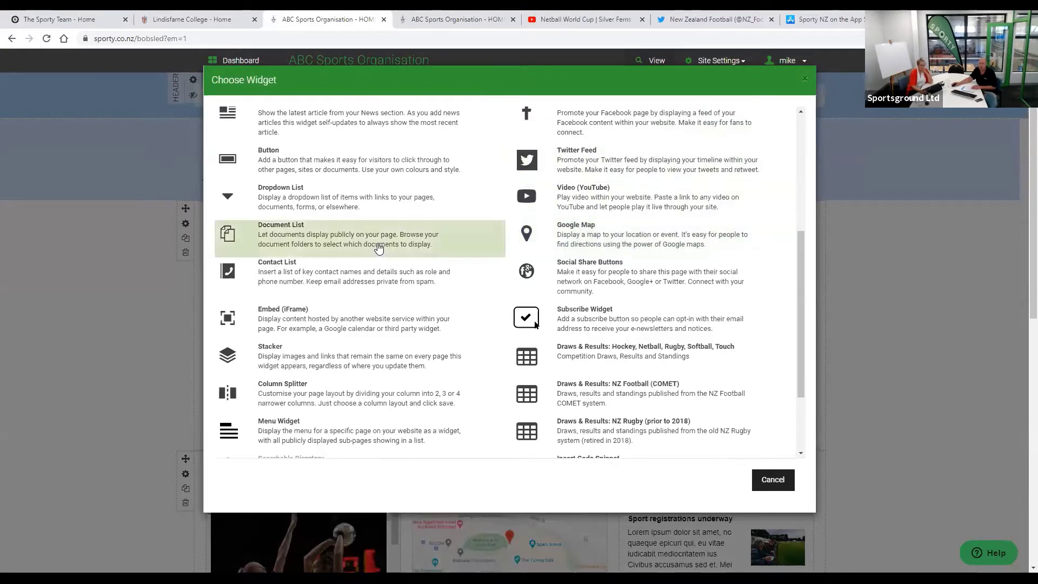
scroll(378, 247, up, 4)
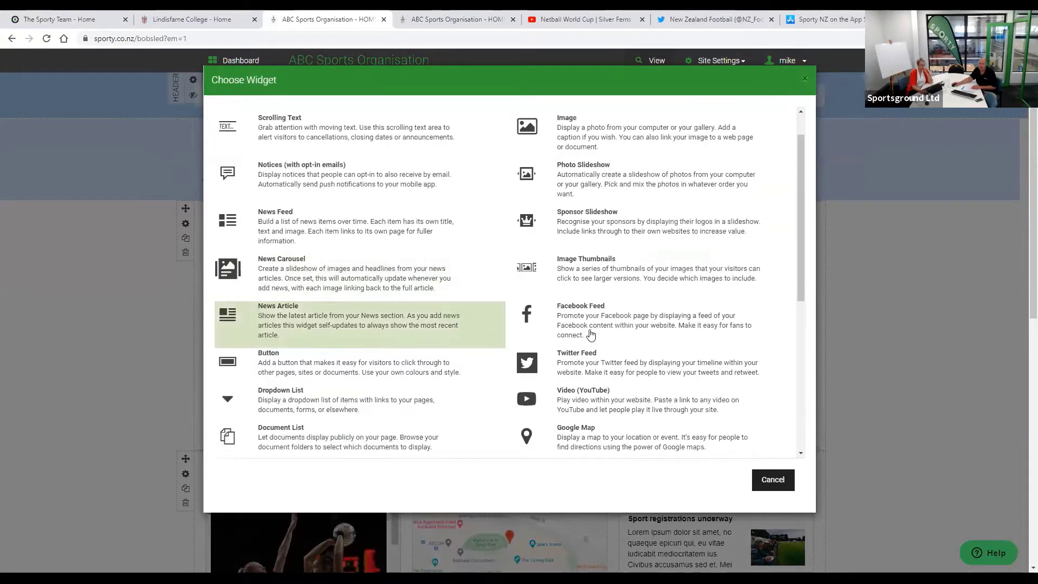
scroll(627, 336, up, 1)
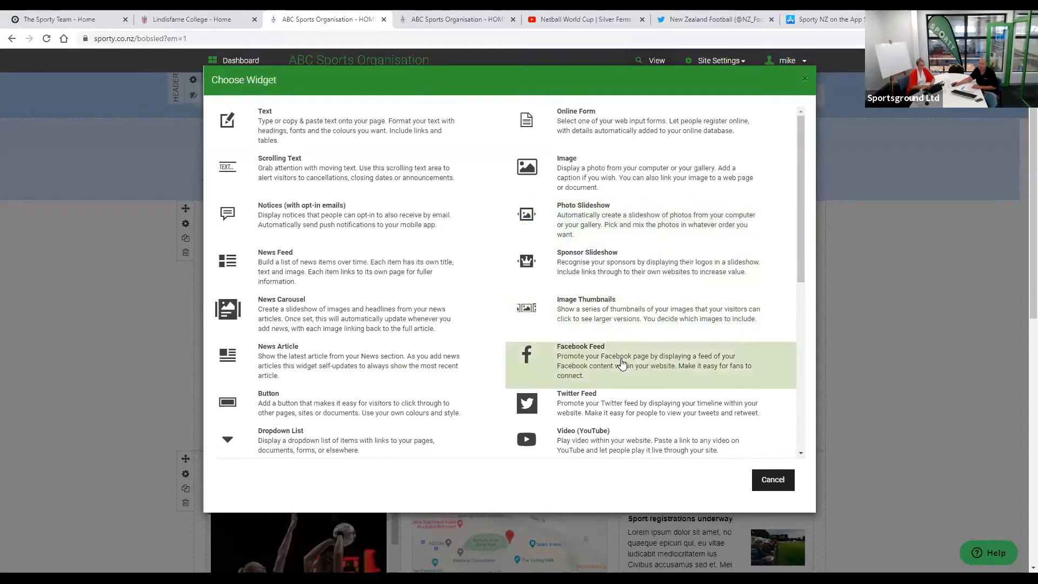
scroll(621, 364, down, 1)
scroll(622, 364, down, 3)
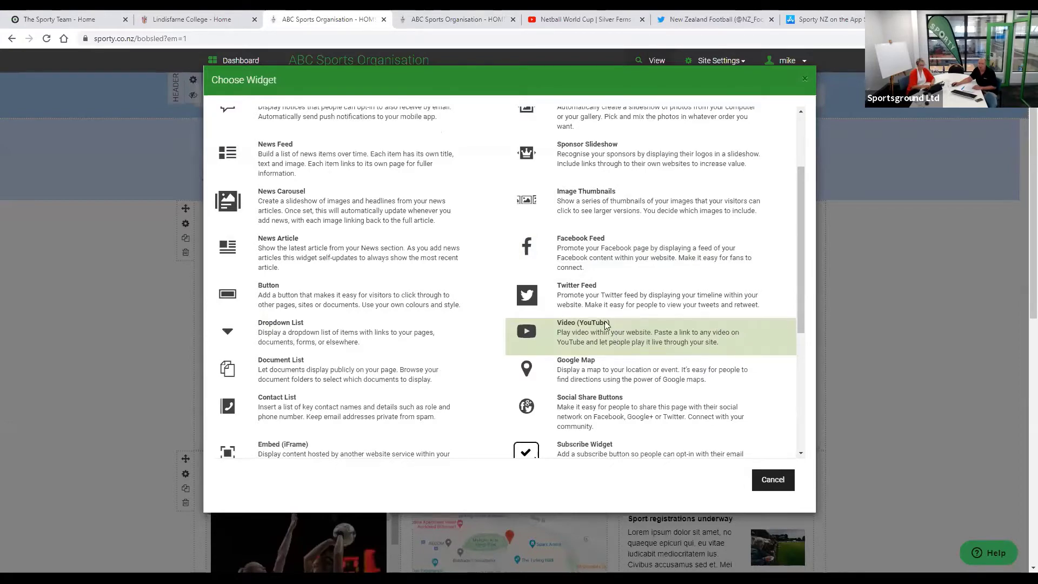
click(617, 332)
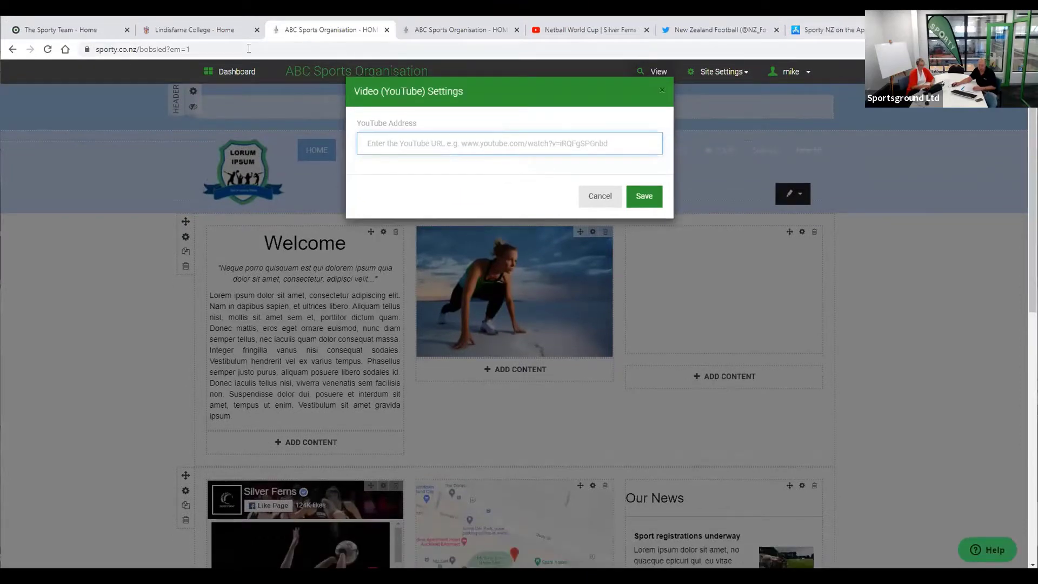
- Copy the netball video's URL from the YouTube tab and paste it into YouTube Address
key(ctrl+Tab)
key(ctrl+Tab)
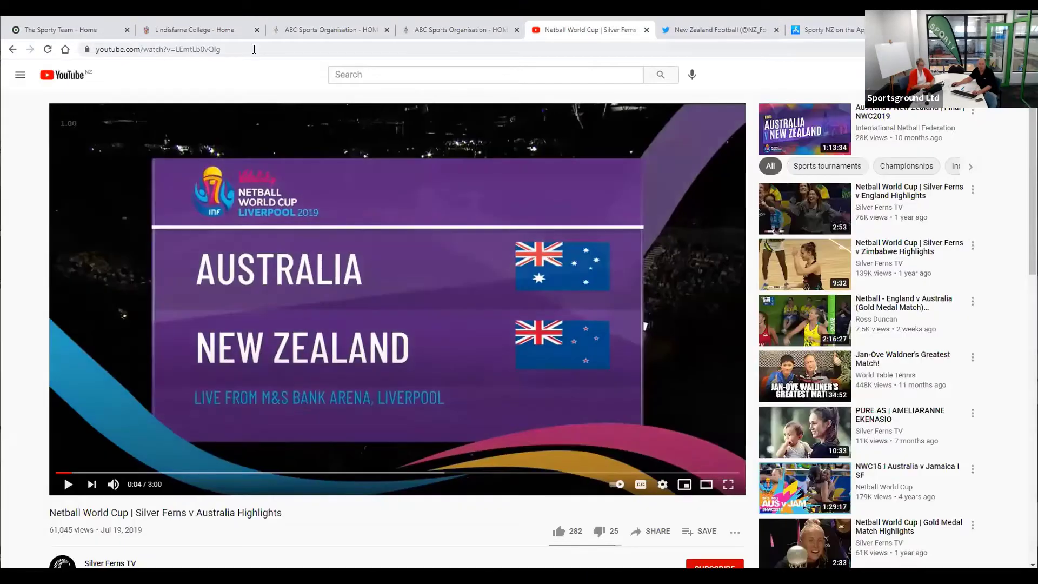
click(254, 49)
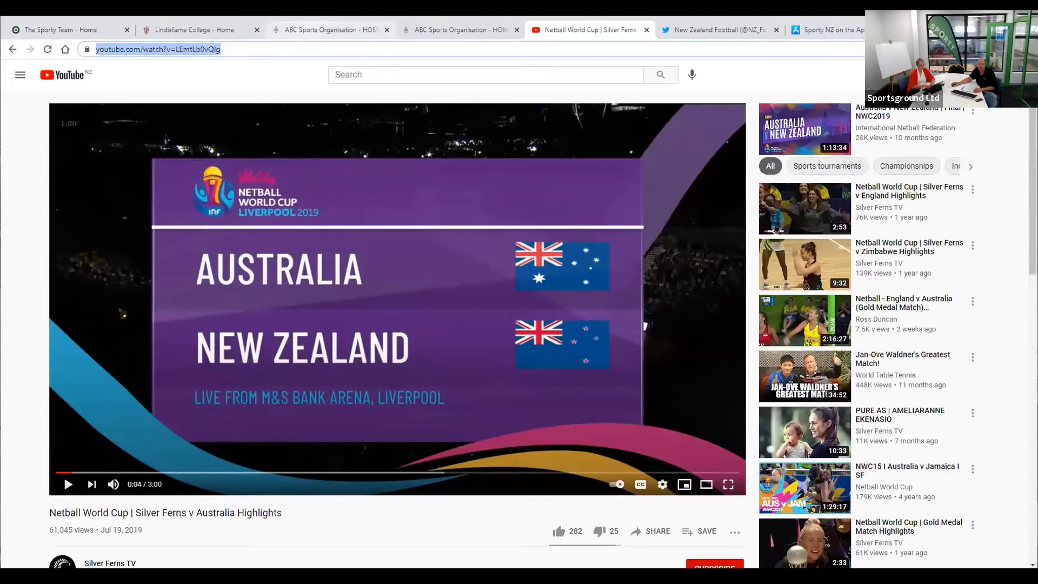
click(330, 30)
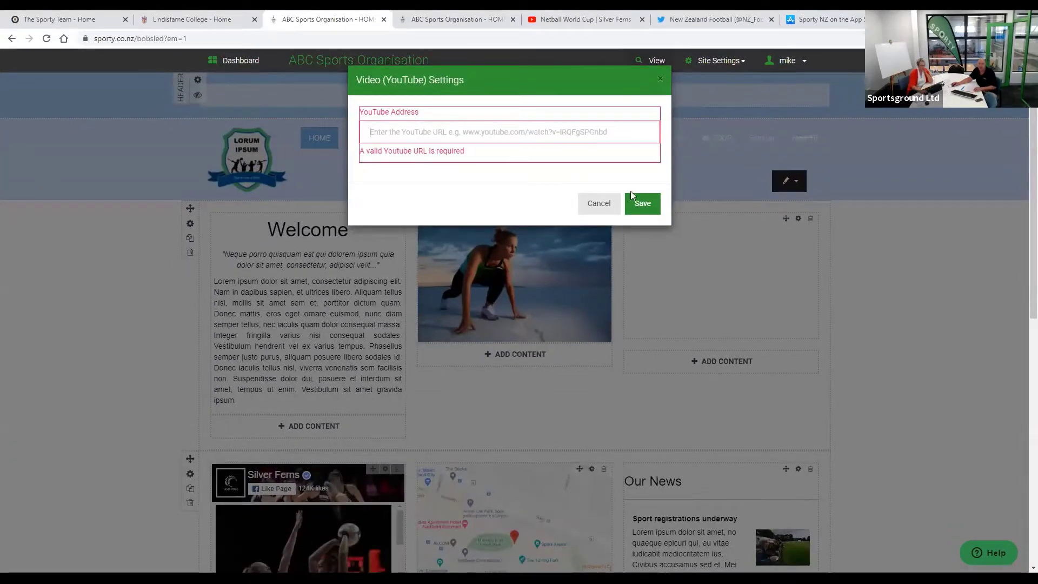
text(https://www.youtube.com/watch?v=LEmtLb0vQlg)
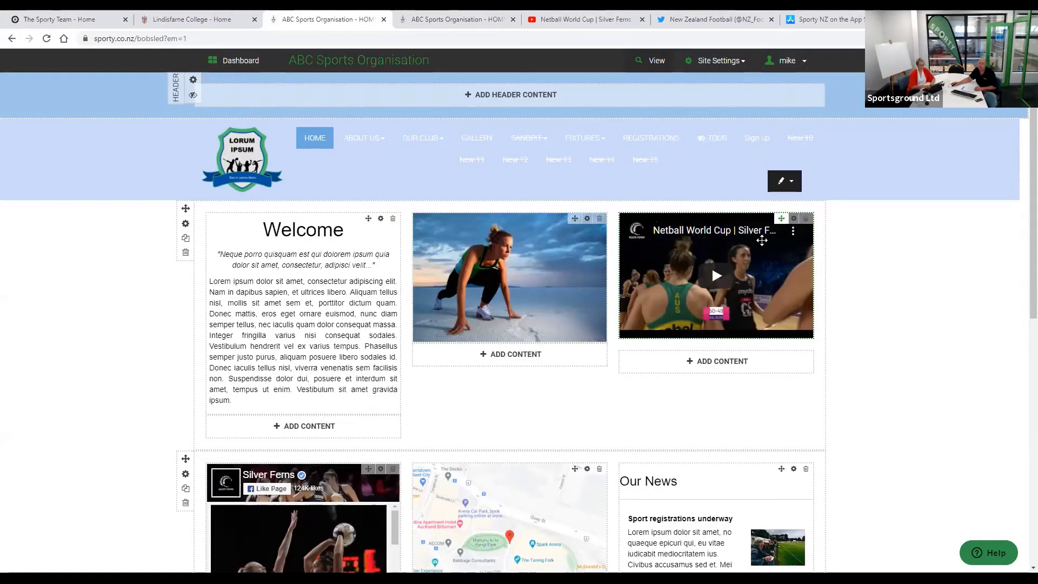
- Drag the Netball World Cup video block into the middle column beneath the swimmer image
drag(781, 219, 500, 343)
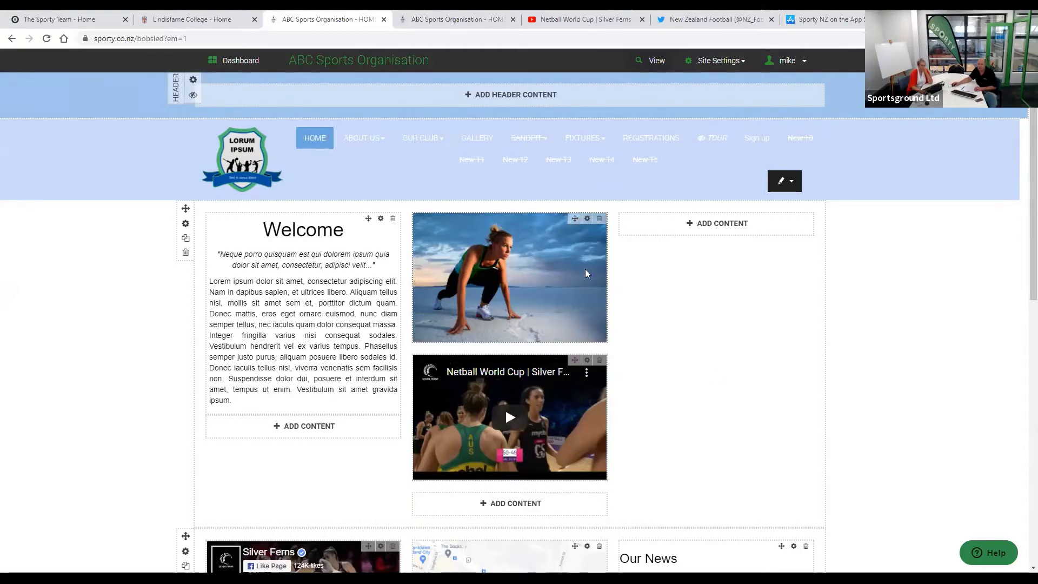
click(587, 362)
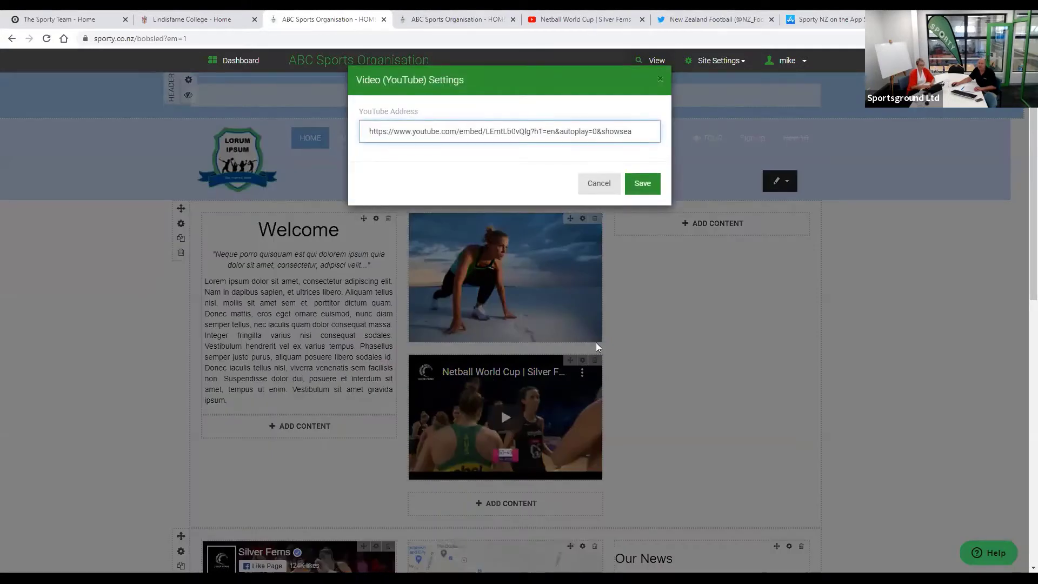
click(599, 186)
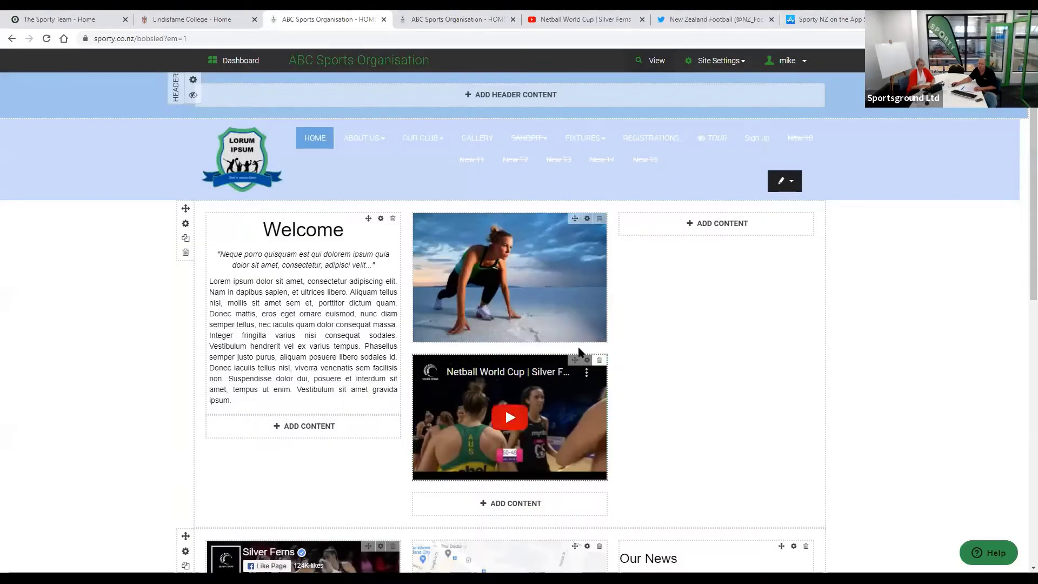
mouse_move(575, 361)
mouse_down()
mouse_move(651, 310)
mouse_move(700, 227)
mouse_move(710, 292)
mouse_move(687, 447)
mouse_move(698, 500)
mouse_move(727, 442)
mouse_move(687, 259)
mouse_move(693, 294)
mouse_move(590, 352)
mouse_up()
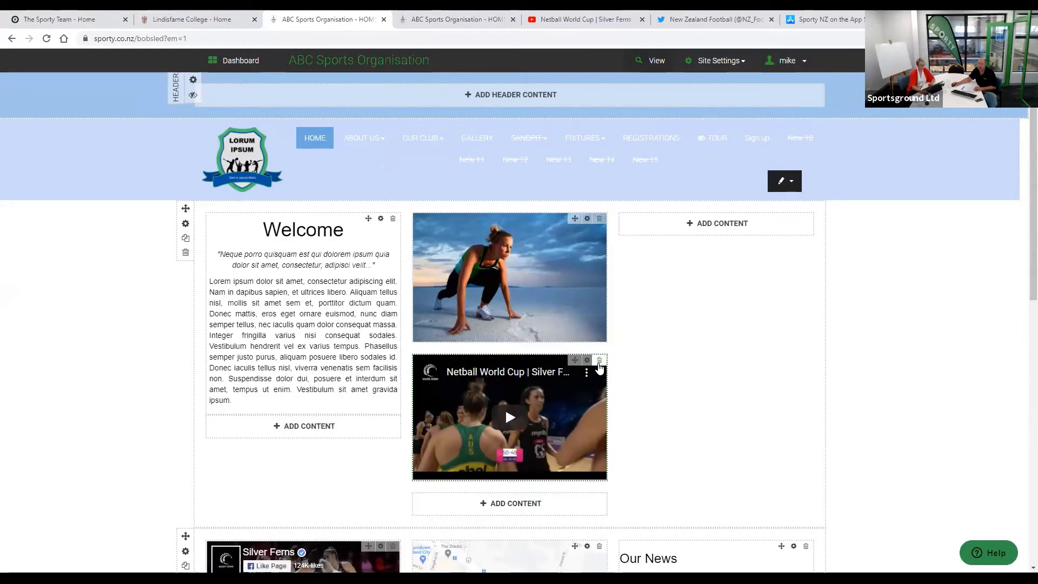
- Delete the Netball World Cup video block and open the Welcome row's layout settings
click(599, 361)
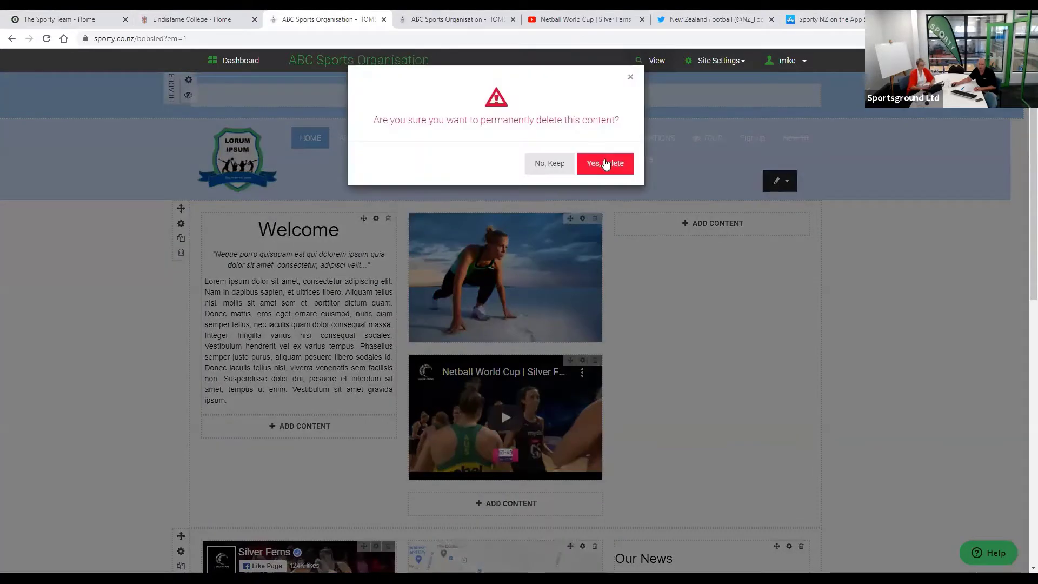
click(606, 163)
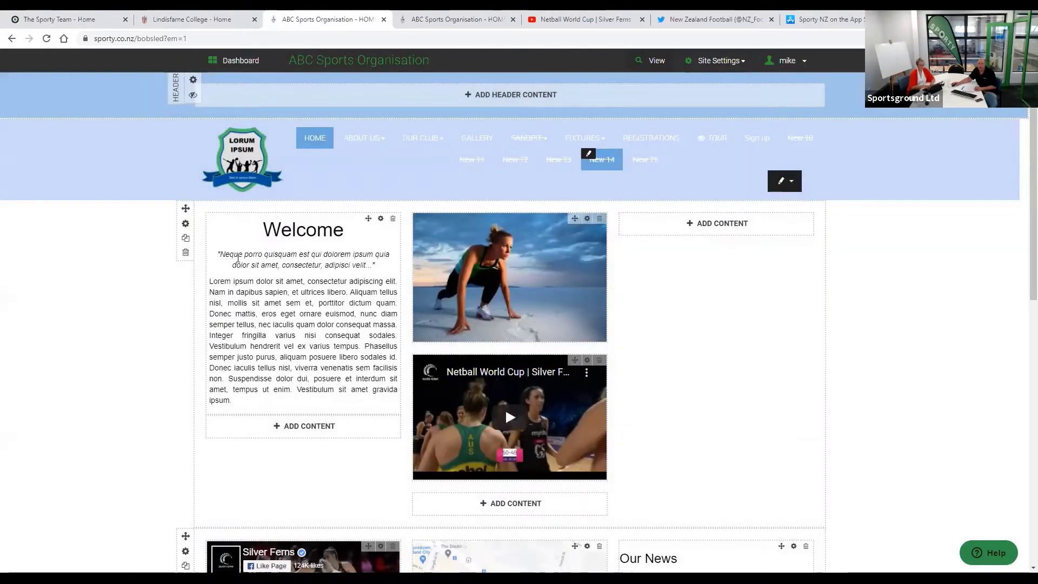
click(186, 224)
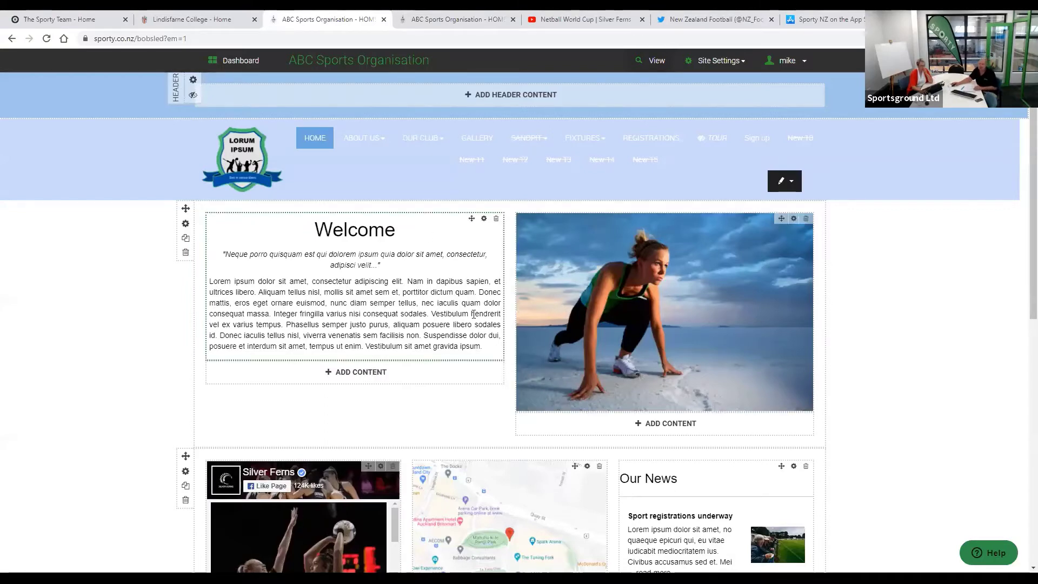
- Place the cursor at the end of the Welcome text's last line to edit it
click(493, 344)
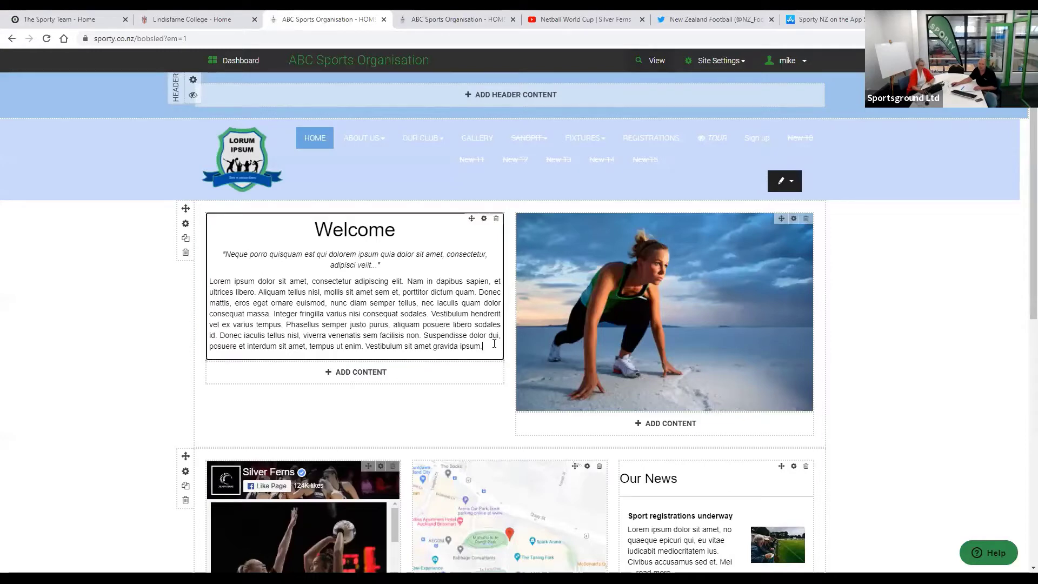
- Add a Text widget beneath the Welcome block through ADD CONTENT
click(371, 371)
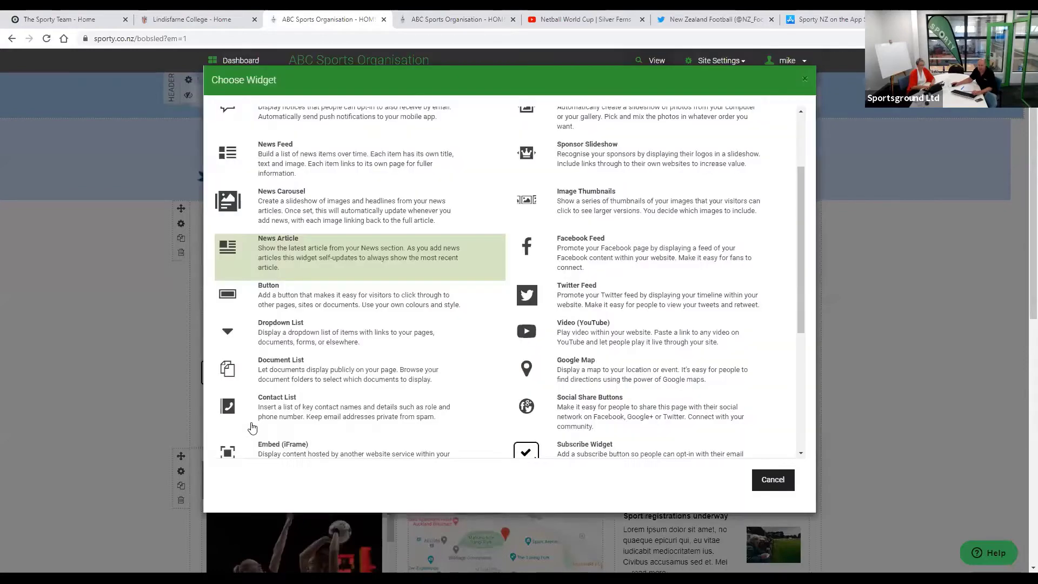
click(252, 429)
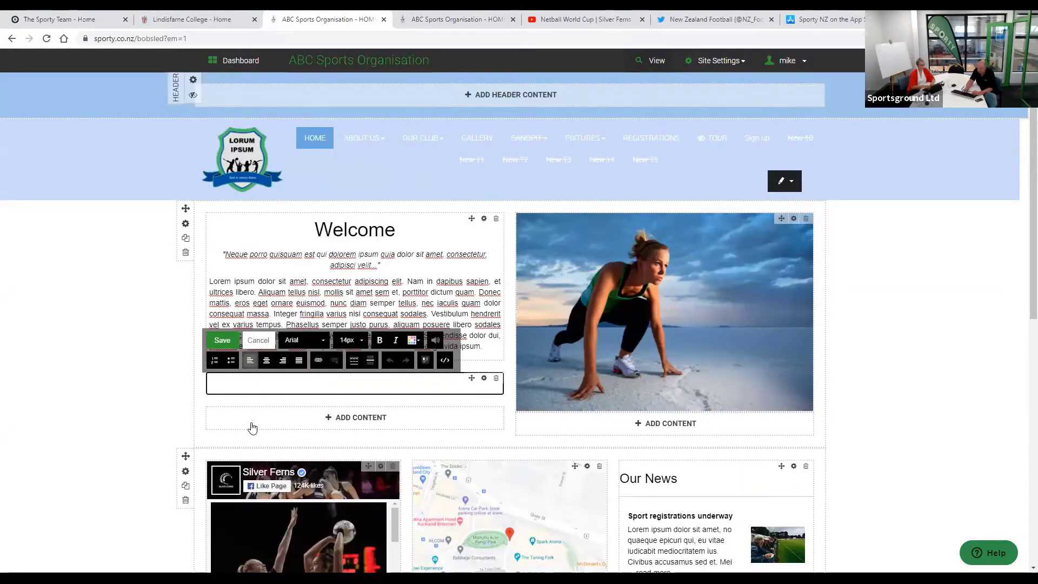
- Write 'Welcome to all...' in red at font size 26, then start a new line below it
text(Welcom)
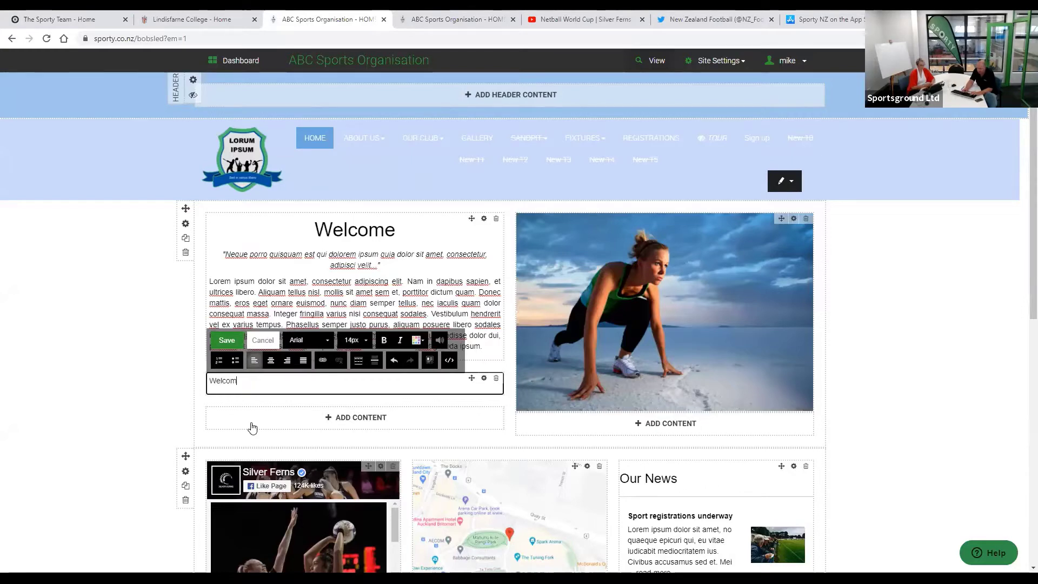
text(e to a)
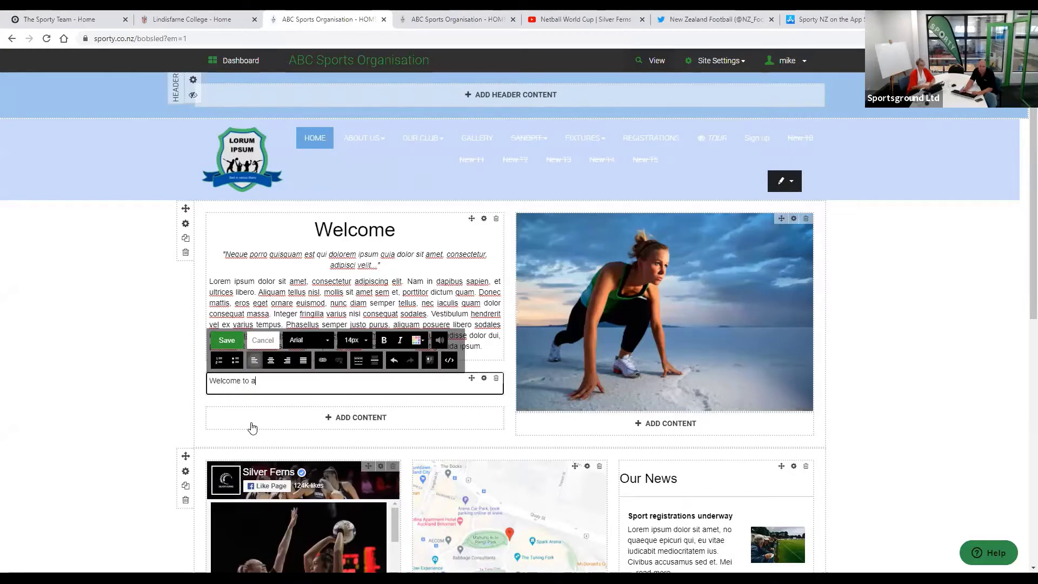
text(ll...)
drag(265, 381, 92, 375)
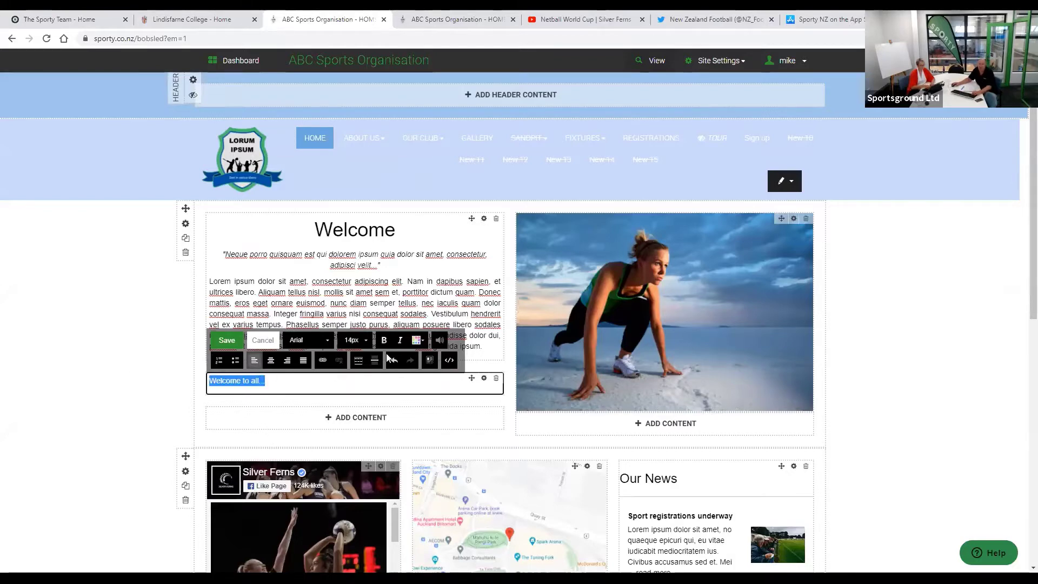
click(422, 342)
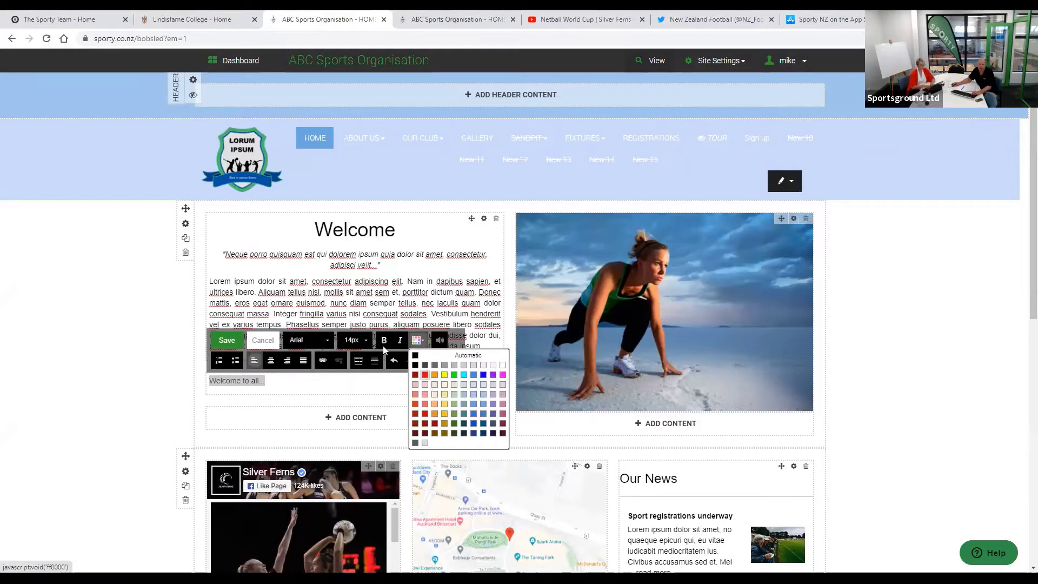
click(357, 340)
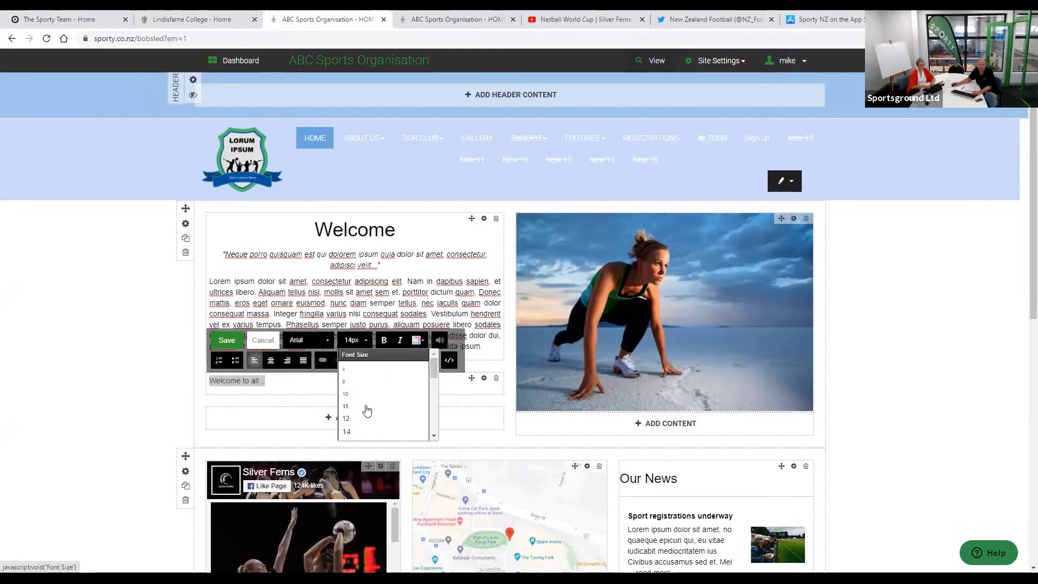
scroll(365, 410, down, 2)
click(364, 411)
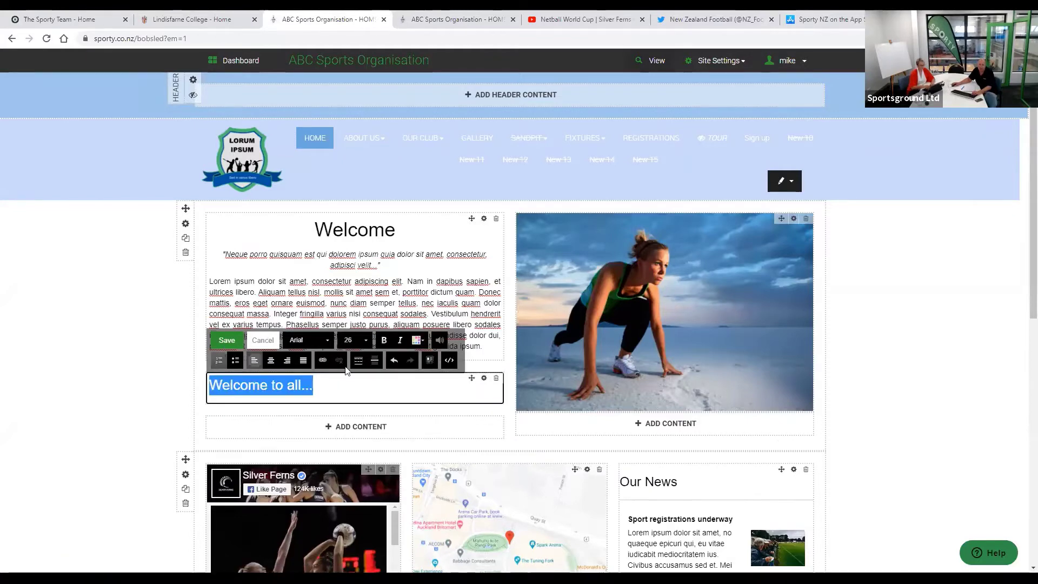
click(371, 391)
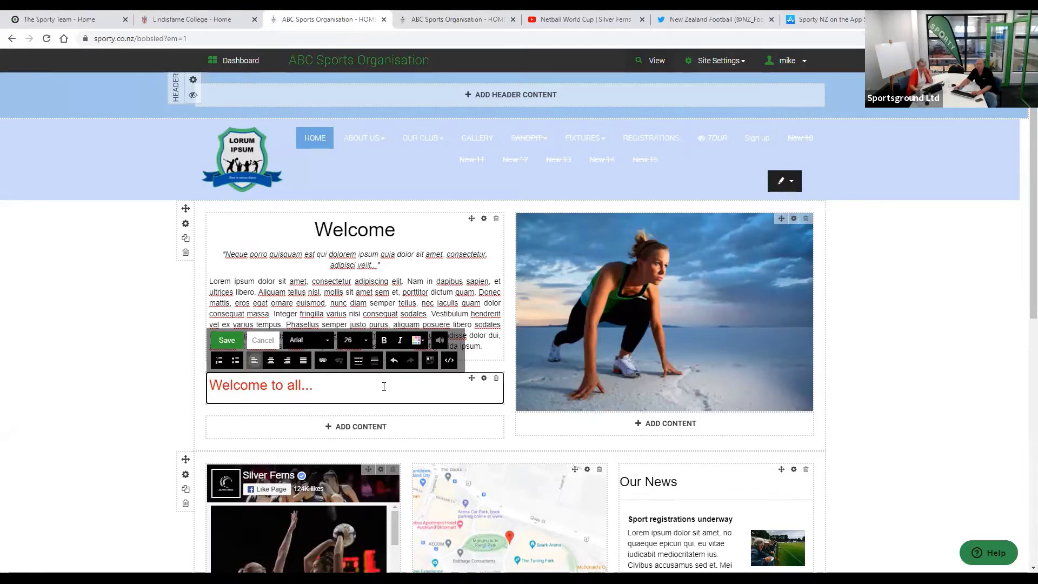
key(Return)
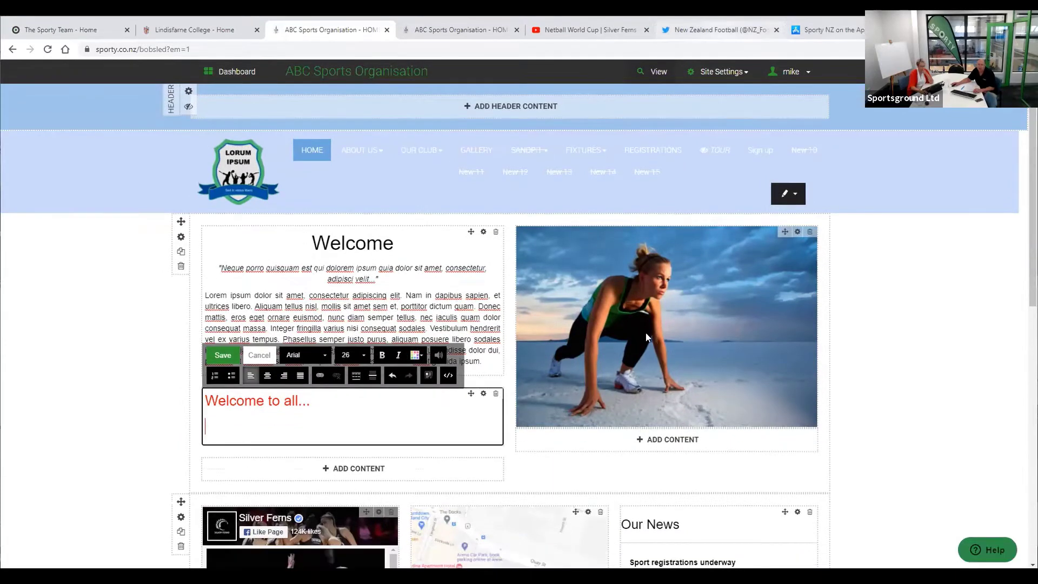
- Copy the link to New Zealand Football's Chatham Cup tweet, then return to the site editor
click(714, 39)
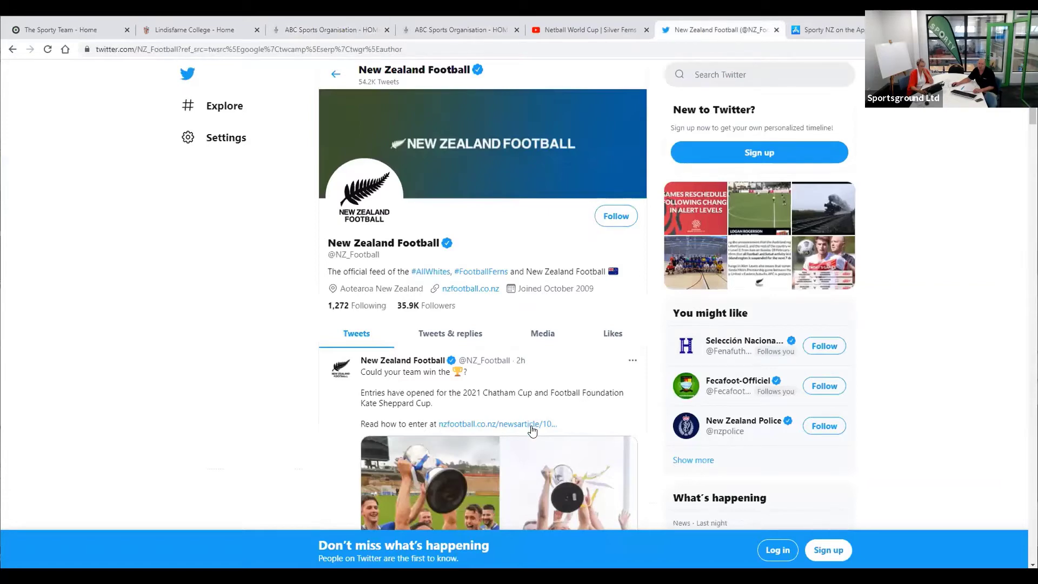
scroll(704, 199, down, 2)
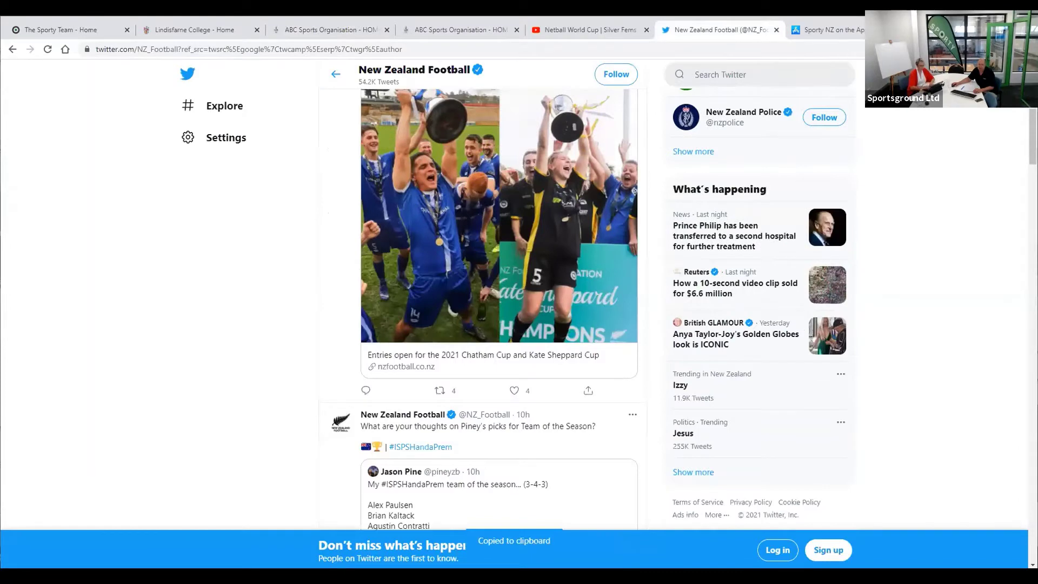
key(ctrl+3)
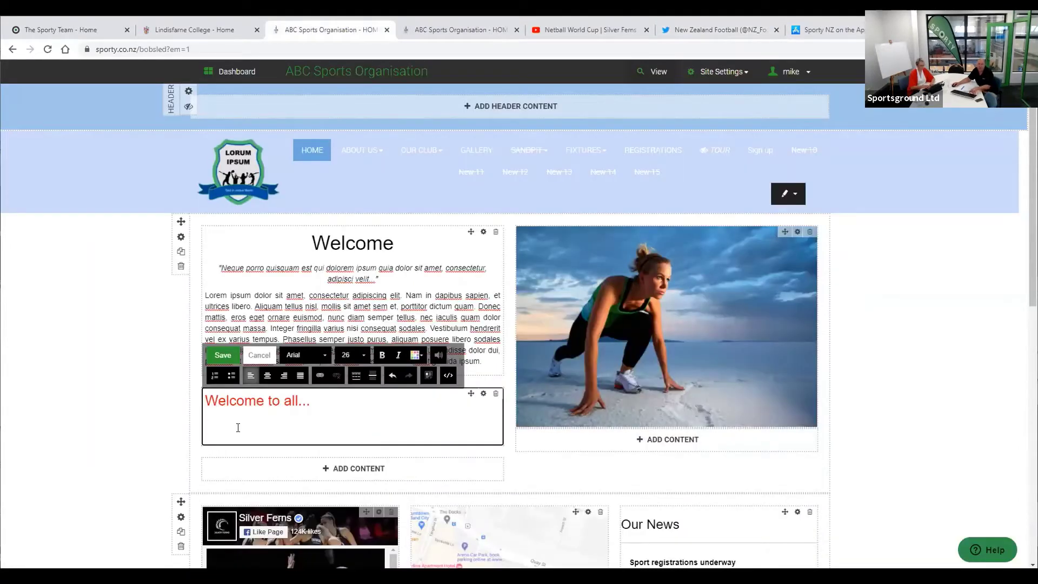
- Paste the Chatham Cup tweet link under 'Welcome to all...' and save the text block
text(Click here)
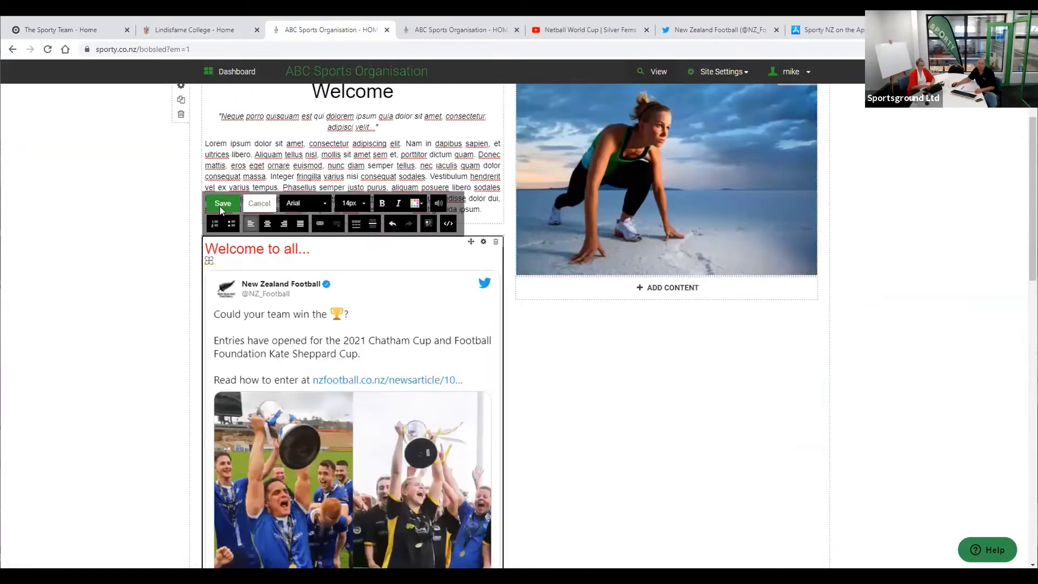
click(222, 203)
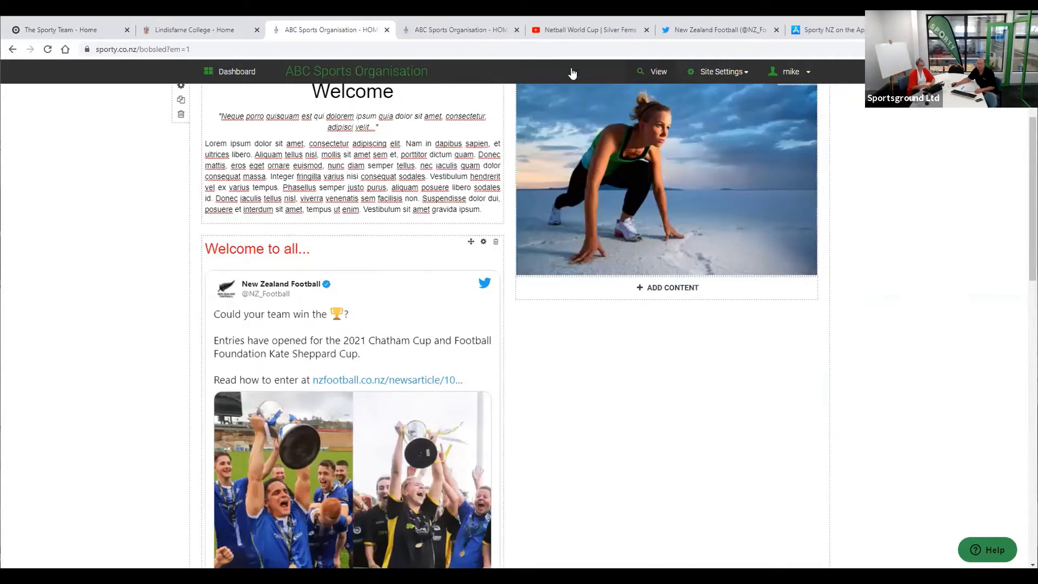
scroll(599, 408, up, 3)
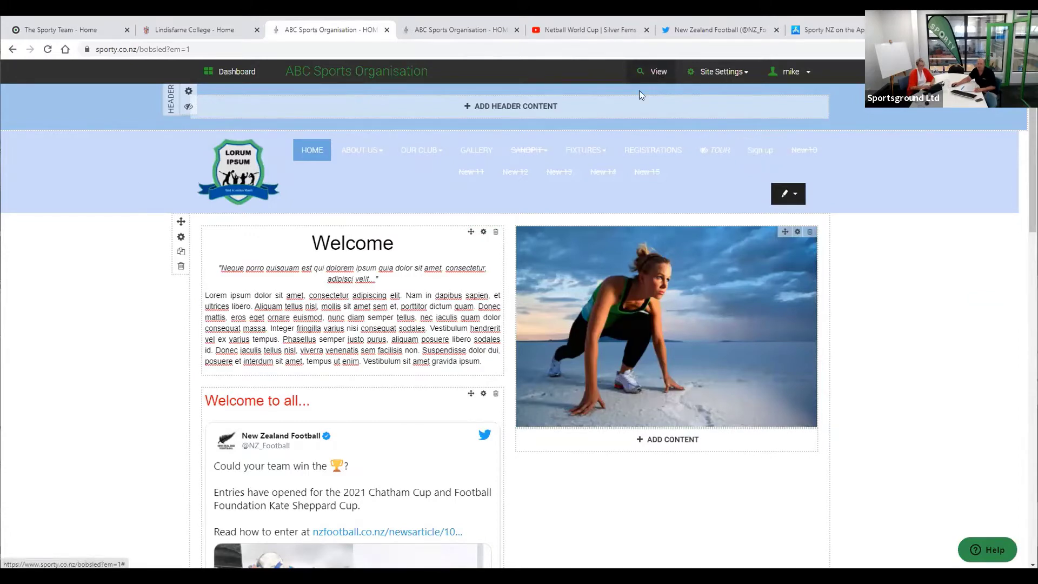
- Check the embedded tweet on the live home page, close The Sporty Team tab, and return to editing
click(649, 73)
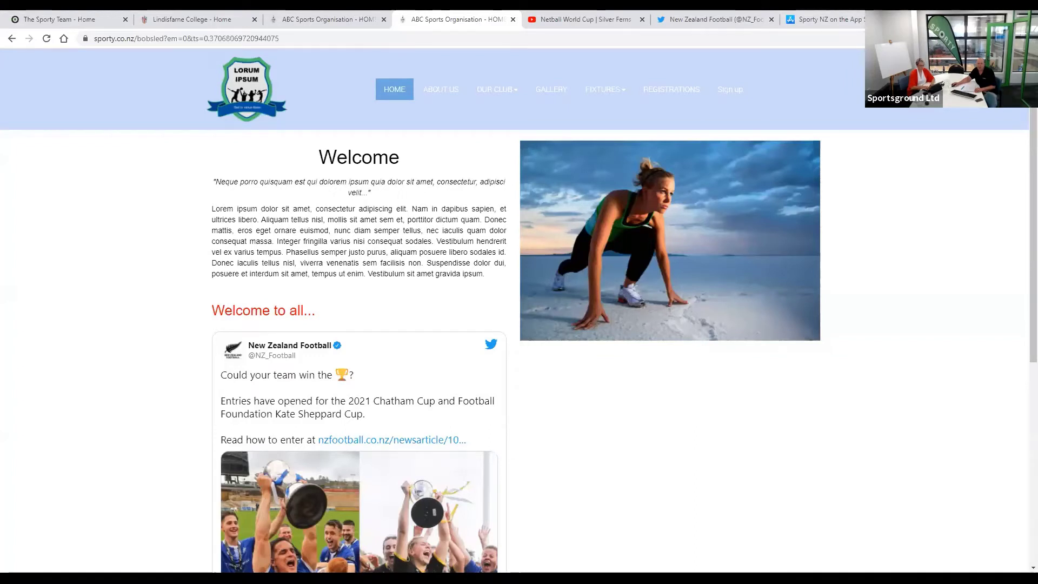
click(126, 20)
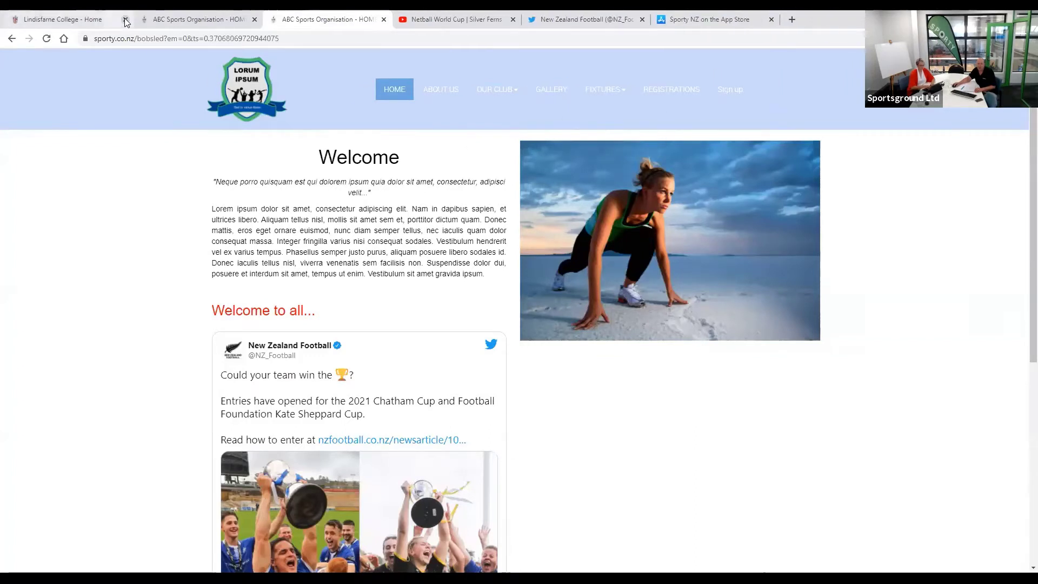
click(190, 23)
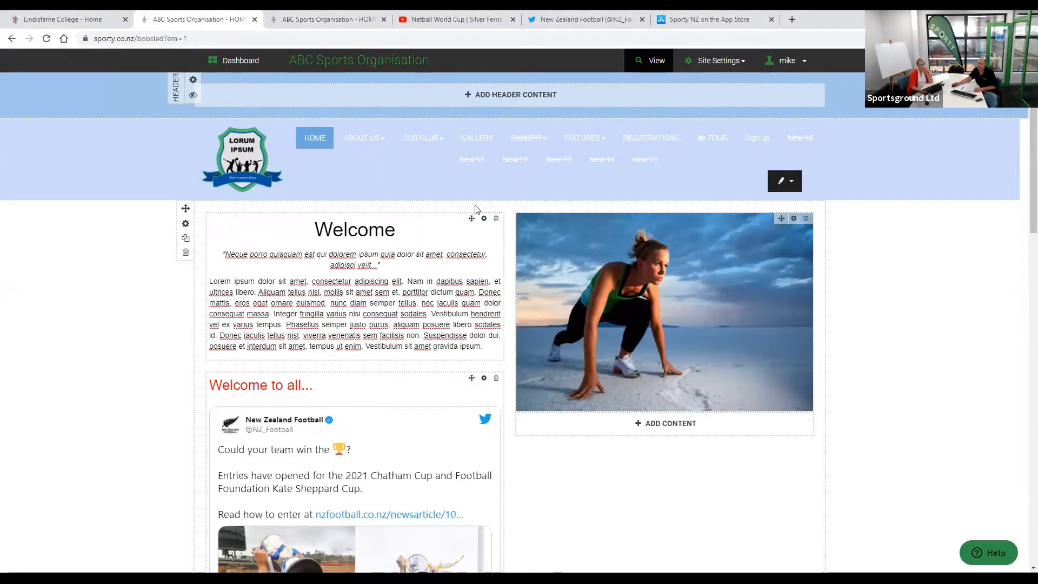
- Delete the 'Welcome to all...' block with its tweet, confirming with Yes, Delete
click(496, 378)
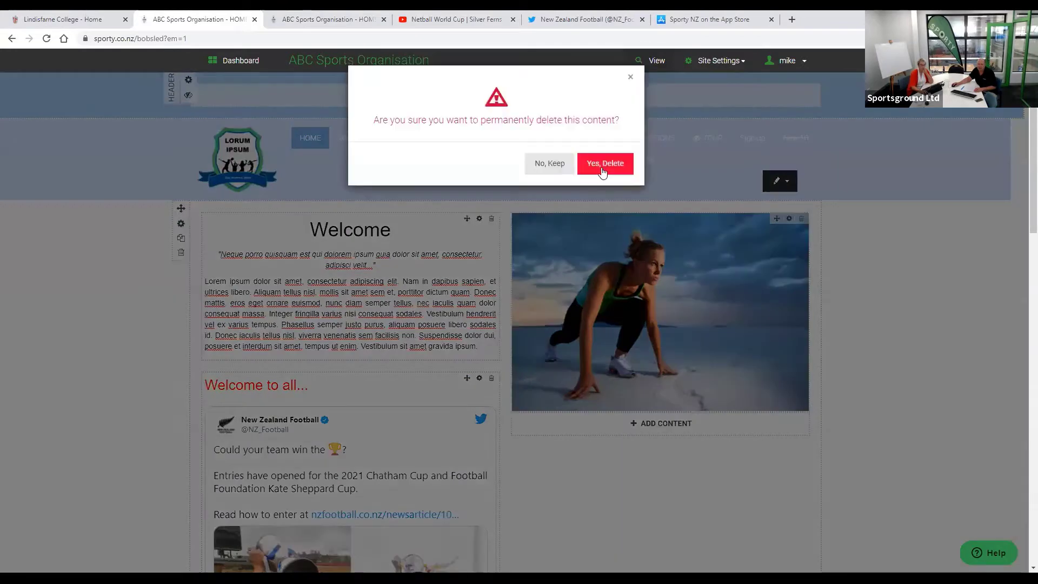
click(602, 170)
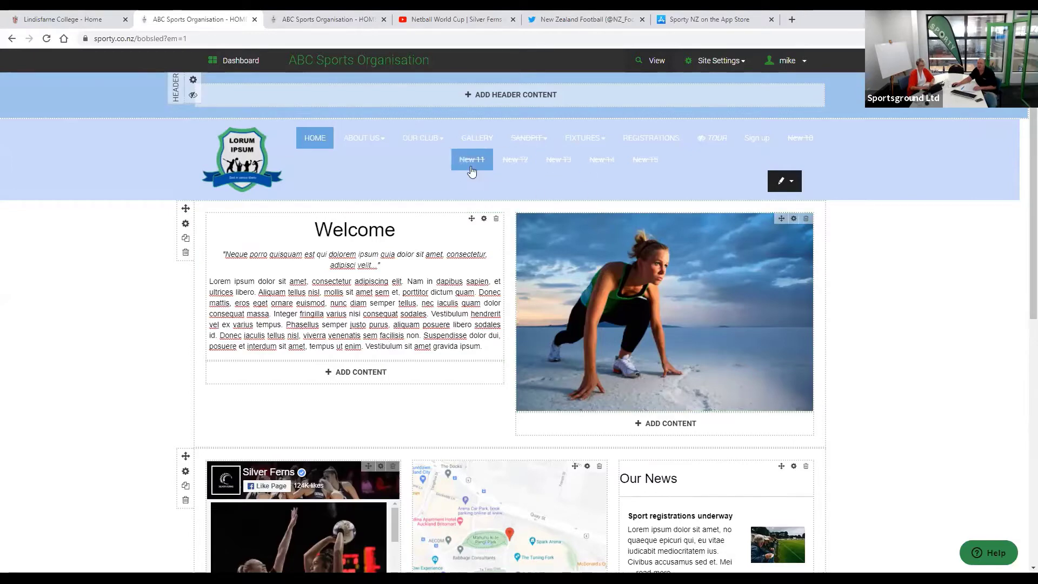
mouse_move(426, 141)
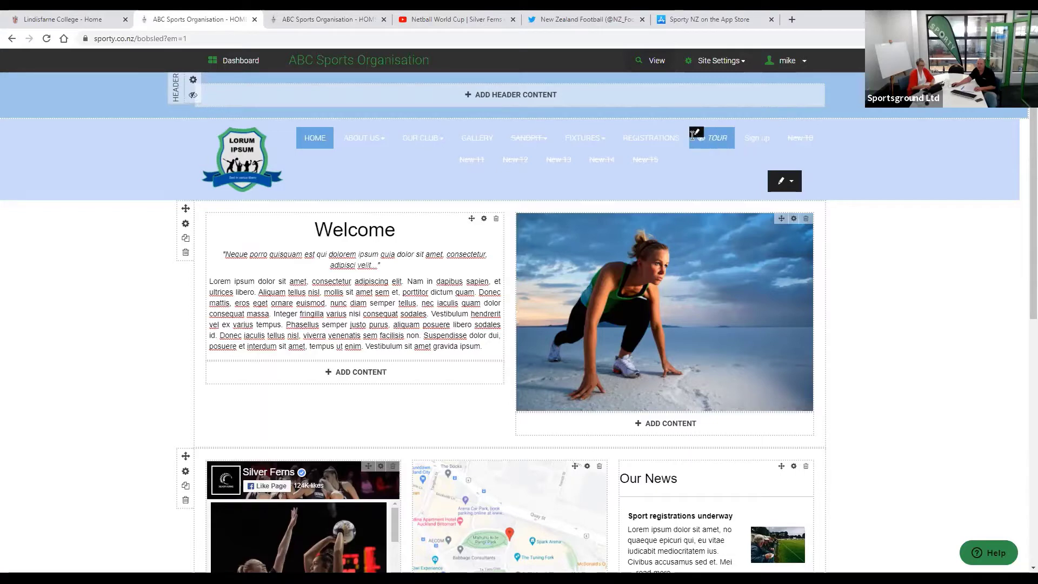
mouse_move(562, 147)
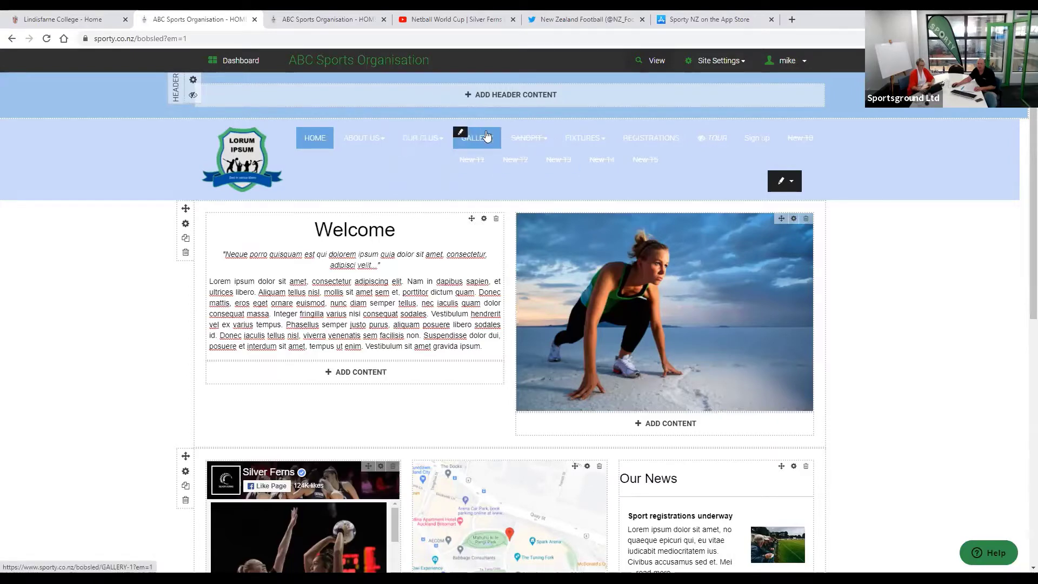
mouse_move(507, 137)
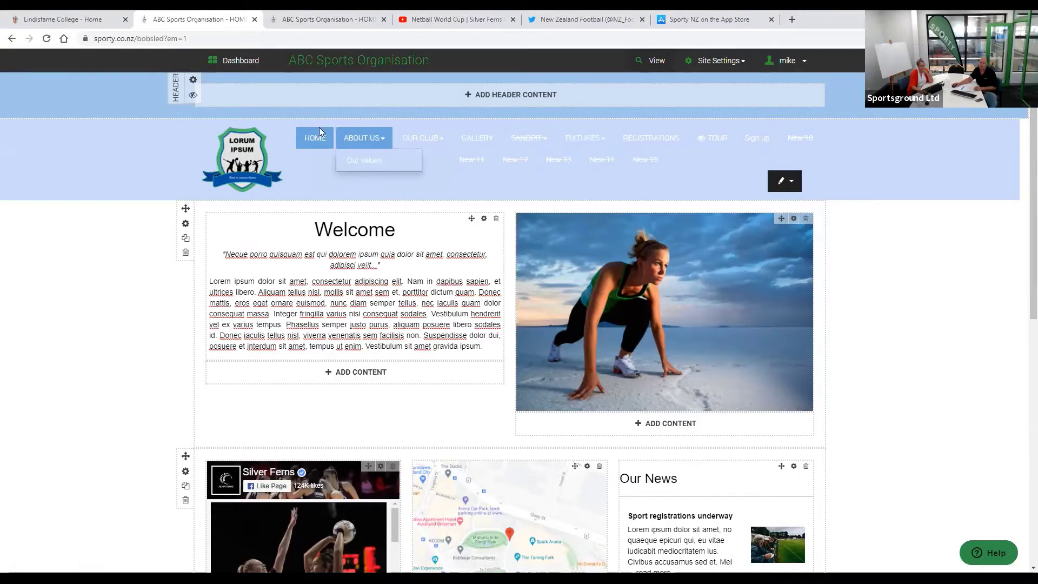
- Conceal HOME from the navigation menu and view the live site without it
click(303, 132)
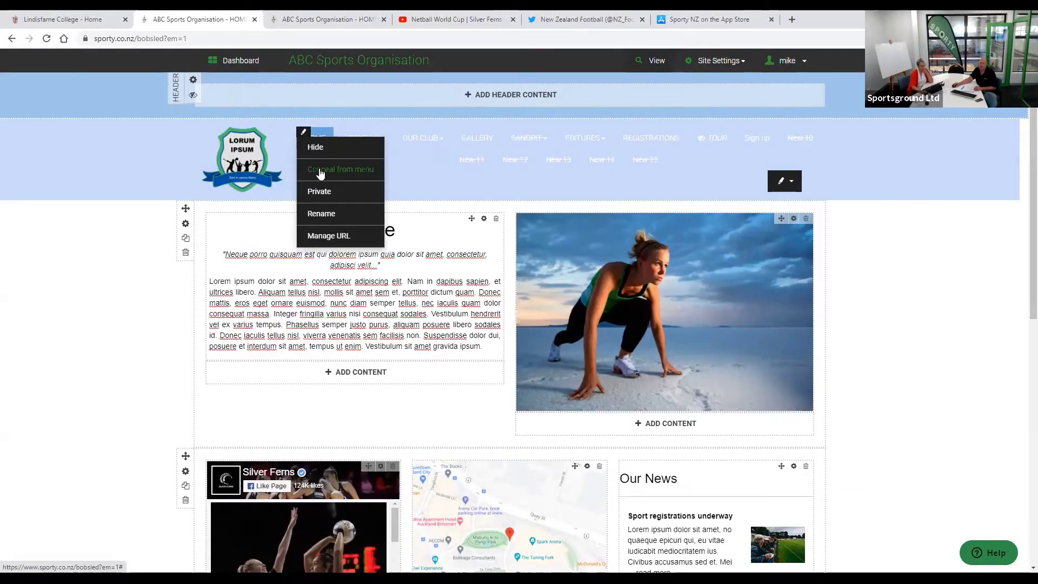
click(320, 171)
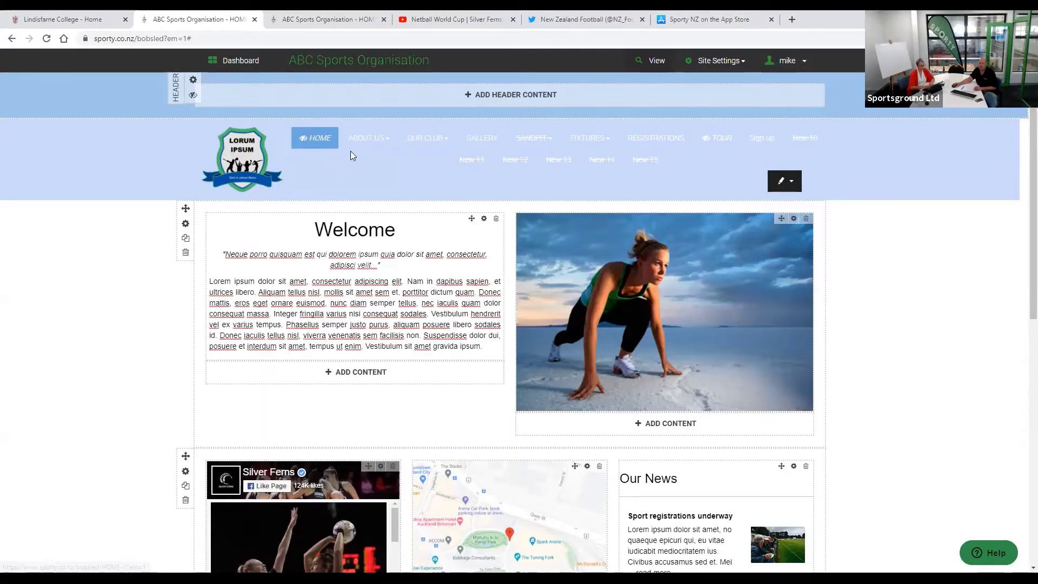
click(654, 59)
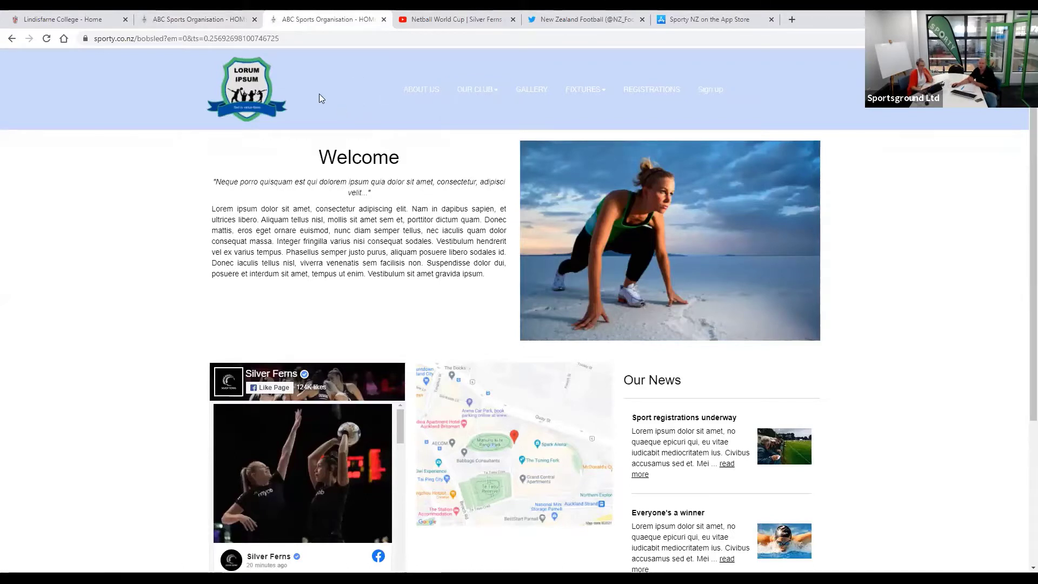
- Back in the editor, display HOME in the menu again and bring up OUR CLUB's page options
click(195, 21)
click(299, 133)
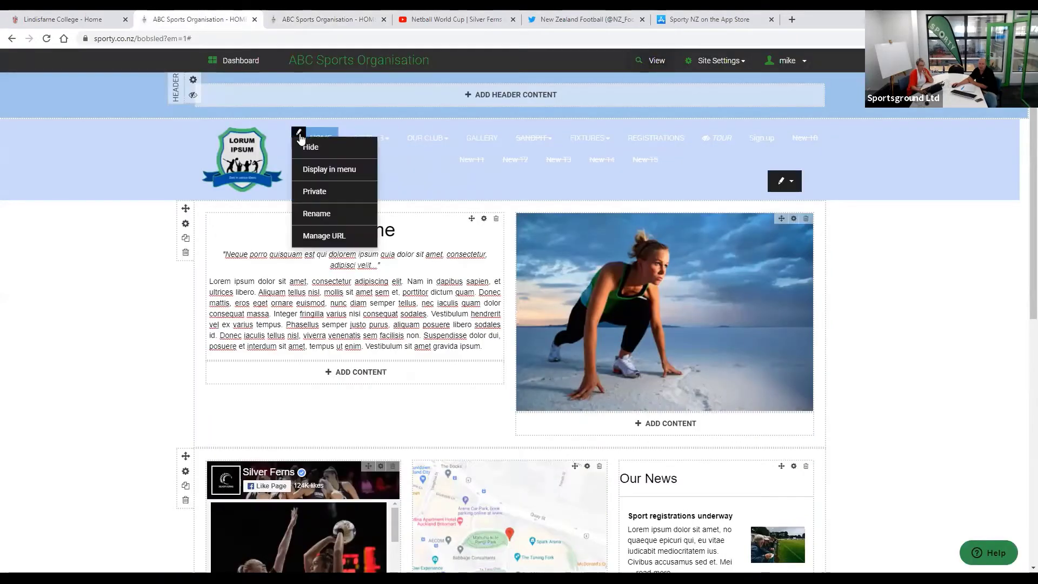
click(323, 172)
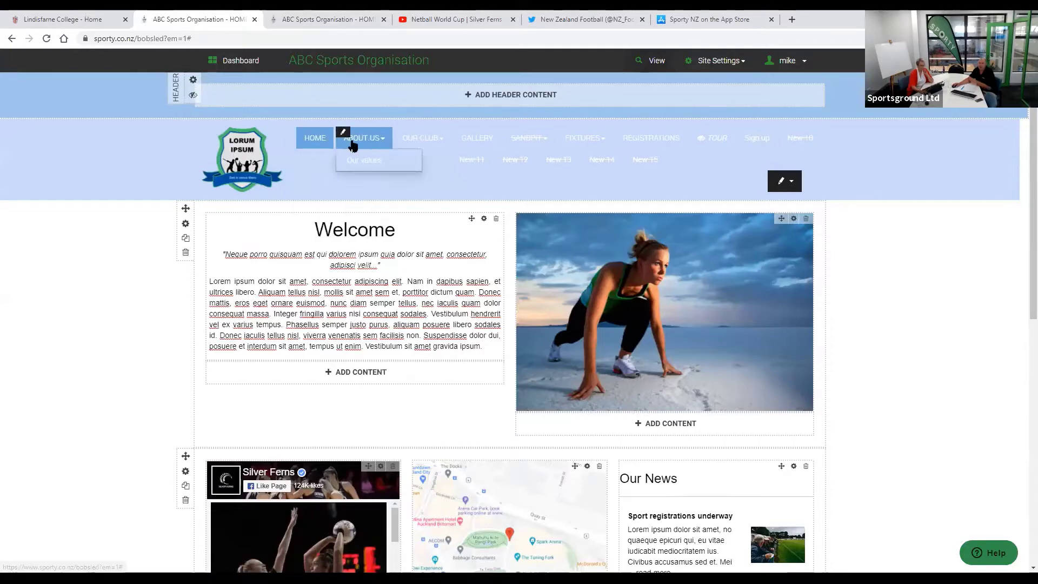
mouse_move(403, 135)
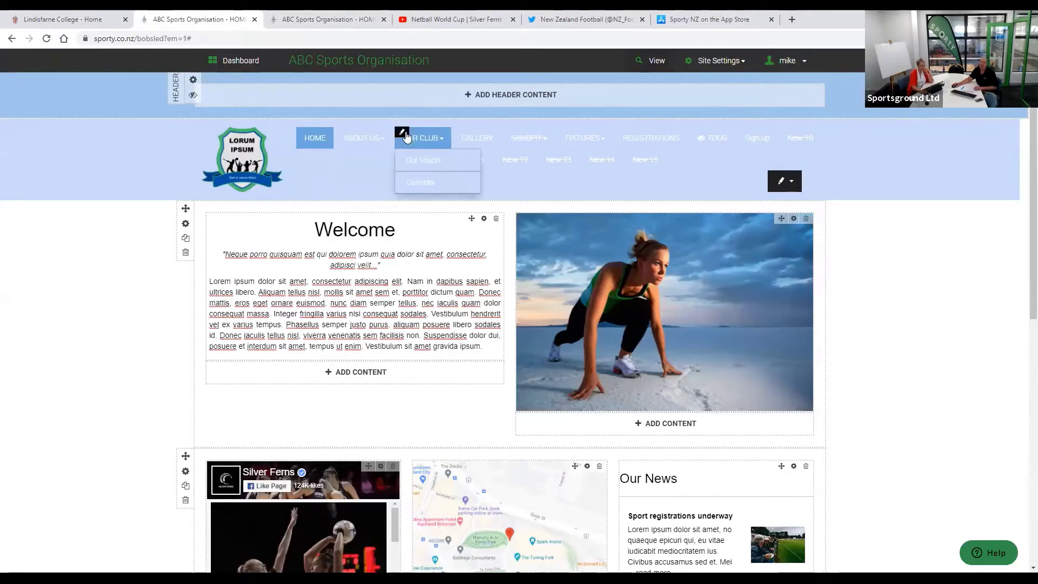
click(402, 134)
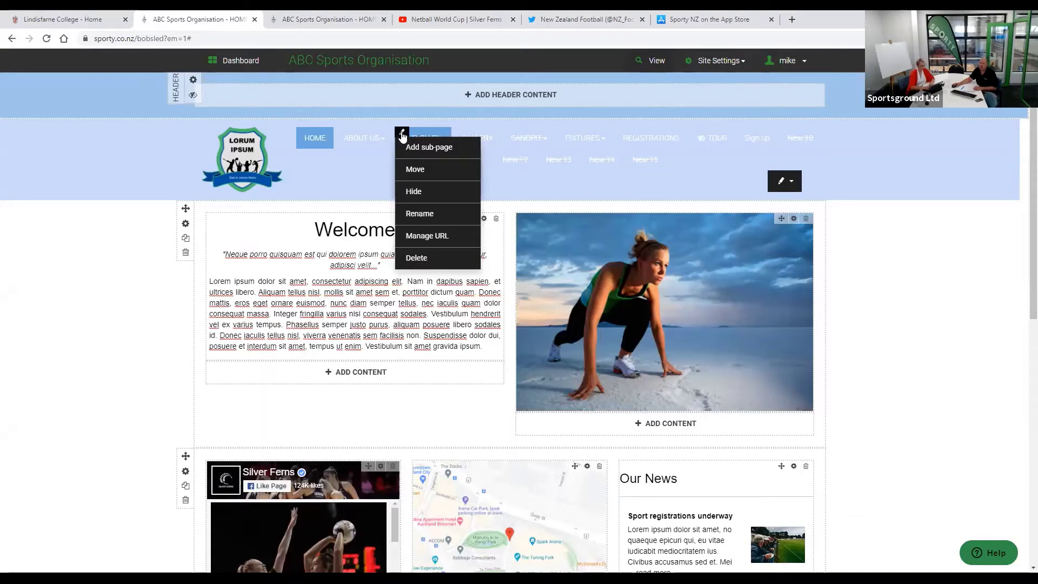
click(417, 172)
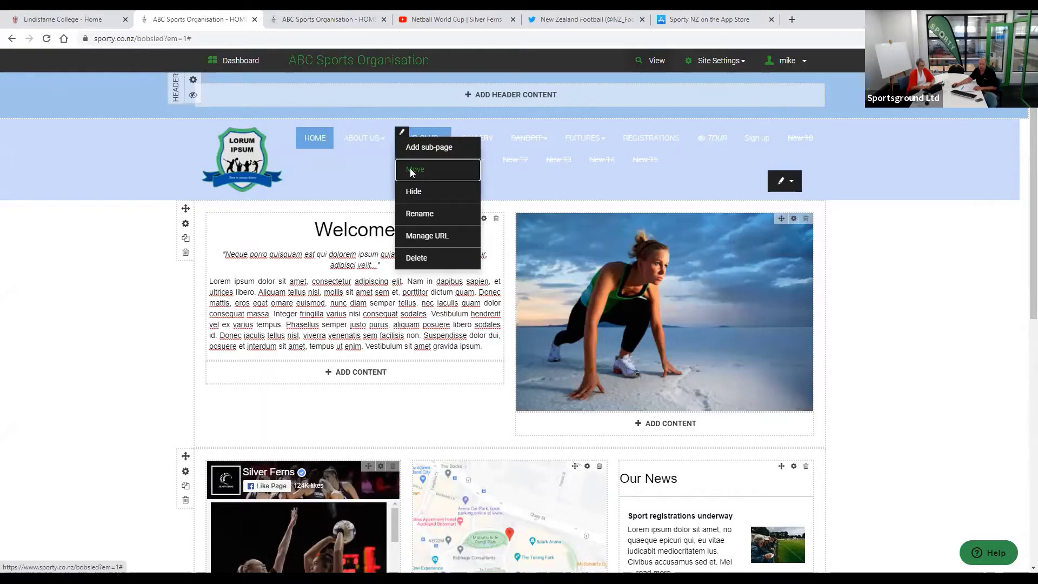
click(413, 171)
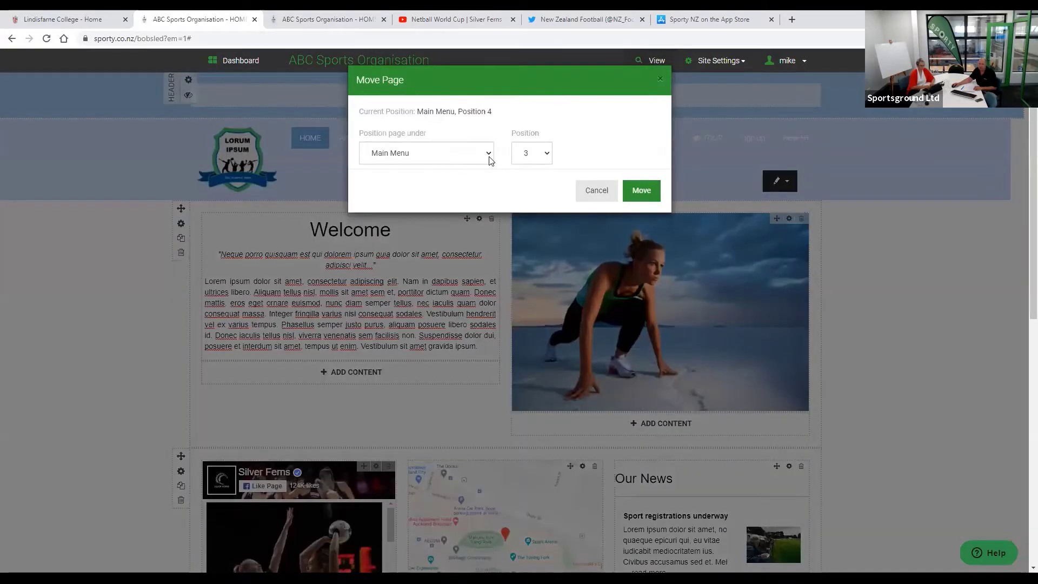
click(489, 154)
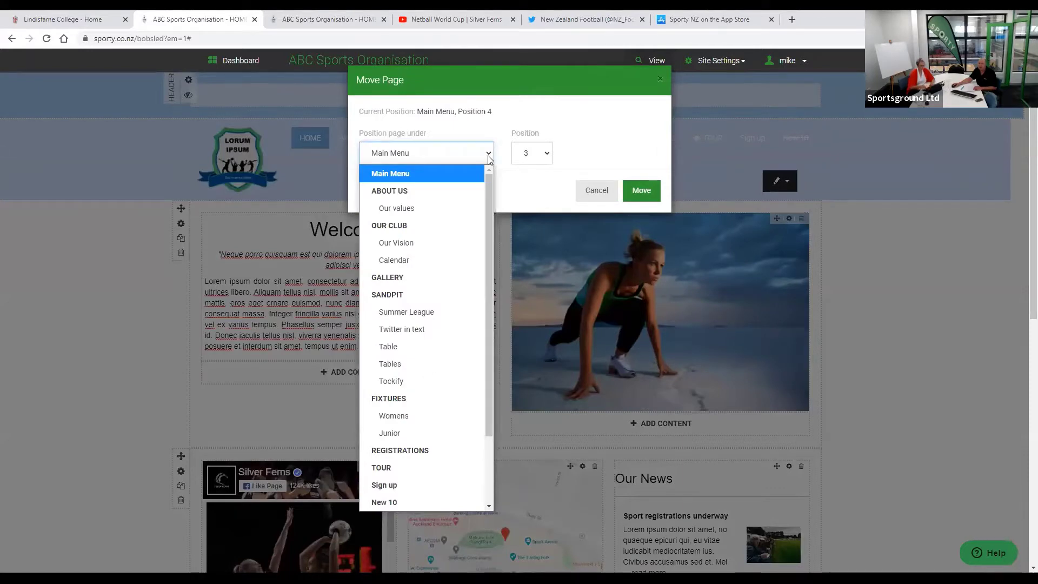
click(546, 155)
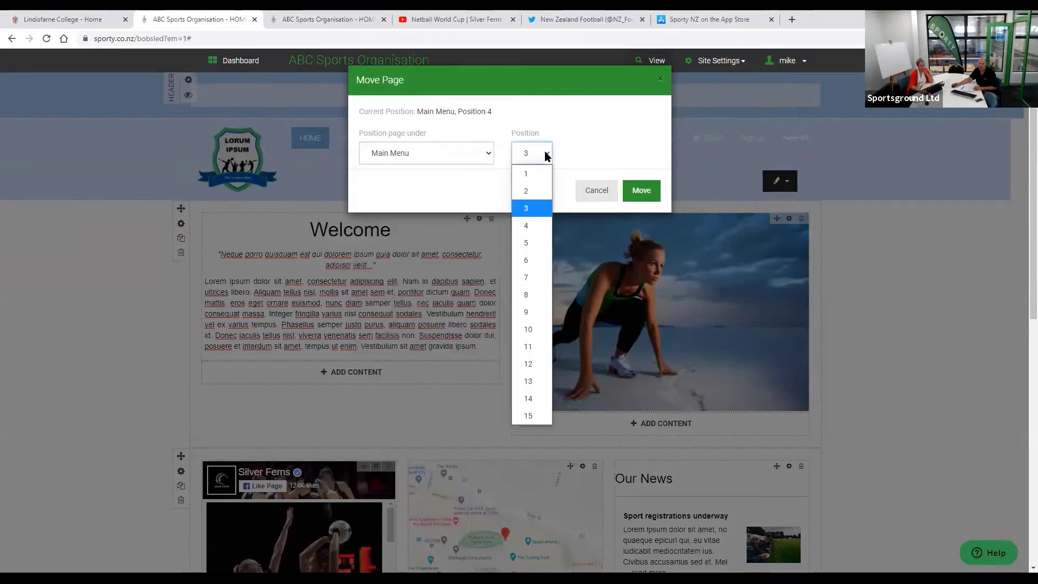
click(595, 151)
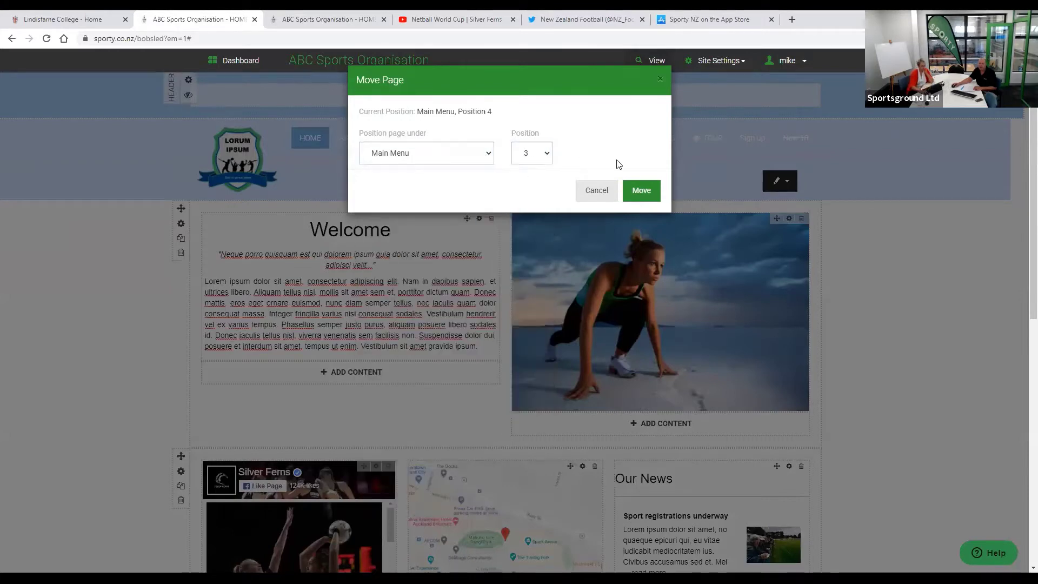
click(609, 186)
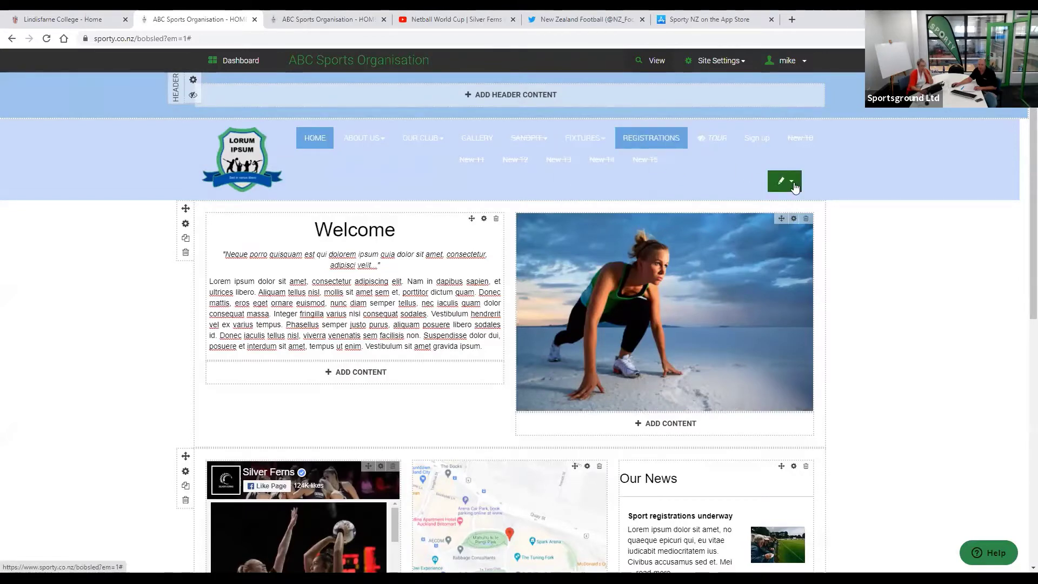
- Rename the GALLERY page to PHOTOS, save it, and go back to the home page
click(460, 132)
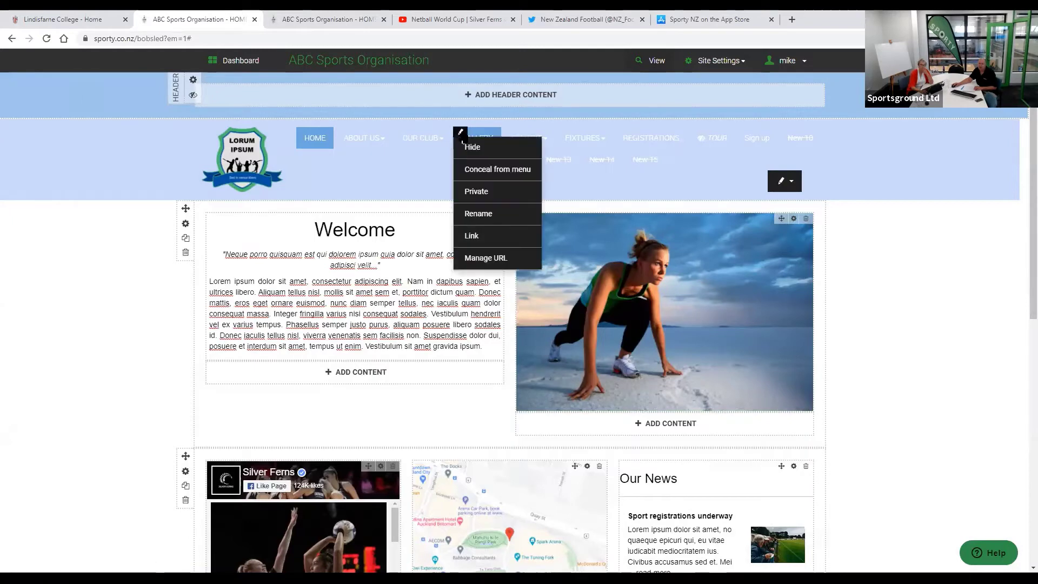
click(479, 216)
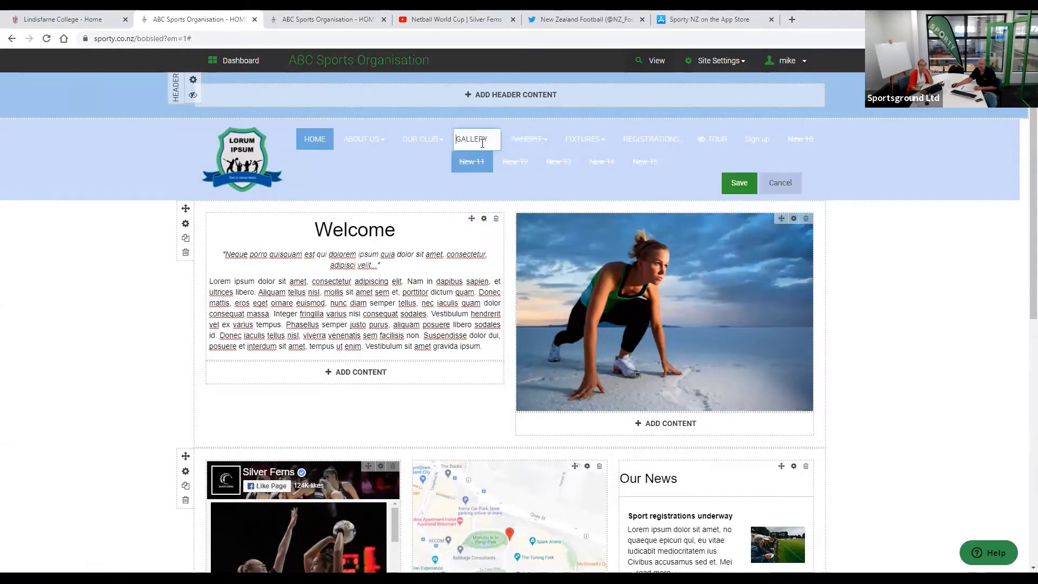
drag(488, 139, 400, 155)
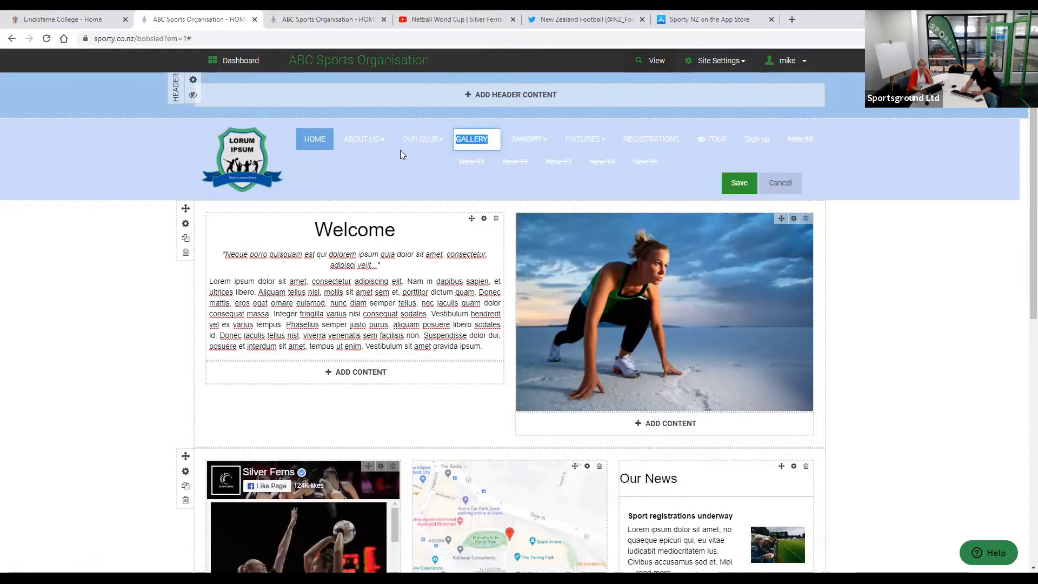
text(PHOTOS)
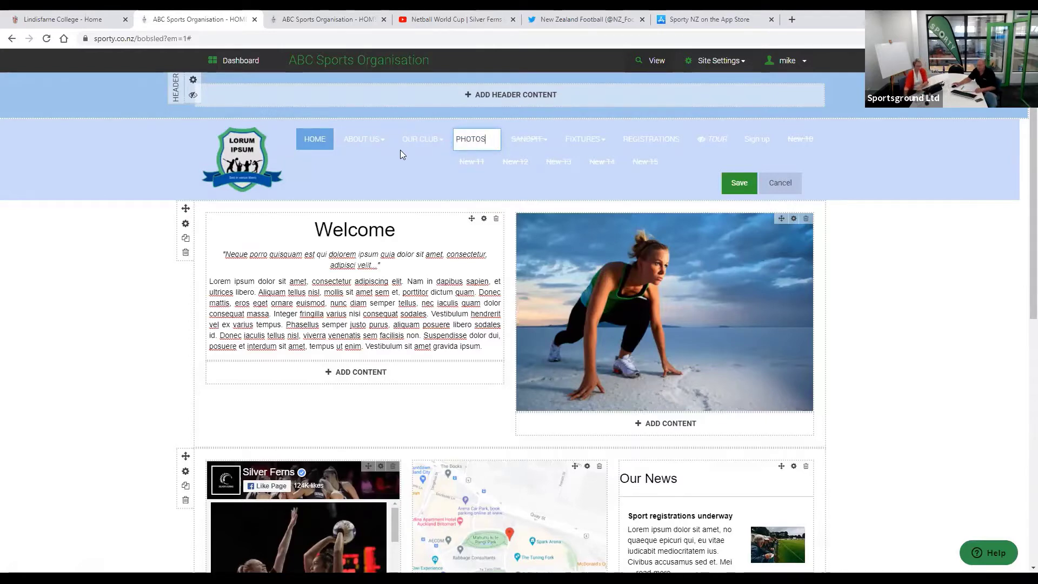
click(734, 182)
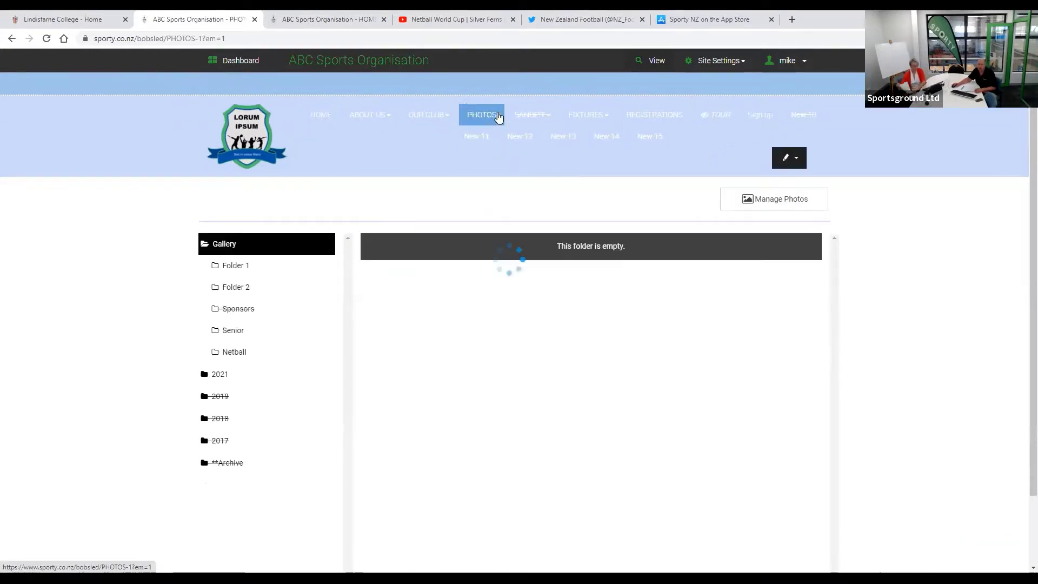
click(320, 113)
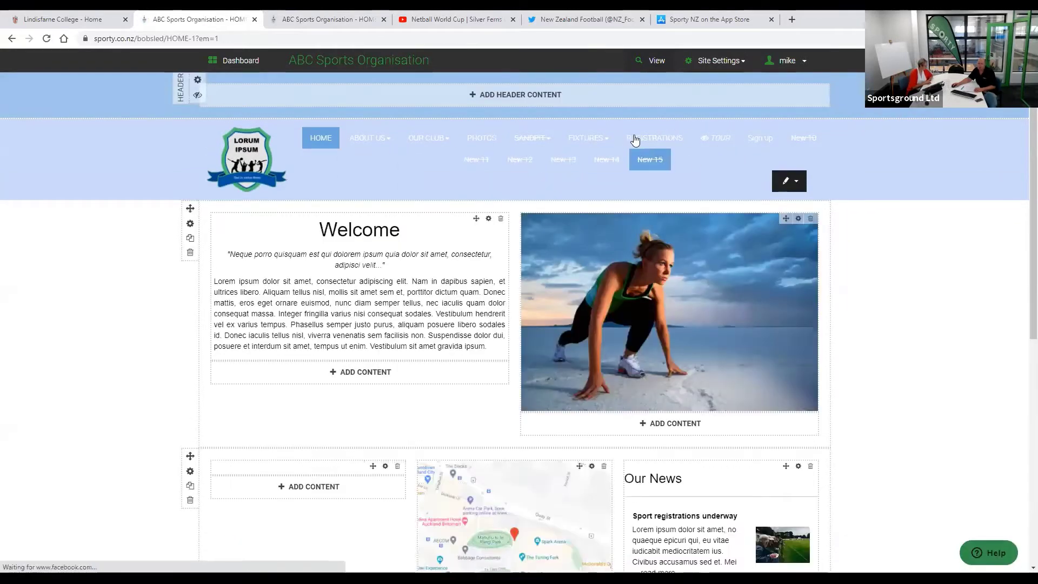
- Bring up the page options for the Womens page under FIXTURES
mouse_move(587, 147)
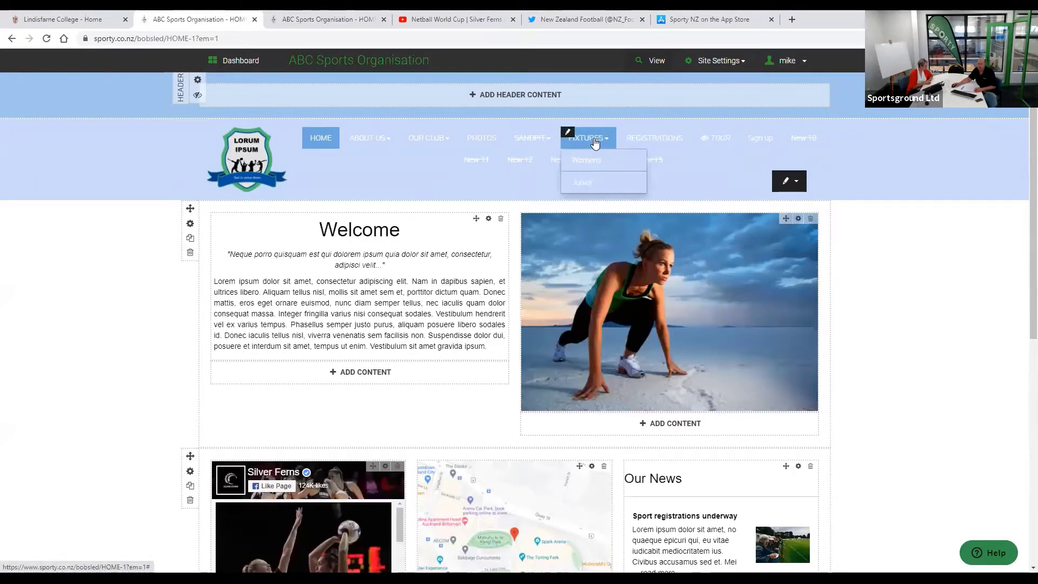
click(639, 157)
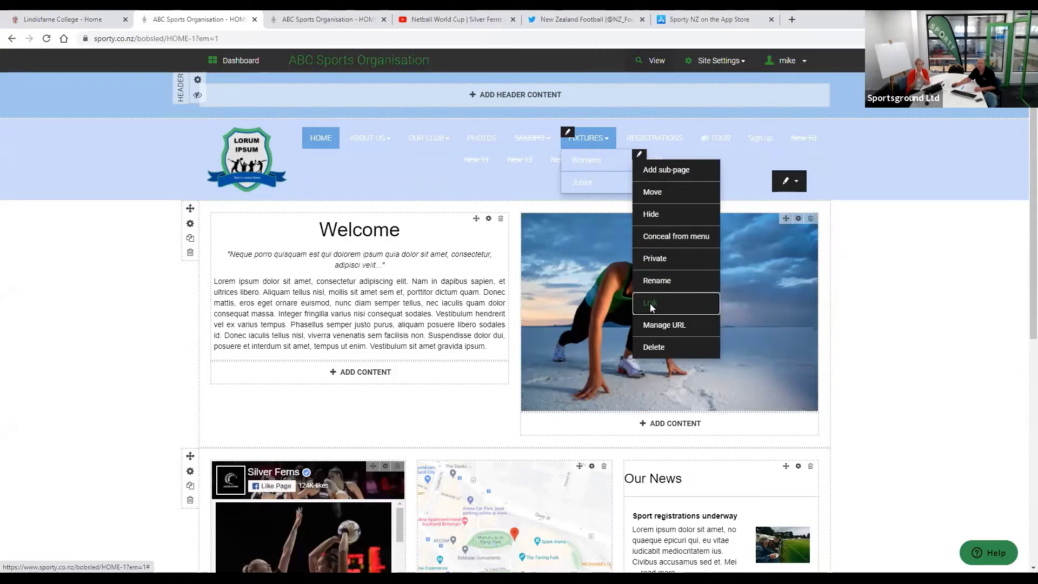
click(651, 305)
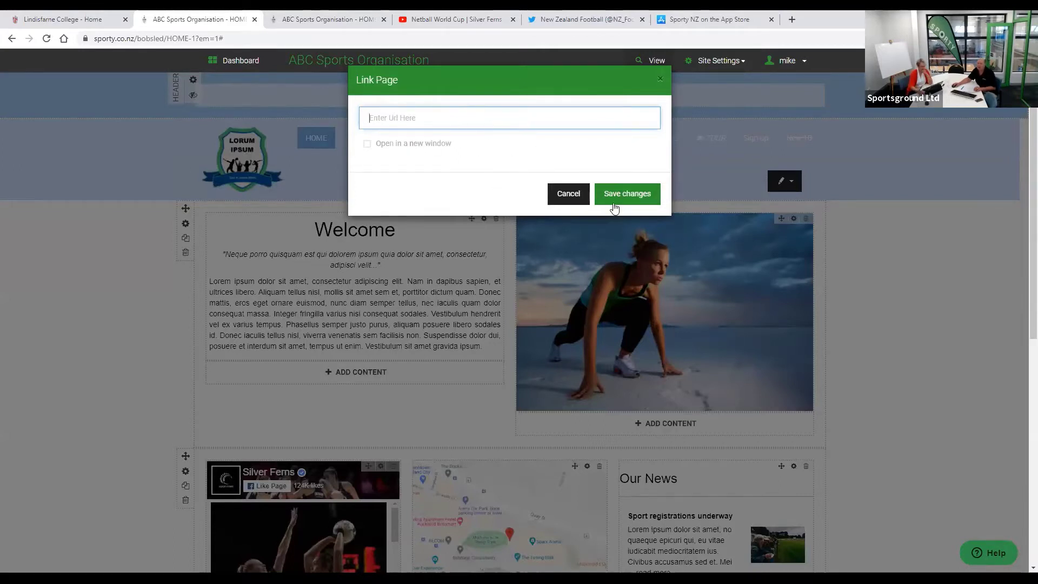
click(568, 192)
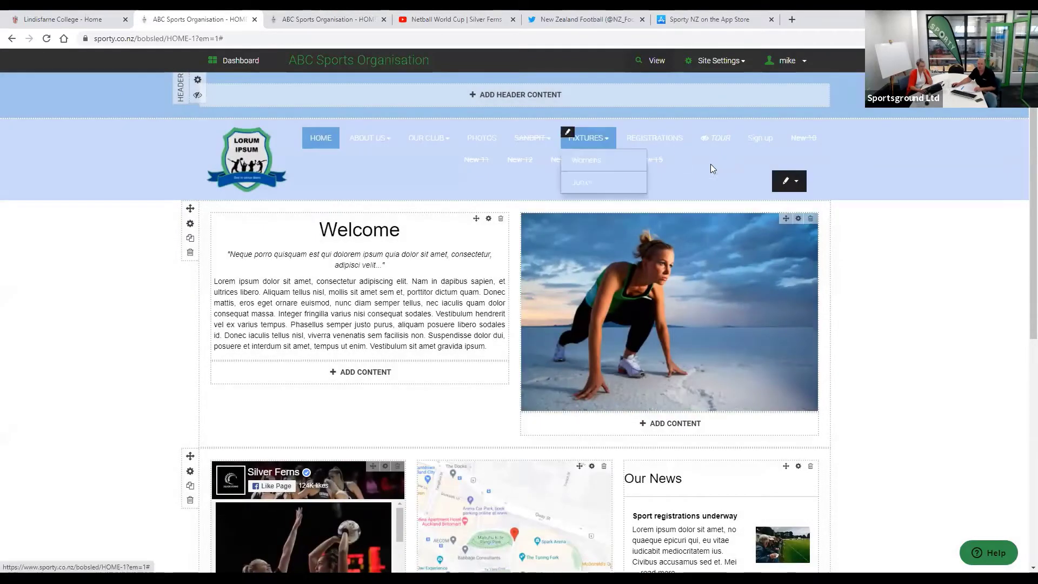
mouse_move(604, 147)
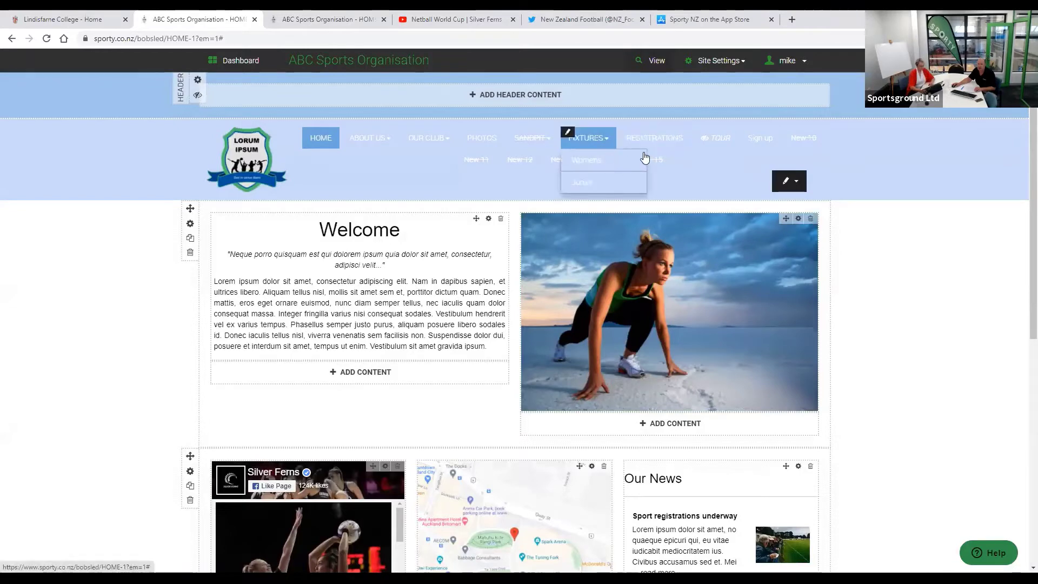
click(640, 156)
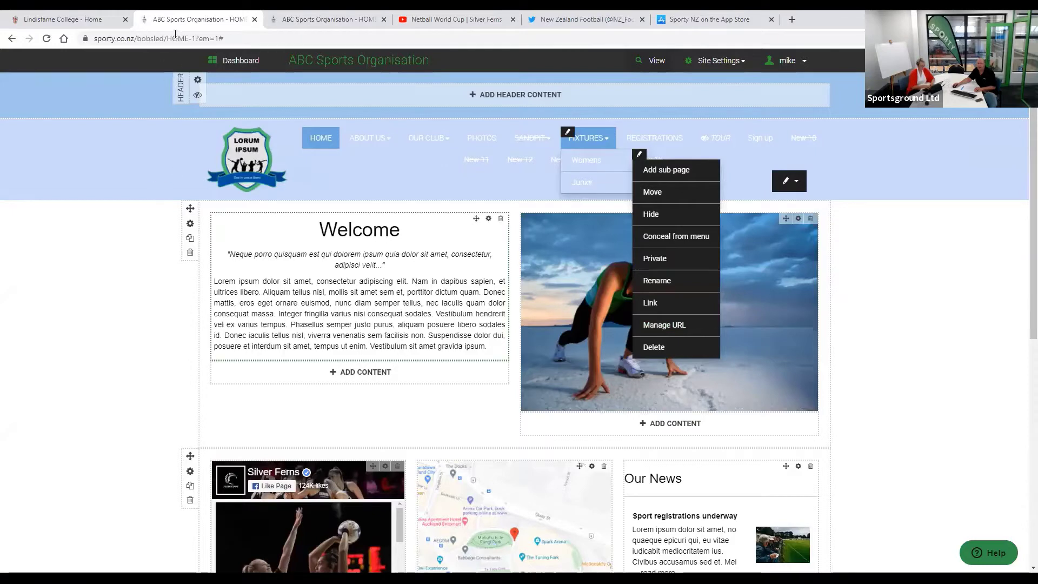
click(245, 35)
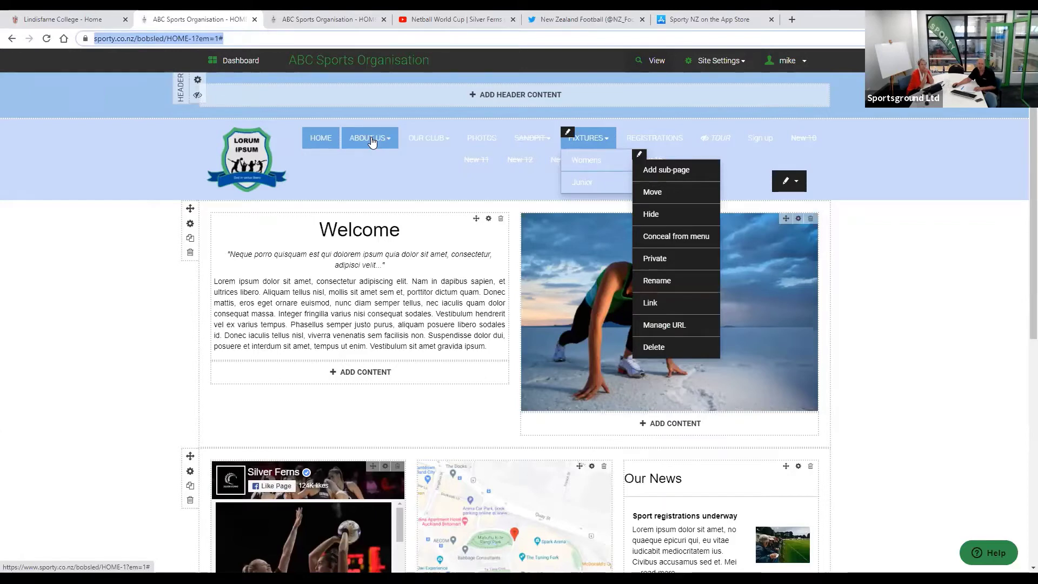
click(675, 326)
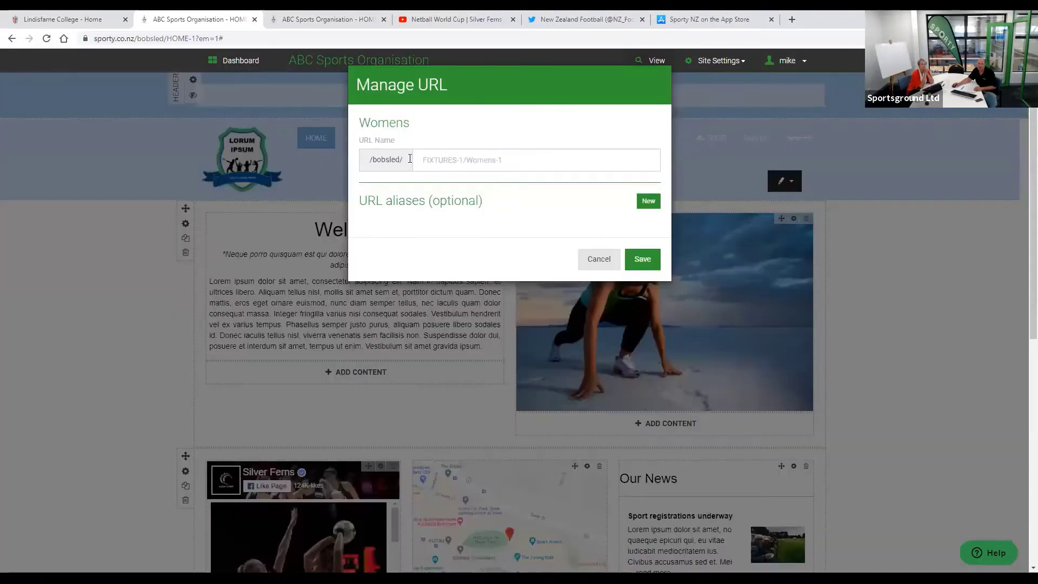
click(598, 261)
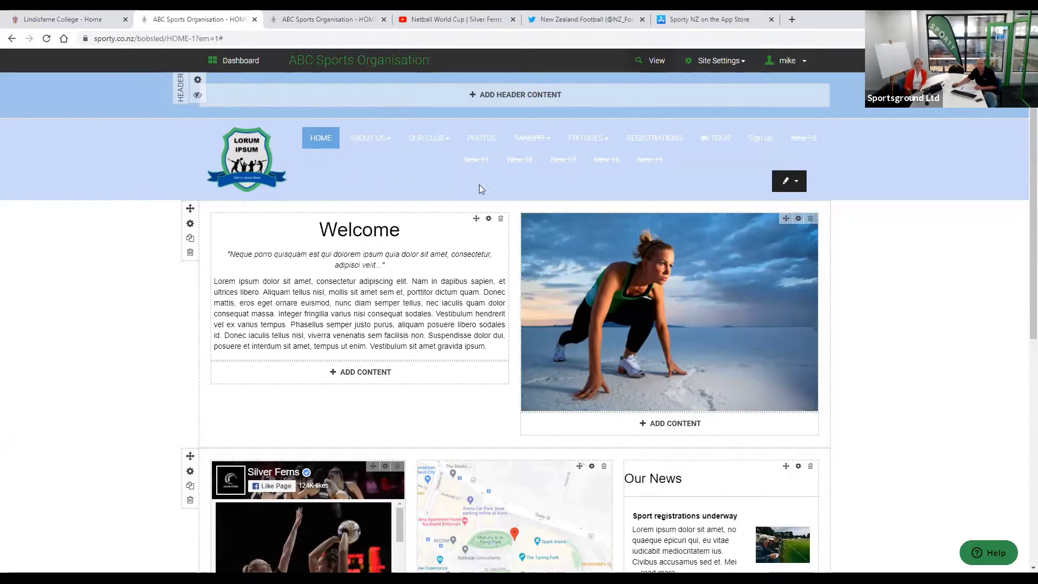
- Open the pencil dropdown beside the site menu to reach its page, order and style options
mouse_move(477, 164)
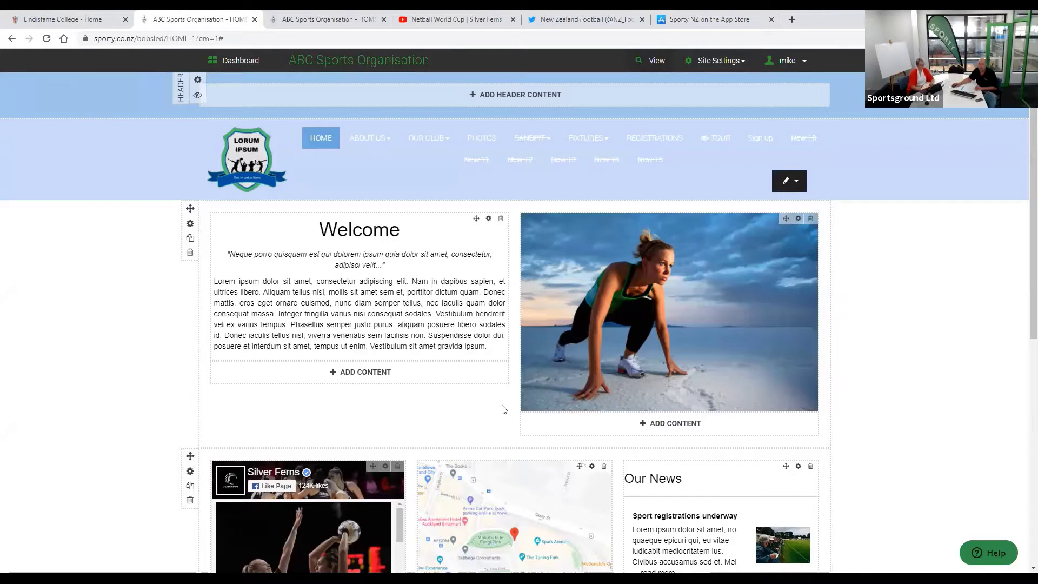
click(793, 184)
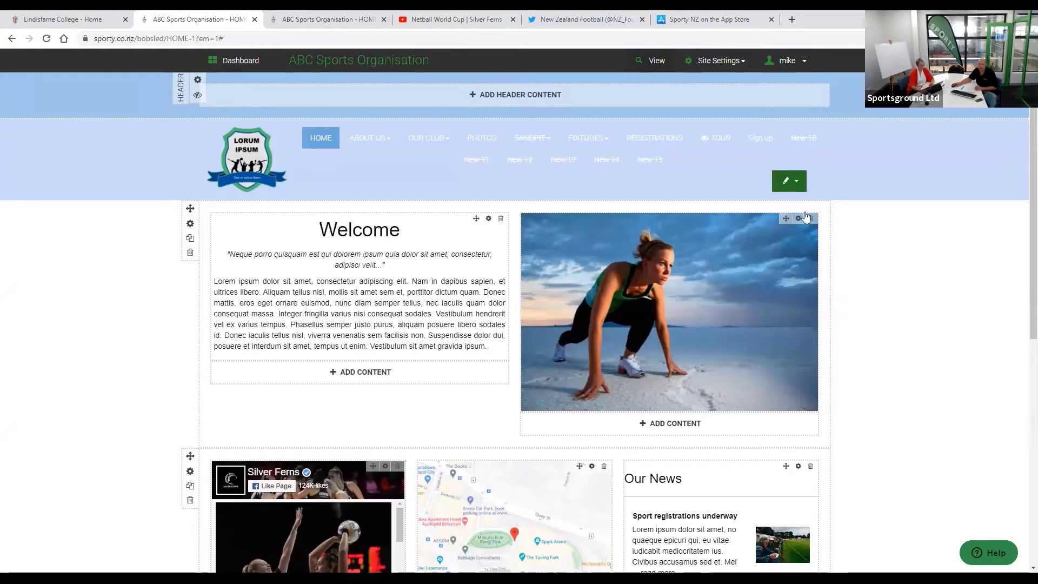
- In Menu Style, try left-aligned menu text, then set it back to centred
click(805, 233)
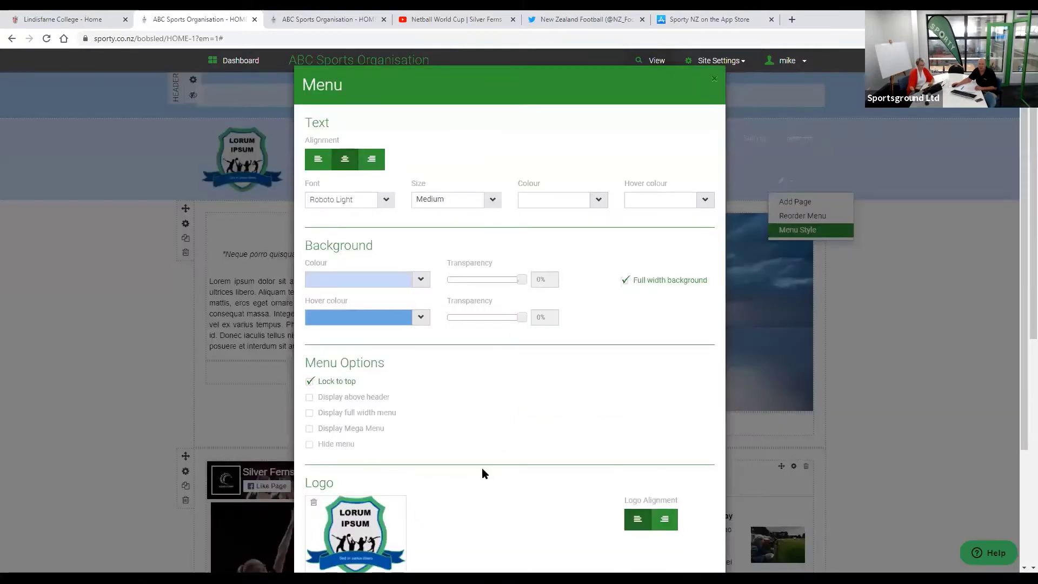
scroll(390, 178, down, 1)
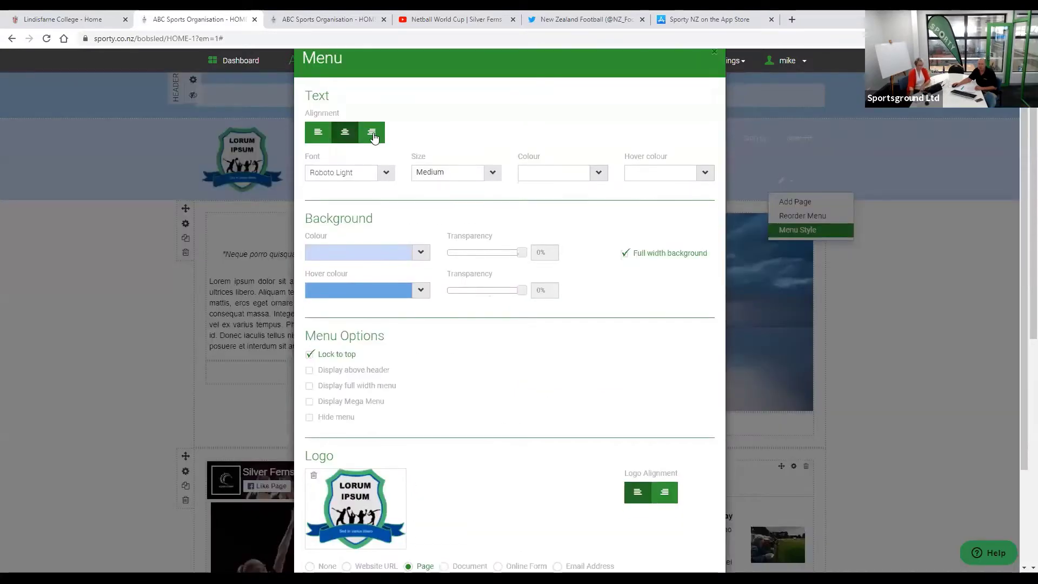
click(318, 132)
click(344, 132)
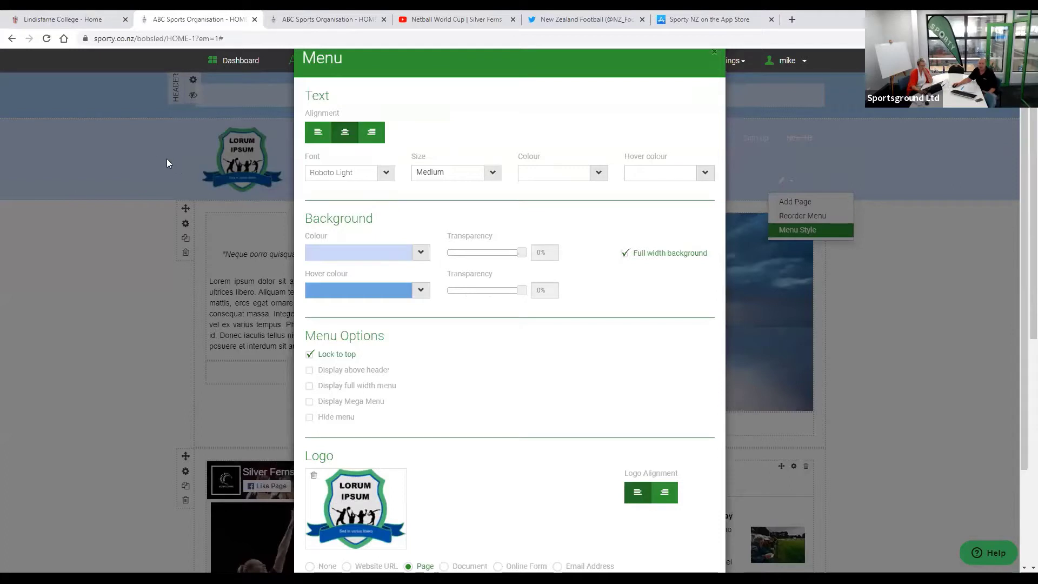
- Make the menu background bright blue, then switch to the Lindisfarne College site
click(421, 254)
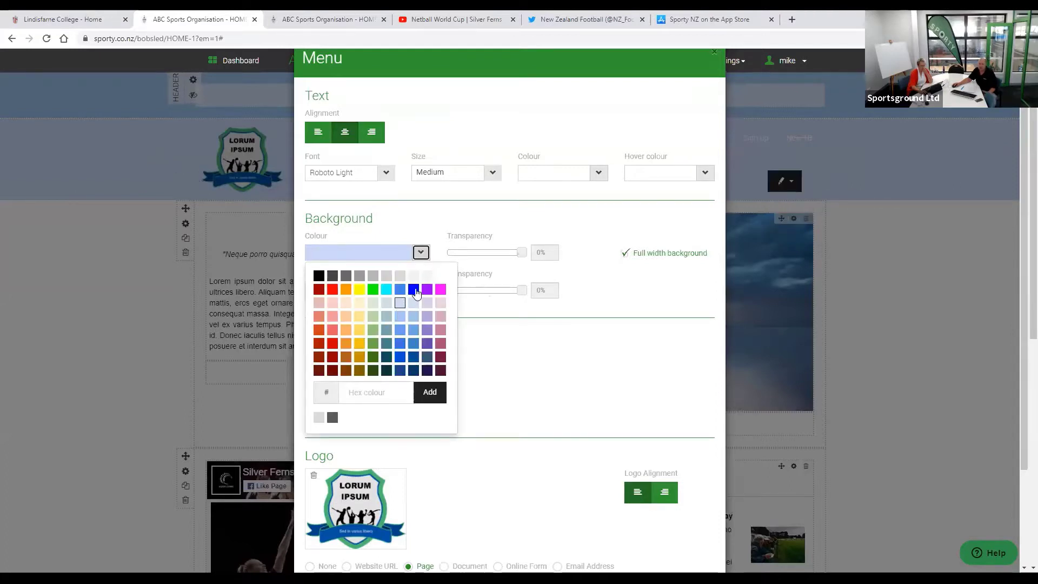
click(412, 291)
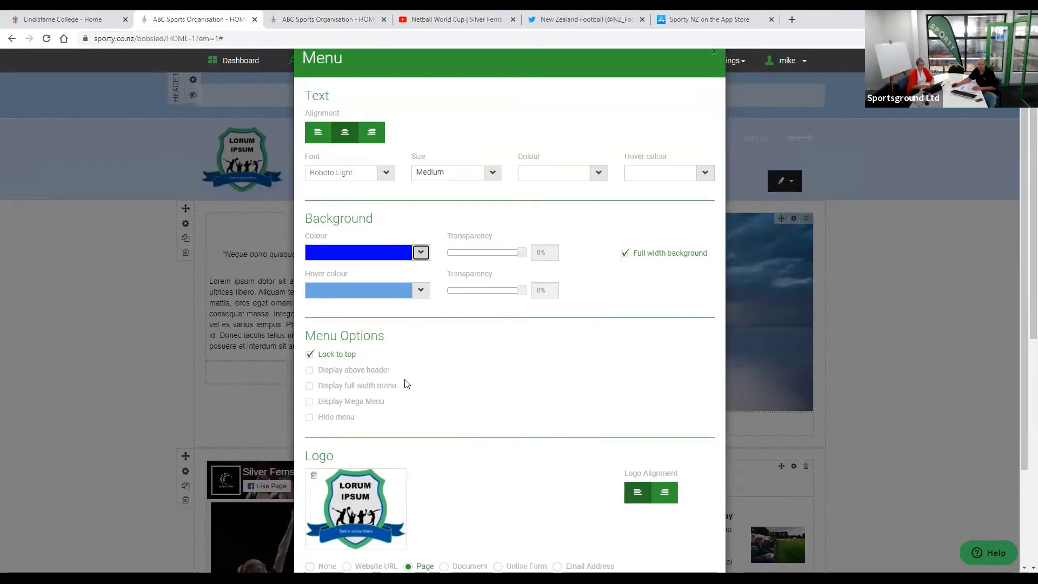
scroll(407, 384, down, 2)
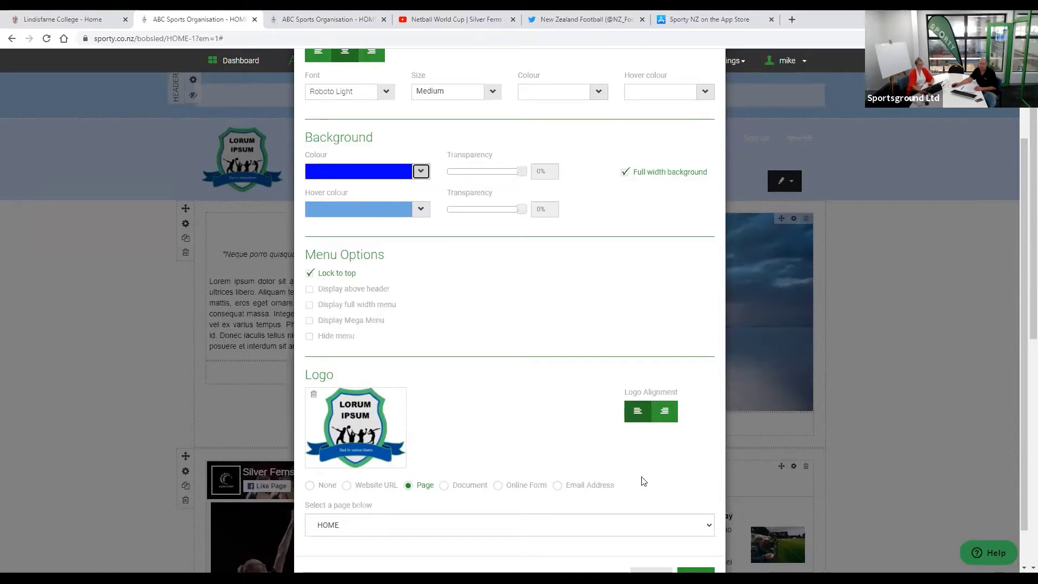
click(64, 19)
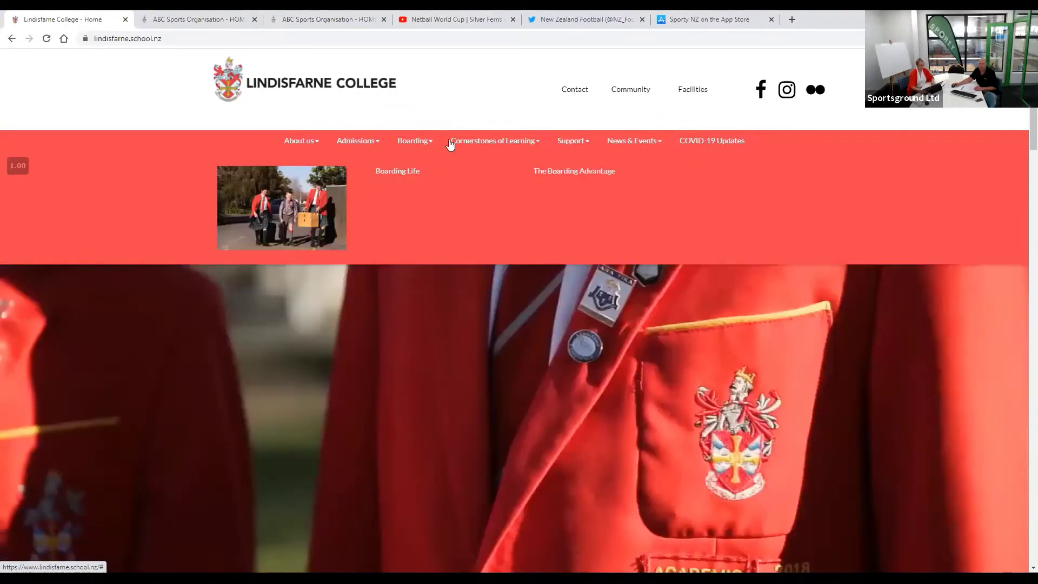
- Look over the Lindisfarne College mega-menus, then go back to the ABC Sports Organisation editor
mouse_move(466, 143)
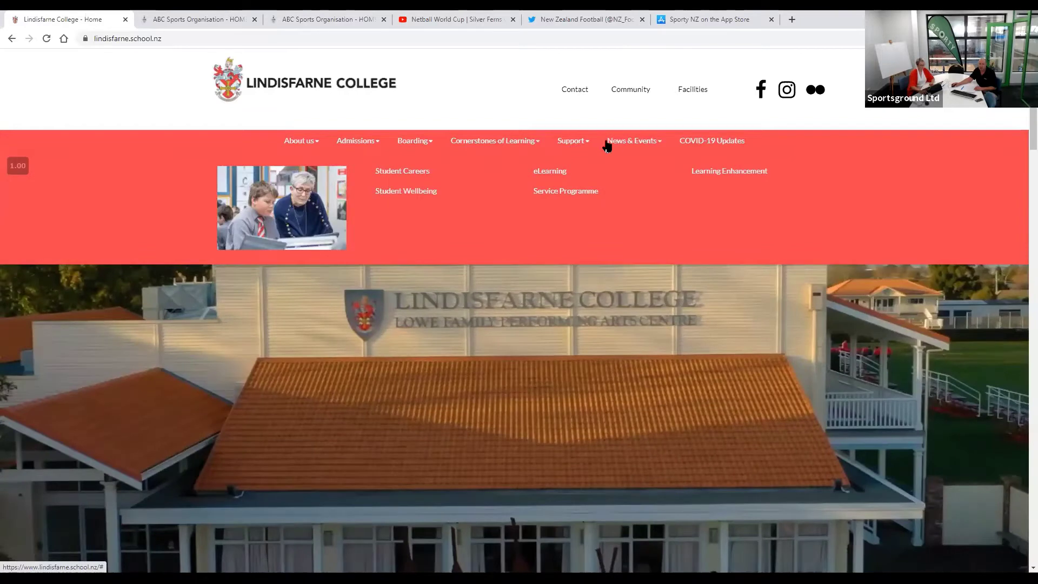
mouse_move(624, 143)
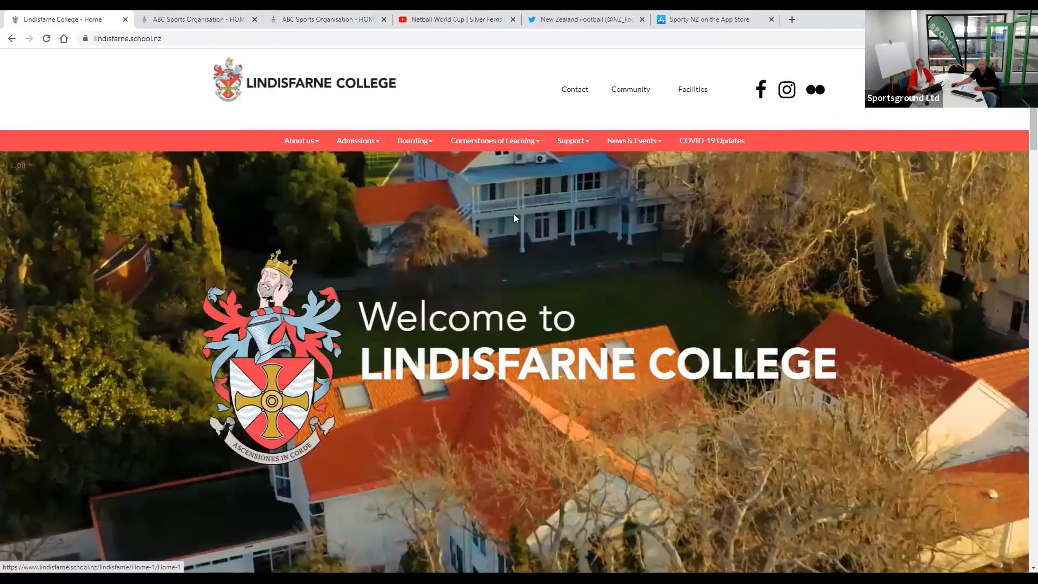
click(186, 23)
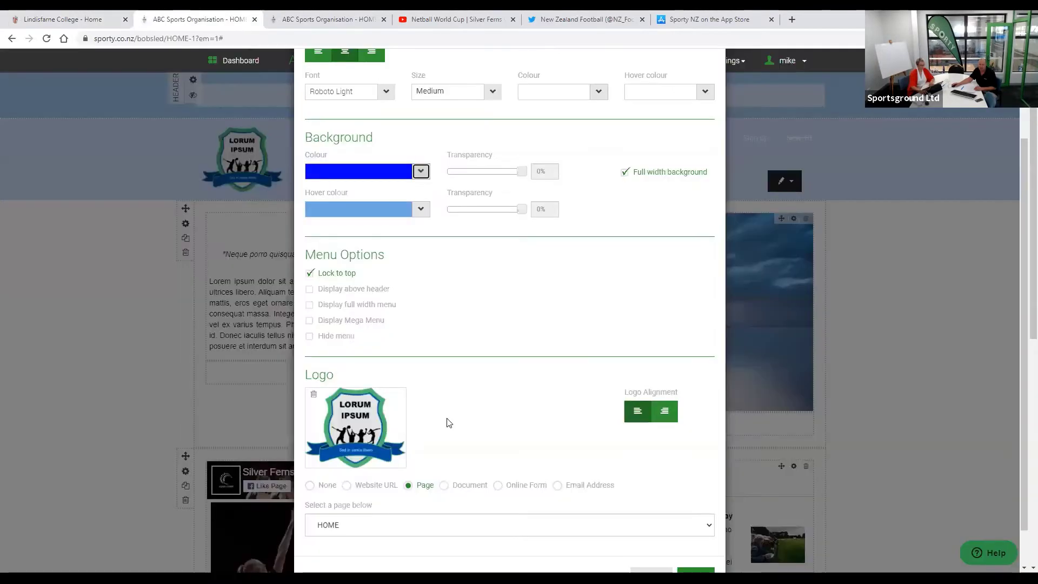
- Save the menu settings with the bright blue, full-width background and Lock to top
scroll(423, 423, up, 1)
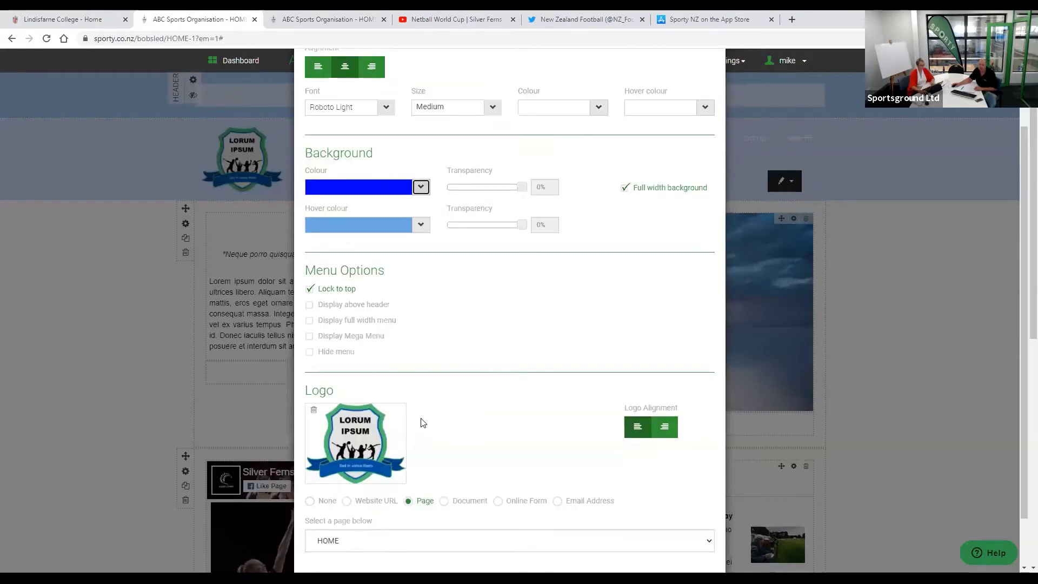
scroll(417, 422, down, 1)
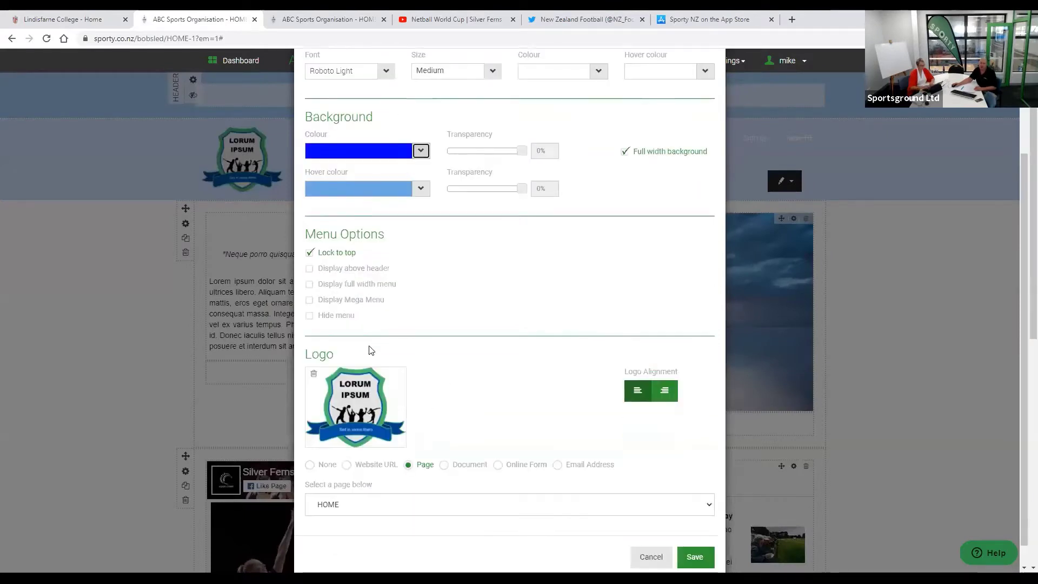
scroll(370, 368, down, 1)
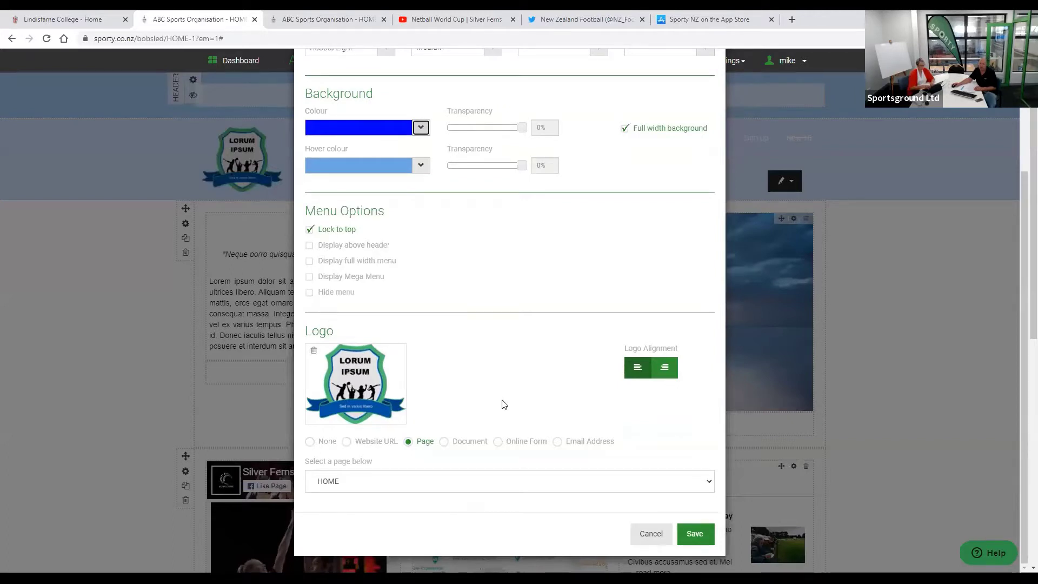
scroll(498, 407, down, 1)
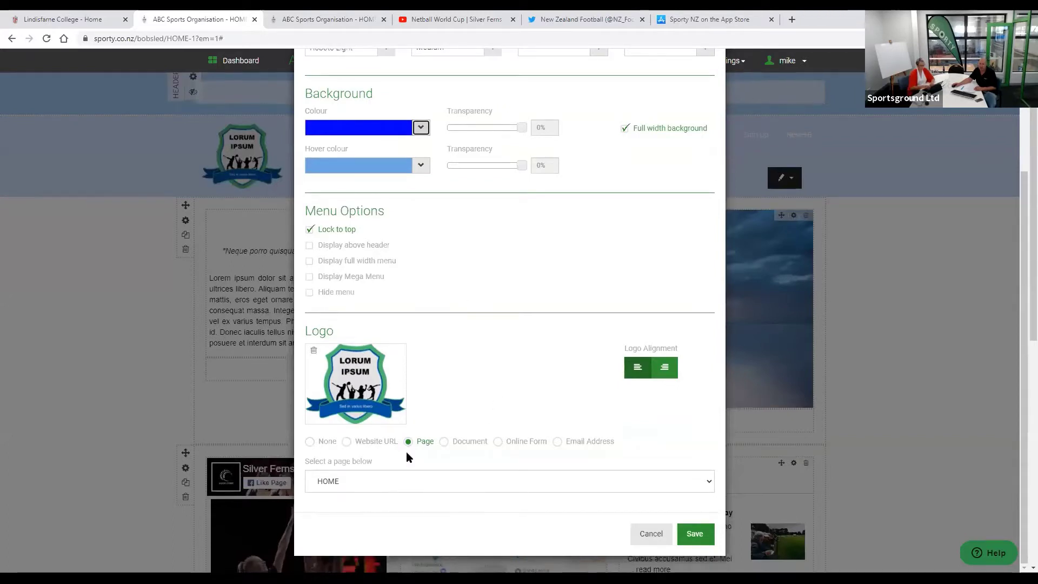
scroll(406, 452, down, 1)
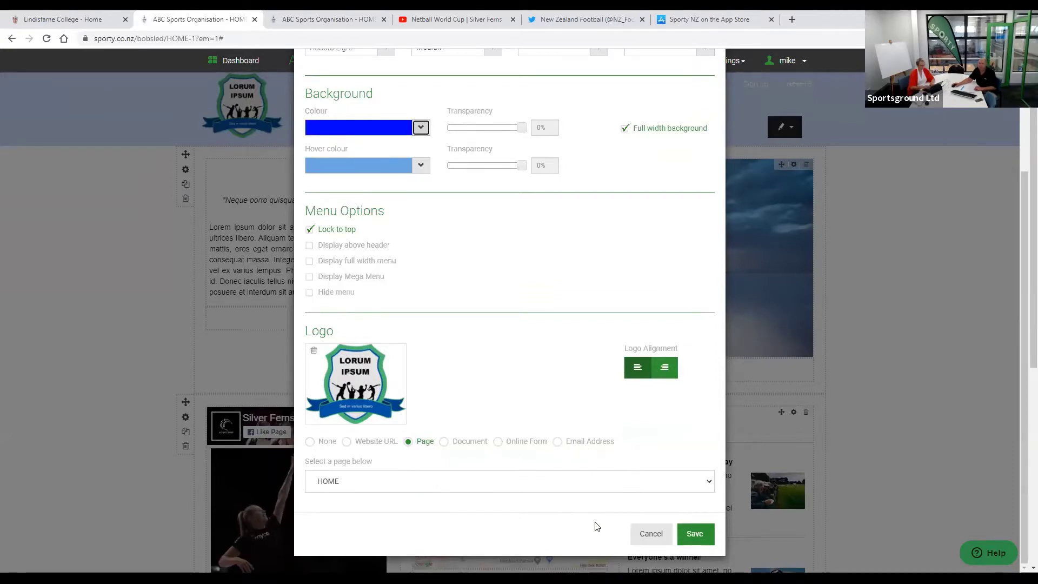
scroll(567, 371, up, 3)
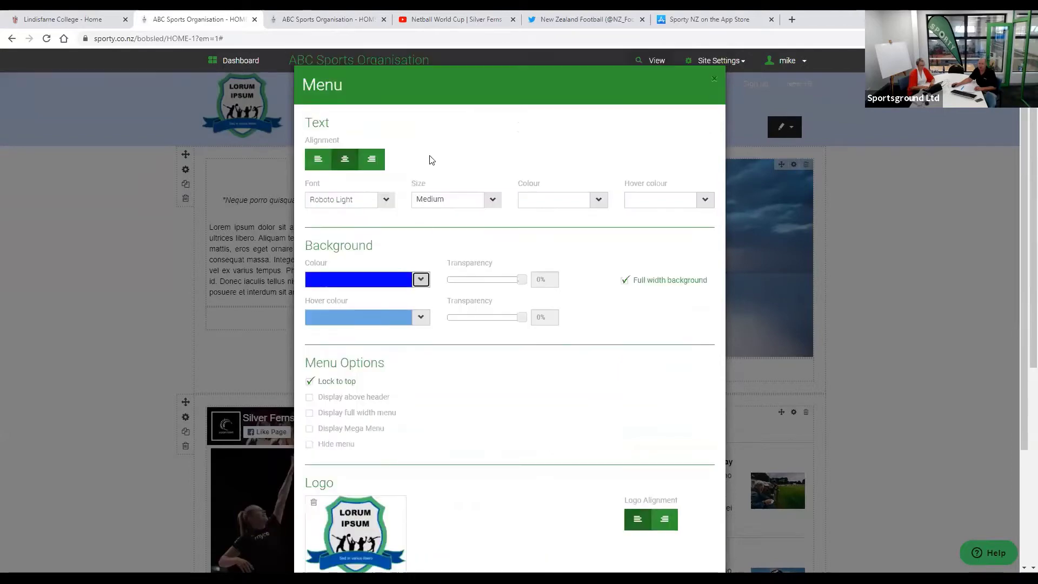
scroll(430, 158, down, 3)
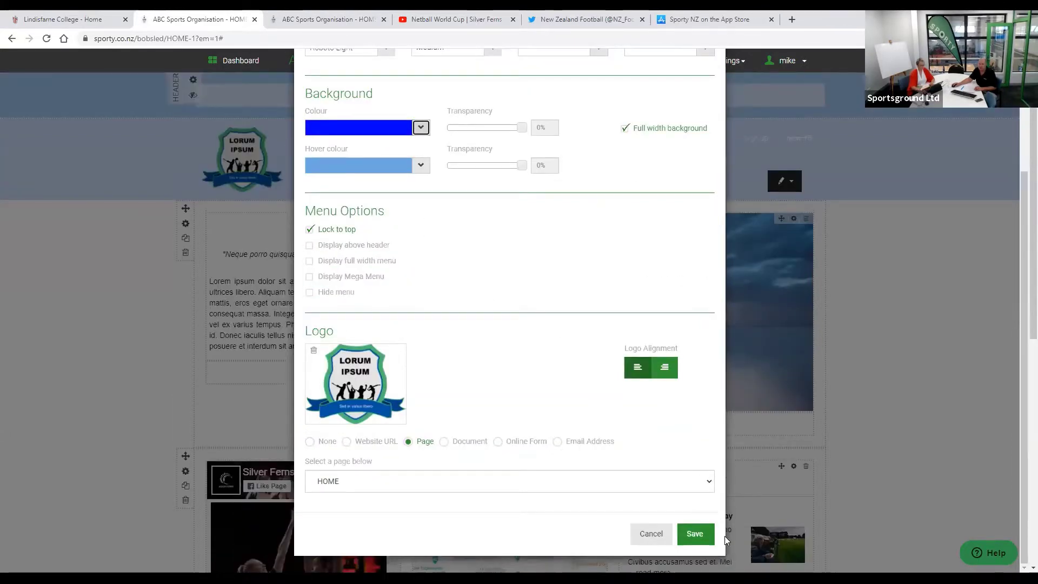
click(699, 535)
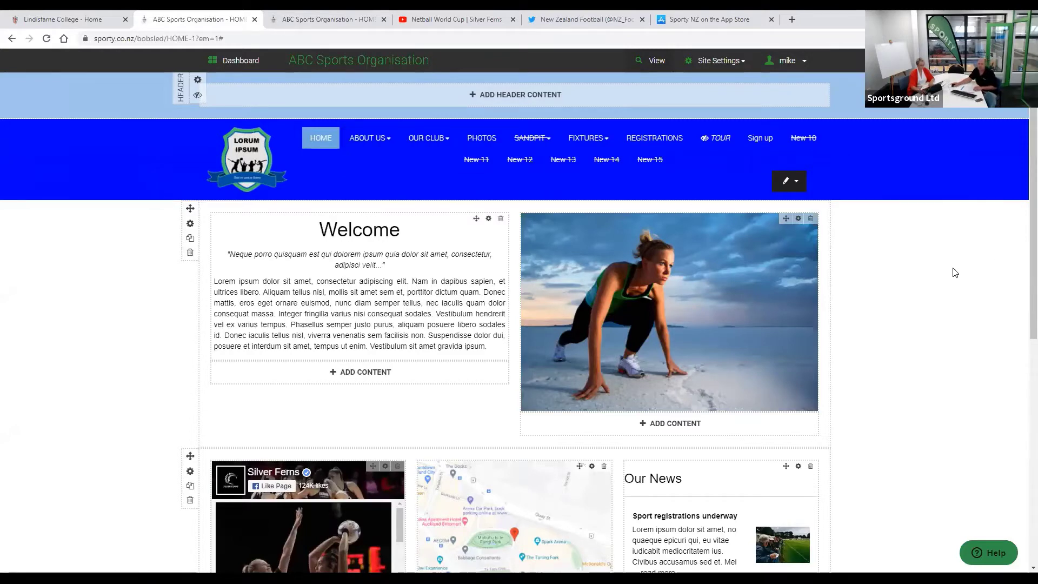
scroll(935, 328, down, 2)
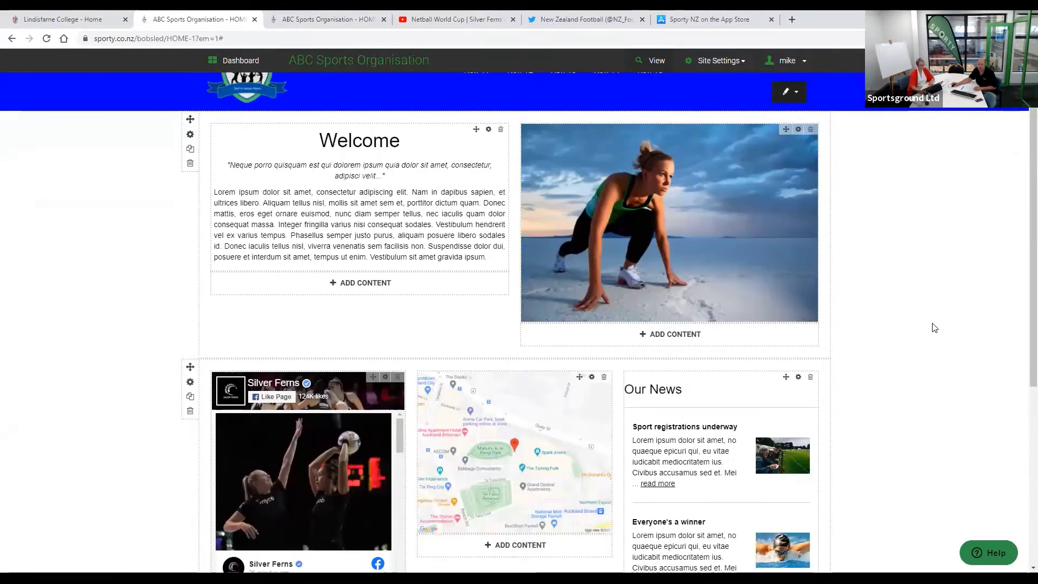
scroll(932, 326, down, 2)
scroll(327, 381, up, 4)
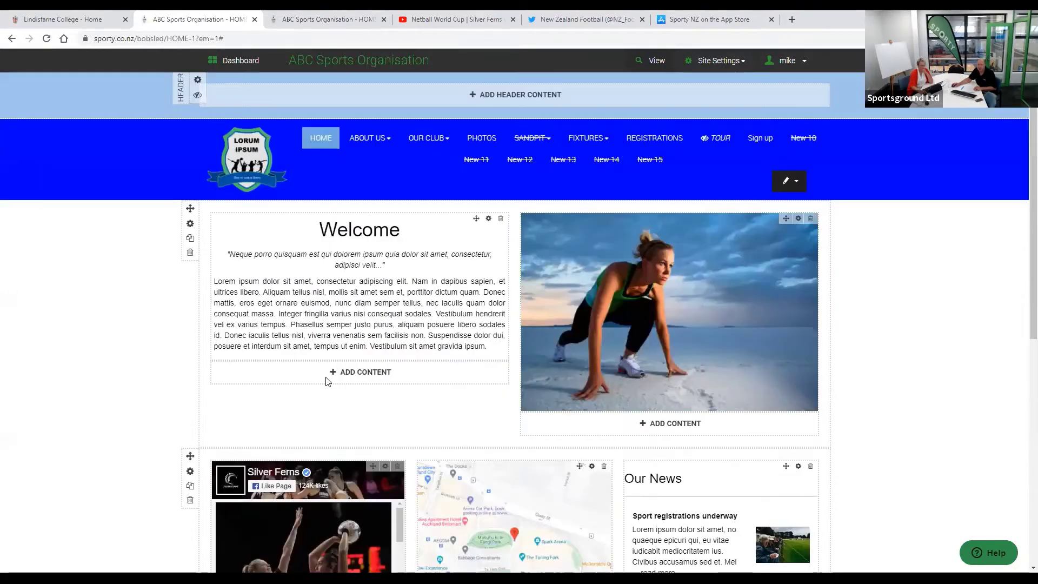
- Add an Image widget beneath the Welcome text and start choosing its desktop image
click(327, 378)
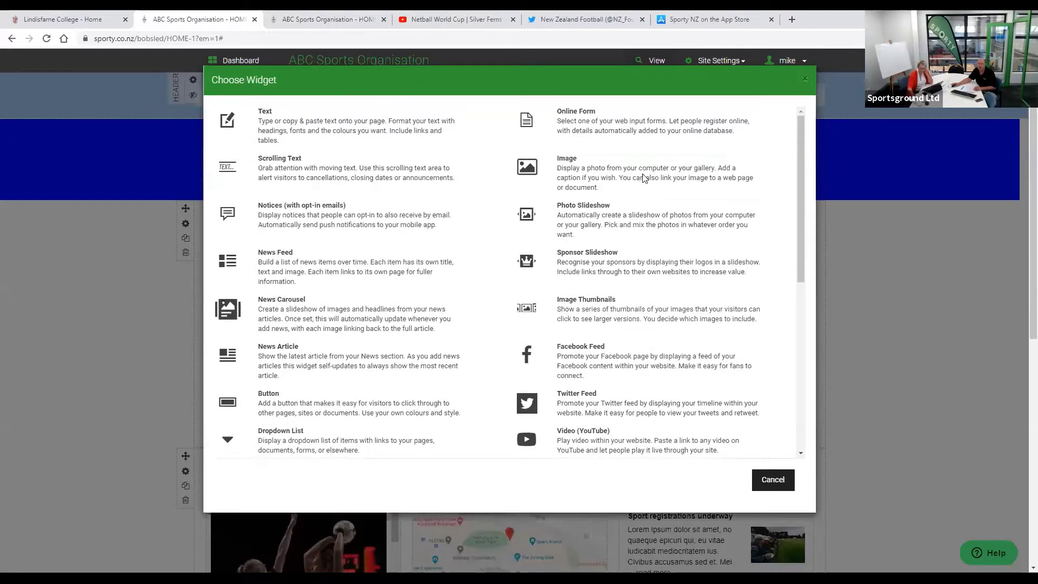
click(643, 178)
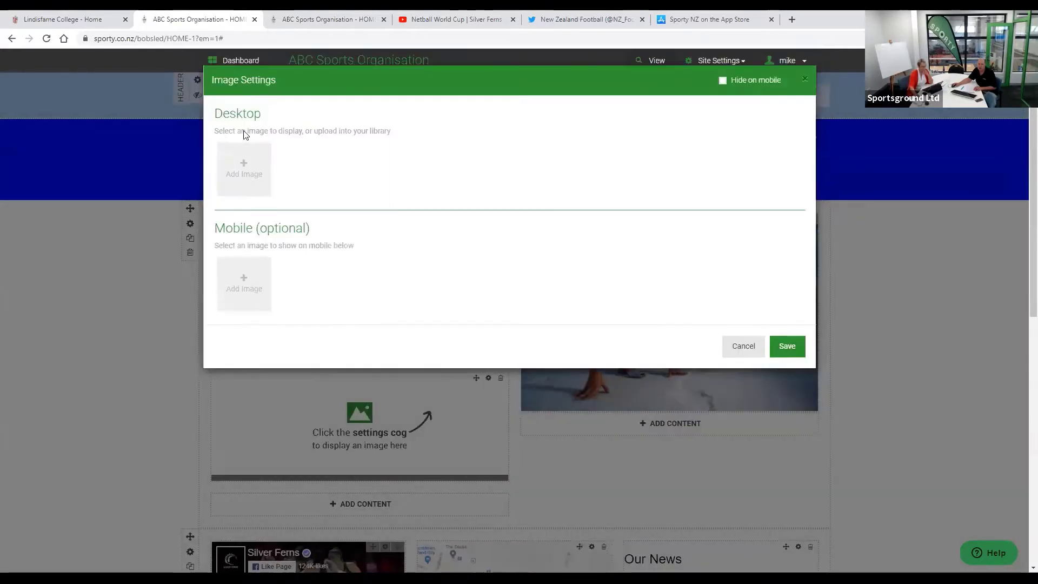
click(237, 169)
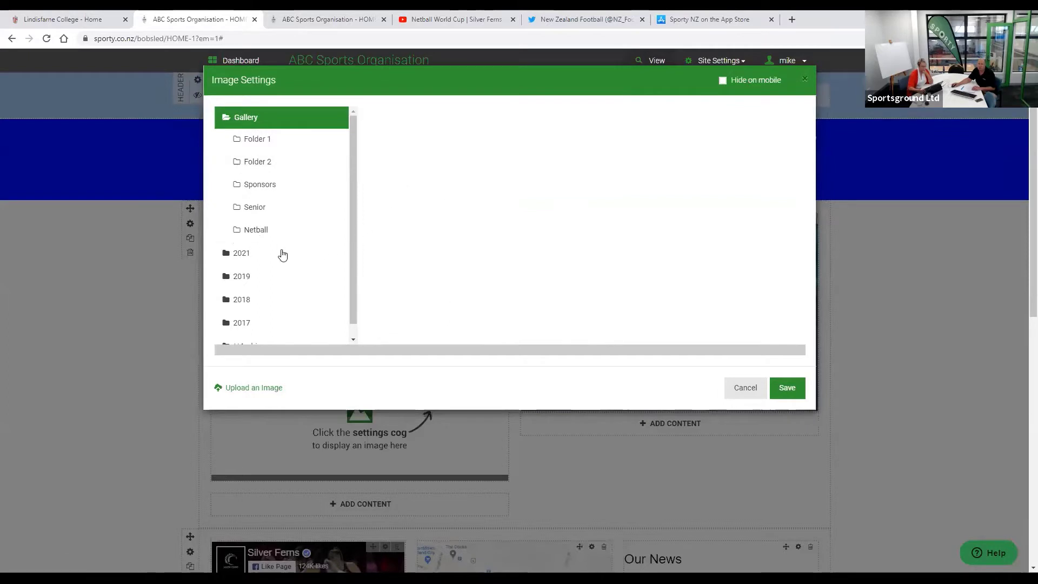
- Pick the swimmer photo from the 2021 gallery folder and open its caption and link settings
click(282, 254)
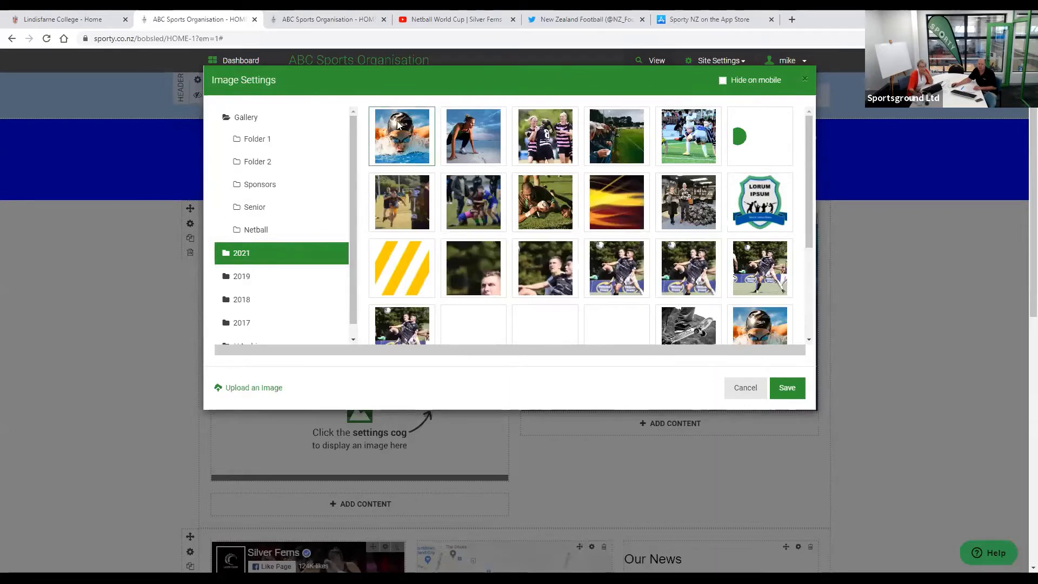
click(688, 136)
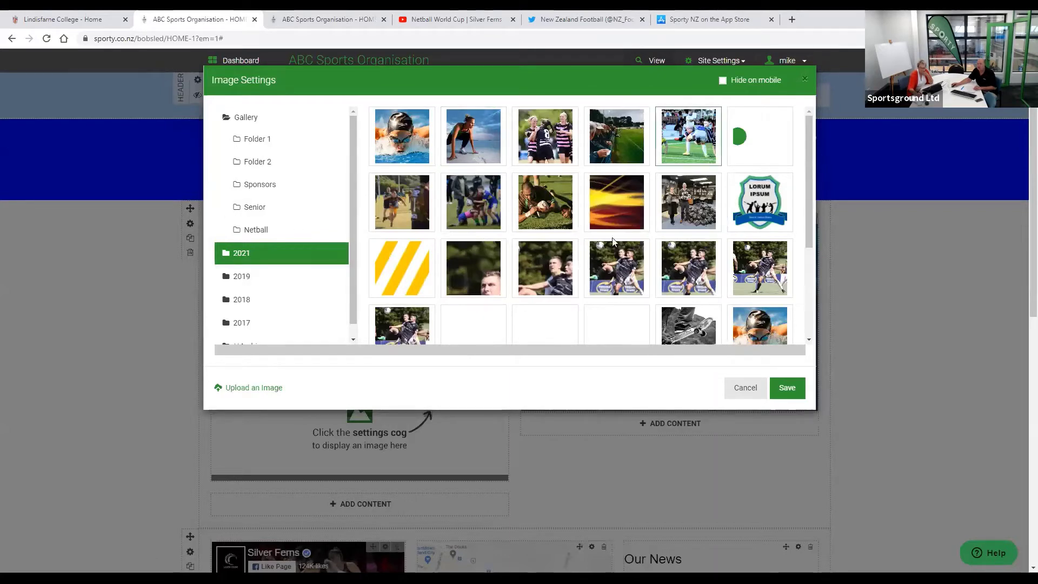
click(402, 147)
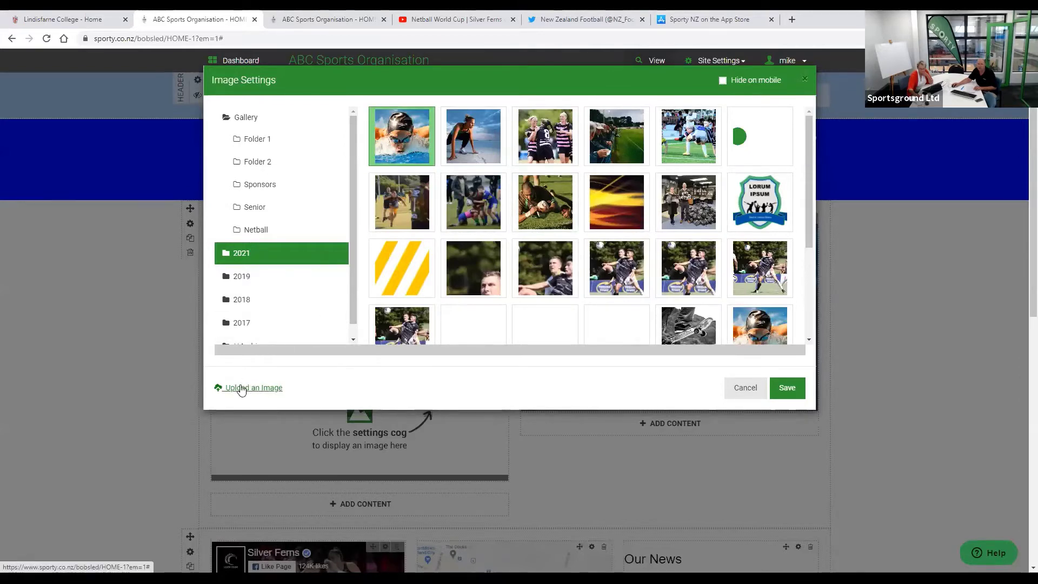
click(787, 388)
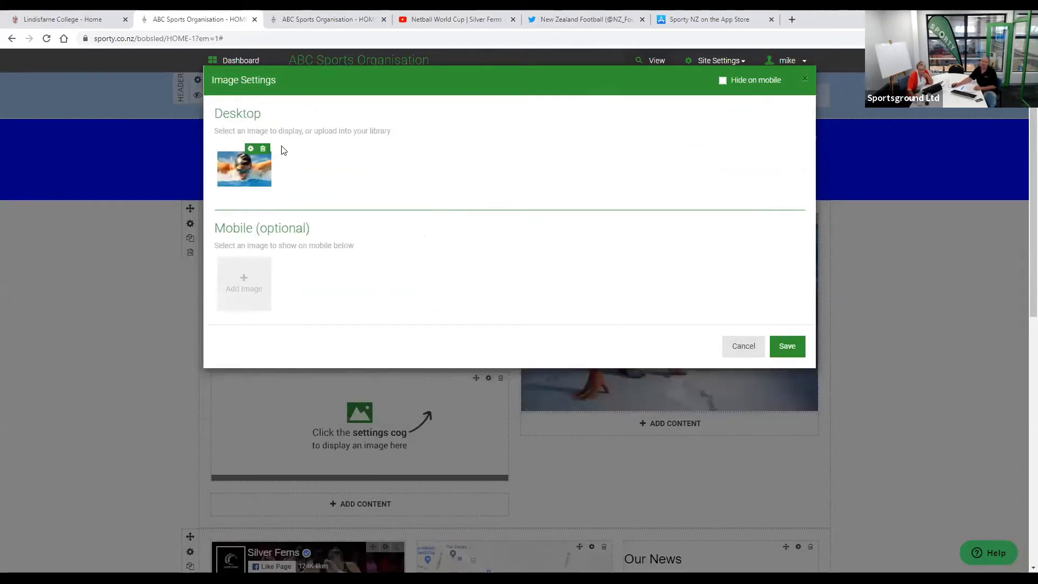
click(250, 150)
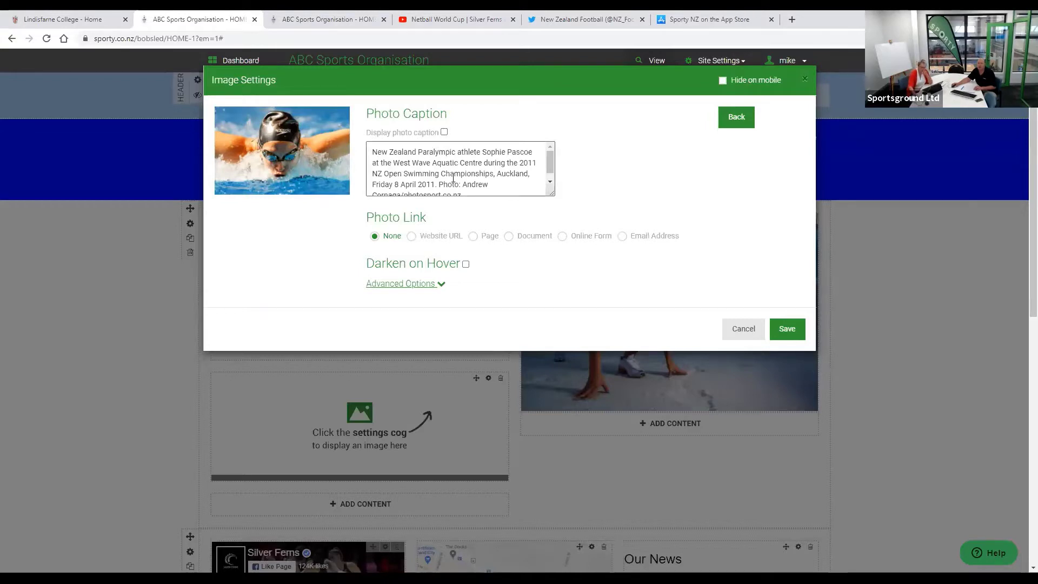
- Scroll down the swimmer's Image Settings and expand Advanced Options
scroll(462, 183, down, 1)
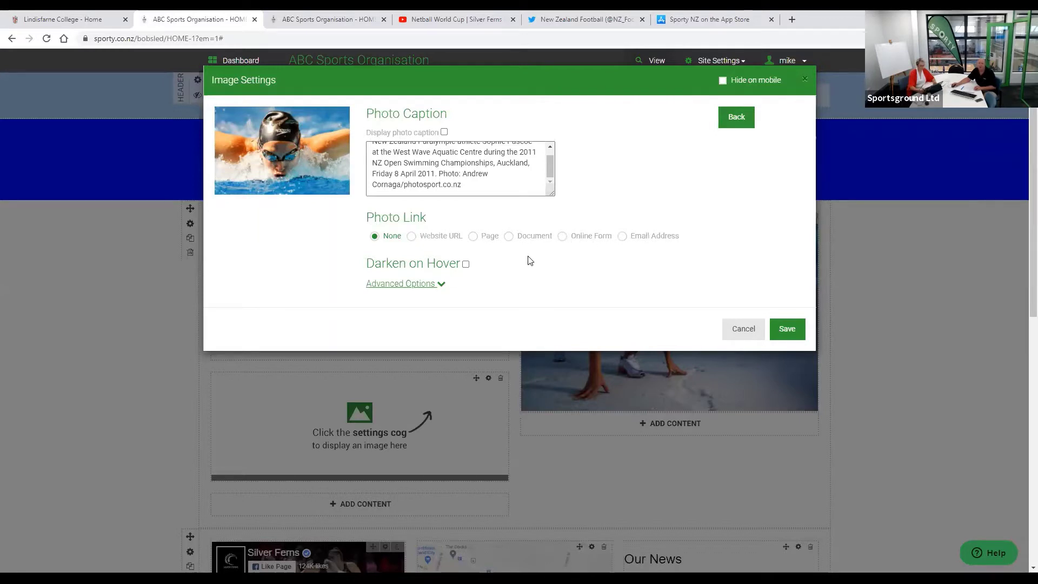
scroll(426, 277, down, 1)
scroll(426, 275, down, 1)
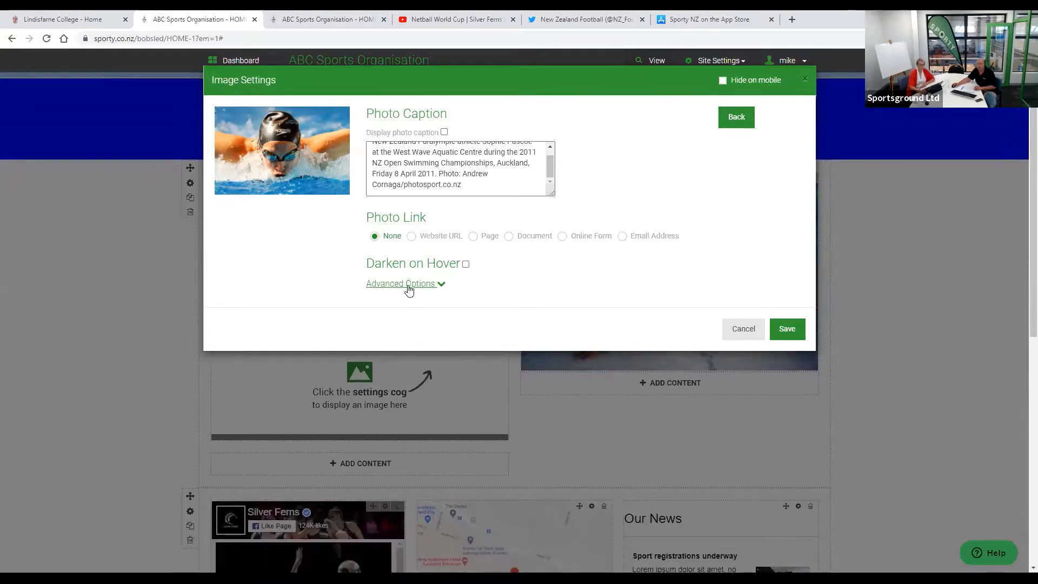
click(410, 286)
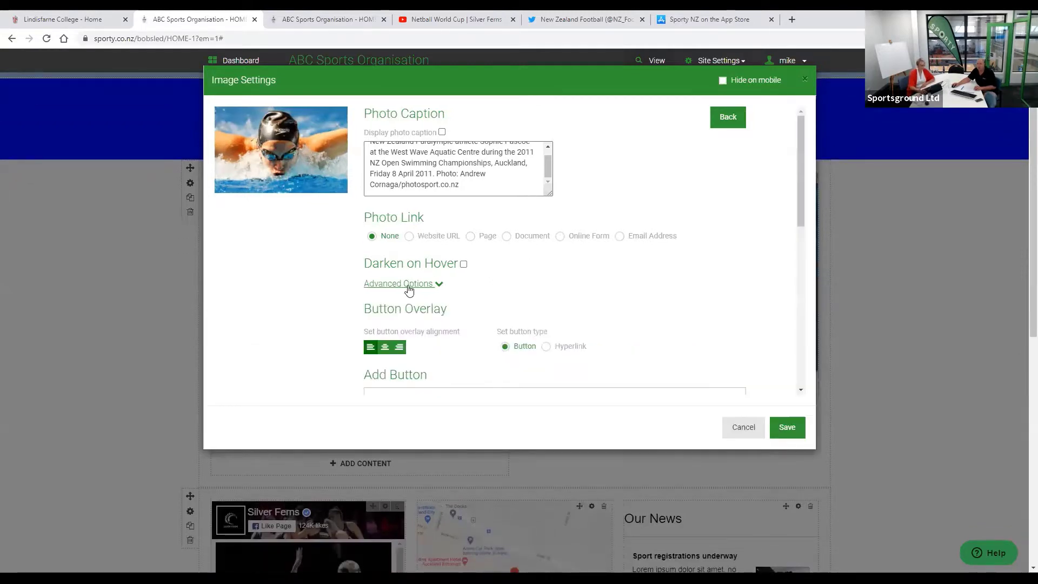
click(409, 286)
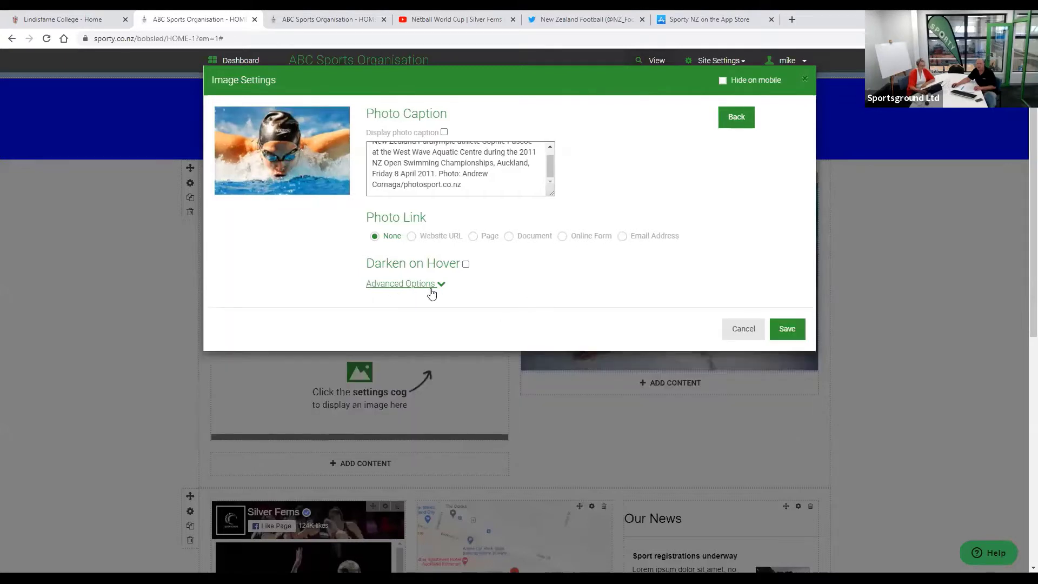
click(417, 285)
- Review the Button Overlay, Add Button and Text Overlay sections, left at Bottom, 25%
scroll(600, 300, down, 1)
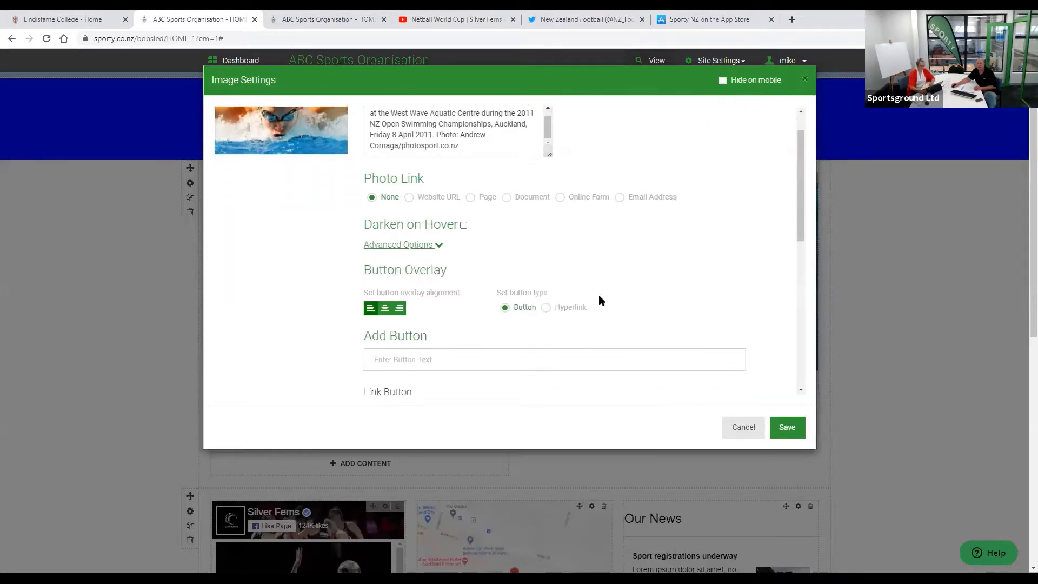
scroll(599, 296, down, 3)
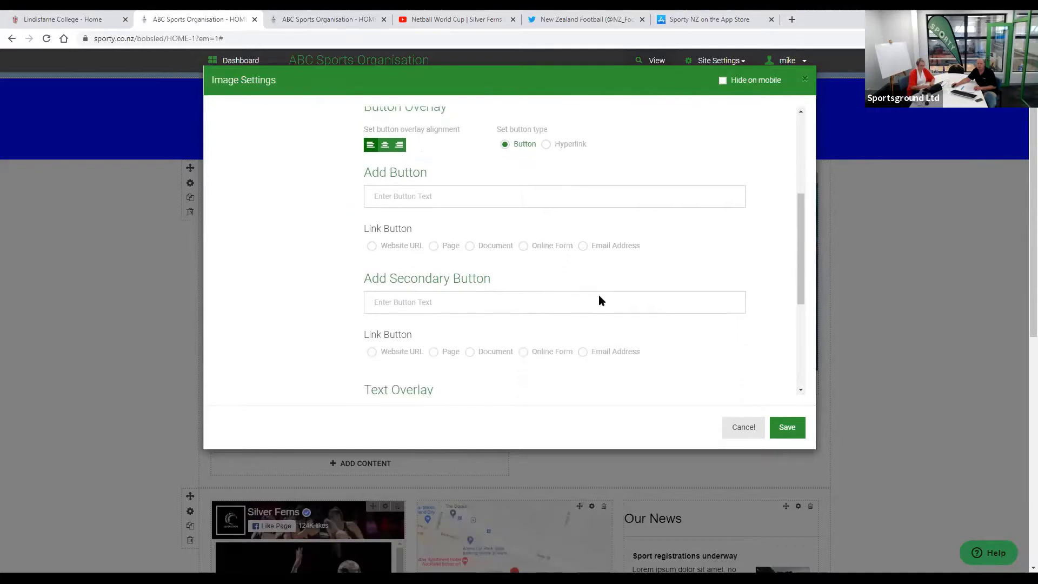
scroll(600, 301, down, 1)
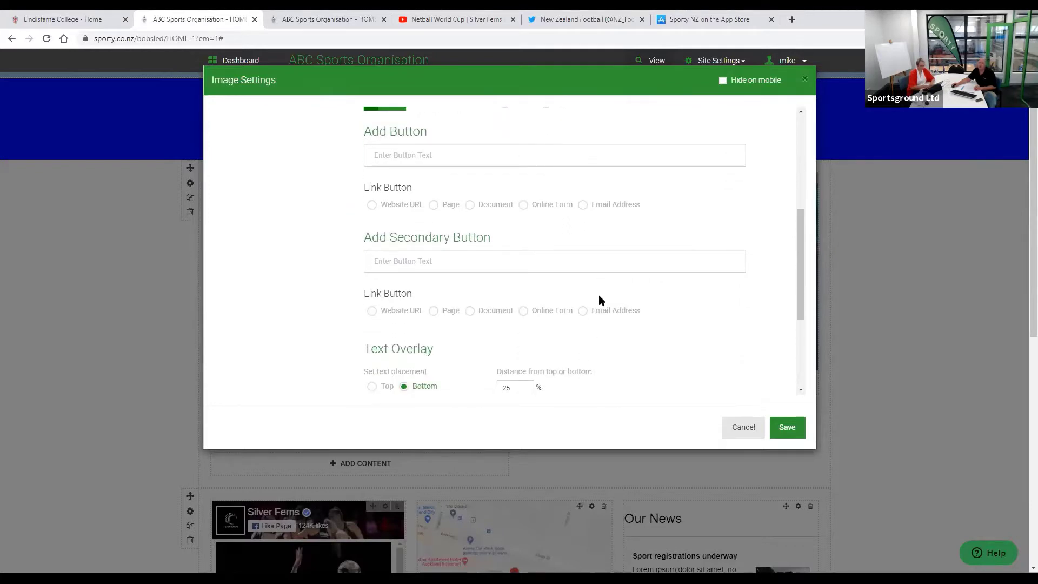
scroll(599, 298, down, 2)
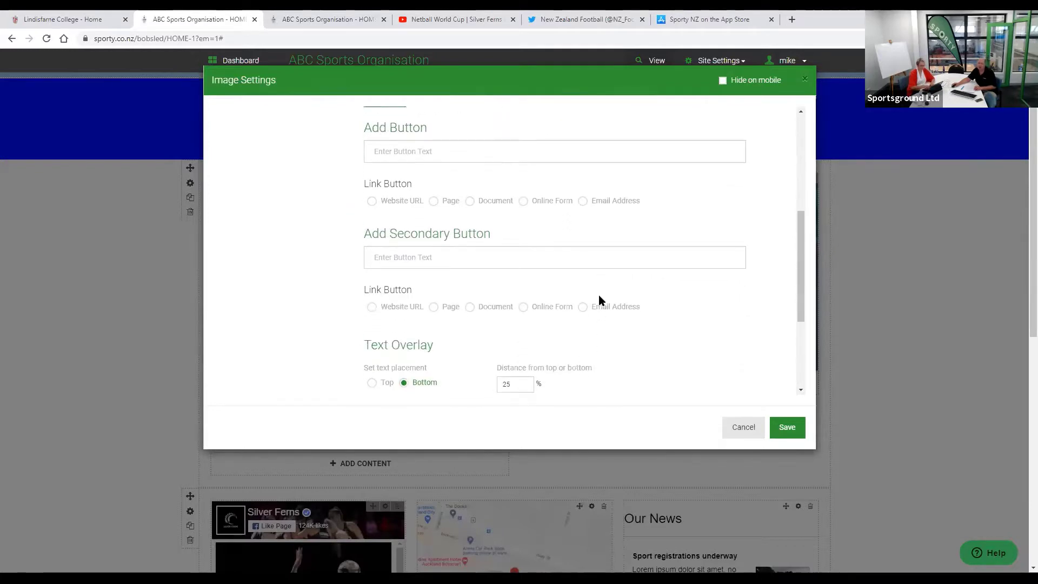
scroll(419, 240, down, 2)
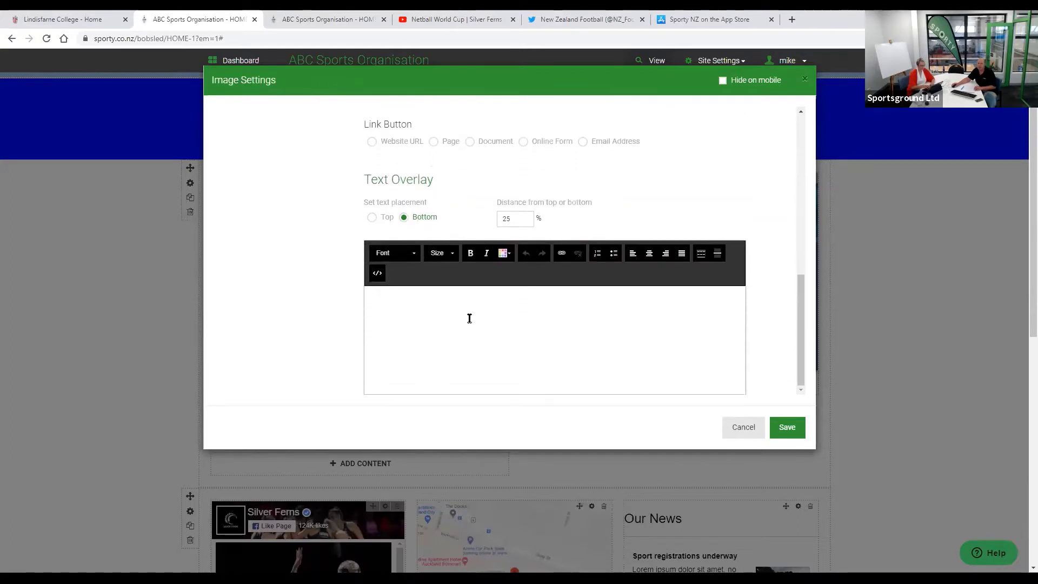
scroll(456, 301, up, 5)
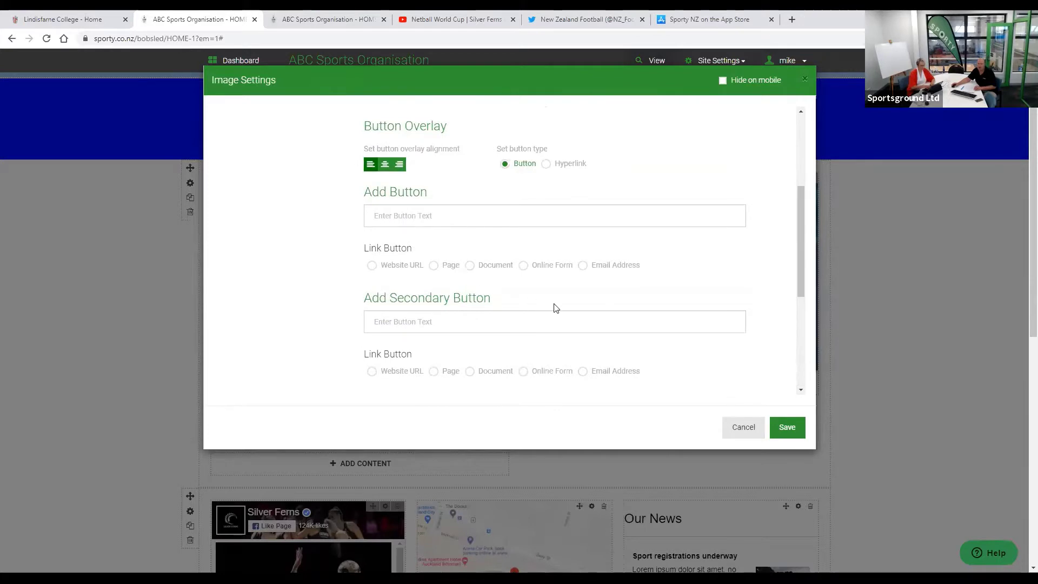
scroll(563, 306, down, 3)
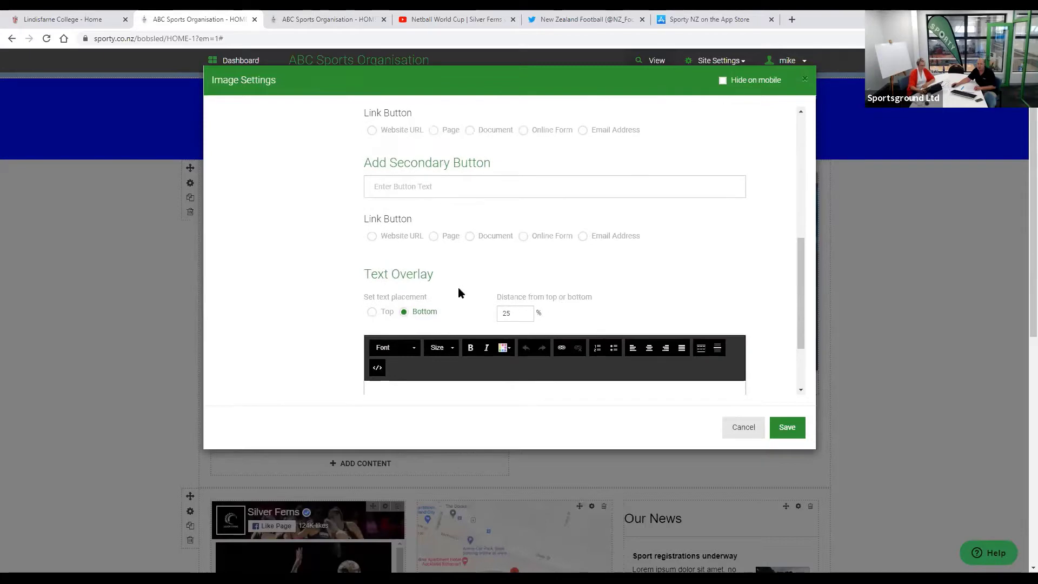
scroll(422, 295, down, 2)
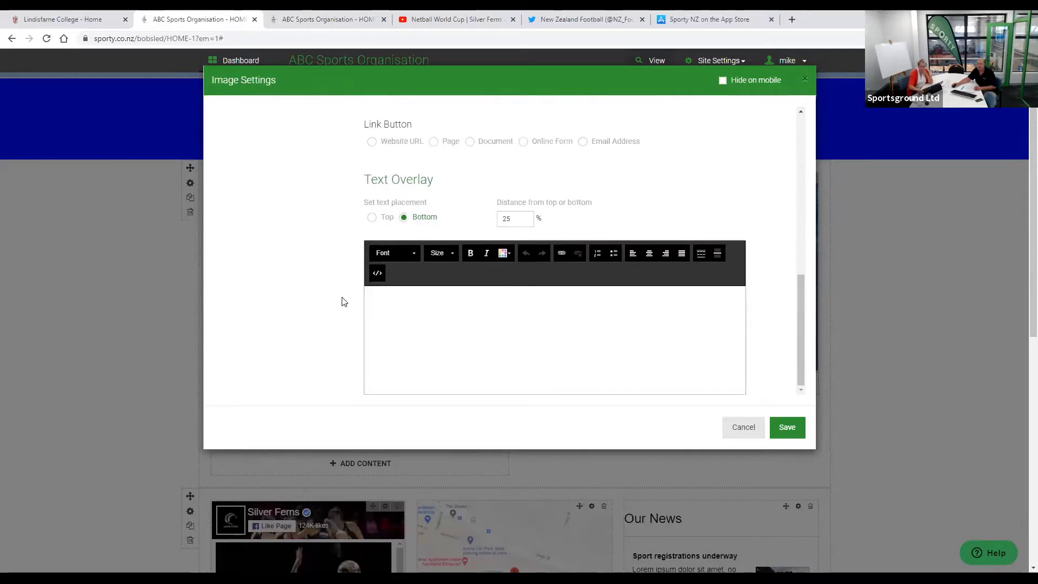
scroll(679, 348, down, 1)
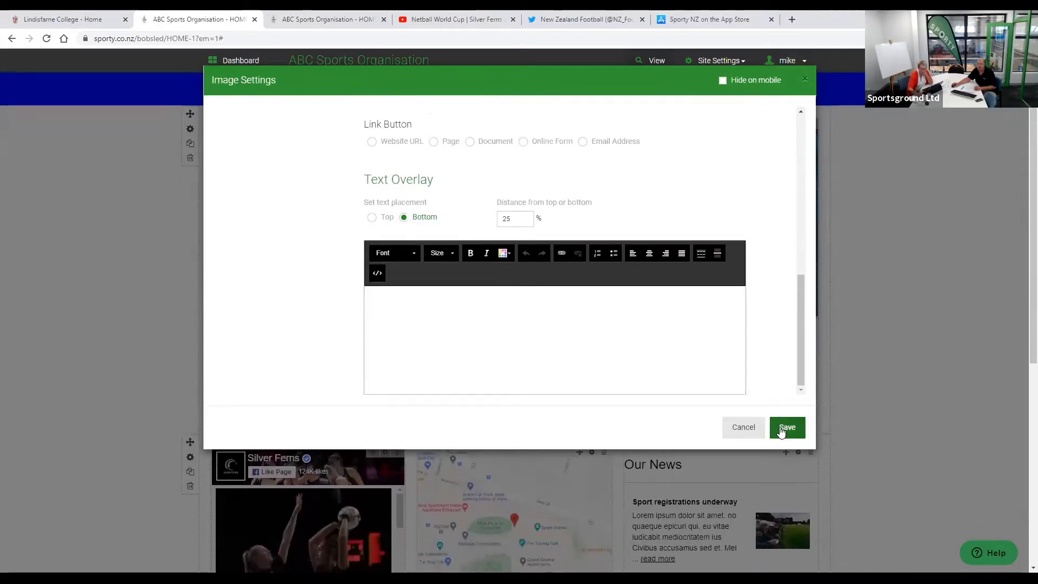
- Save the swimmer image widget to the page and open the Welcome block's Text Settings
click(785, 427)
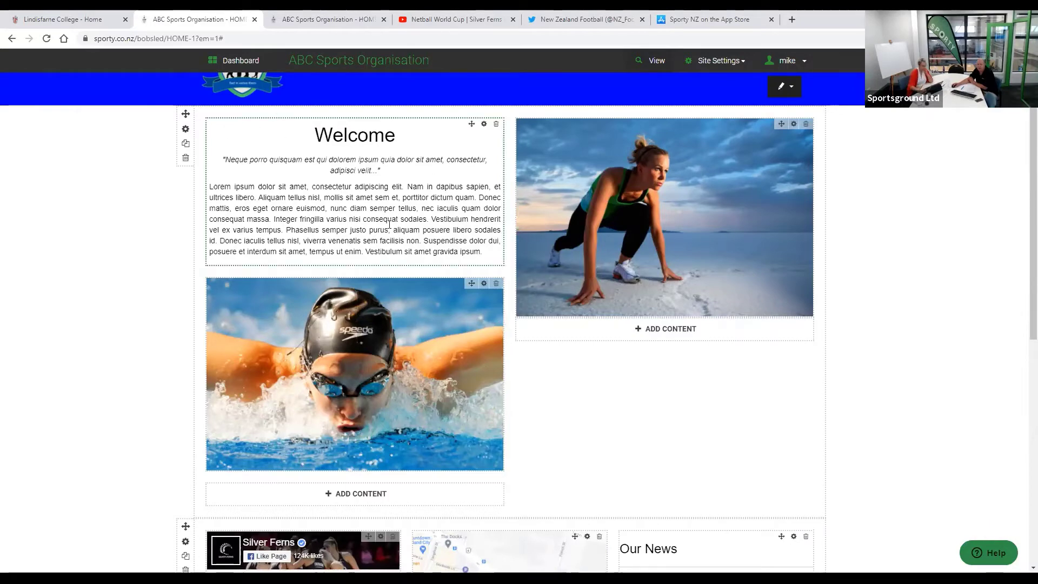
click(483, 124)
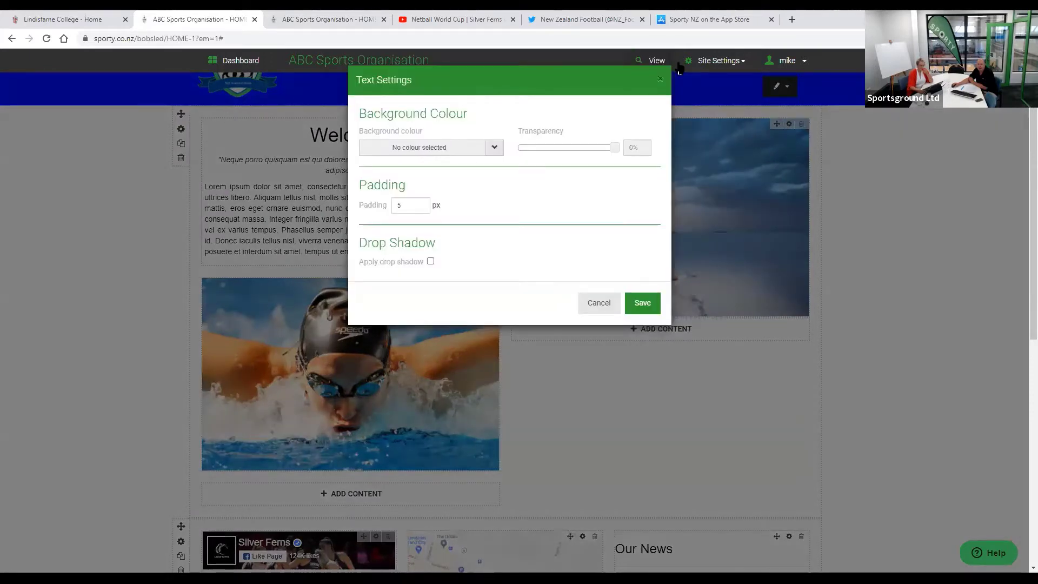
- Give the Welcome block 15 px padding with a drop shadow and preview the live home page
click(656, 61)
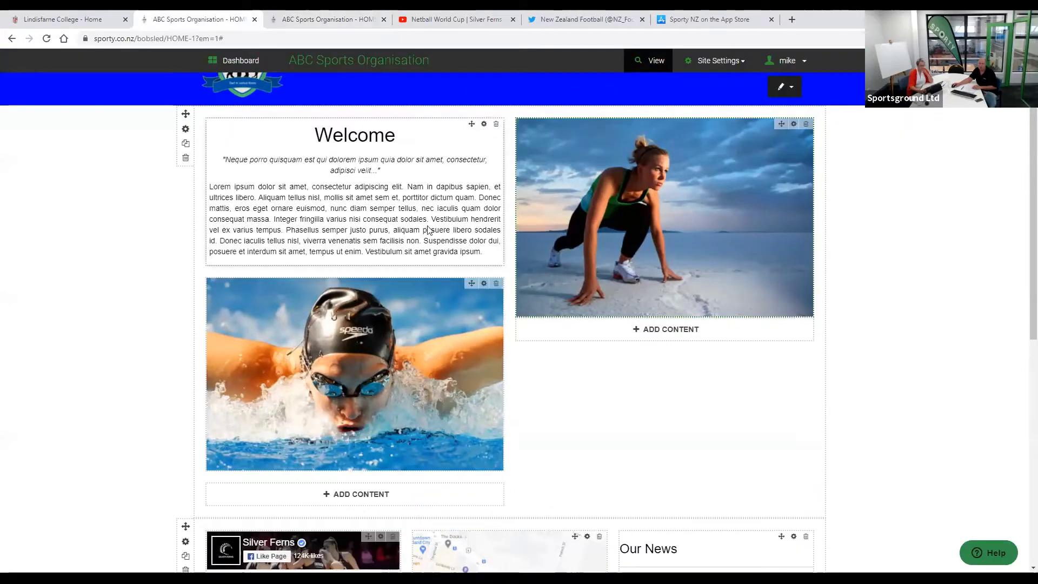
click(484, 123)
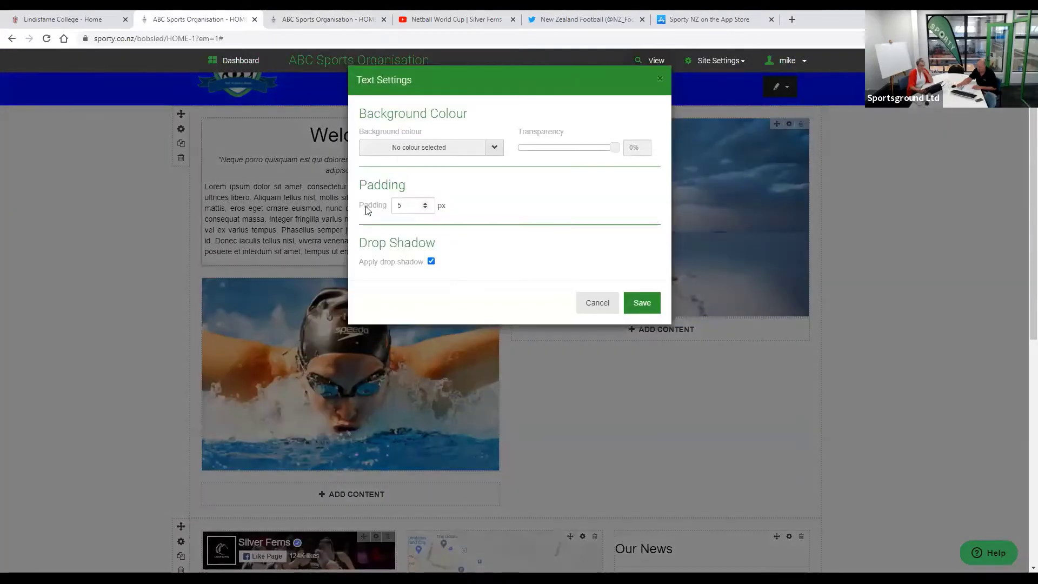
click(366, 210)
text(15)
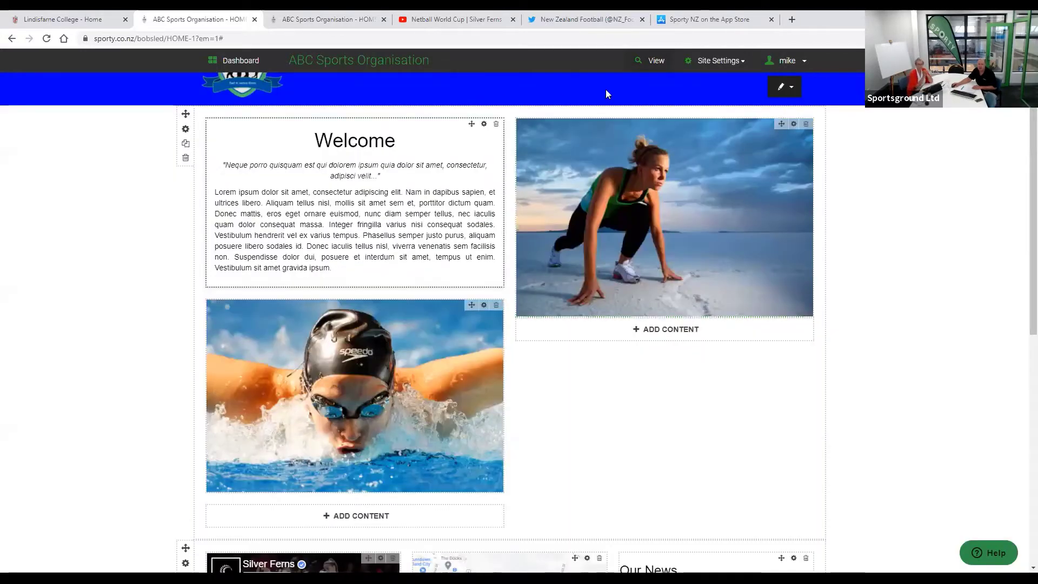
click(656, 60)
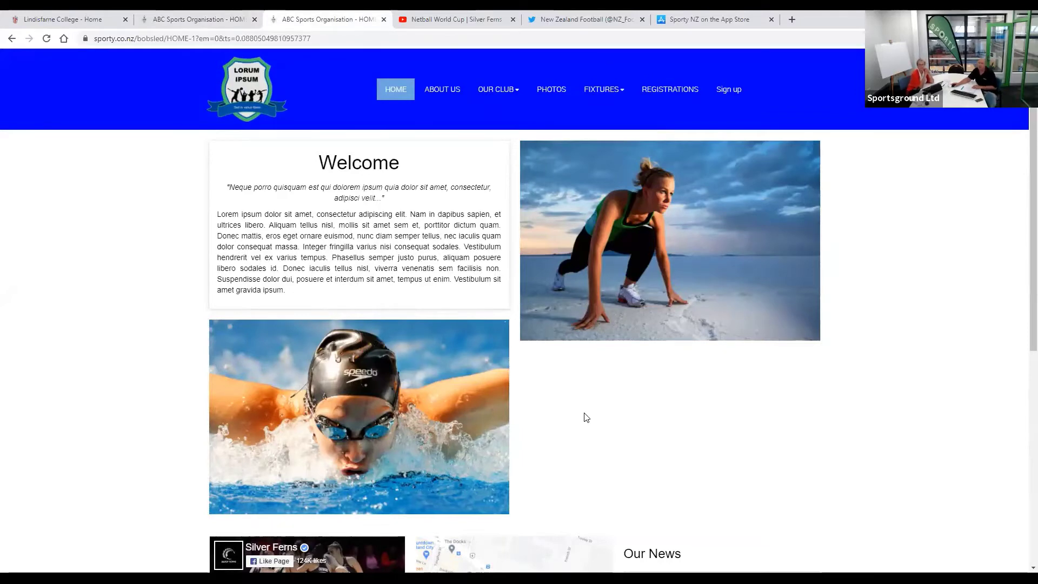
- Go back to the home page editor at the top, opening and closing the New 11 page options
click(211, 20)
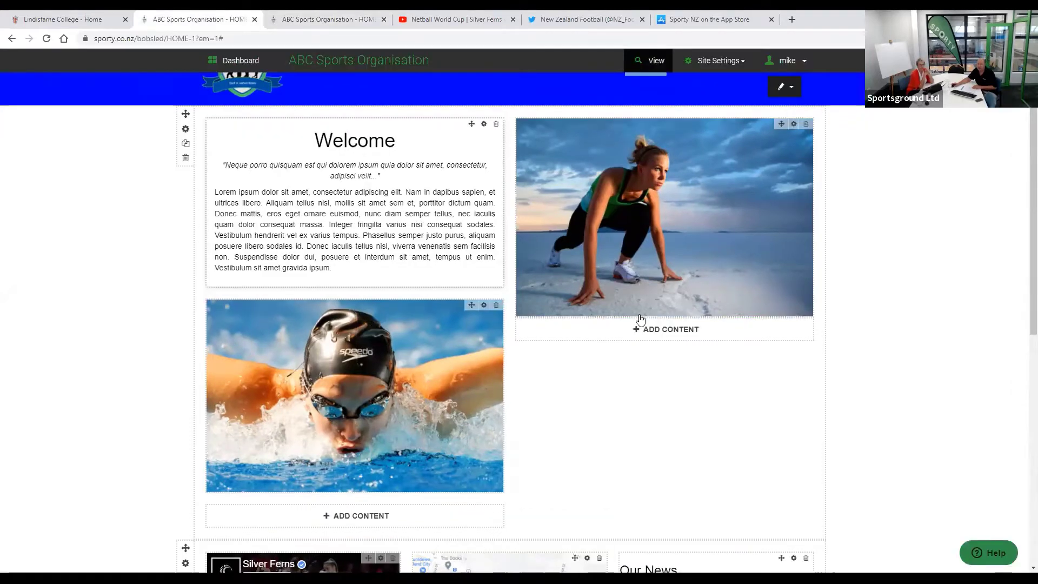
scroll(474, 191, up, 2)
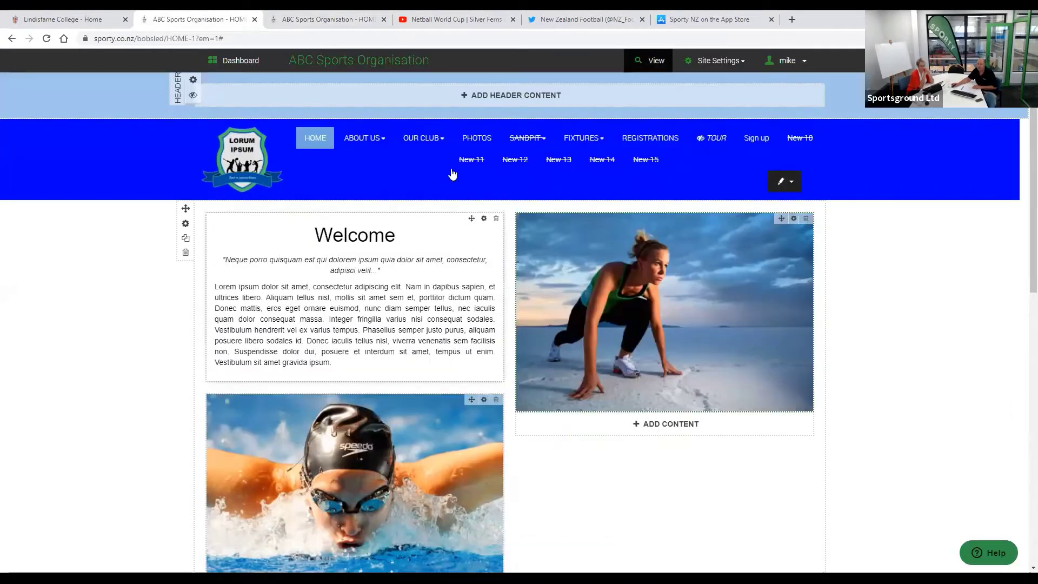
mouse_move(459, 158)
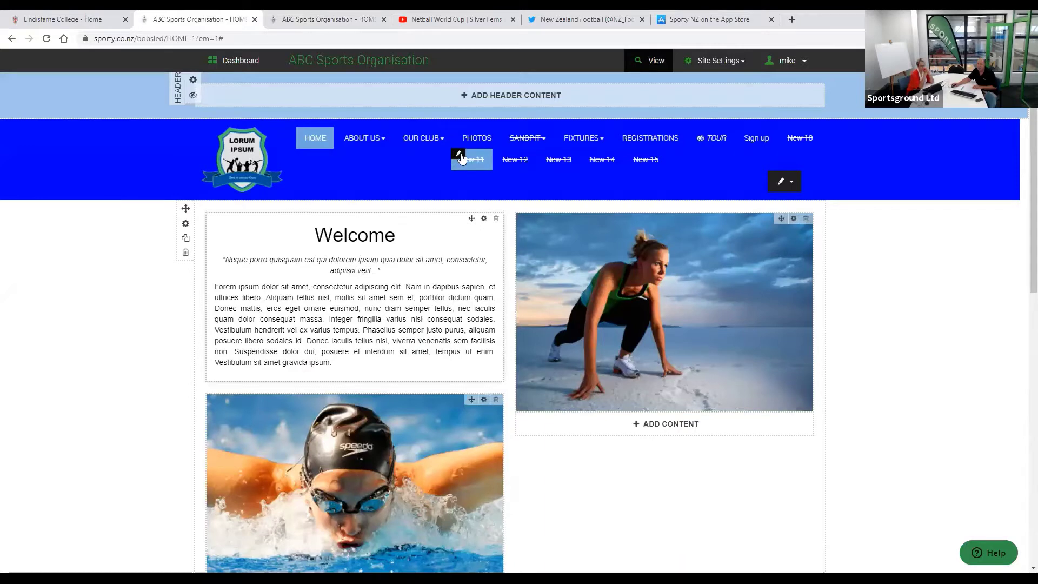
click(459, 157)
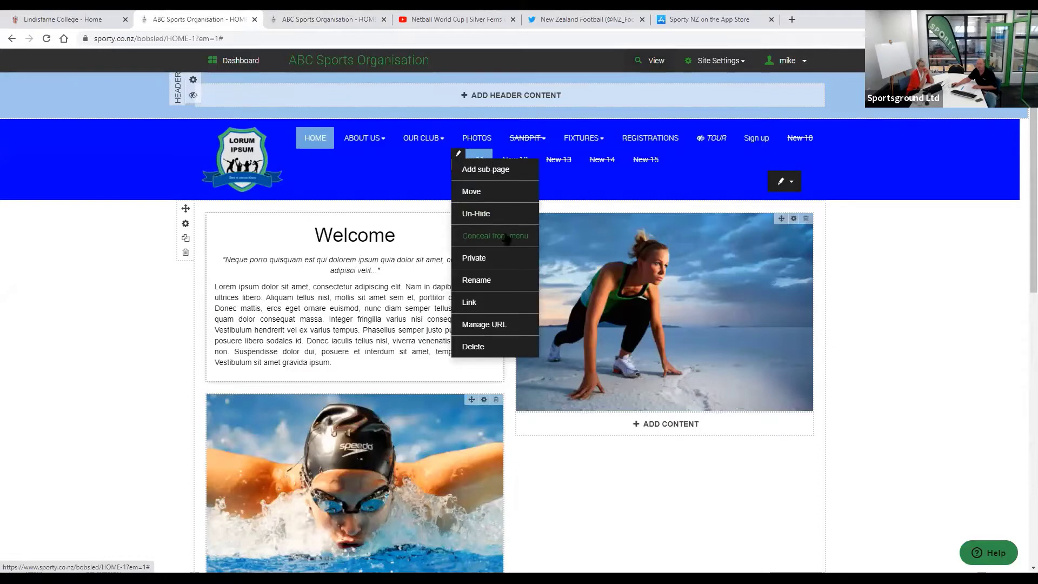
click(626, 472)
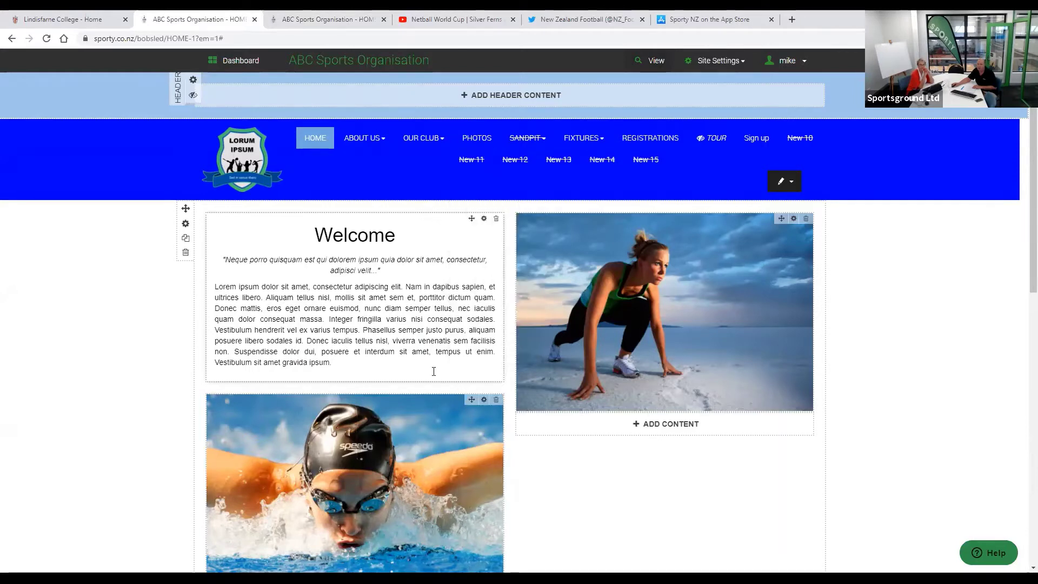
key(ctrl+t)
text(sporty.co.nz/ti)
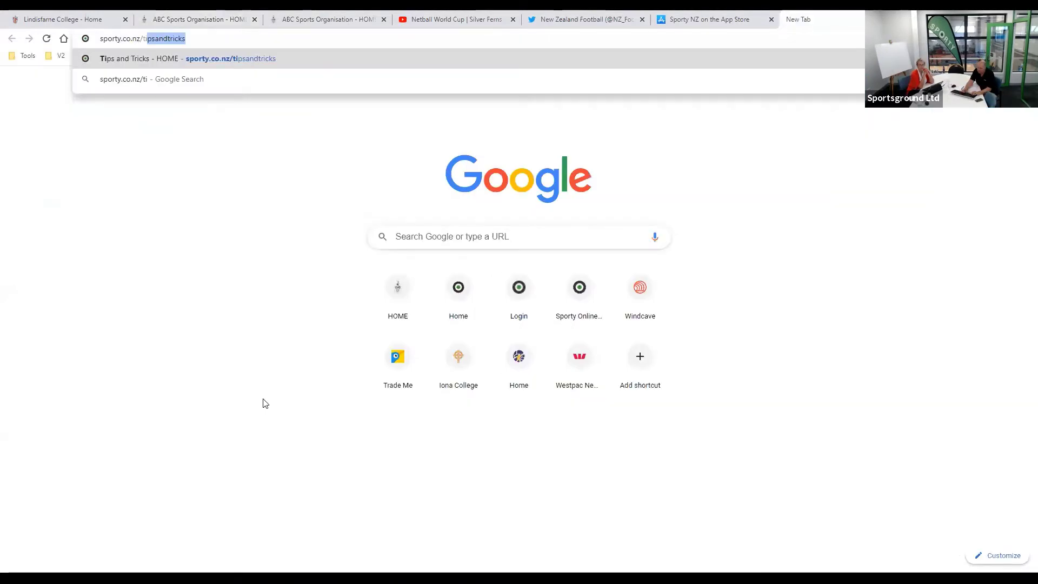
text(psand)
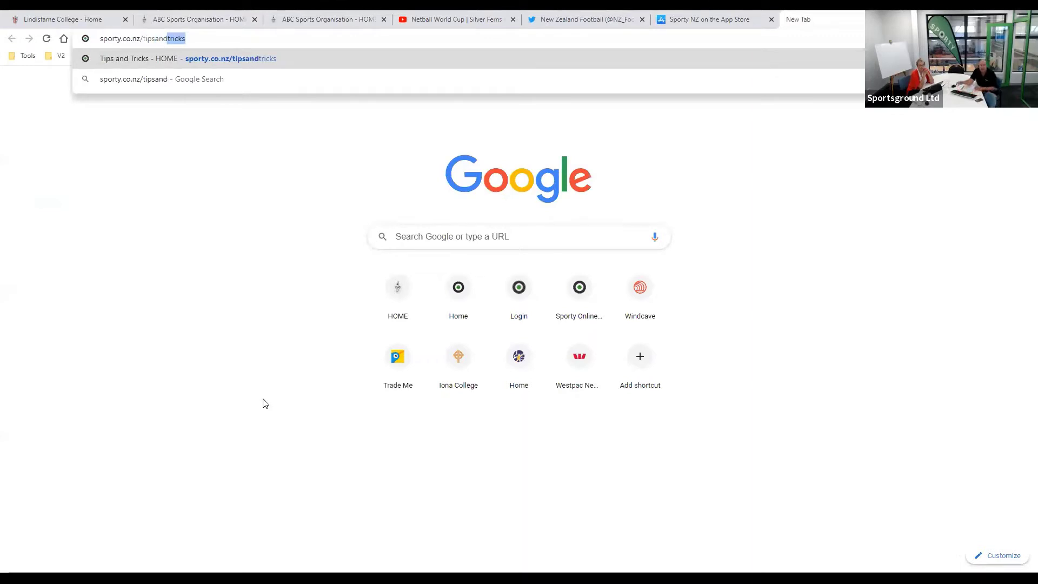
key(Return)
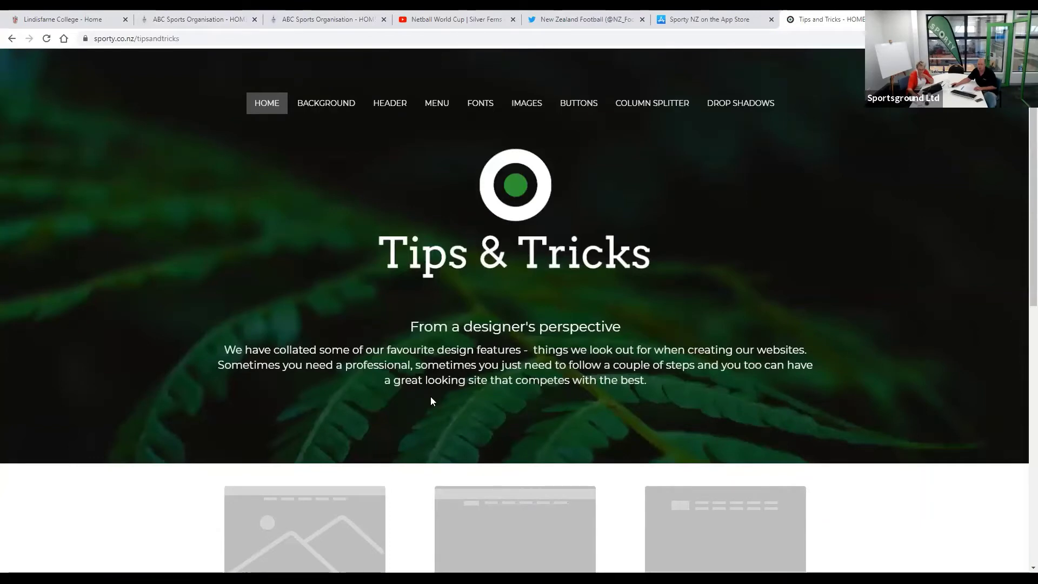
scroll(431, 400, down, 1)
scroll(431, 400, down, 2)
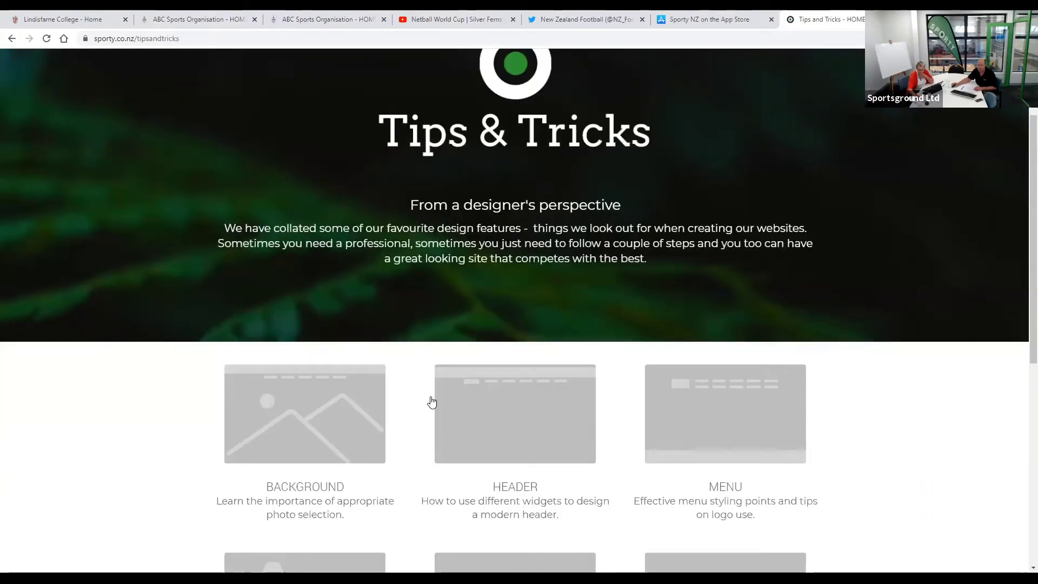
scroll(432, 401, down, 2)
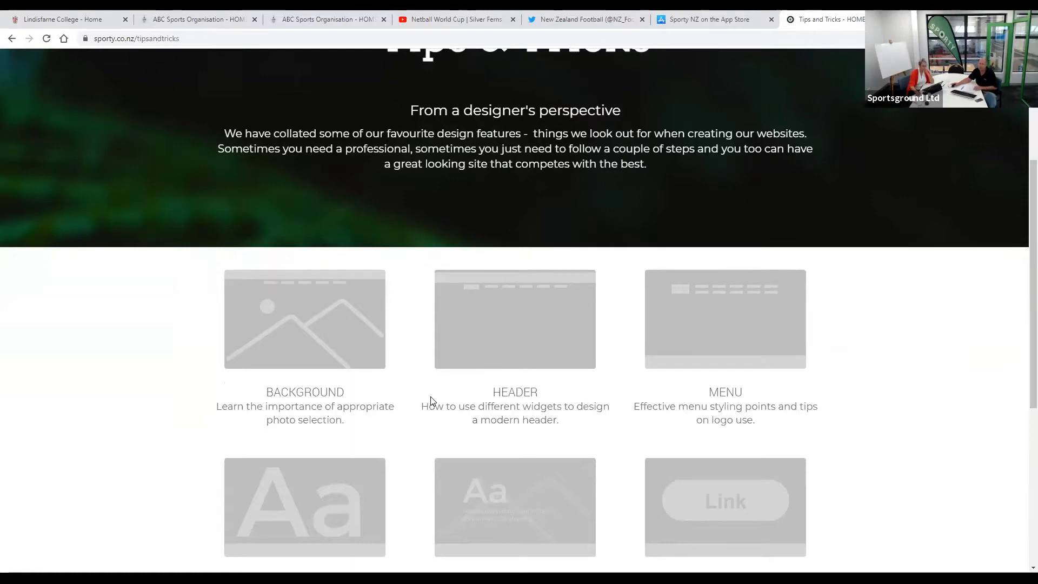
scroll(430, 400, down, 4)
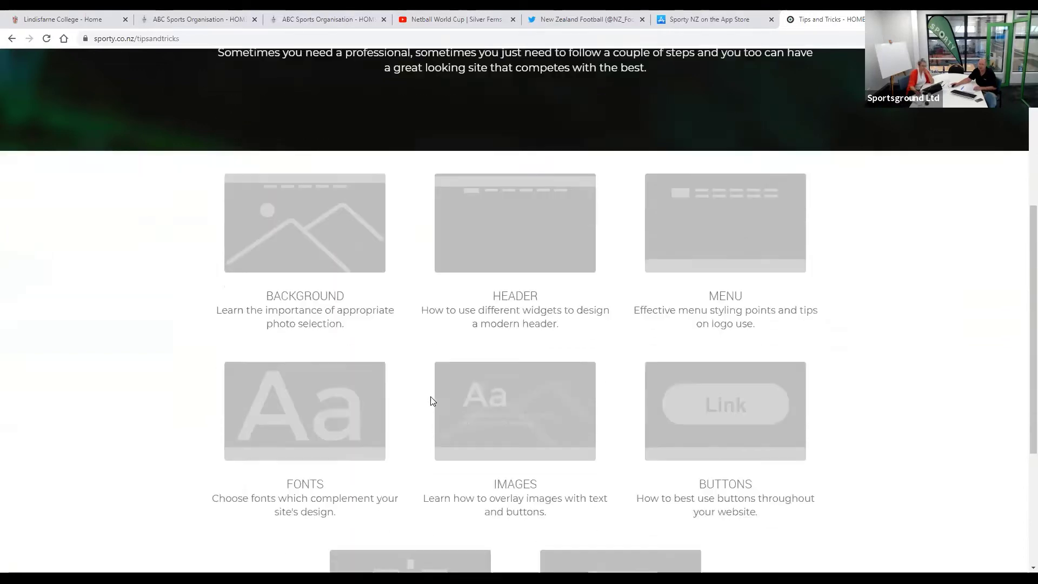
scroll(431, 400, down, 3)
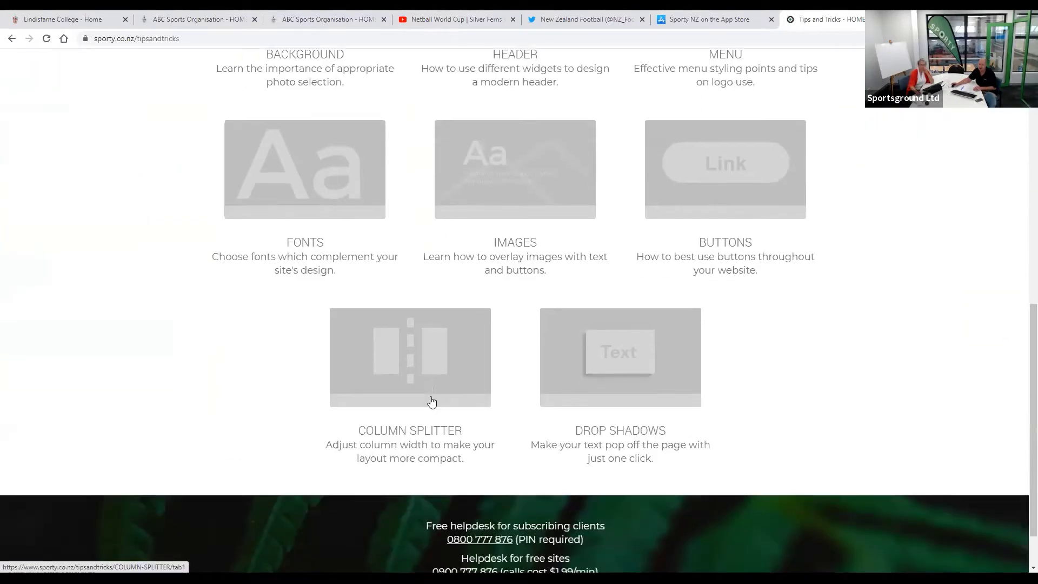
scroll(431, 401, up, 1)
scroll(431, 401, up, 10)
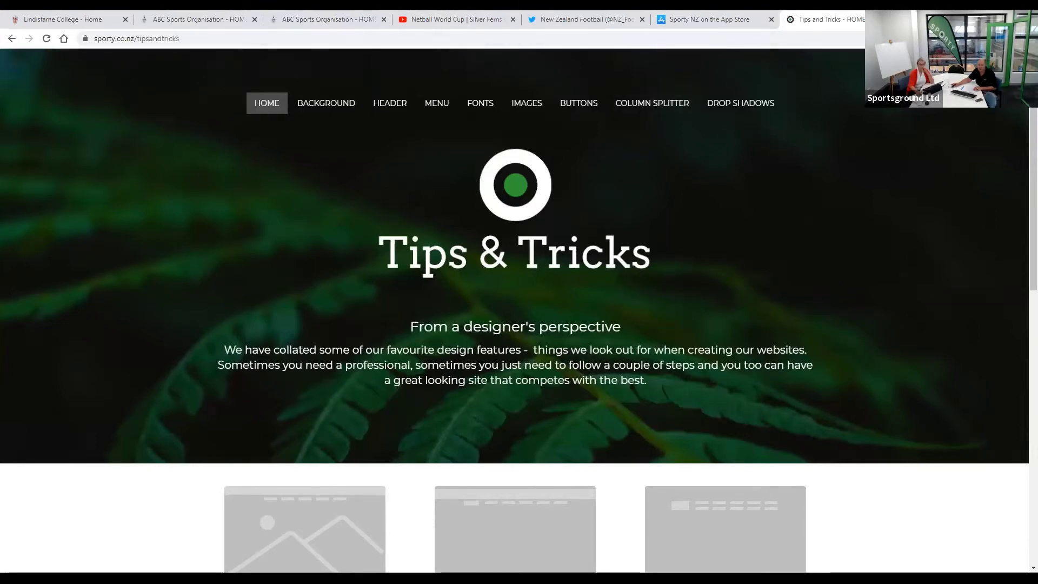
key(ctrl+w)
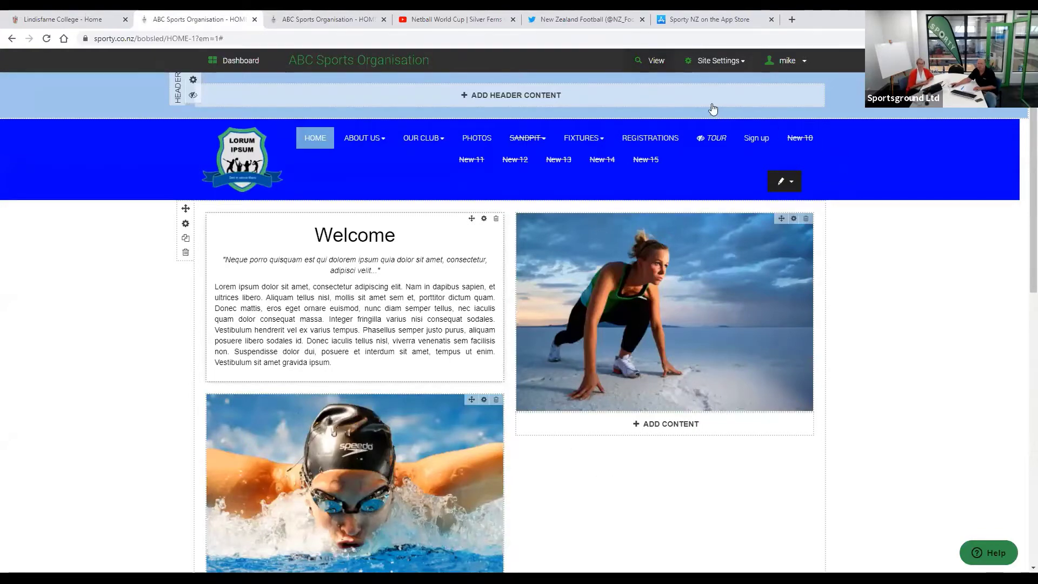
scroll(710, 373, down, 10)
scroll(710, 375, up, 1)
scroll(710, 374, up, 8)
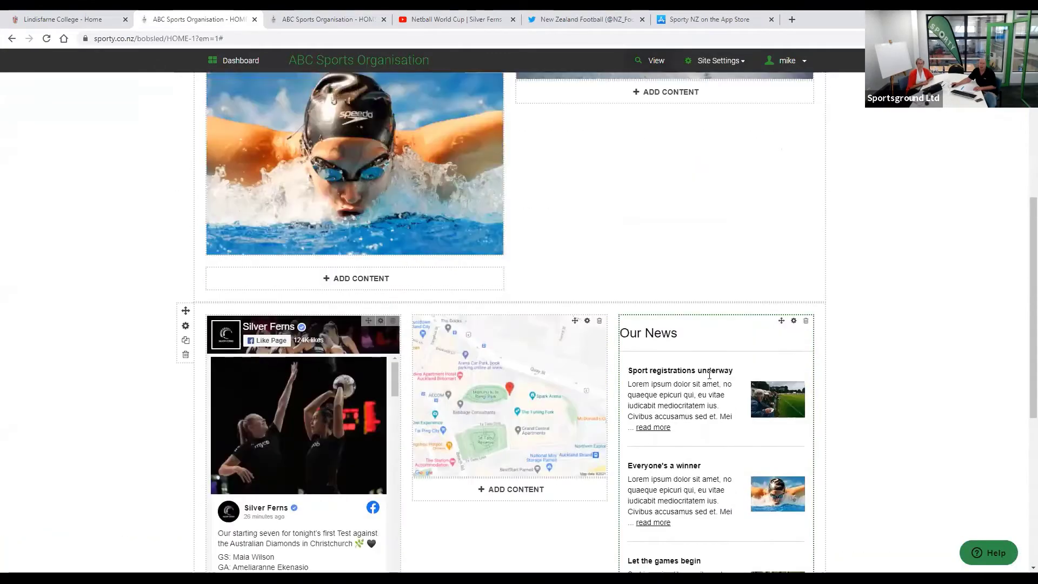
scroll(710, 379, down, 12)
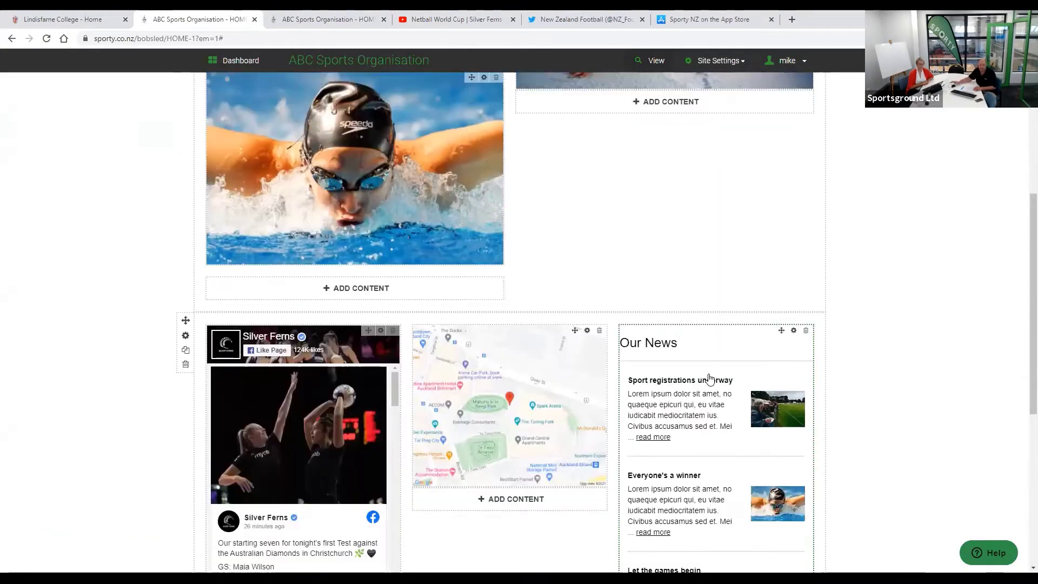
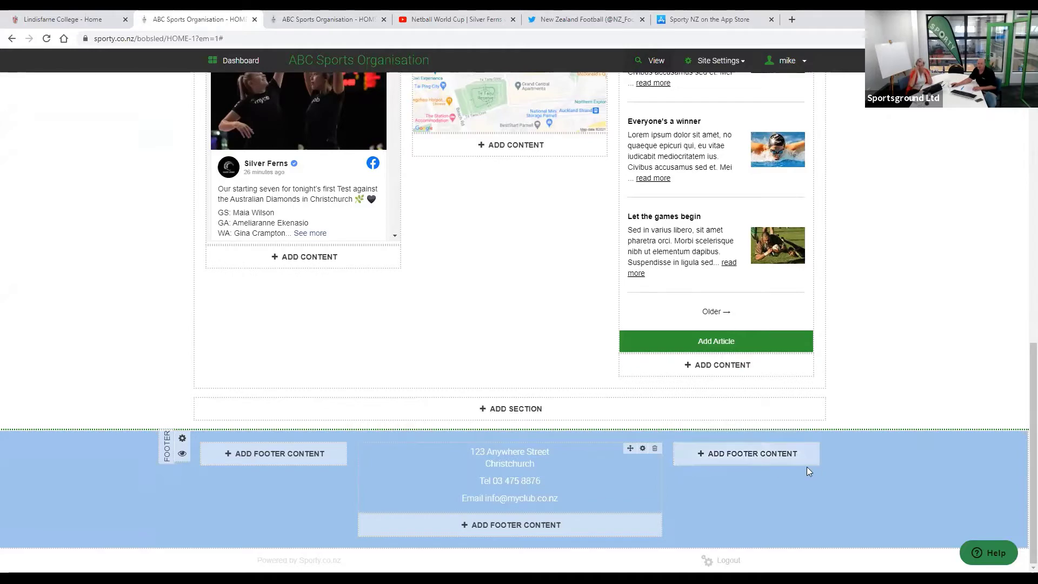
- Add a column splitter to the footer's right area and save the two-column layout
click(762, 456)
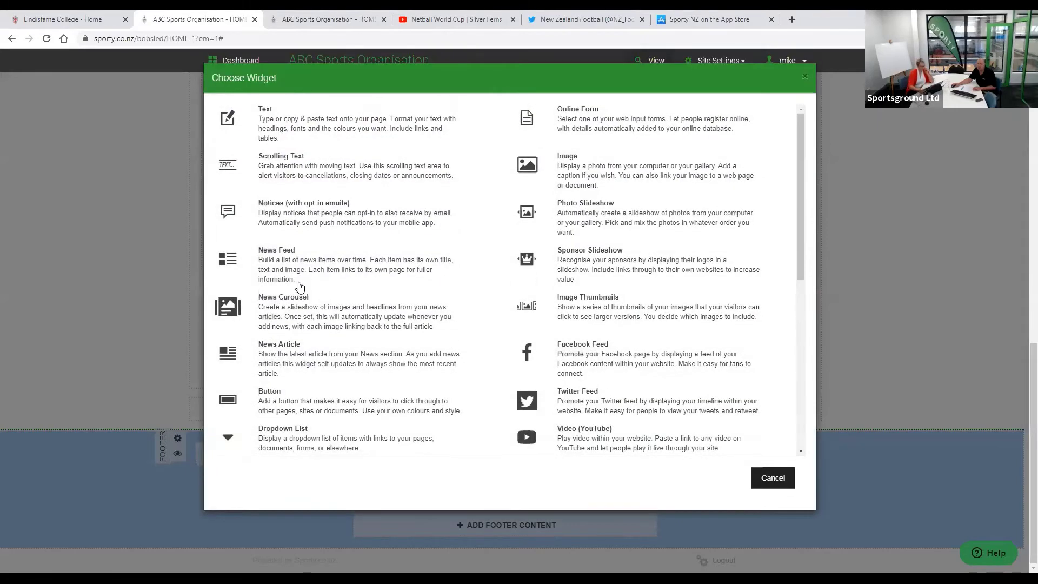
scroll(527, 267, down, 3)
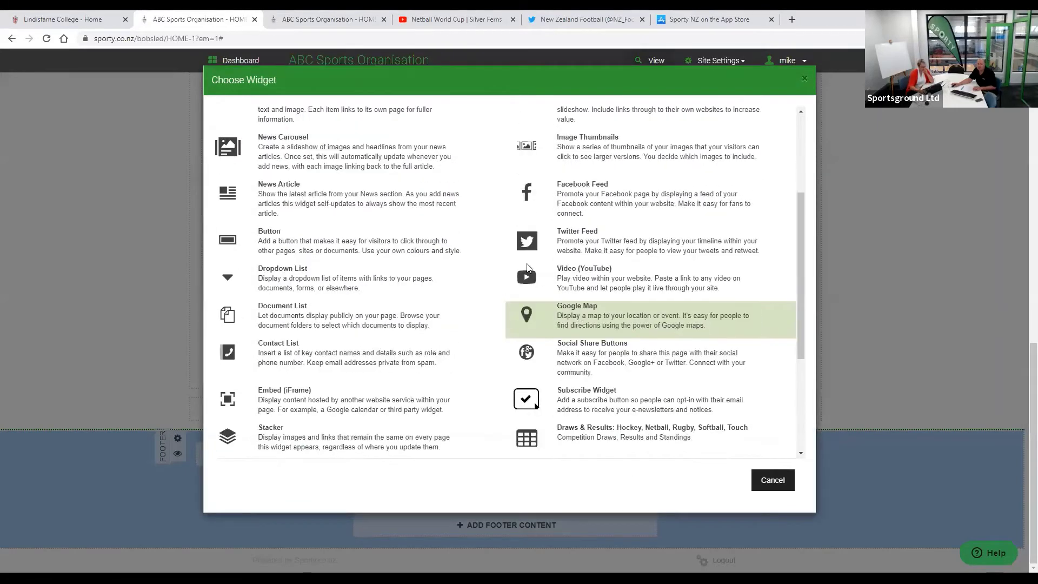
scroll(531, 241, down, 4)
click(479, 205)
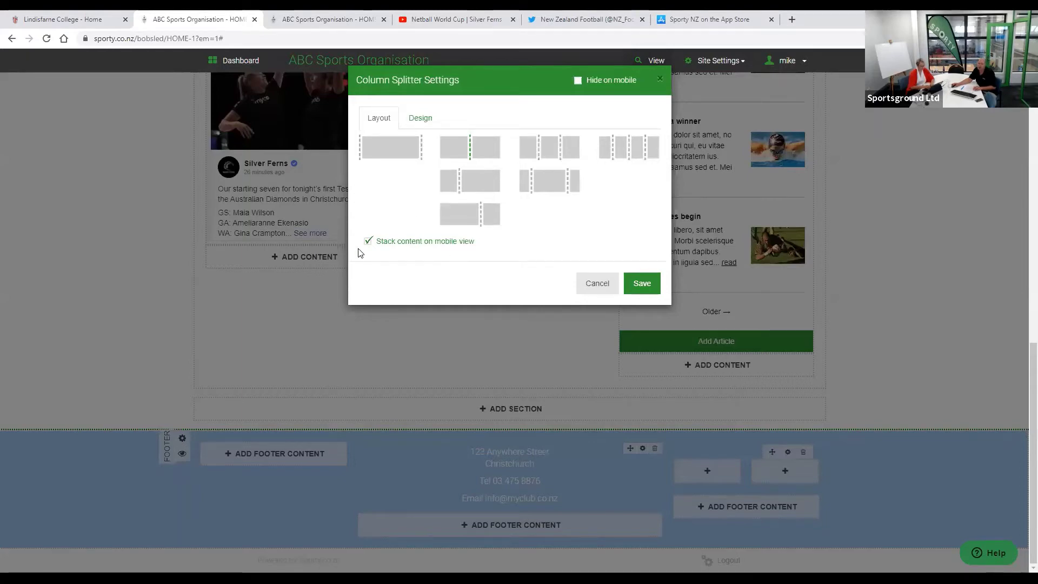
click(640, 282)
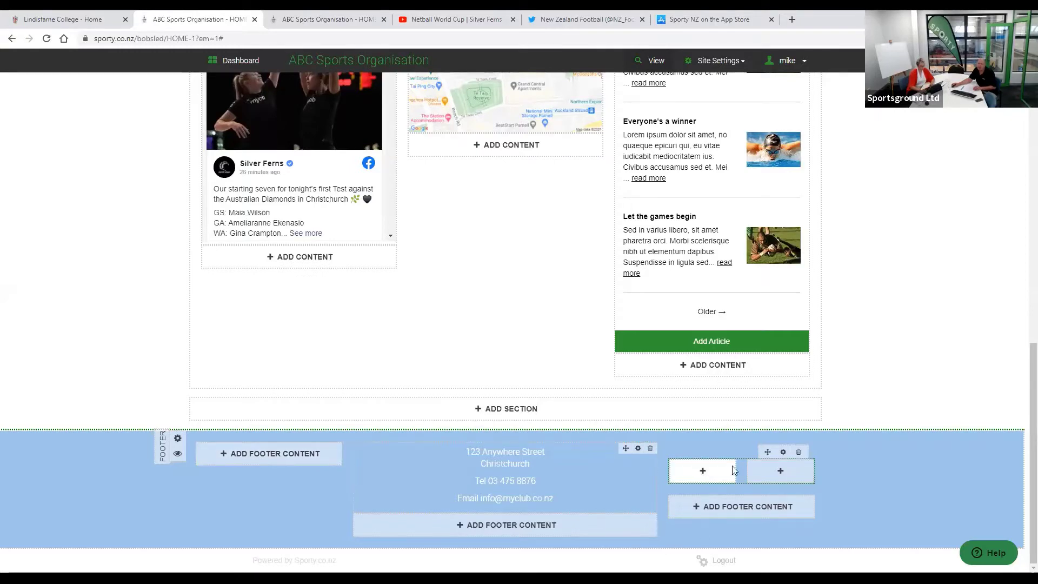
- Cancel adding a footer widget, then permanently delete the footer's column splitter block
click(768, 480)
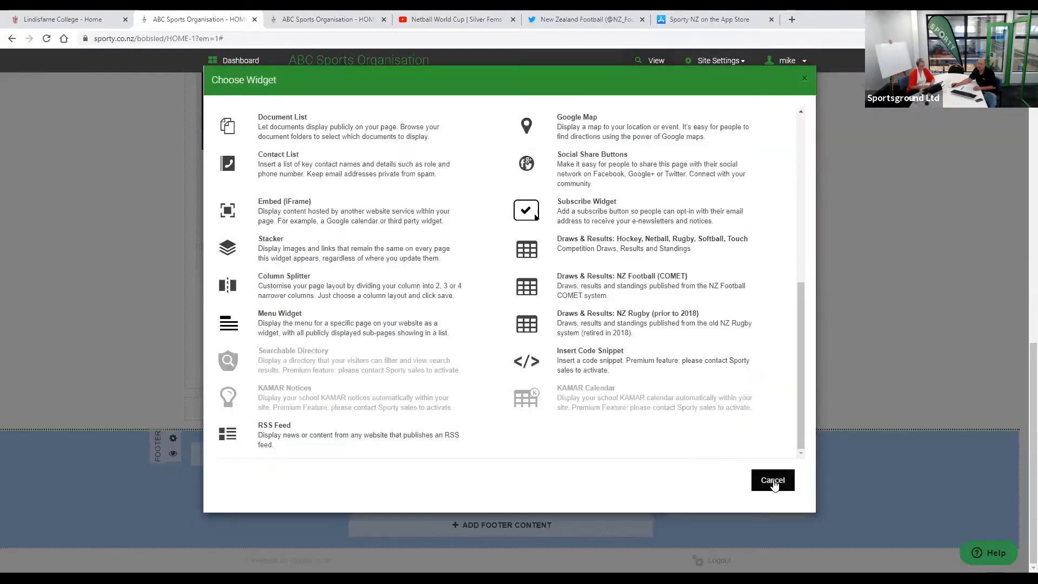
key(Escape)
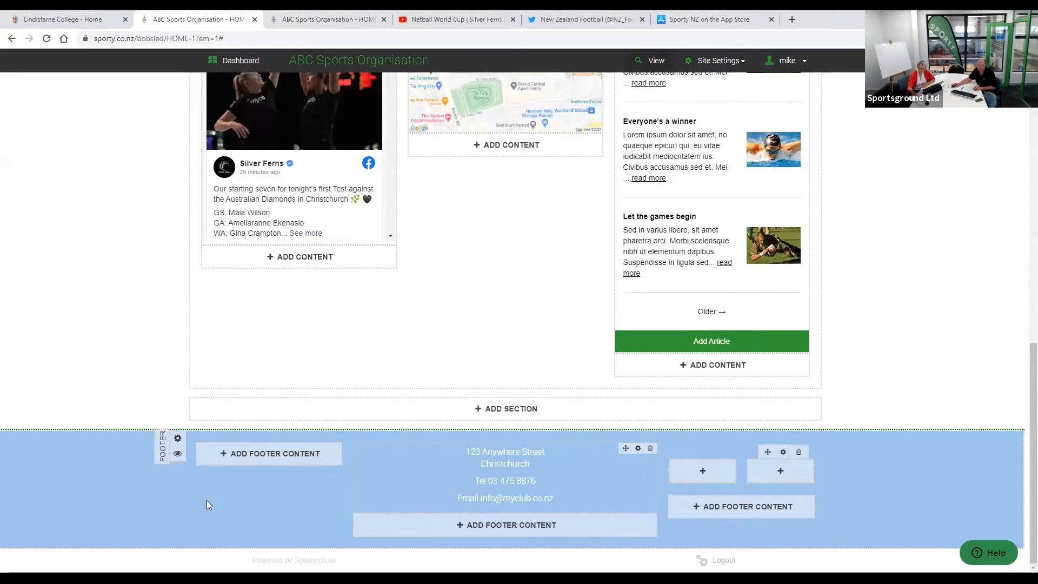
click(798, 452)
click(600, 165)
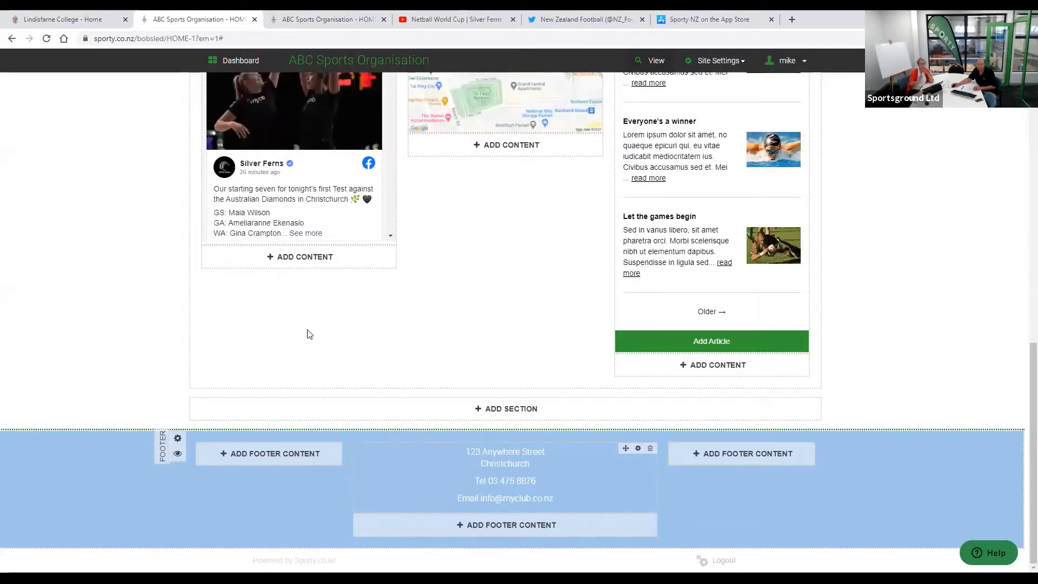
- Return to the top of the page and open Site Settings from the admin toolbar
scroll(309, 334, up, 4)
scroll(308, 330, up, 5)
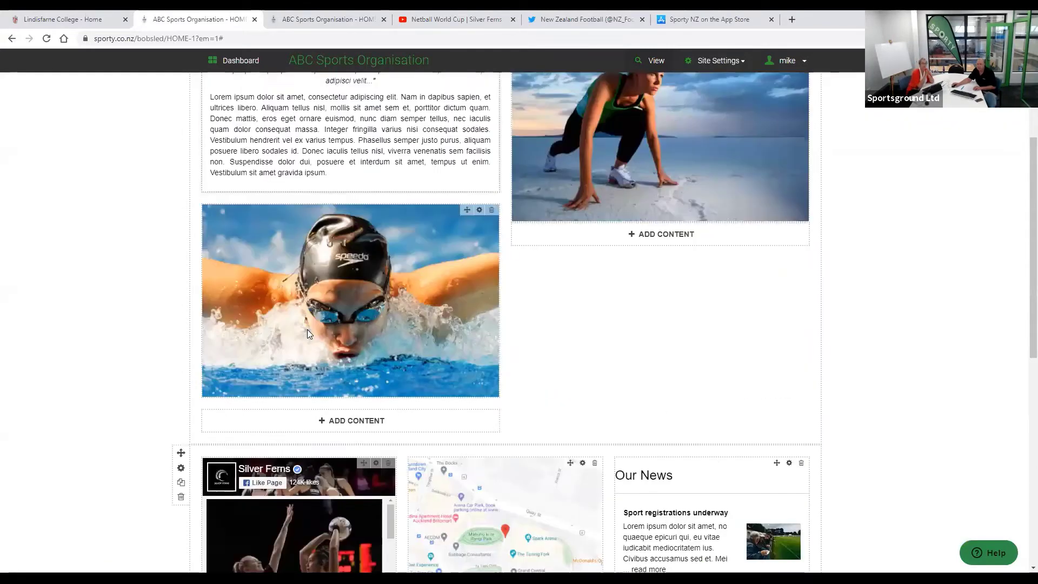
scroll(307, 330, down, 6)
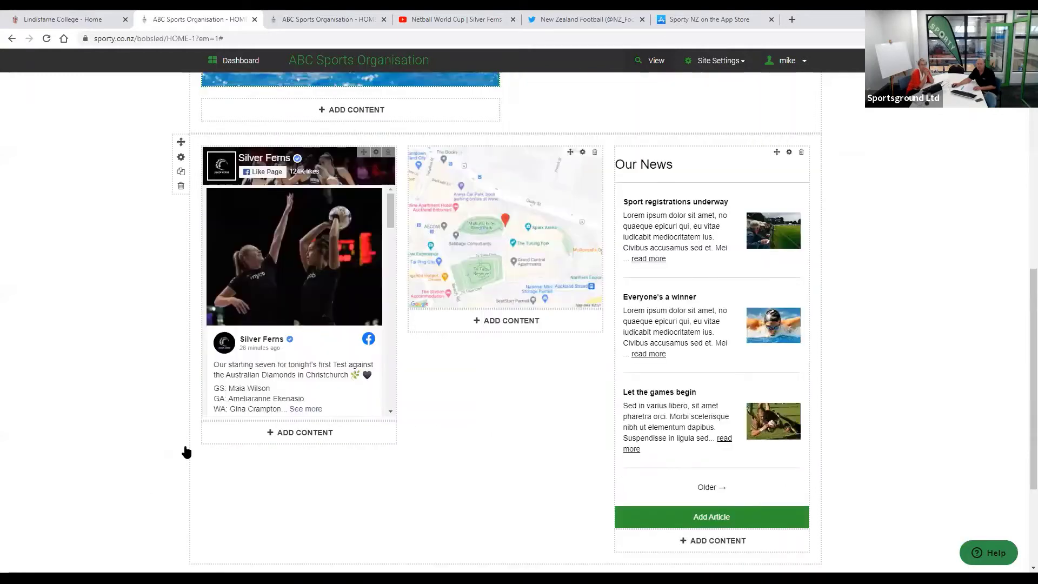
scroll(181, 454, down, 3)
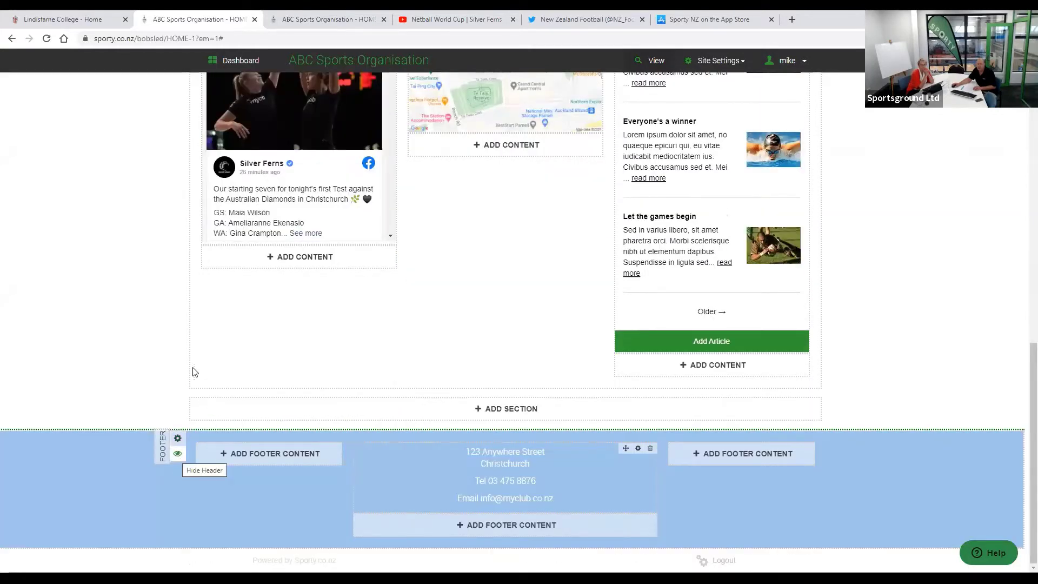
scroll(181, 332, up, 8)
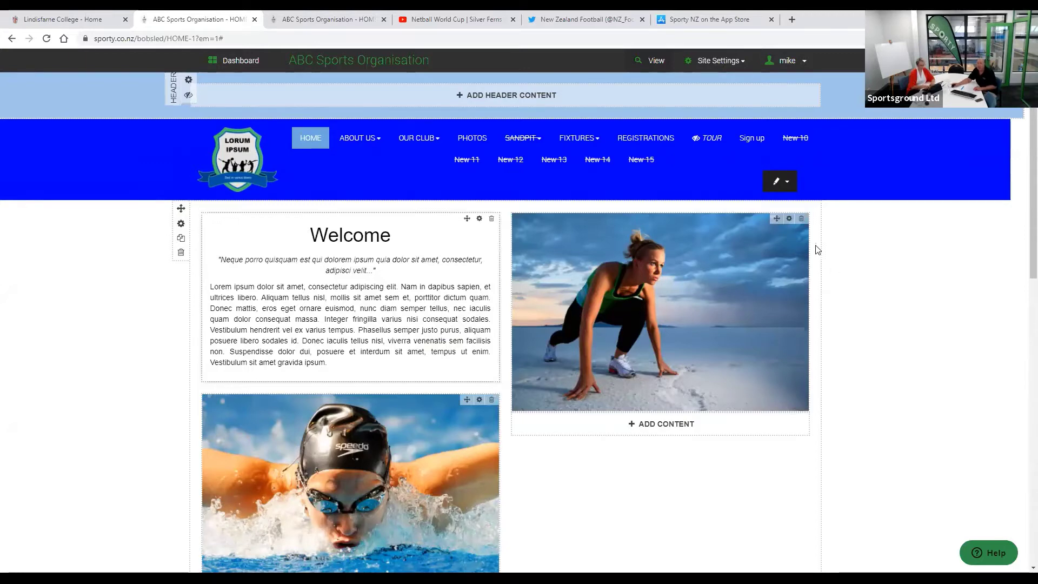
click(724, 63)
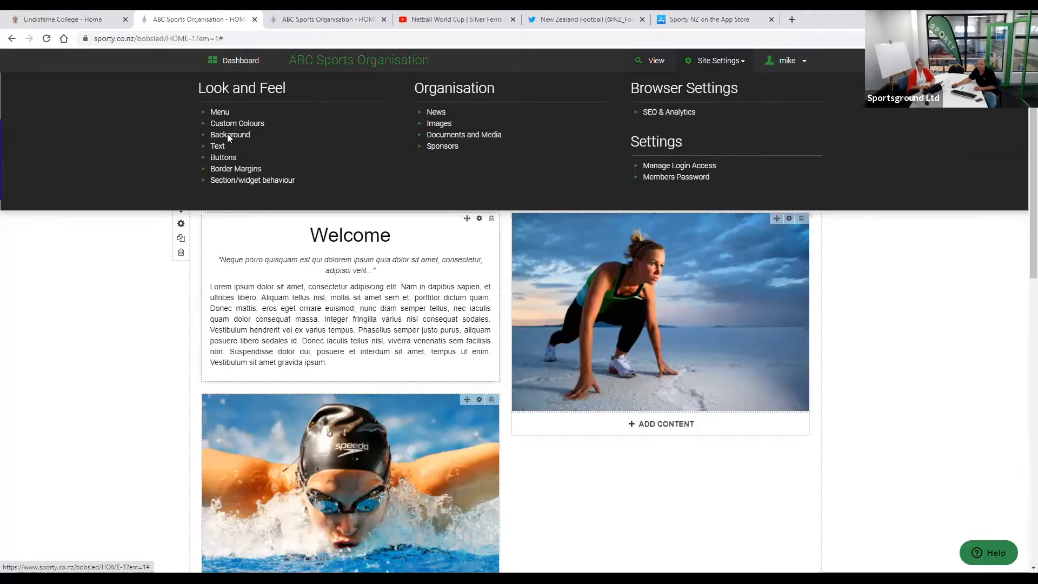
- Set the skydivers photo as site background, untick Exclude homepage for the overlay, and save
click(227, 135)
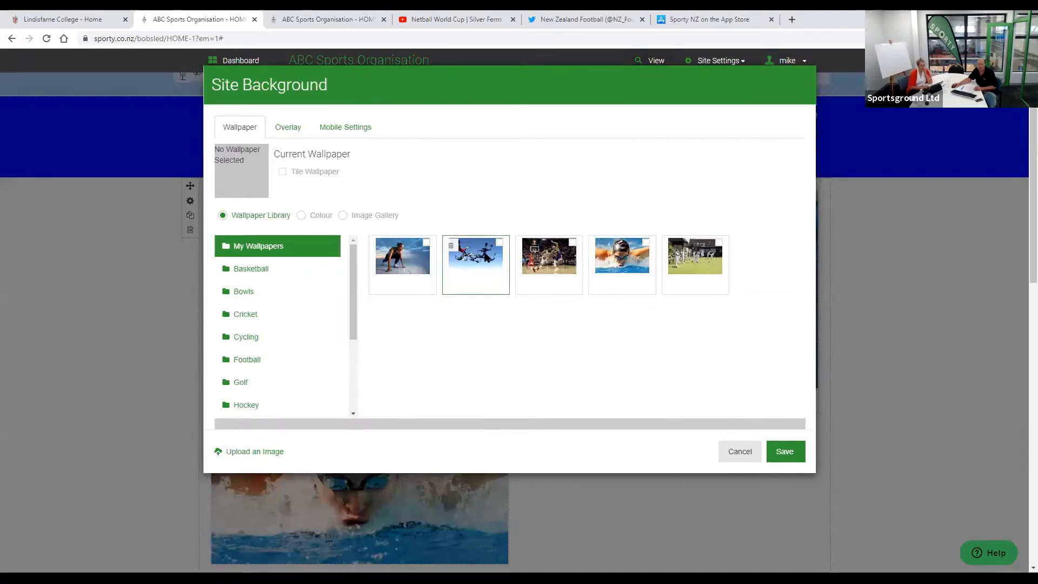
click(500, 243)
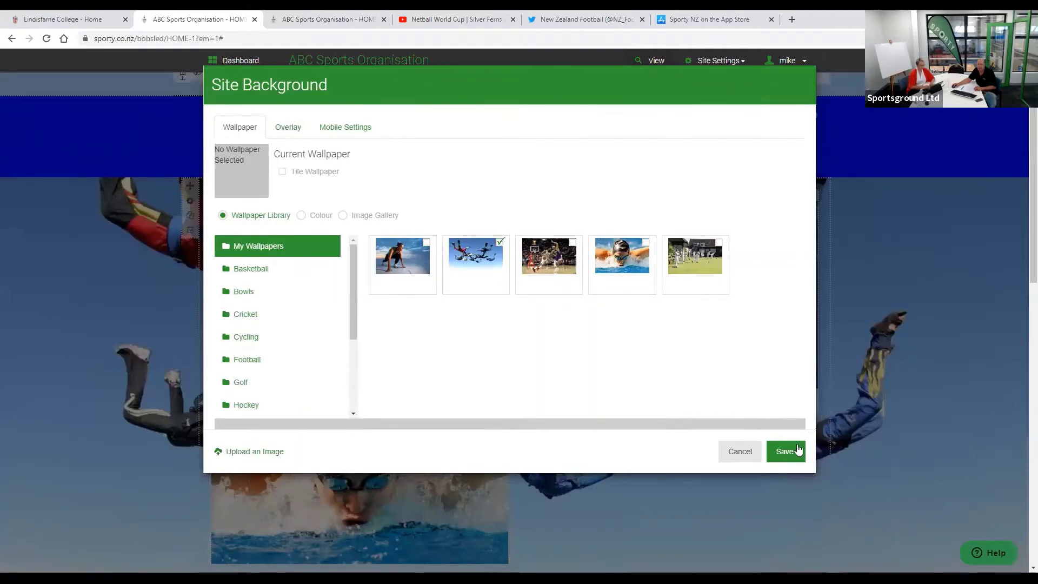
click(356, 130)
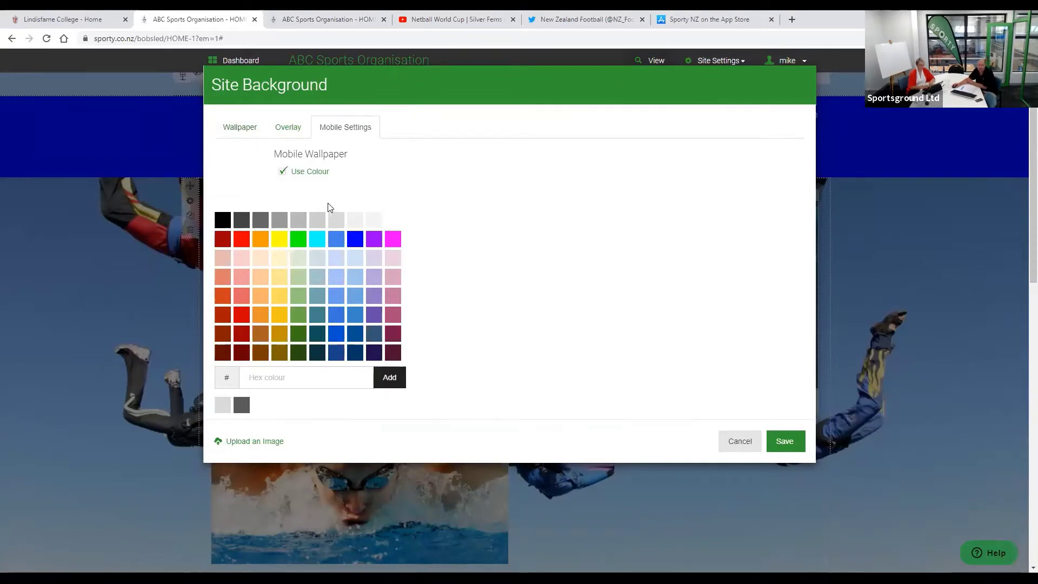
click(292, 131)
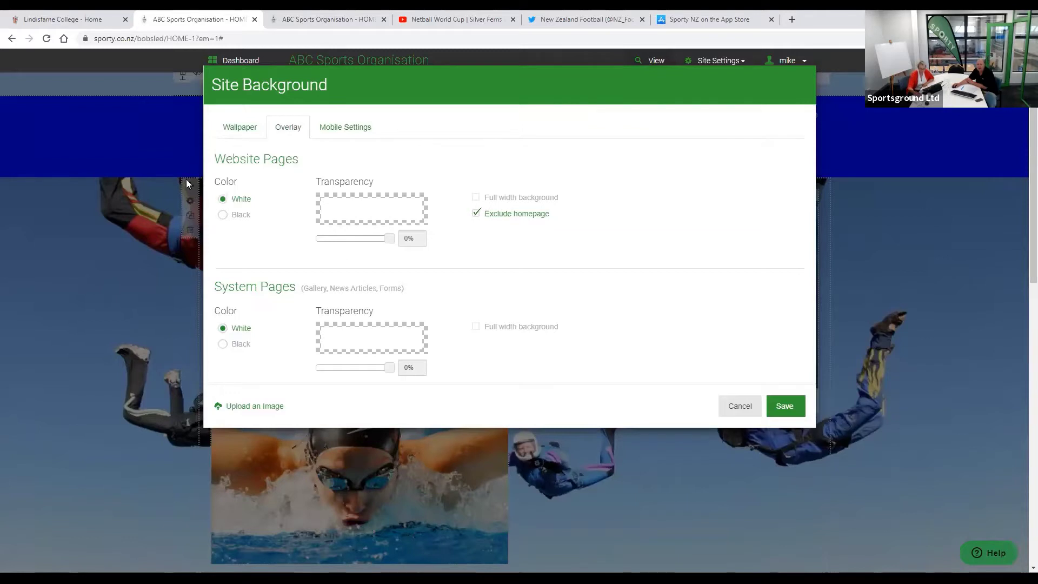
click(477, 214)
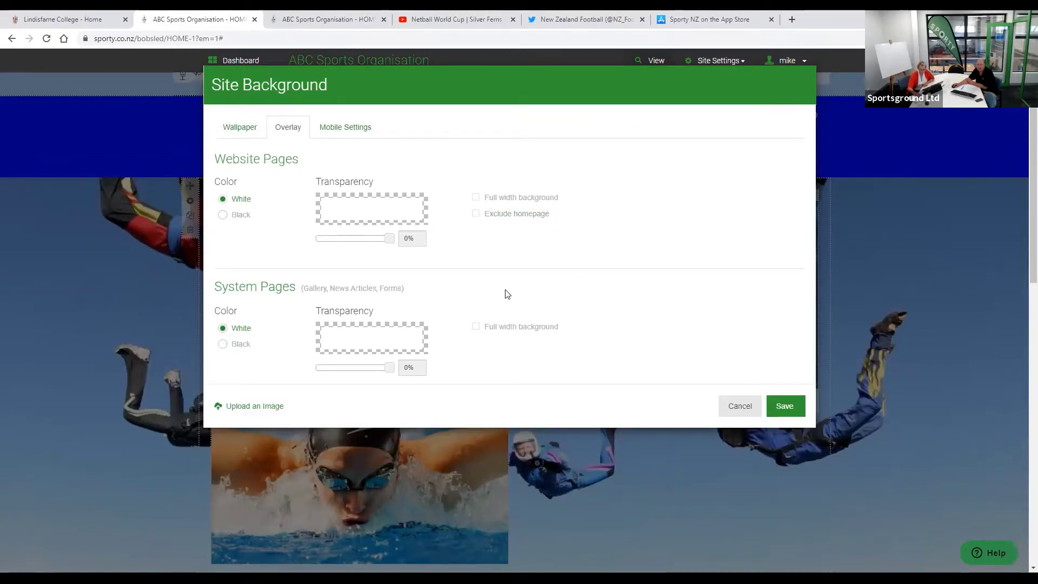
click(786, 406)
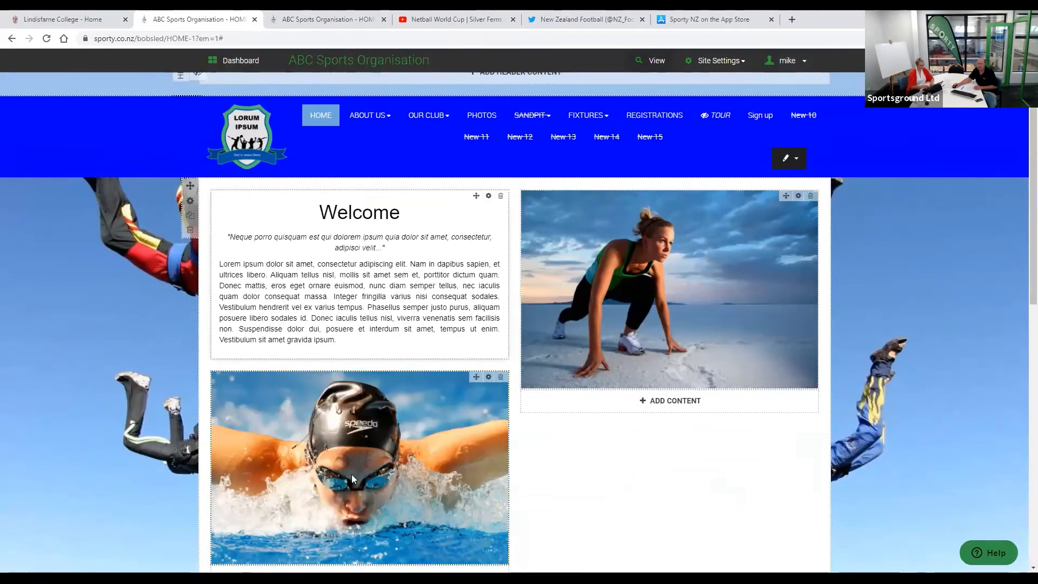
scroll(736, 504, down, 4)
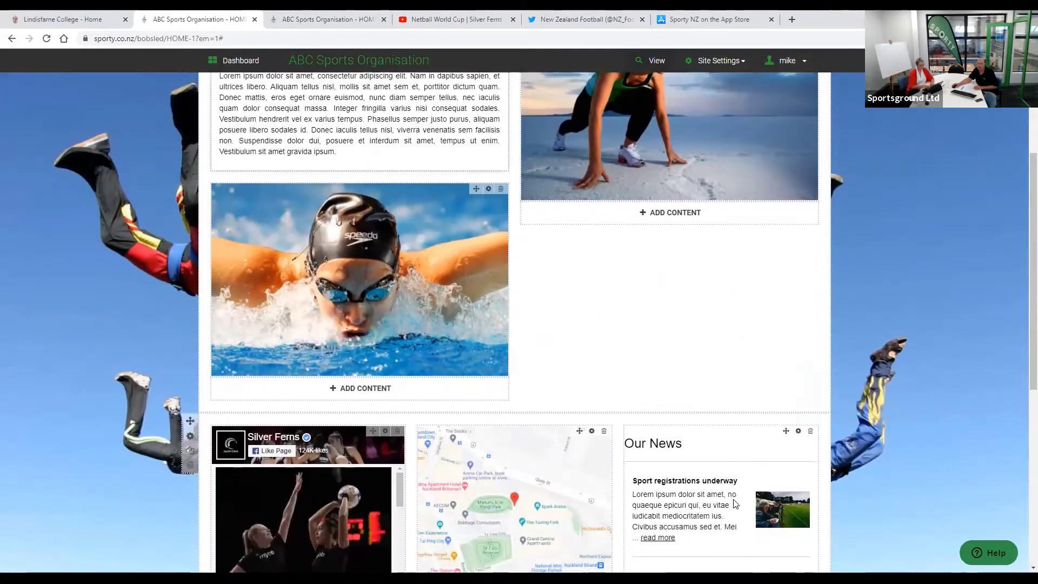
scroll(736, 503, up, 3)
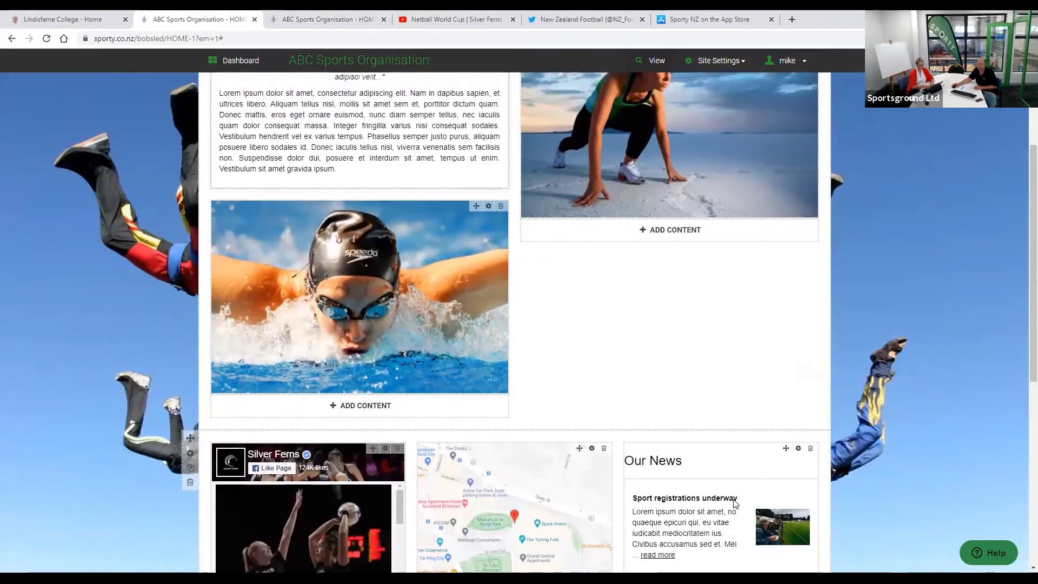
scroll(735, 504, up, 2)
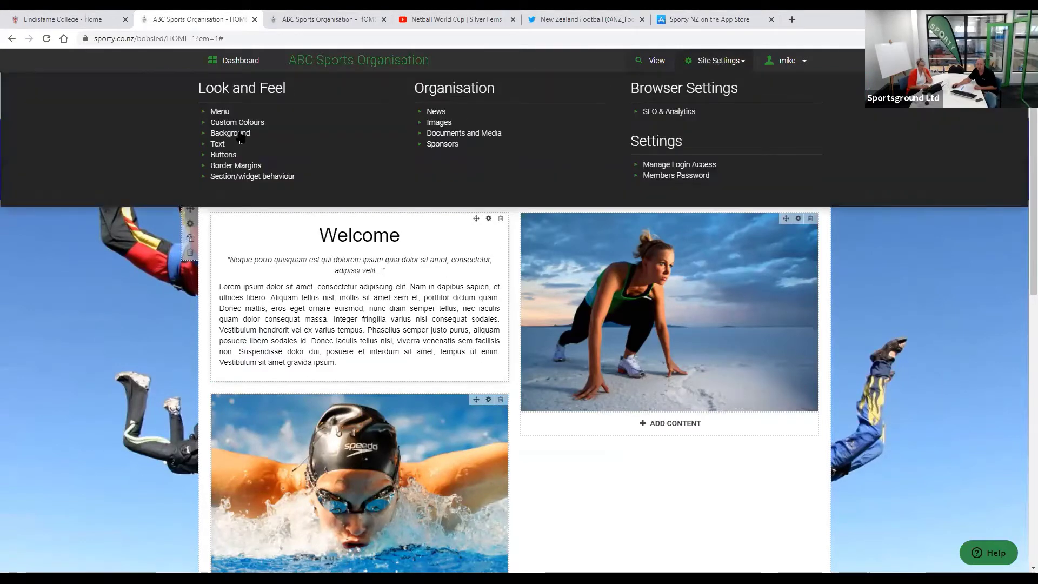
- Set the Website Pages overlay transparency to about 21%, save, and preview the live site
click(238, 135)
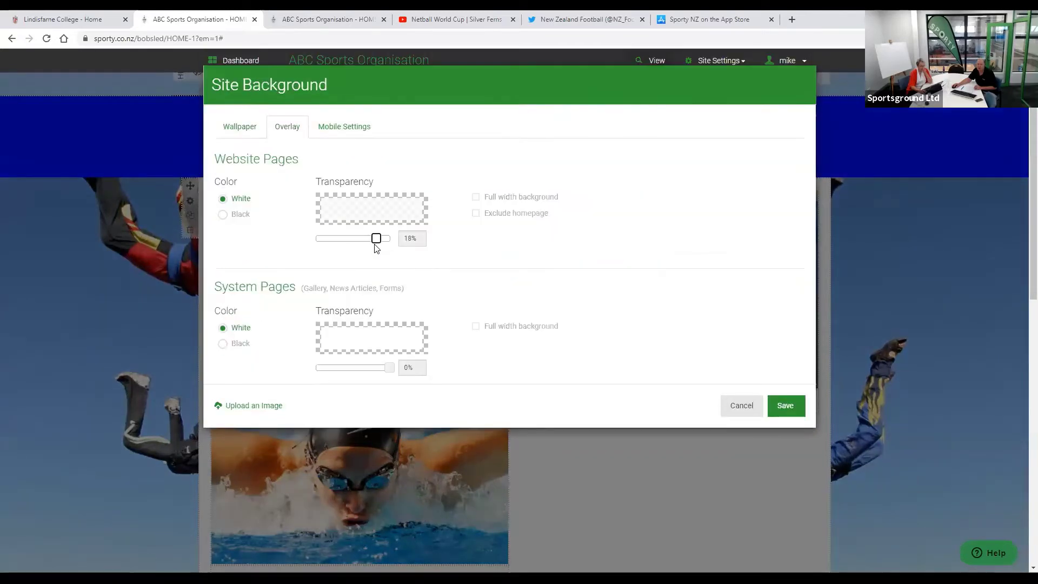
drag(376, 237, 375, 238)
click(789, 409)
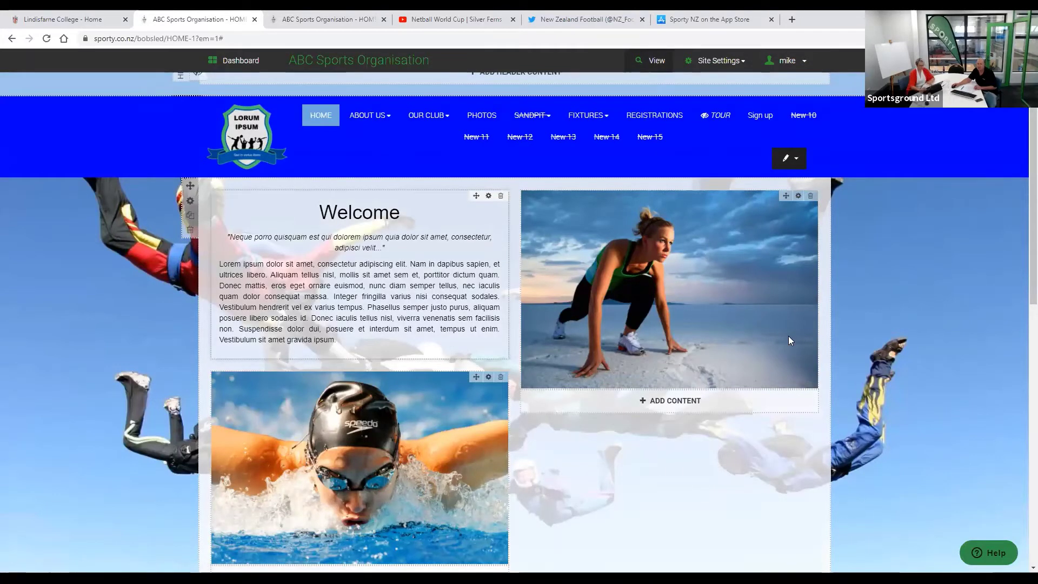
key(ctrl+Tab)
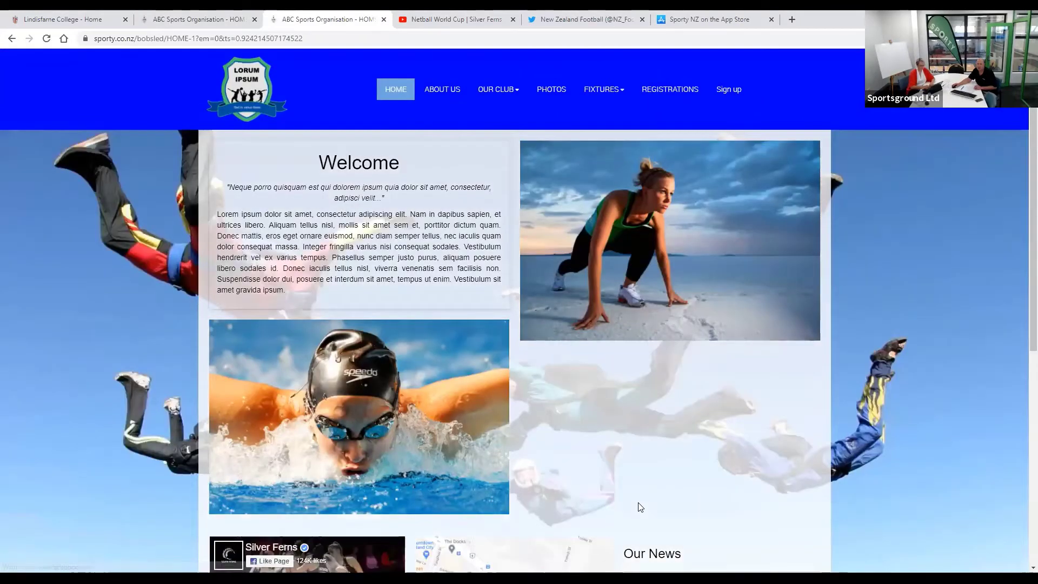
click(184, 21)
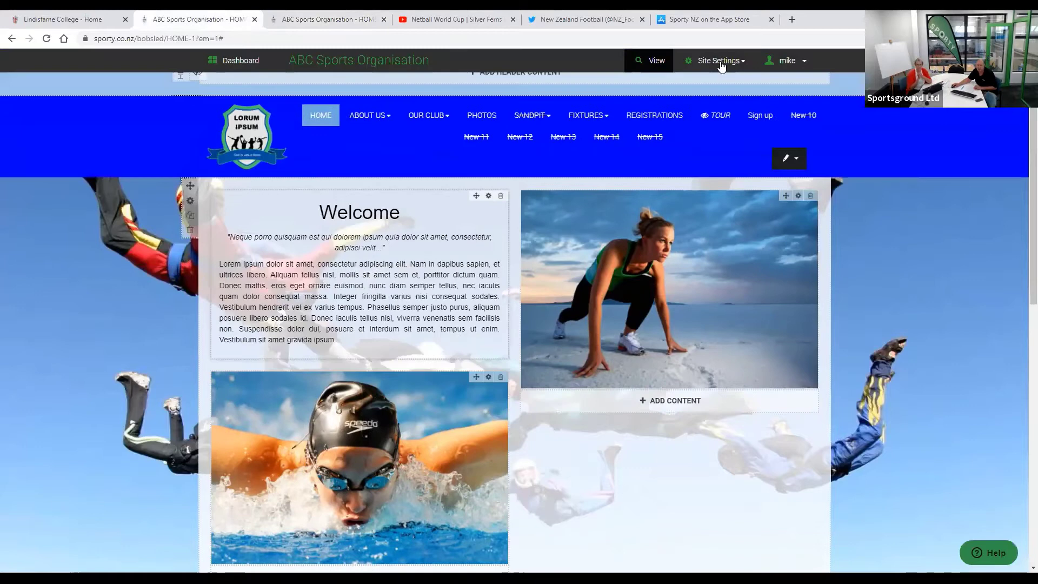
click(721, 63)
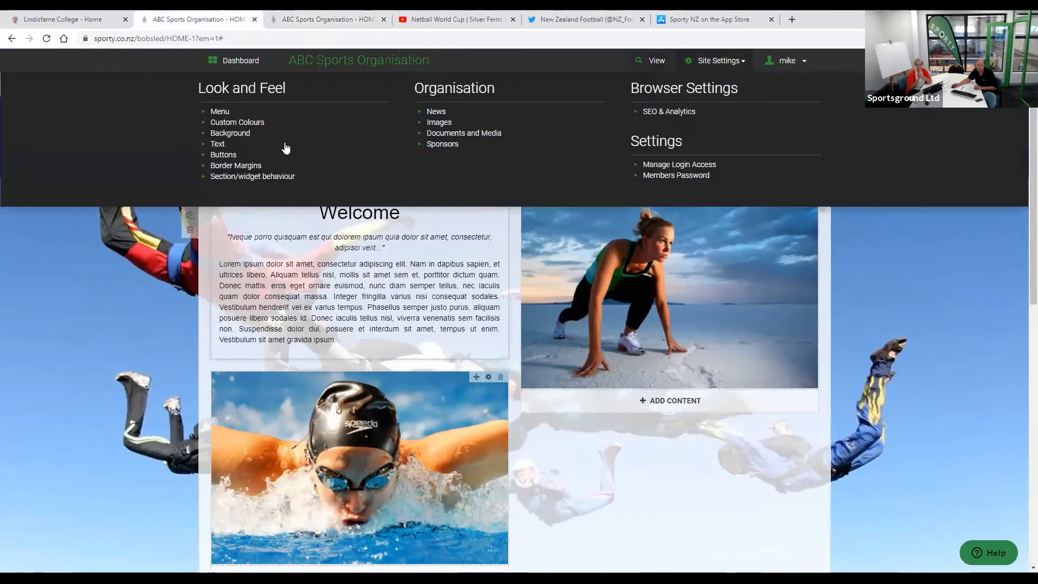
- Set the site text font to Comic Sans MS with magenta colour and save
click(217, 145)
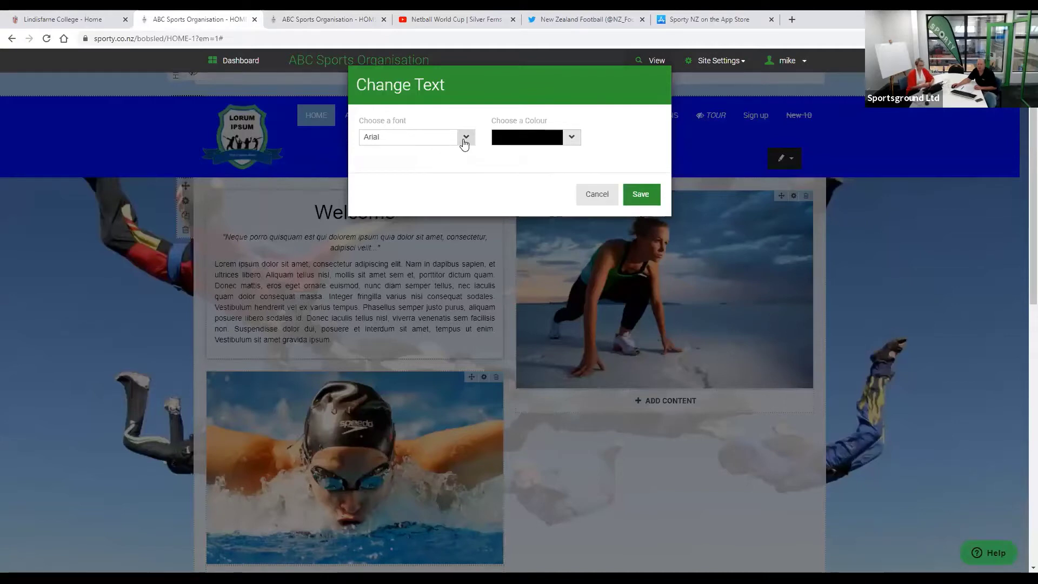
click(464, 140)
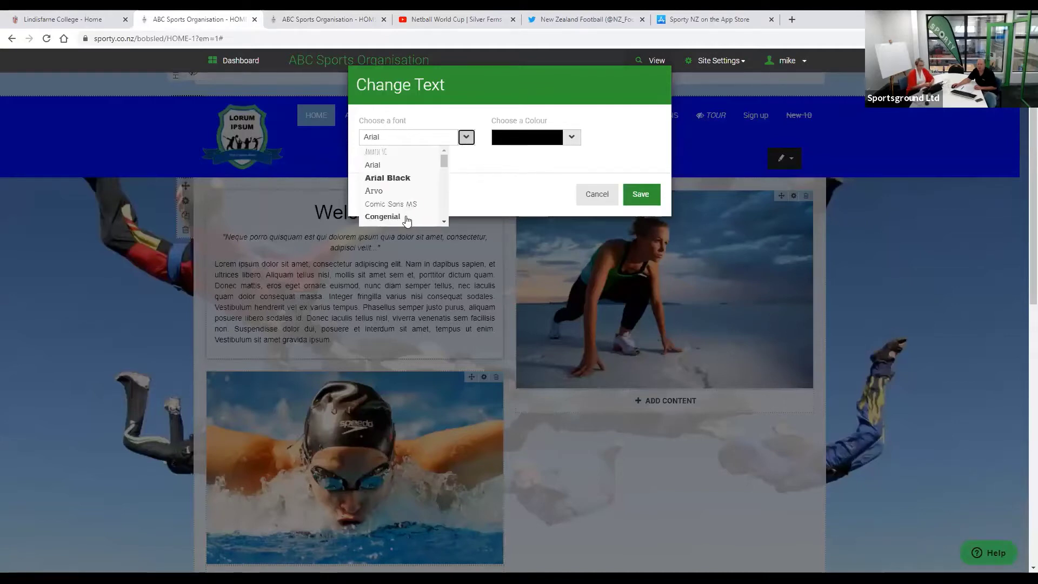
click(391, 204)
click(571, 136)
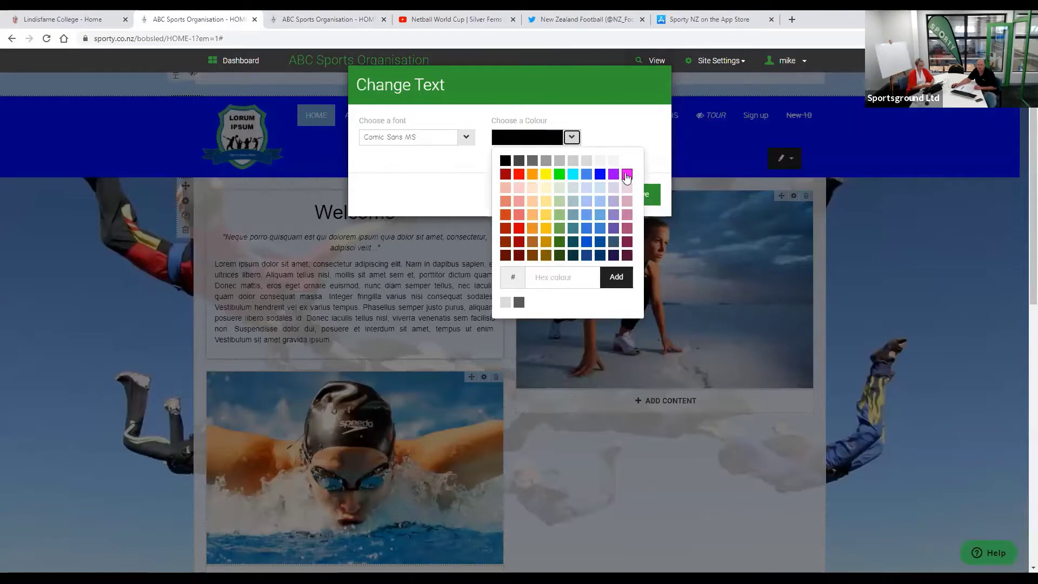
click(626, 174)
click(643, 194)
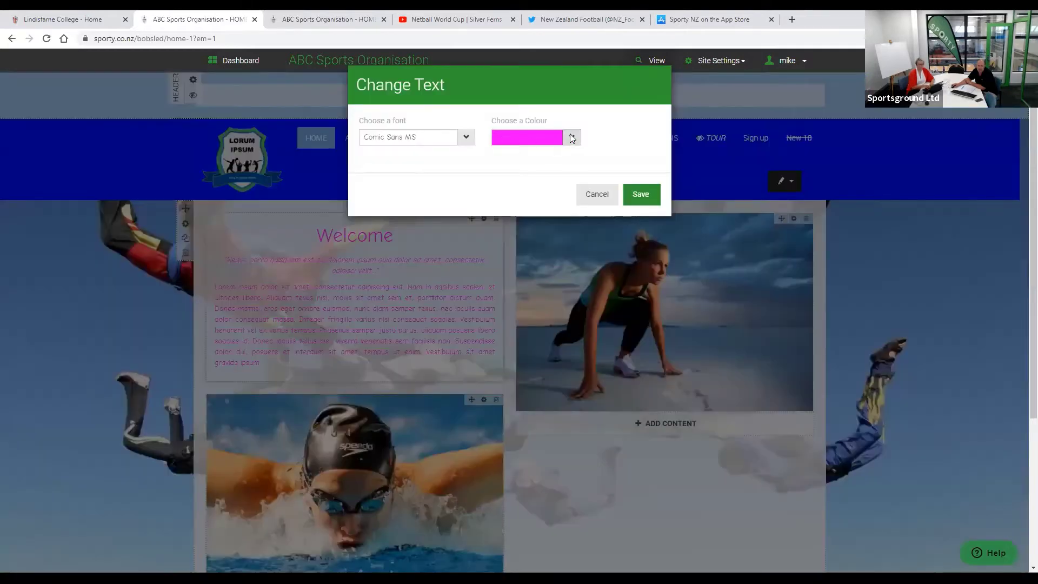
- Change the site text colour to black, save, and open the Site Settings overview
click(572, 138)
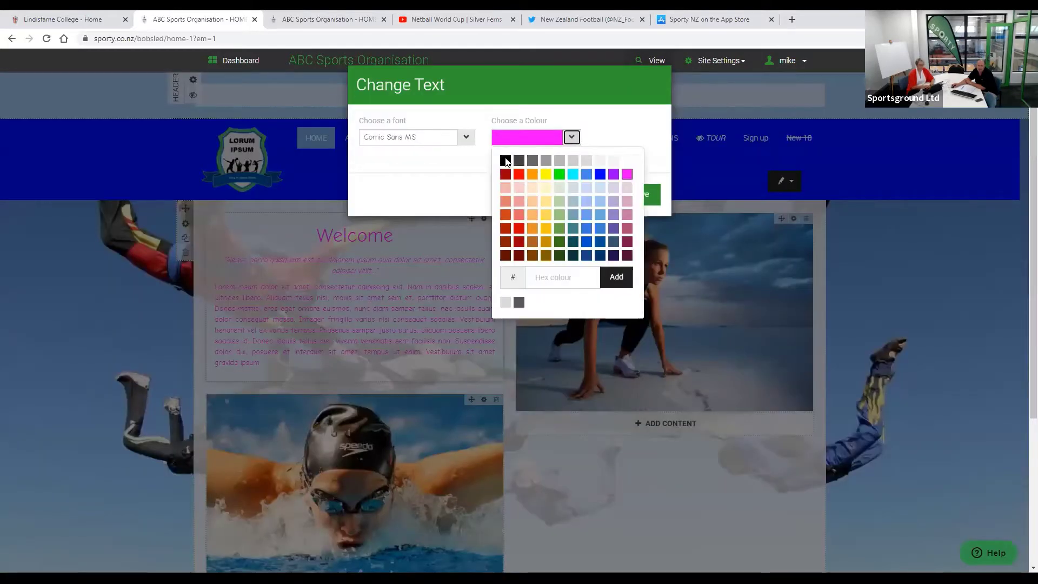
click(506, 160)
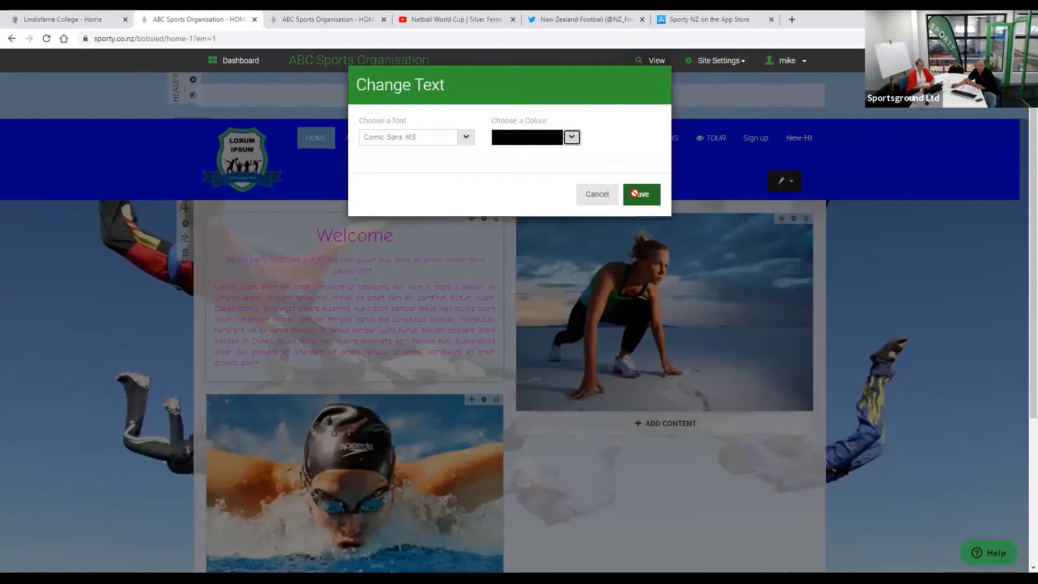
click(637, 194)
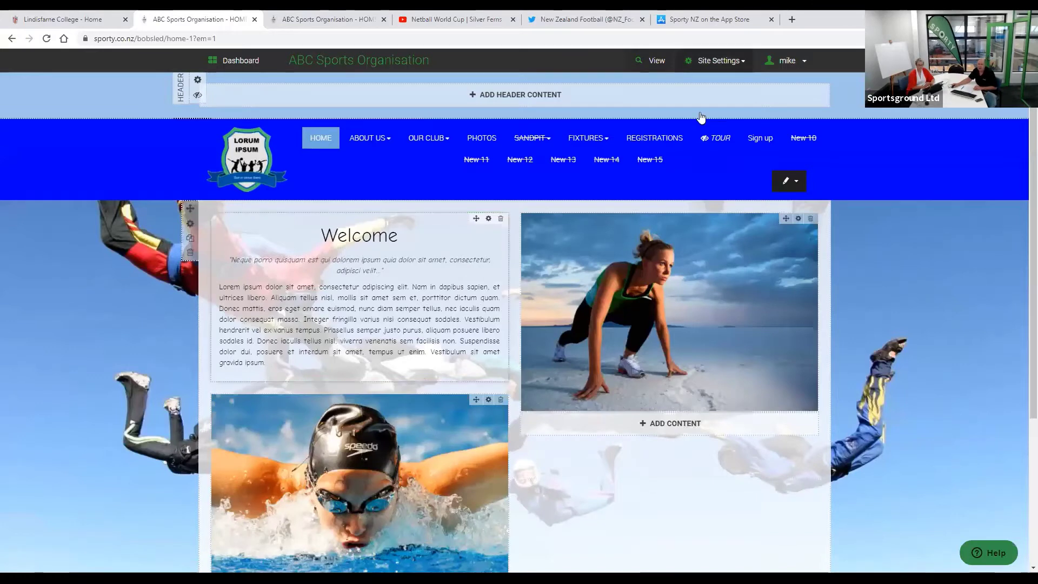
click(715, 60)
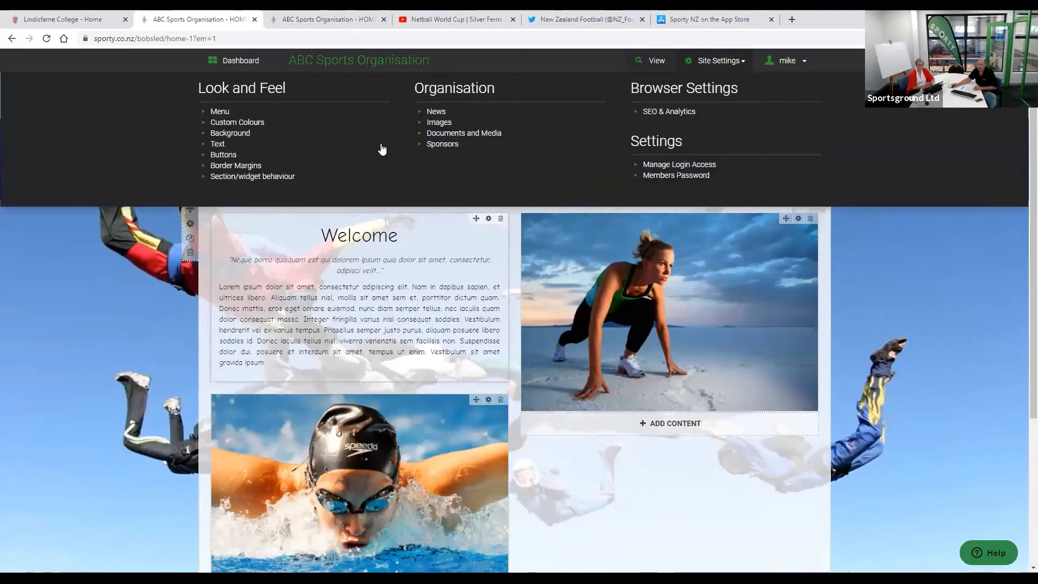
click(224, 155)
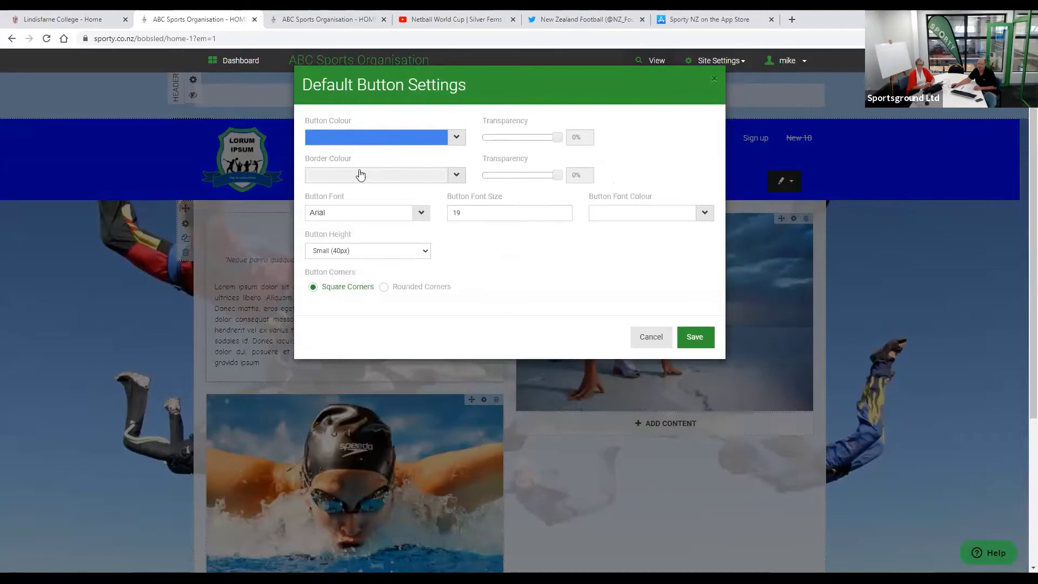
click(384, 287)
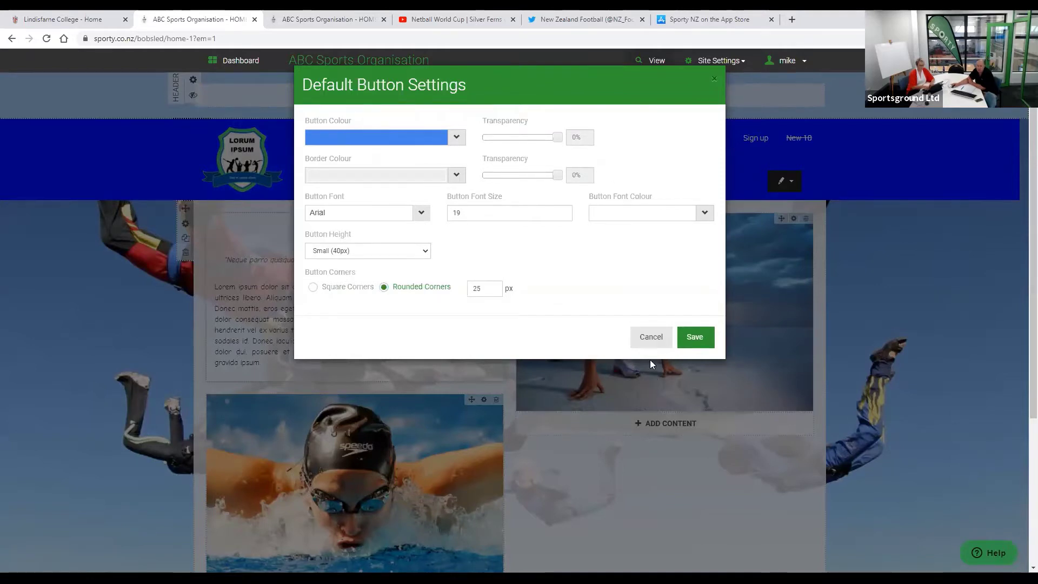
click(647, 341)
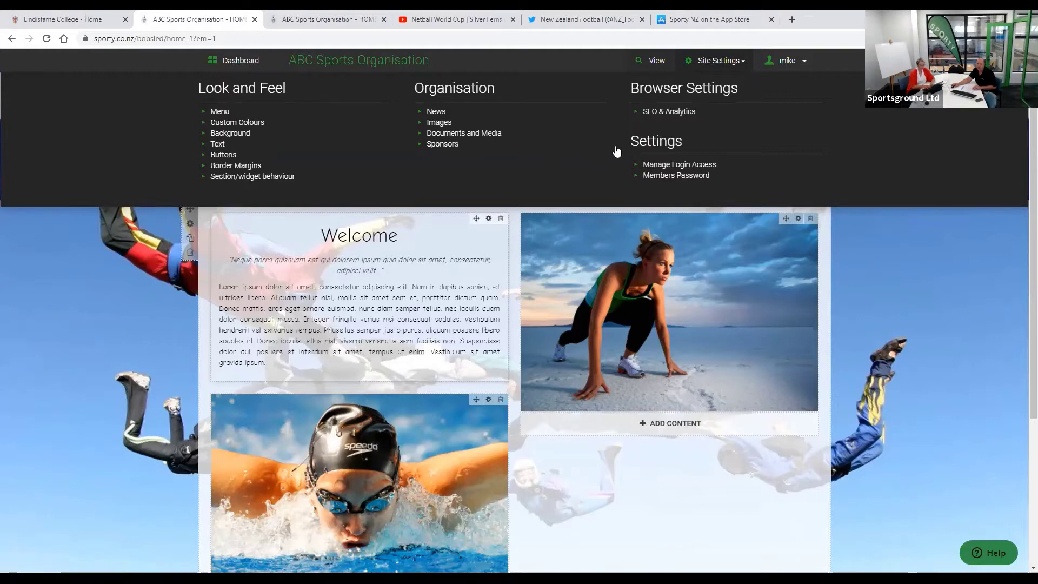
- Choose SEO & Analytics under Browser Settings in the Site Settings menu
click(674, 111)
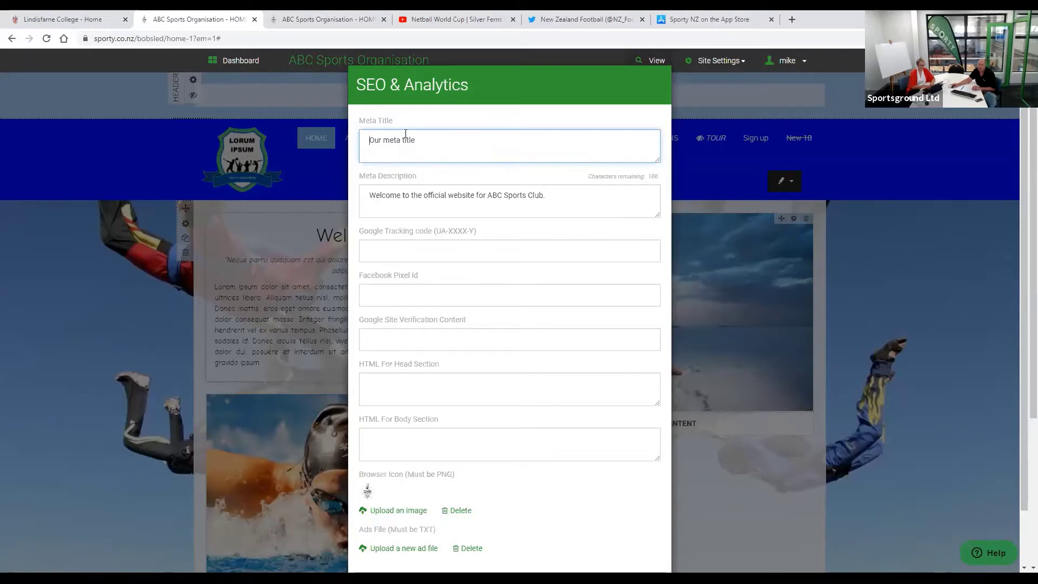
drag(546, 196, 364, 198)
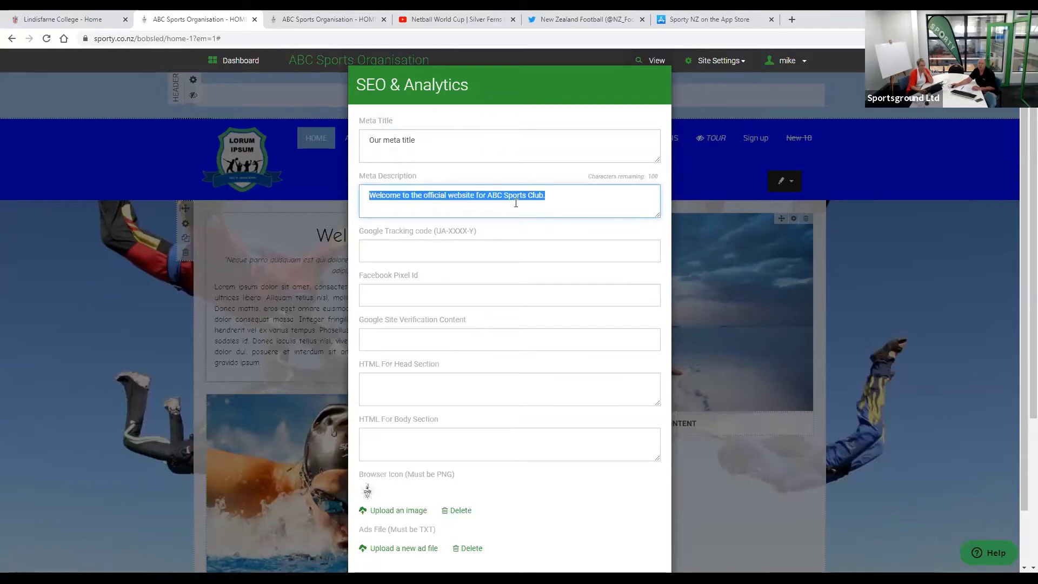
click(582, 193)
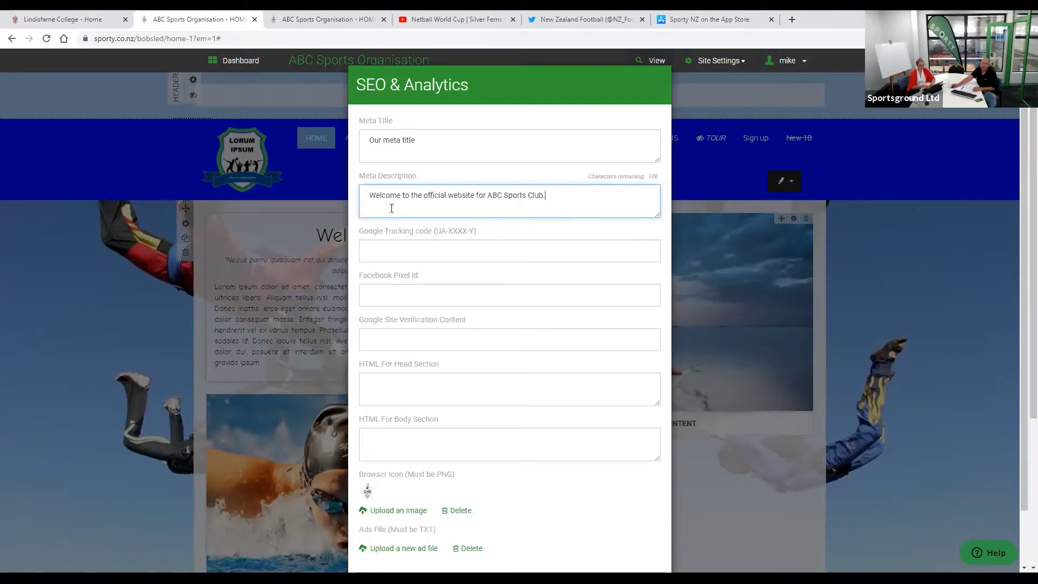
- Search Google for 'horse' in a new tab and scroll through the results
click(792, 20)
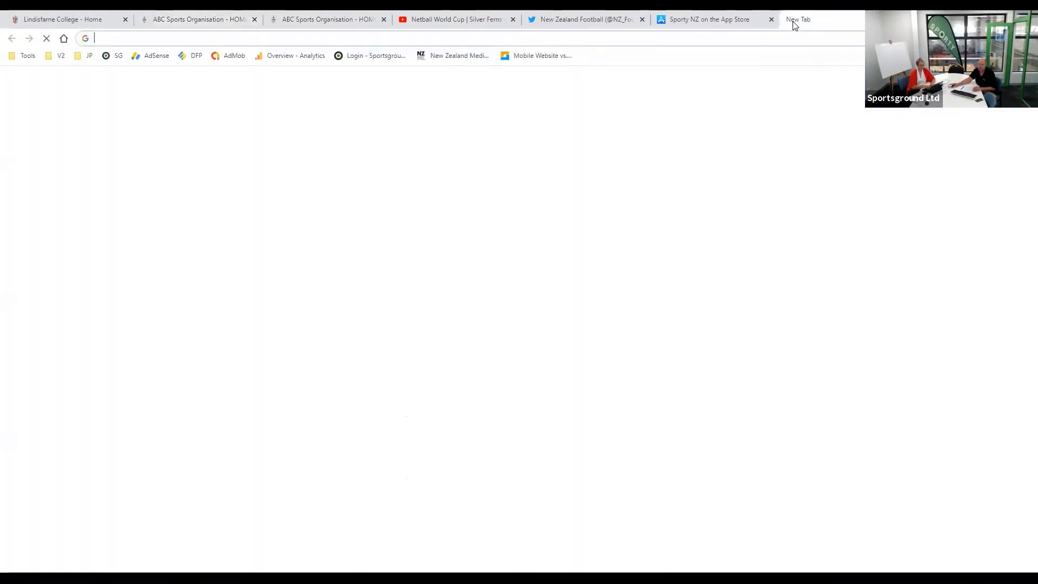
click(463, 238)
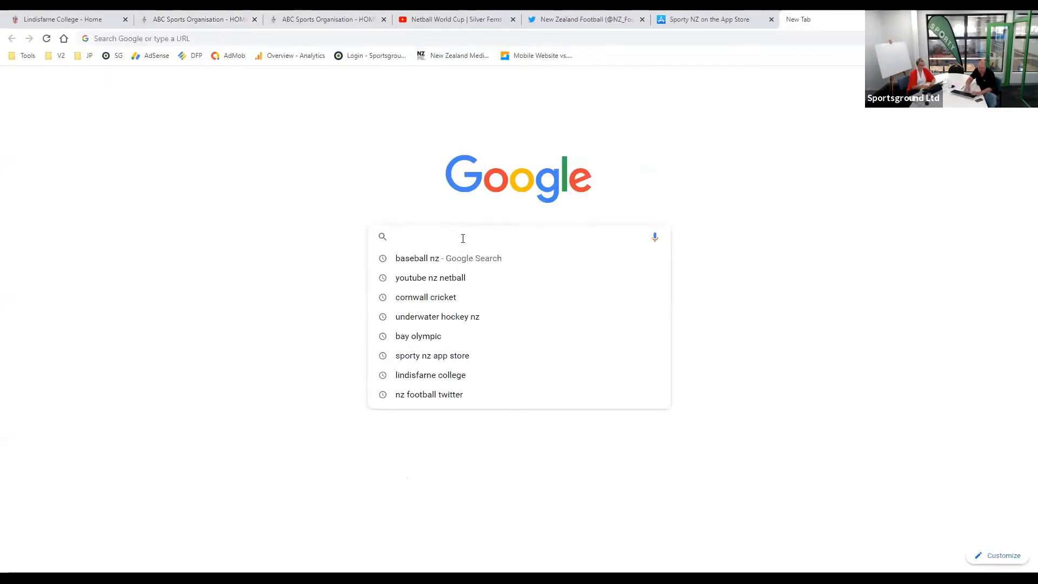
text(horse)
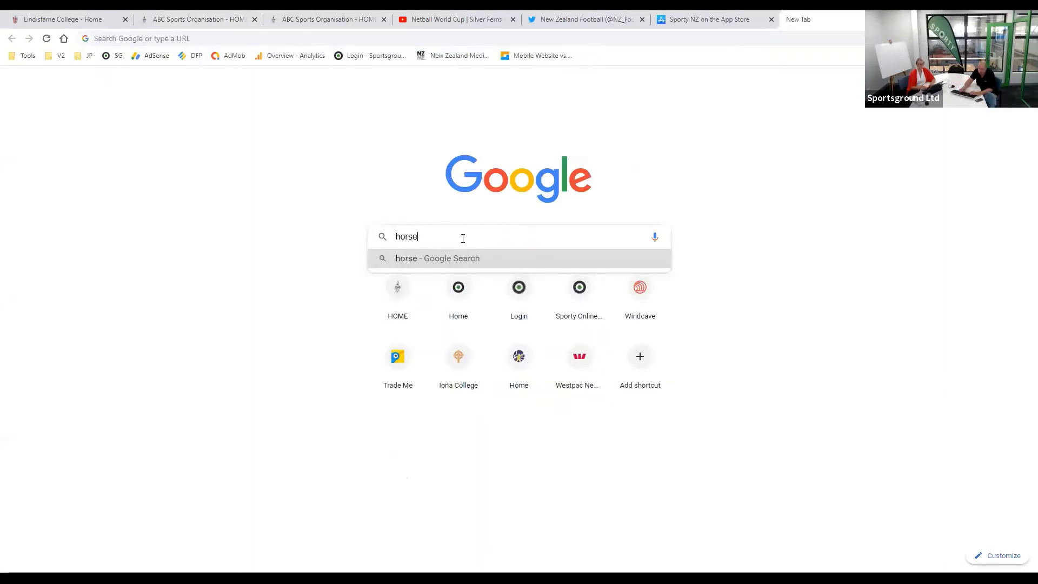
key(Return)
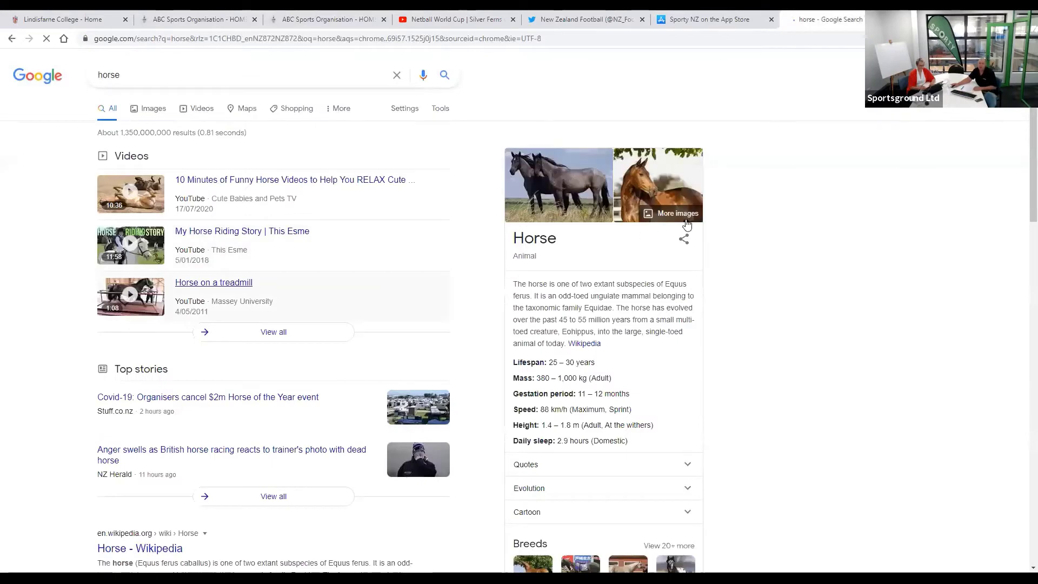
scroll(360, 405, down, 3)
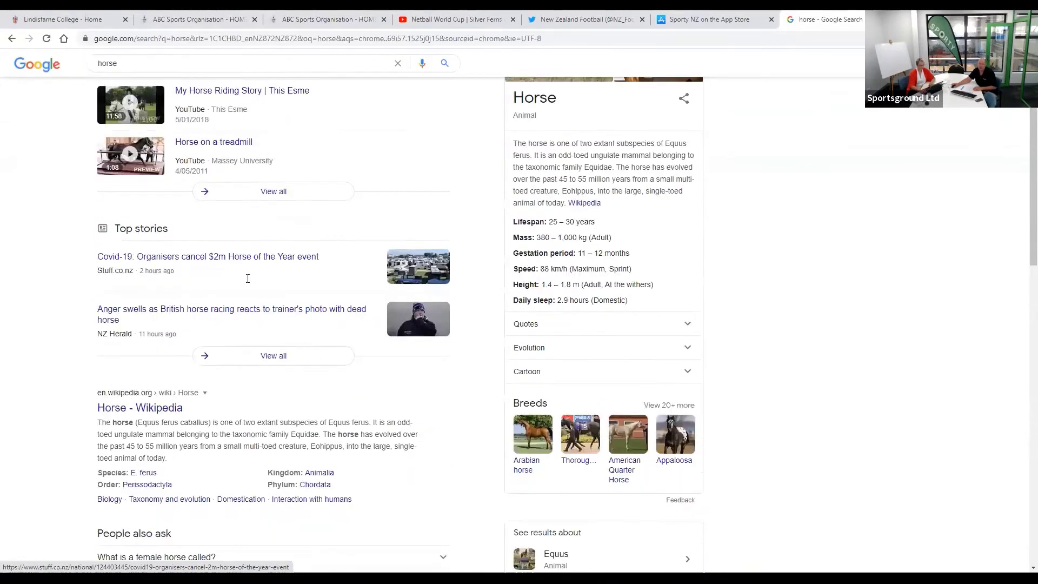
scroll(249, 278, down, 3)
scroll(262, 287, down, 3)
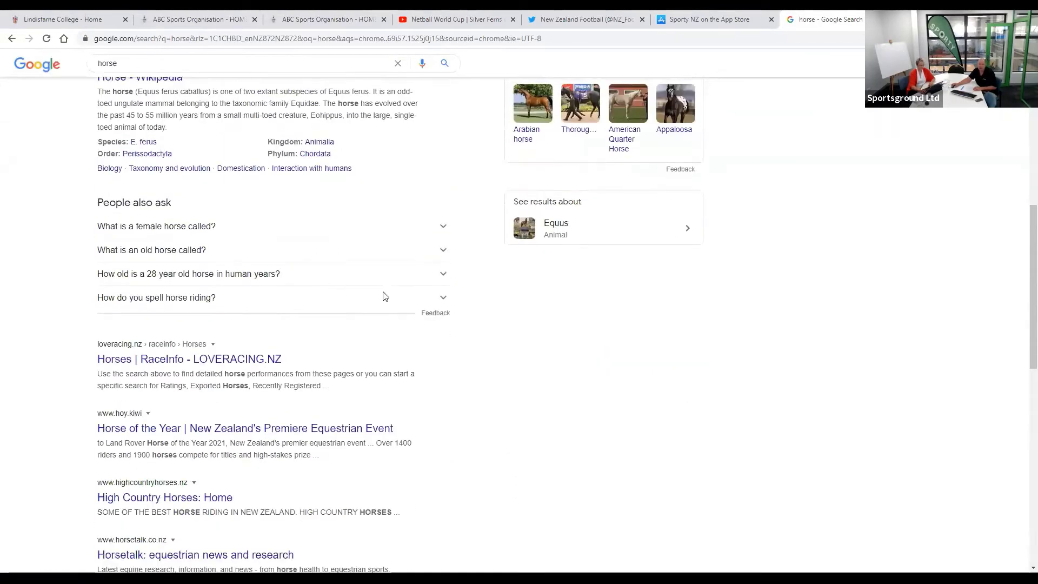
scroll(89, 351, down, 1)
scroll(90, 351, down, 4)
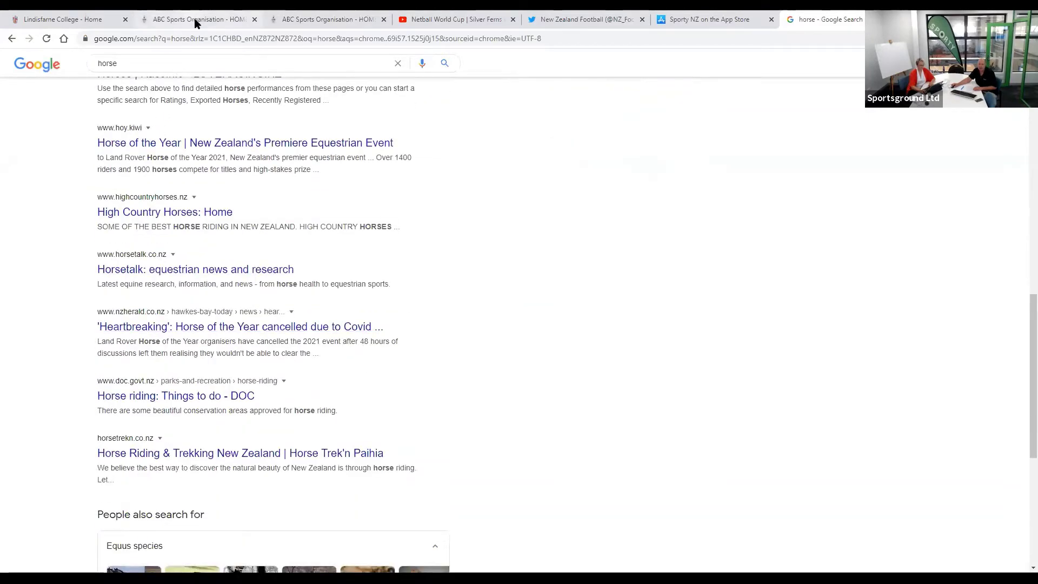
- Compare the site's Meta Description with an nzherald result snippet, then close the search tab
key(ctrl+2)
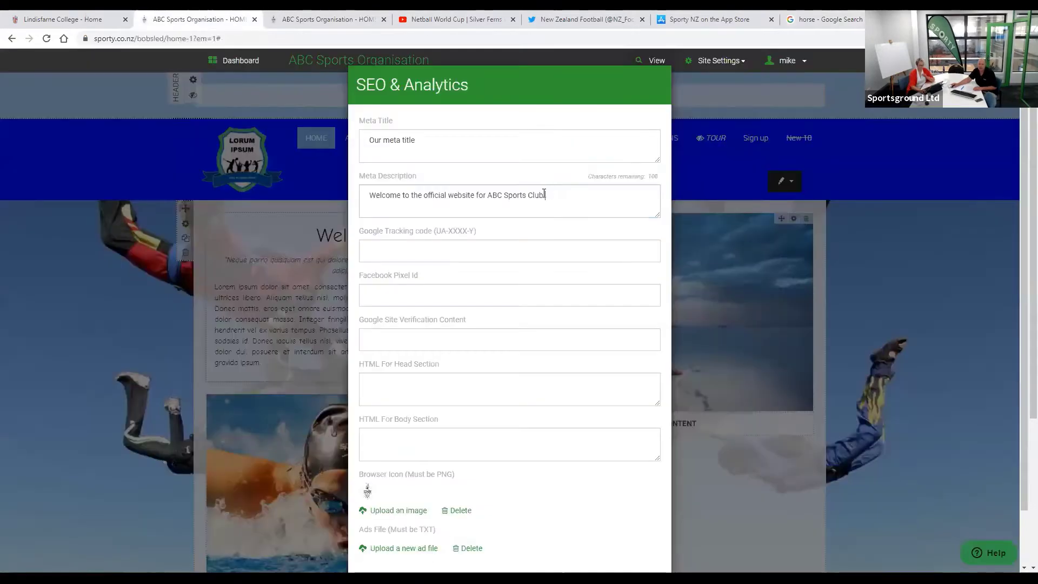
drag(369, 195, 665, 120)
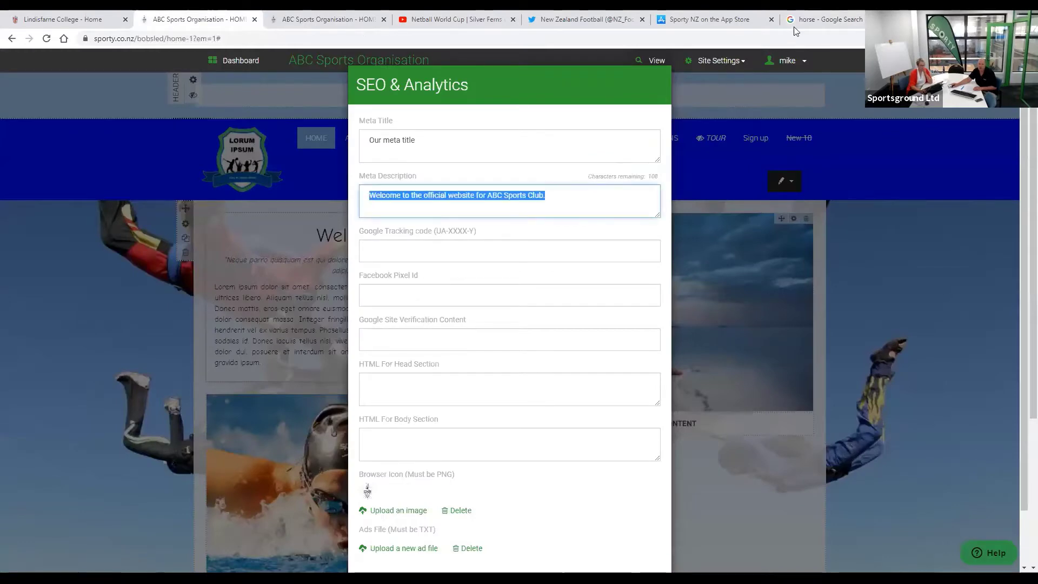
click(828, 20)
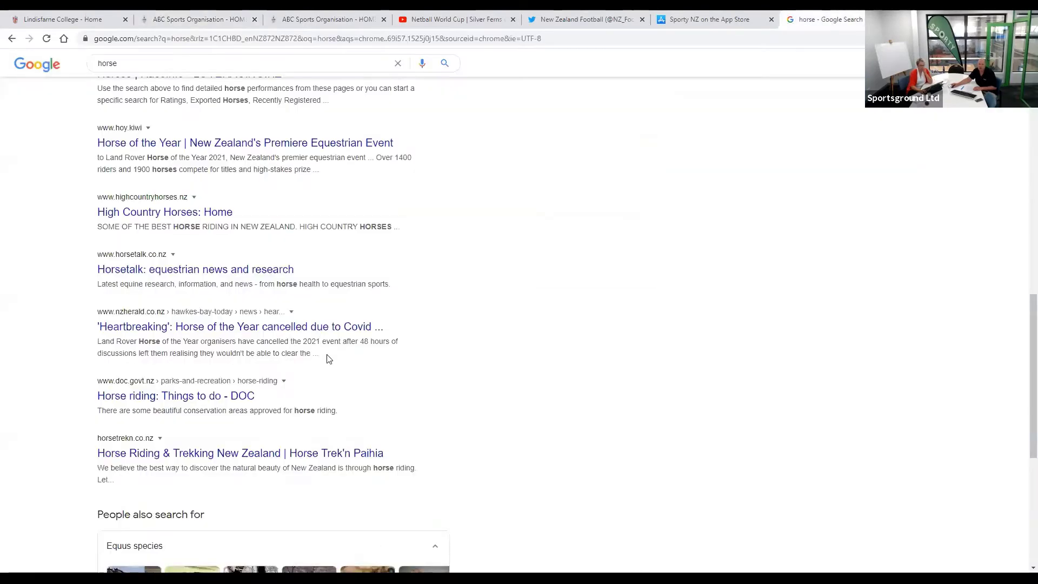
drag(325, 356, 71, 349)
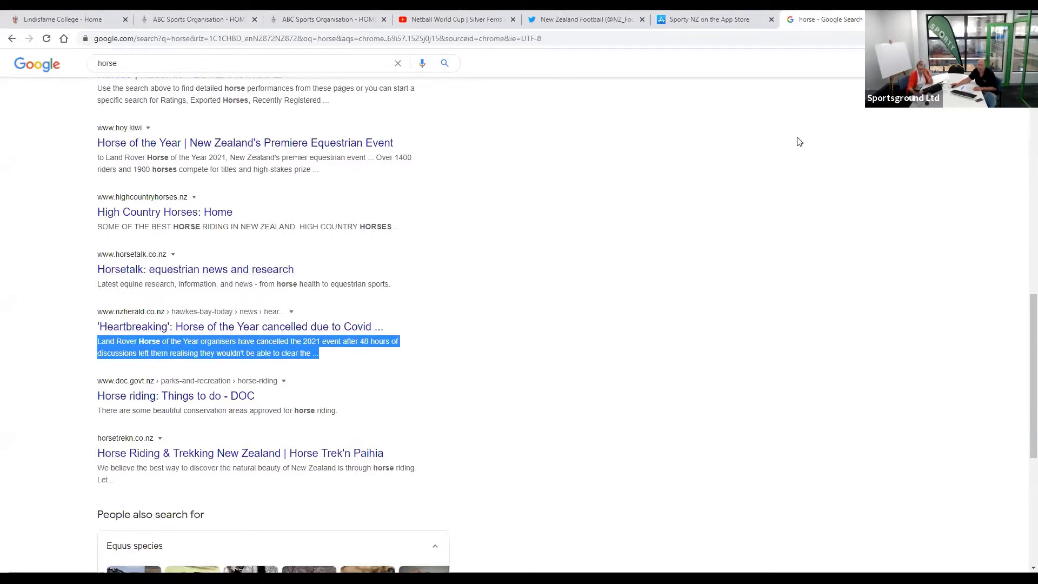
key(ctrl+w)
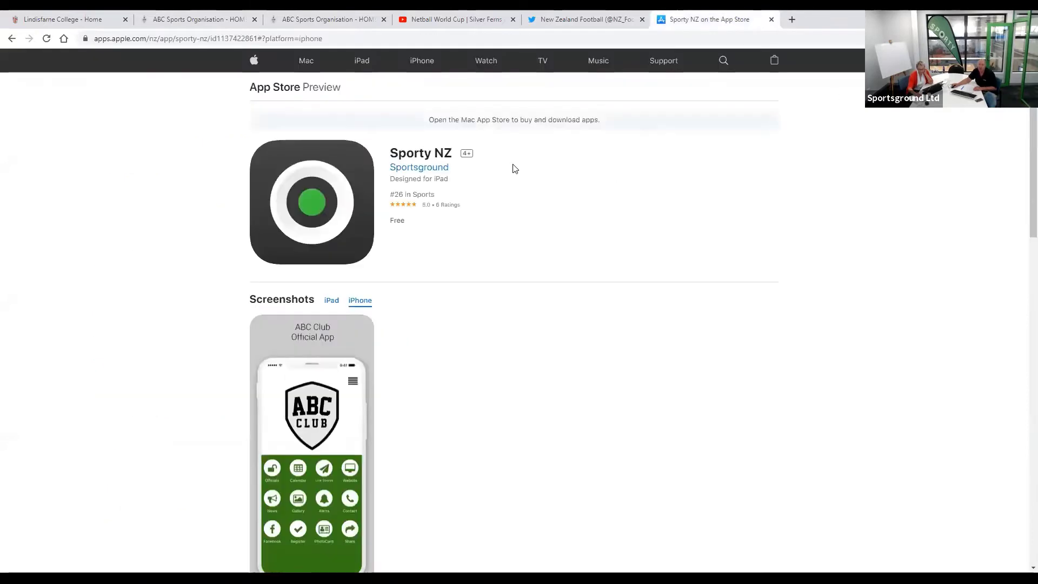
- Switch to the ABC Sports Organisation tab showing its SEO & Analytics settings
click(186, 20)
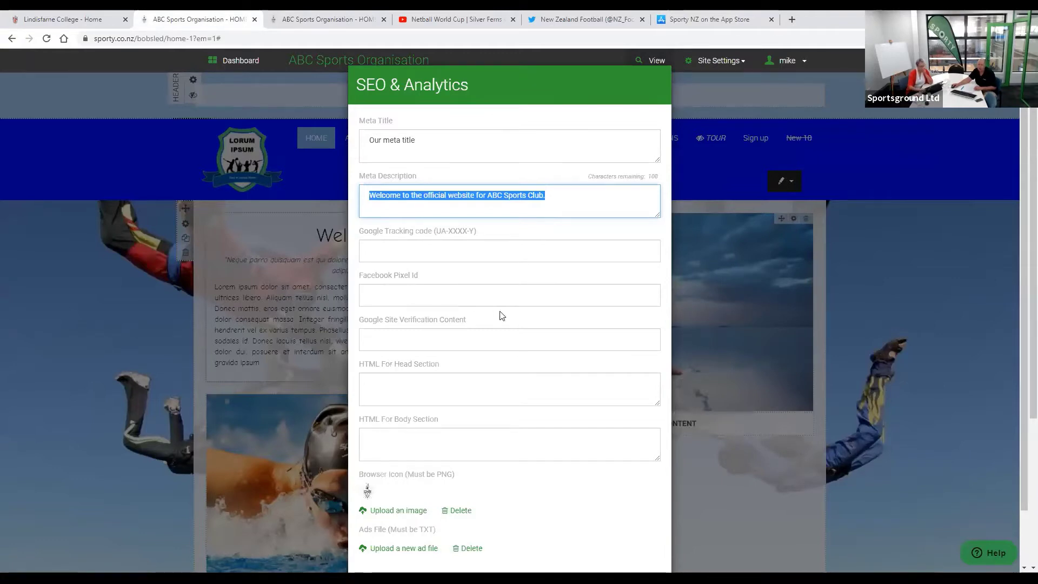
- Close the SEO & Analytics settings without saving and scroll back up the home page
scroll(396, 390, down, 2)
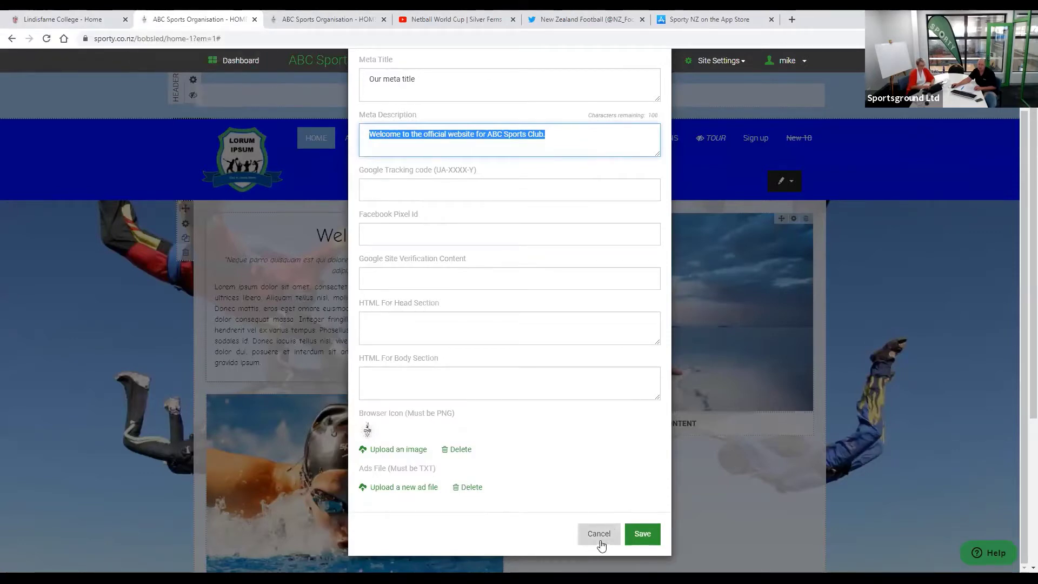
scroll(576, 343, down, 1)
scroll(577, 343, down, 4)
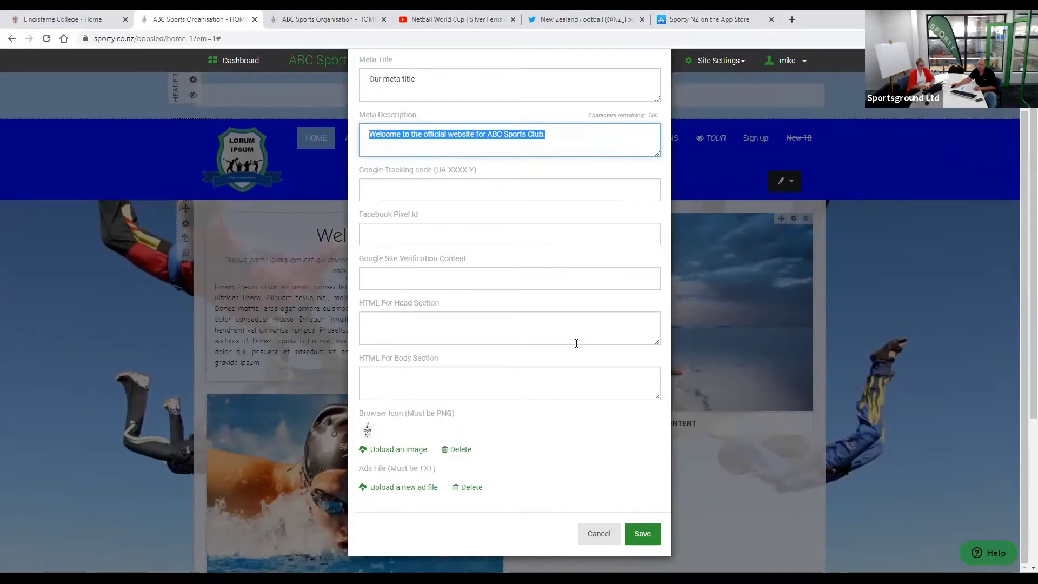
click(604, 535)
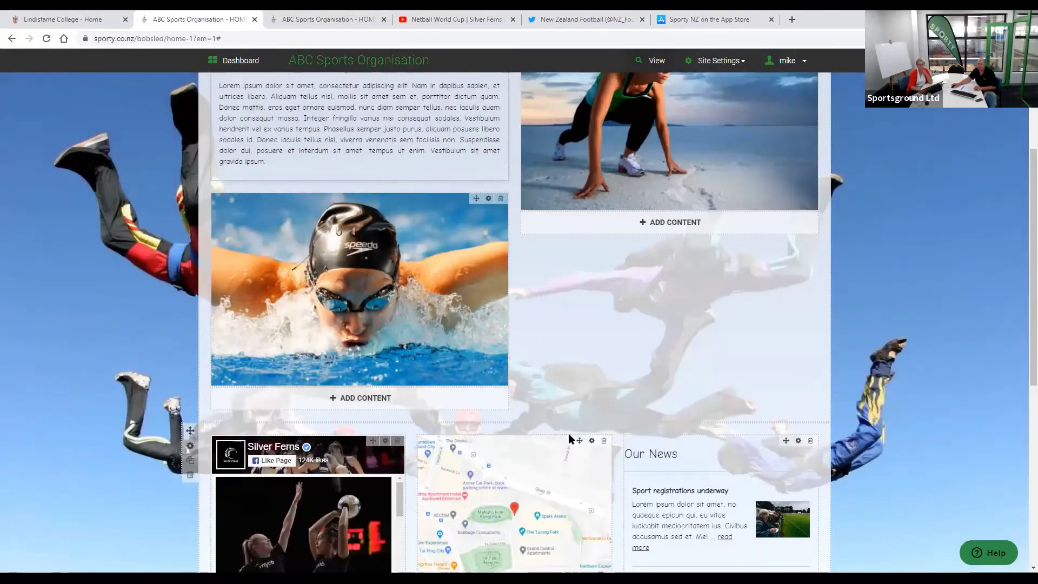
scroll(657, 439, up, 4)
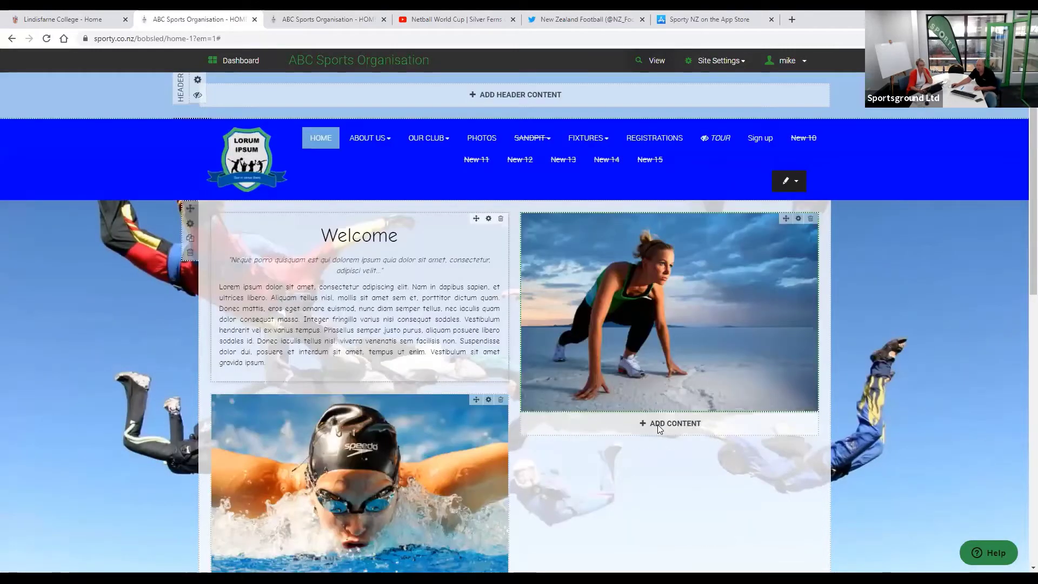
click(658, 423)
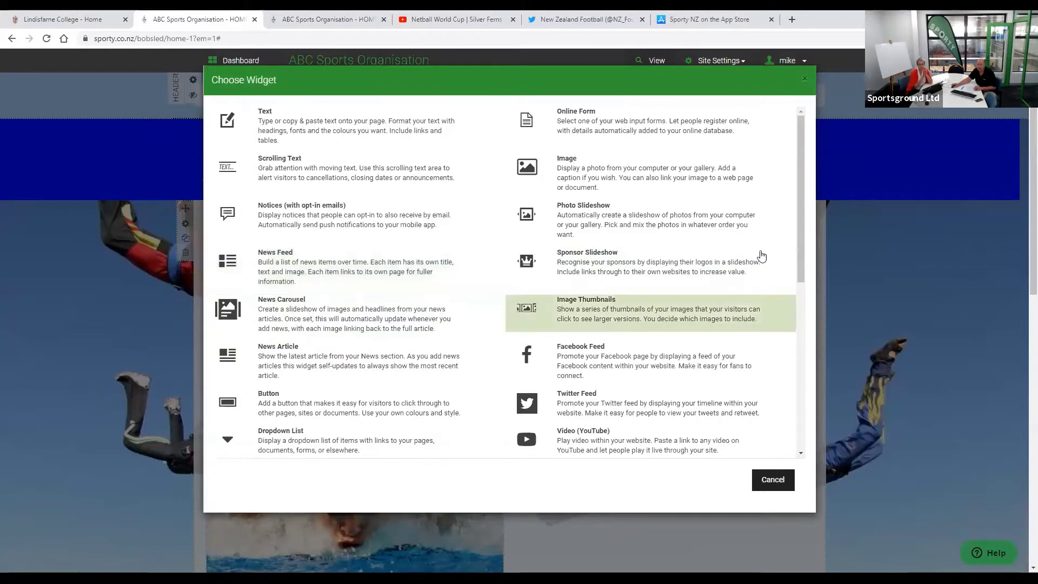
click(775, 483)
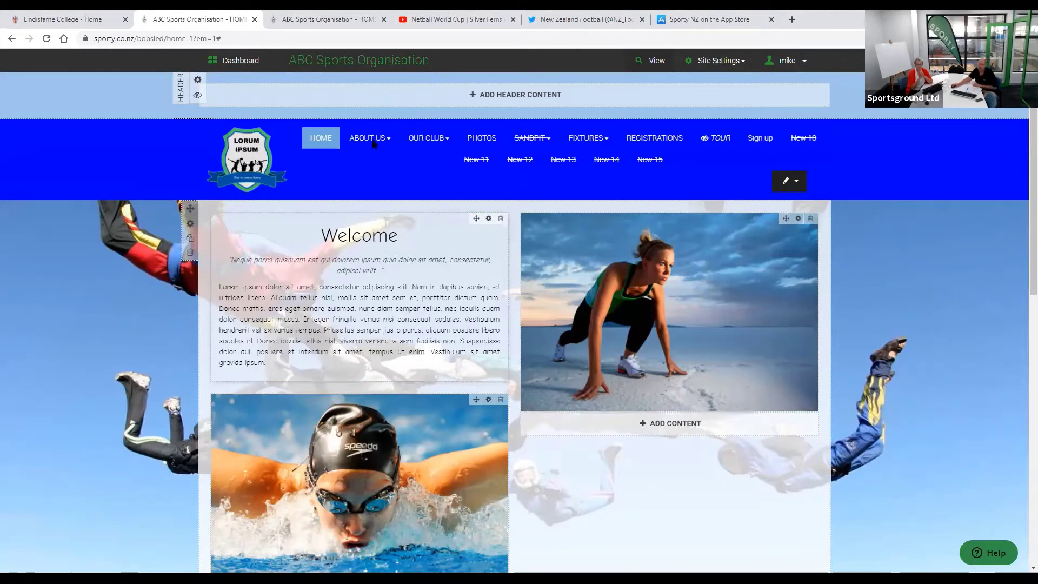
- Go to the Sporty support site in a new tab and search for 'free site'
click(792, 20)
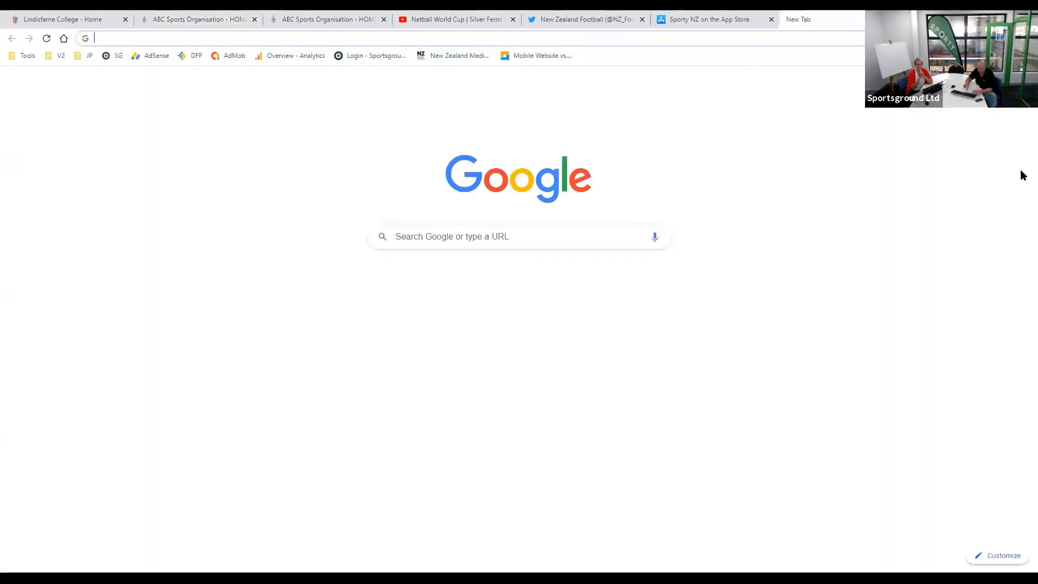
text(sup)
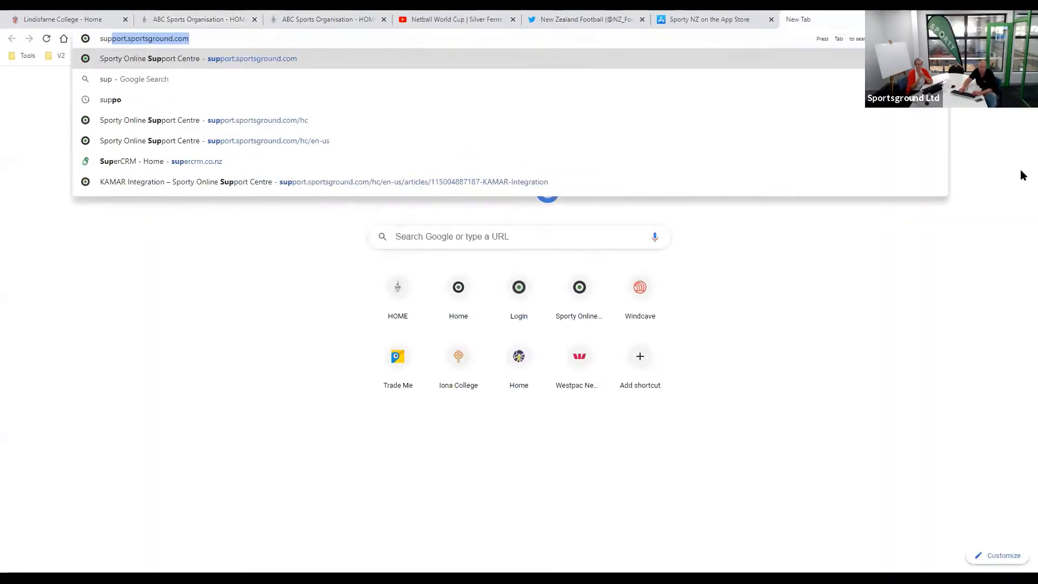
key(Return)
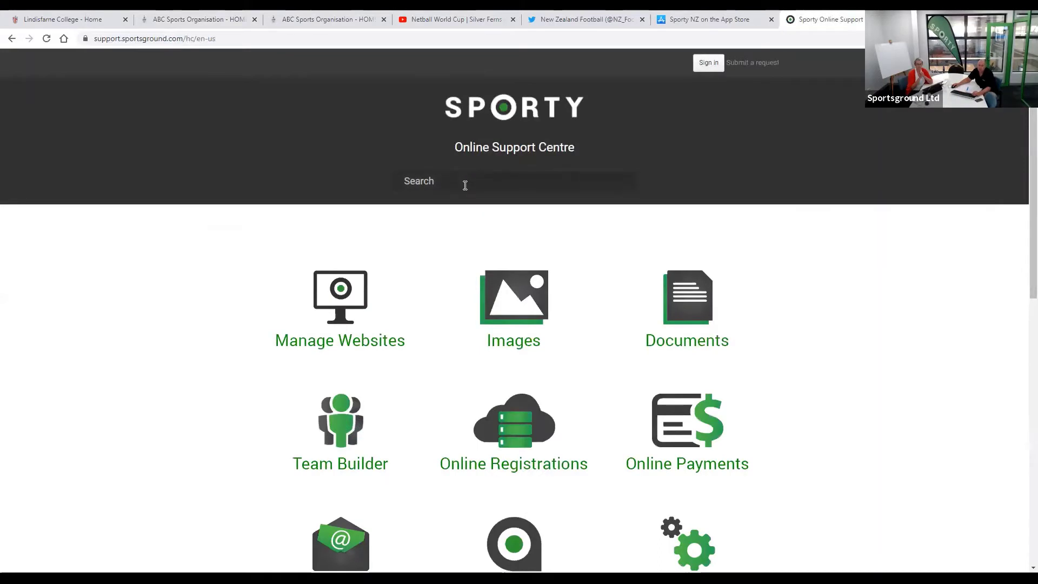
click(465, 185)
text(free si)
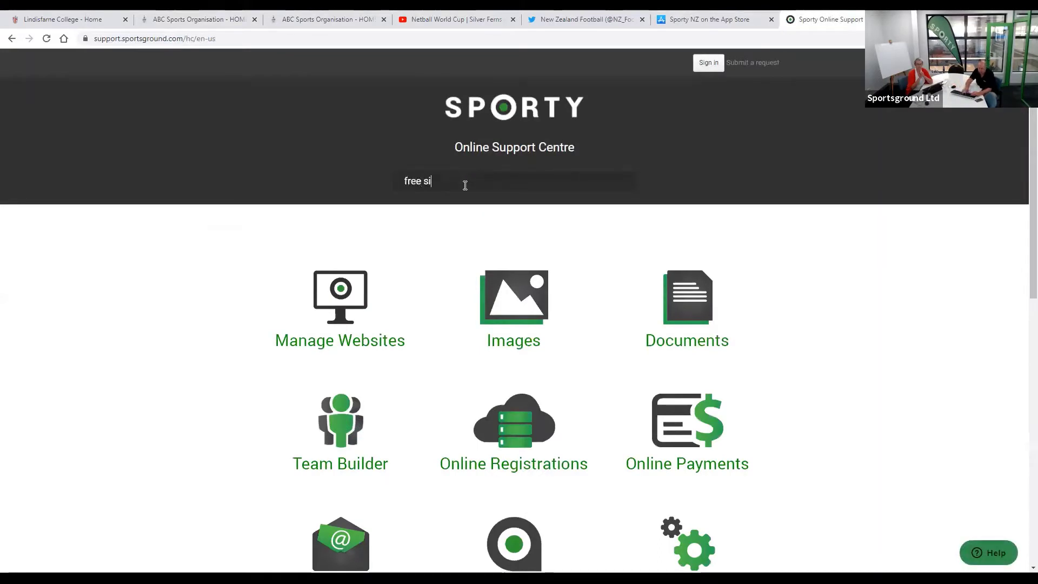
text(te)
key(Return)
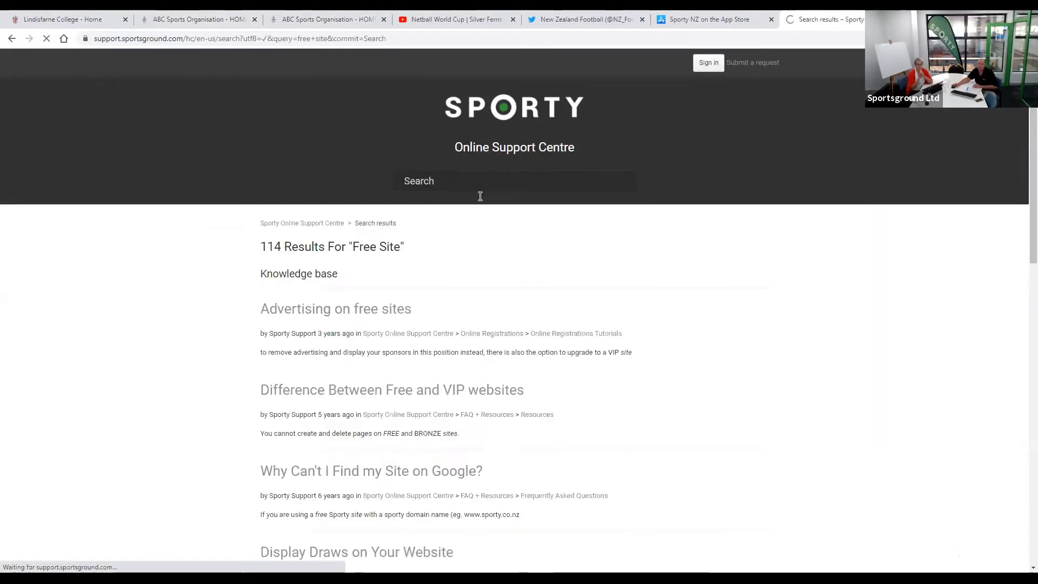
- Read the Difference Between Free and VIP websites article, then return to the site tab
click(381, 395)
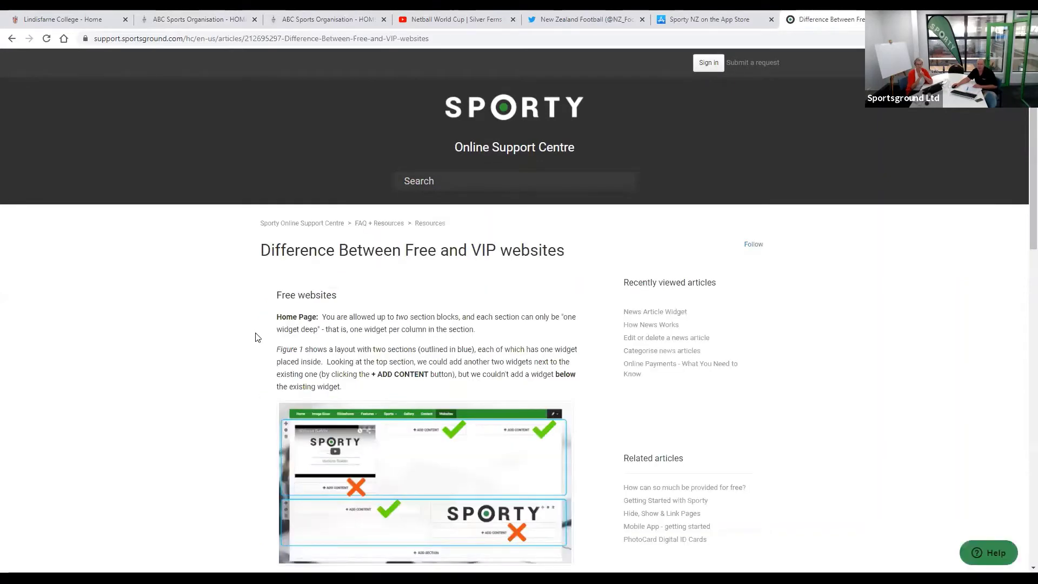
scroll(257, 338, down, 1)
scroll(257, 337, down, 3)
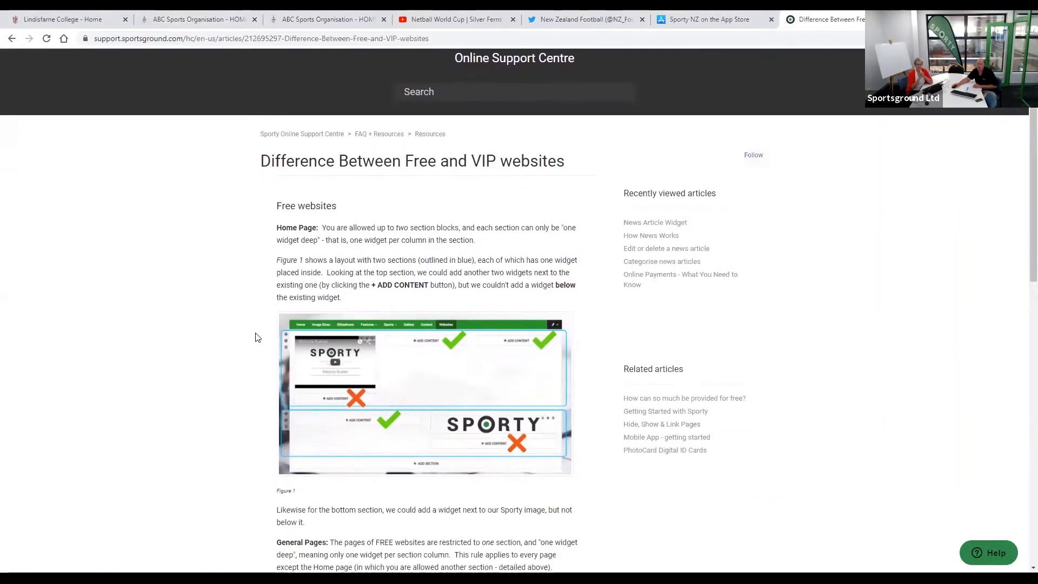
scroll(271, 360, down, 1)
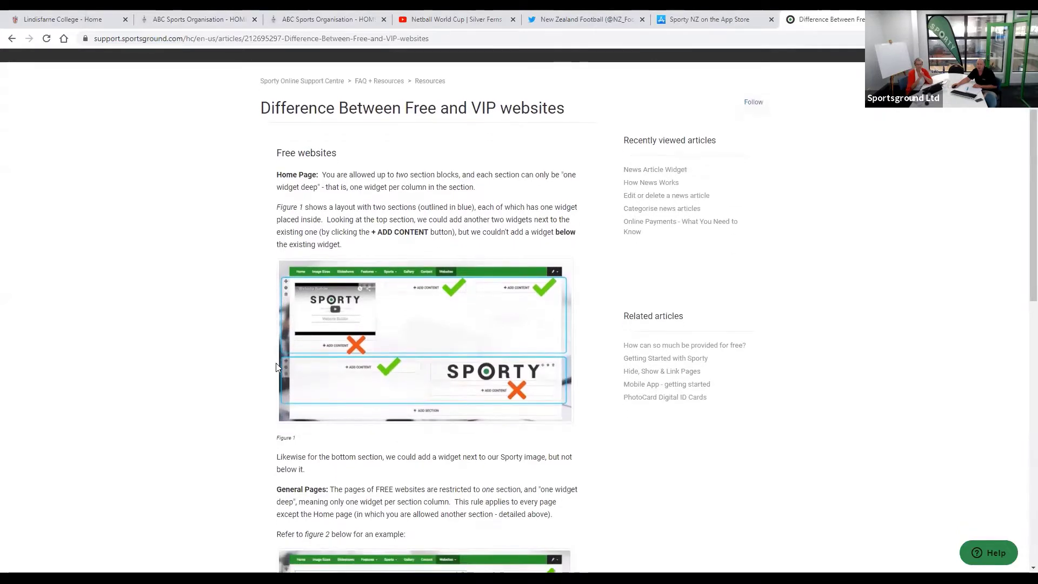
scroll(453, 399, down, 2)
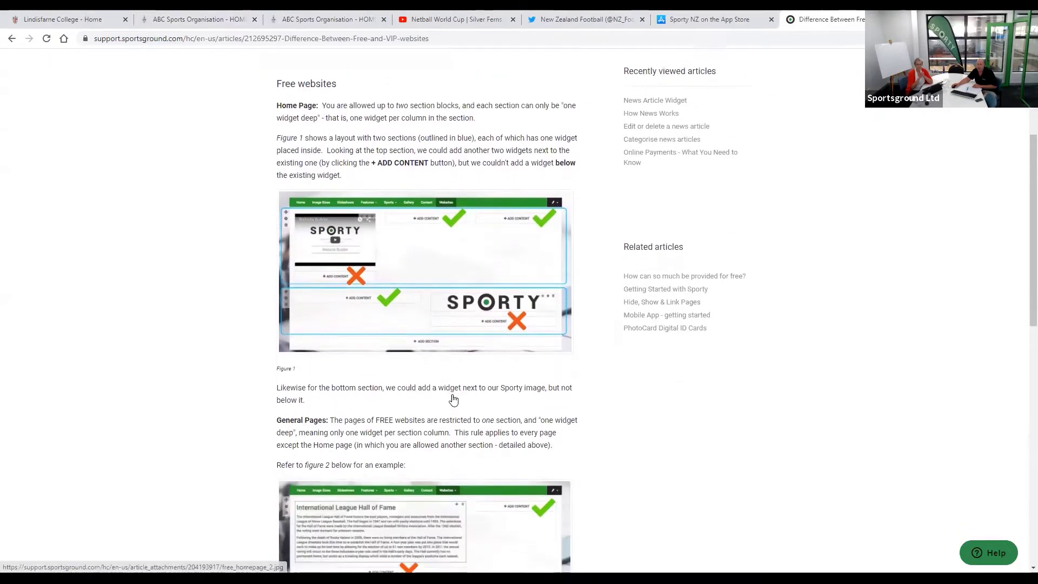
scroll(438, 256, down, 1)
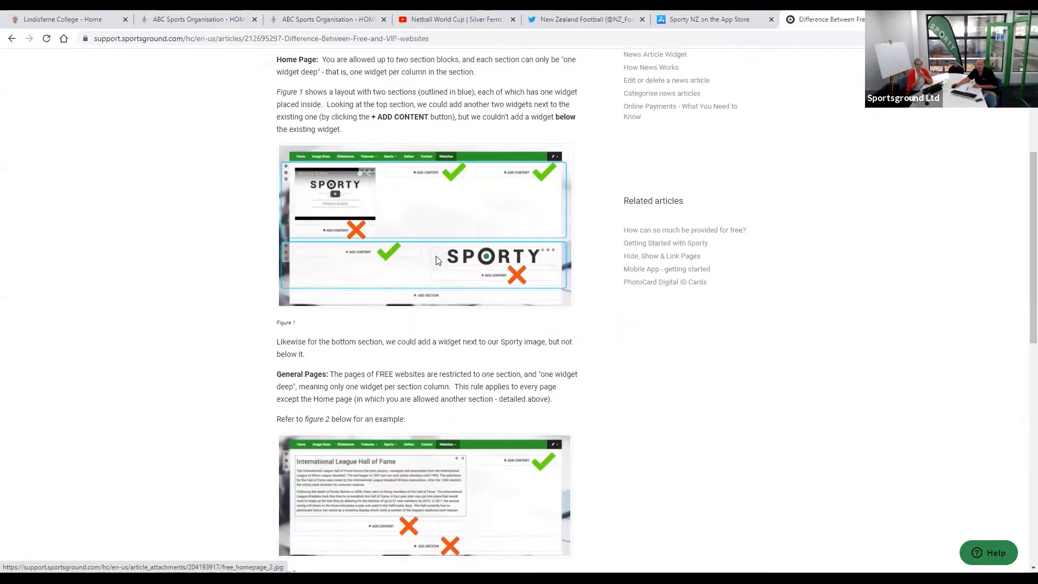
scroll(434, 259, down, 4)
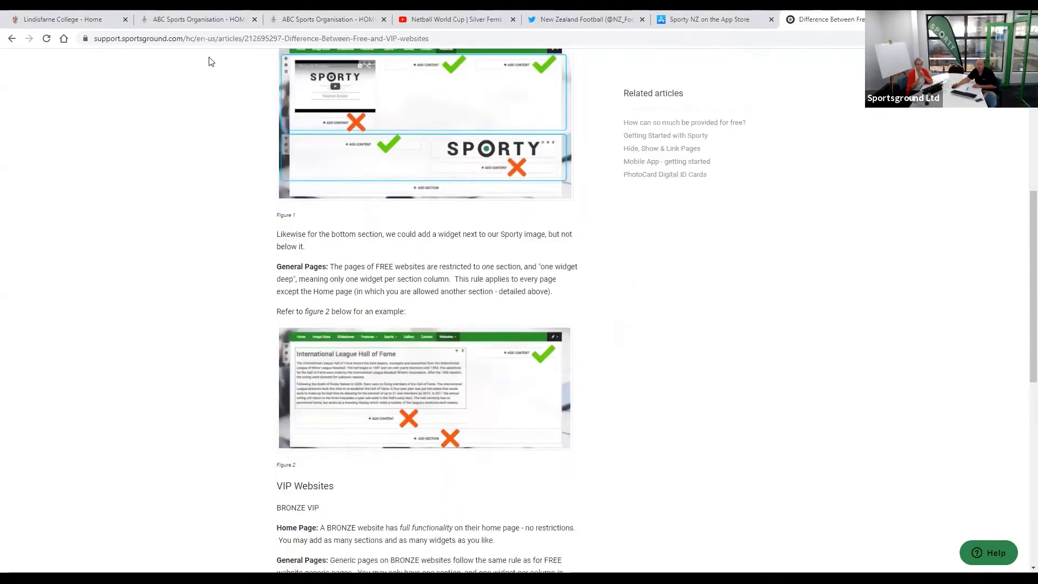
scroll(208, 60, up, 5)
scroll(698, 183, up, 3)
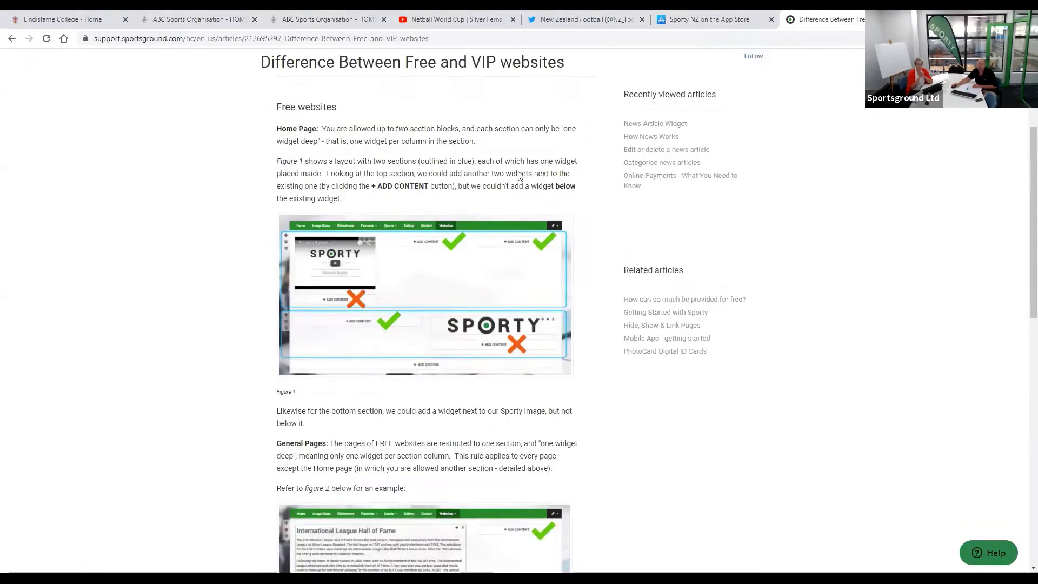
key(ctrl+2)
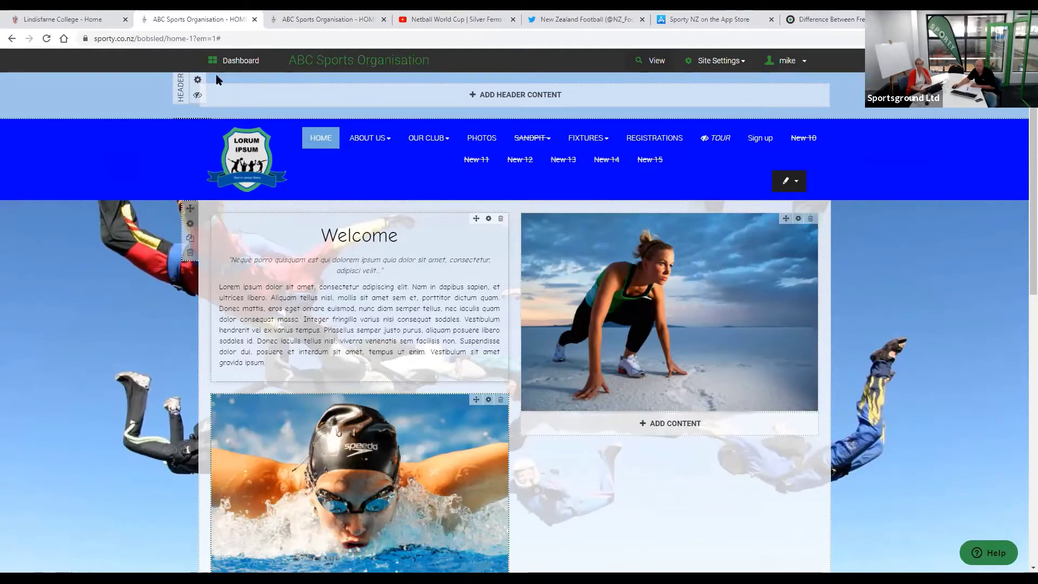
- Open the organisation Dashboard, then its Document and Media Manager
click(246, 62)
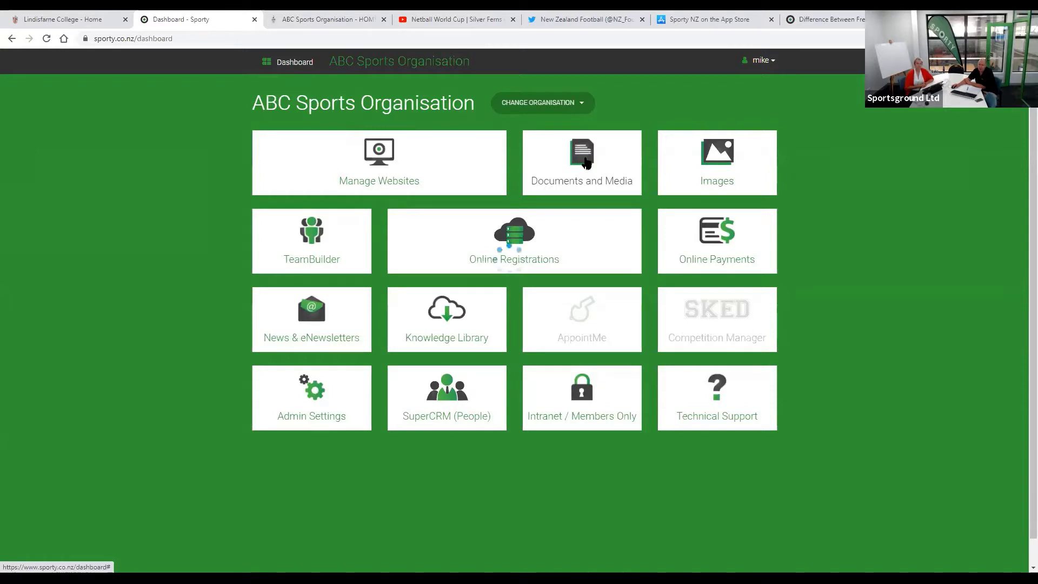
click(587, 162)
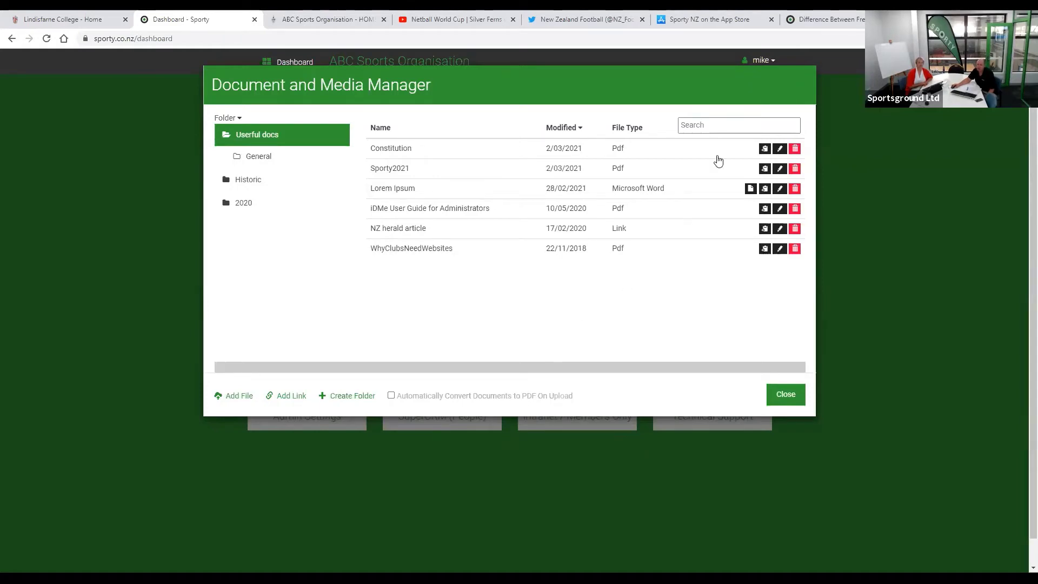
- Leave the Constitution settings unchanged and copy its document download URL
click(780, 150)
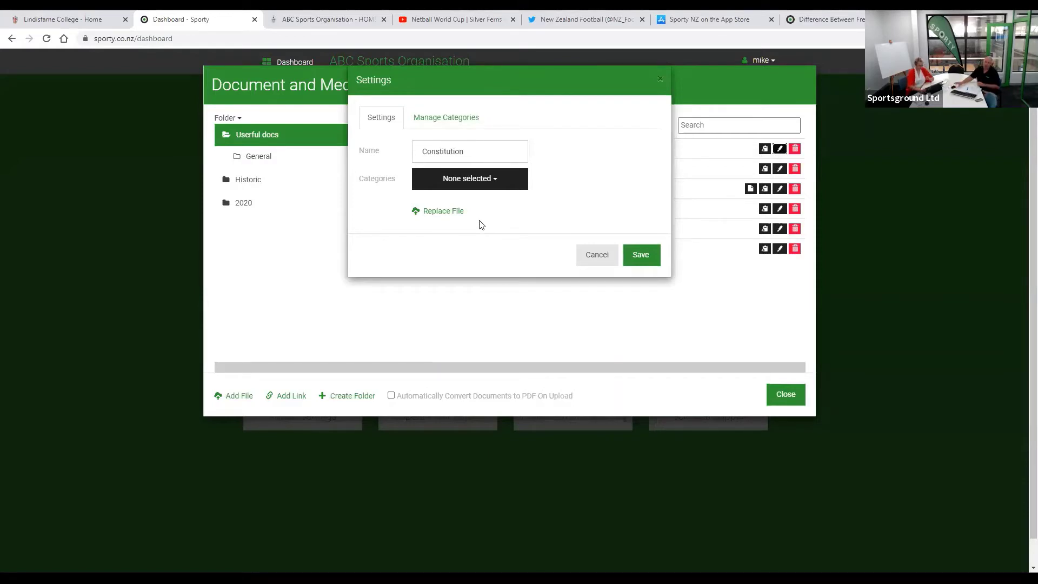
click(598, 254)
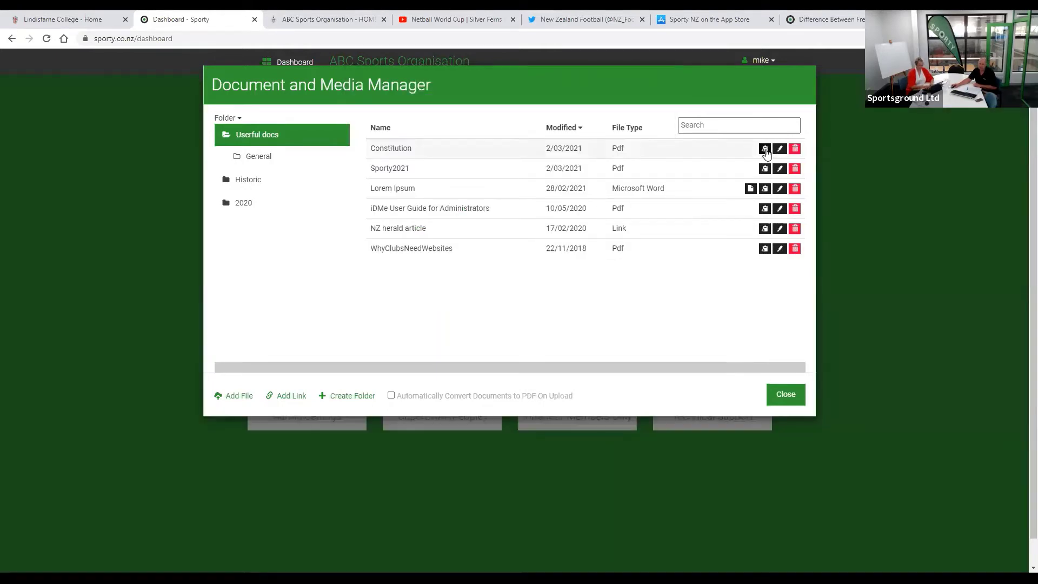
click(765, 149)
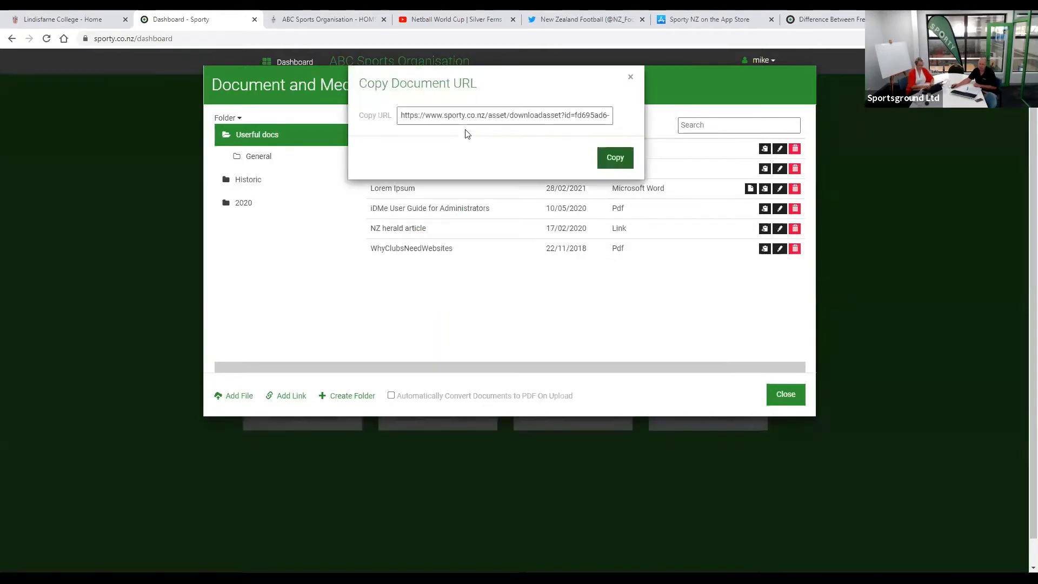
click(614, 161)
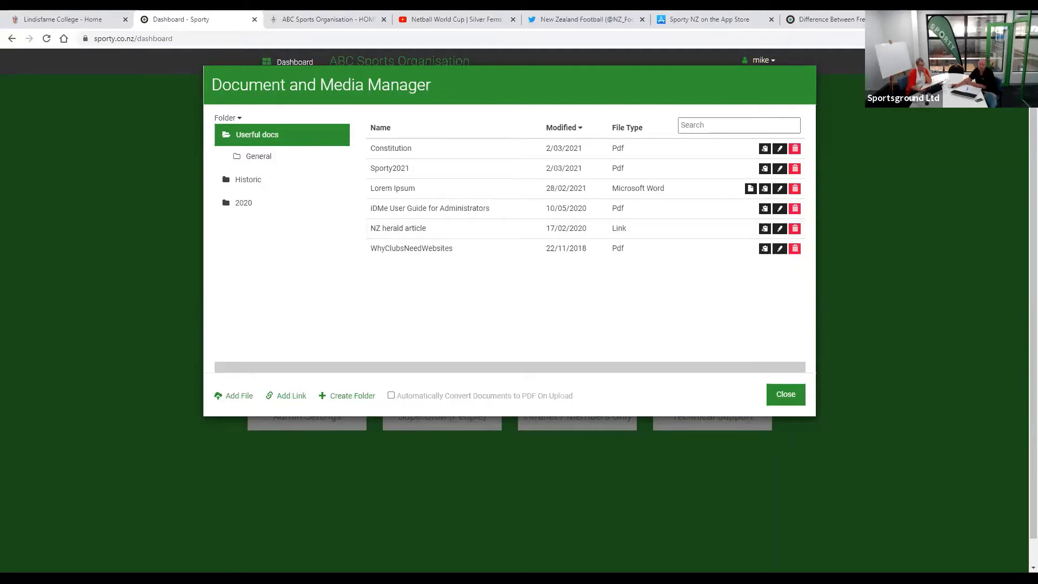
key(ctrl+t)
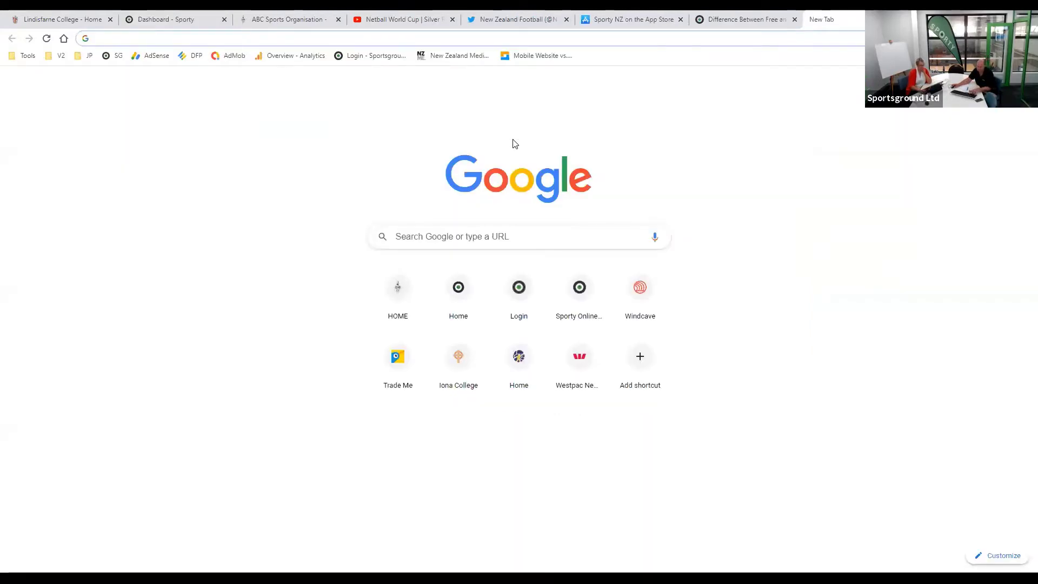
key(ctrl+v)
key(Return)
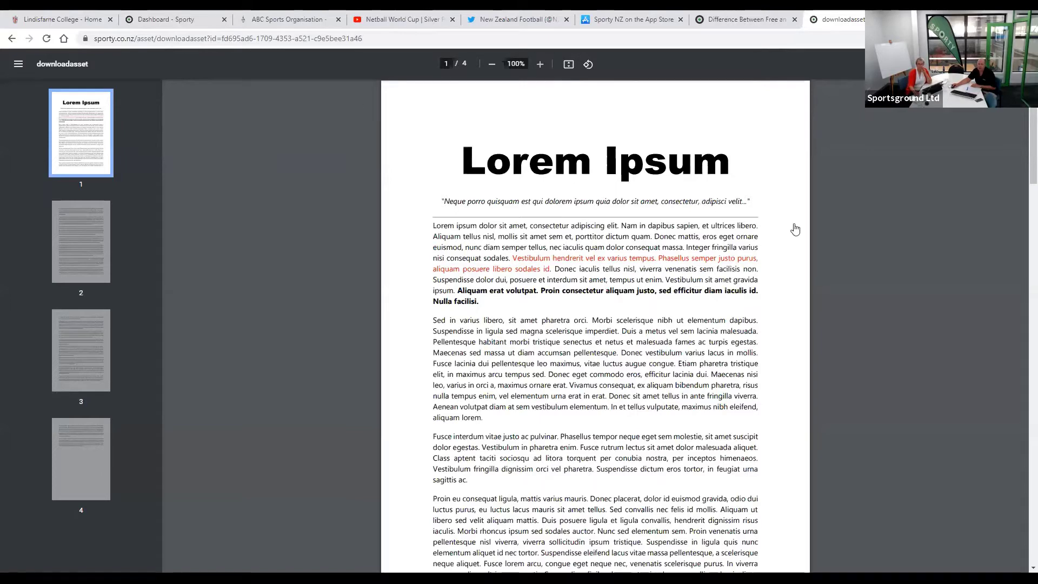
key(ctrl+w)
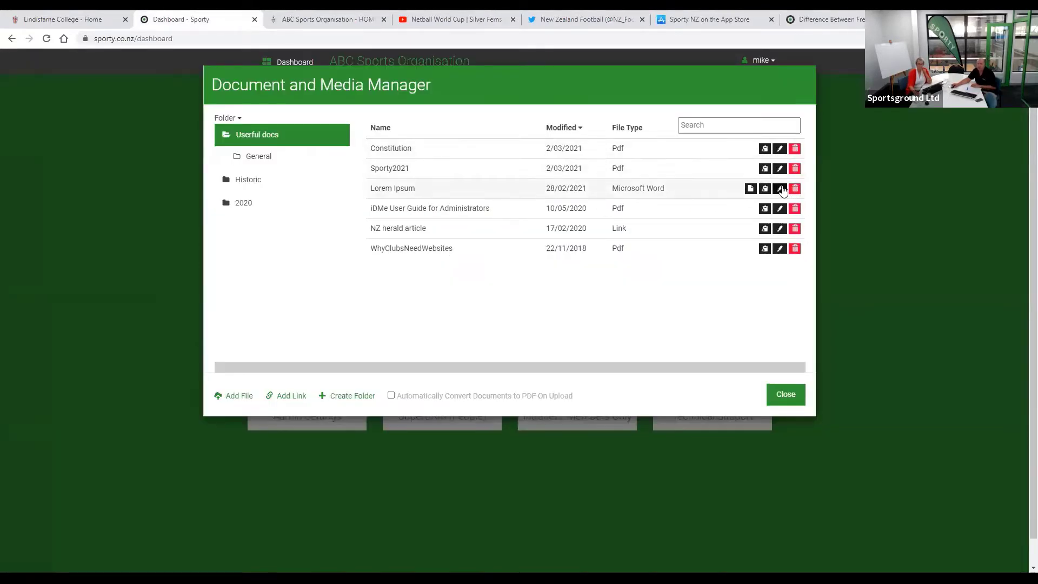
- Cancel the Constitution settings without saving and close the Document and Media Manager
click(779, 148)
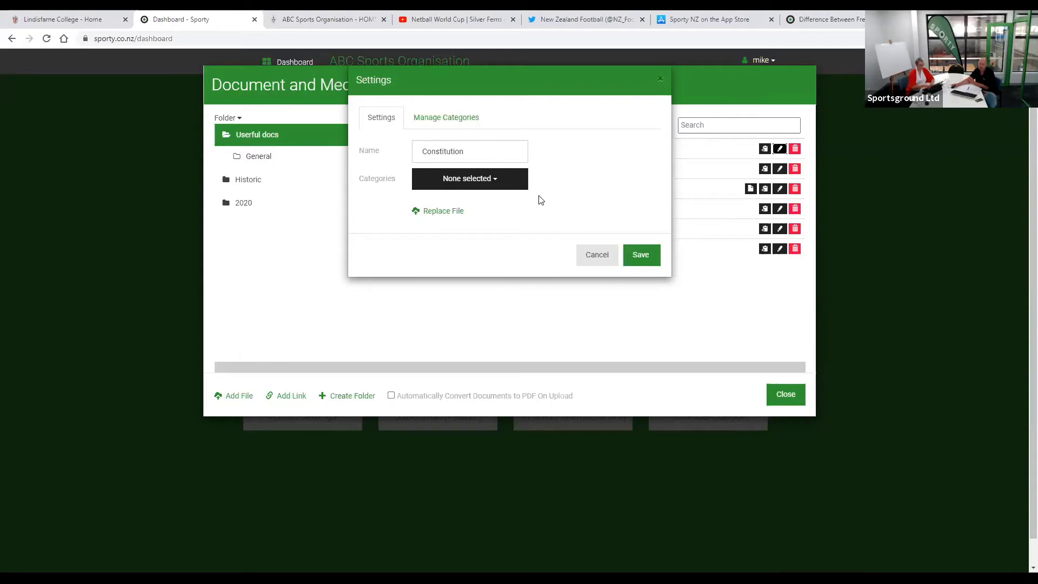
click(595, 254)
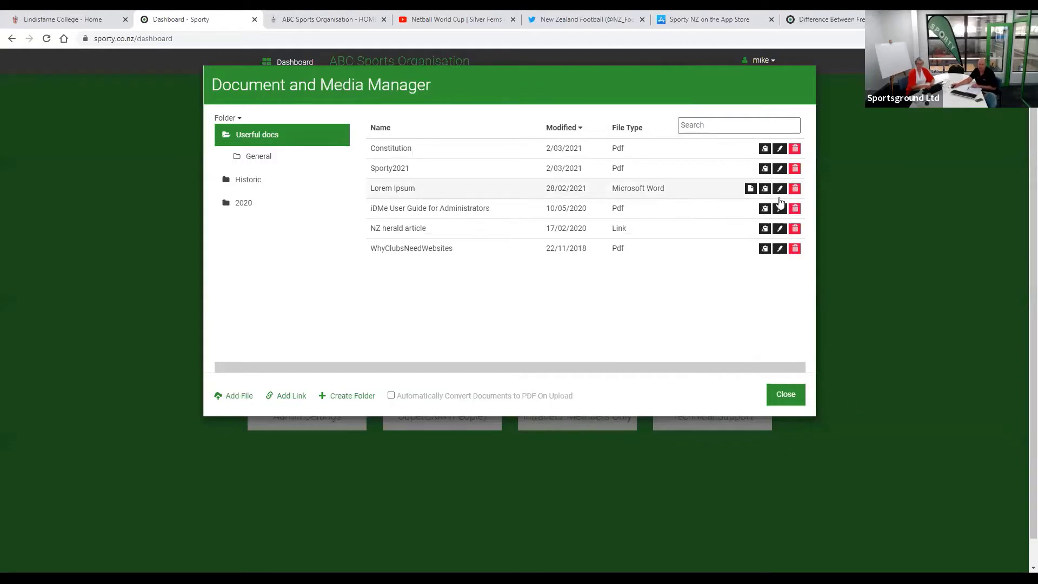
click(785, 398)
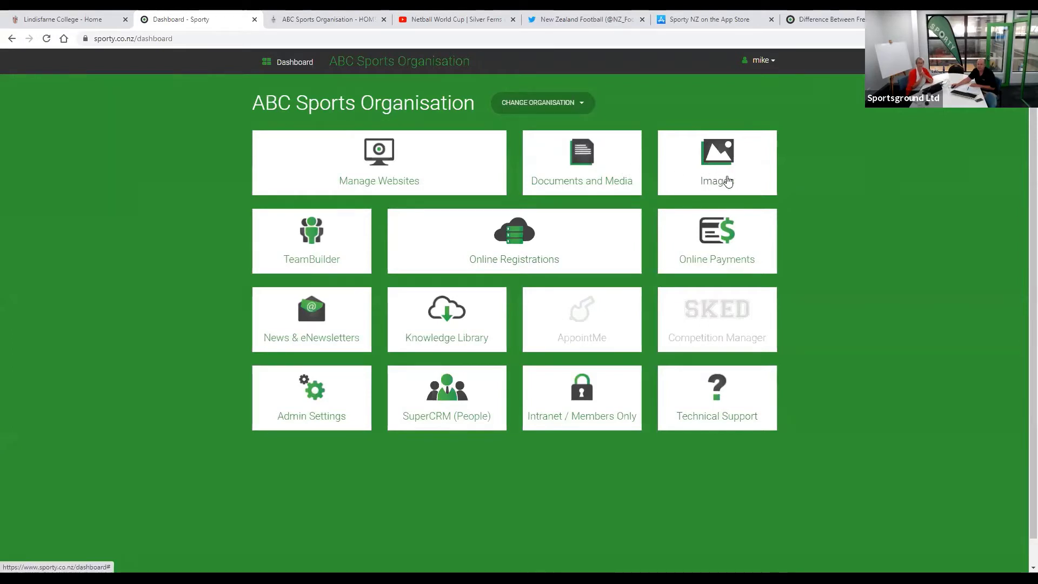
click(728, 180)
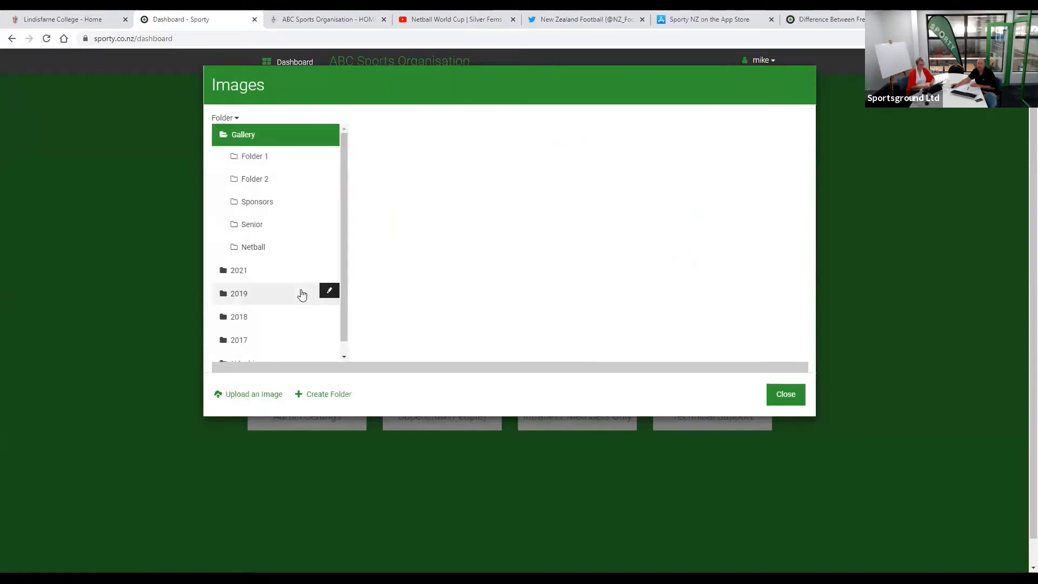
scroll(301, 294, down, 1)
click(260, 264)
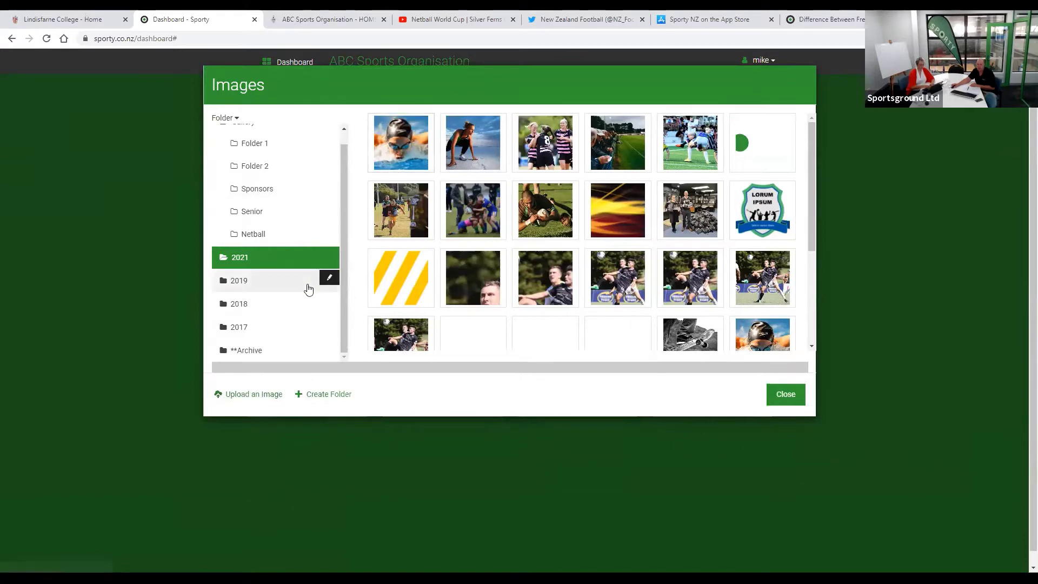
click(329, 256)
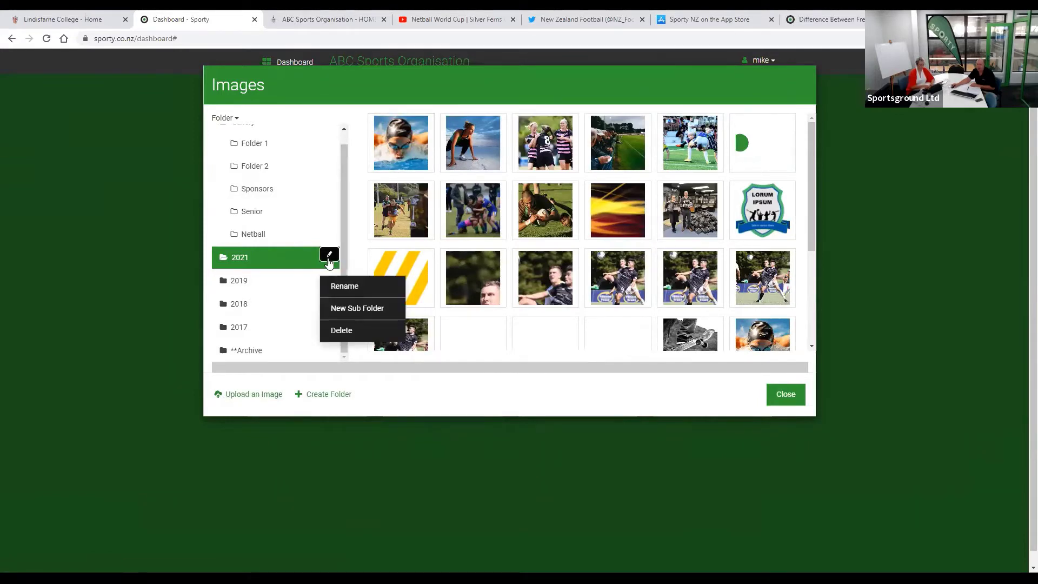
click(462, 404)
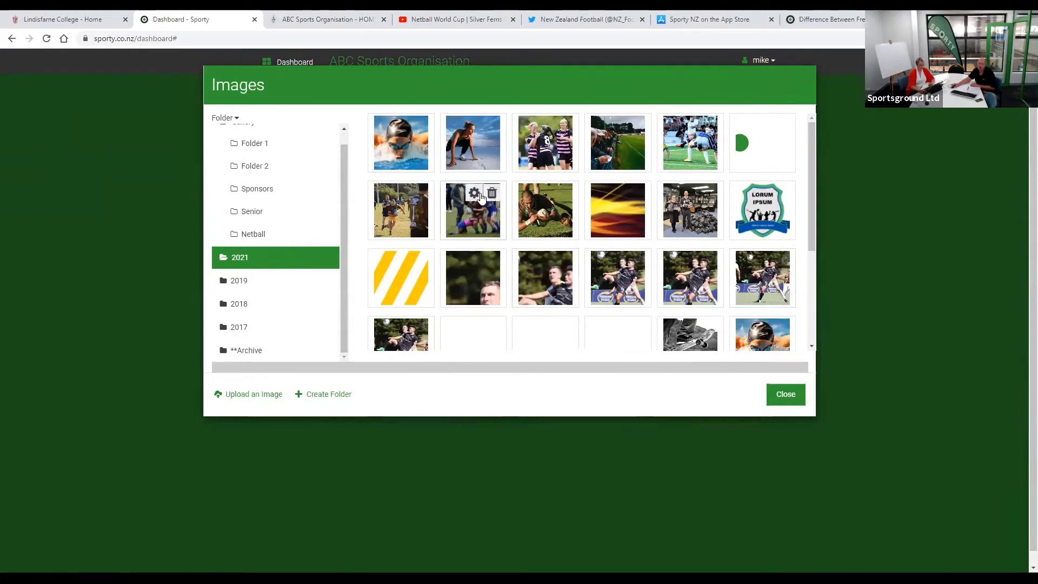
click(475, 194)
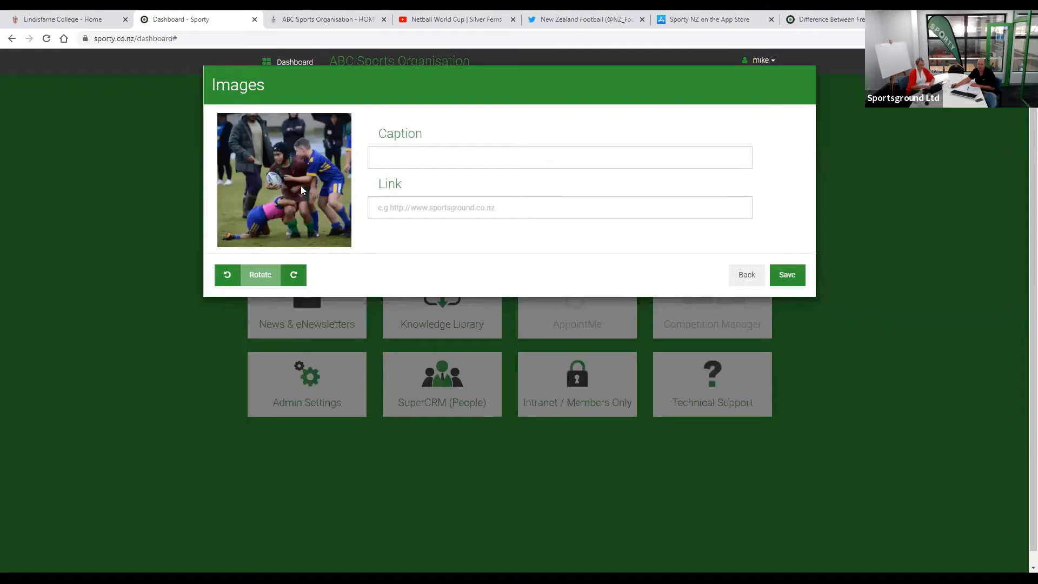
click(749, 277)
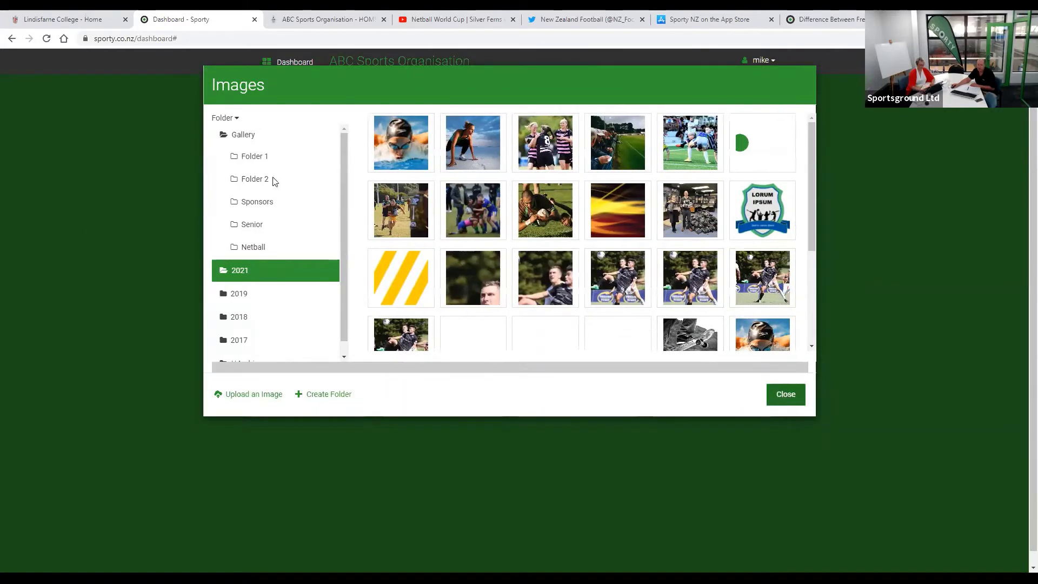
key(Escape)
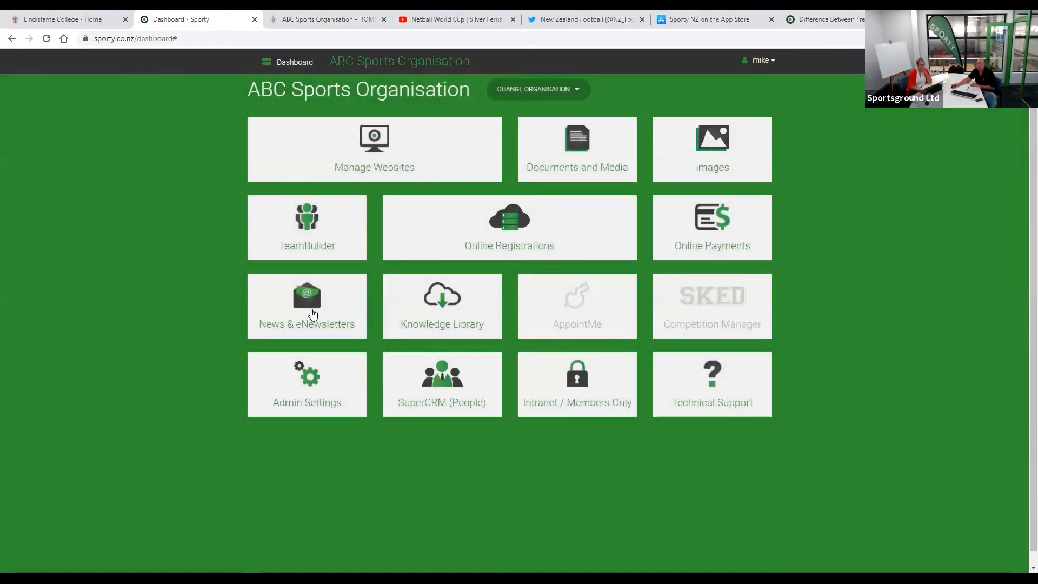
- Add a new news article titled 'Thanks for your time'
click(312, 314)
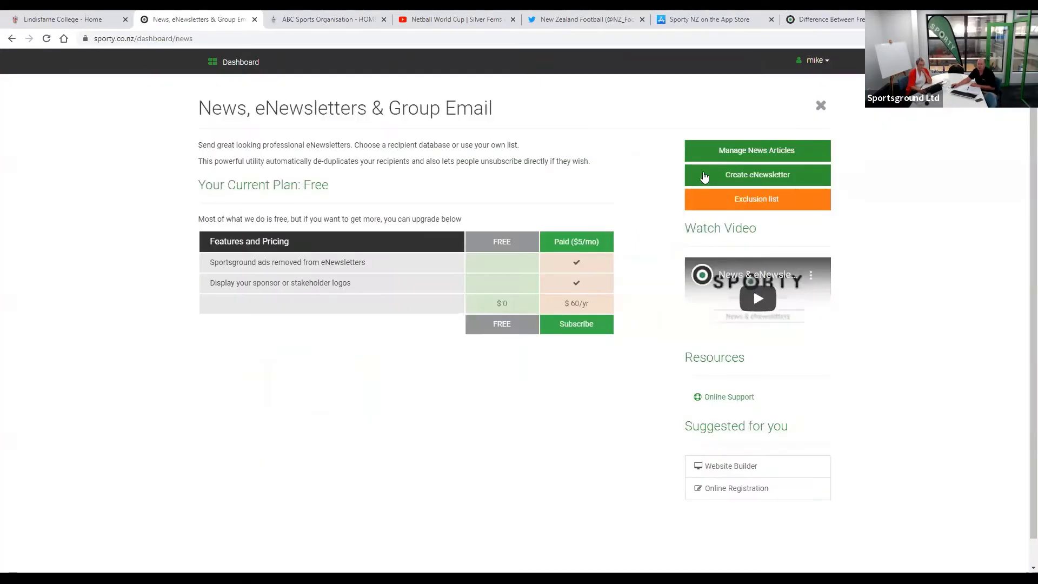
click(741, 155)
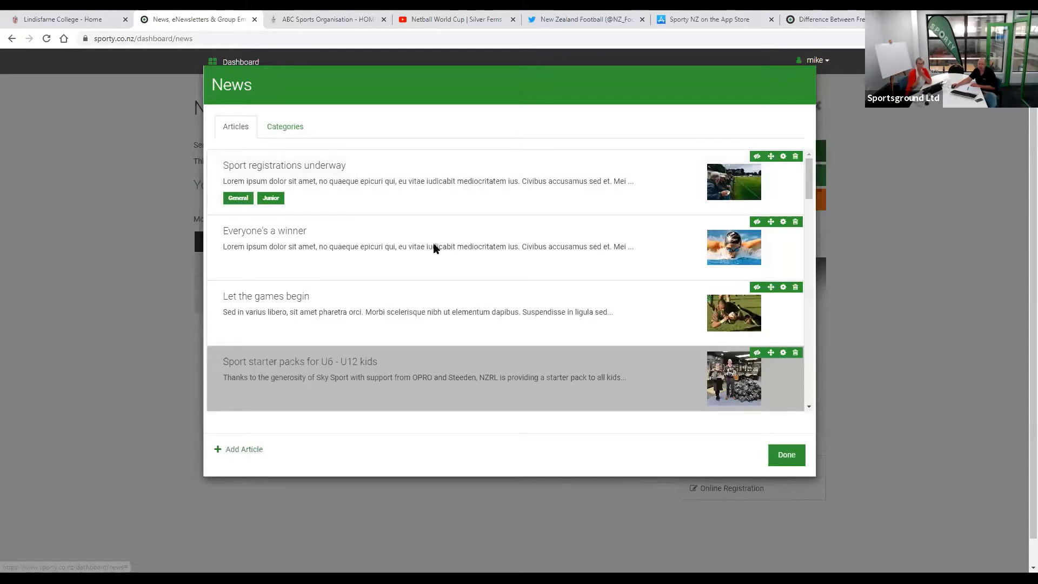
click(233, 452)
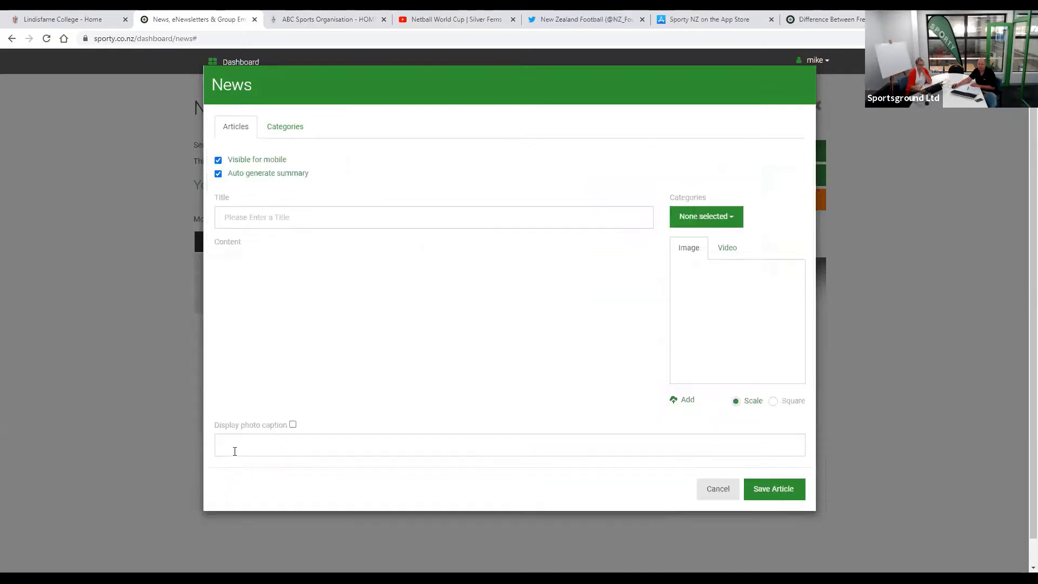
click(282, 217)
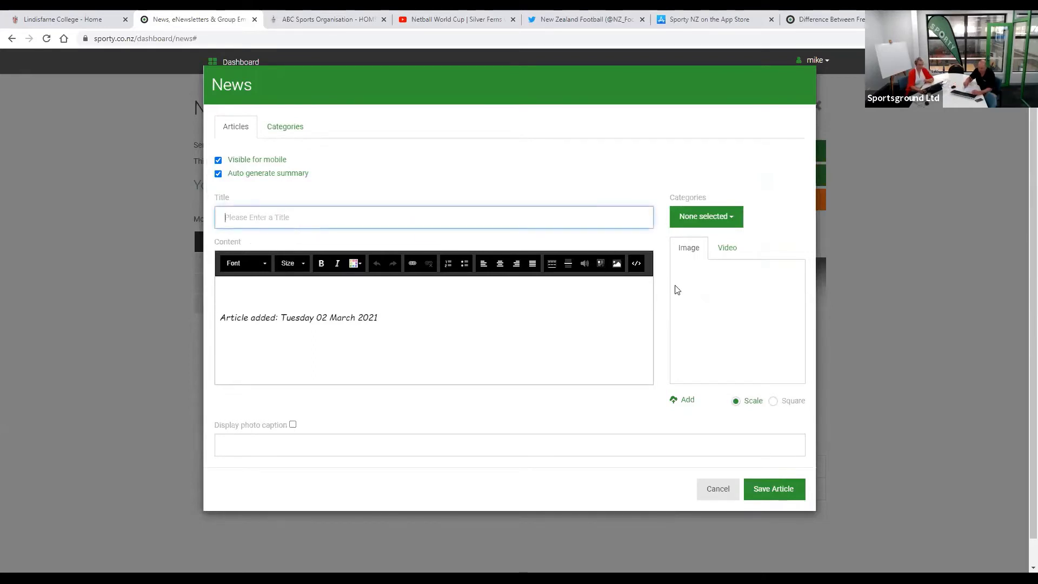
text(Th)
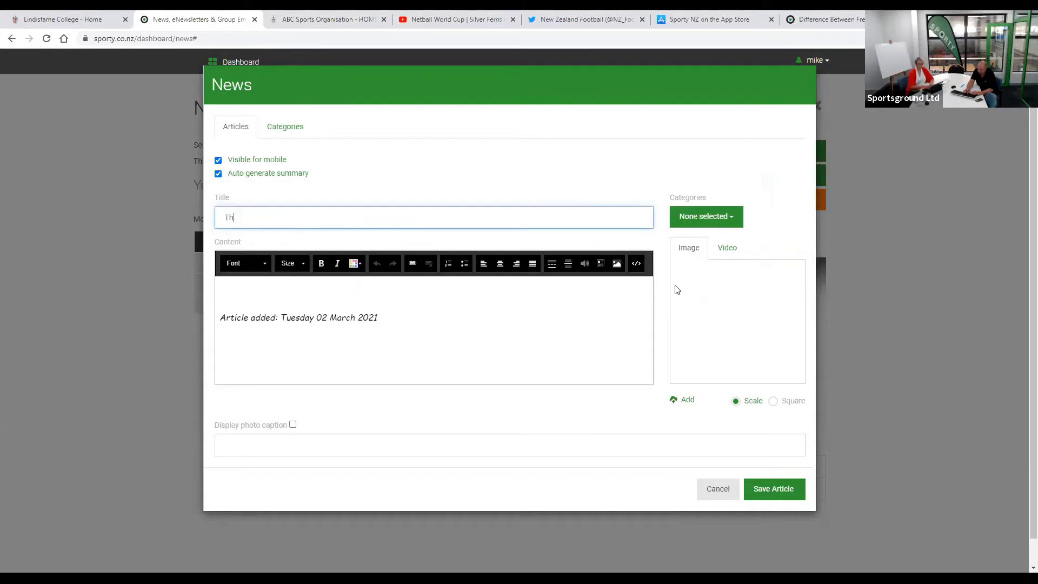
text(anks fro)
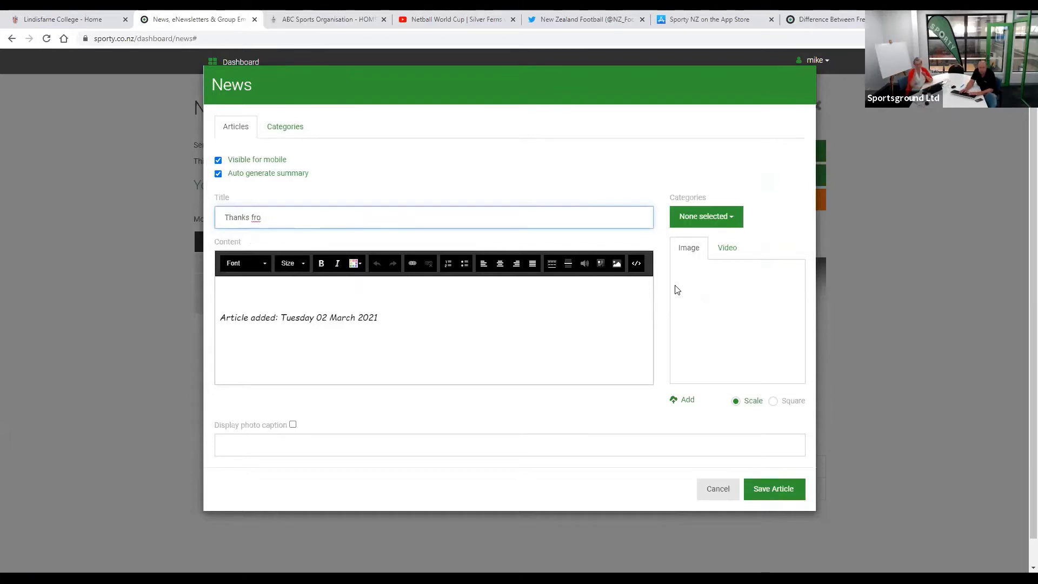
key(BackSpace)
key(BackSpace)
text(or y)
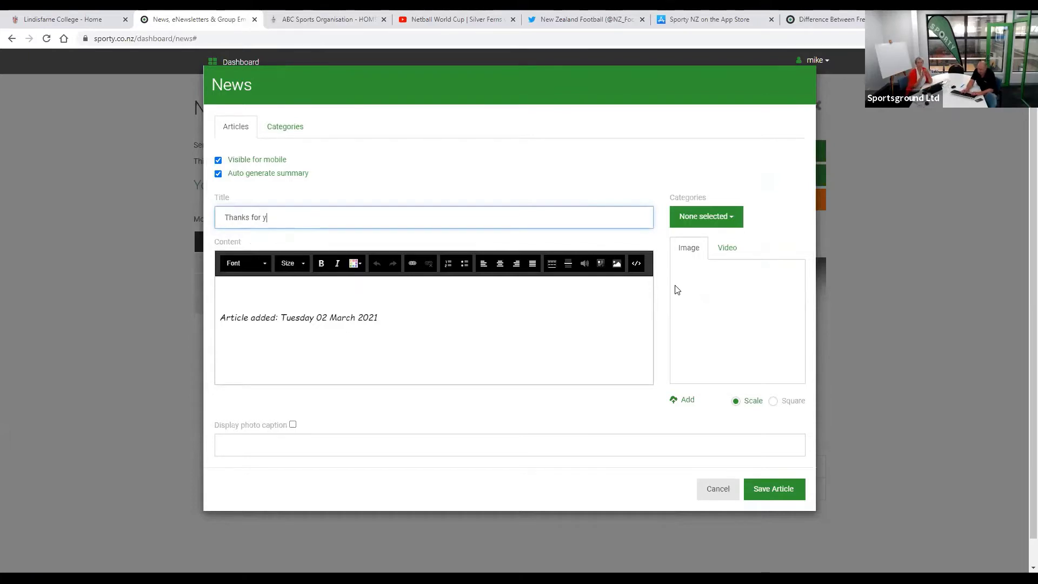
text(our time)
key(Tab)
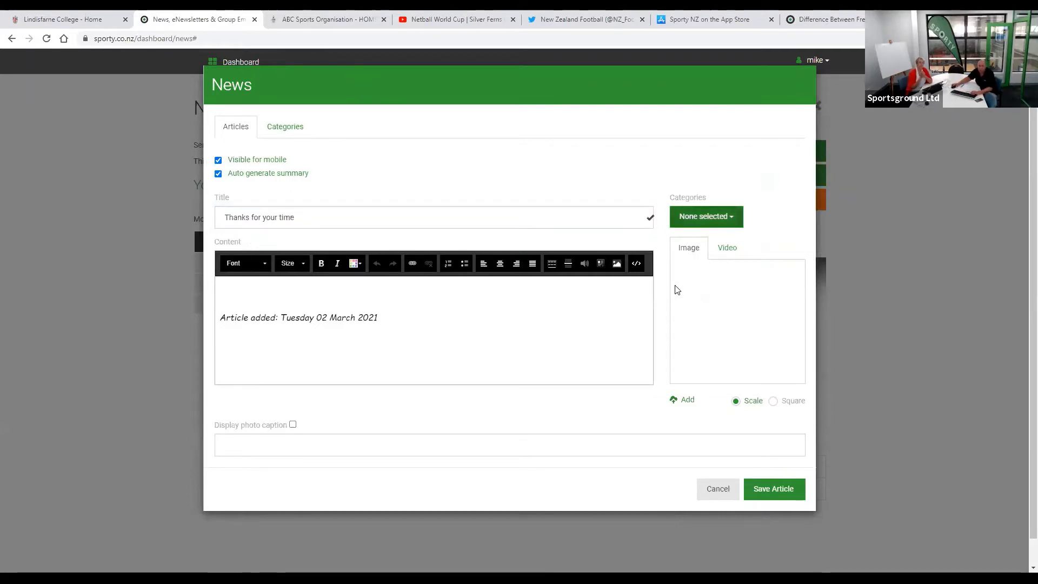
- Replace the article body's default date line with placeholder text
click(603, 341)
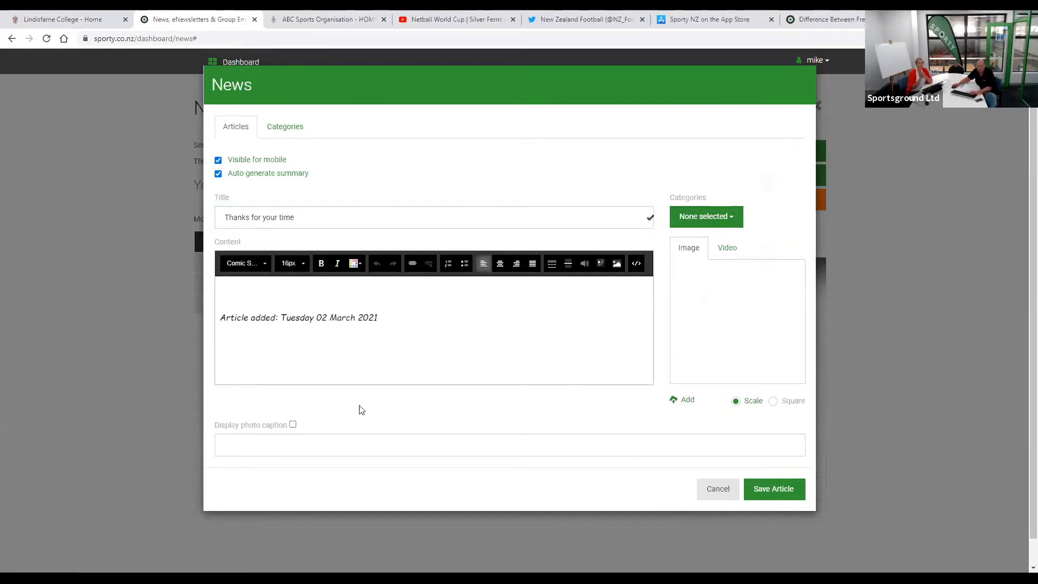
drag(394, 316, 219, 323)
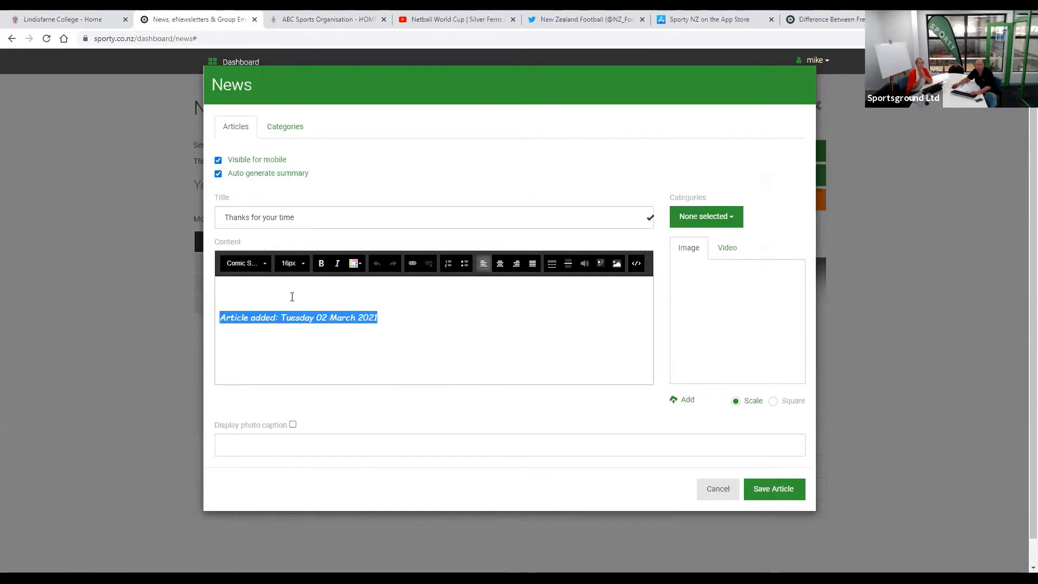
click(292, 295)
drag(396, 308, 210, 266)
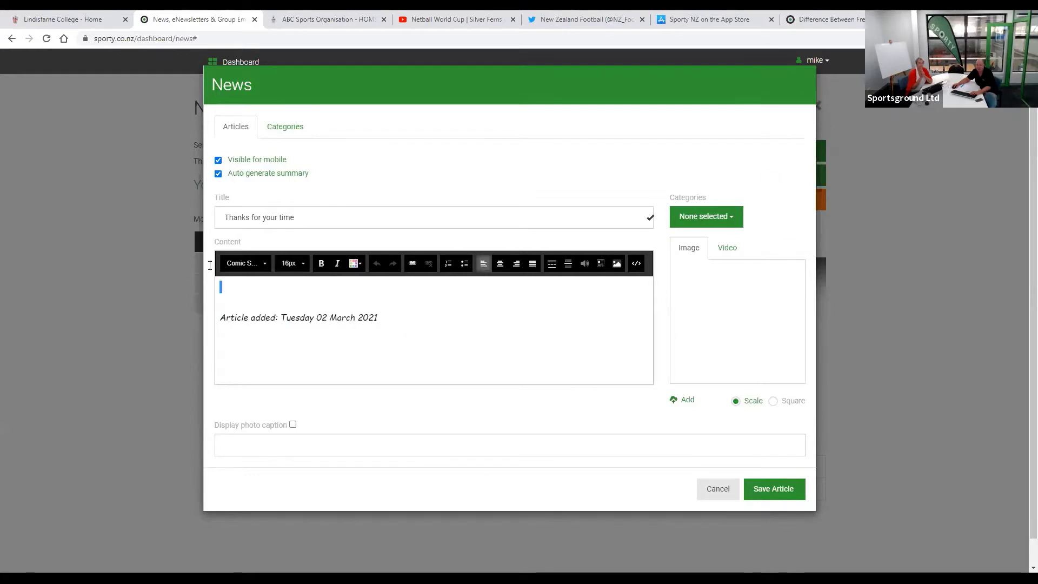
key(ctrl+a)
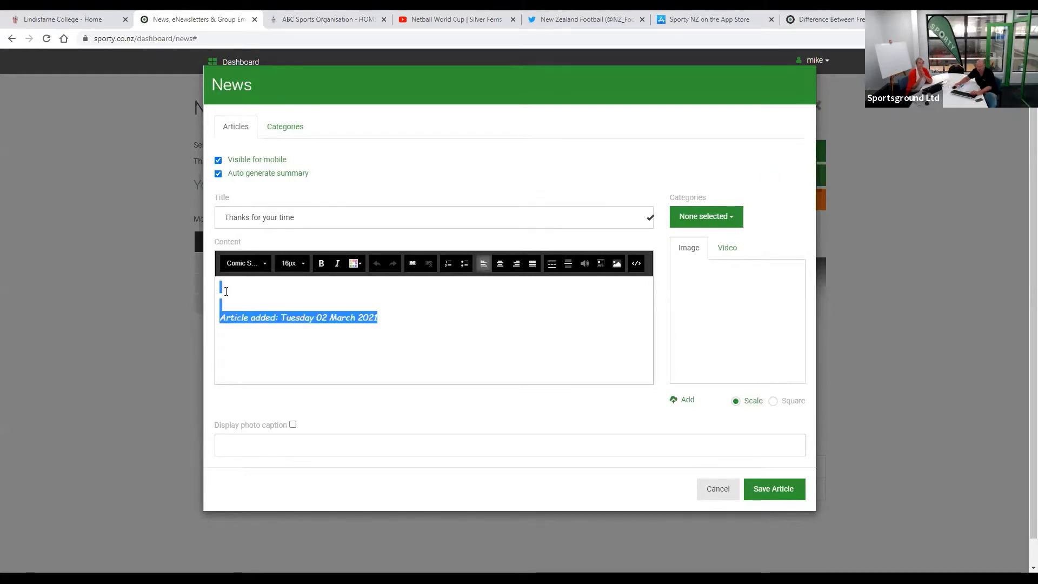
key(Delete)
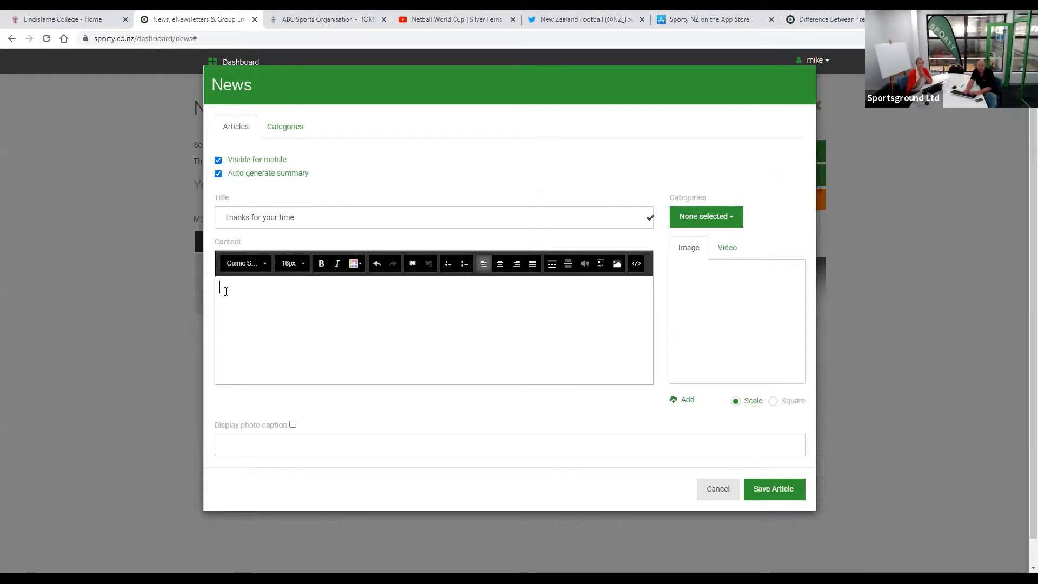
text(i;py;p oa8 o'asydf 'po9sad asdosdo )
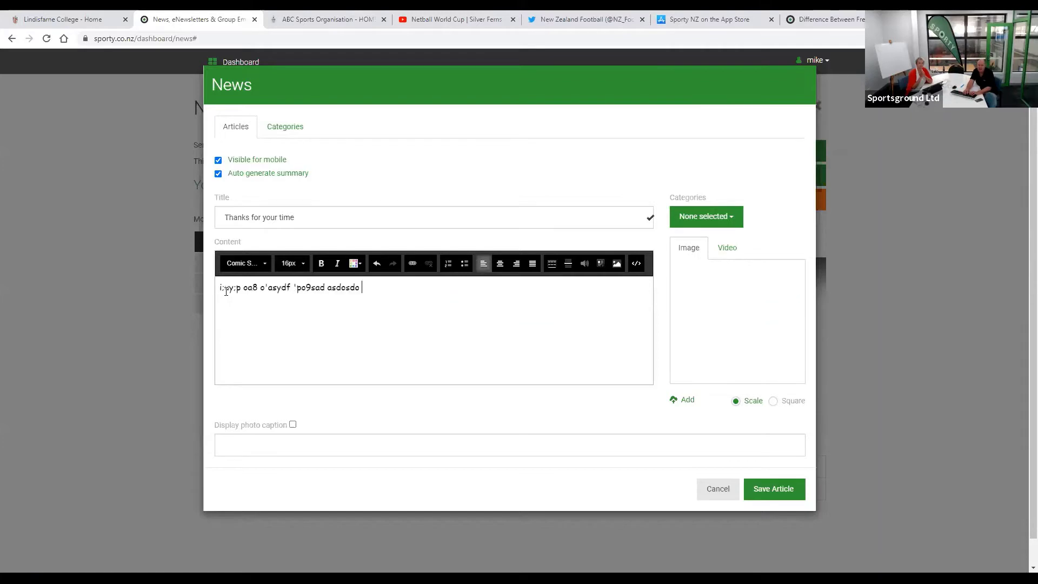
text(cvioasd v\  asdv sa dv  sdv sda v)
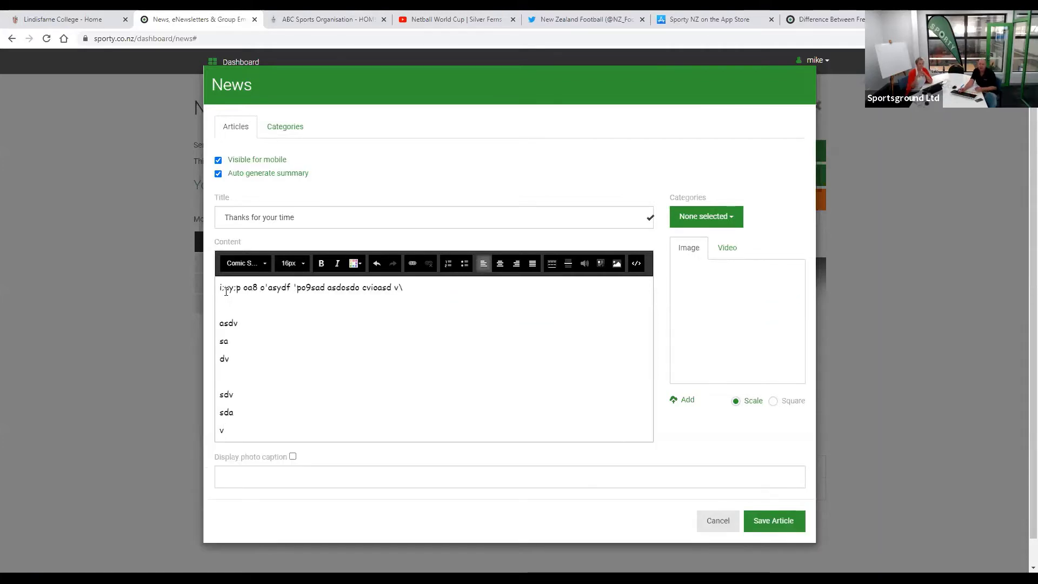
key(BackSpace)
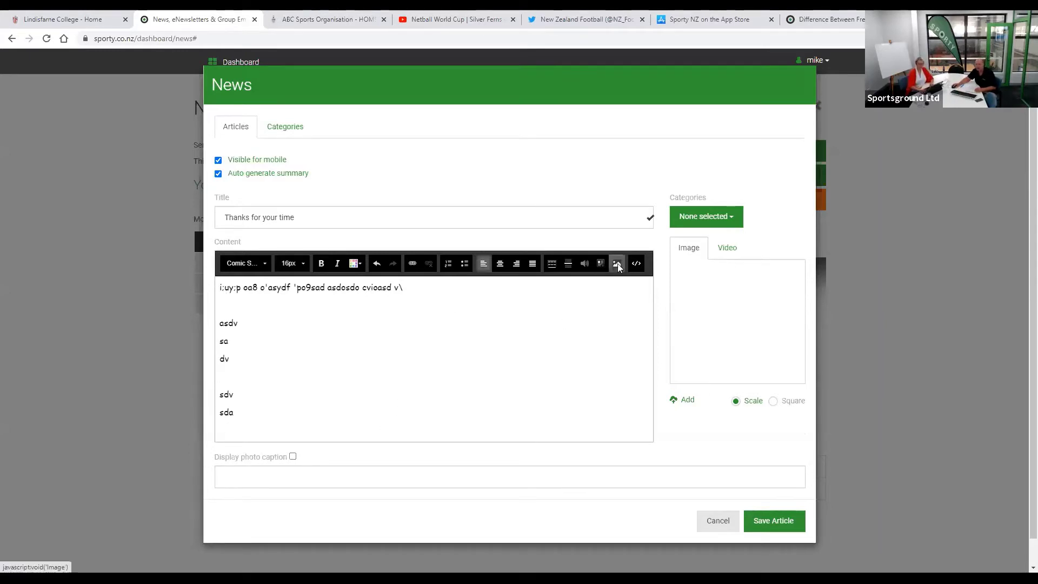
- Attach a netball photo from the 2021 folder, hide its caption, and save the article
click(687, 400)
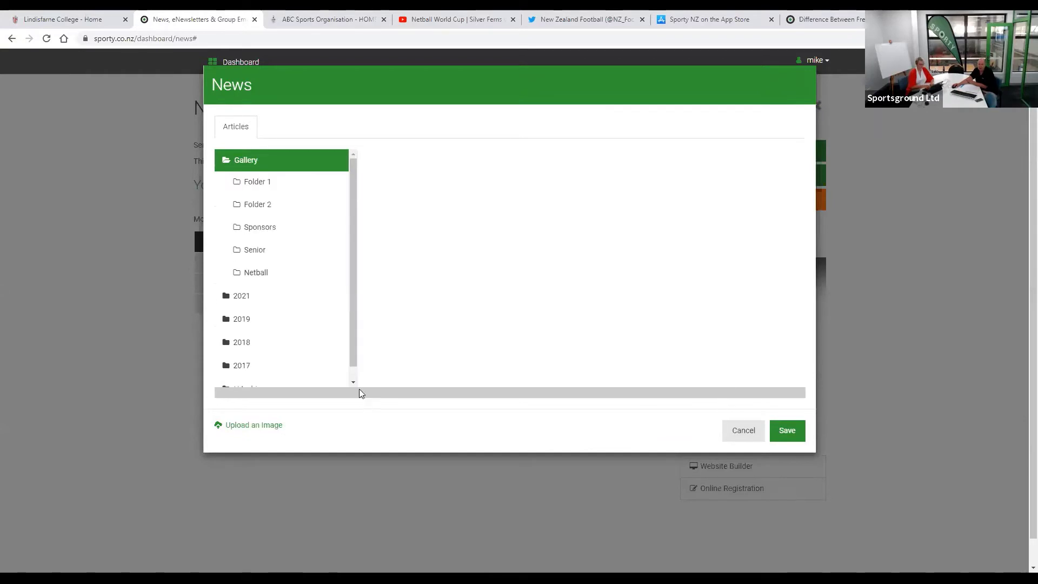
click(273, 297)
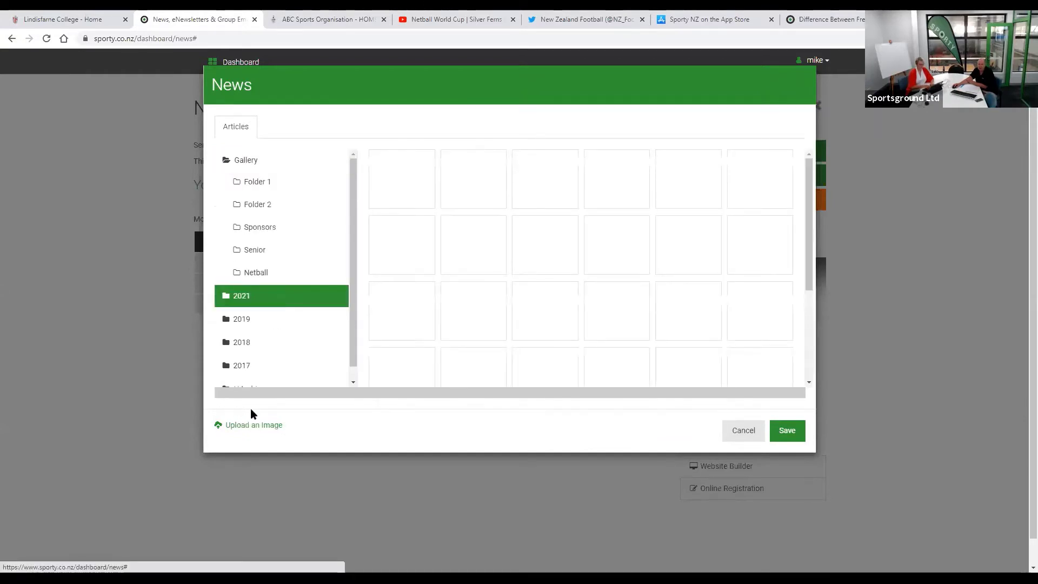
click(409, 181)
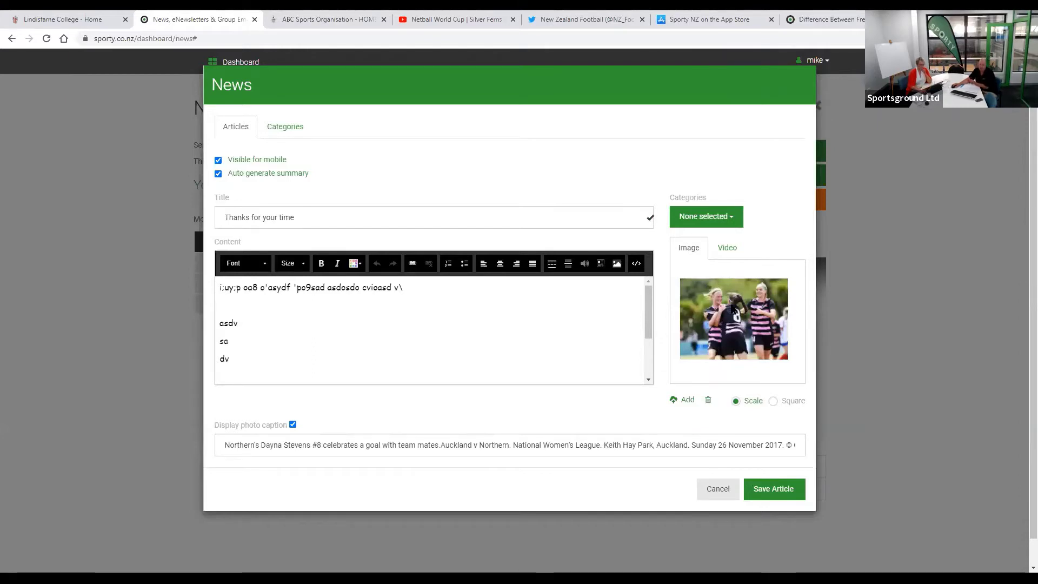
click(285, 426)
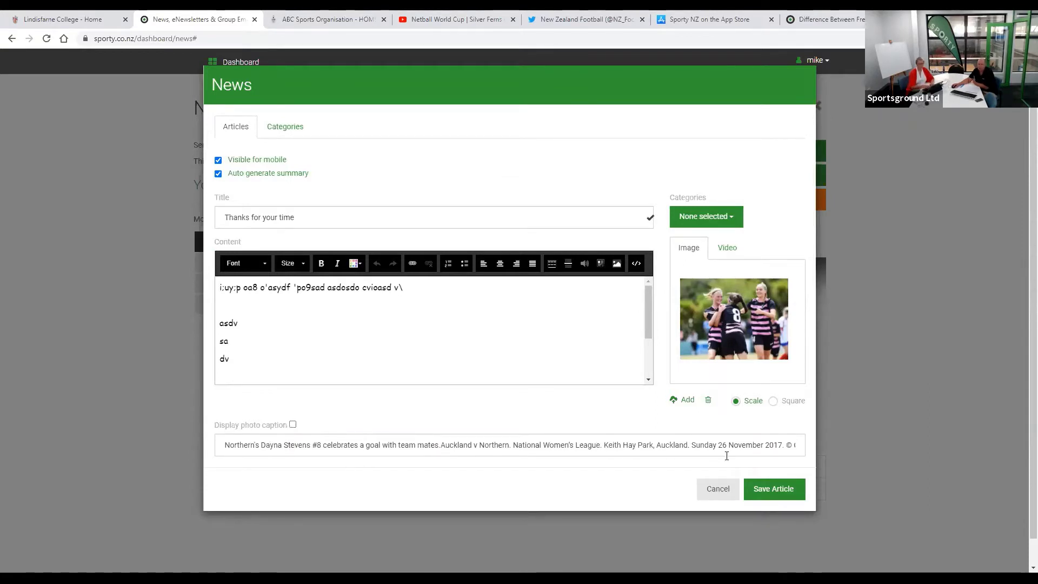
click(780, 486)
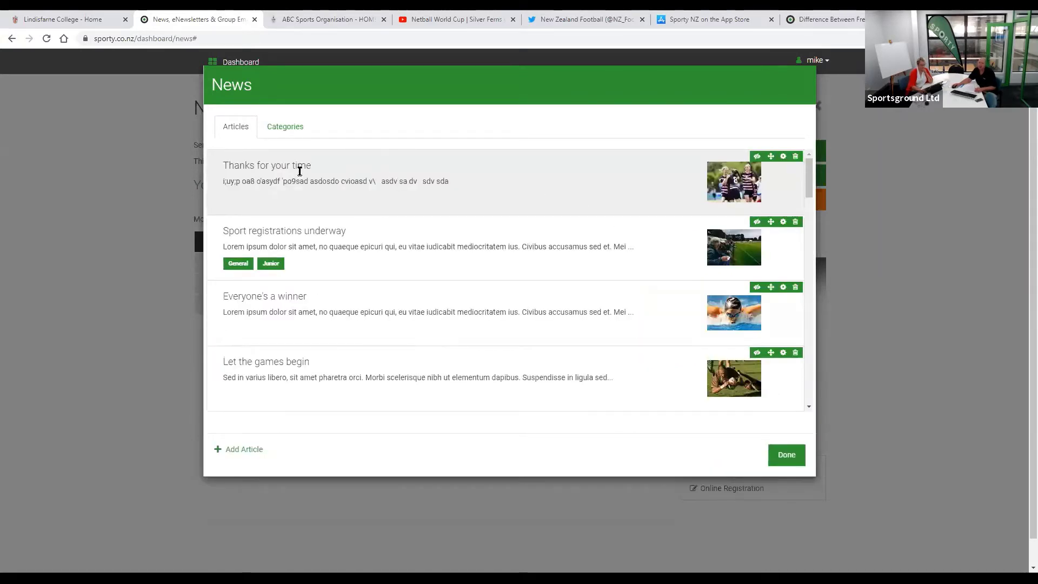
- Delete 'Thanks for your time' and move 'Sport registrations underway' below 'Everyone's a winner'
click(281, 130)
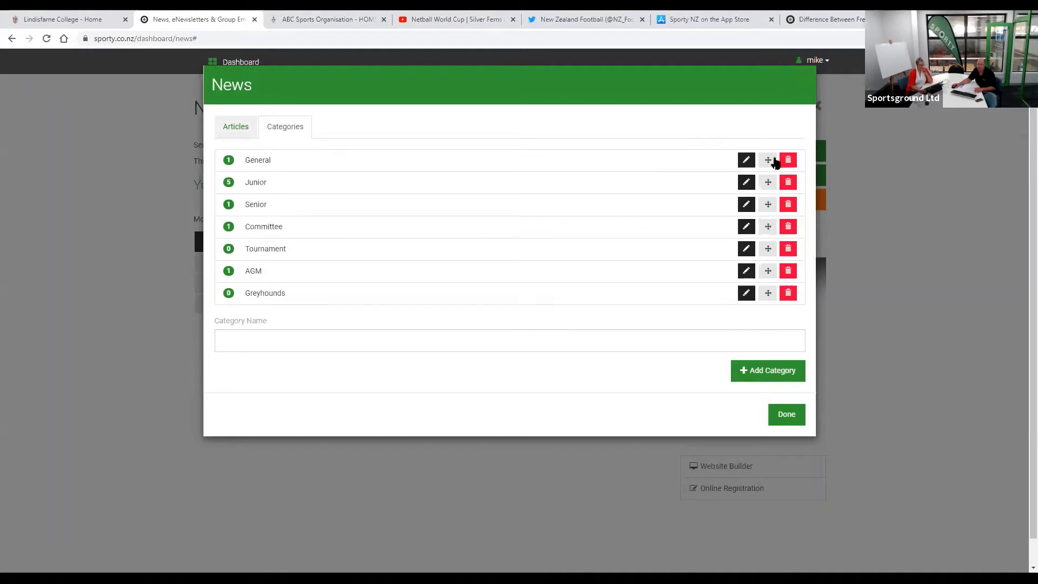
click(236, 127)
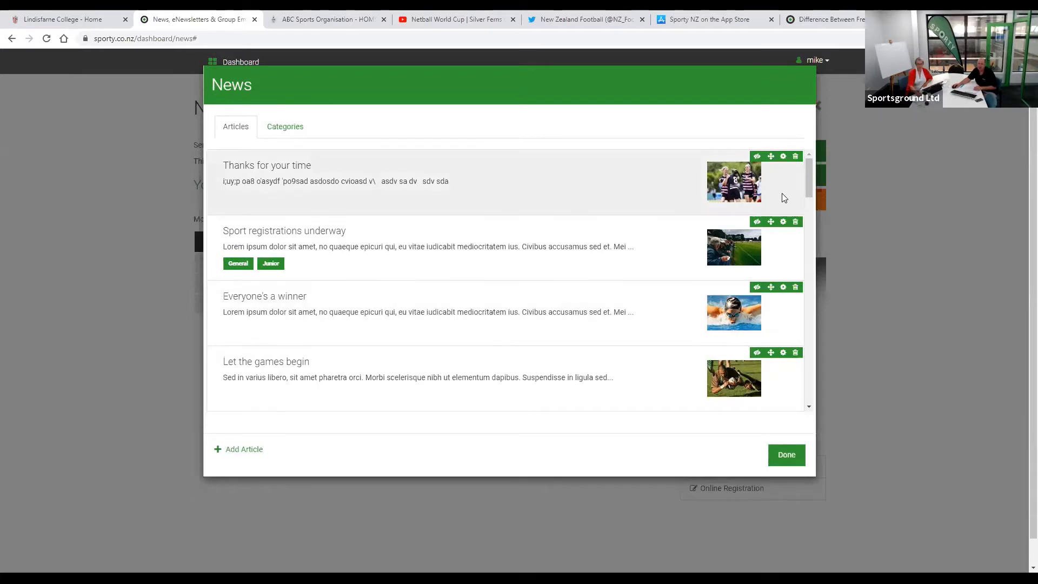
click(796, 157)
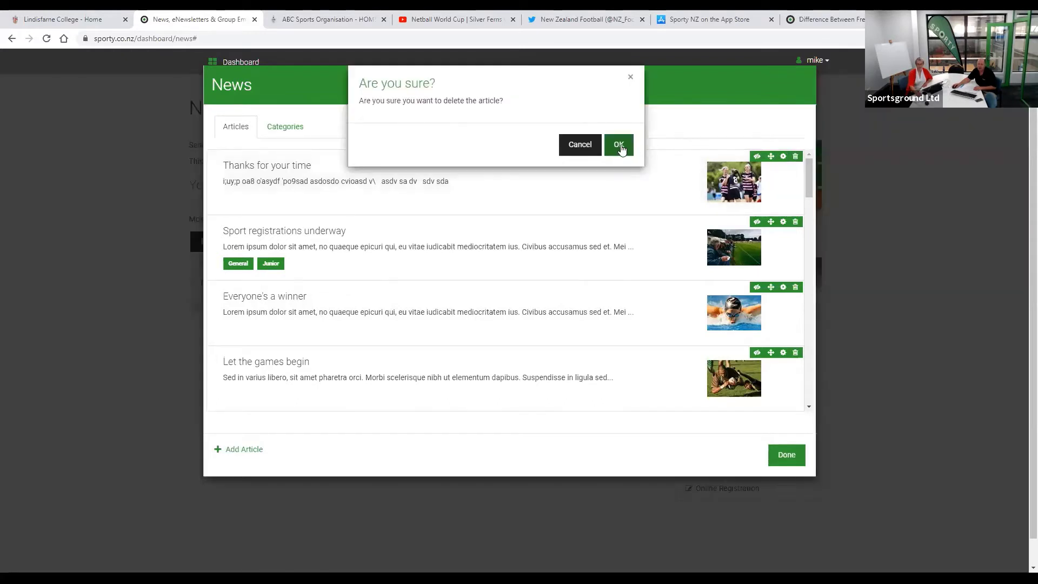
key(Return)
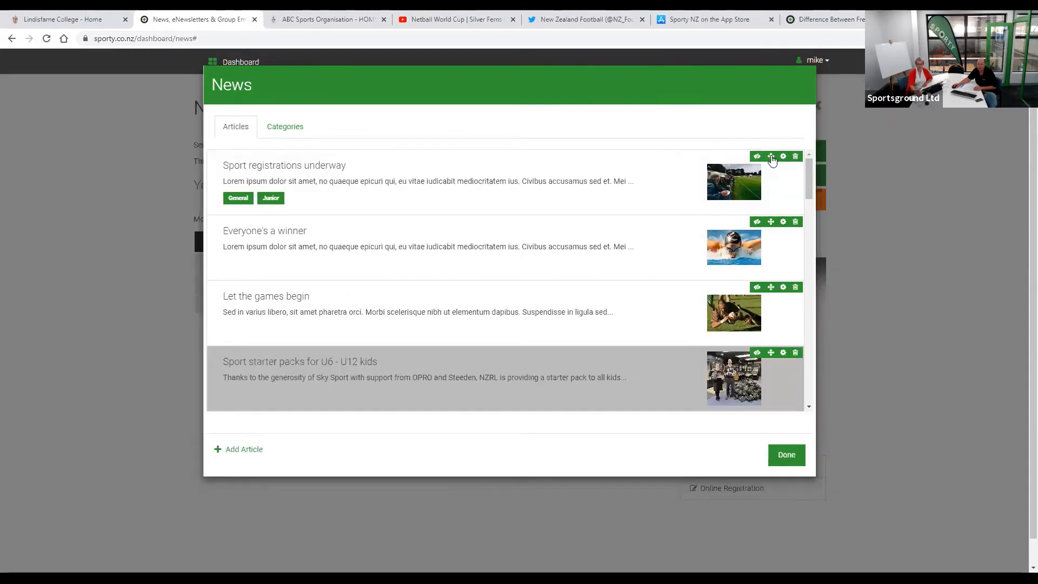
drag(771, 158, 773, 238)
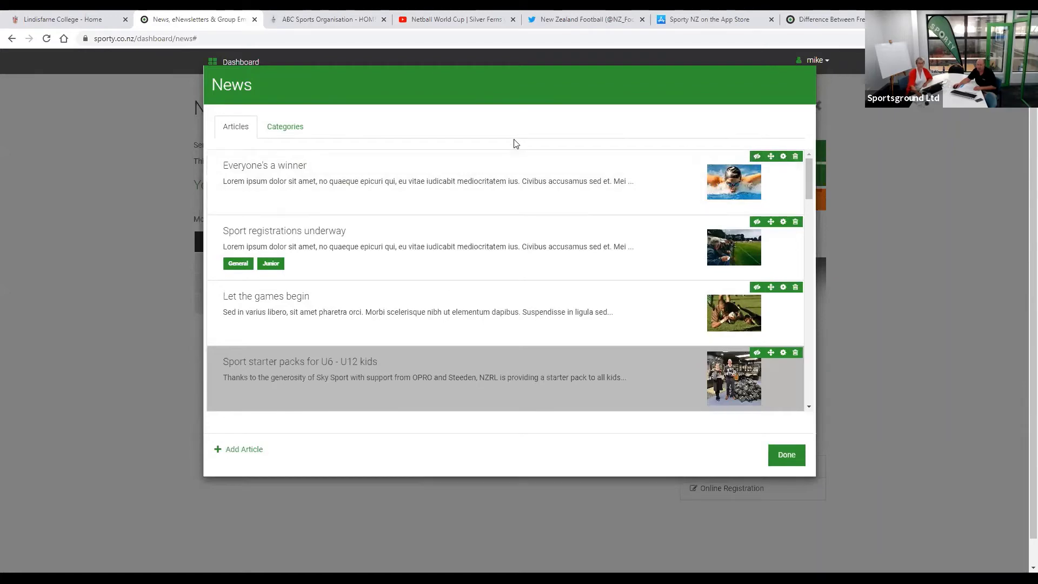
- Close the News dialog with Done and go back to the Dashboard
click(786, 456)
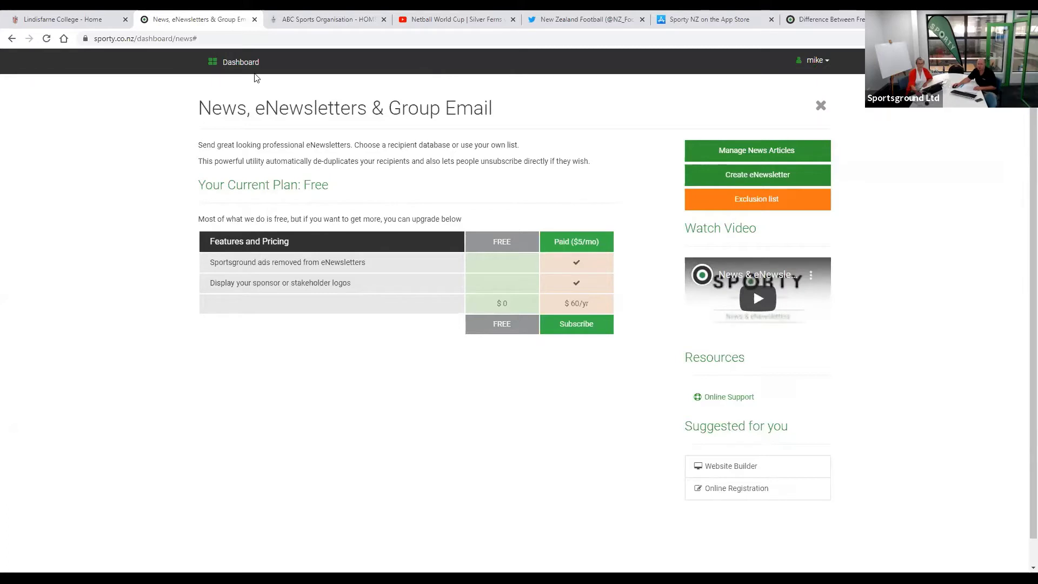
click(241, 65)
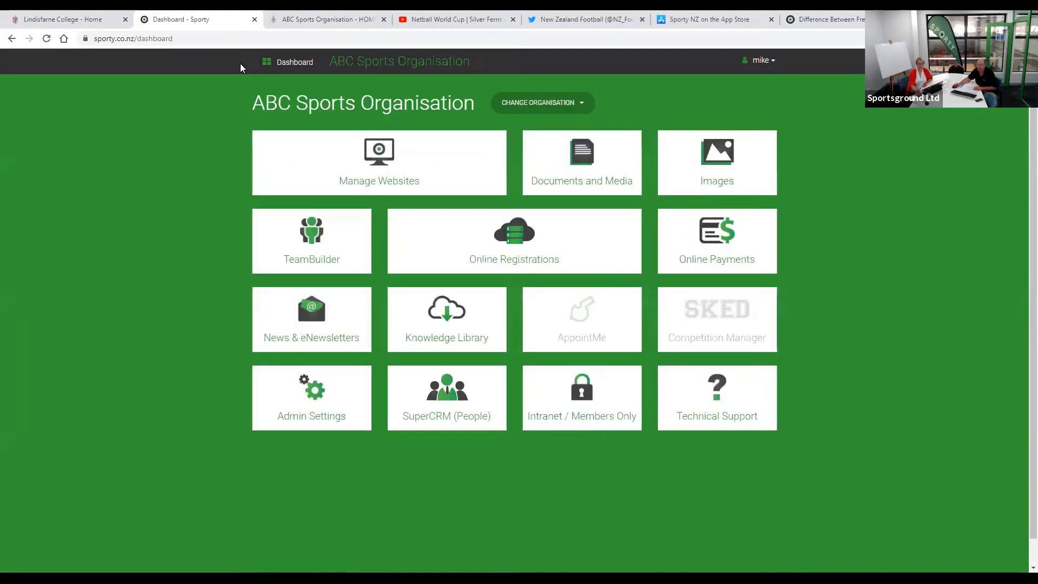
- Open the main website in the editor and delete the swimmer photo
click(372, 176)
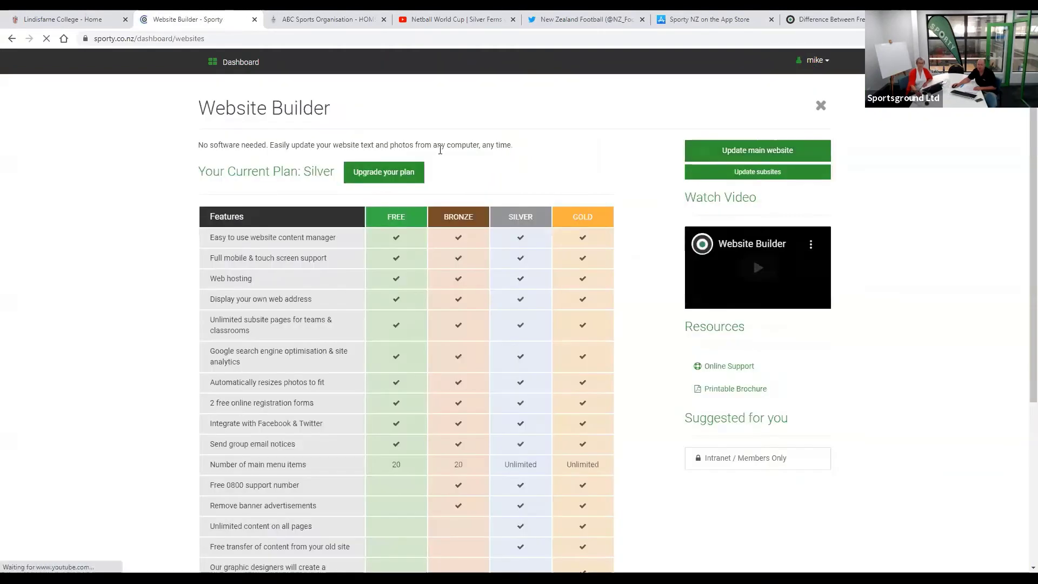
click(773, 148)
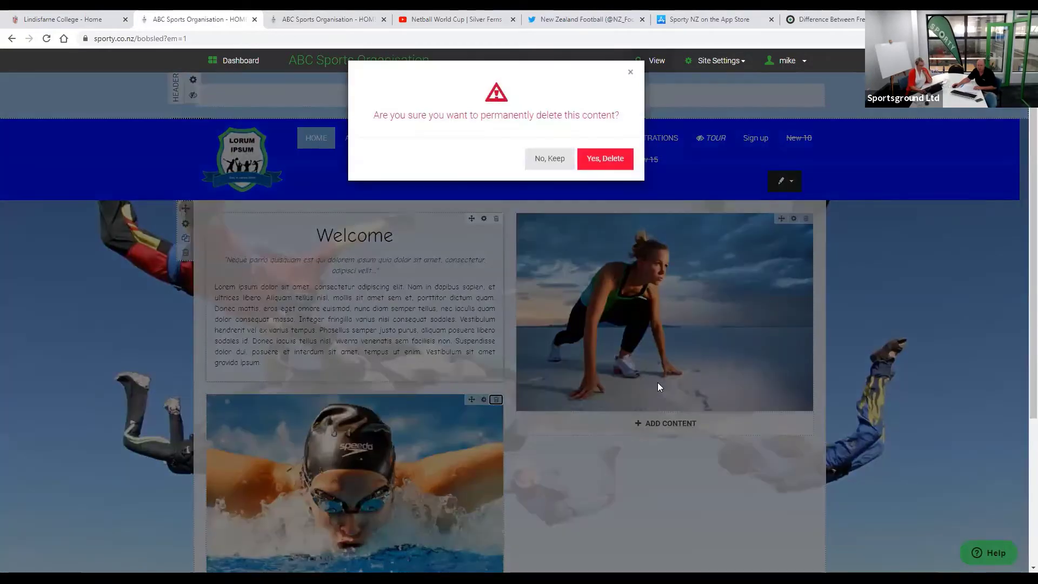
click(657, 383)
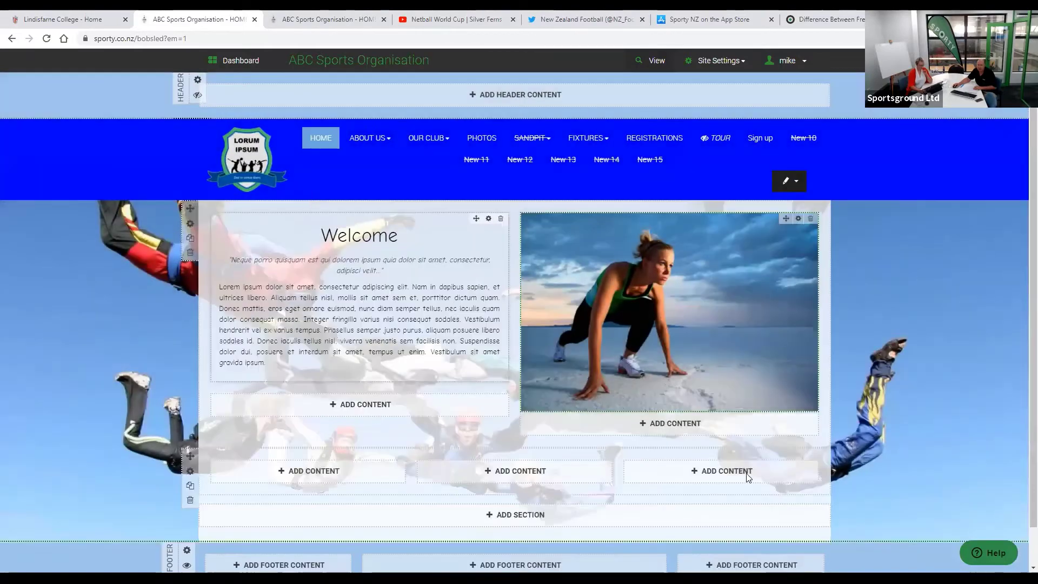
- Give the bottom section a one-column layout and start adding content to it
scroll(374, 433, down, 1)
click(190, 443)
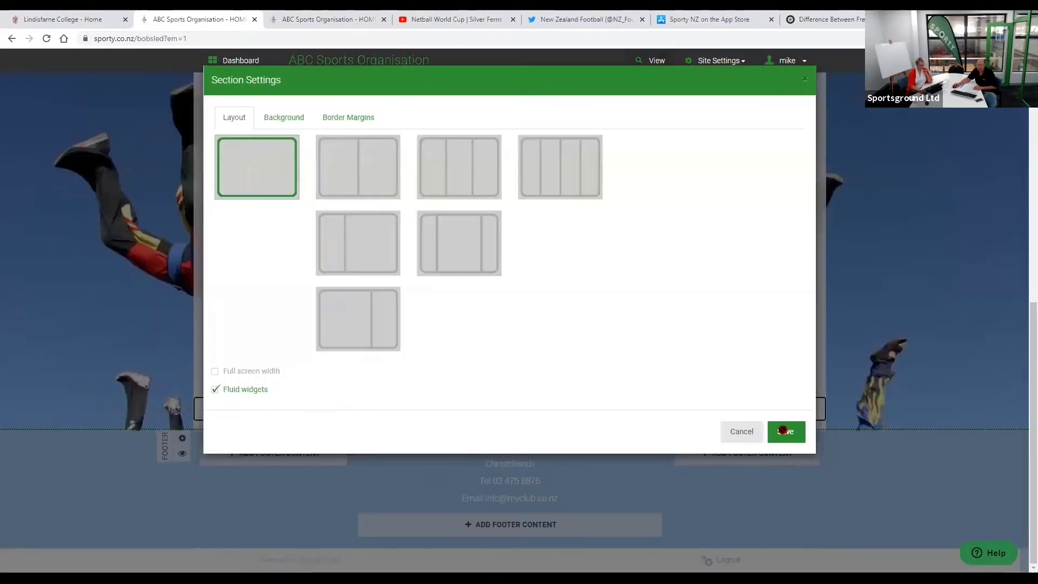
click(781, 432)
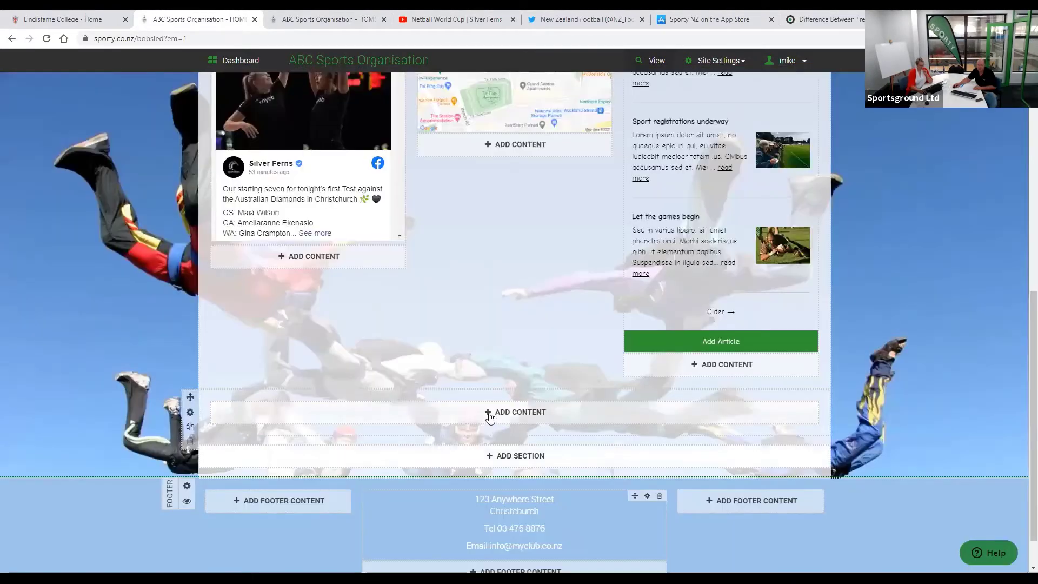
click(490, 414)
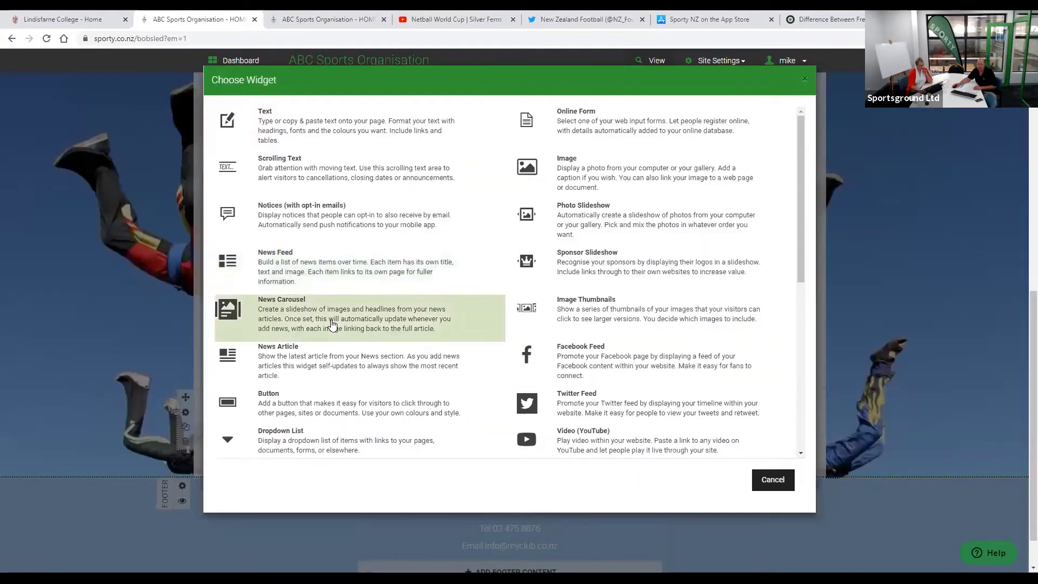
- Add a News Feed in Grid layout showing 3 articles, no category filter, and save it
click(281, 268)
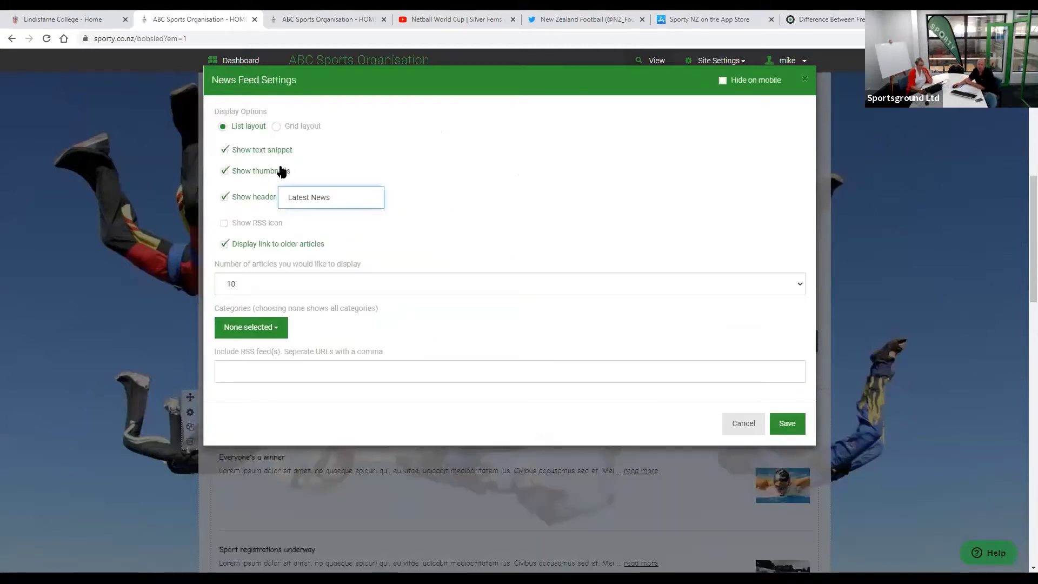
click(276, 128)
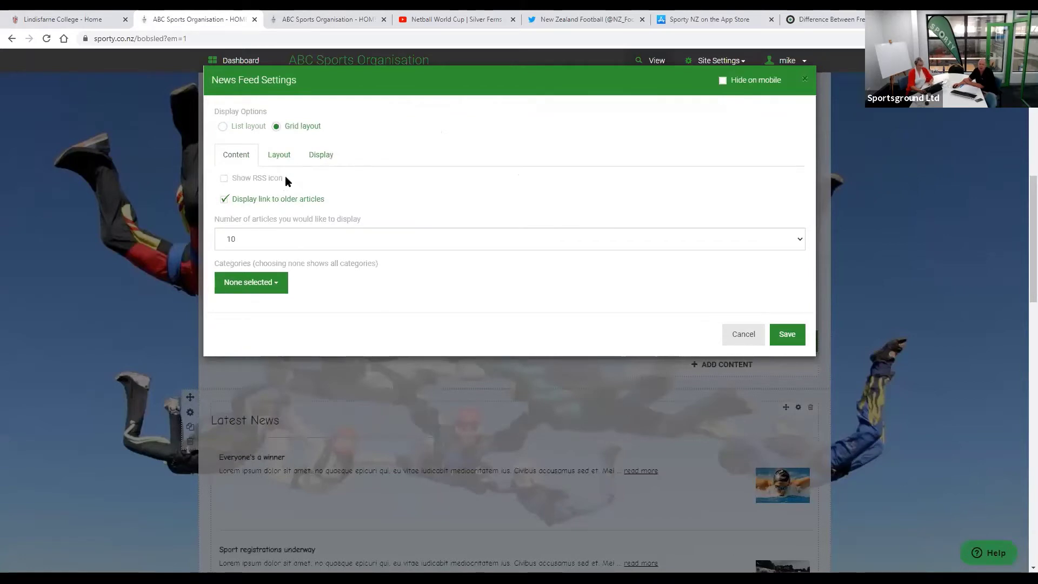
click(282, 156)
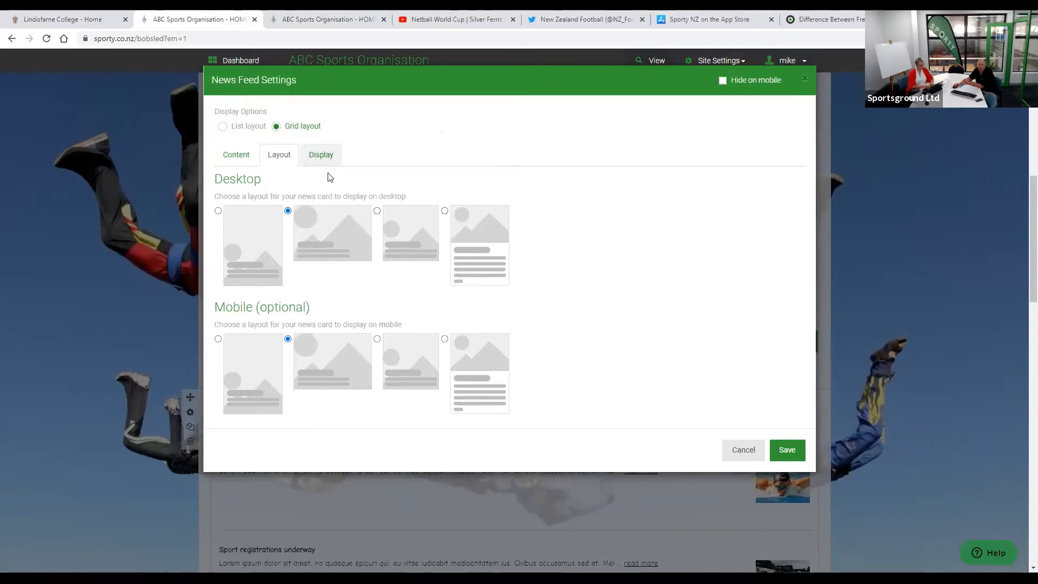
click(316, 158)
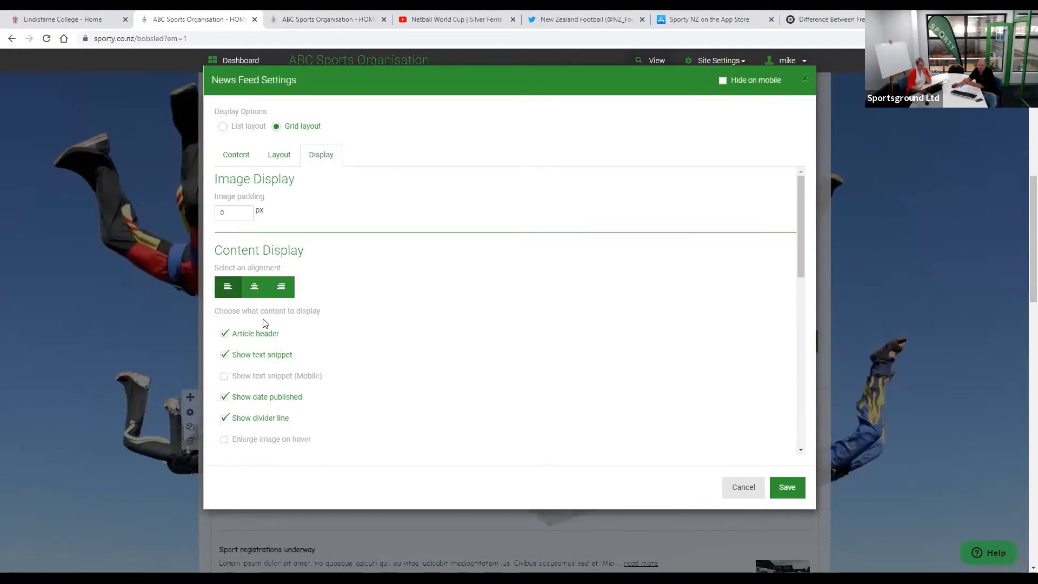
click(240, 156)
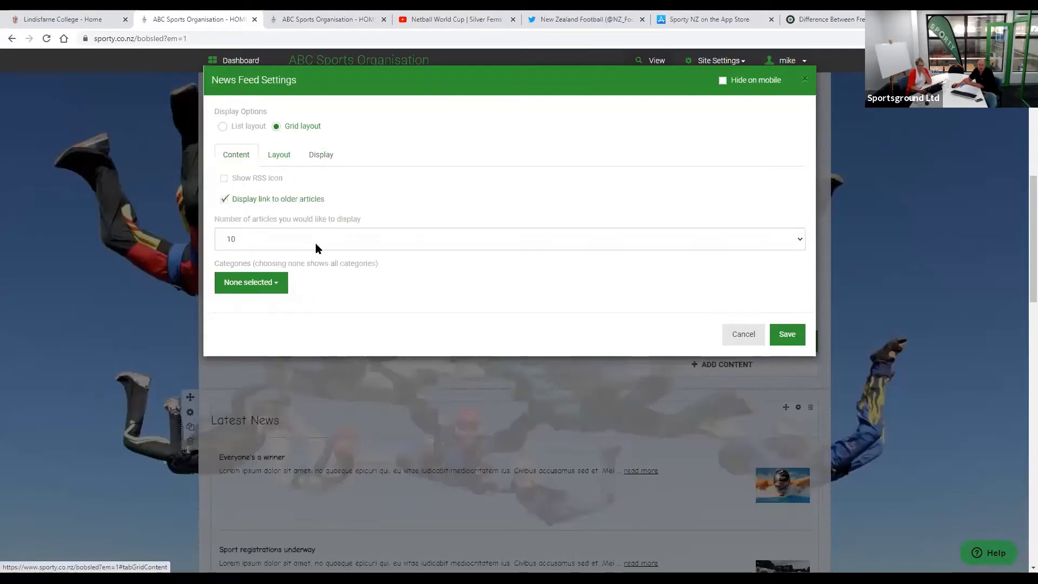
click(316, 243)
click(402, 290)
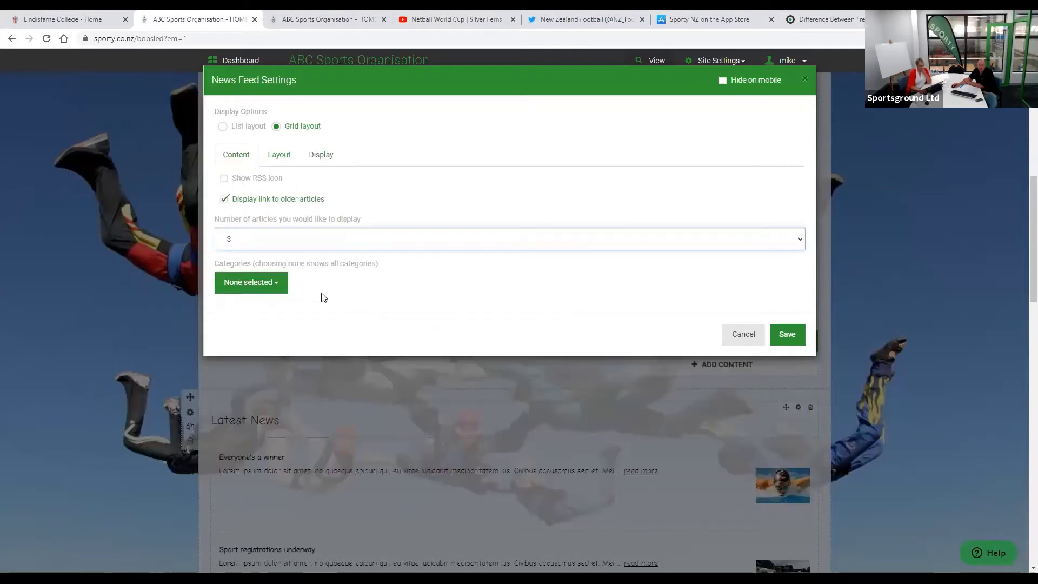
click(268, 286)
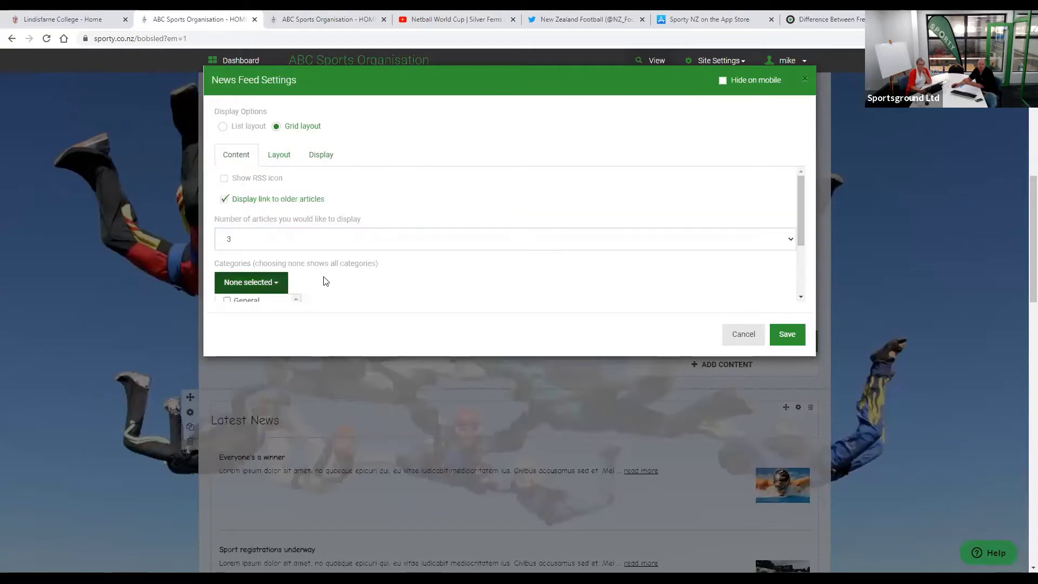
scroll(324, 281, down, 2)
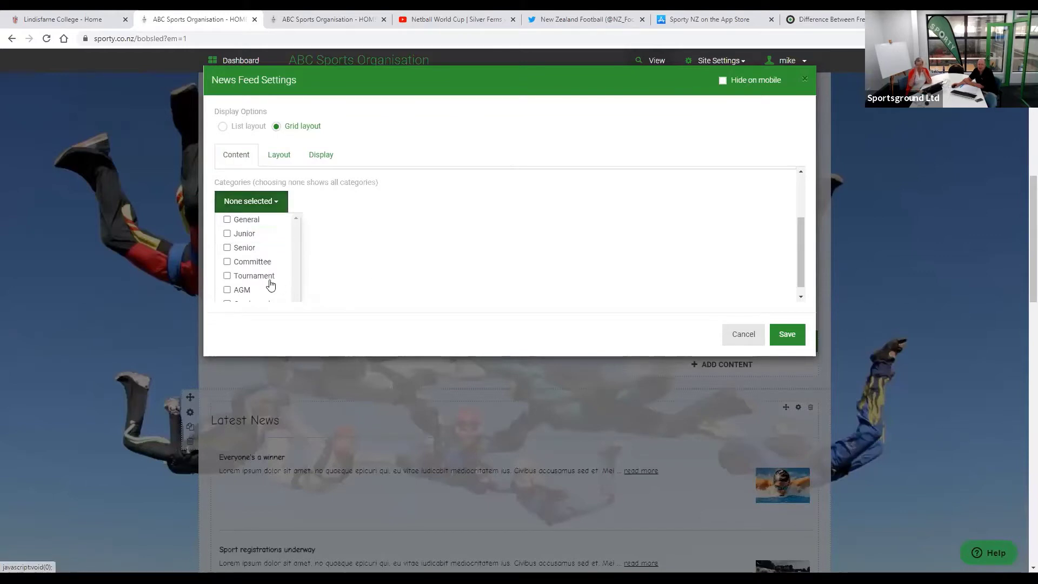
click(421, 293)
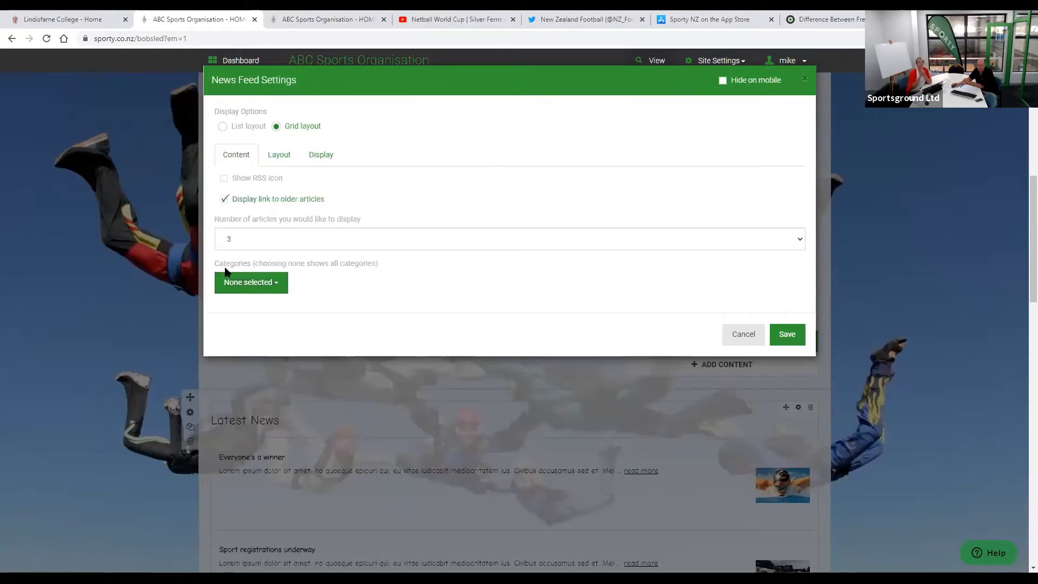
click(790, 336)
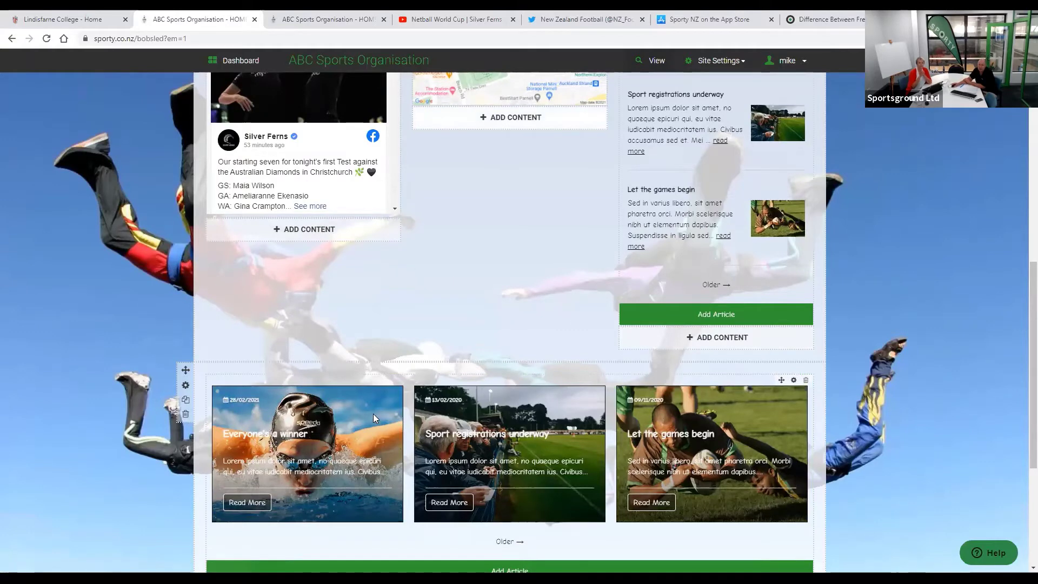
- On the public site, scroll to the news grid and open 'Everyone's a winner'
key(ctrl+Tab)
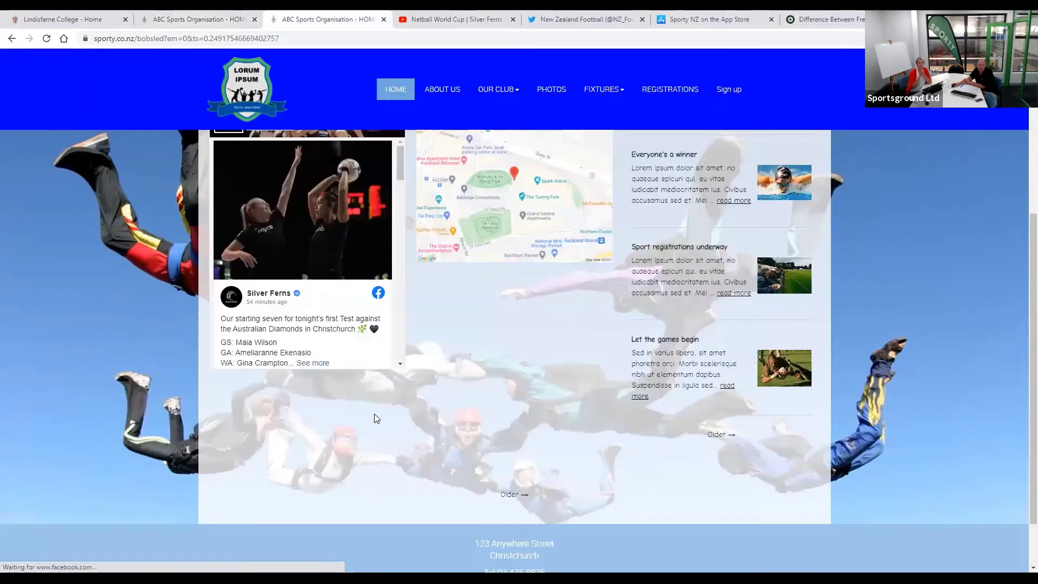
scroll(384, 407, down, 4)
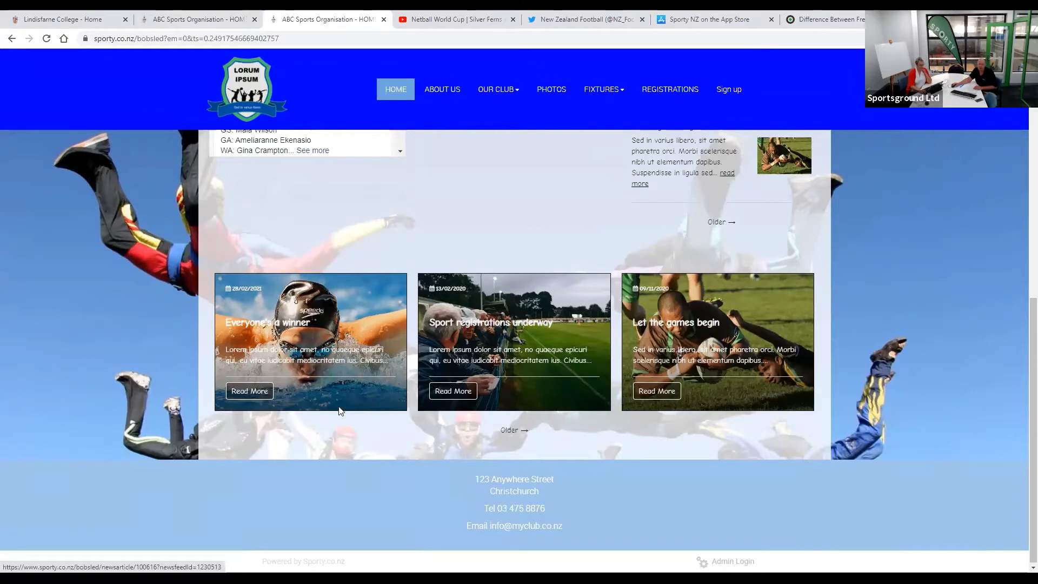
click(257, 391)
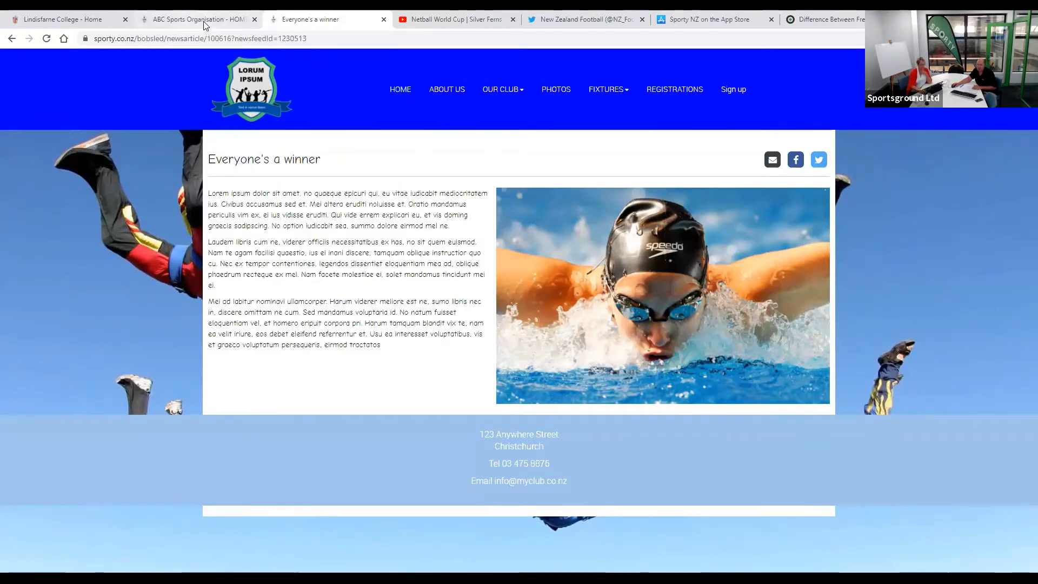
- From the dashboard's News & eNewsletters, create an eNewsletter using the New eNewsletter builder
click(199, 19)
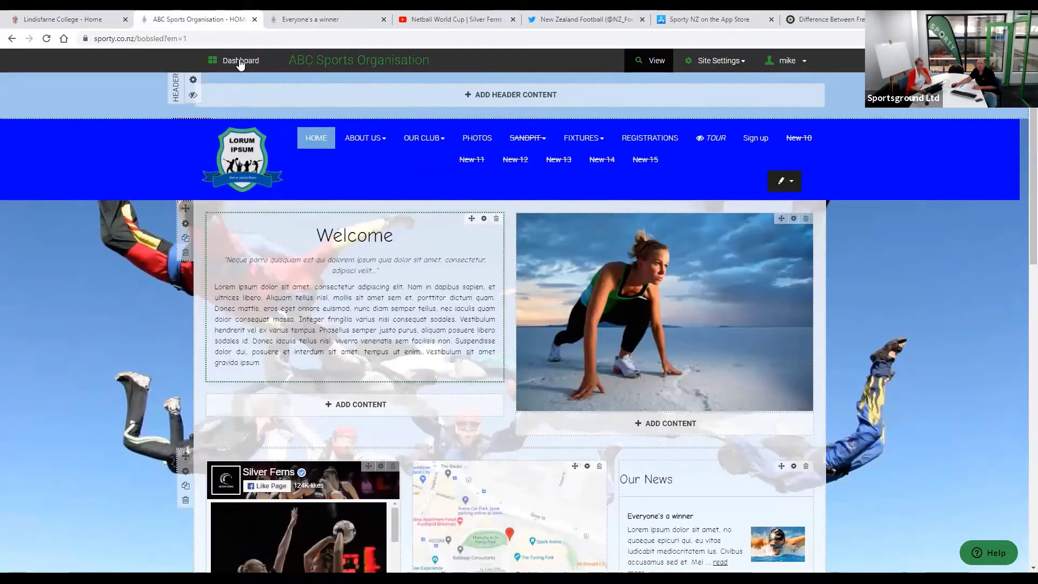
click(241, 61)
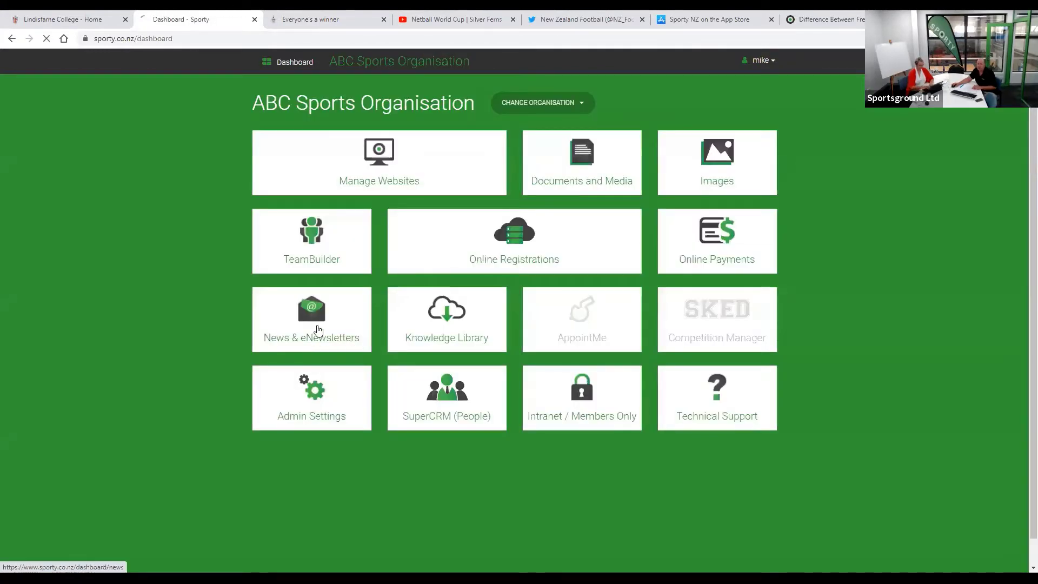
click(319, 331)
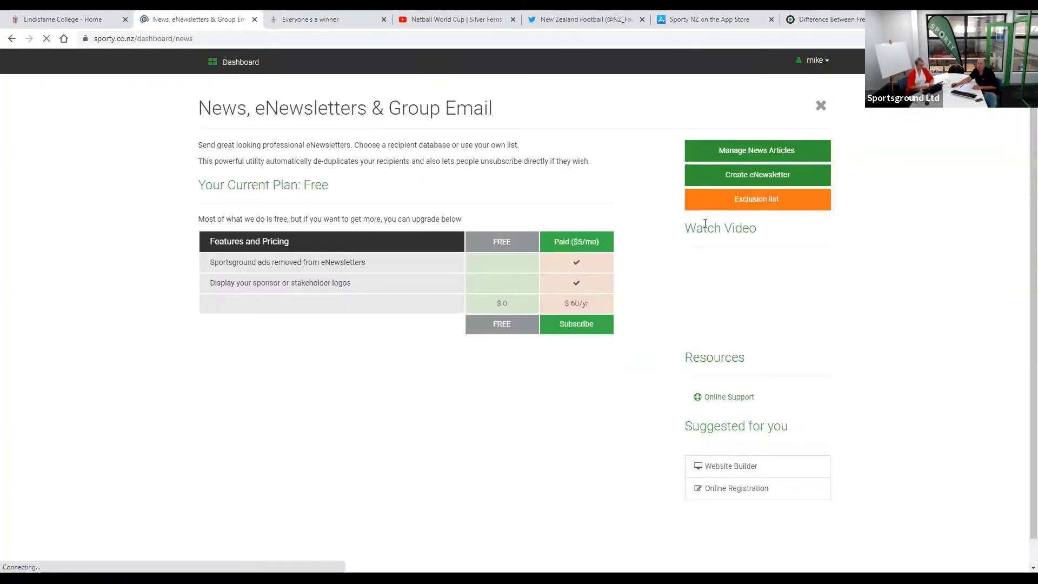
click(745, 176)
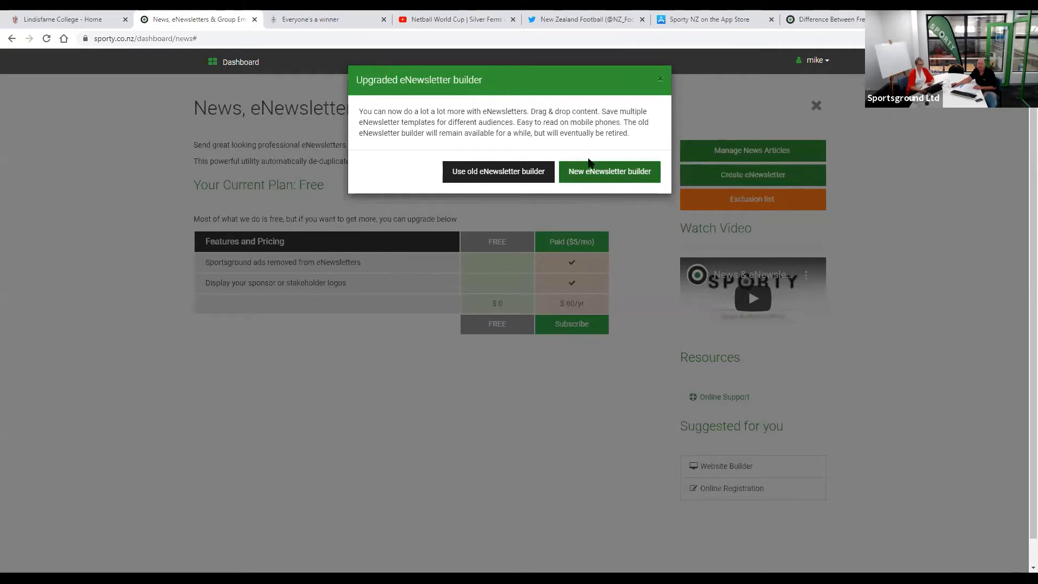
click(613, 174)
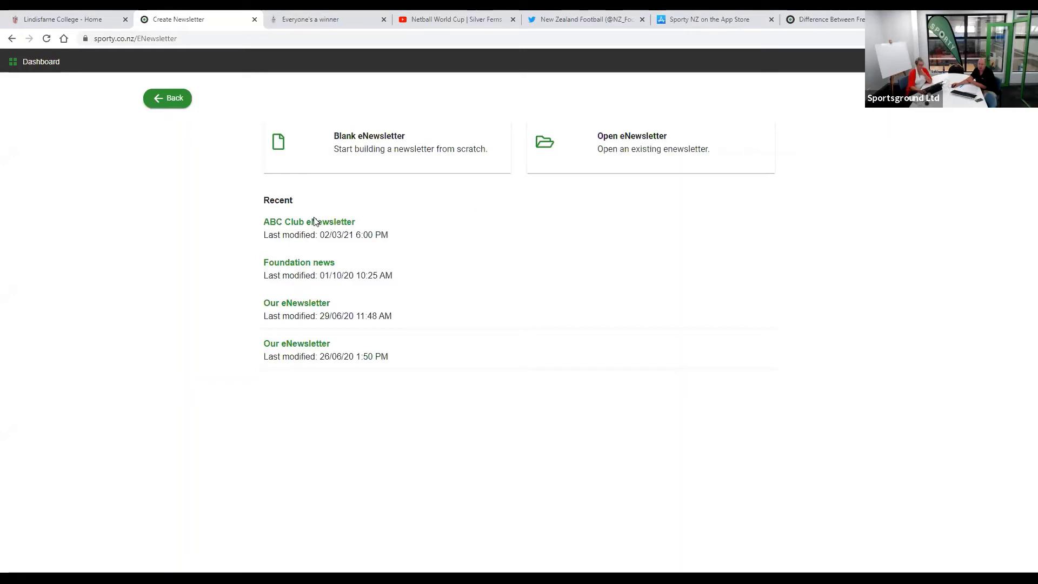
- Open the ABC Club eNewsletter and insert a 4-article News Articles grid in the second card layout
click(666, 177)
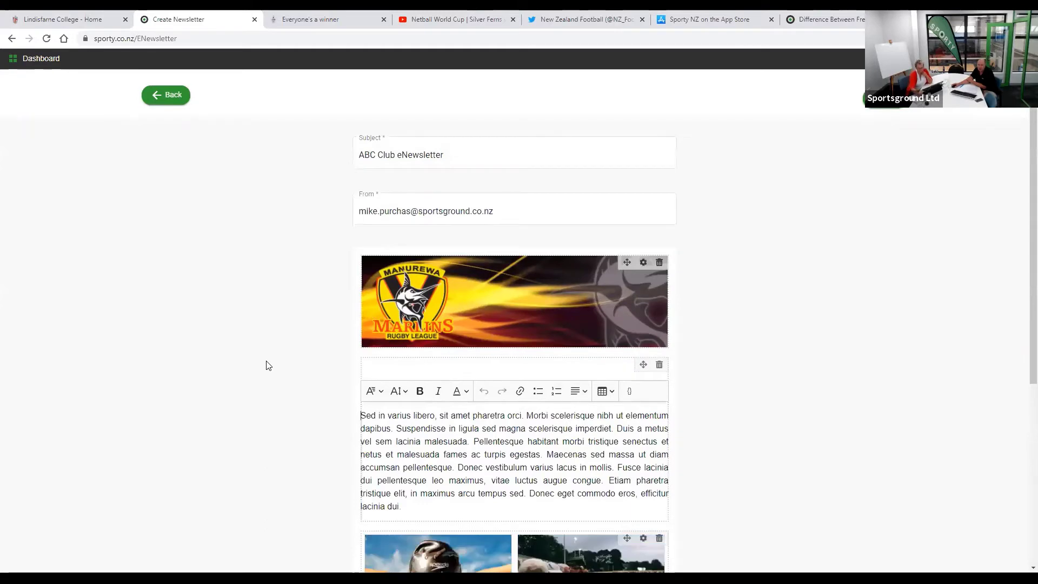
scroll(265, 365, down, 5)
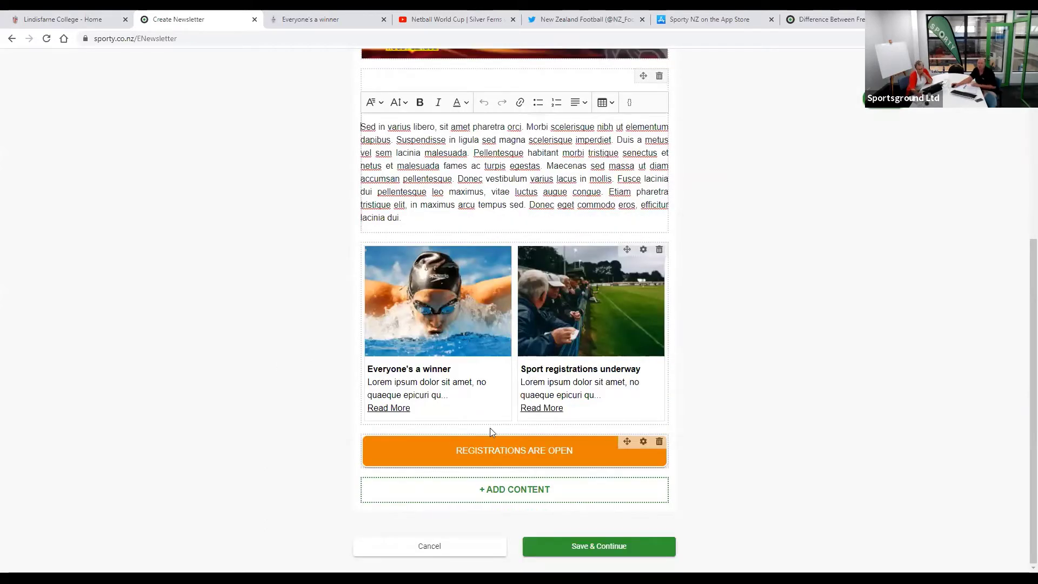
click(497, 491)
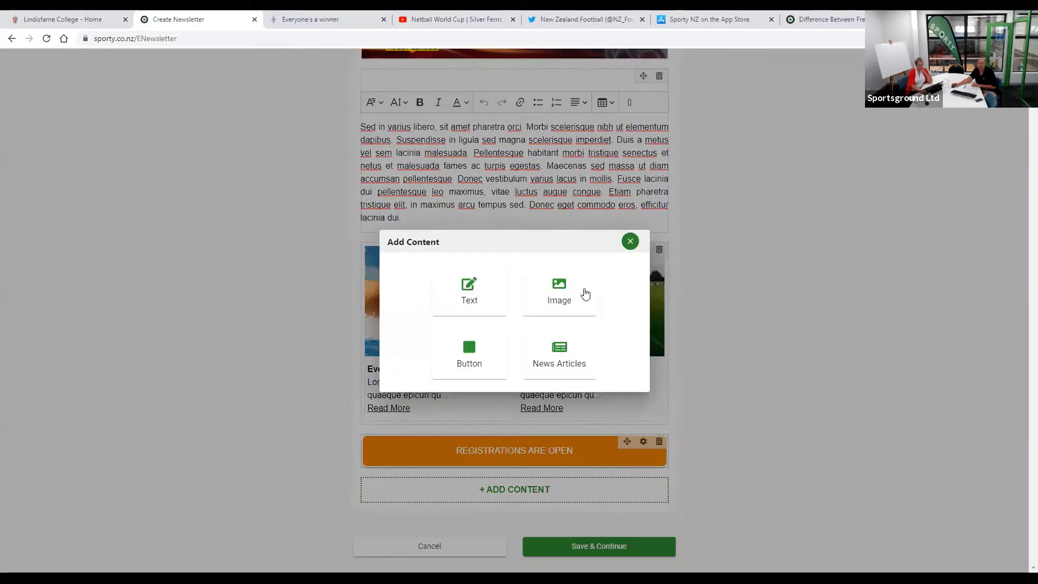
click(560, 354)
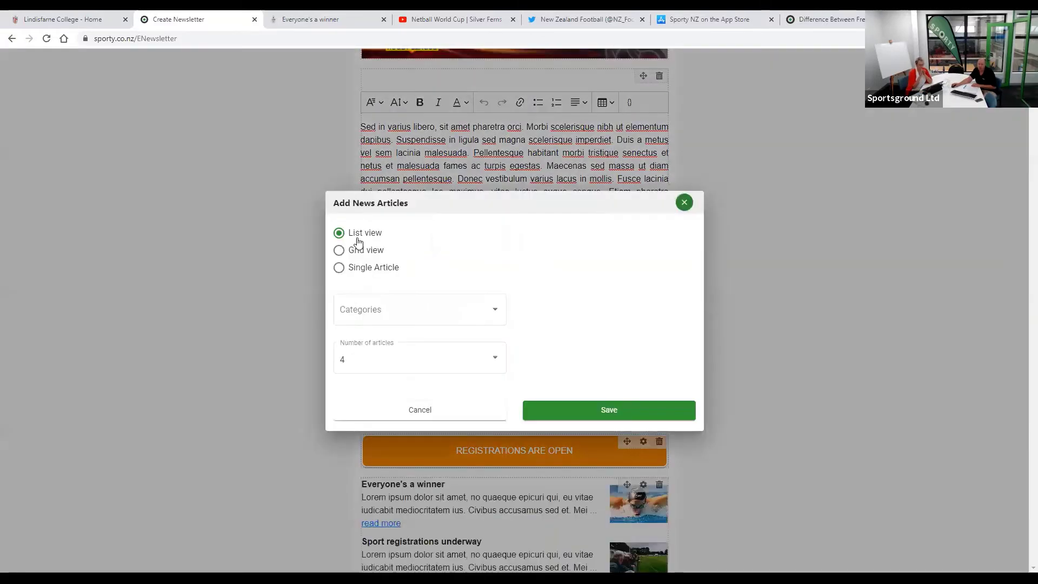
click(343, 254)
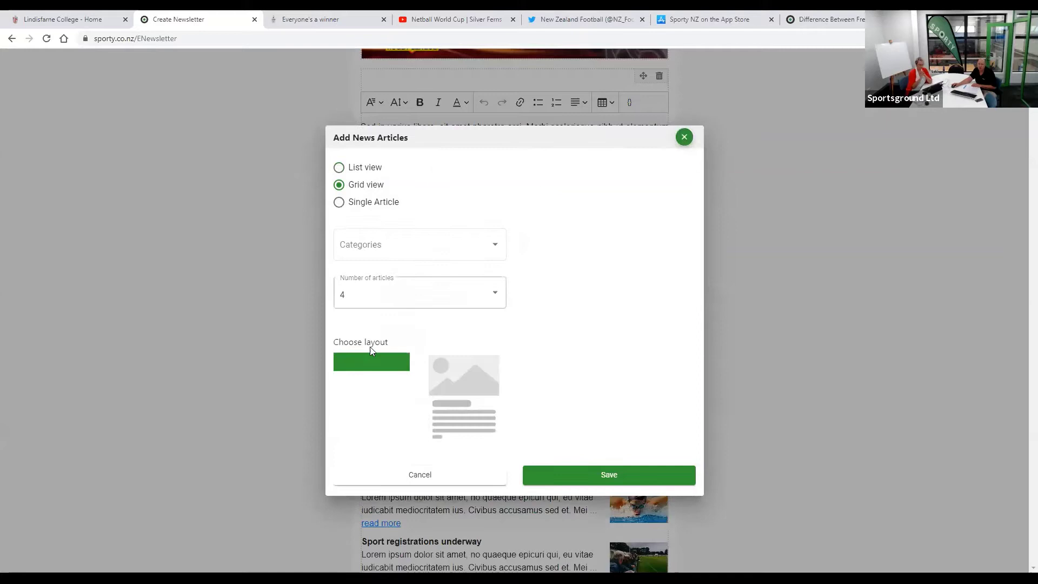
click(394, 279)
click(393, 278)
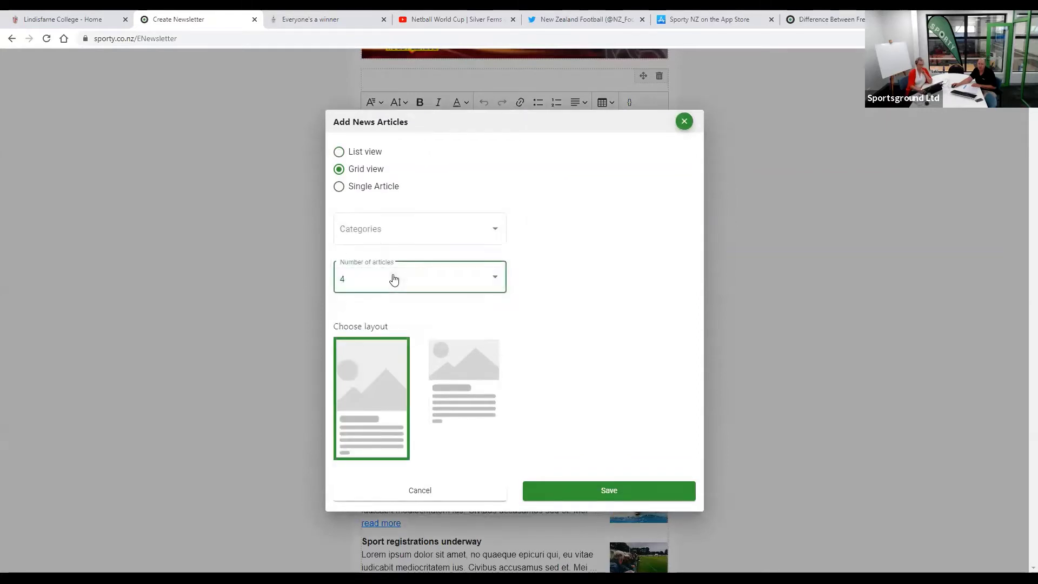
click(468, 378)
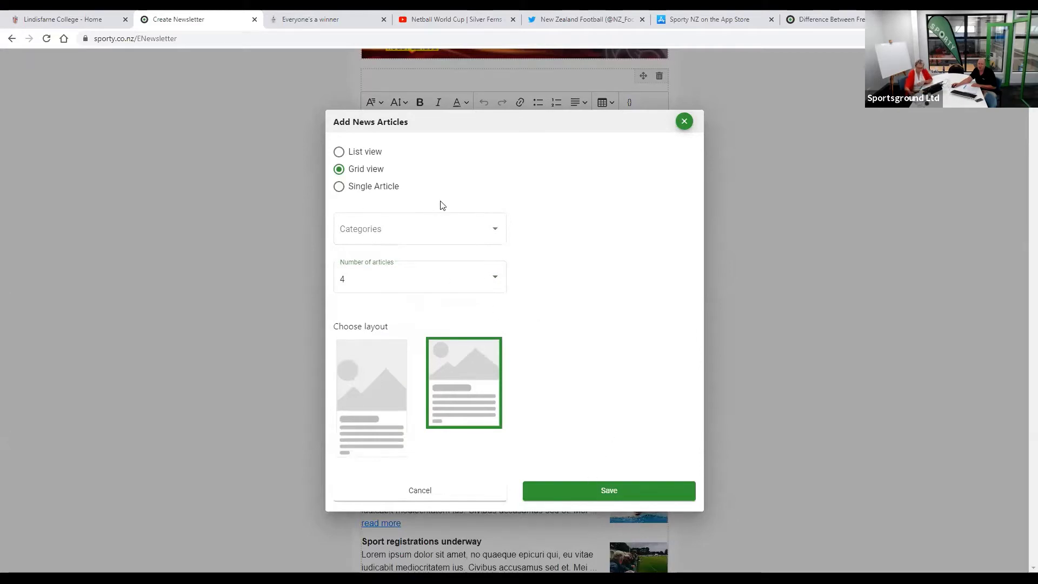
click(562, 493)
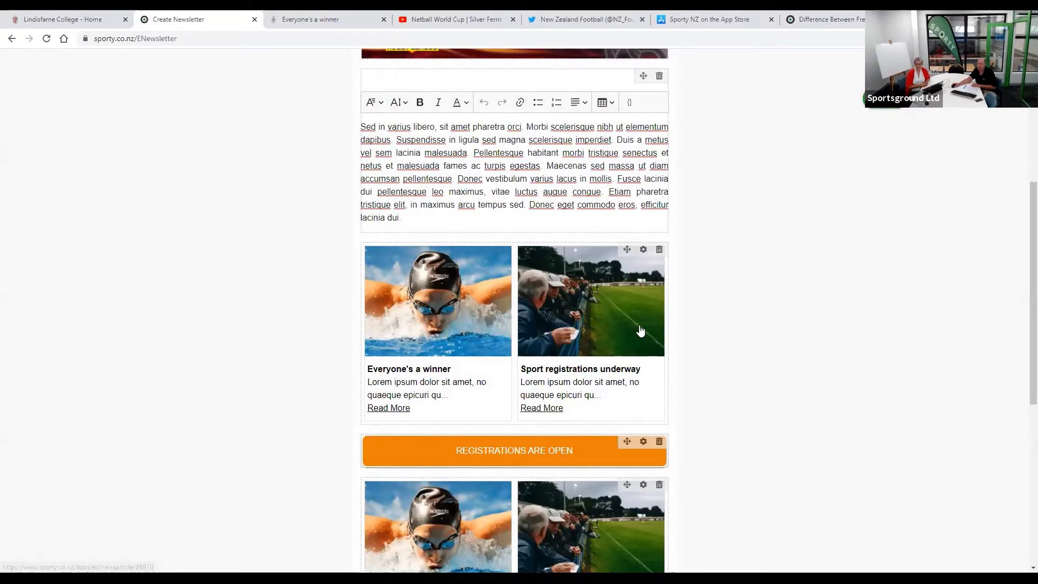
- Delete the old two-article news block, leaving the Registrations Are Open button after the text
scroll(640, 330, down, 5)
scroll(661, 144, down, 3)
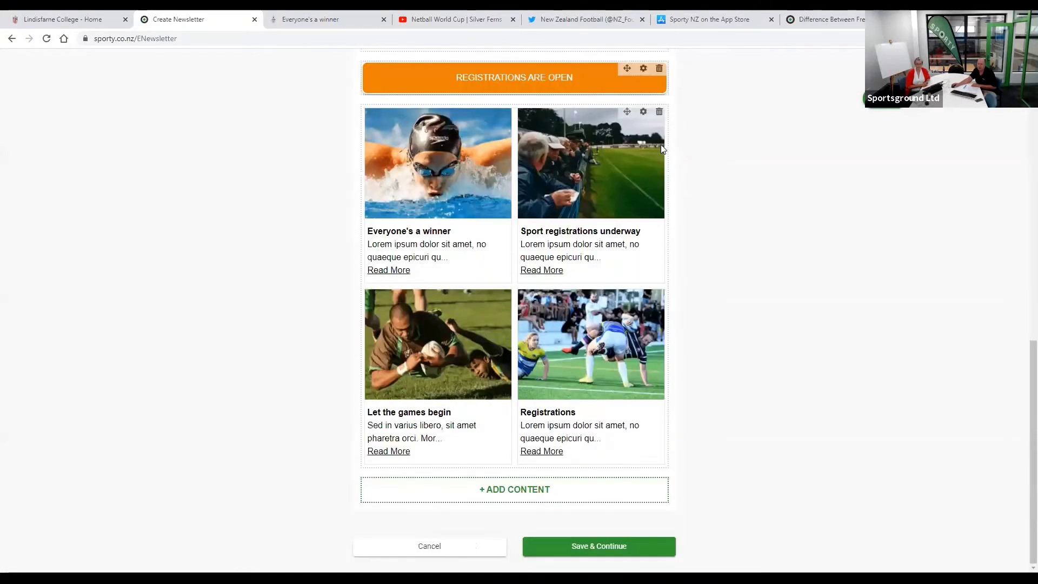
scroll(557, 278, up, 4)
scroll(557, 278, up, 1)
click(659, 339)
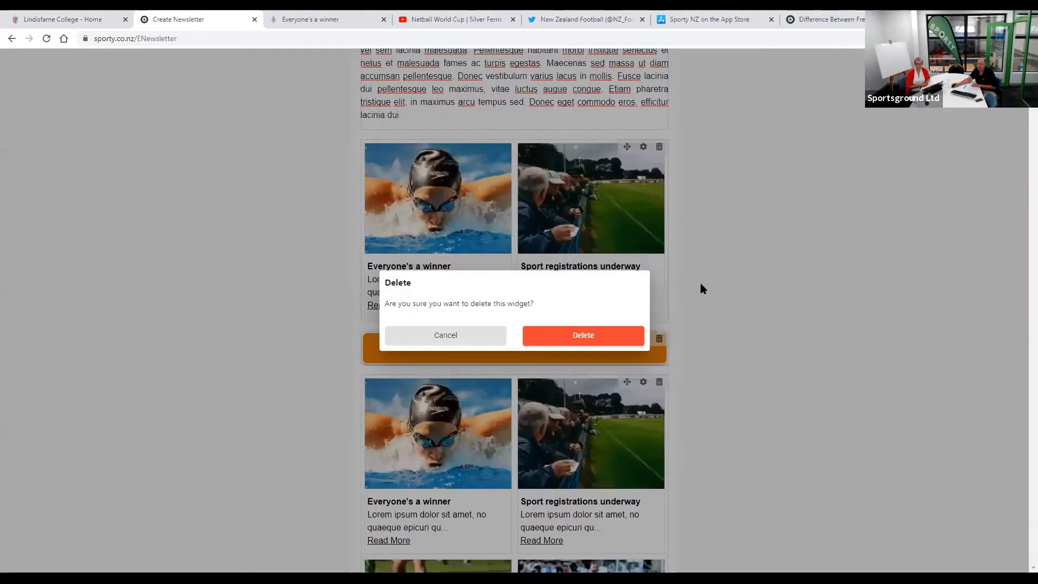
click(584, 336)
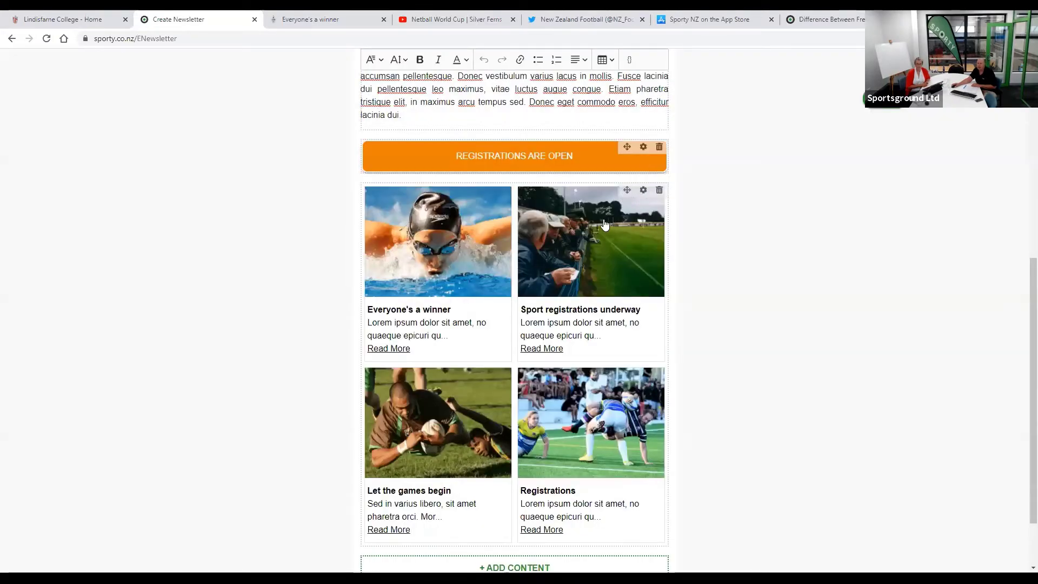
scroll(366, 131, up, 5)
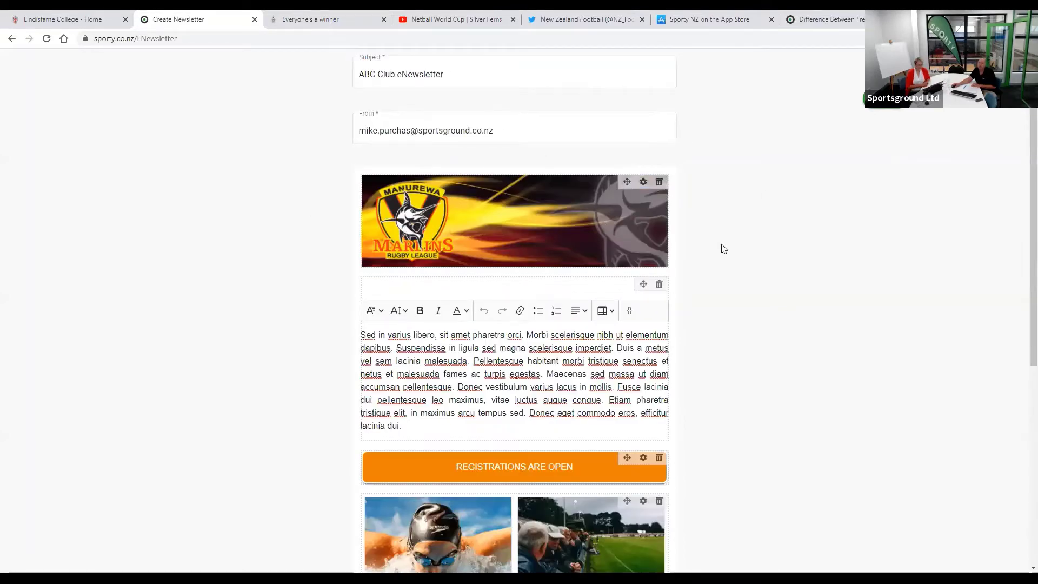
scroll(723, 248, down, 1)
click(883, 99)
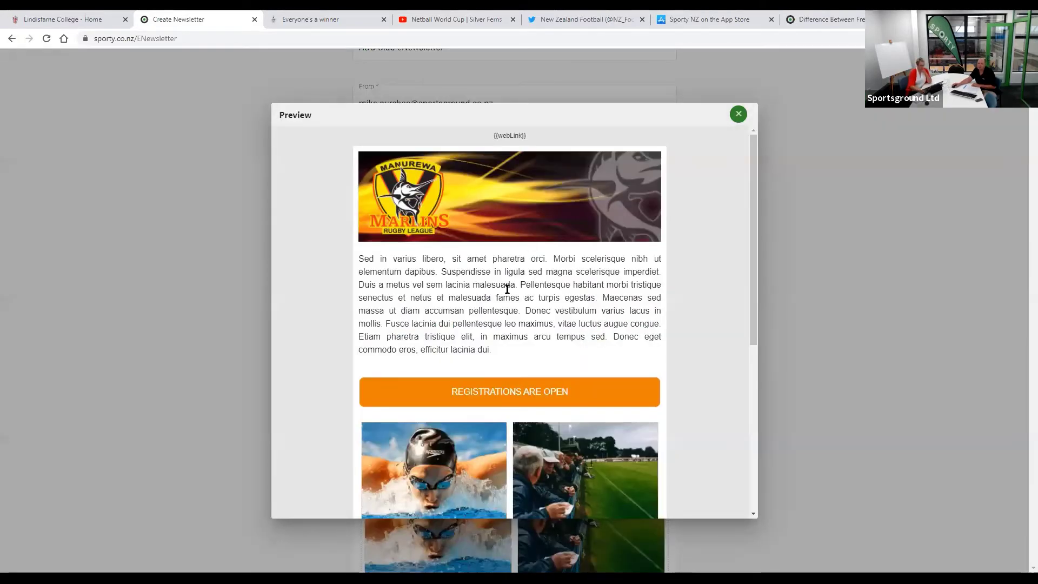
scroll(505, 292, down, 4)
scroll(527, 338, down, 2)
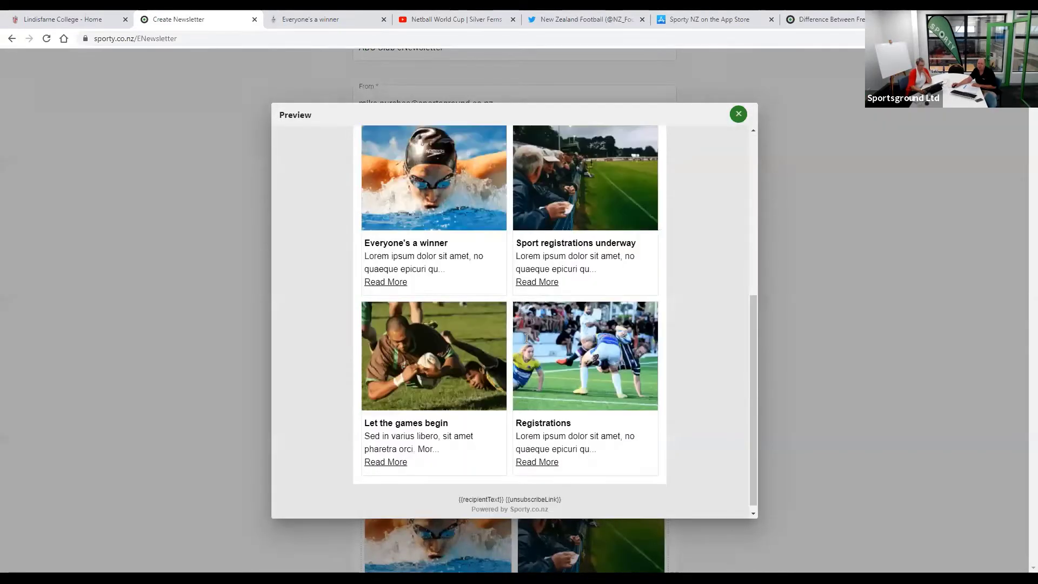
scroll(690, 150, up, 2)
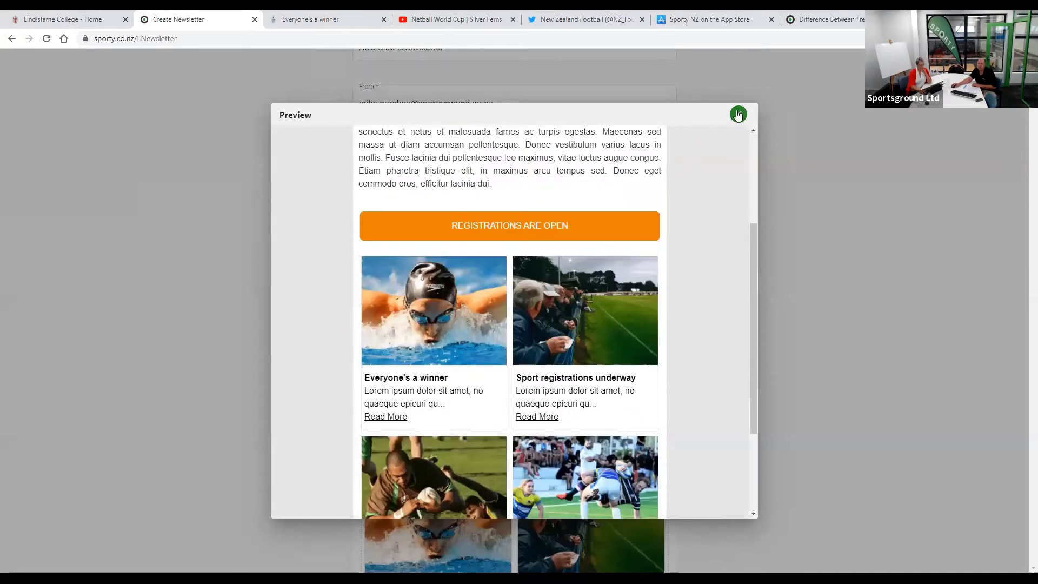
scroll(738, 114, up, 3)
key(Escape)
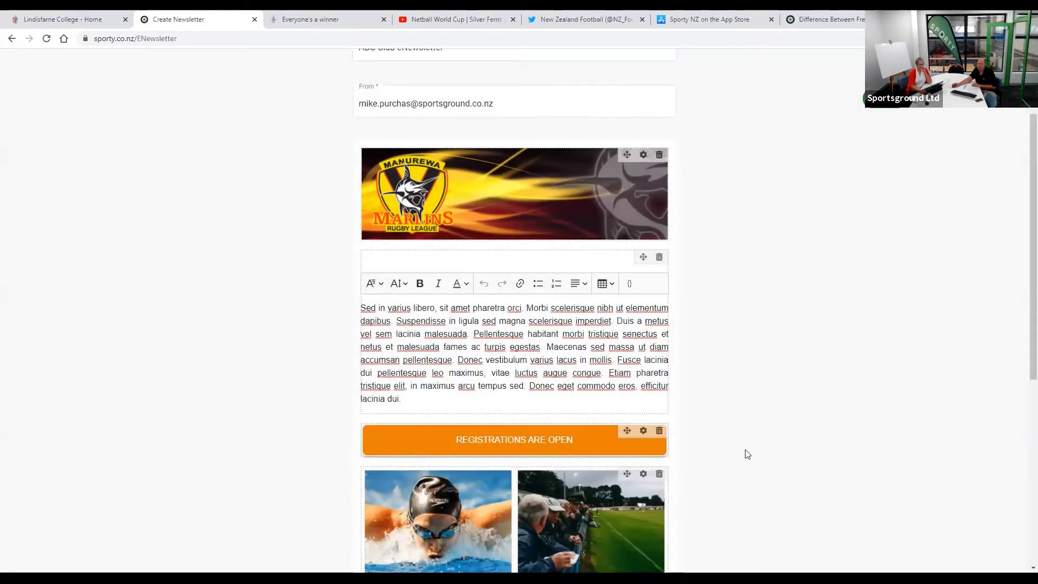
scroll(538, 378, down, 2)
scroll(556, 381, down, 3)
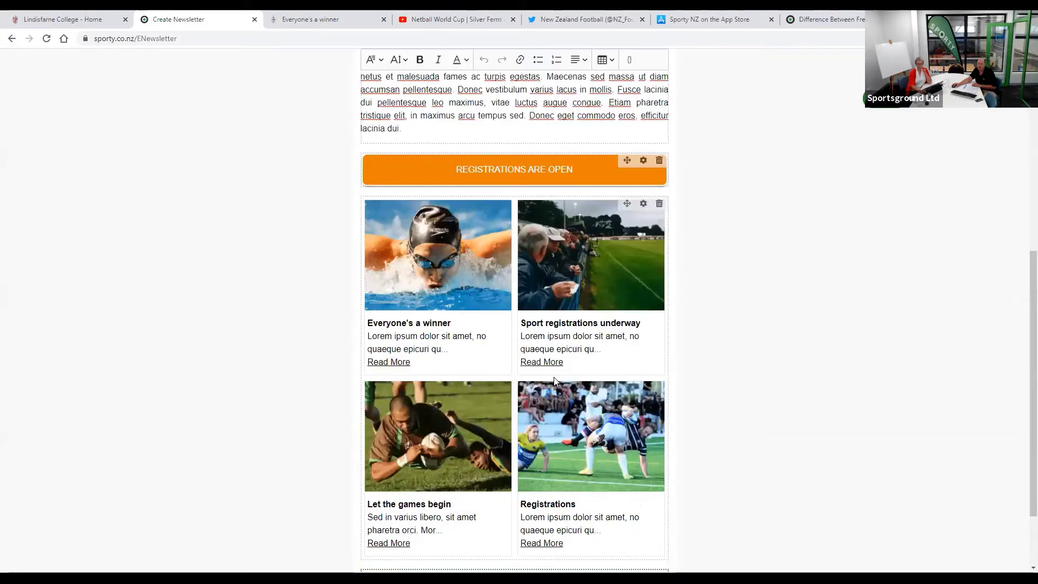
scroll(573, 350, down, 2)
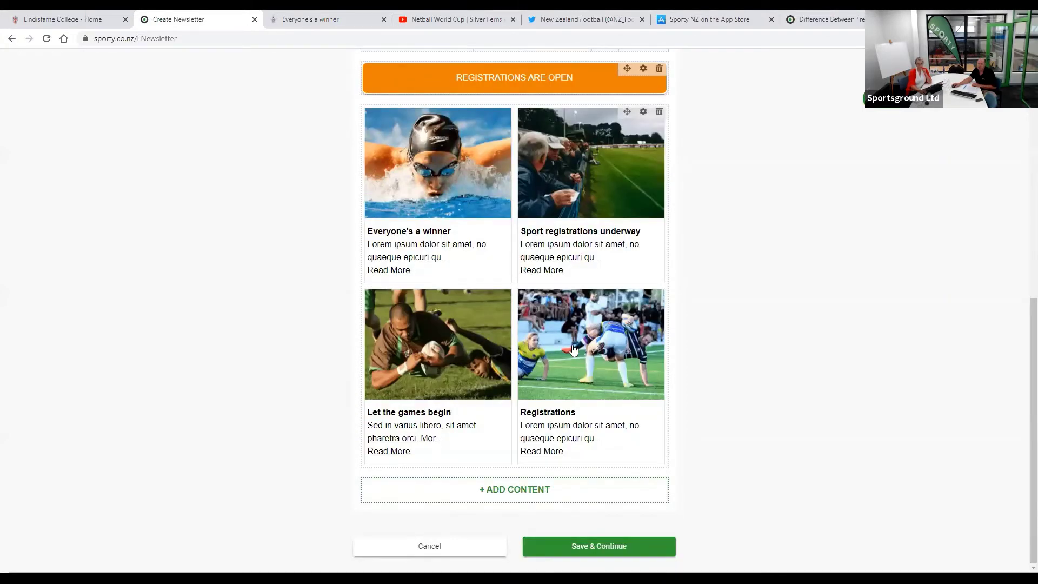
- Save the newsletter, overwriting the existing ABC Club eNewsletter
click(599, 546)
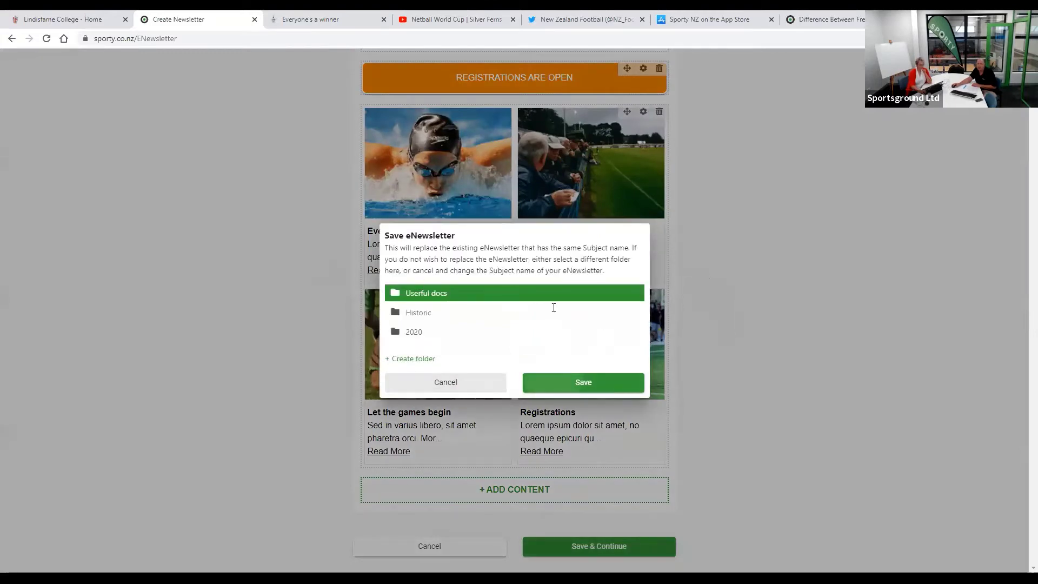
key(Escape)
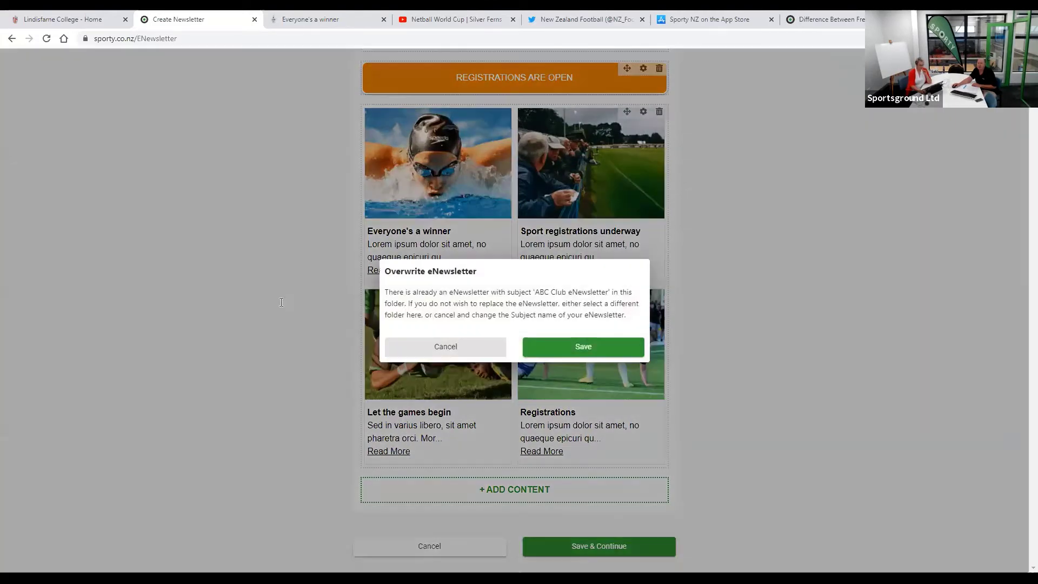
key(Return)
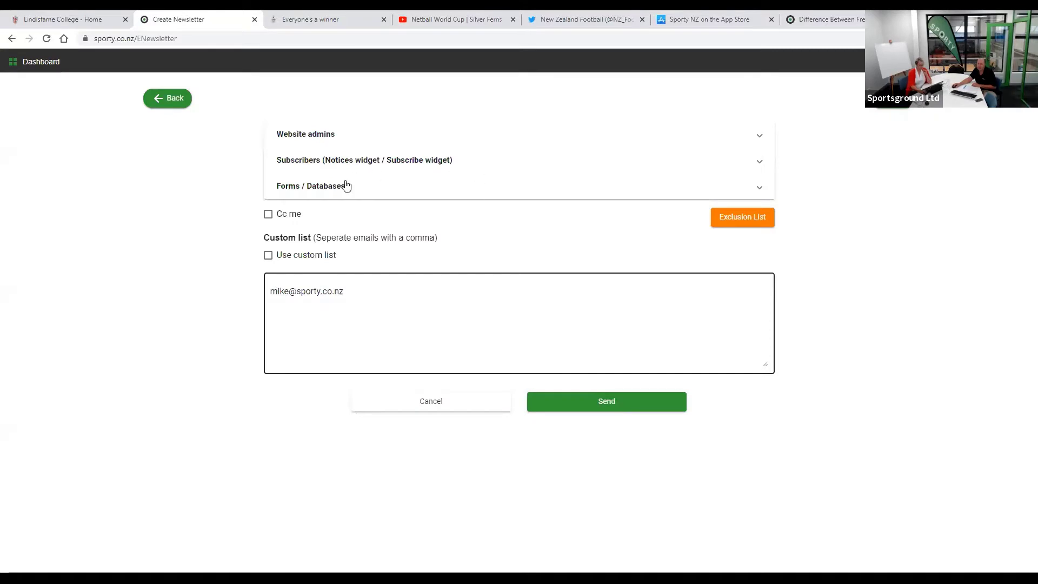
click(342, 186)
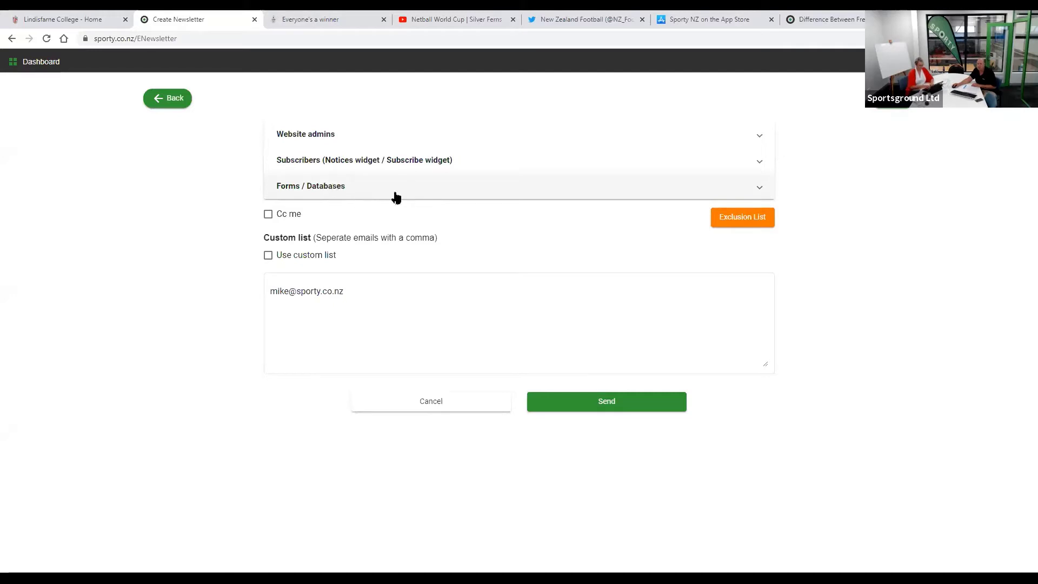
- Send only to the custom recipient list, with the 'Cc me' option unticked
click(313, 188)
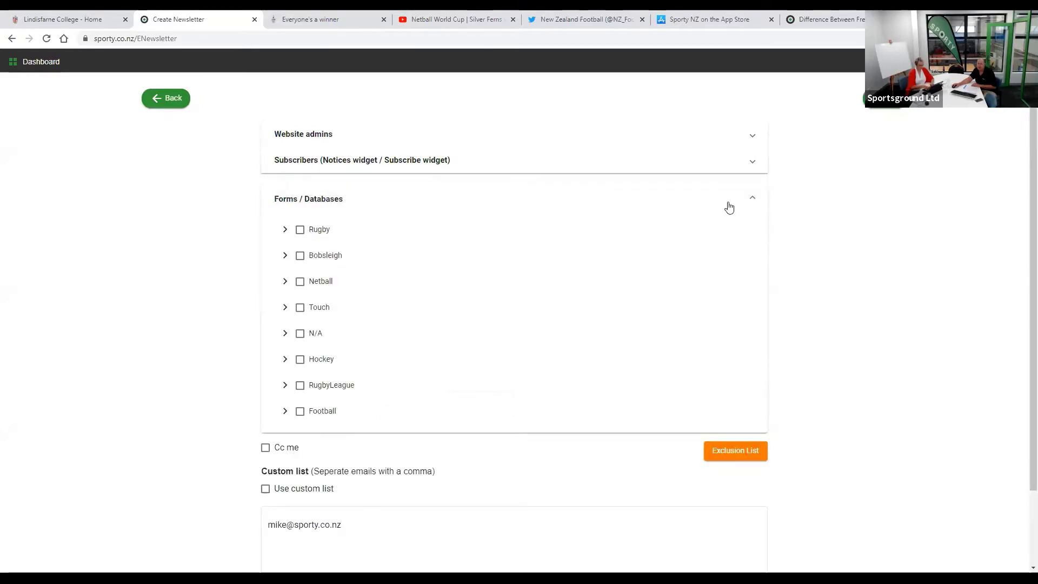
click(753, 199)
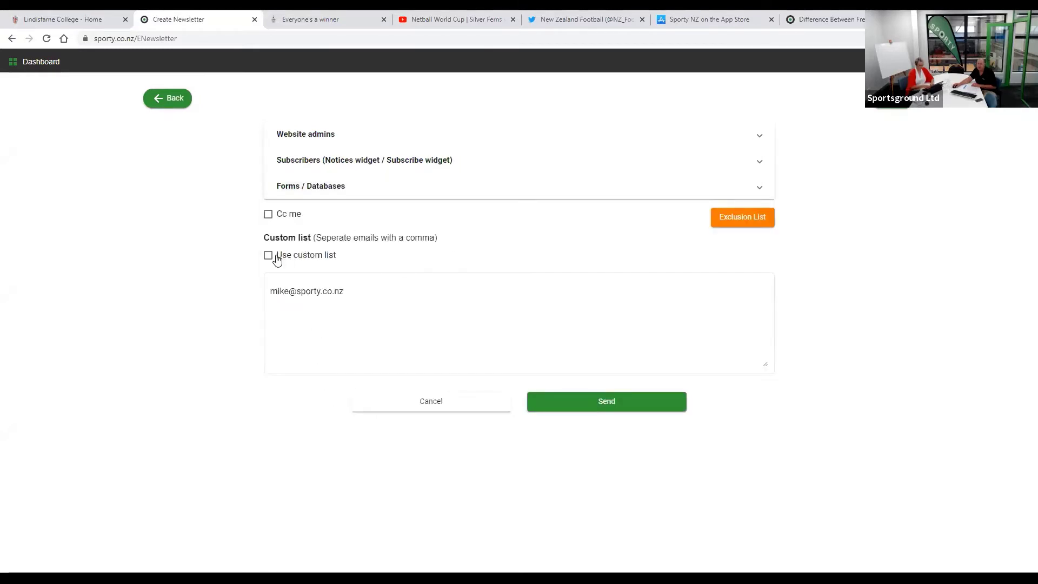
click(269, 256)
click(268, 216)
click(353, 288)
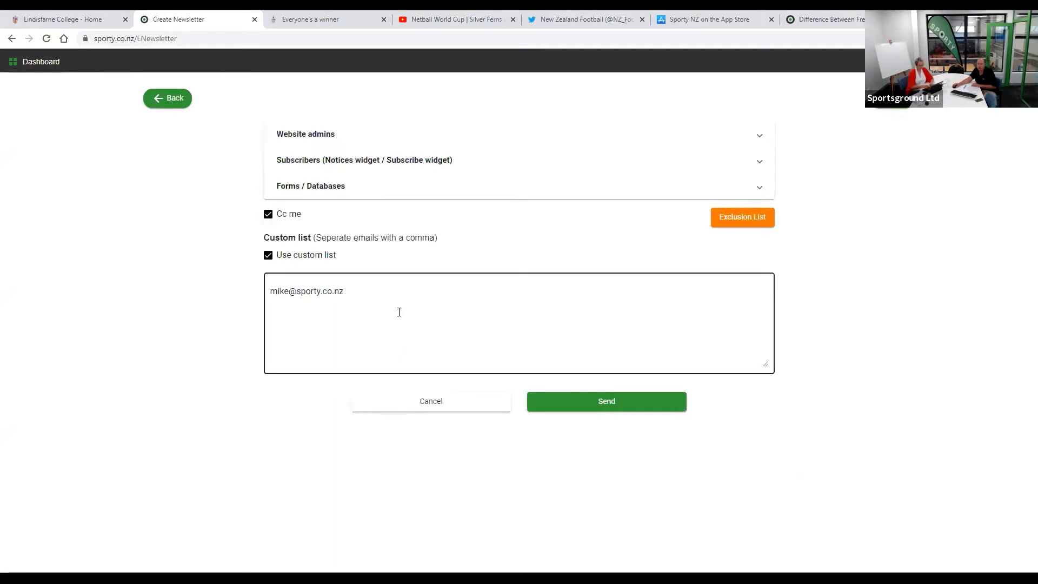
click(327, 314)
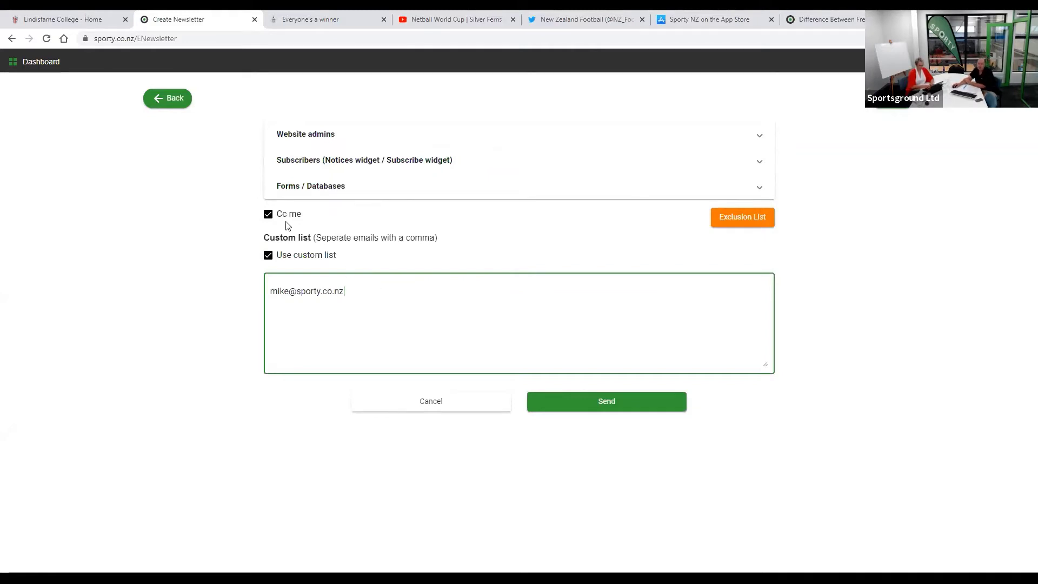
click(269, 215)
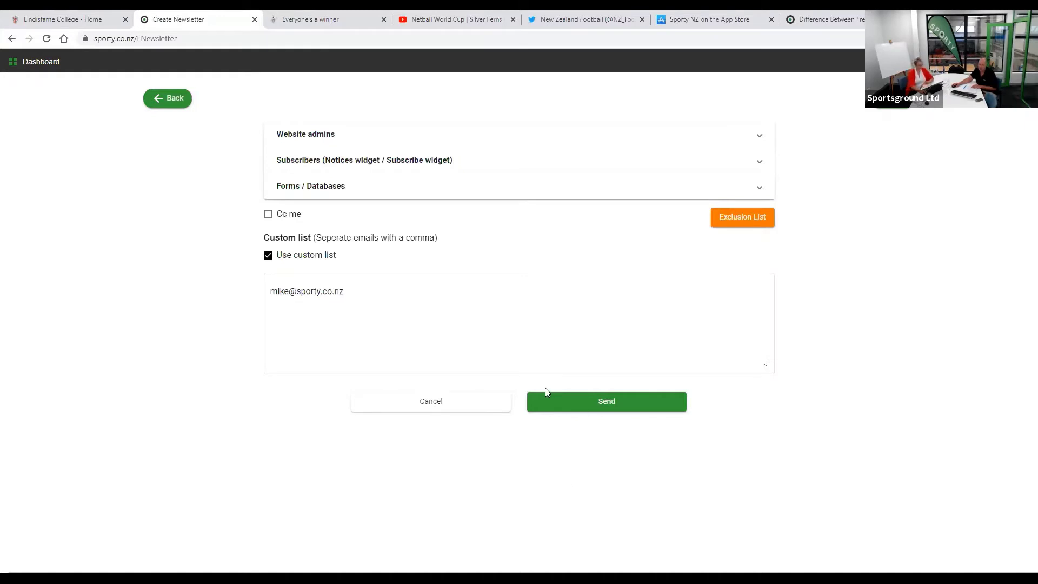
- Send the newsletter, acknowledge the Newsletter Sent notice, and return to the Dashboard
click(599, 410)
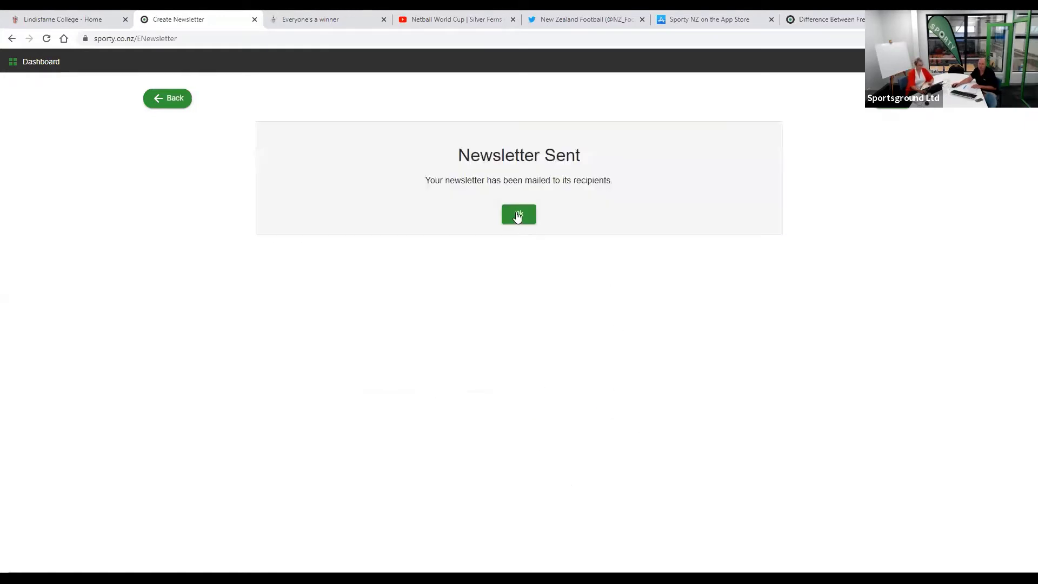
click(518, 215)
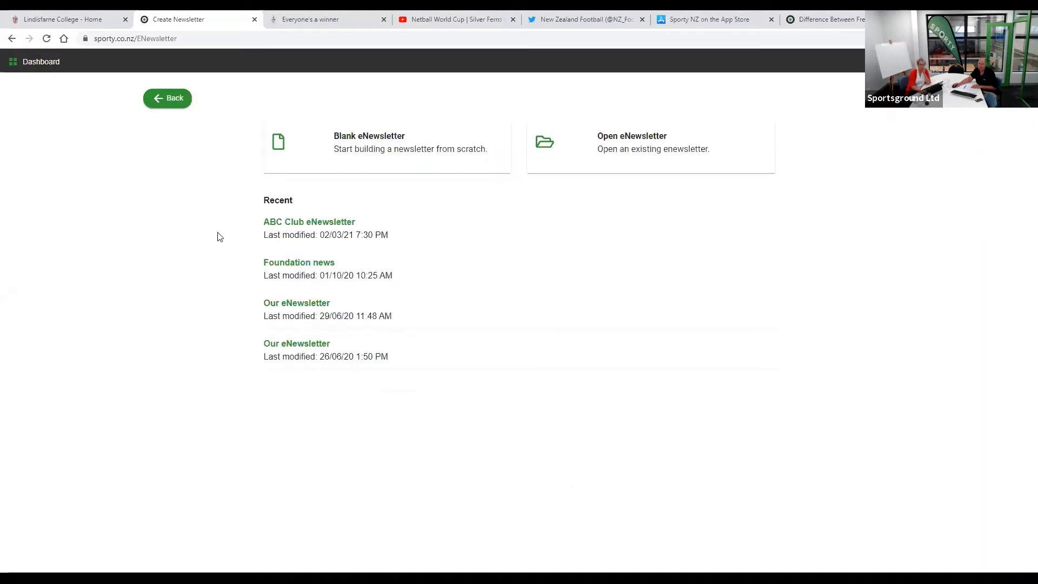
click(22, 65)
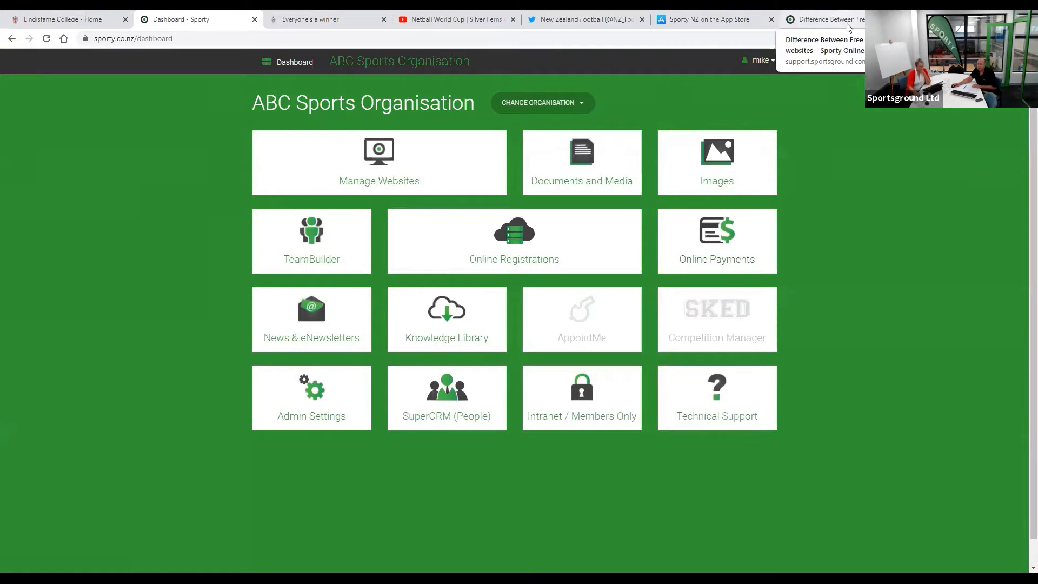
- Close the 'Difference Between Free and VIP websites' support article tab with Ctrl+W
click(847, 26)
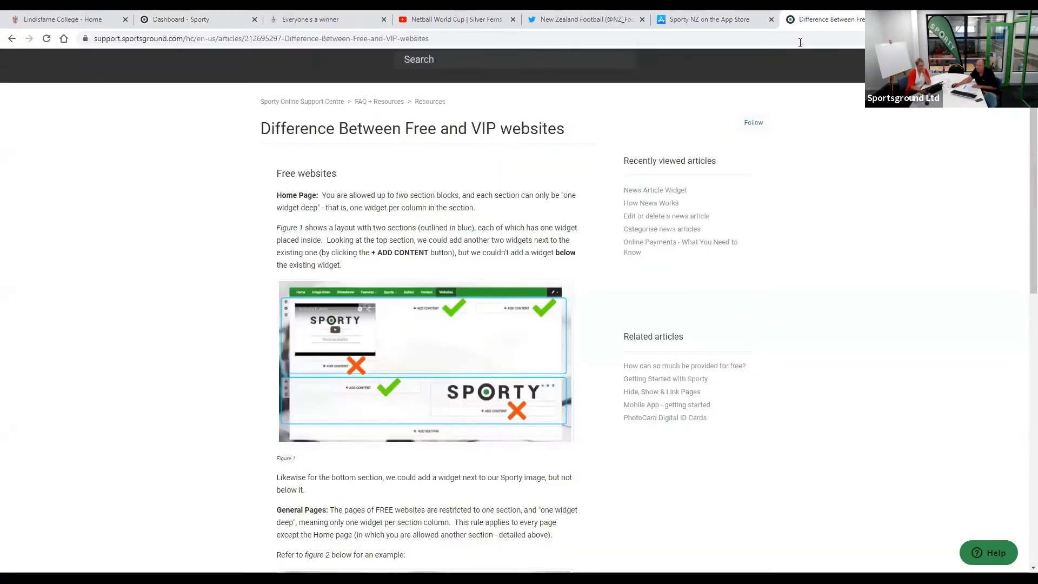
key(ctrl+w)
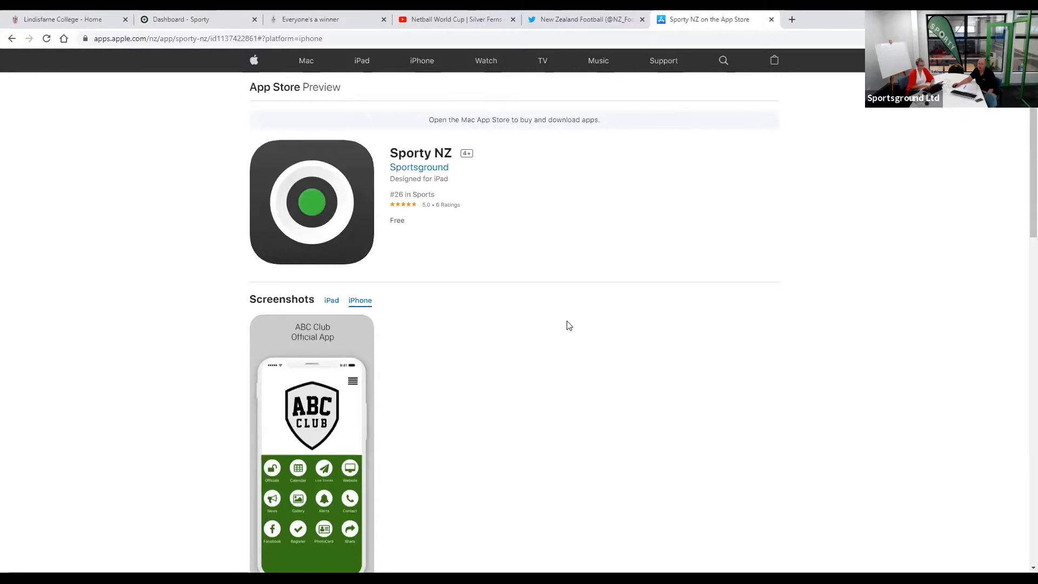
- Switch back to the 'Dashboard - Sporty' browser tab
click(199, 20)
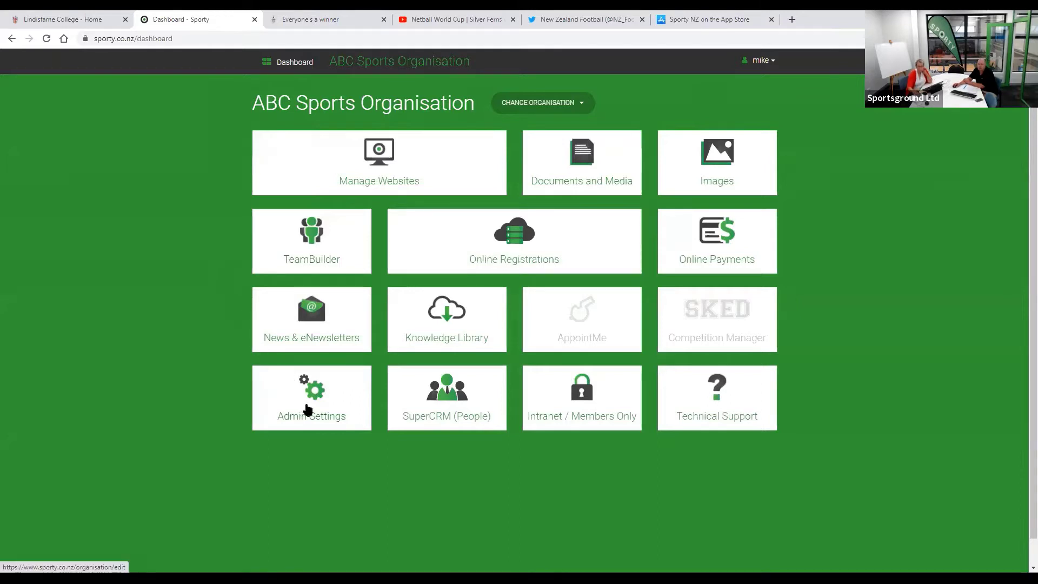
- Open the Invite New User form from Admin Settings > Login and Access Control
click(307, 409)
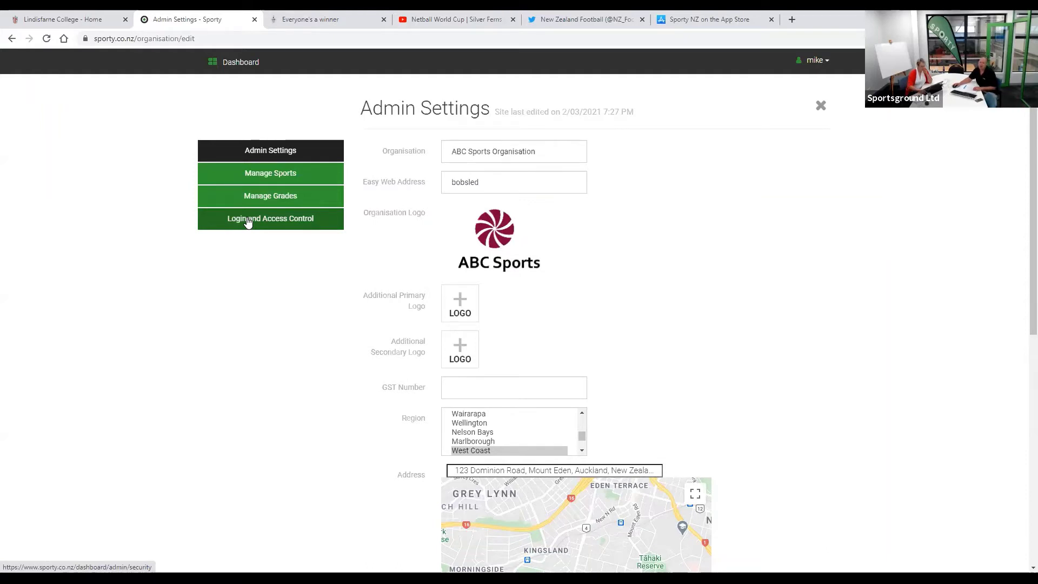
click(280, 223)
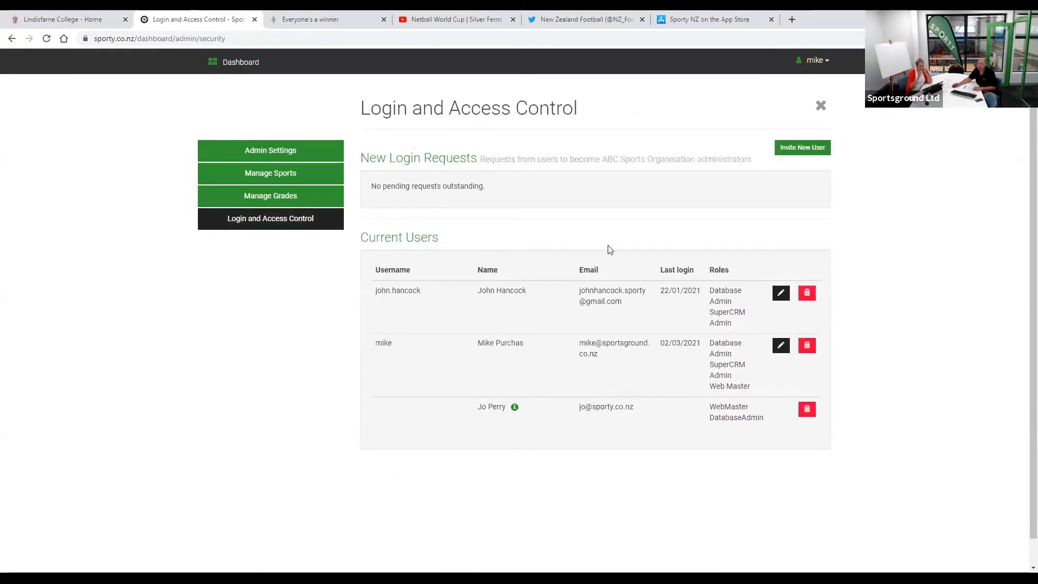
click(803, 148)
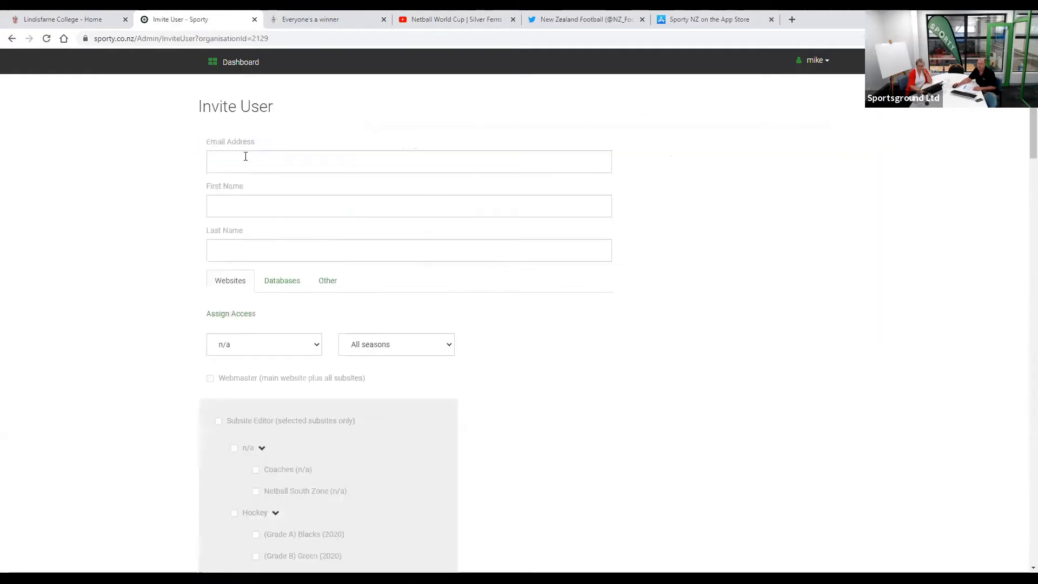
- Enter the invitee's e-mail and name fields and grant Webmaster access to the main site and all subsites
click(244, 160)
click(241, 203)
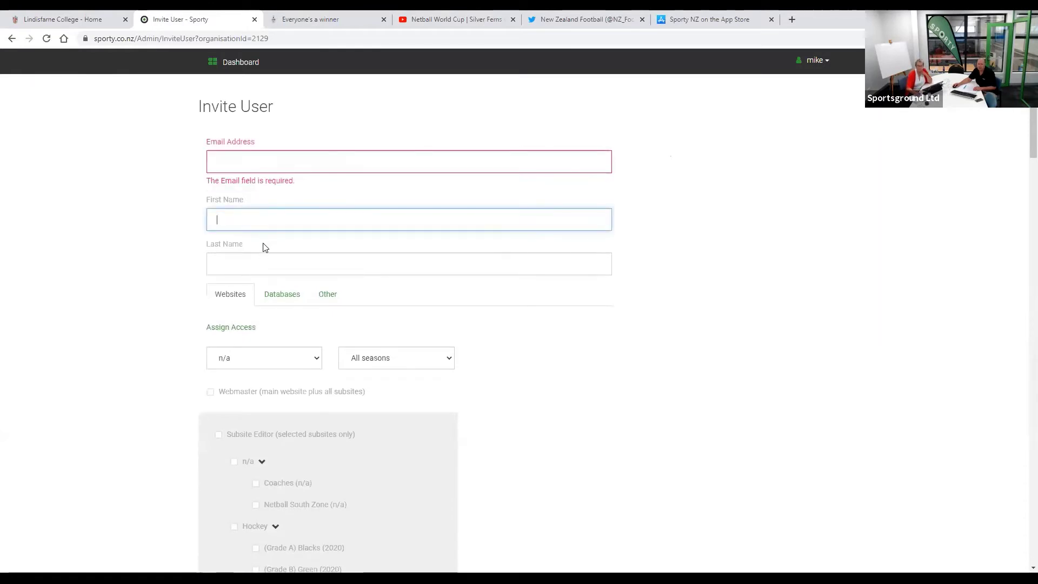
click(266, 287)
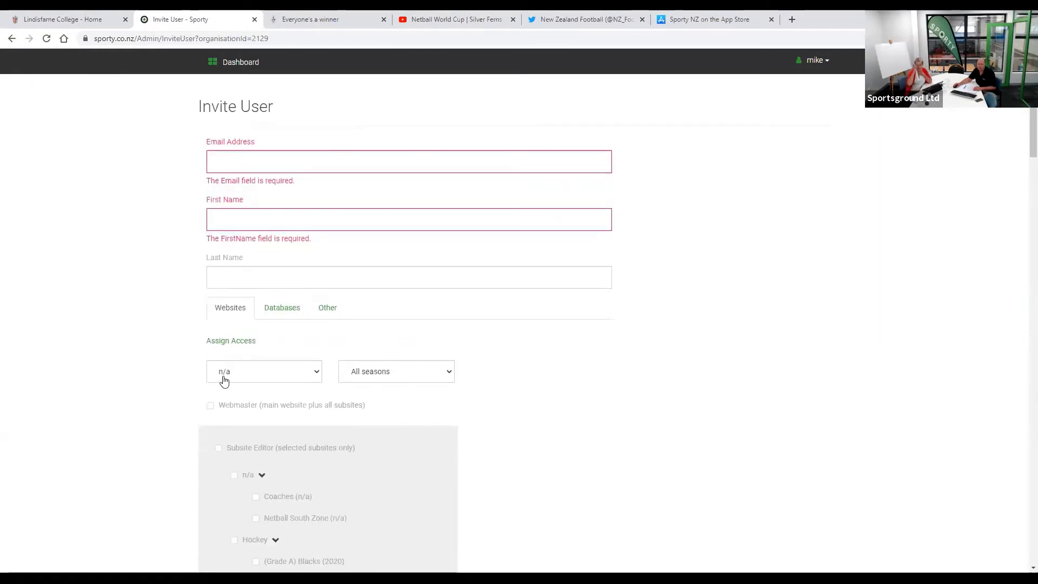
scroll(208, 349, down, 1)
click(210, 337)
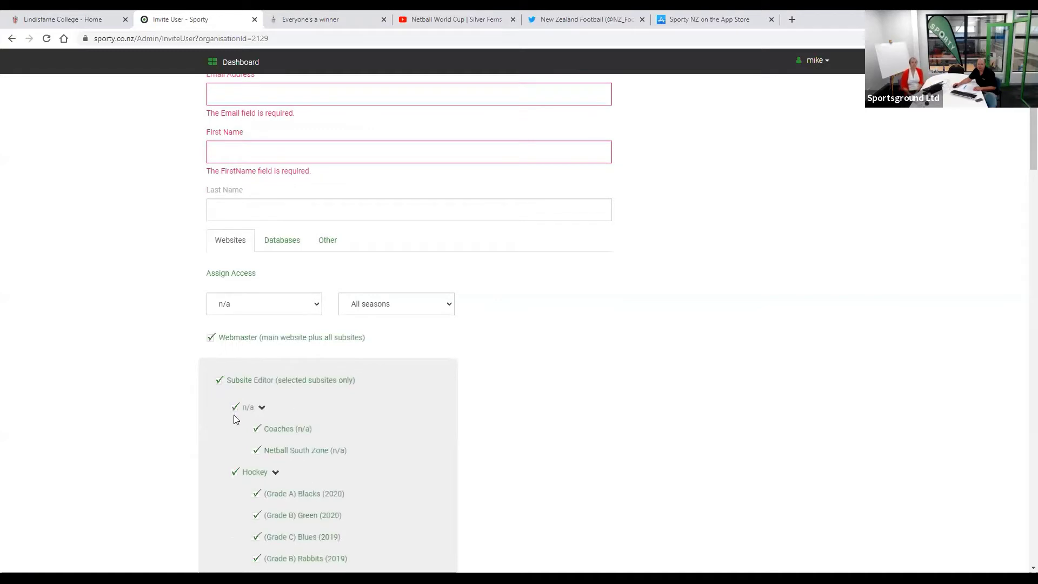
- Review the remaining access options and cancel the invitation
scroll(228, 390, down, 1)
scroll(228, 390, down, 1)
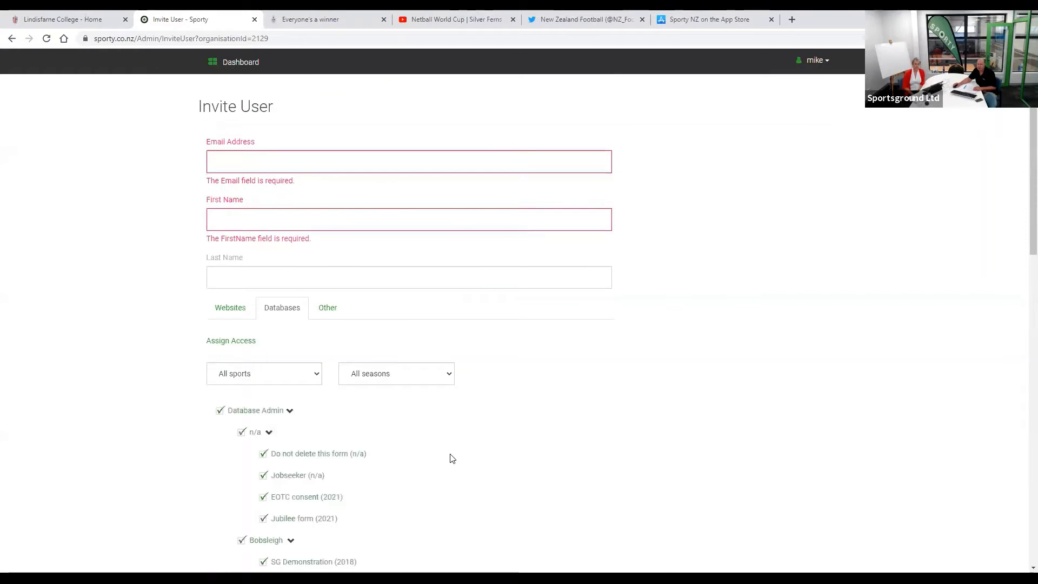
scroll(452, 458, down, 5)
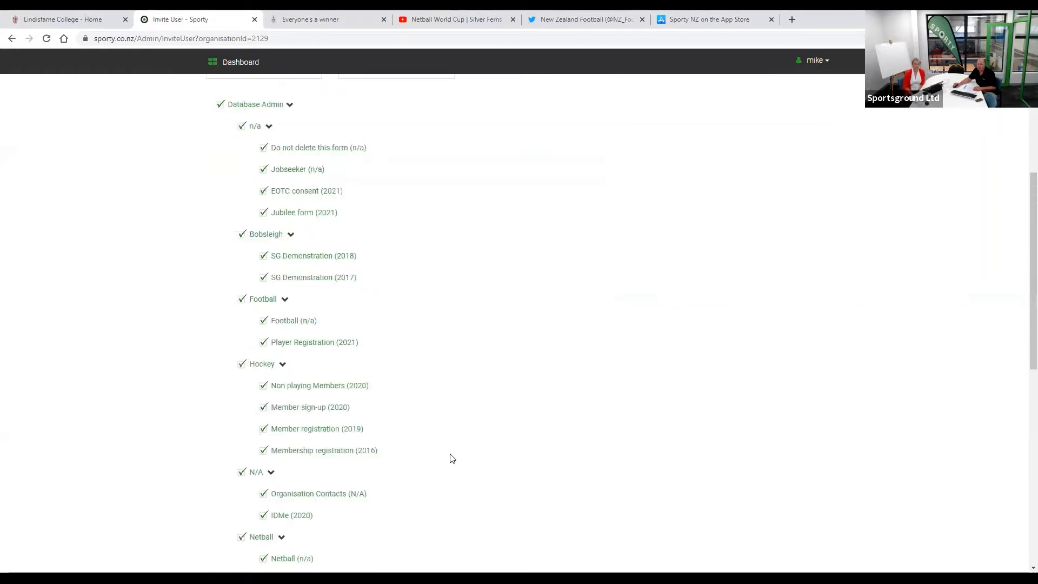
scroll(452, 459, down, 7)
scroll(451, 458, down, 3)
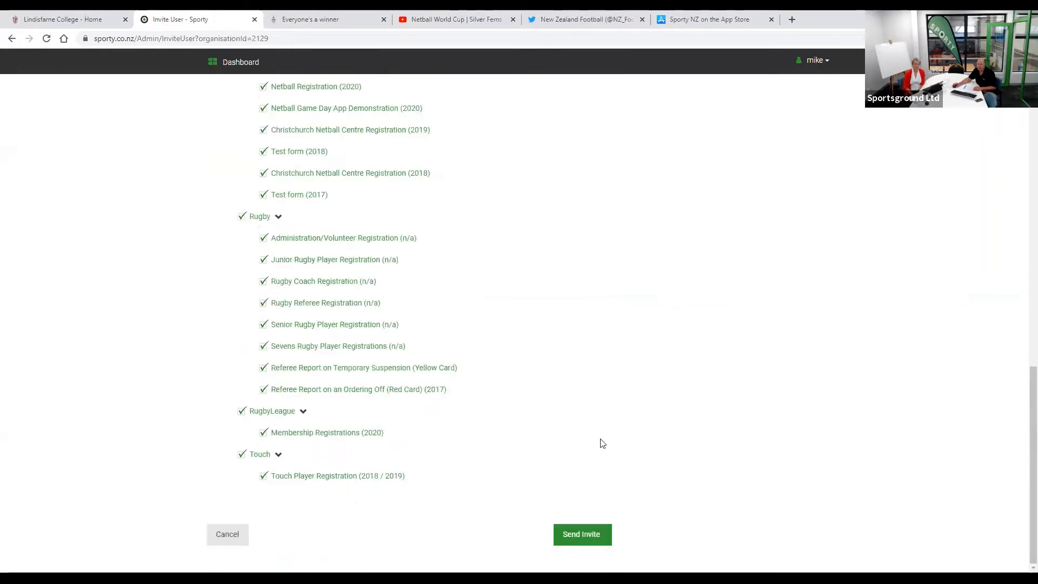
scroll(612, 443, up, 15)
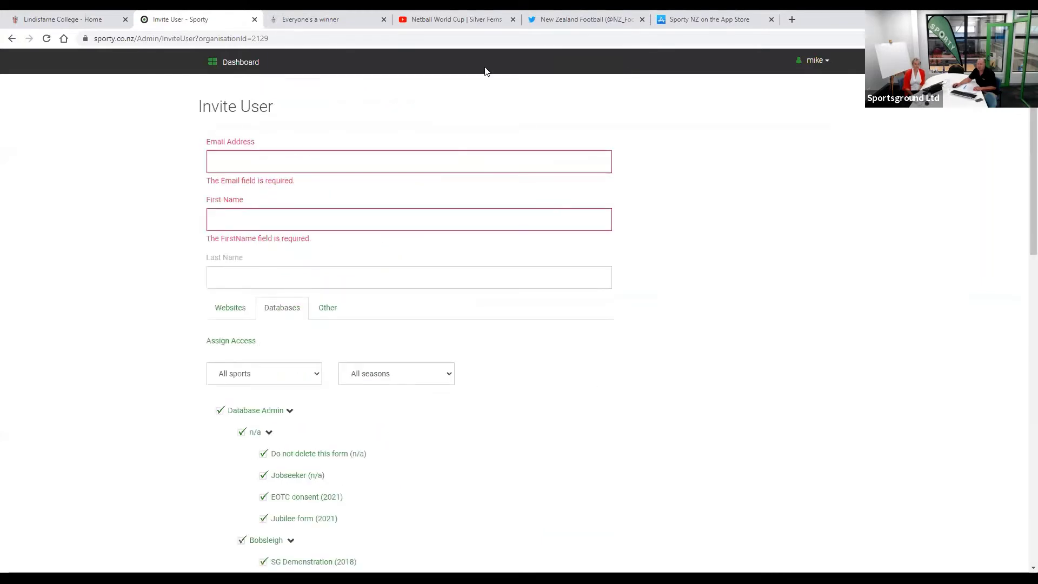
scroll(497, 378, down, 3)
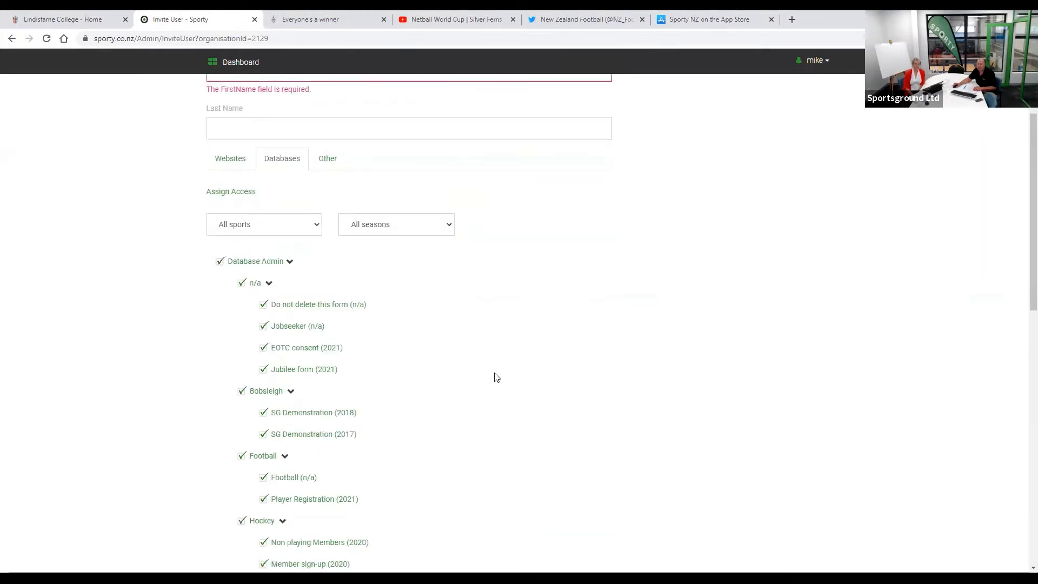
scroll(497, 377, down, 12)
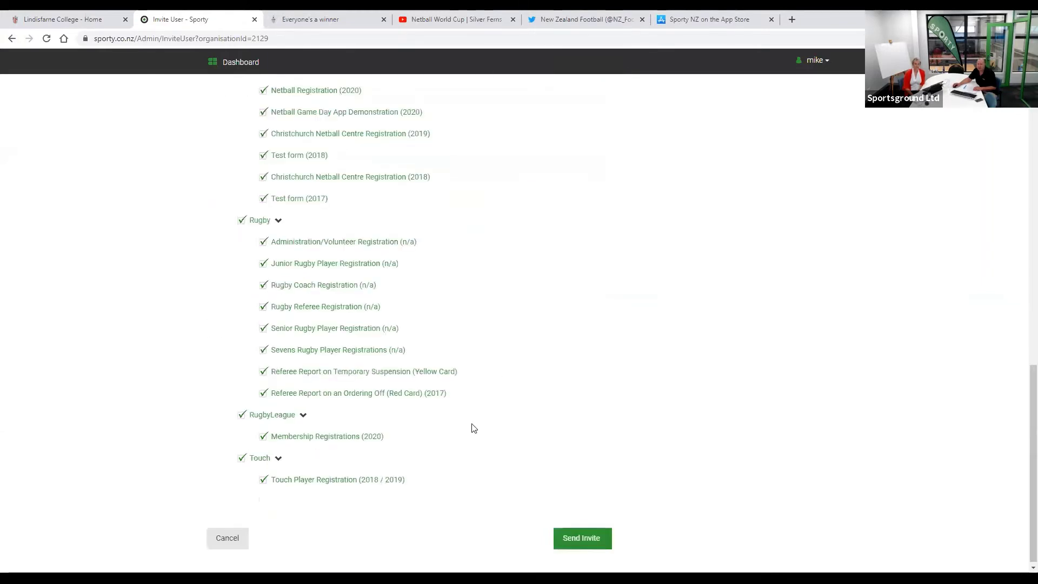
click(222, 539)
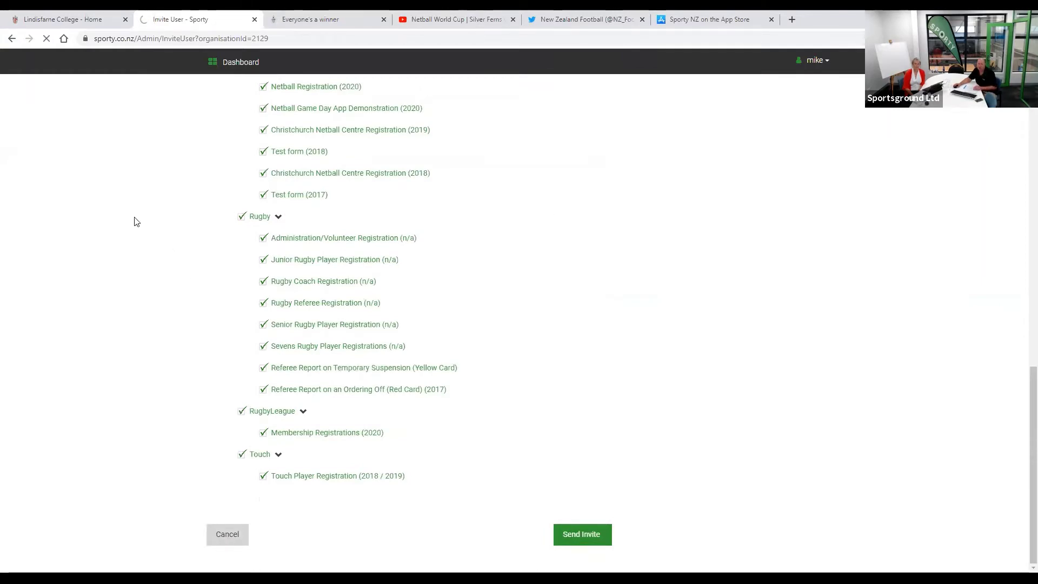
scroll(136, 221, up, 6)
scroll(140, 217, up, 9)
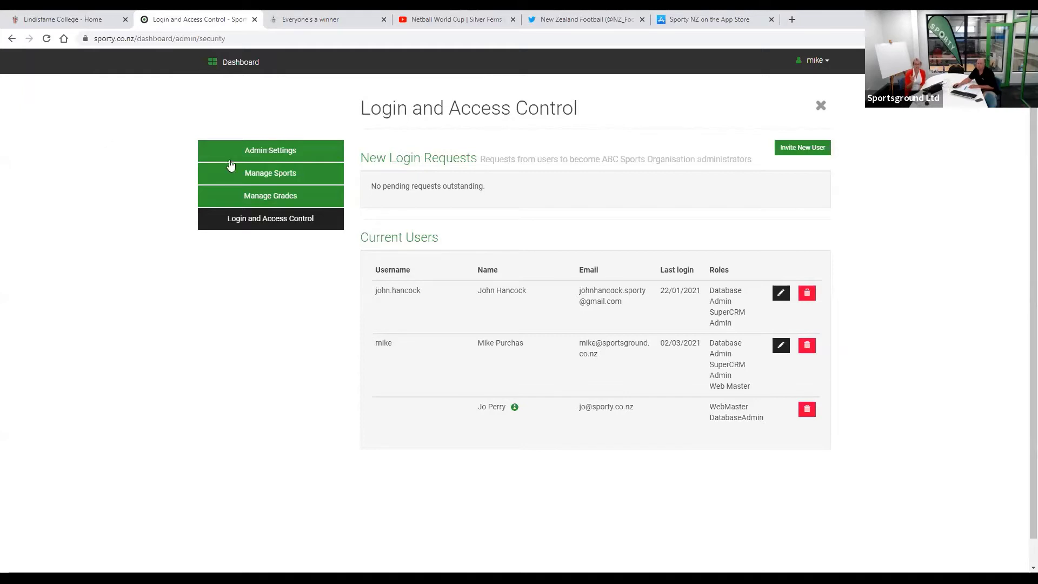
- Reopen the recent ABC Club eNewsletter via News & eNewsletters and select its sender address
click(250, 66)
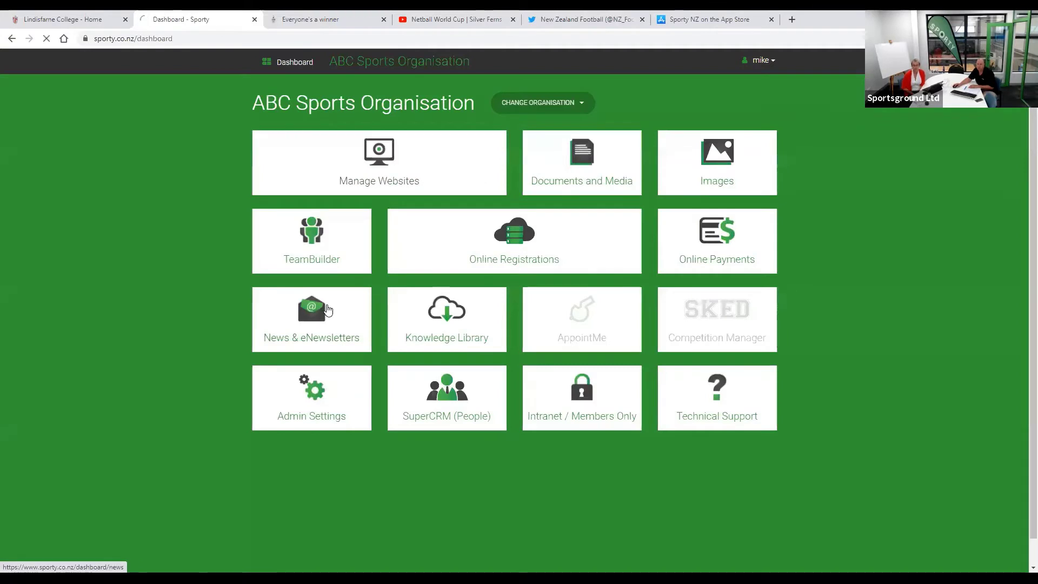
click(328, 309)
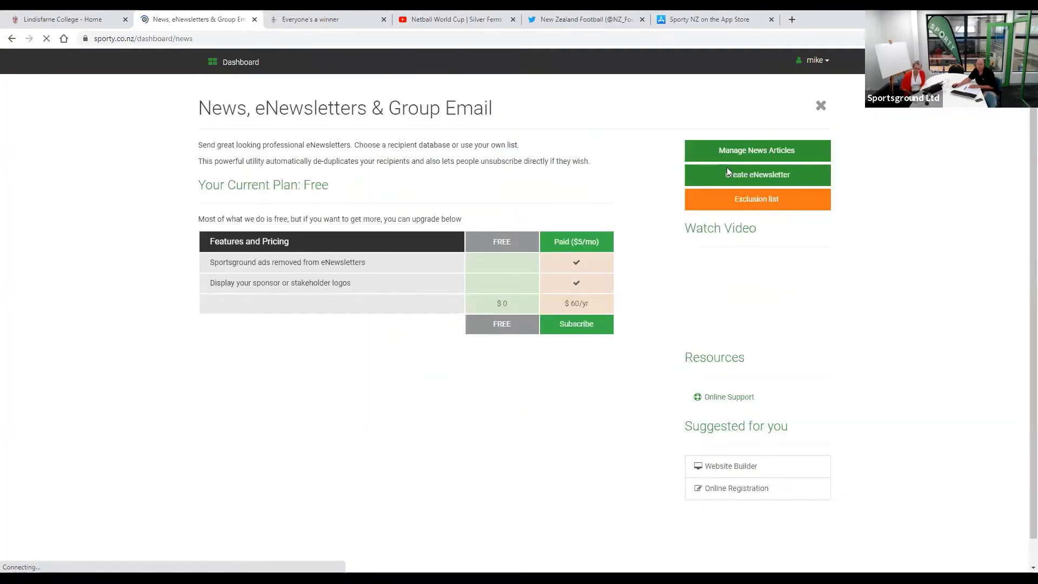
click(727, 172)
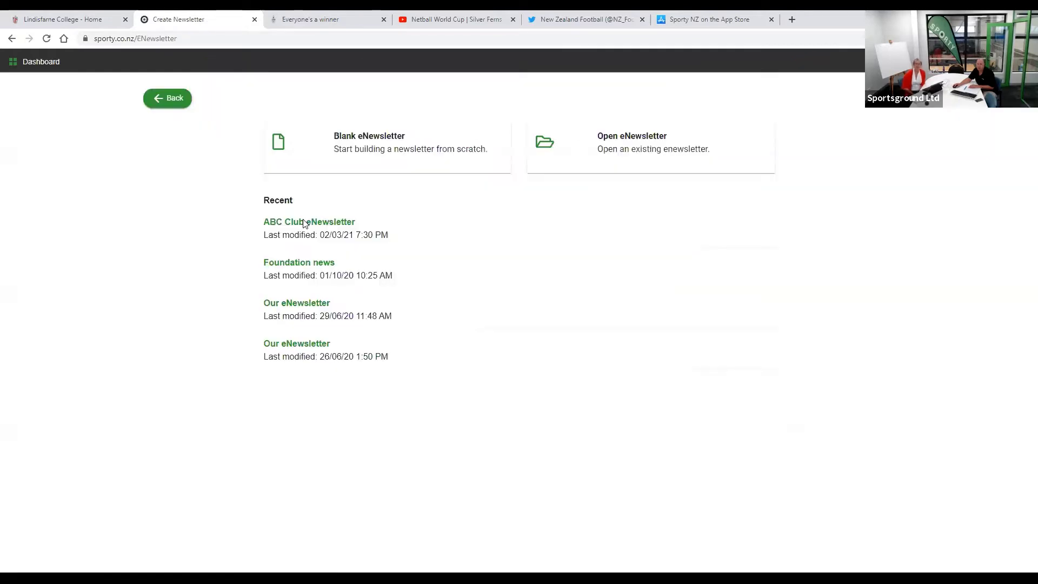
click(305, 222)
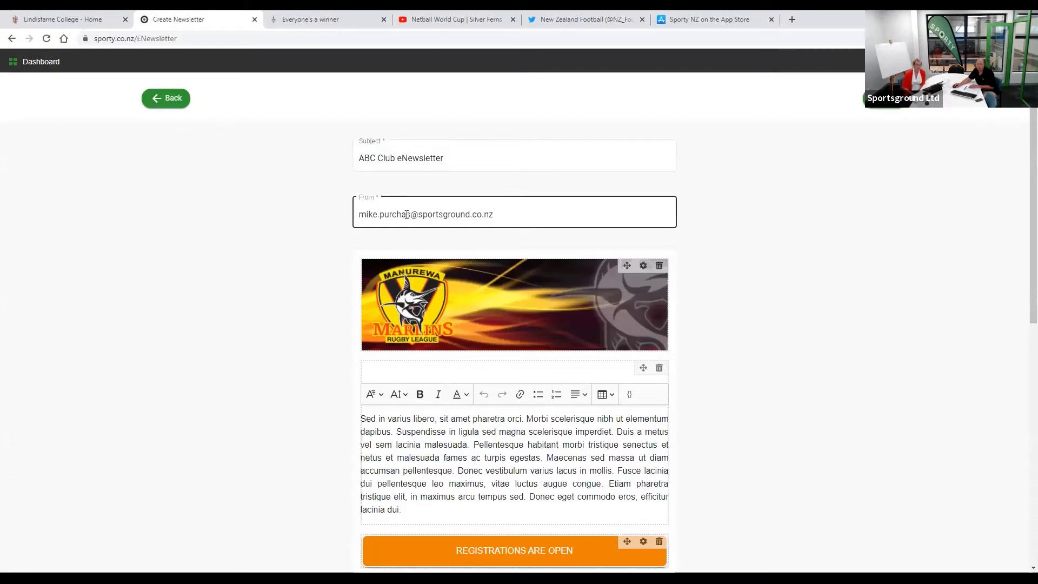
triple_click(407, 214)
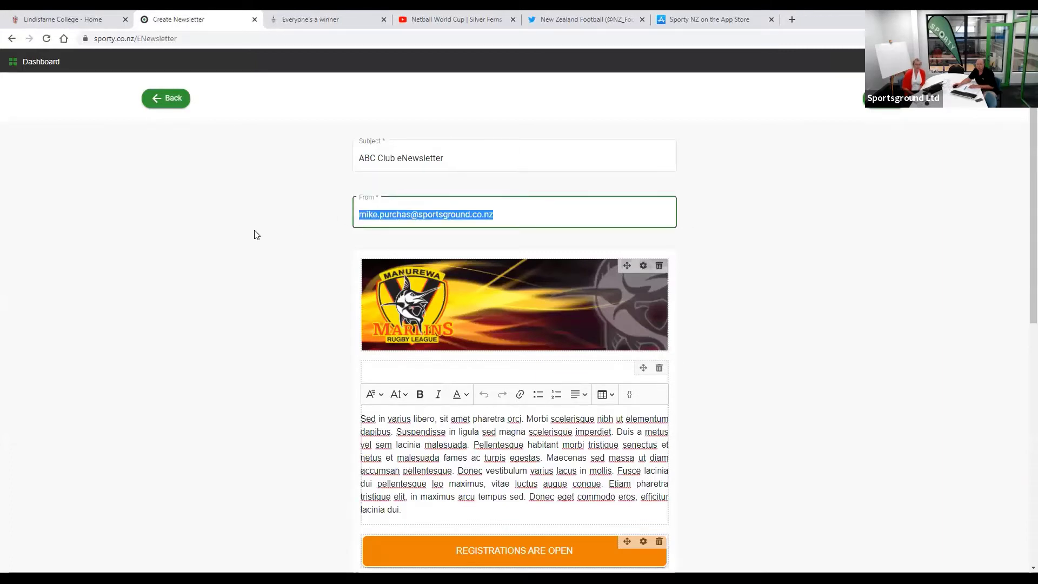
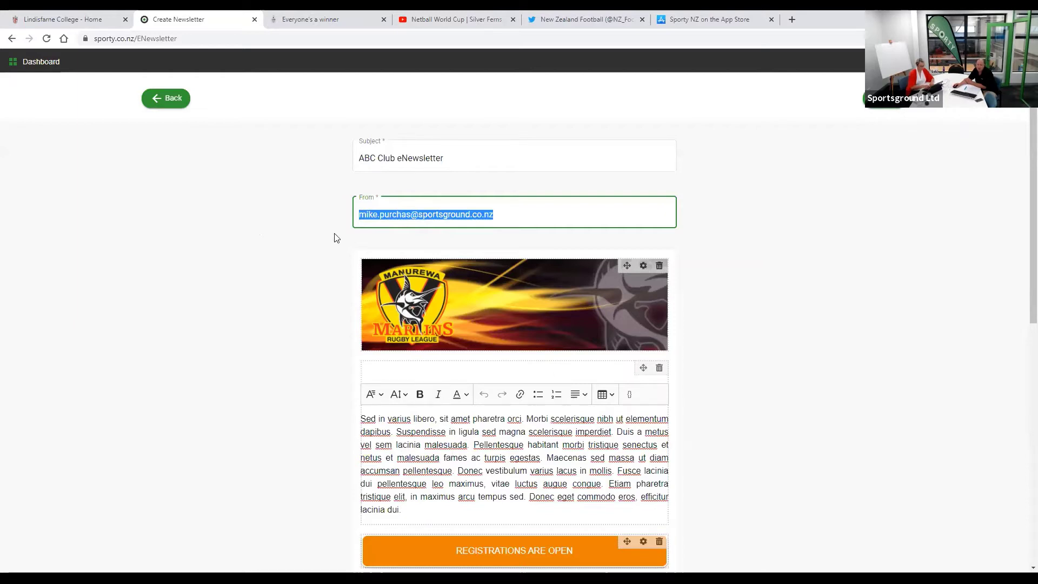
- Leave the Create Newsletter page for the ABC Sports Organisation dashboard via the top-bar Dashboard link
click(43, 64)
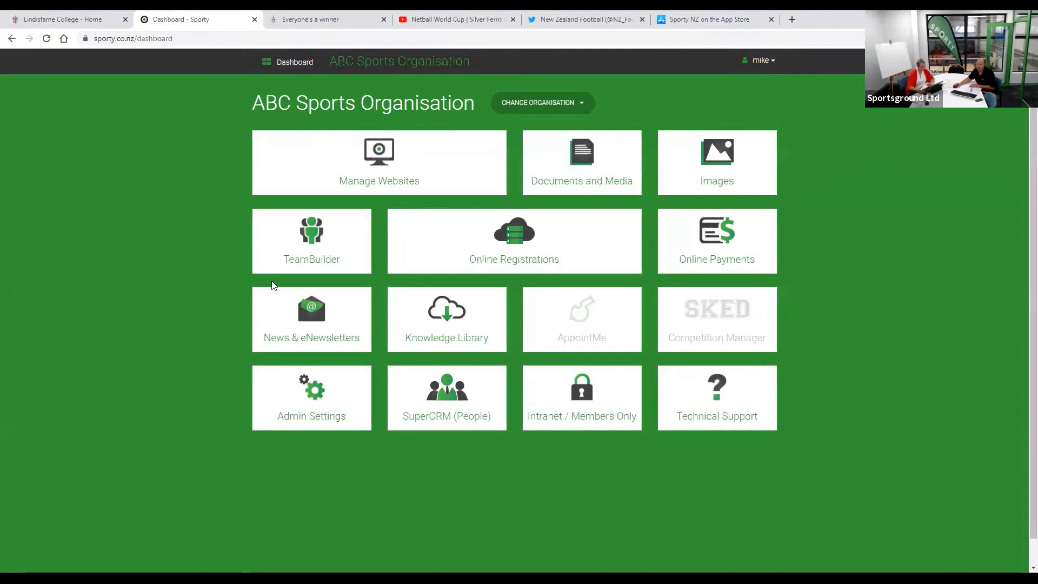
- In the Lindisfarne College tab, replace the address with sporty.co.nz and load it
click(51, 20)
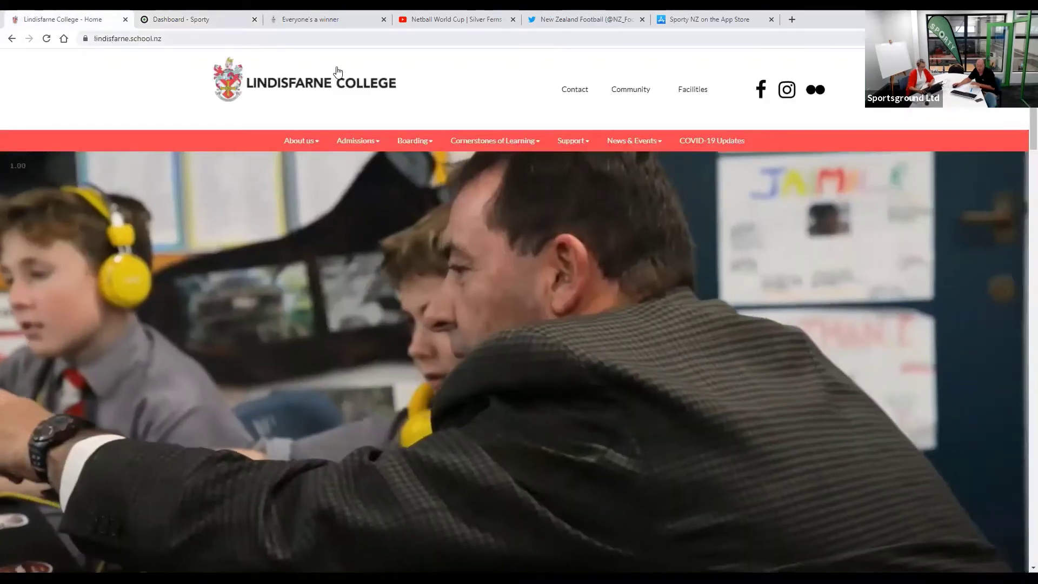
key(ctrl+l)
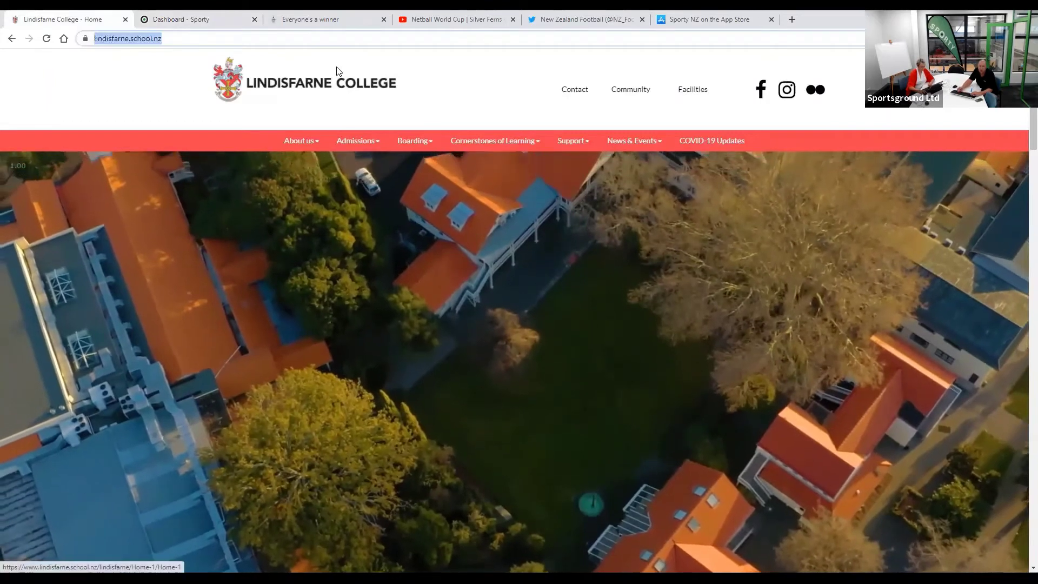
text(sporty.)
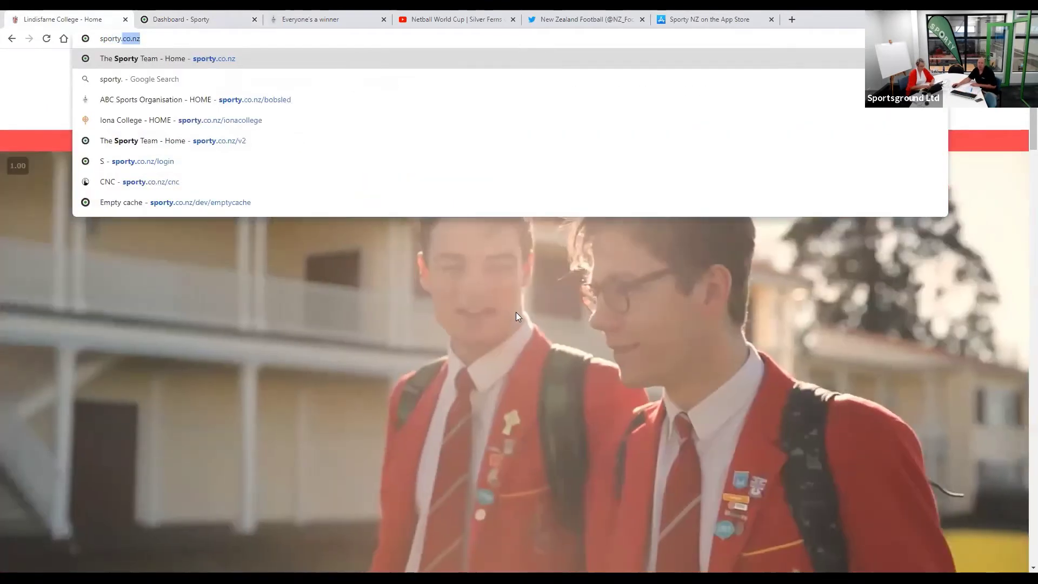
key(Return)
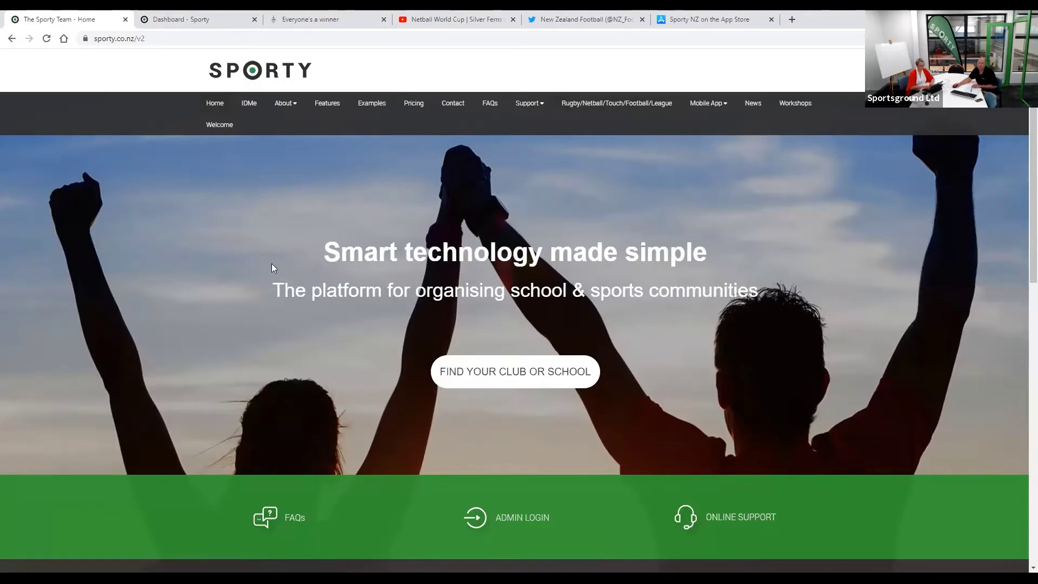
- From the Sporty dashboard's account options, open the ABC Sports Organisation public club website
click(189, 21)
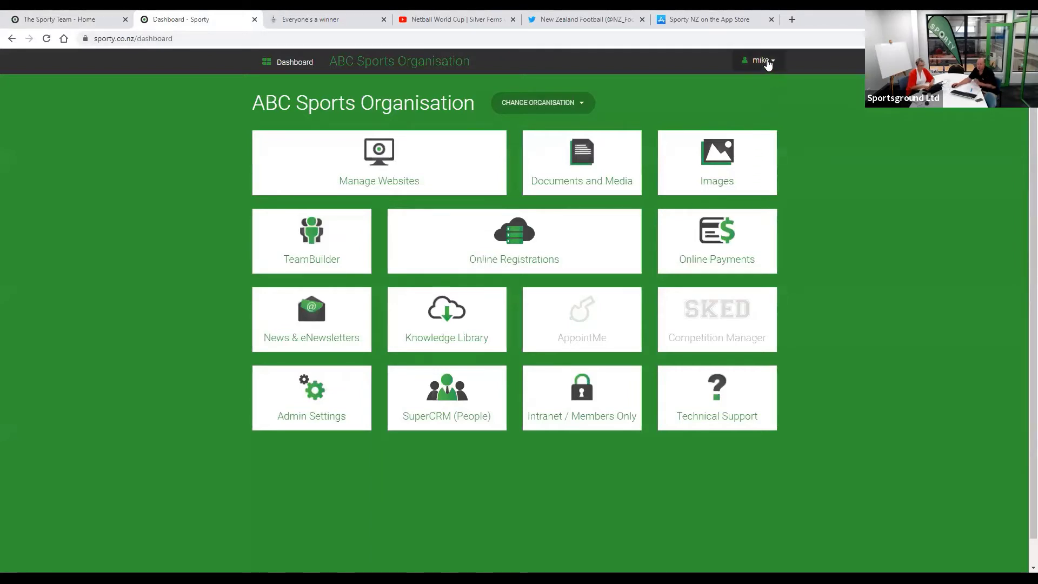
click(767, 63)
click(178, 136)
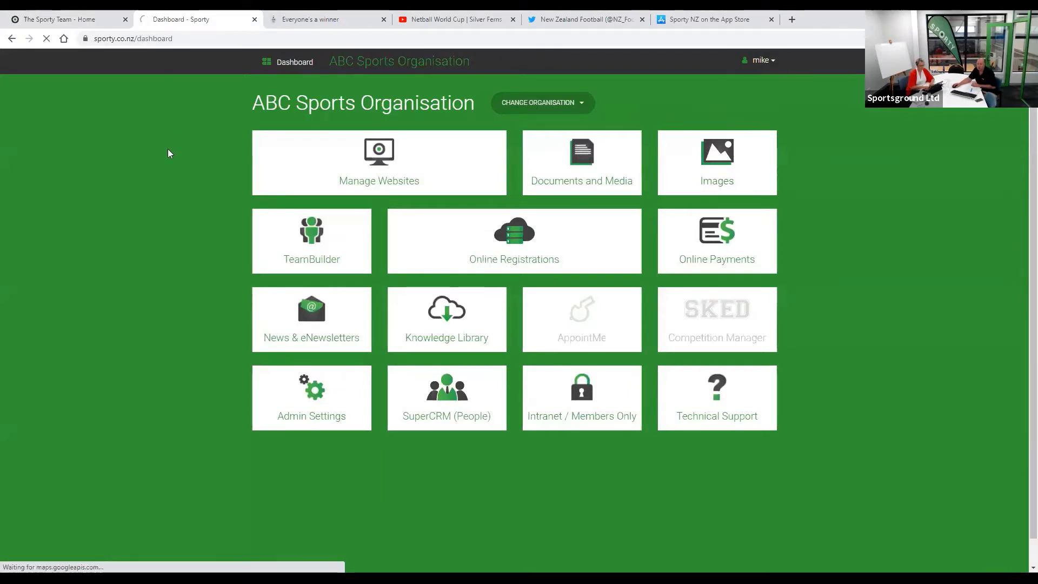
click(153, 70)
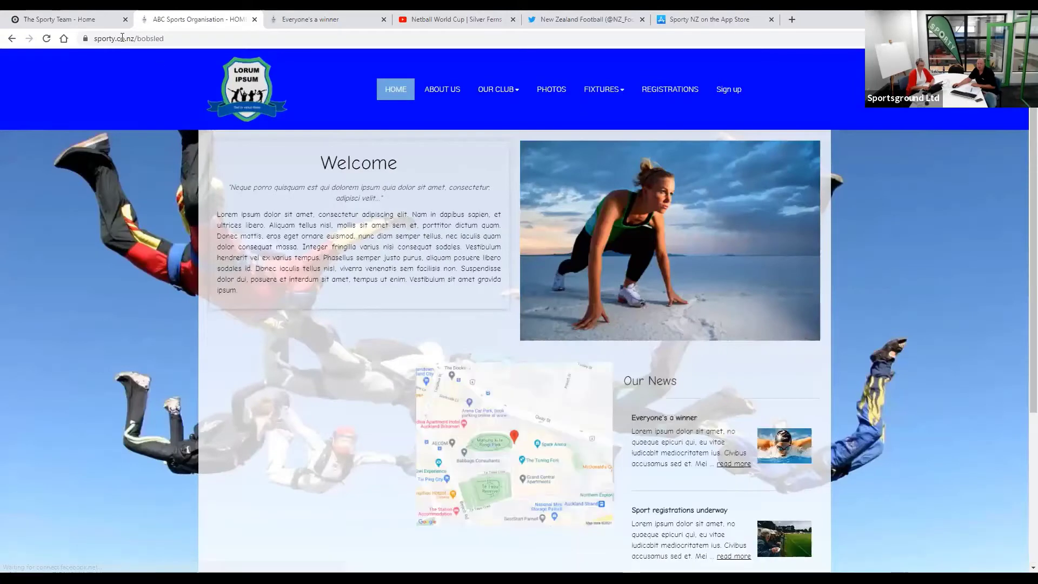
- Select the sporty.co.nz/bobsled web address, then scroll down through the news articles and footer
click(137, 39)
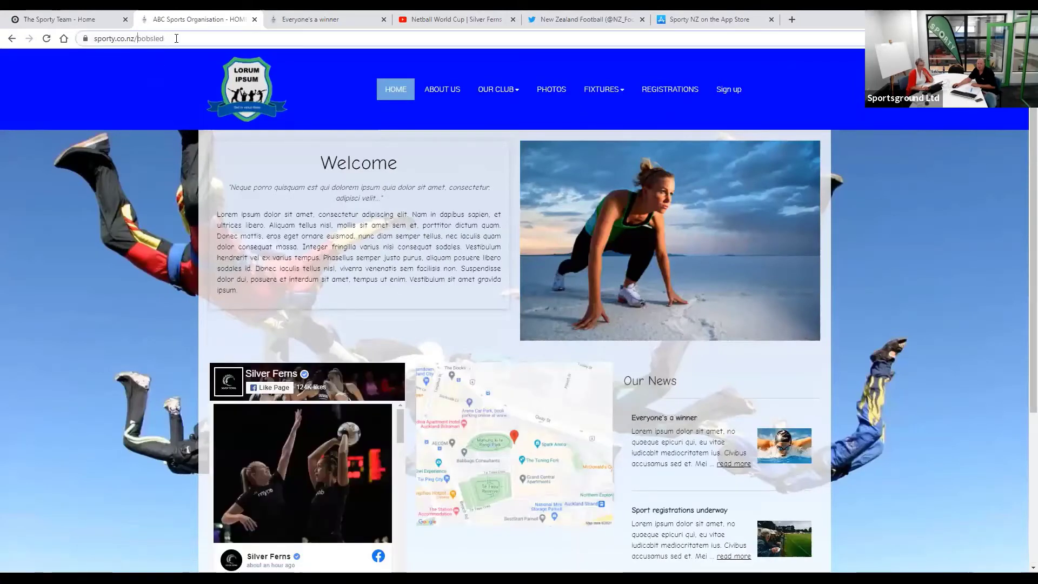
drag(178, 39, 228, 37)
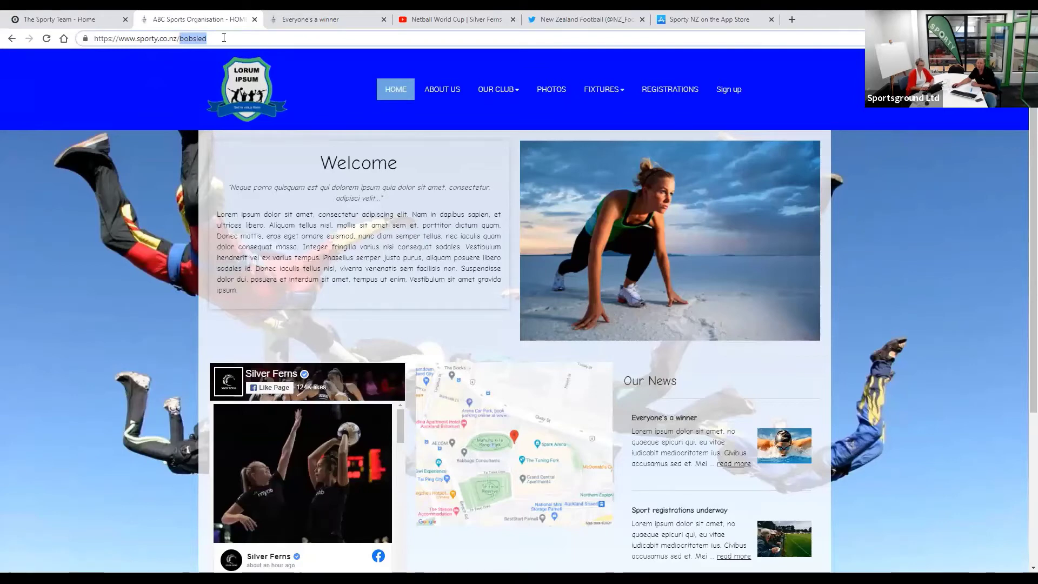
drag(230, 36, 65, 41)
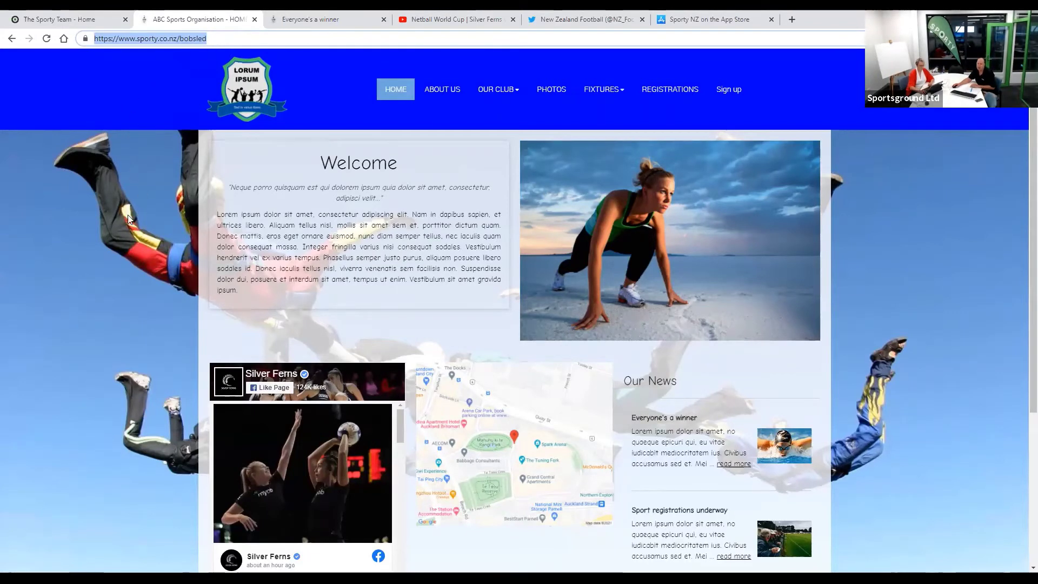
scroll(128, 219, down, 3)
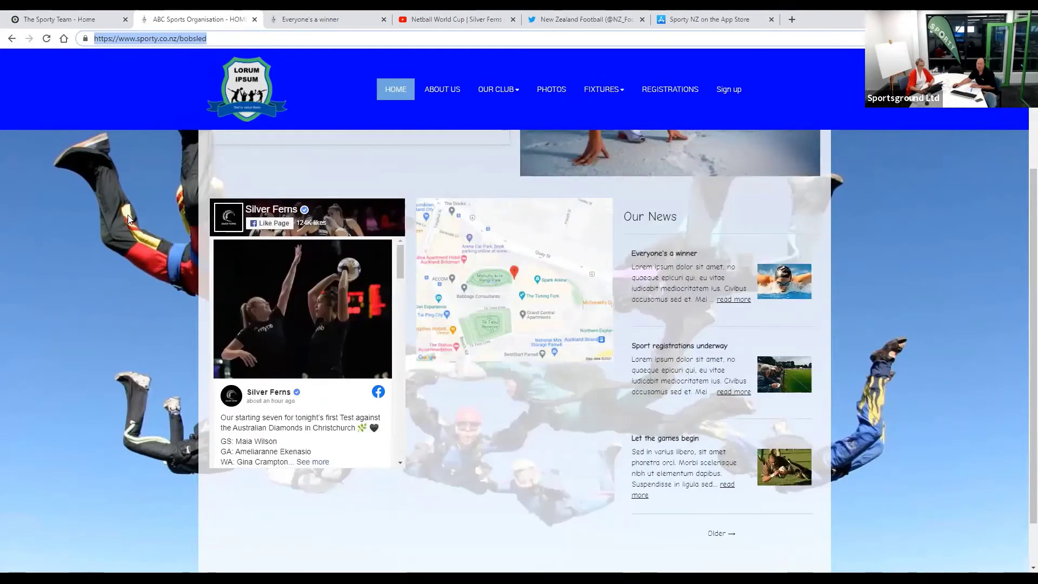
scroll(128, 218, down, 5)
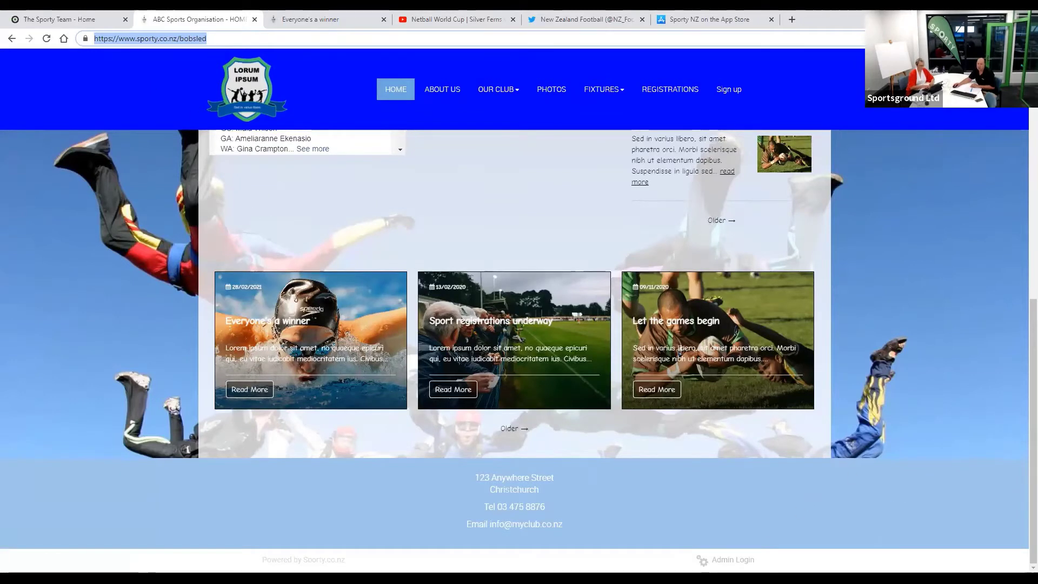
- Log in through the footer's Admin Login with the administrator username and password
click(733, 560)
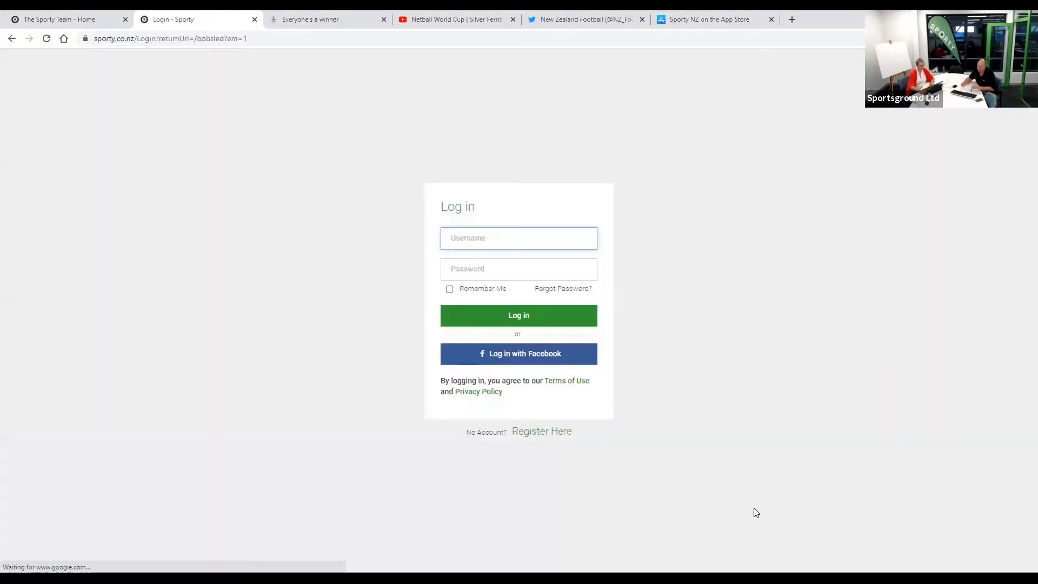
text(mike)
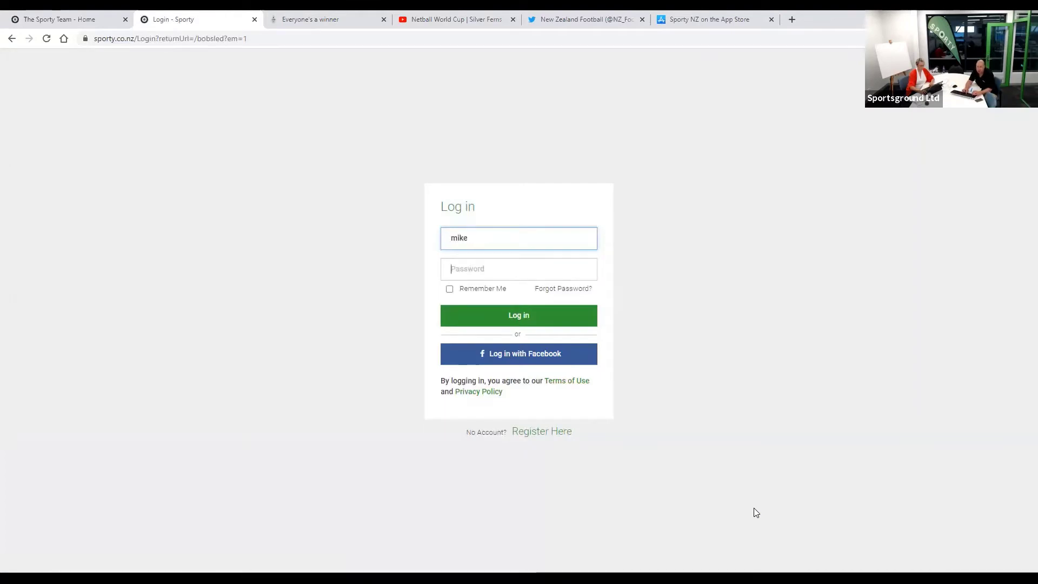
key(Tab)
text(password)
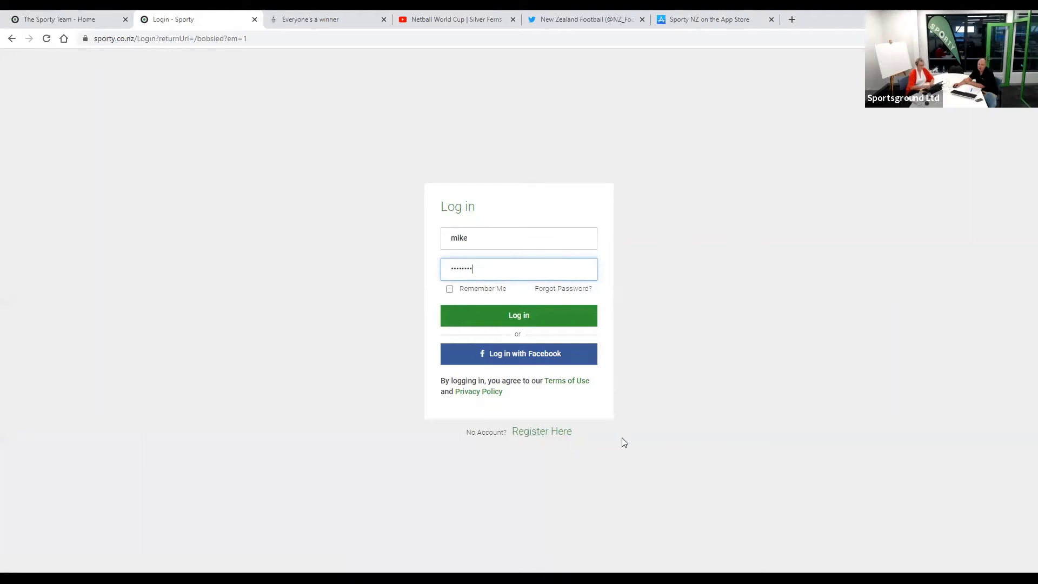
click(519, 319)
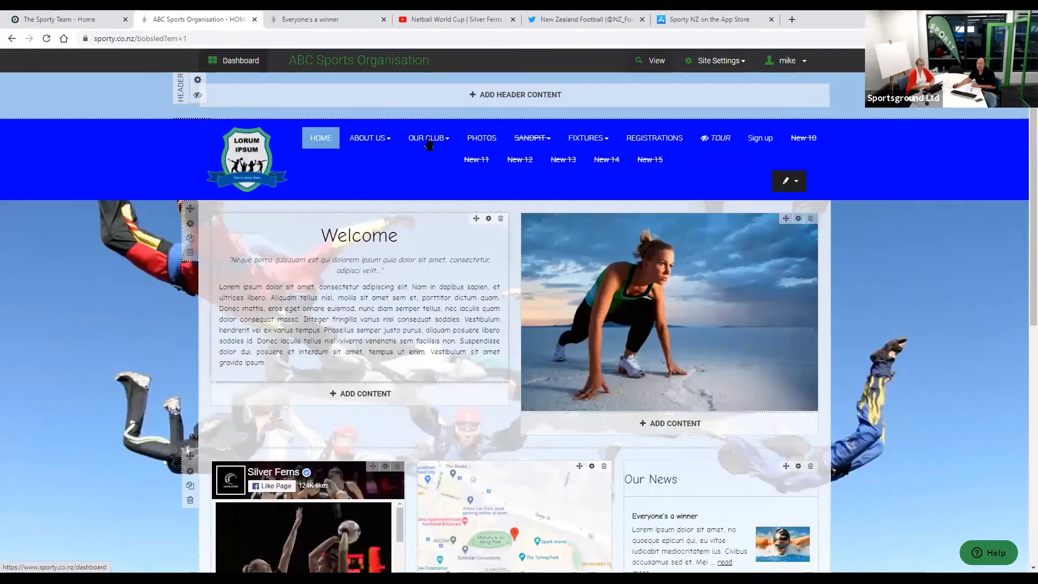
- Return to the ABC Sports Organisation dashboard and open the Online Registrations module
click(240, 60)
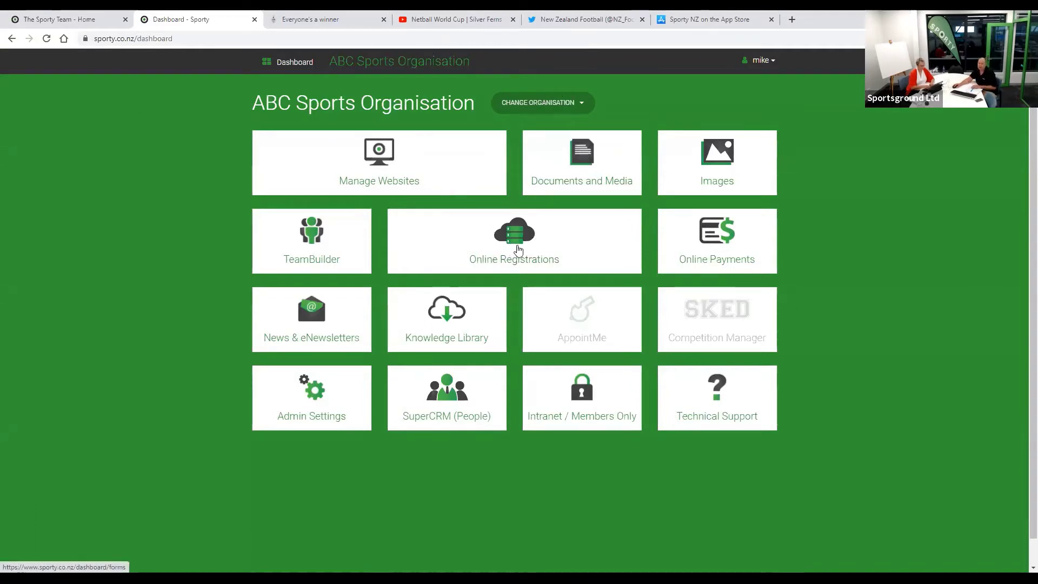
click(518, 250)
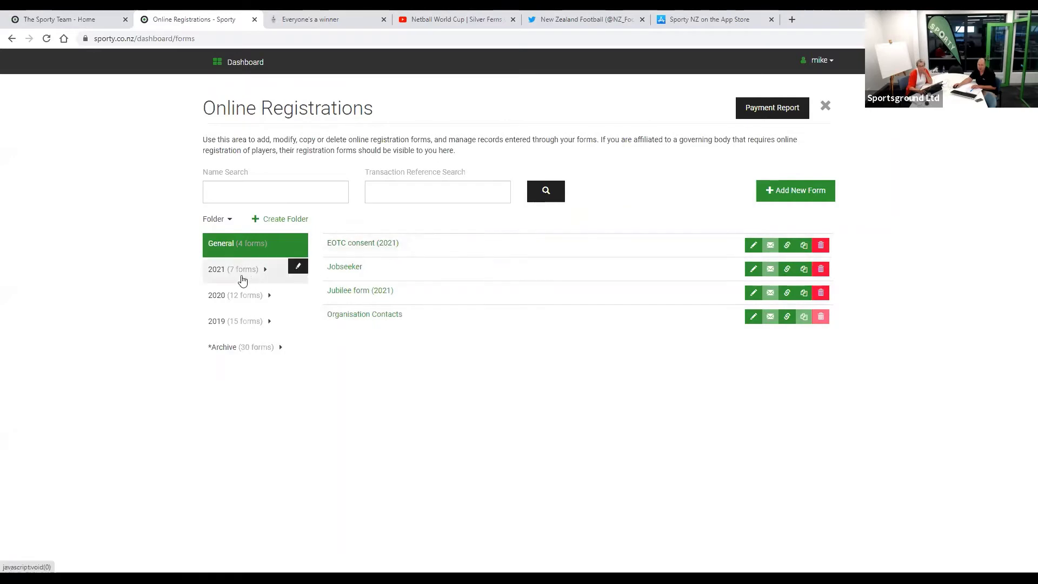
- Expand the 2021 and 2020 form folders, then start a new blank form with Add New Form
click(227, 273)
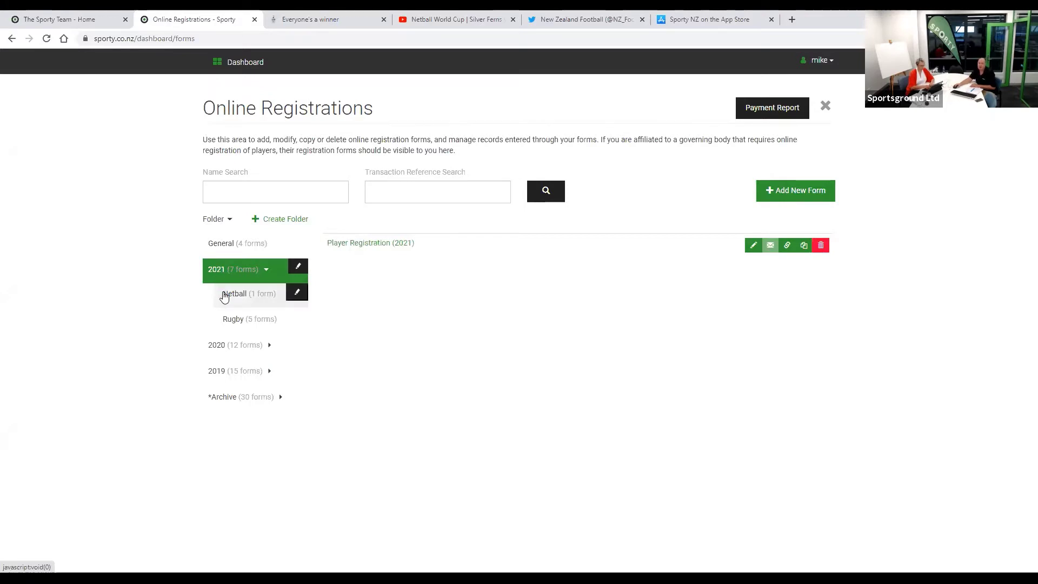
click(225, 350)
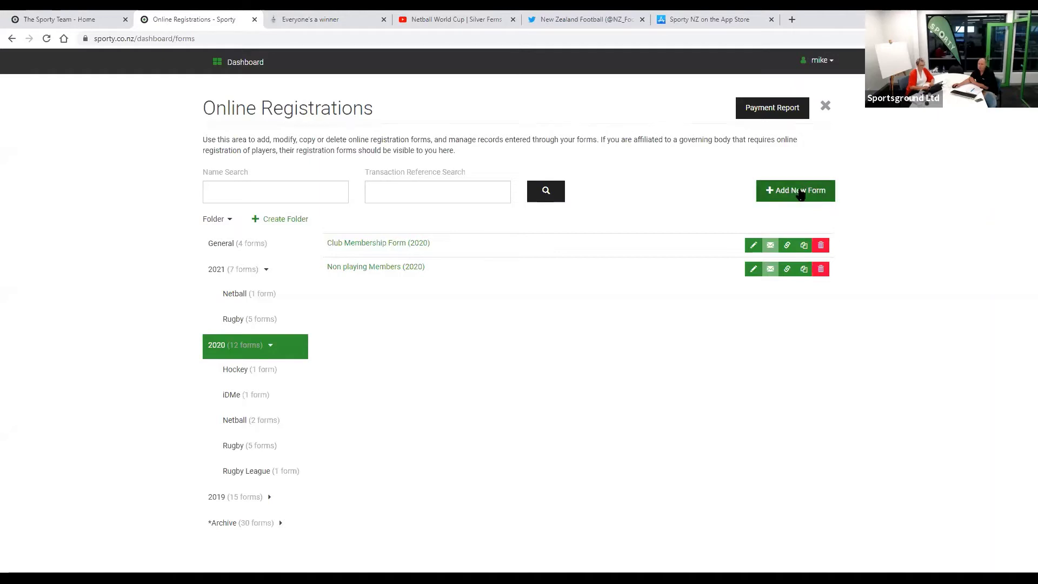
click(800, 192)
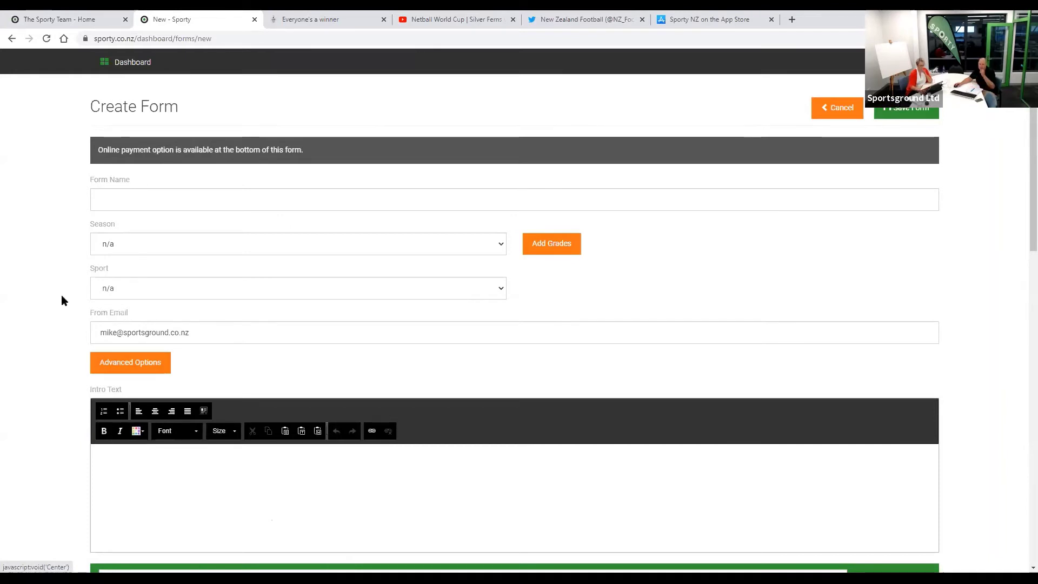
- Name the new form 'Sign up form', choose season 2021, and leave the sport at n/a
click(120, 201)
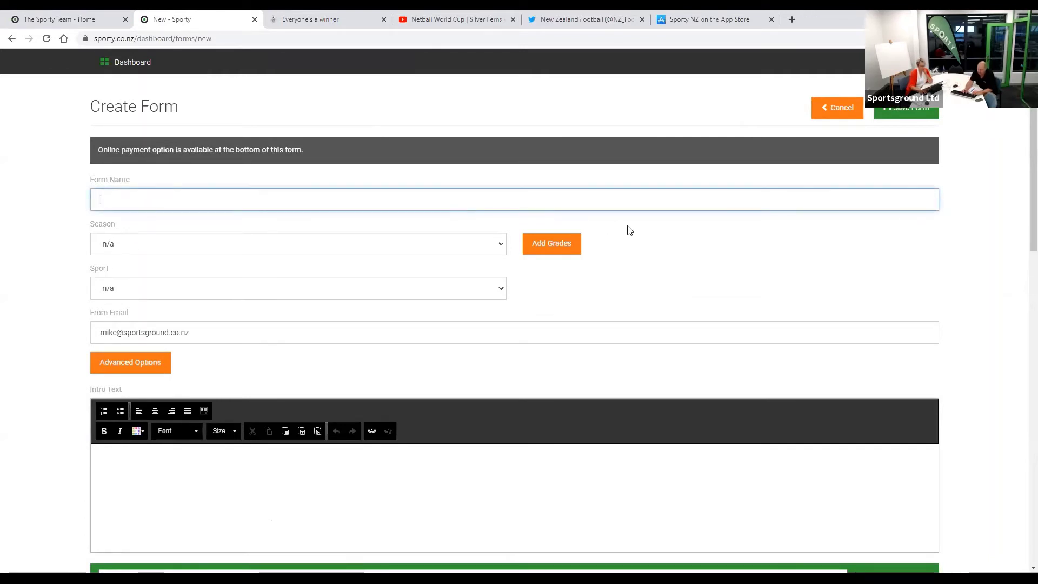
text(Sign )
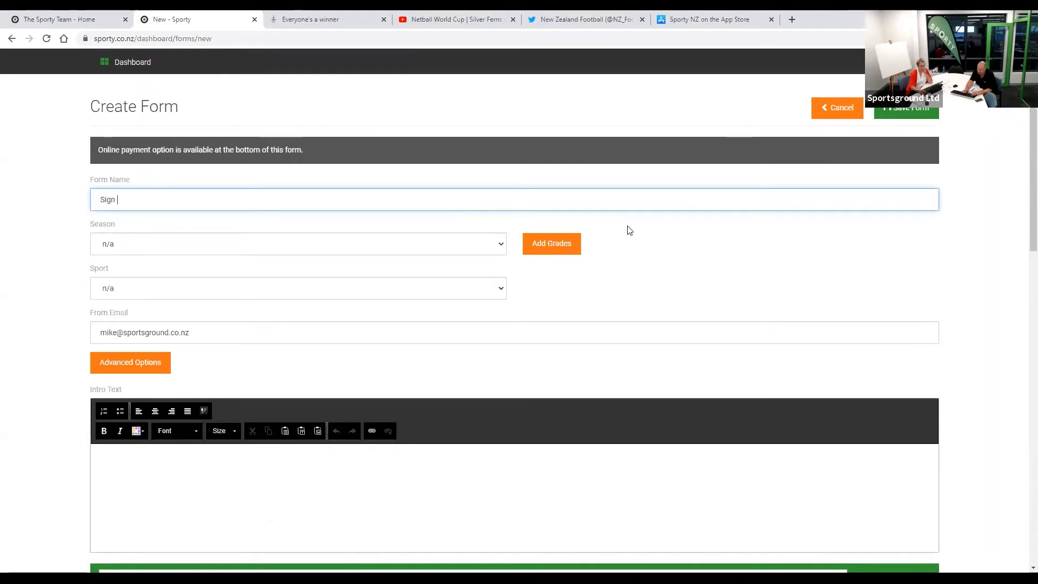
text(up here)
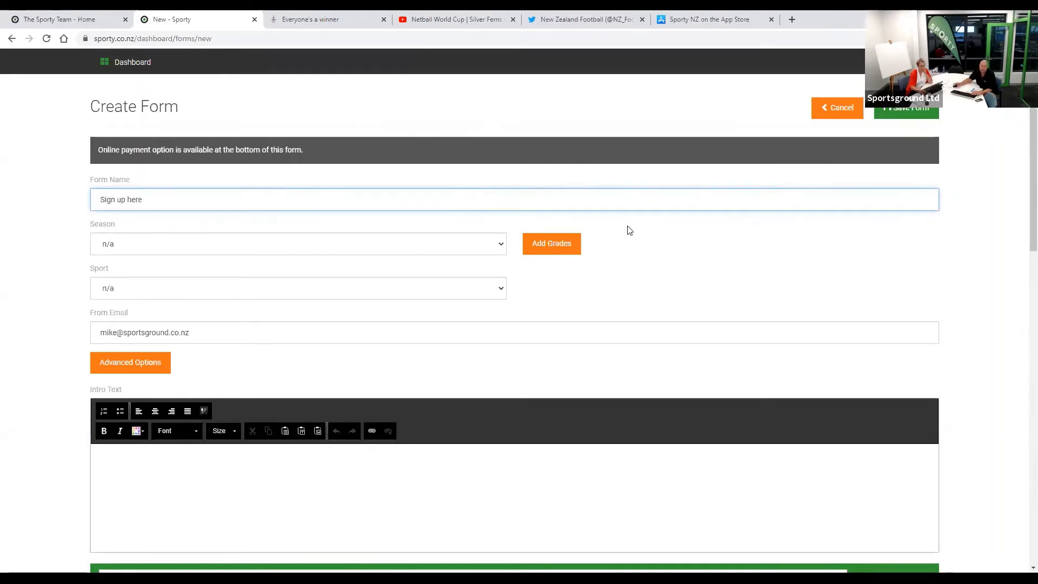
key(BackSpace)
key(BackSpace)
key(BackSpace)
key(BackSpace)
text(form)
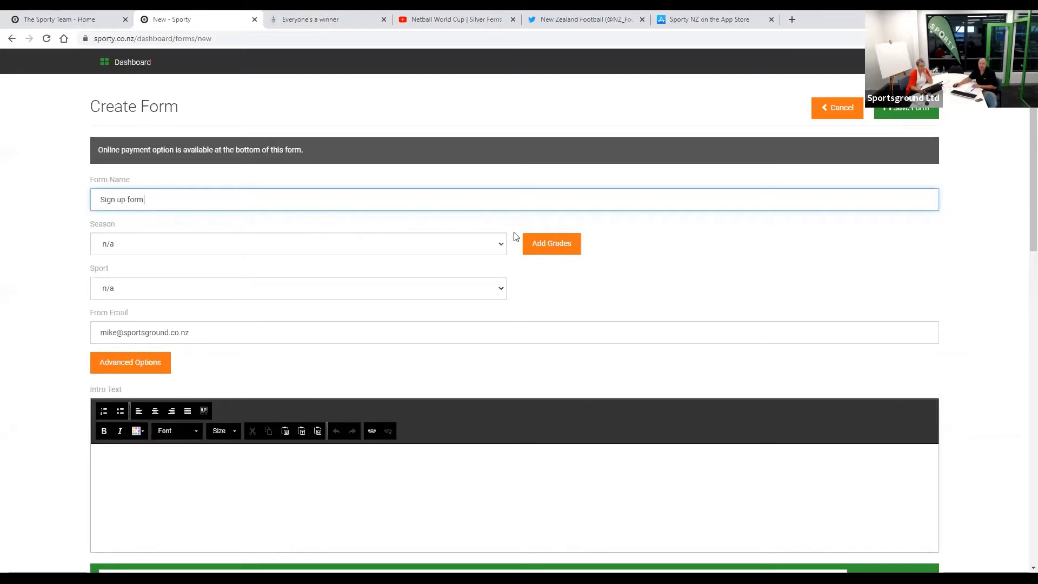
click(465, 245)
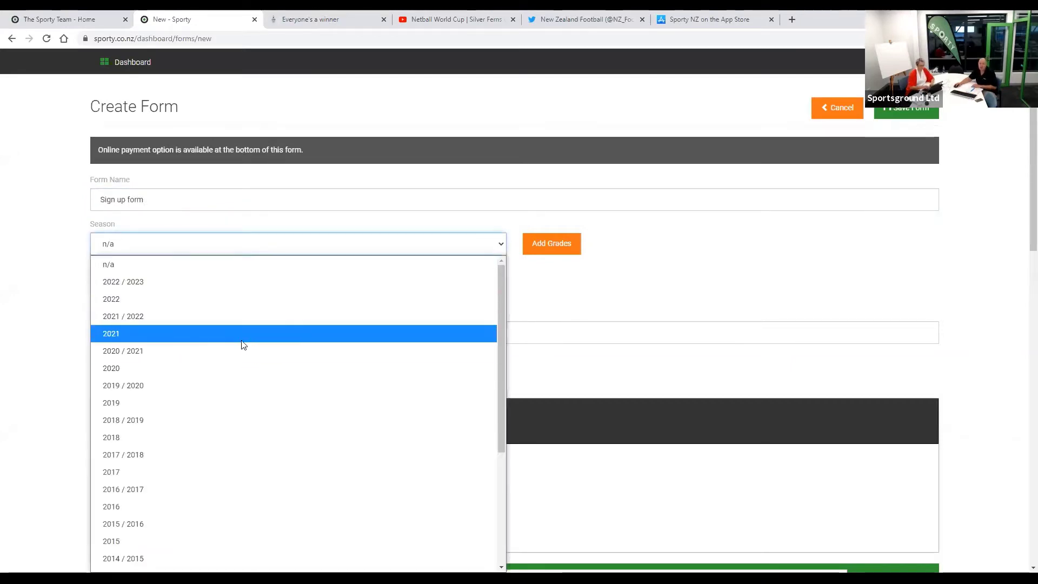
click(242, 337)
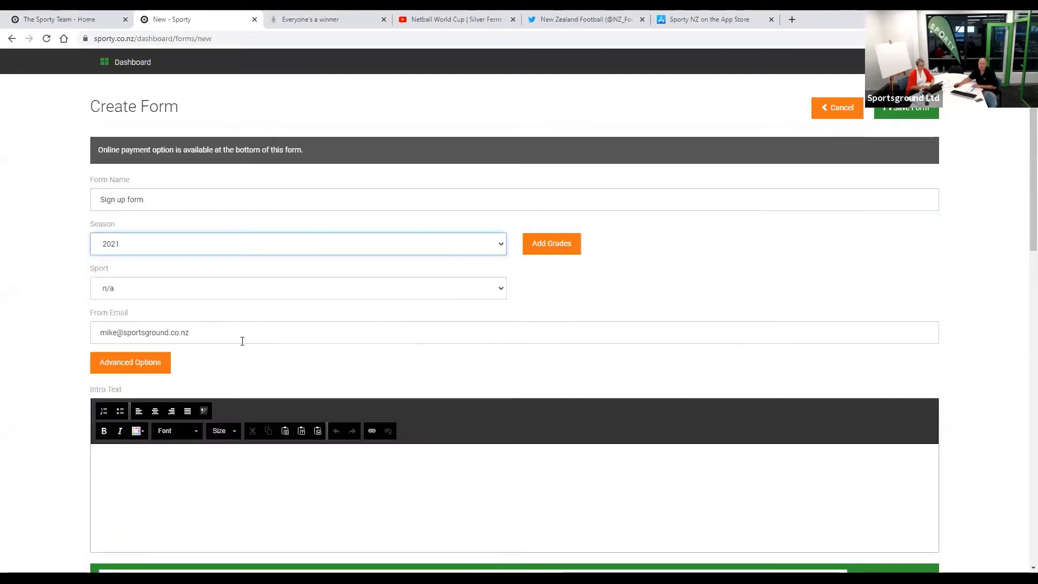
click(276, 291)
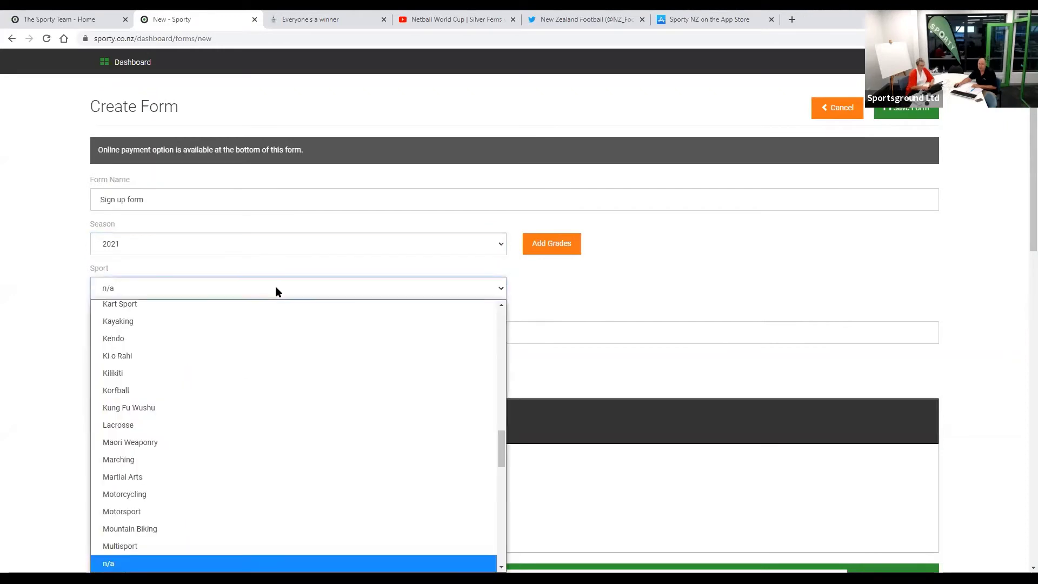
click(565, 304)
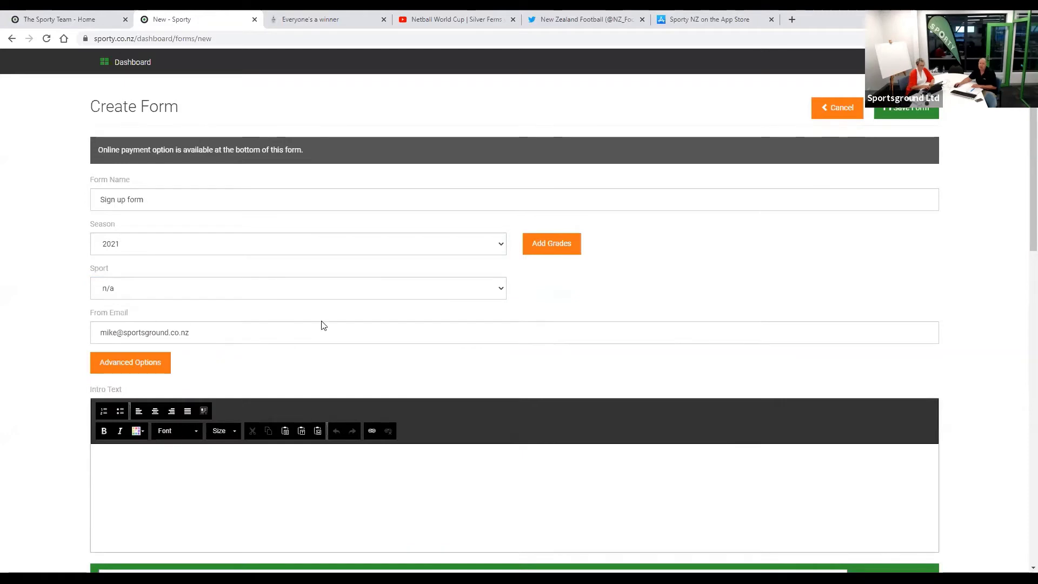
scroll(242, 304, down, 1)
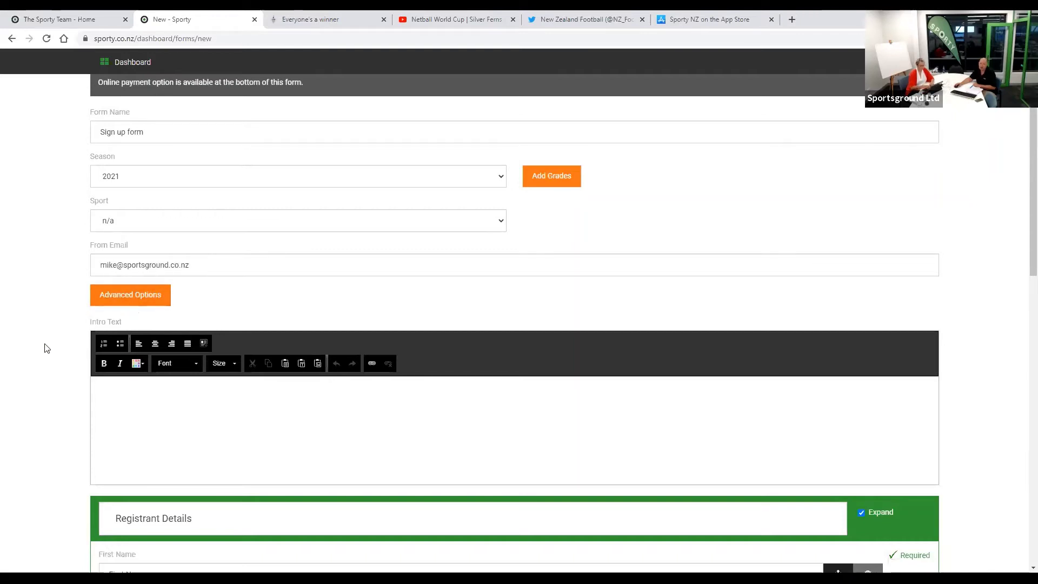
- In Advanced Options, keep 'Email a copy to the registrant' on; untick 'Visible in mobile app' and 'Allow registrant edit'
click(115, 297)
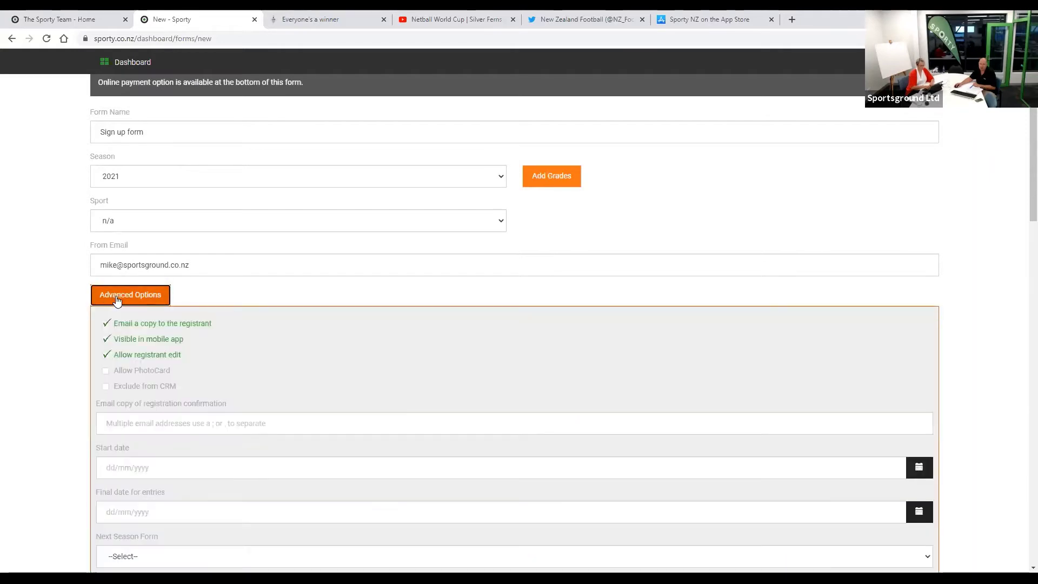
scroll(178, 419, down, 2)
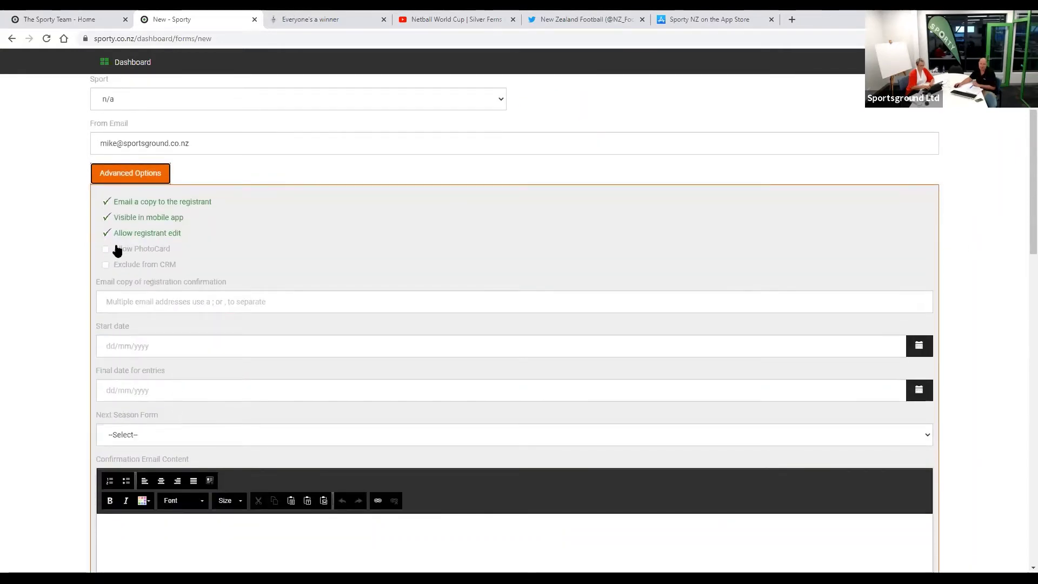
click(106, 202)
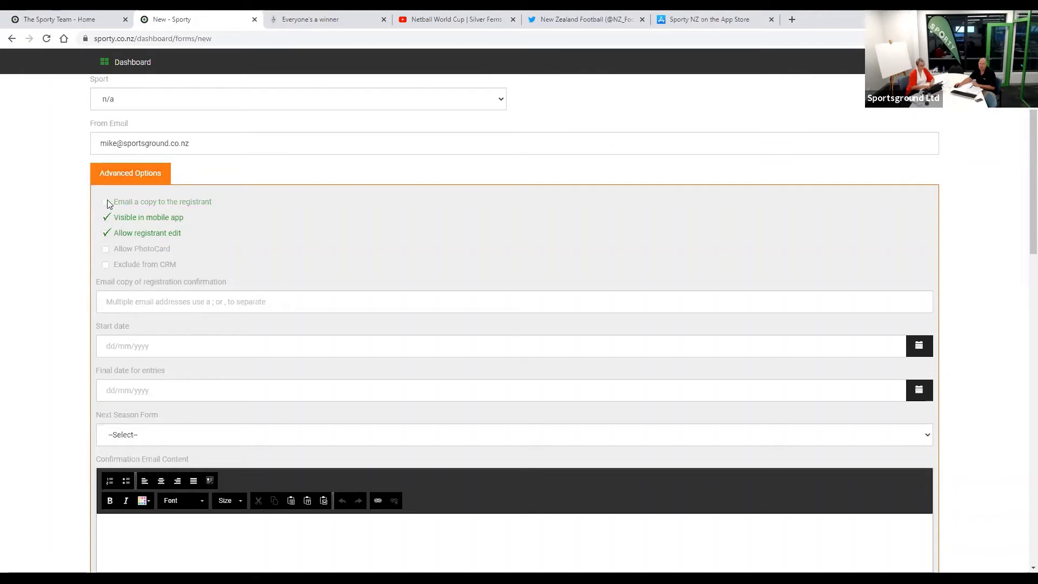
click(106, 202)
click(110, 219)
click(107, 233)
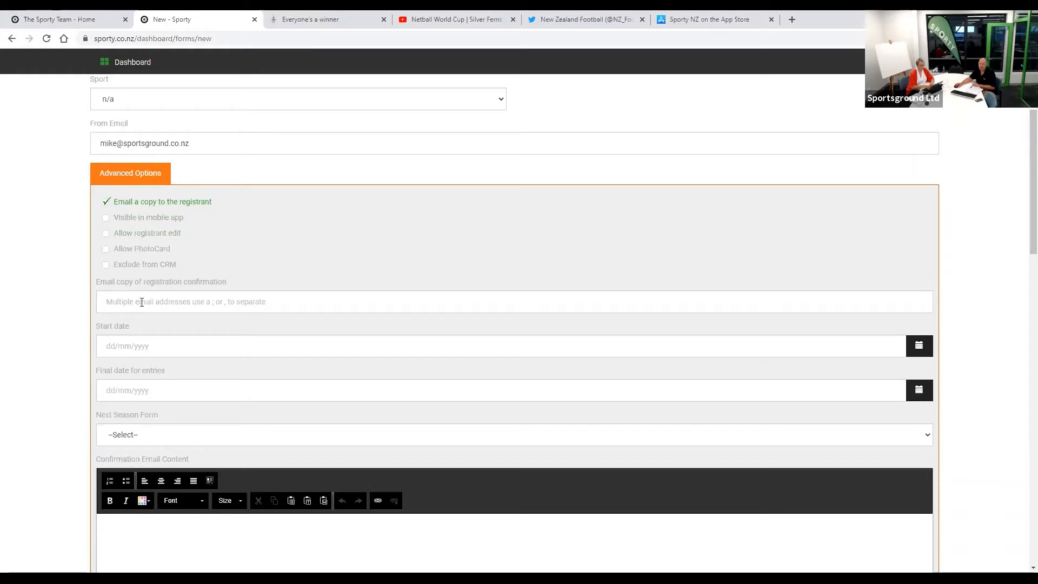
- Move into the extra confirmation e-mail addresses and confirmation e-mail content fields
click(189, 301)
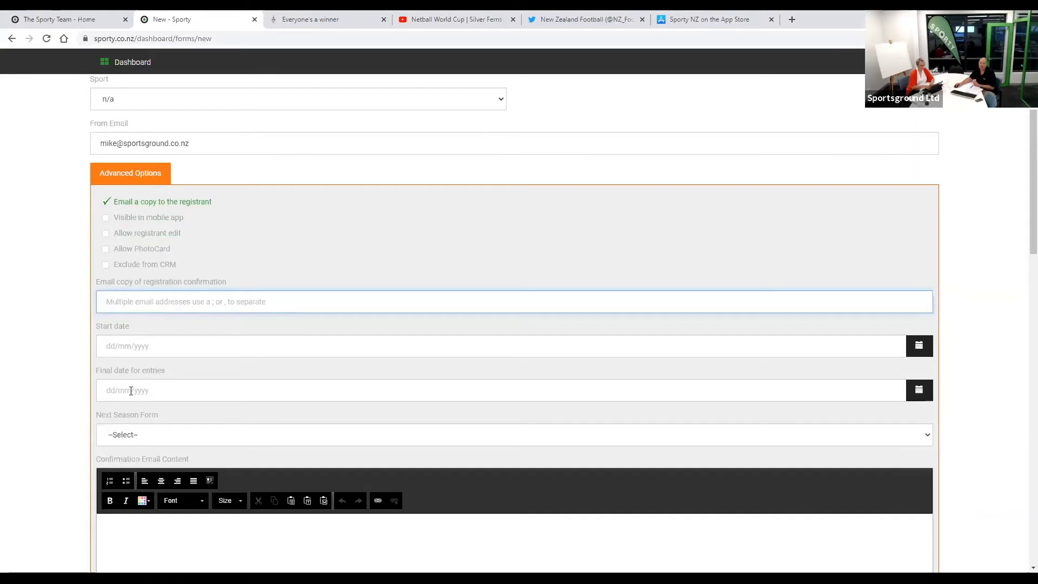
scroll(74, 455, down, 4)
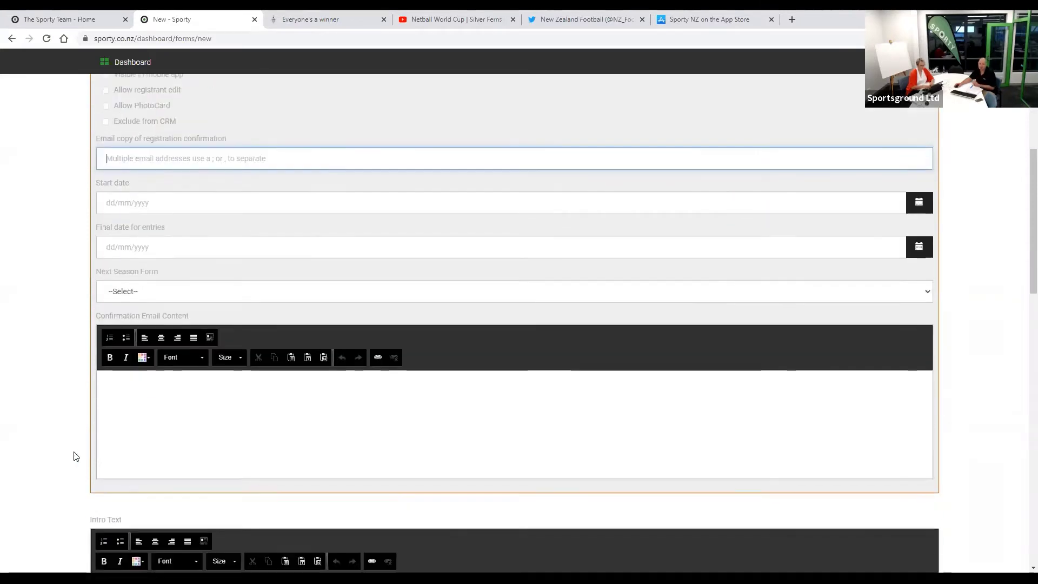
click(147, 348)
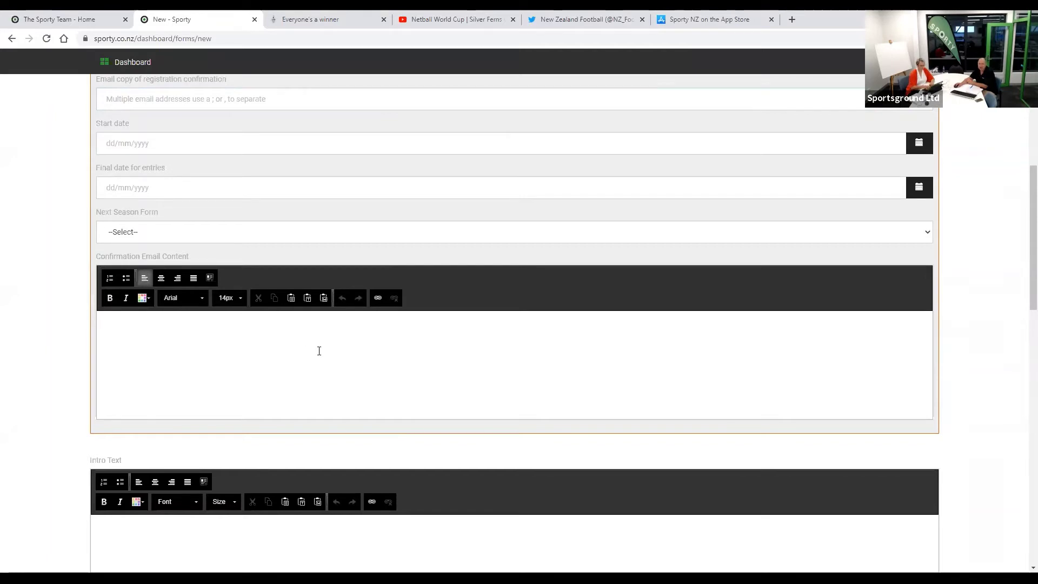
scroll(205, 458, down, 4)
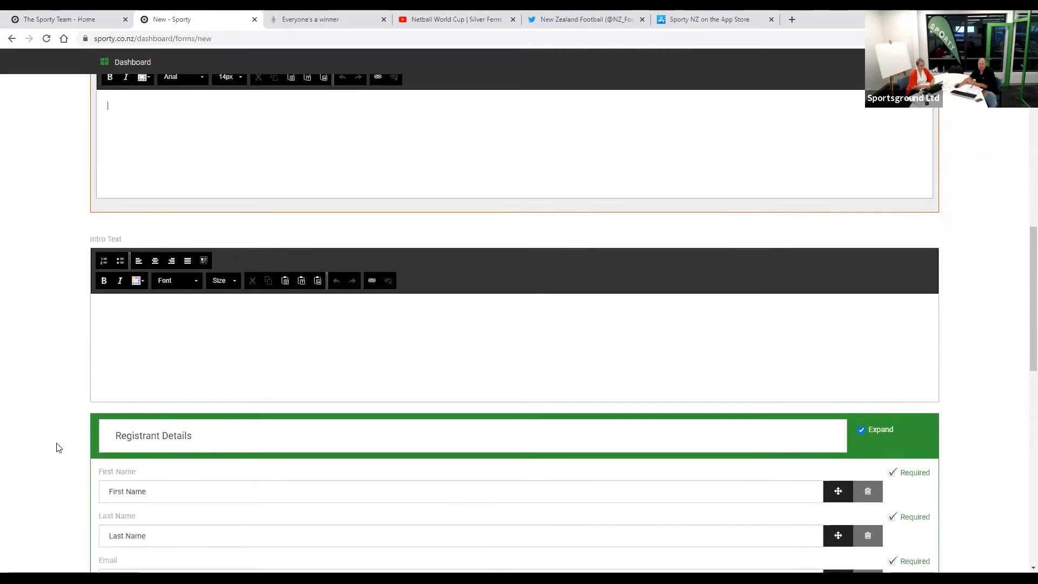
scroll(108, 308, down, 2)
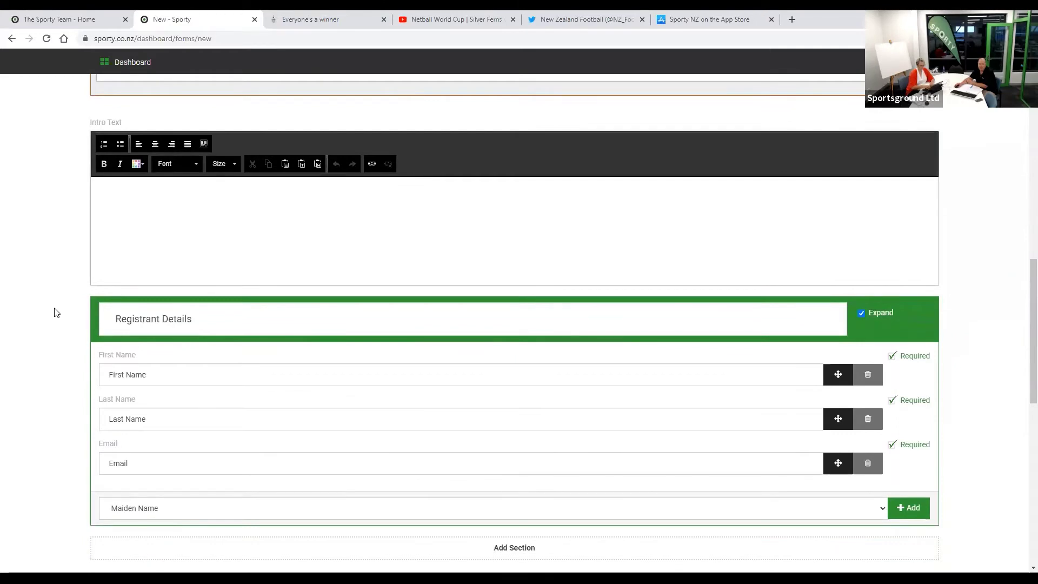
scroll(81, 271, down, 1)
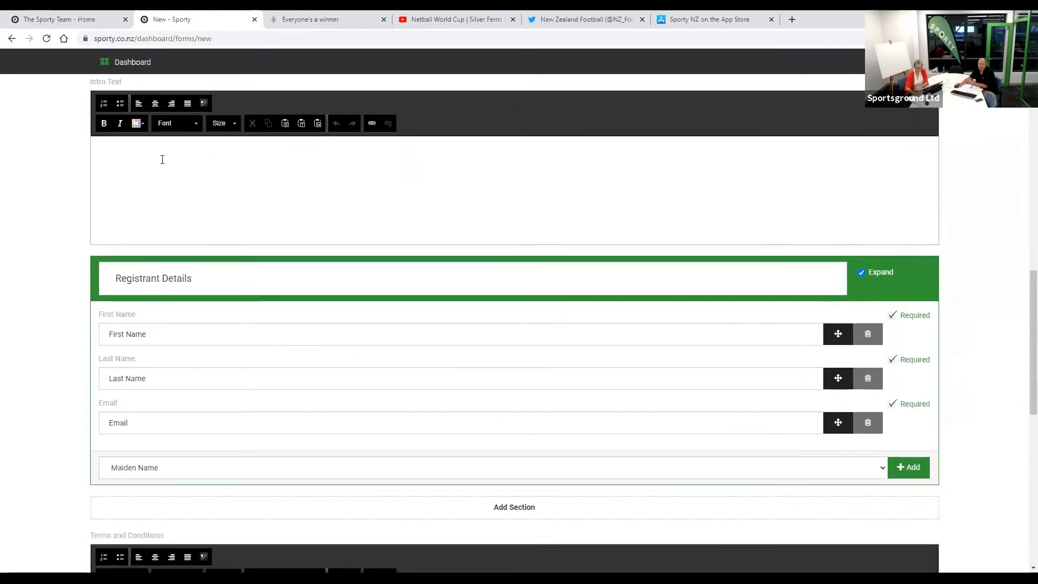
click(307, 161)
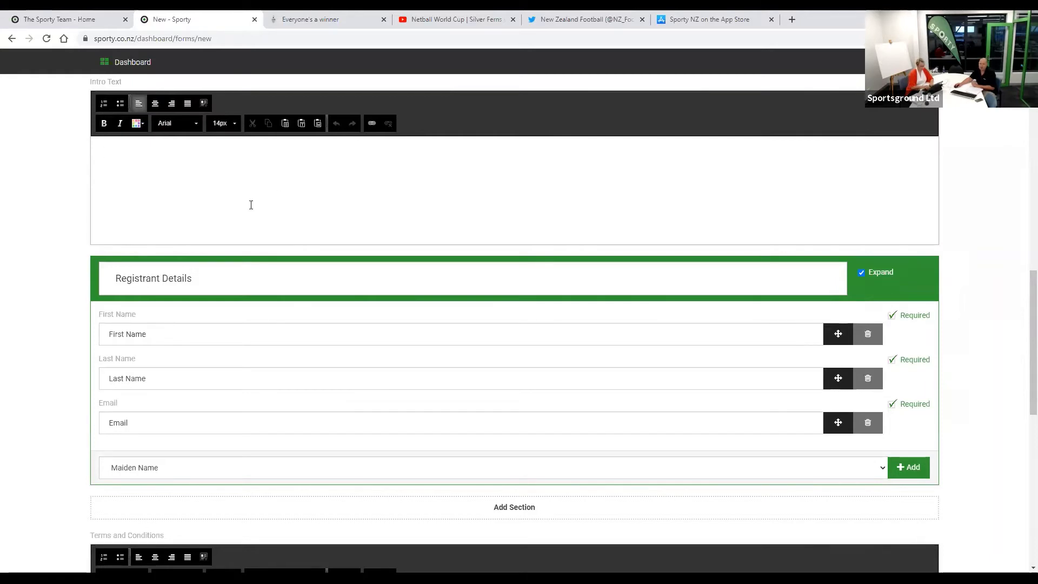
scroll(25, 349, up, 1)
scroll(24, 348, down, 3)
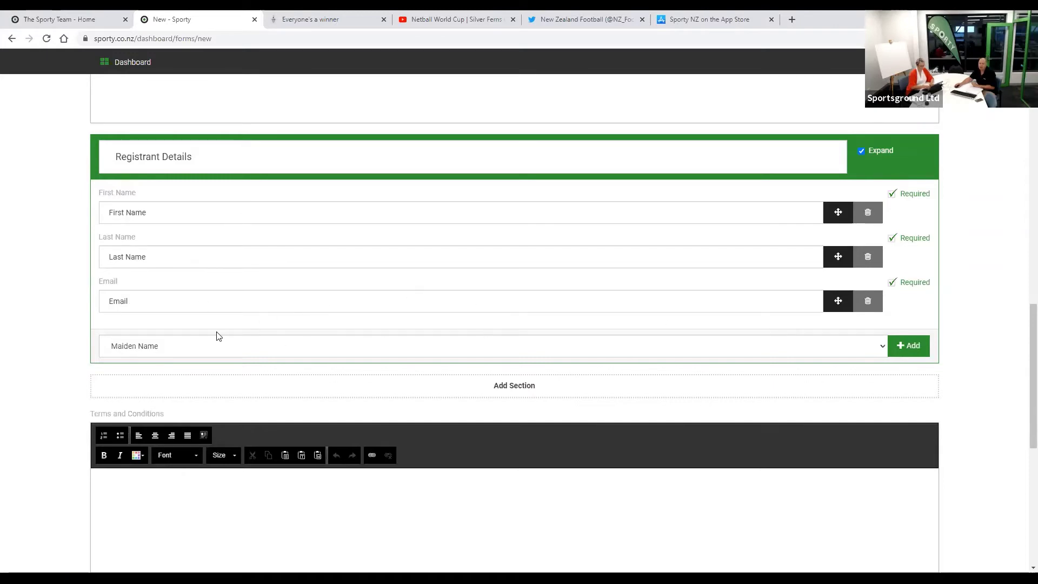
scroll(180, 347, down, 1)
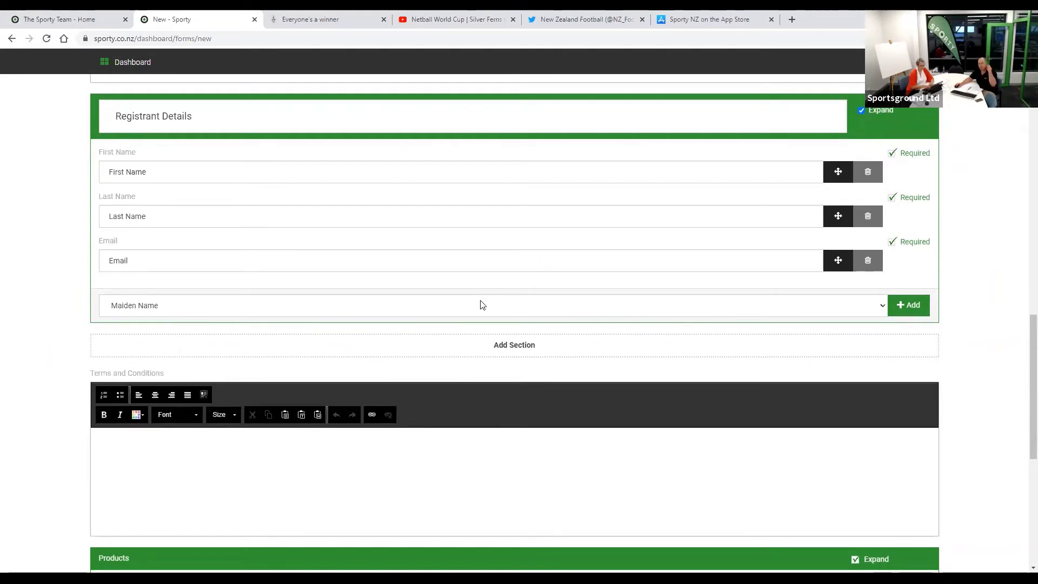
click(363, 304)
scroll(342, 244, down, 1)
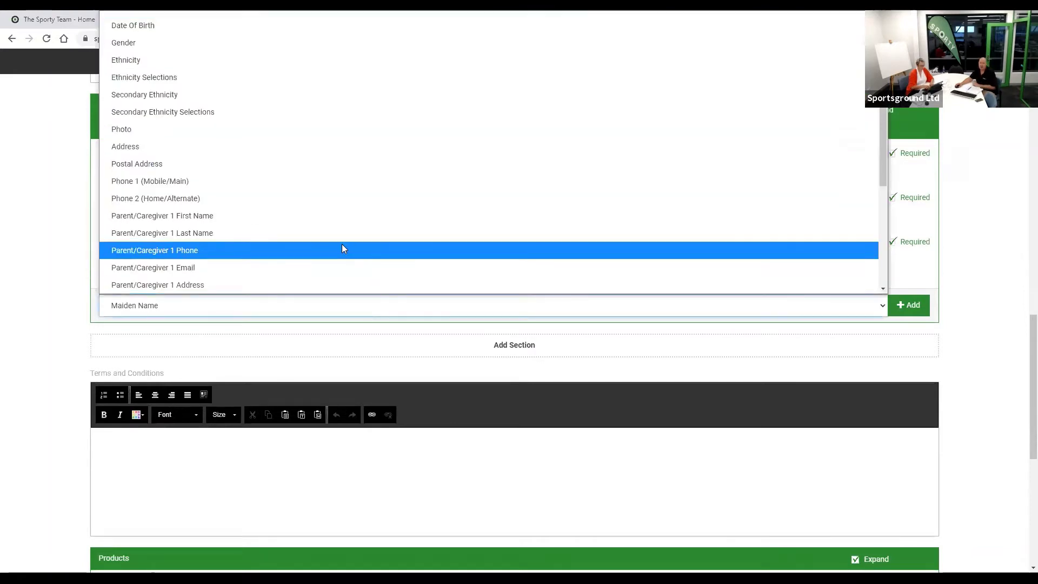
scroll(346, 236, up, 1)
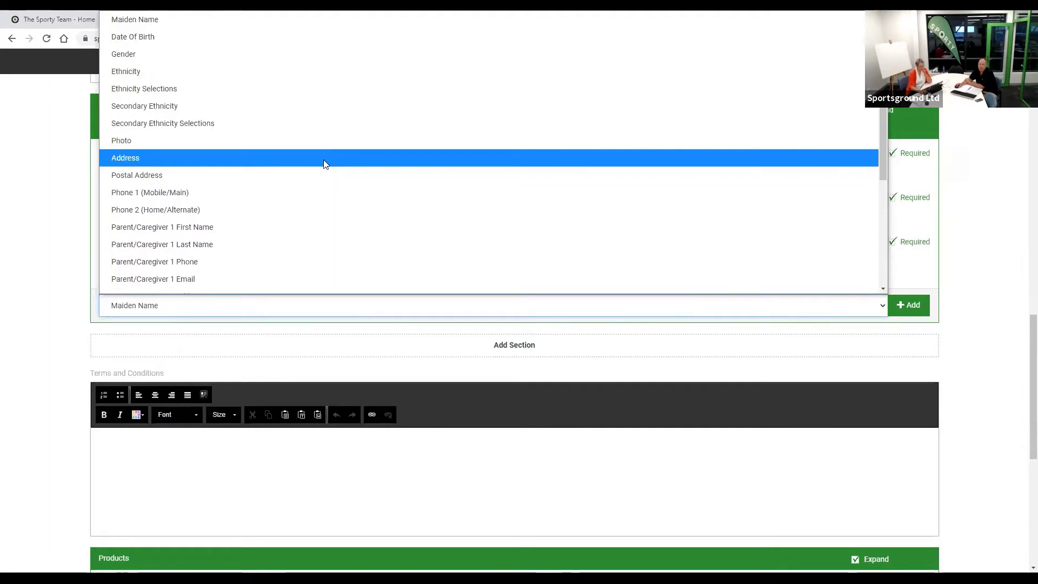
click(324, 162)
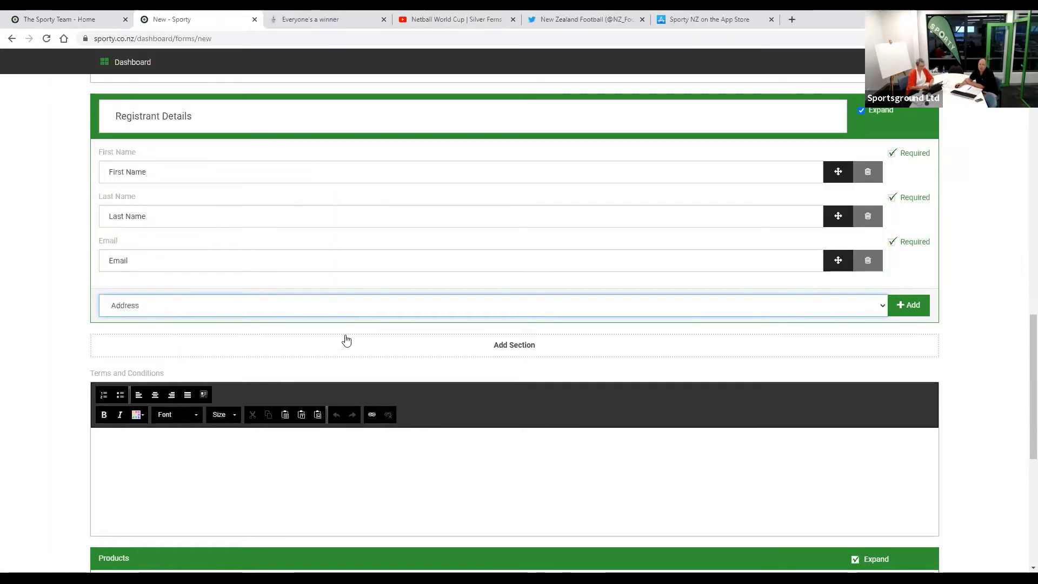
click(902, 309)
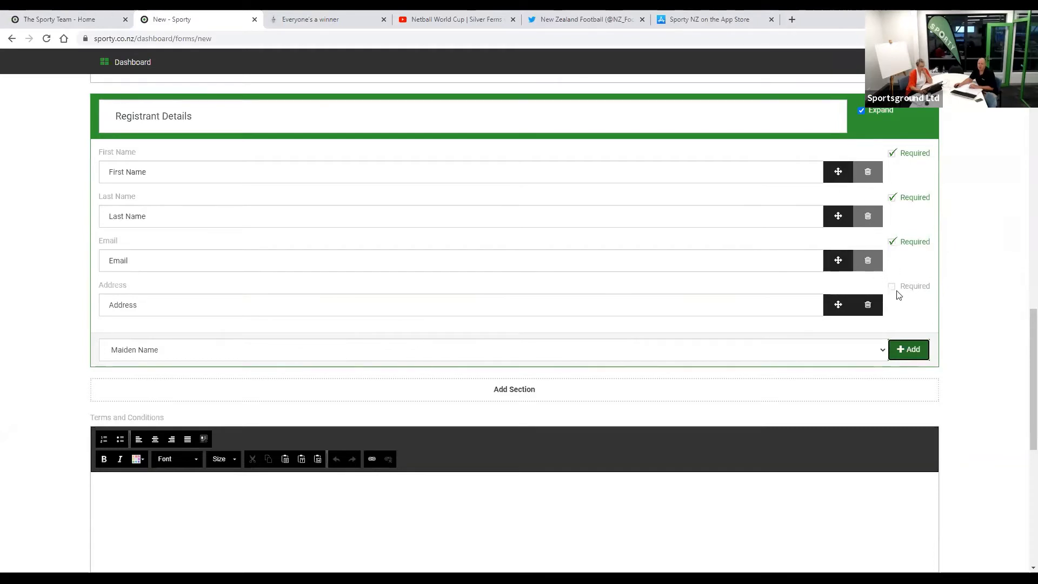
click(892, 288)
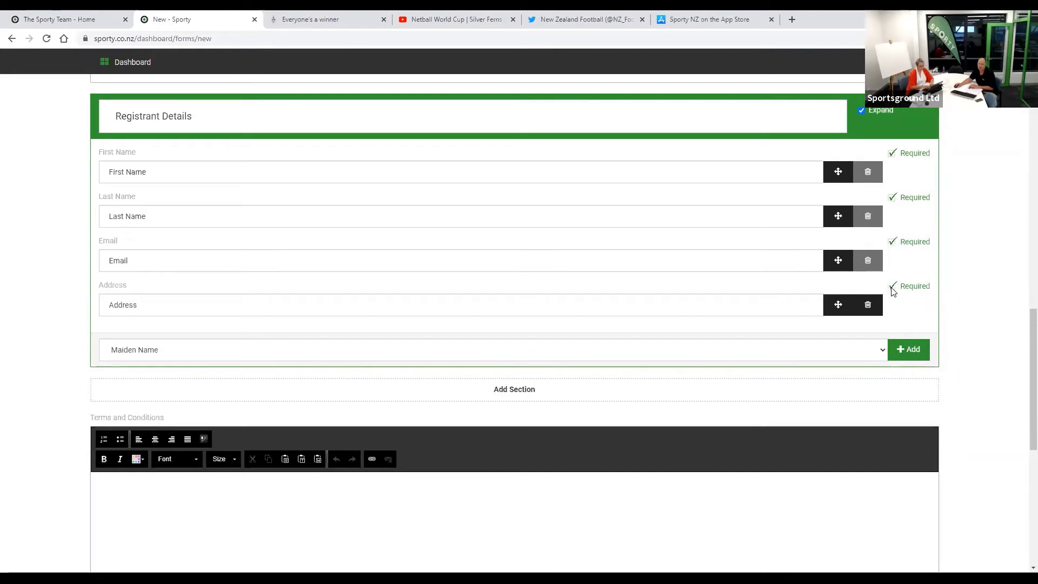
click(892, 287)
click(447, 356)
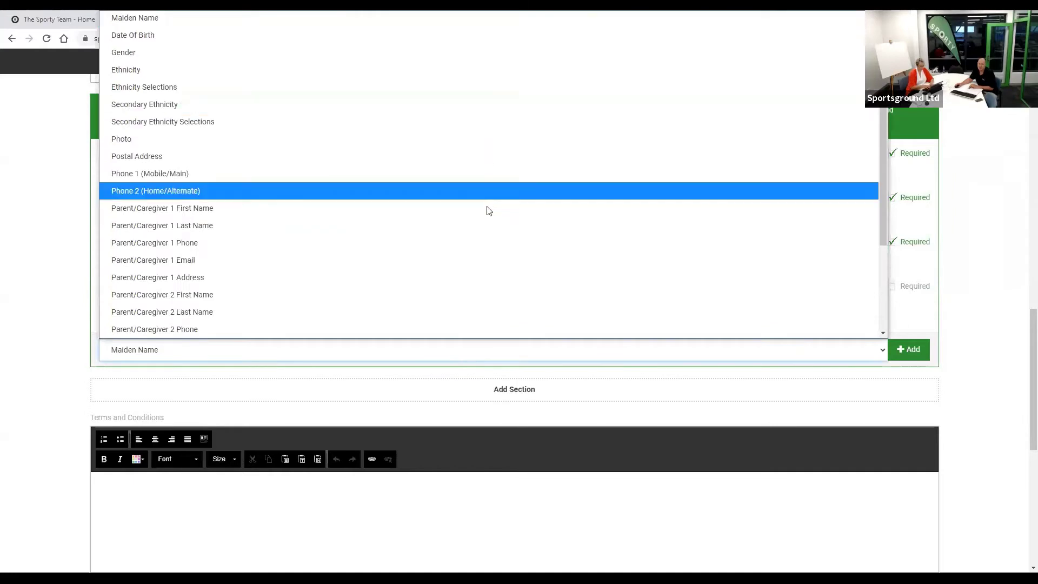
scroll(487, 235, down, 2)
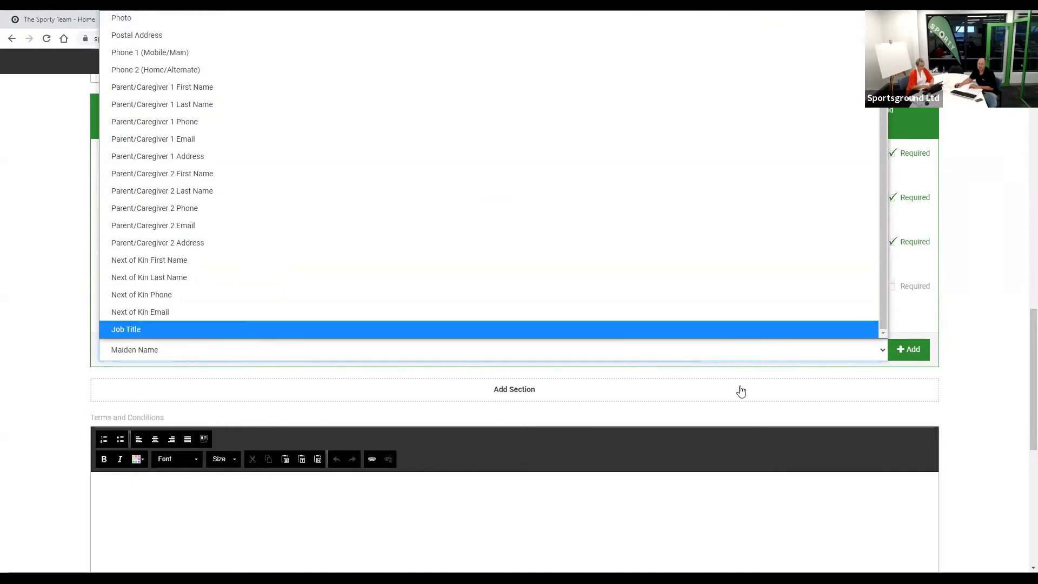
click(973, 398)
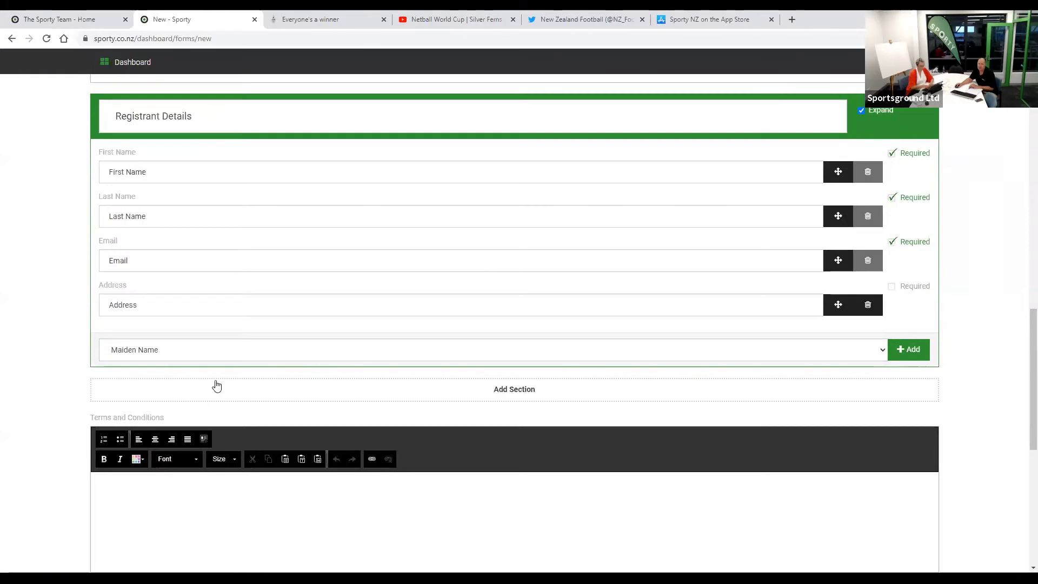
scroll(352, 387, down, 3)
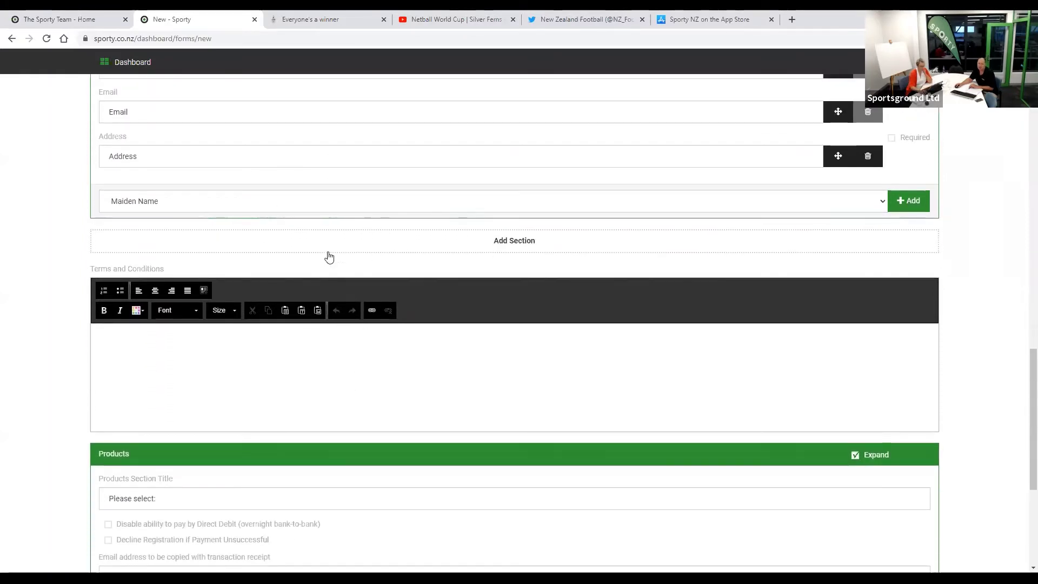
- Add a new form section named Sponsorship
click(347, 246)
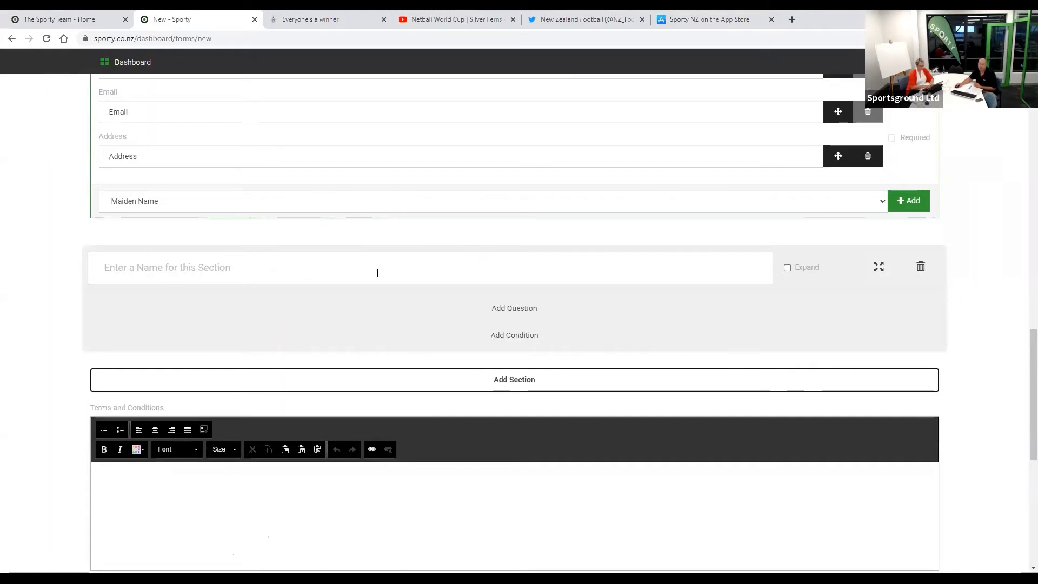
click(304, 276)
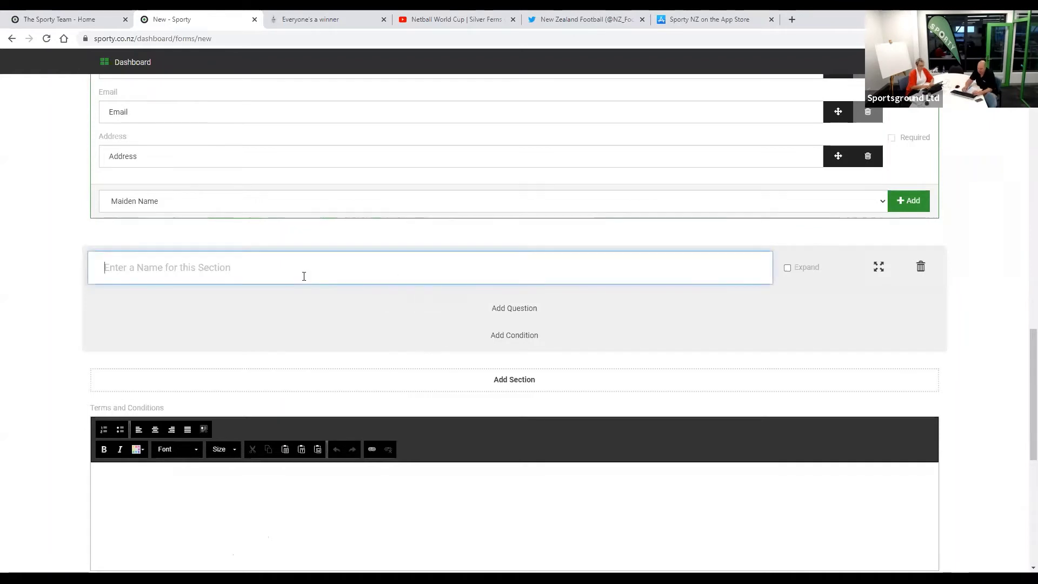
text(Spons)
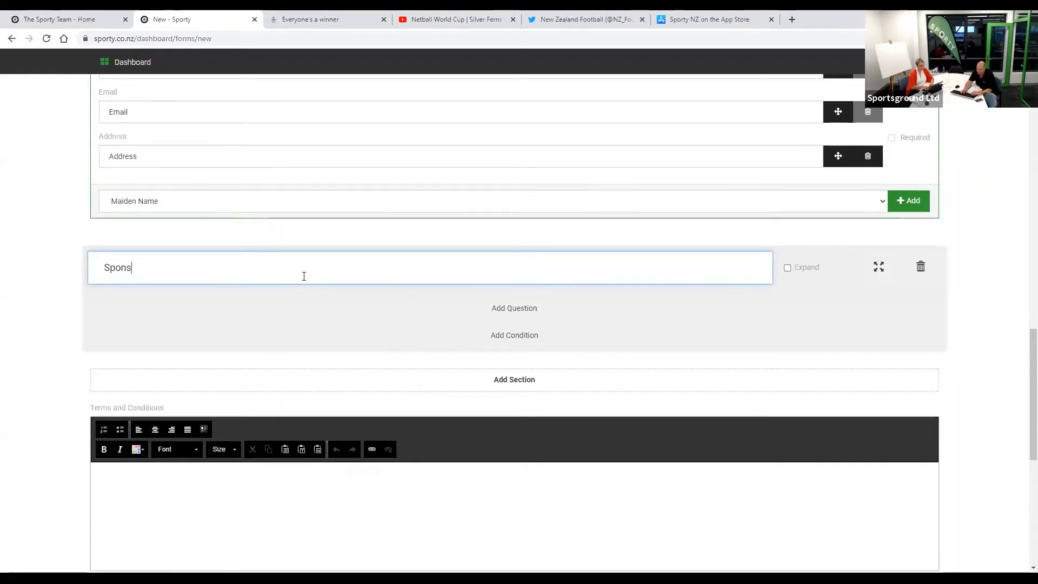
text(orship)
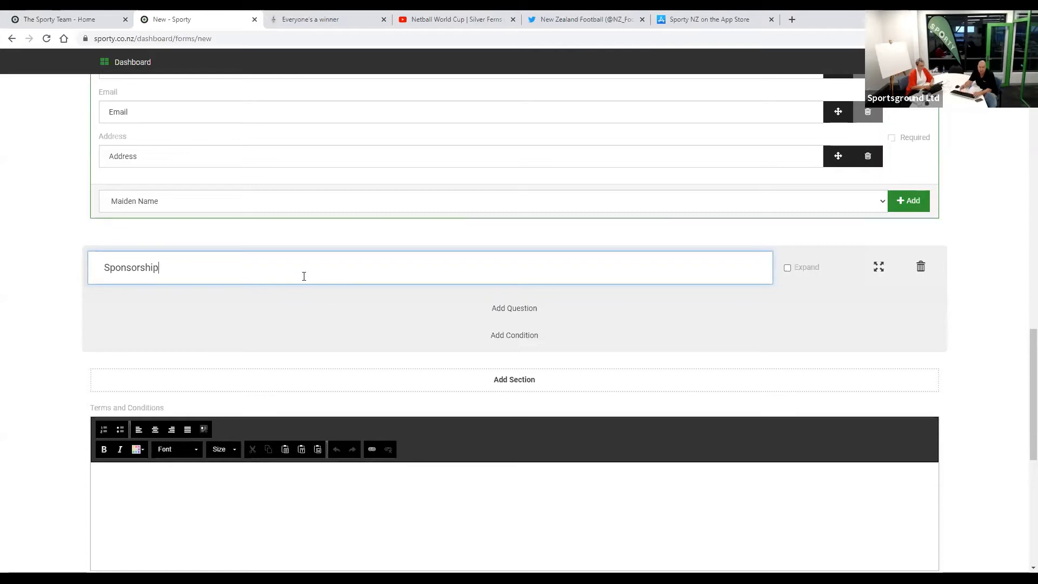
- Add the optional YesNo question 'Will you sponsor a Tshirt?' to the Sponsorship section
click(503, 308)
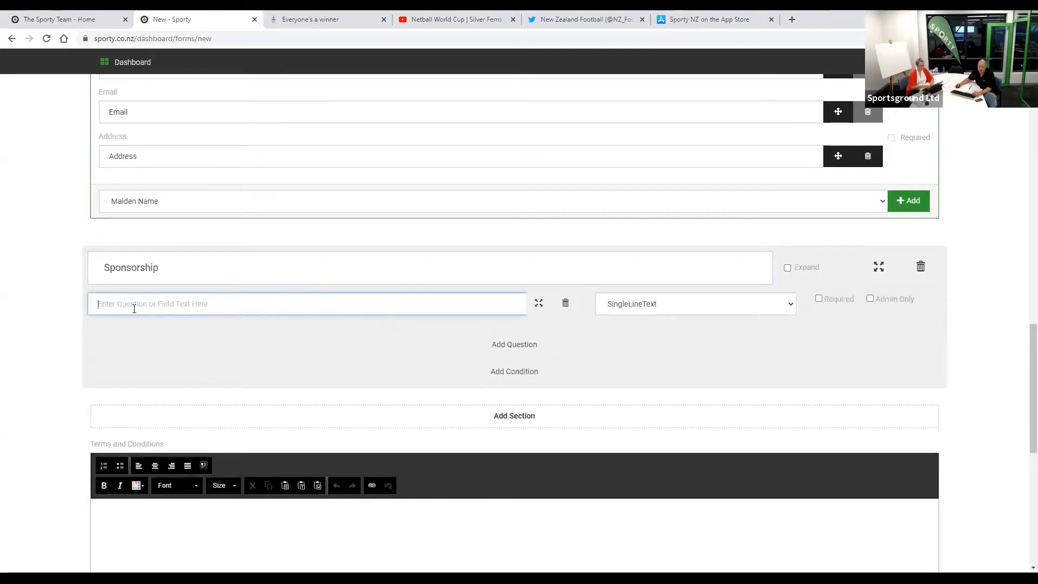
text(Will )
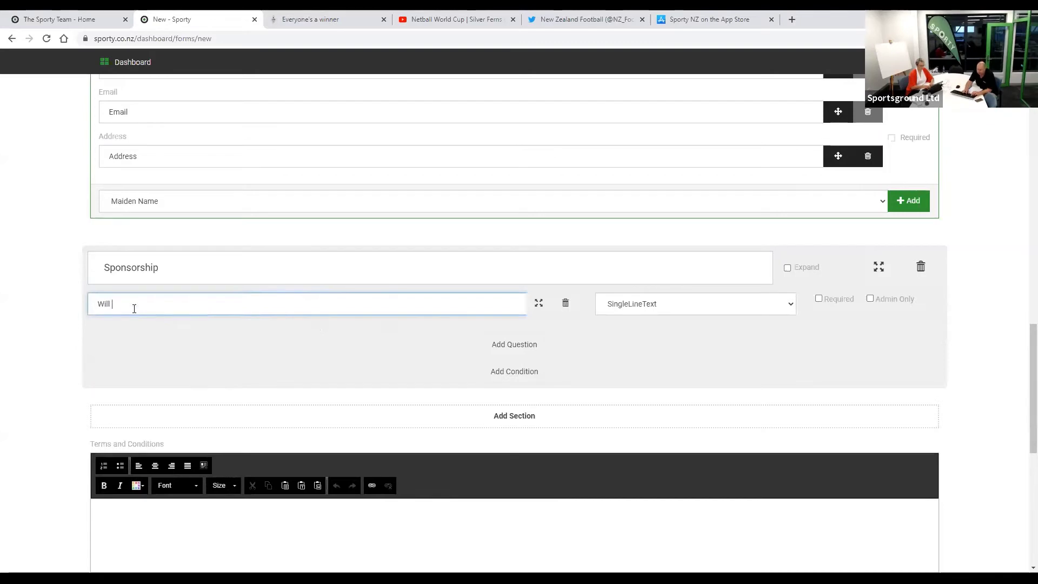
text(you sponsor a)
text( Tshe)
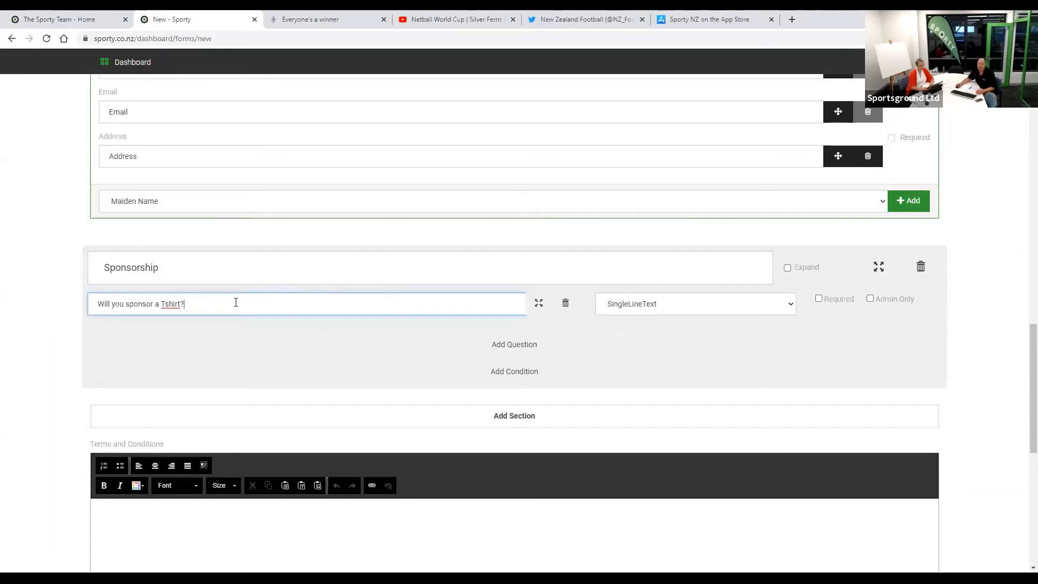
click(653, 308)
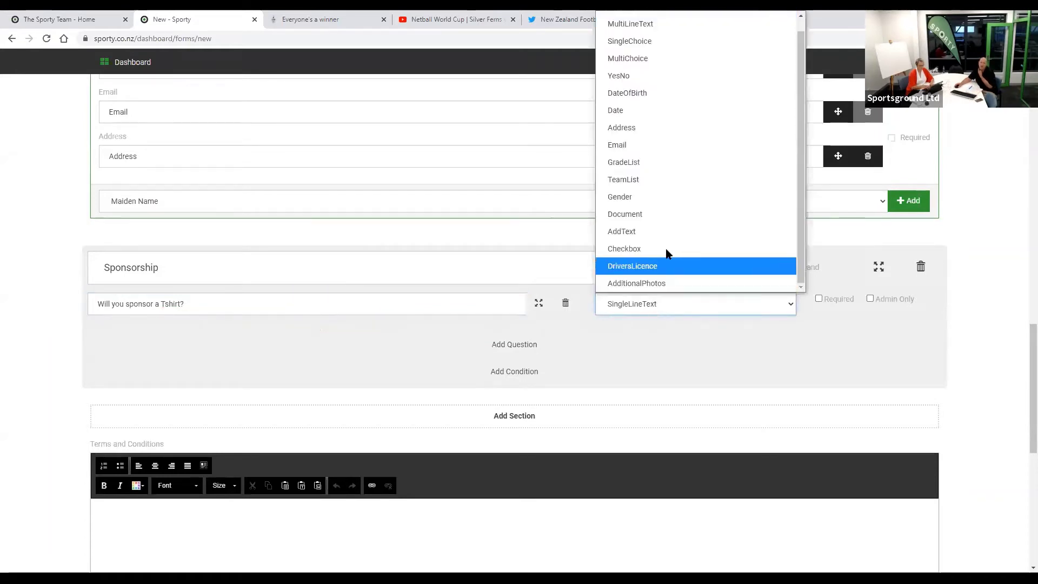
scroll(696, 215, up, 1)
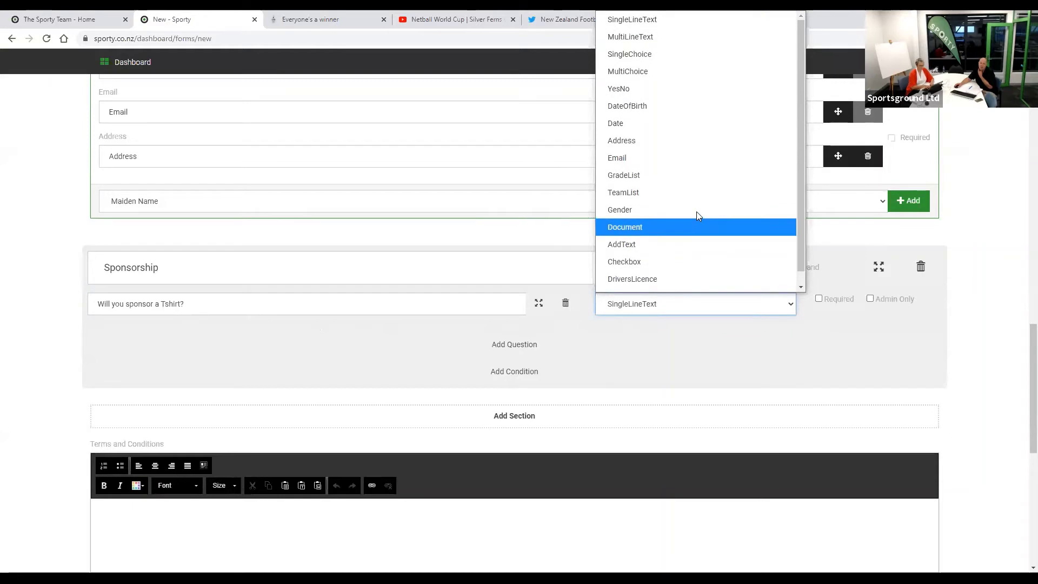
click(670, 88)
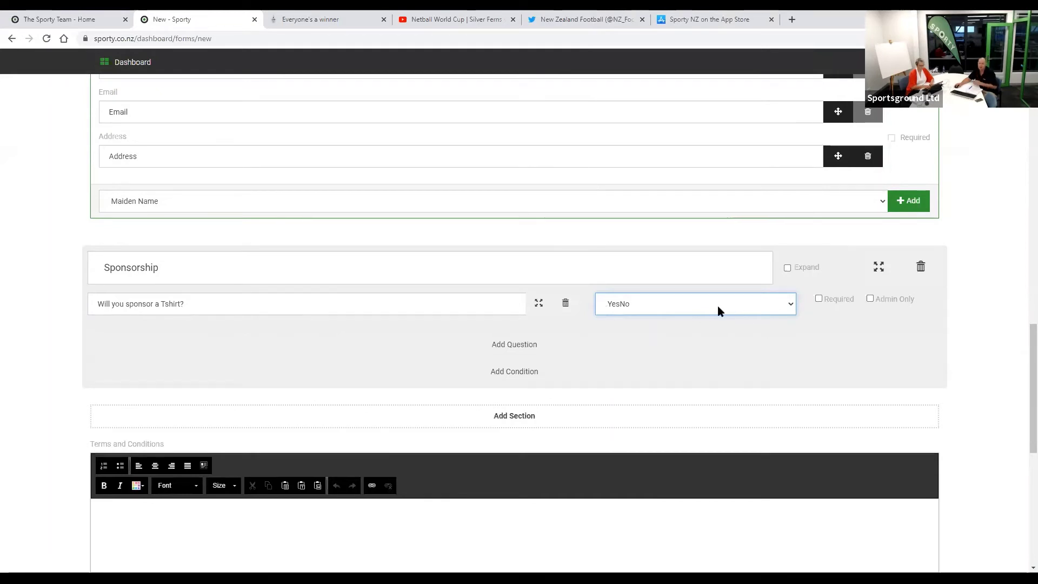
click(819, 299)
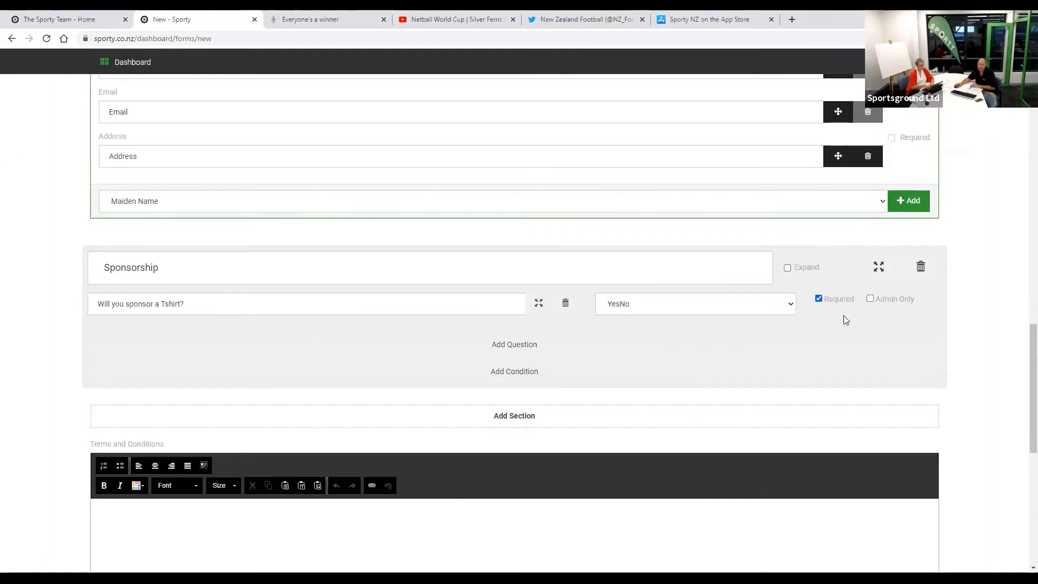
click(818, 298)
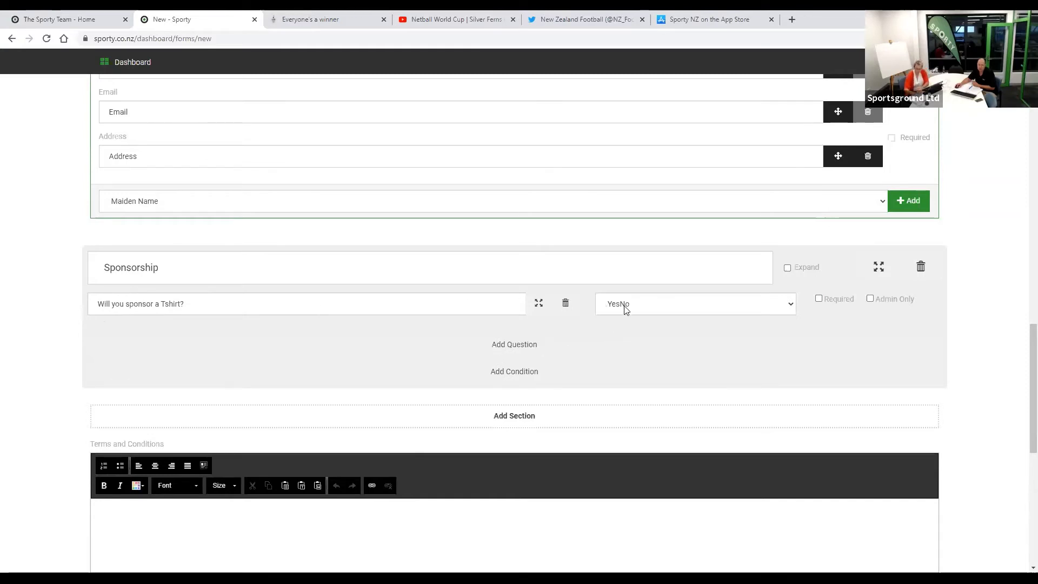
- Add a MultiChoice question 'What day to train?' below the T-shirt question
click(534, 345)
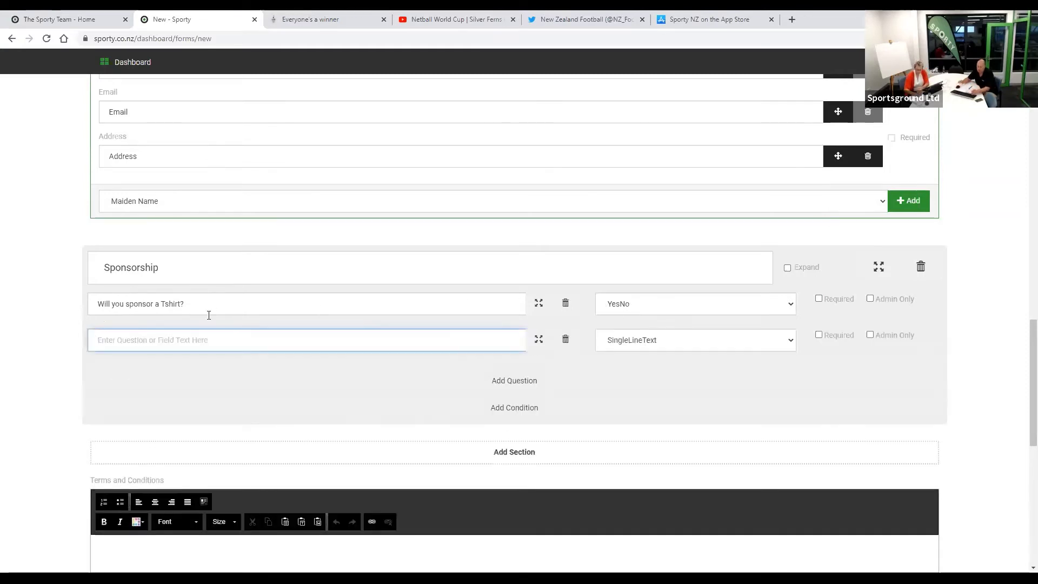
text(What d)
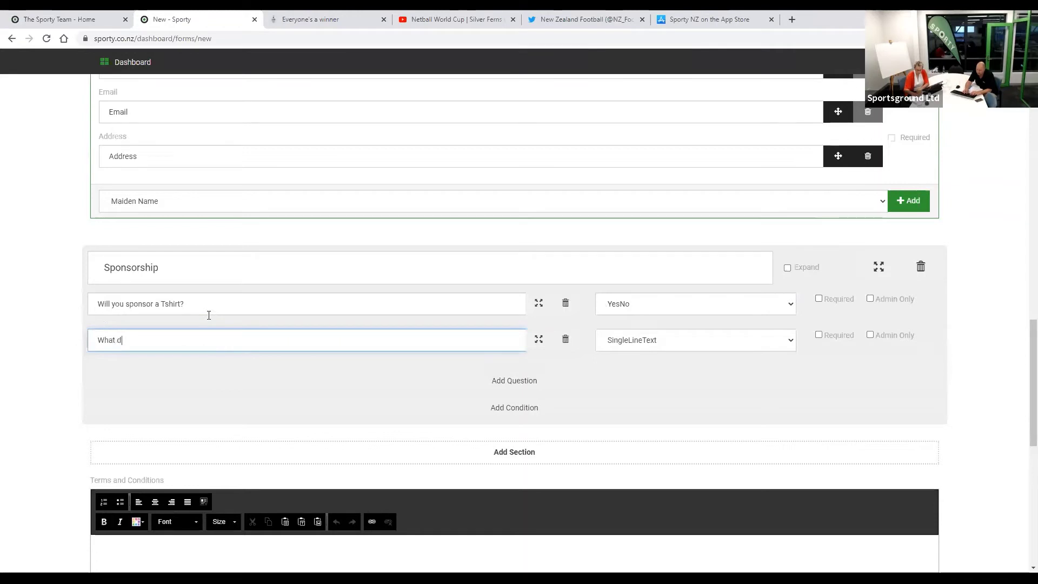
text(ay to train)
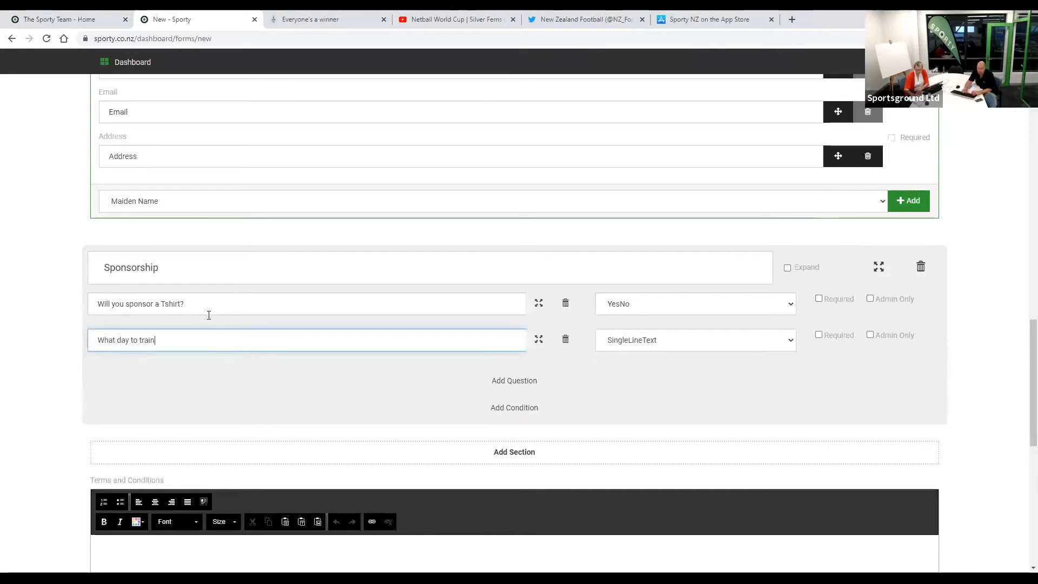
text(?)
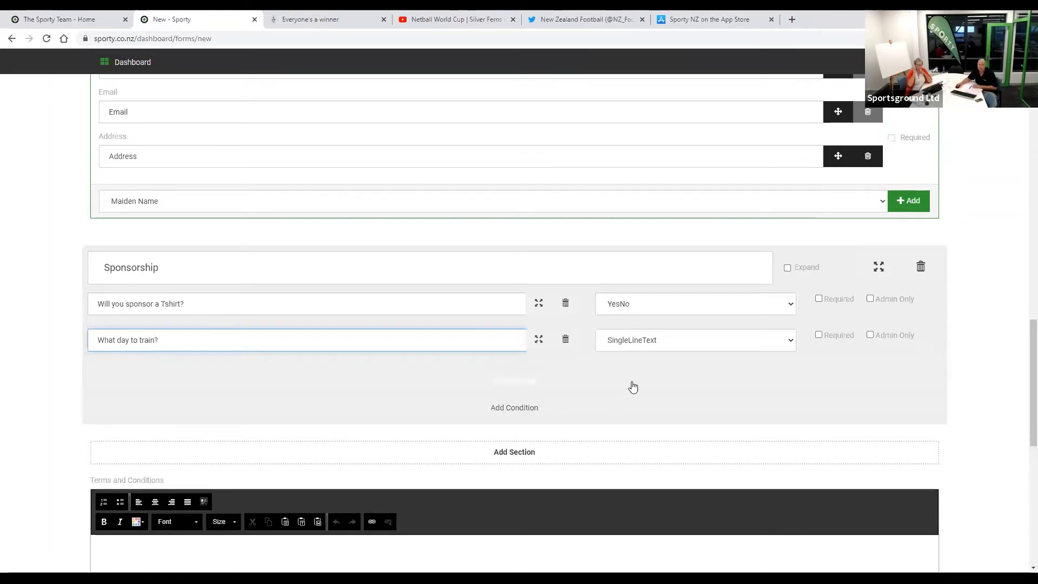
click(653, 341)
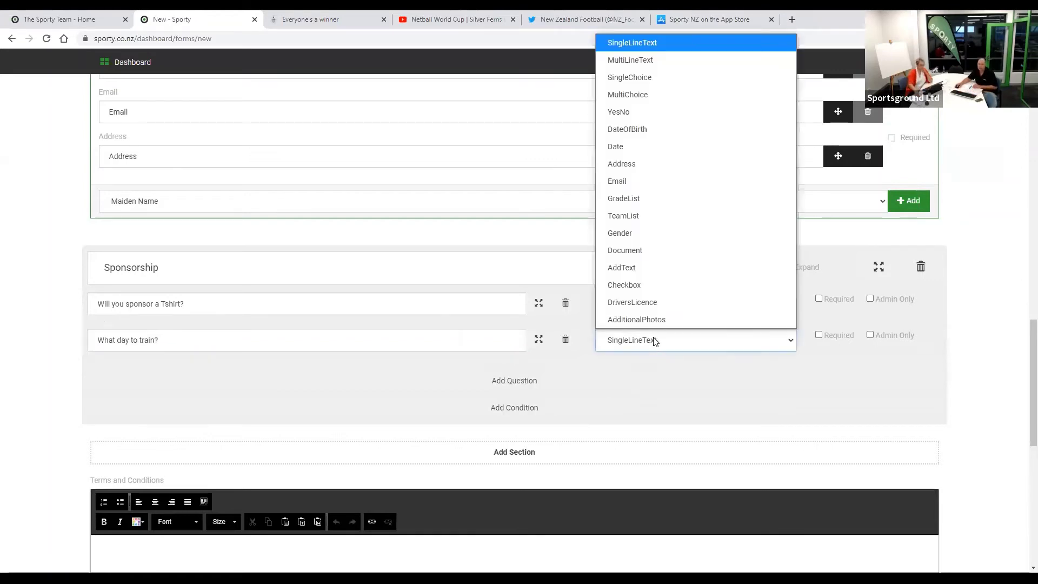
click(627, 95)
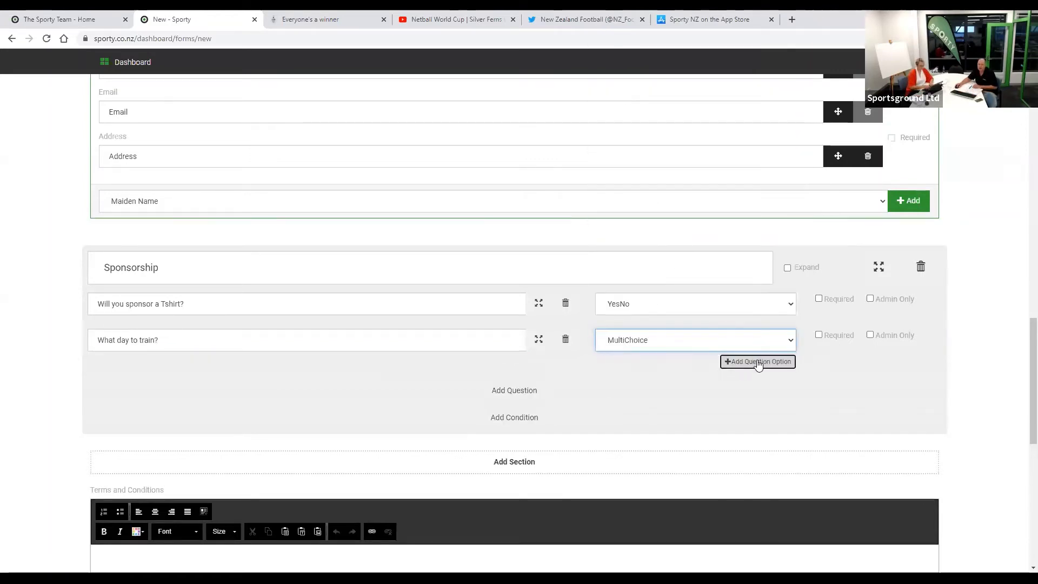
- Give the training-day question the answer options Monday and Friday
click(756, 363)
text(Monday)
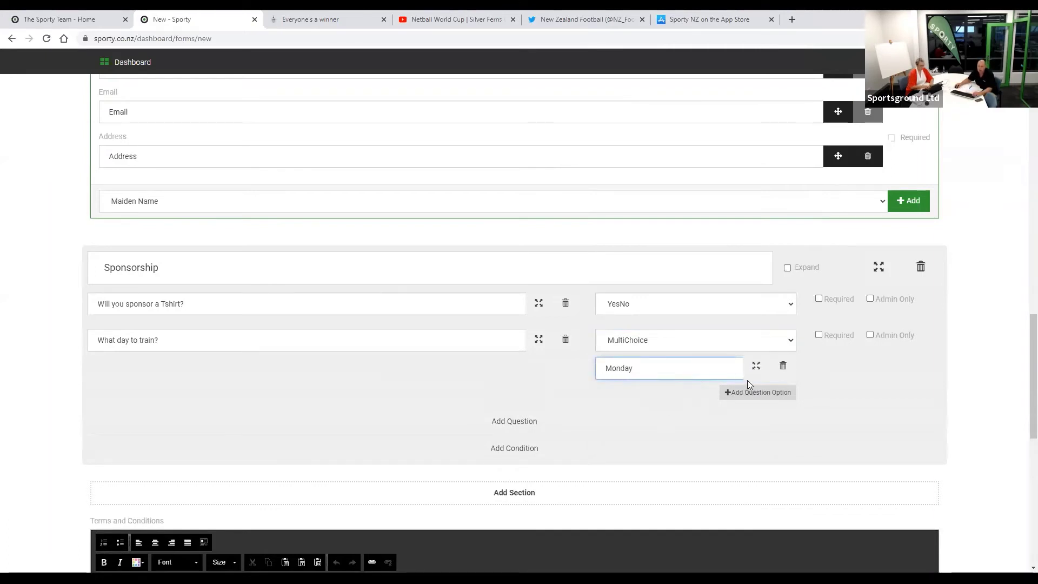
click(757, 393)
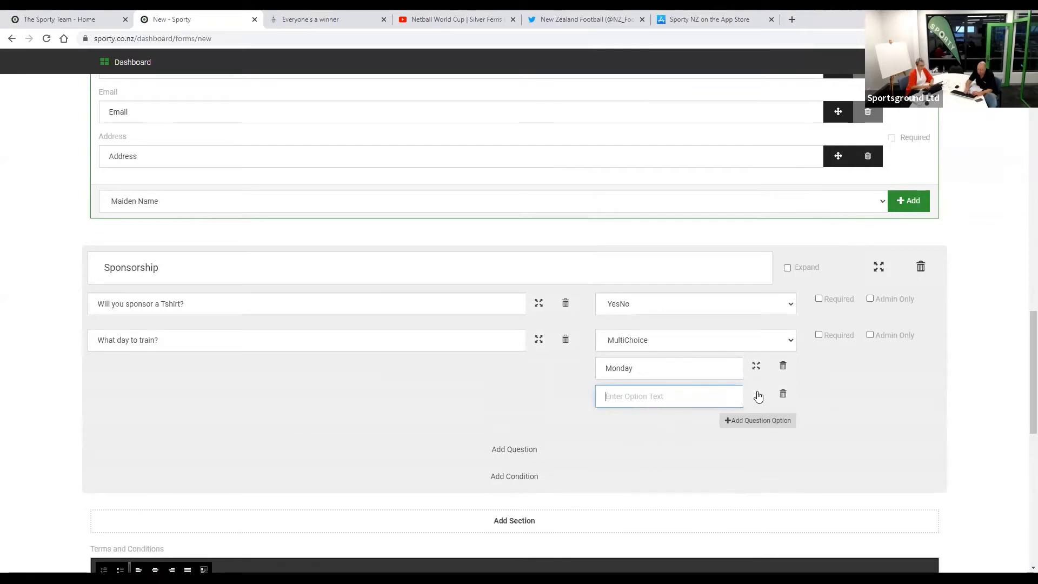
text(Friday)
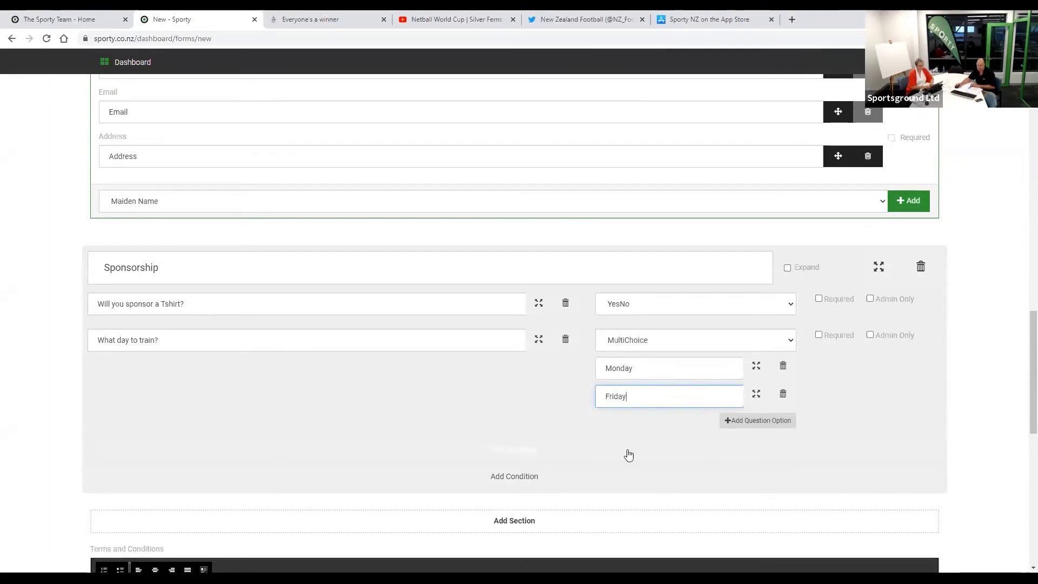
scroll(498, 456, down, 1)
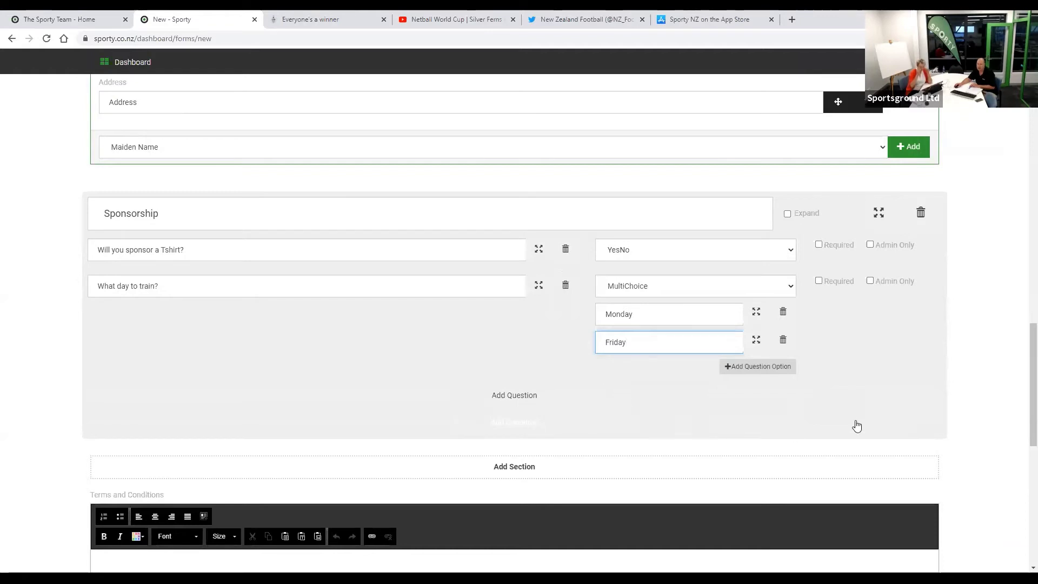
scroll(832, 429, down, 2)
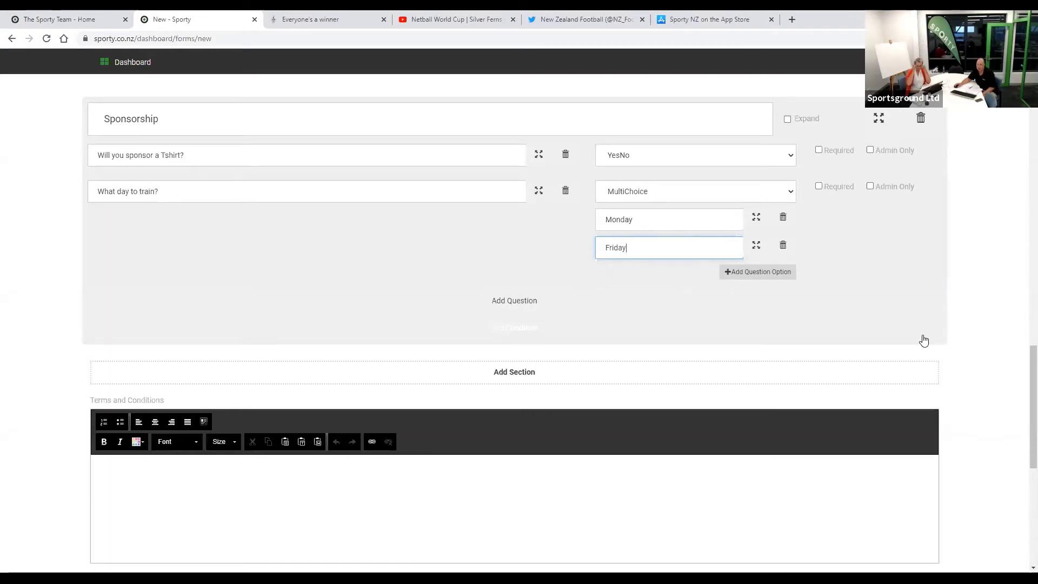
scroll(924, 340, down, 1)
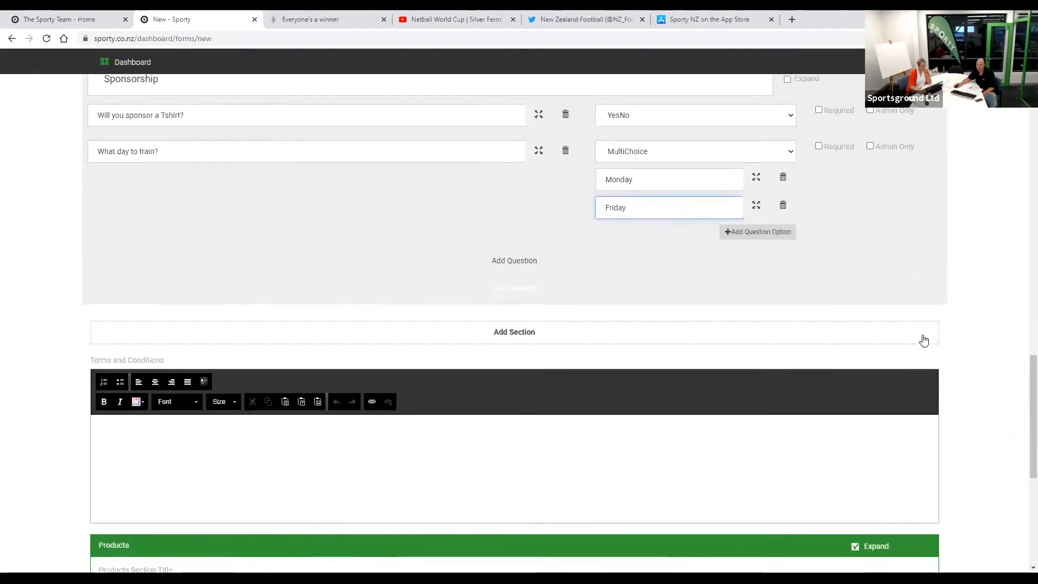
scroll(924, 340, down, 2)
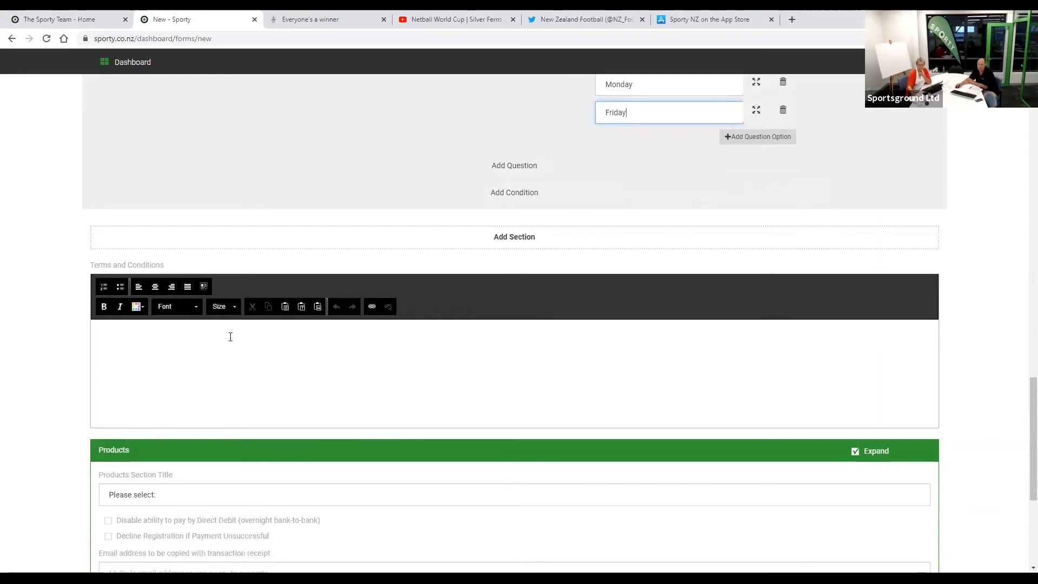
- Toggle the T-shirt and training-day checkboxes, leaving T-shirt optional and 'What day to train?' Admin Only
scroll(308, 342, up, 5)
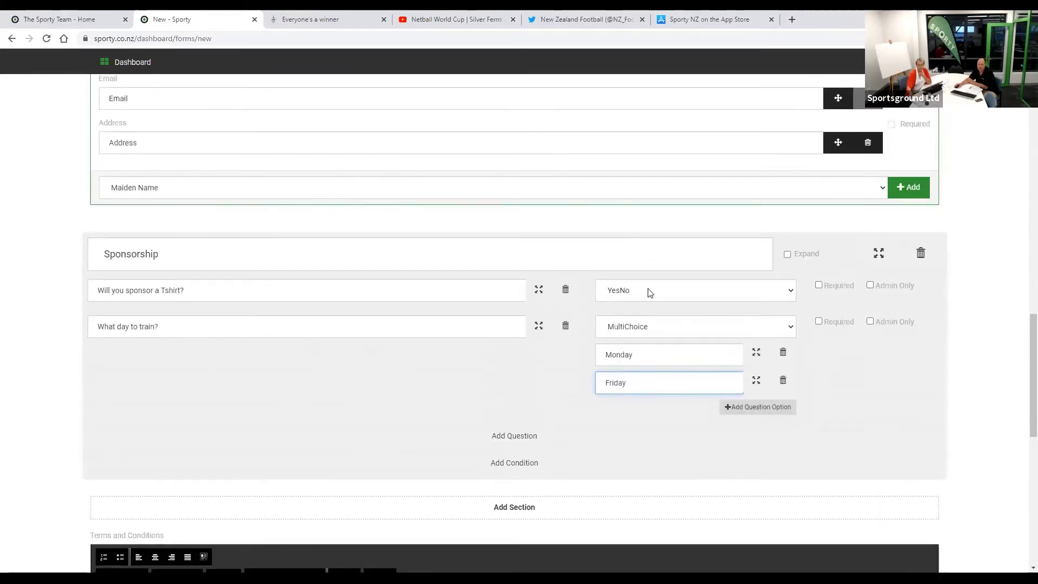
click(818, 285)
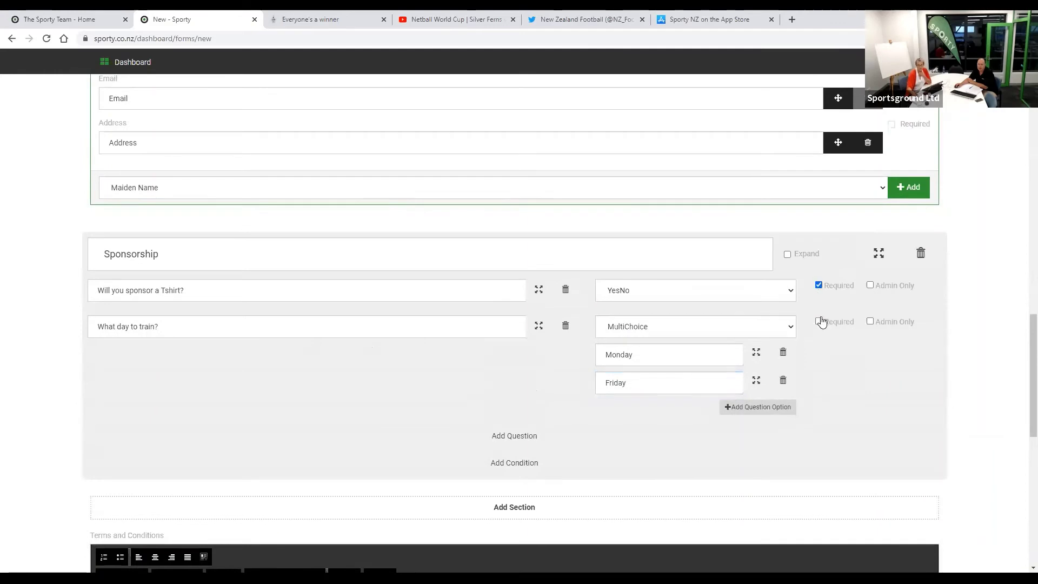
click(819, 321)
click(818, 286)
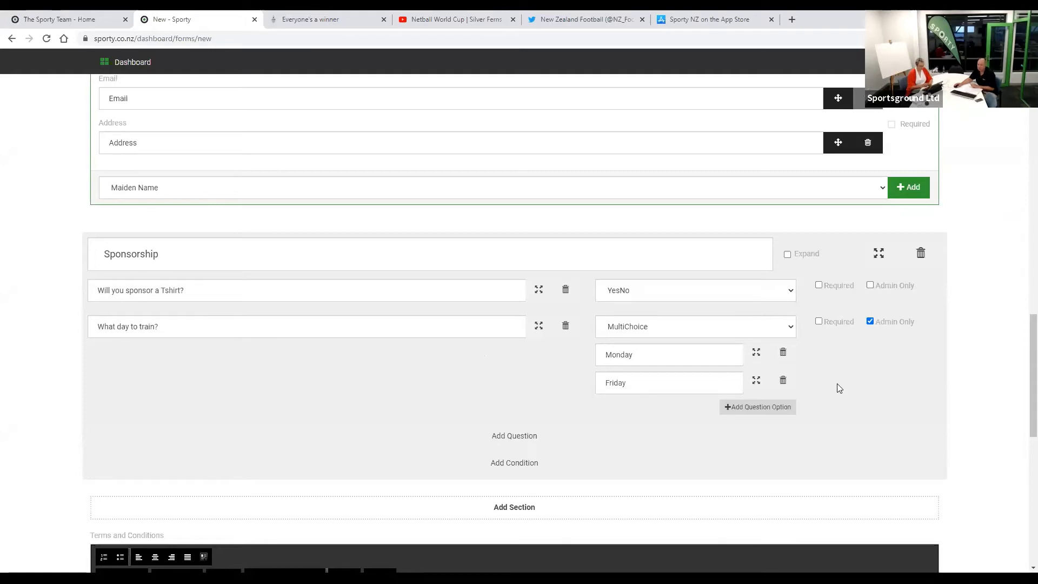
scroll(839, 388, down, 4)
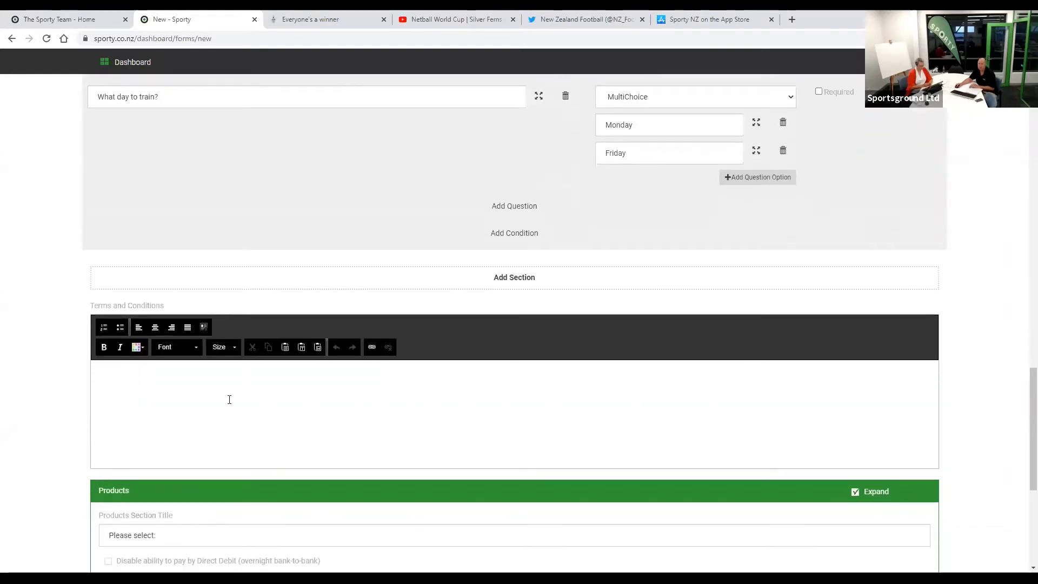
click(176, 376)
scroll(181, 446, down, 1)
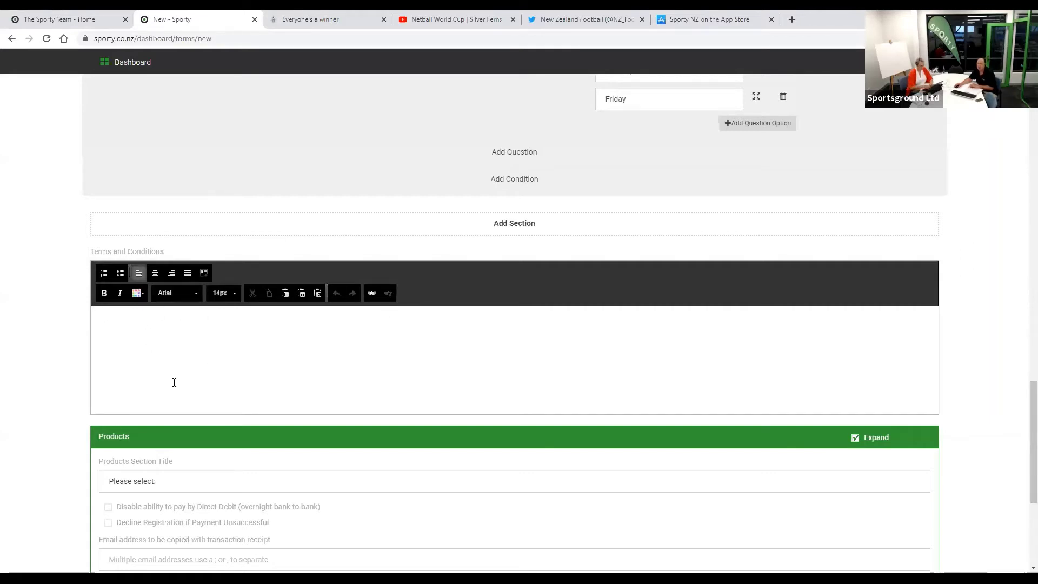
scroll(160, 382, down, 5)
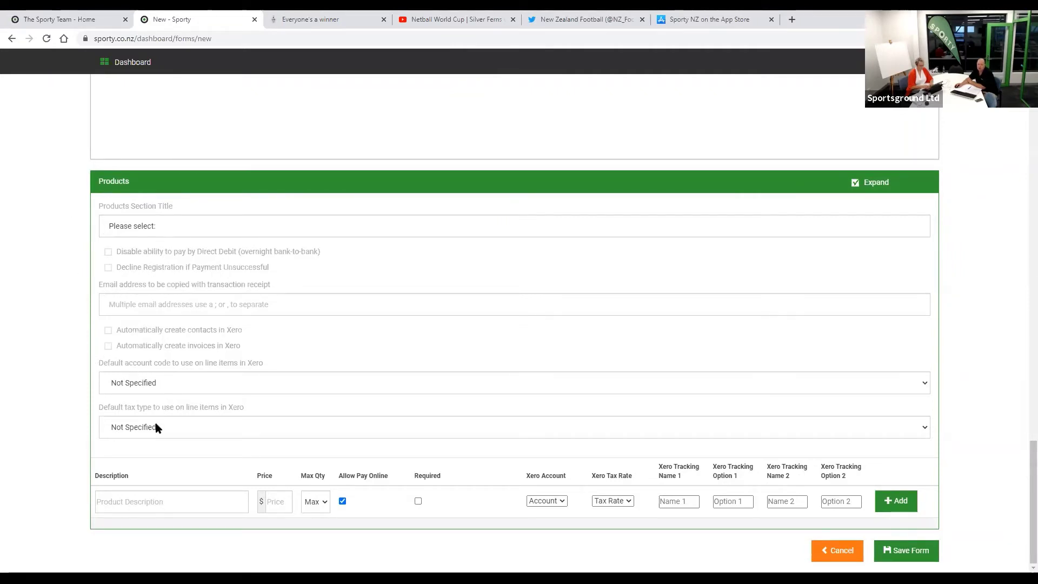
- Add a product line 'Subs' priced at 100 and open it for editing
click(116, 501)
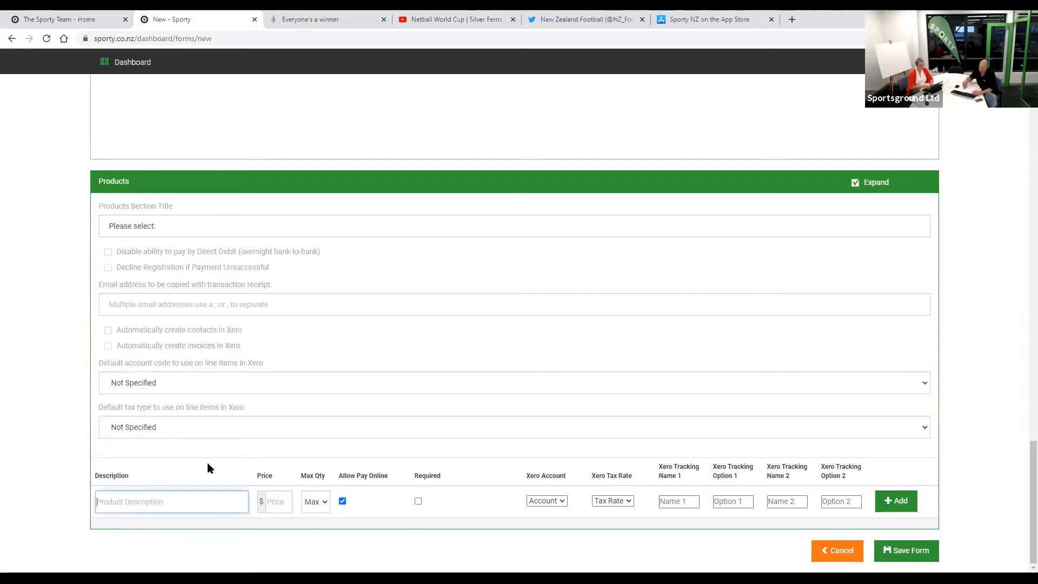
text(Subs)
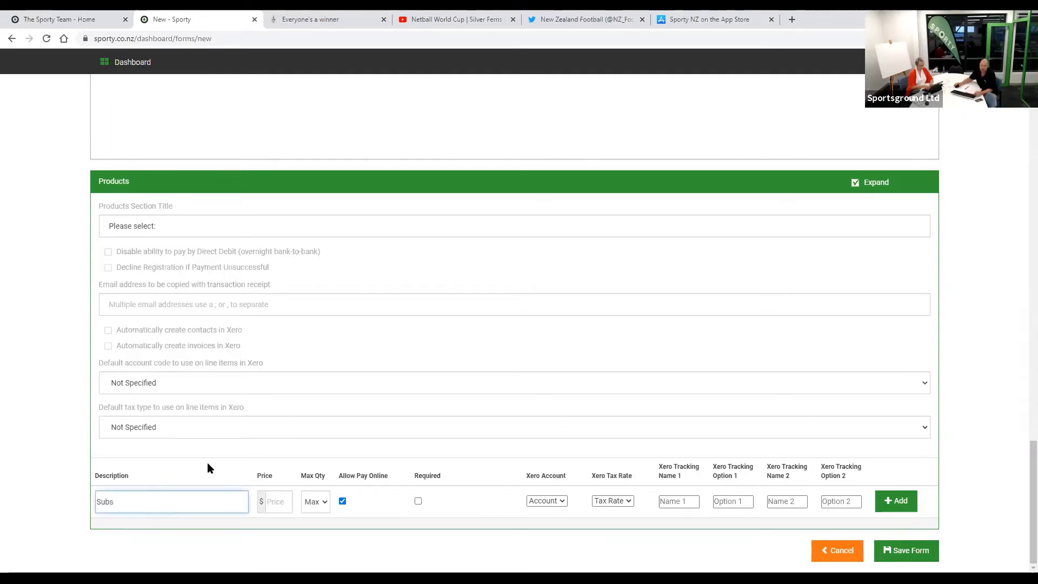
click(273, 501)
text(100)
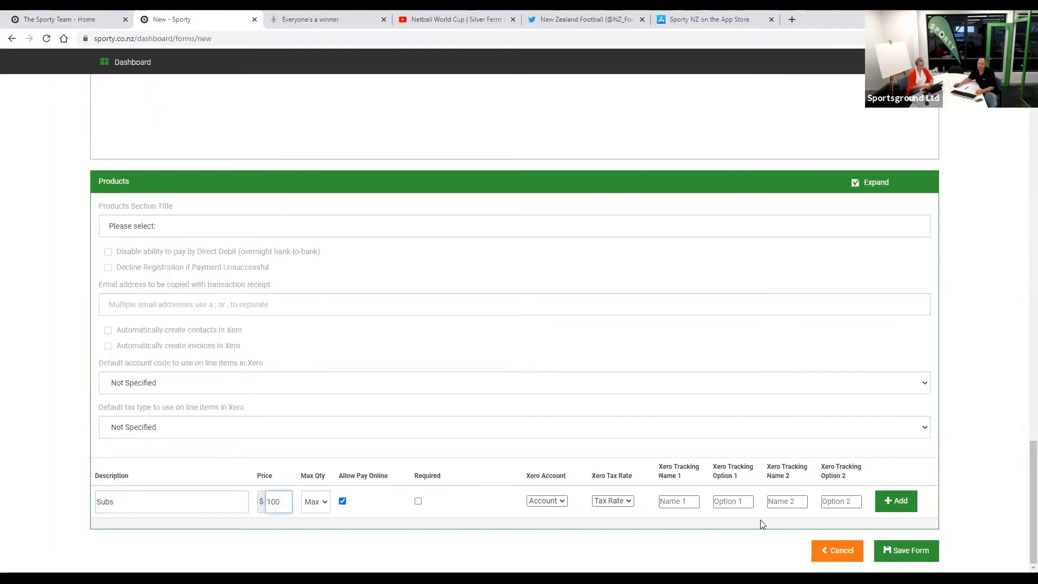
click(893, 501)
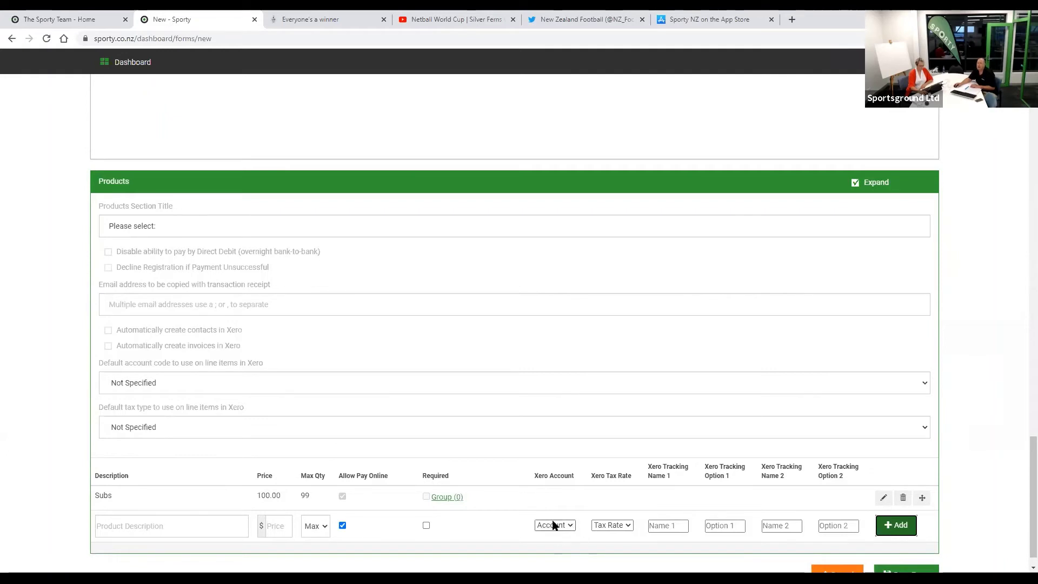
click(883, 498)
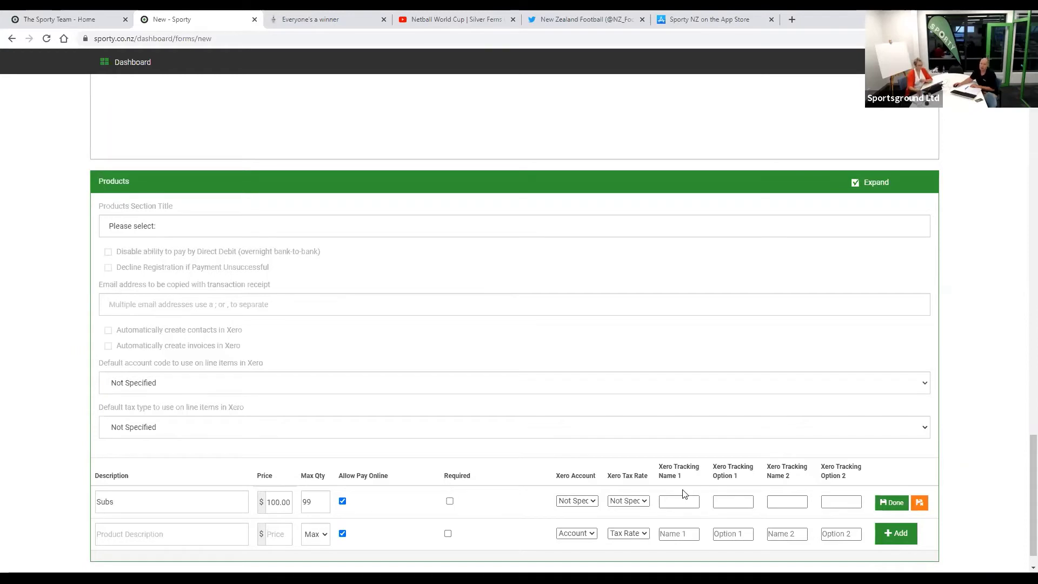
click(694, 504)
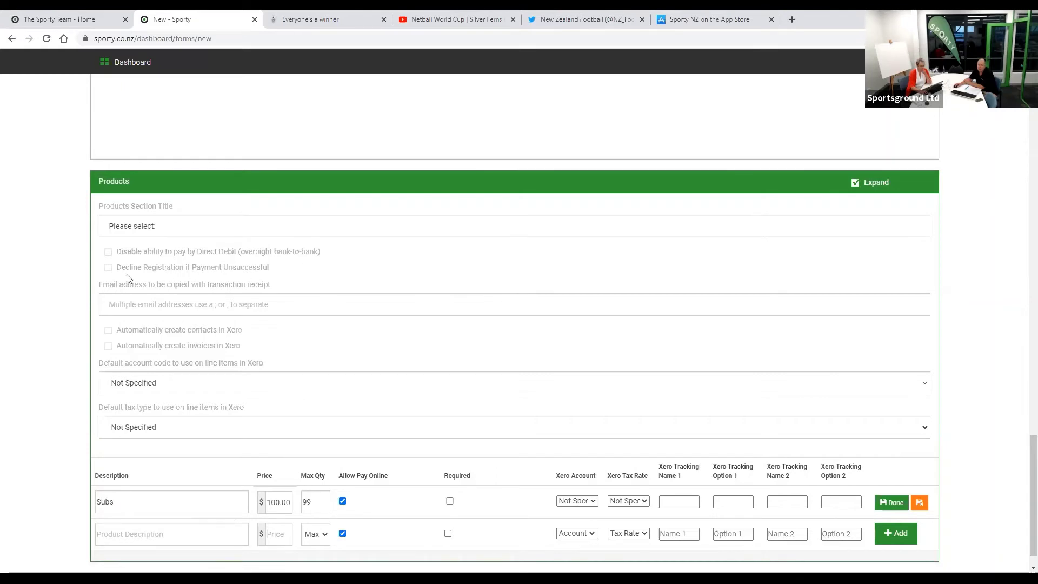
click(108, 267)
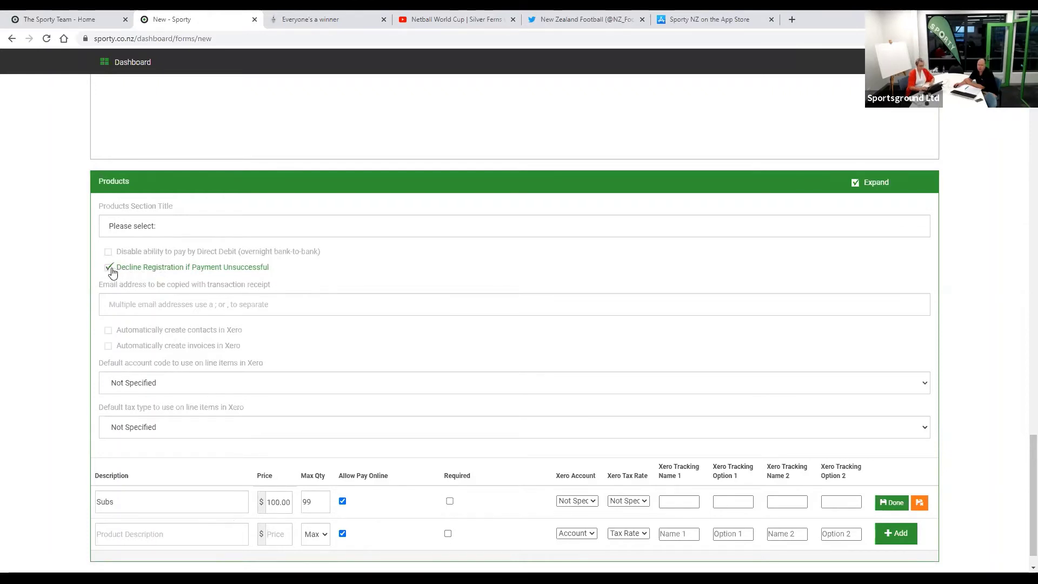
click(110, 269)
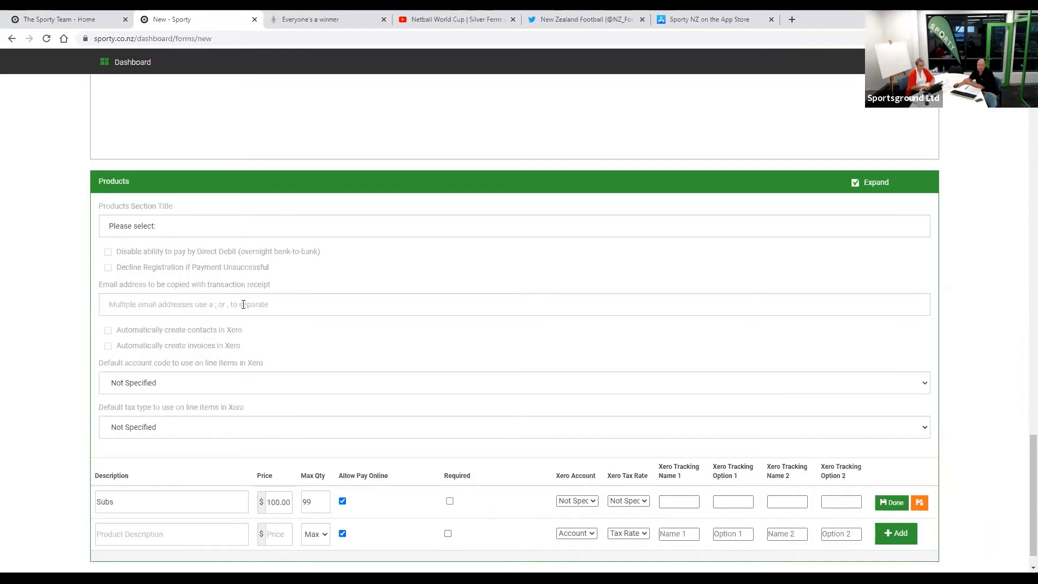
click(189, 305)
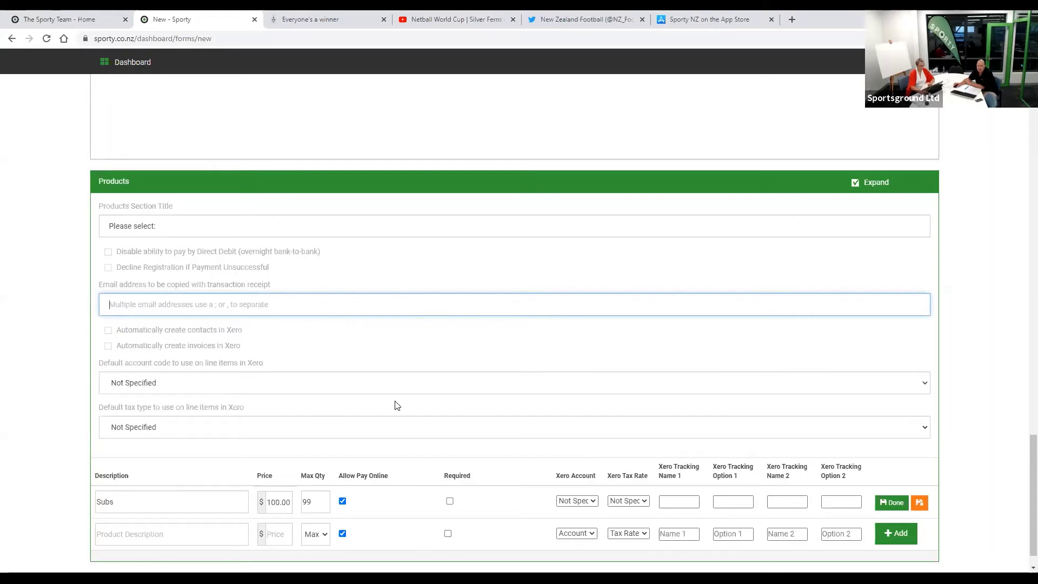
scroll(397, 405, up, 1)
scroll(398, 405, down, 2)
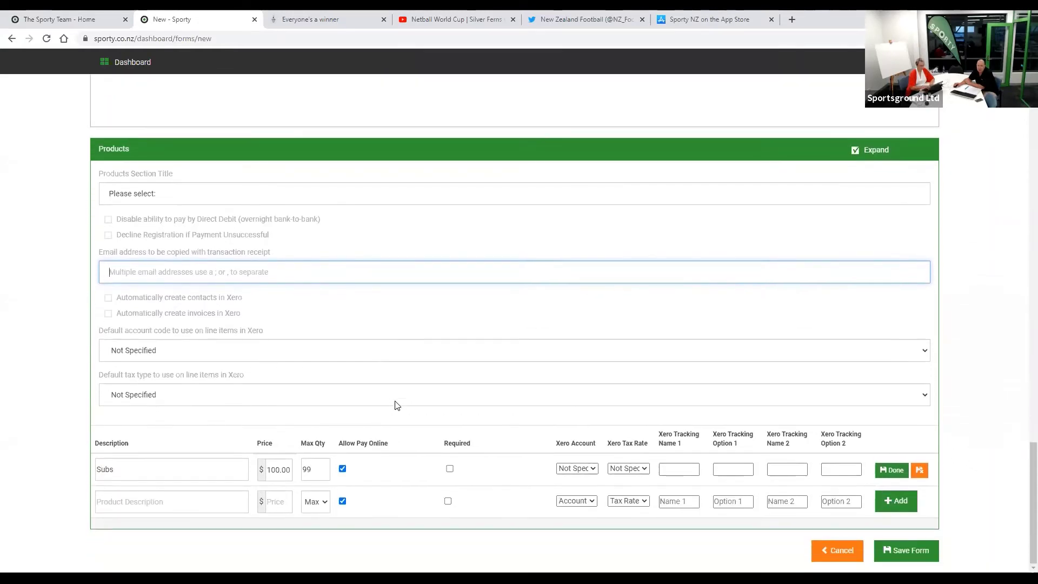
scroll(397, 406, up, 4)
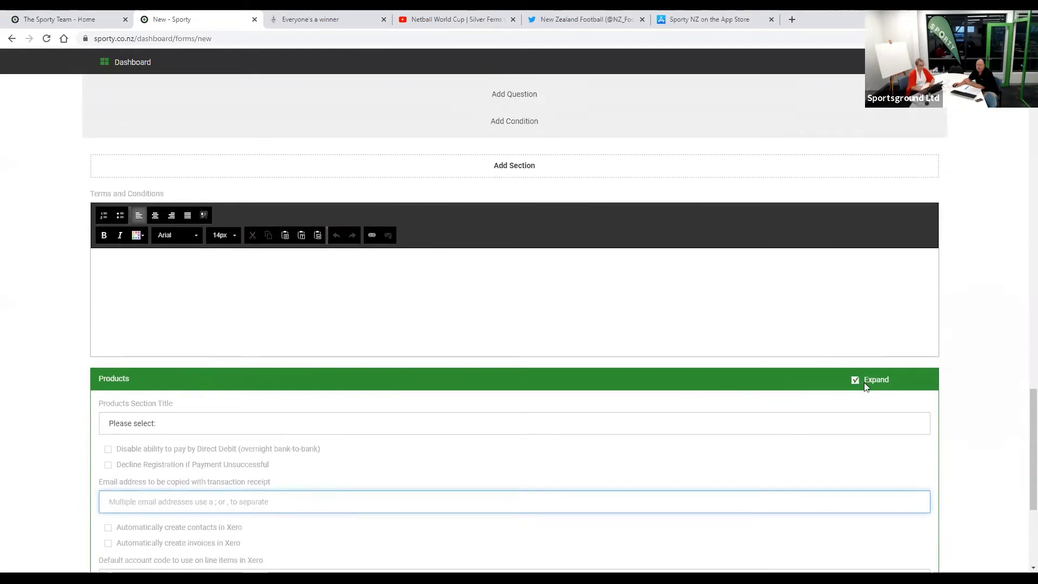
scroll(841, 395, up, 8)
scroll(841, 394, up, 7)
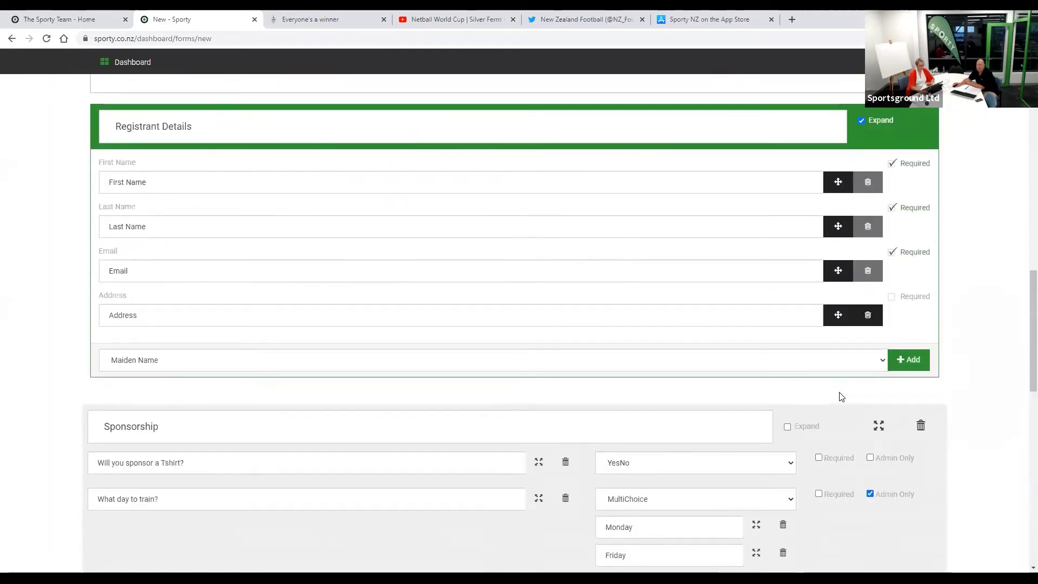
scroll(867, 433, up, 9)
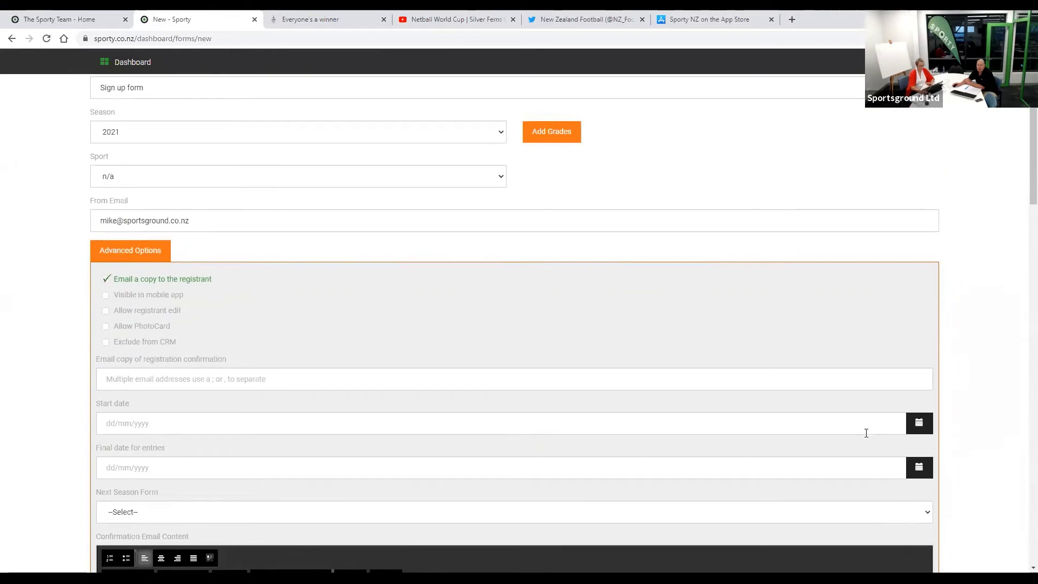
scroll(866, 432, up, 2)
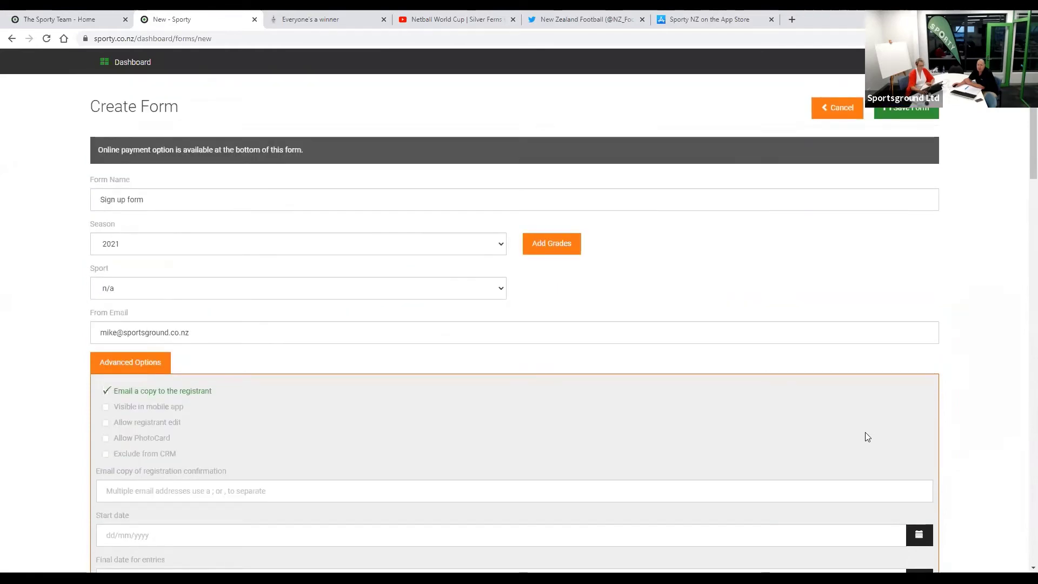
scroll(711, 476, down, 4)
scroll(712, 477, down, 11)
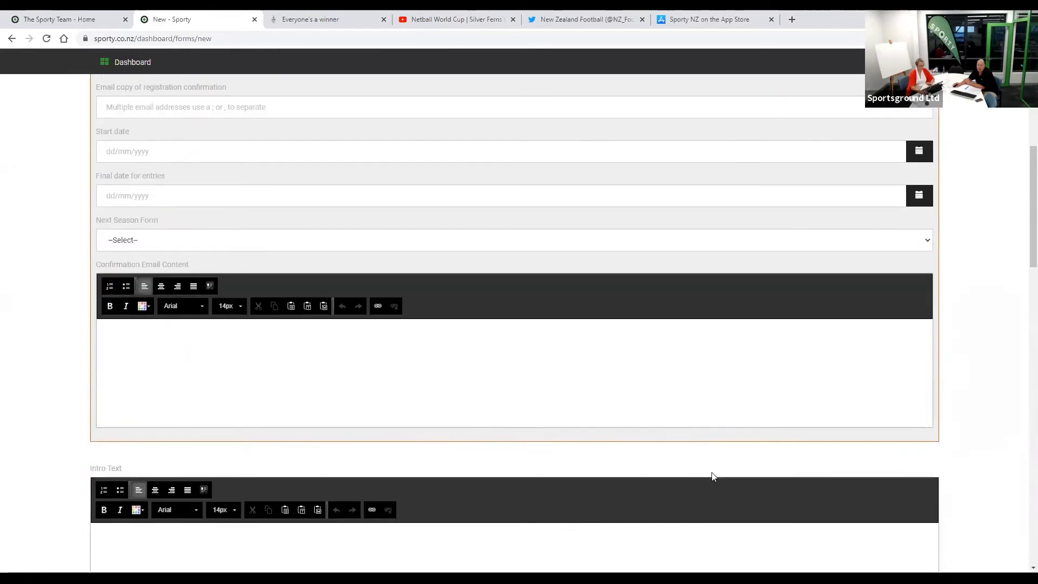
scroll(713, 476, down, 1)
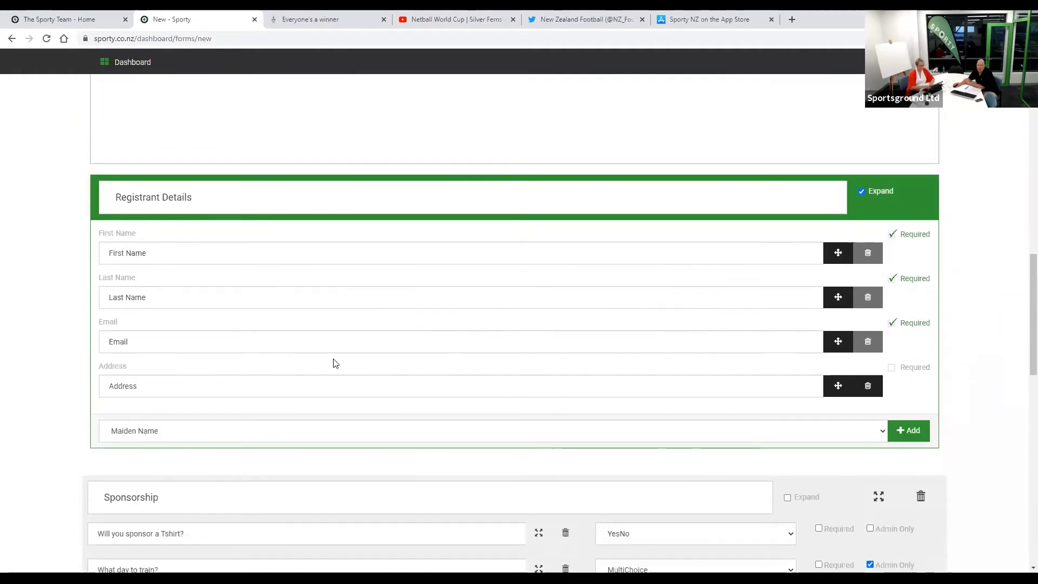
scroll(440, 454, down, 6)
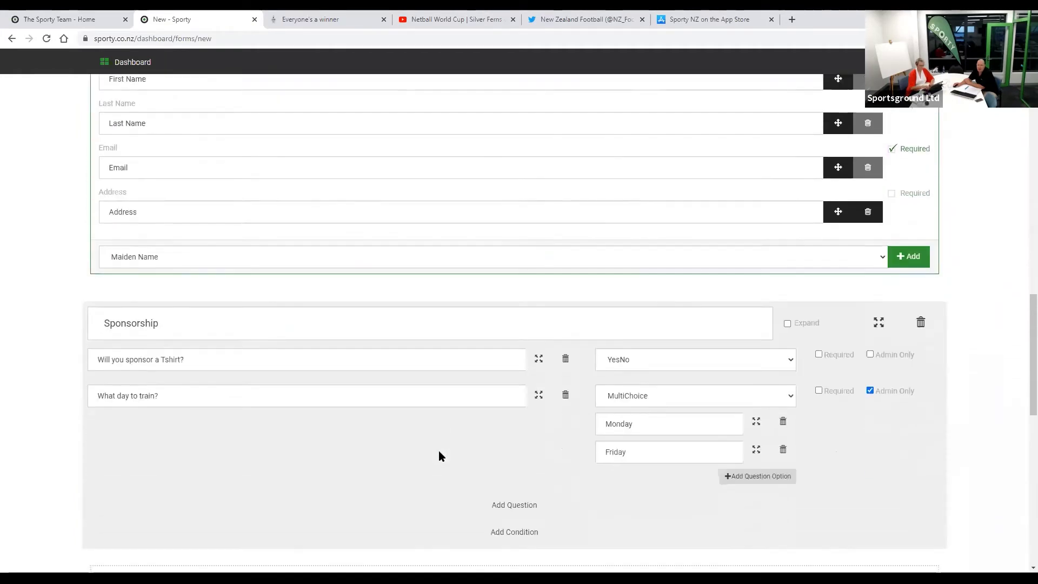
scroll(439, 456, down, 5)
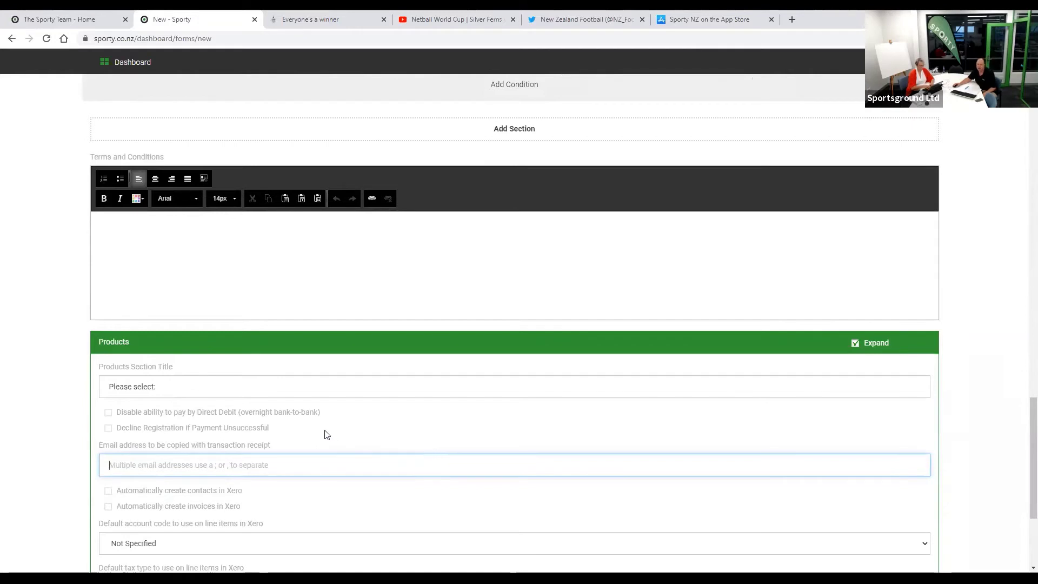
scroll(318, 433, down, 3)
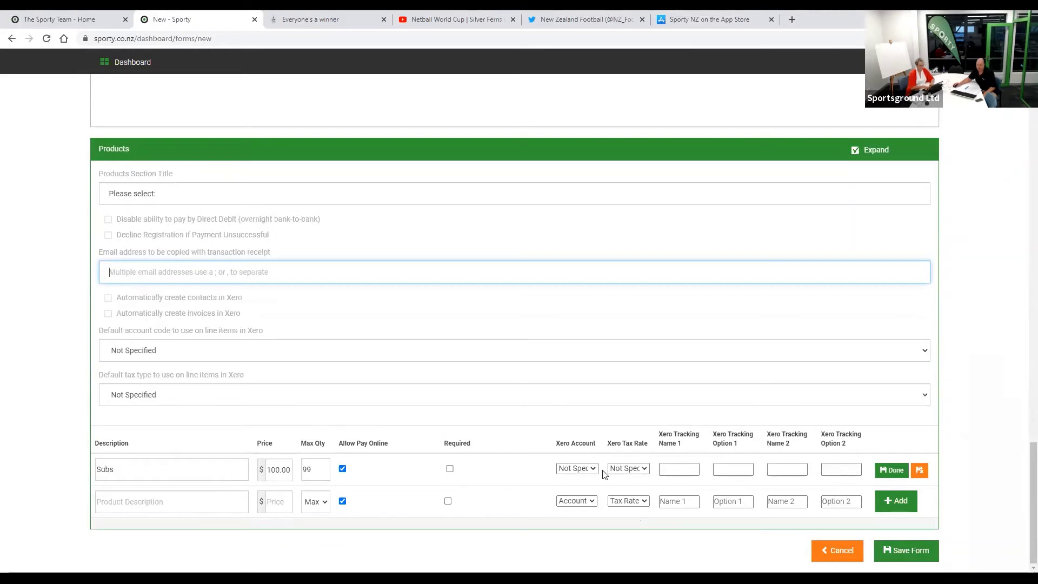
- Cancel the new form, expand the 2020 folder and open the Club Membership Form (2020) entries
click(847, 550)
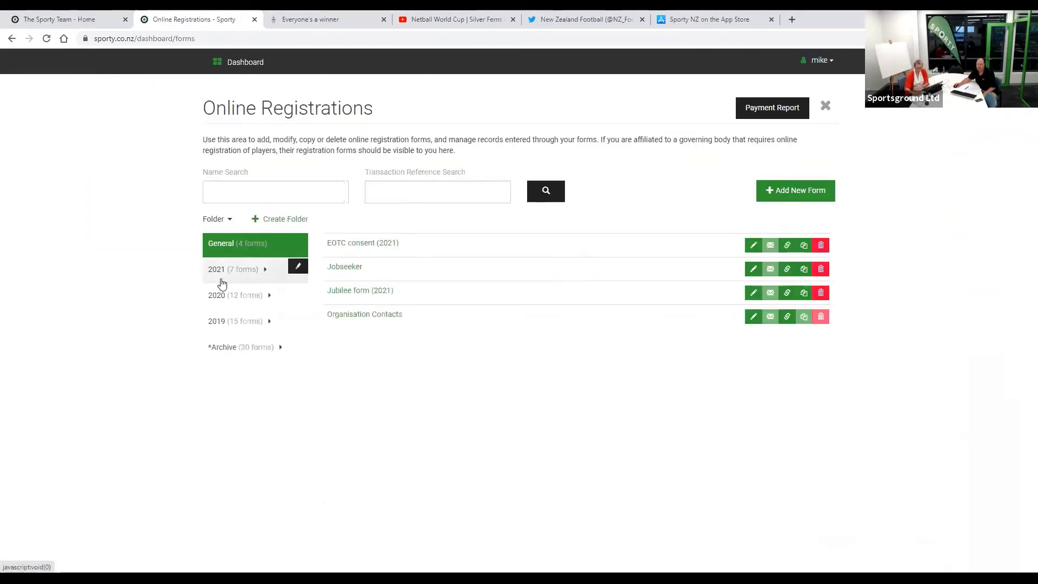
click(221, 273)
click(261, 293)
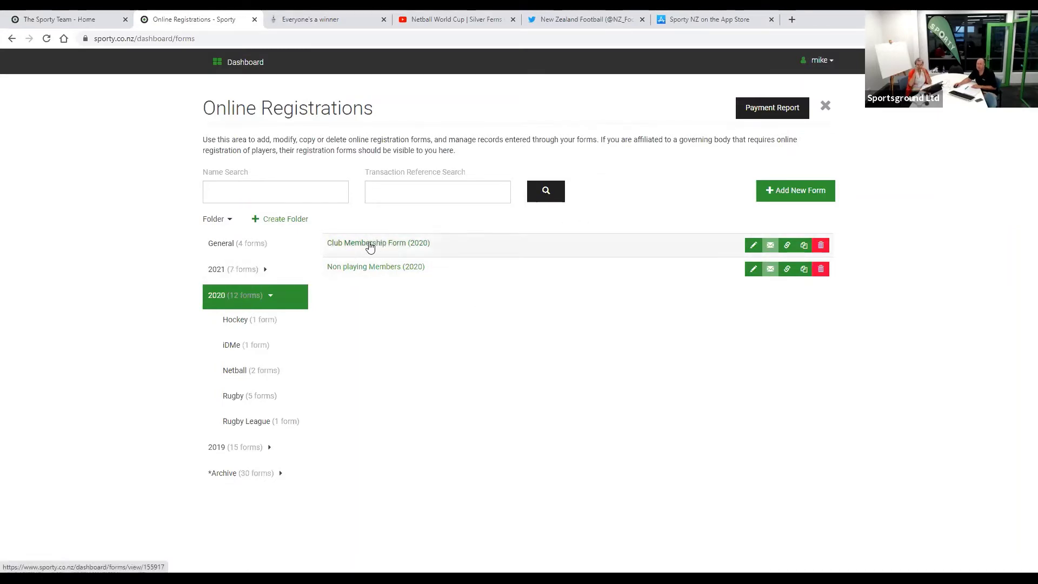
click(372, 245)
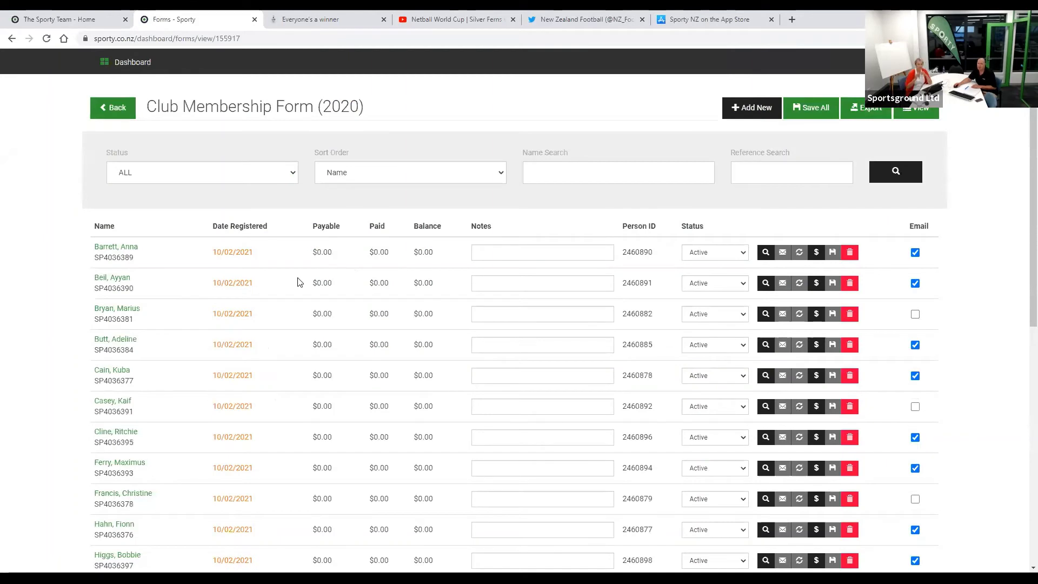
mouse_move(297, 277)
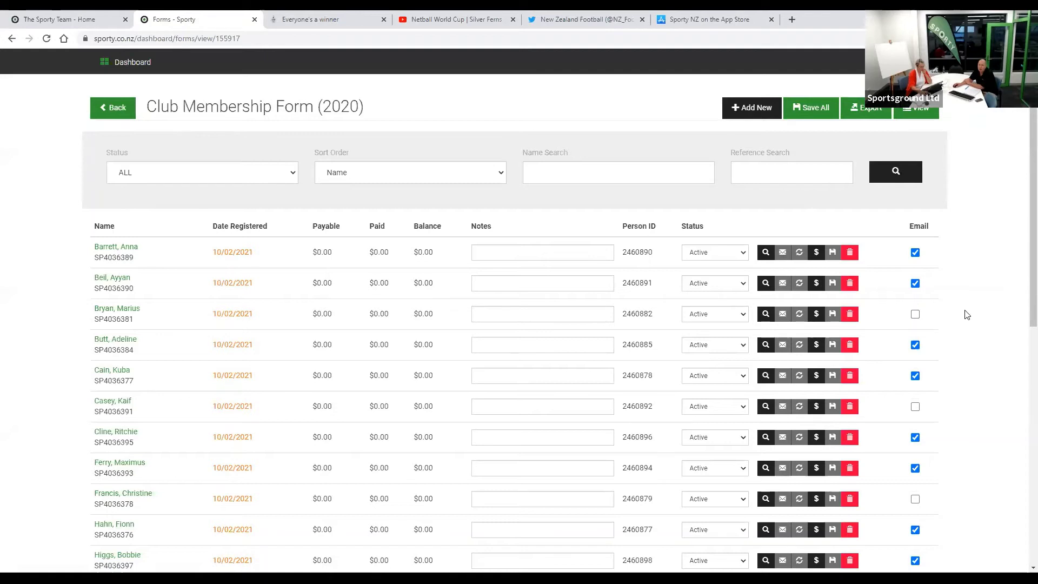
mouse_move(245, 277)
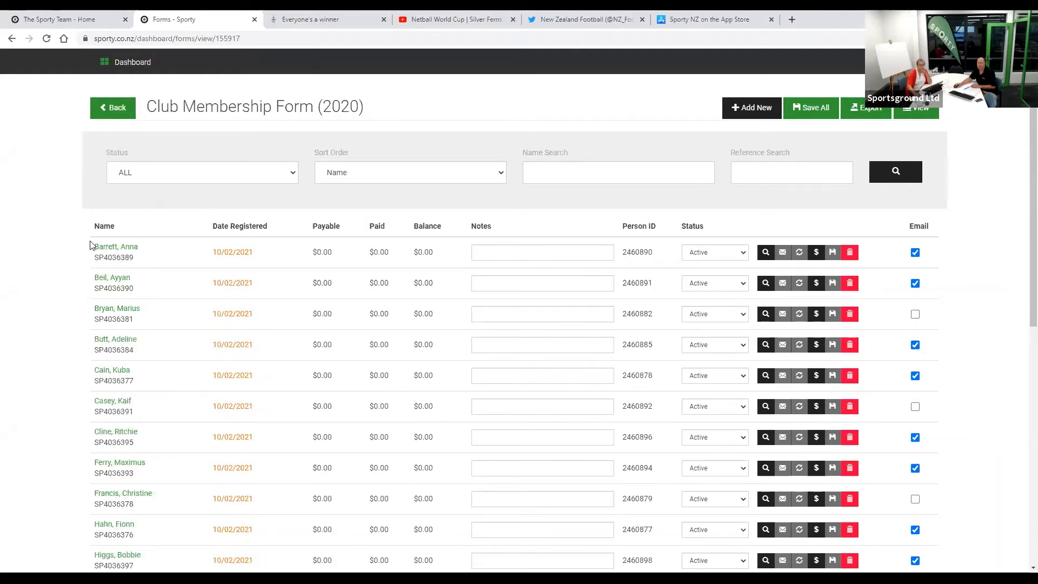
click(112, 246)
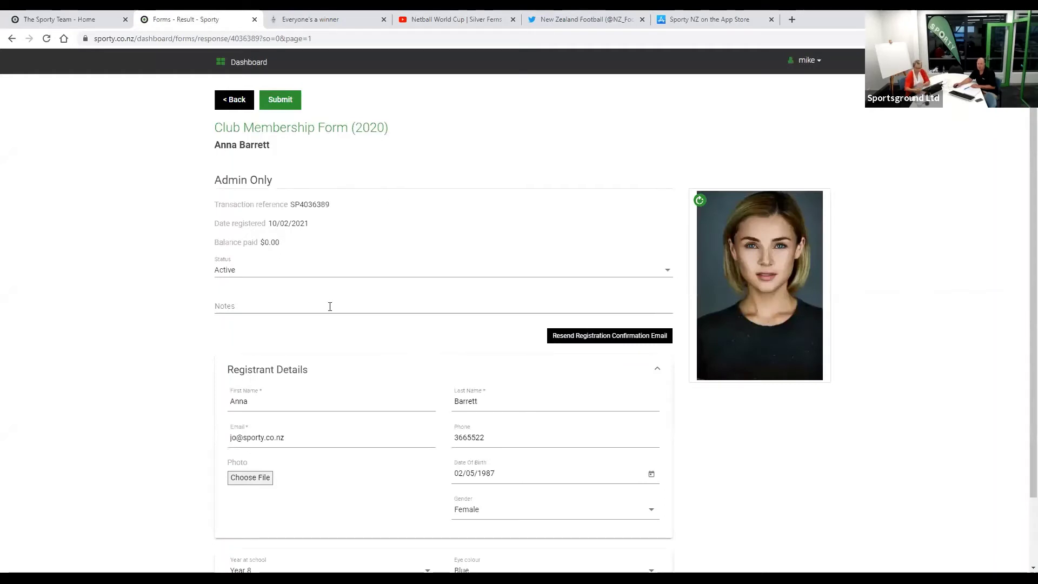
scroll(173, 250, down, 2)
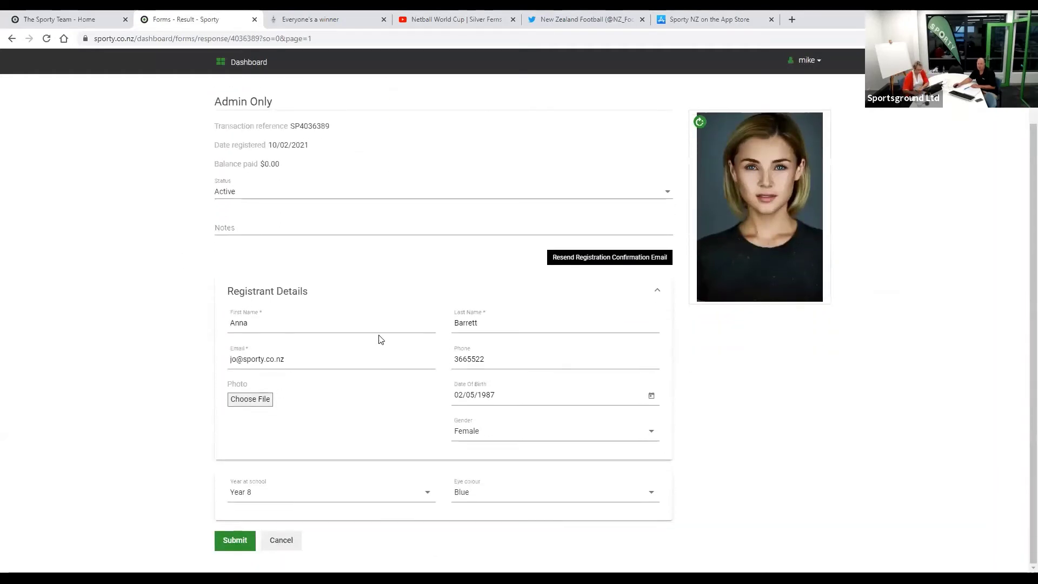
click(520, 324)
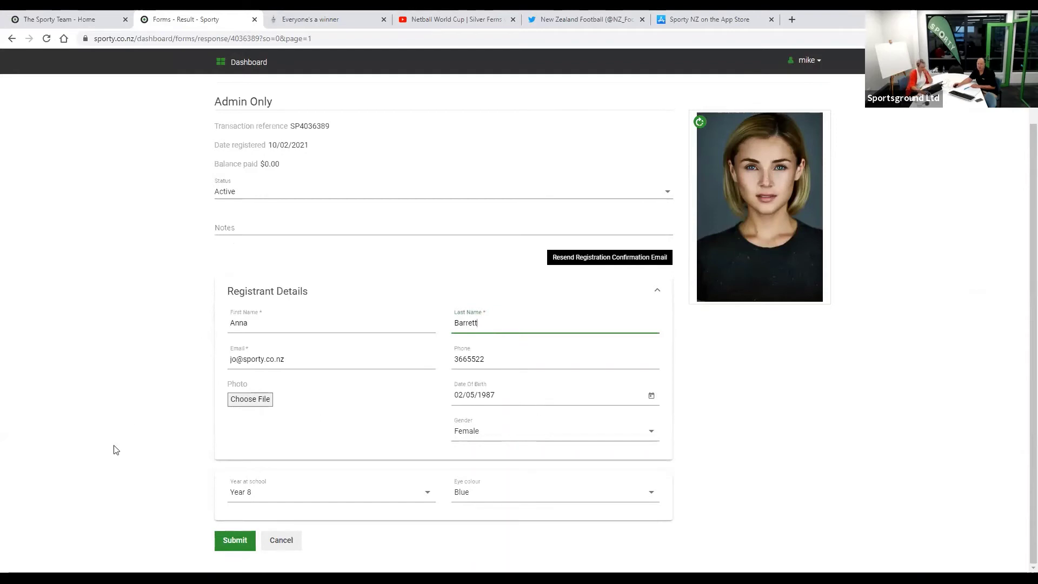
scroll(63, 452, up, 2)
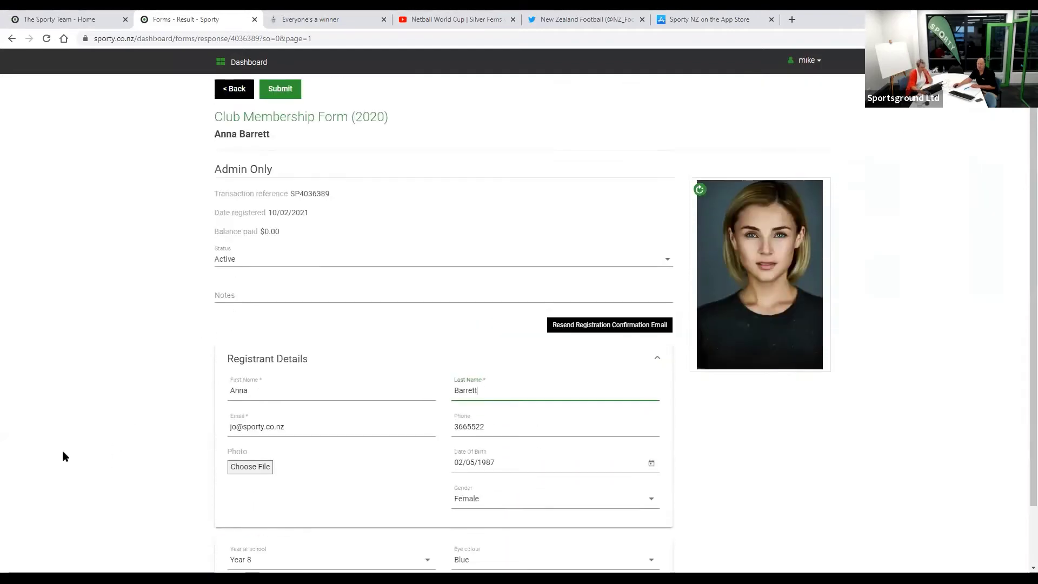
click(232, 104)
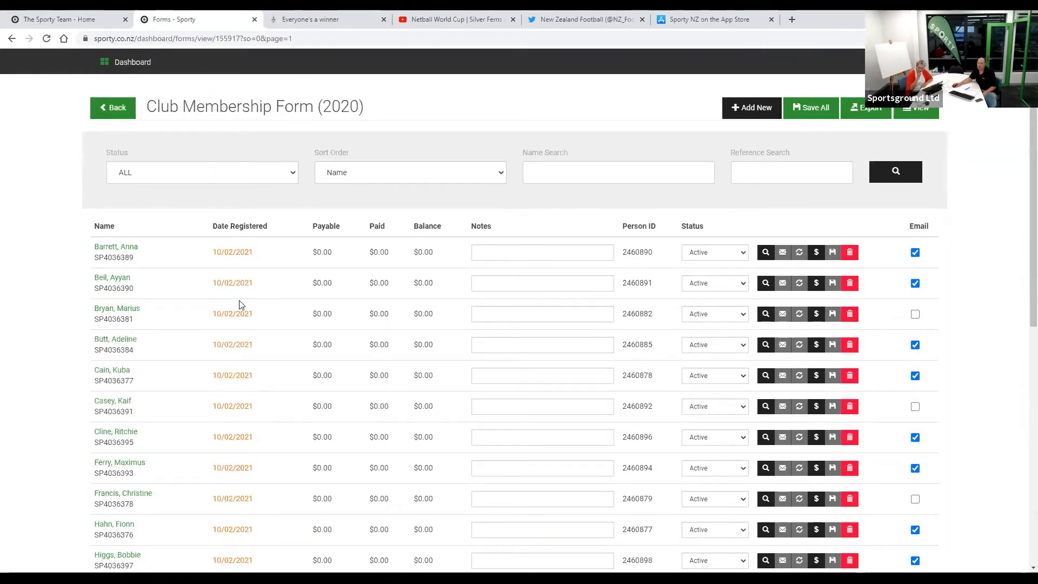
- Expand the first registrant's $ payment panel, showing no transactions
click(816, 254)
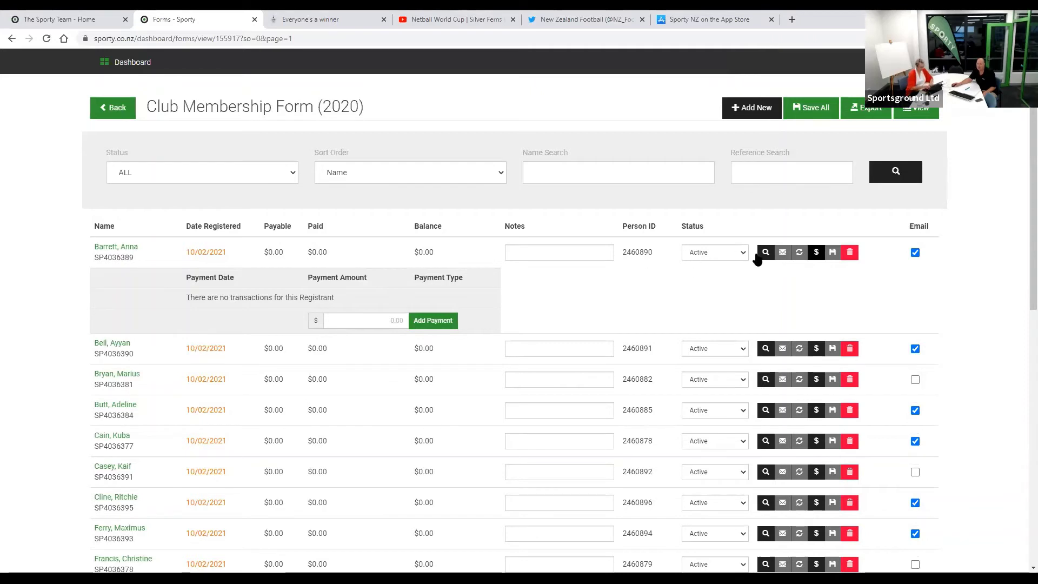
- Collapse the first registrant's payment panel, select its registration date, then go back to Online Registrations
click(816, 253)
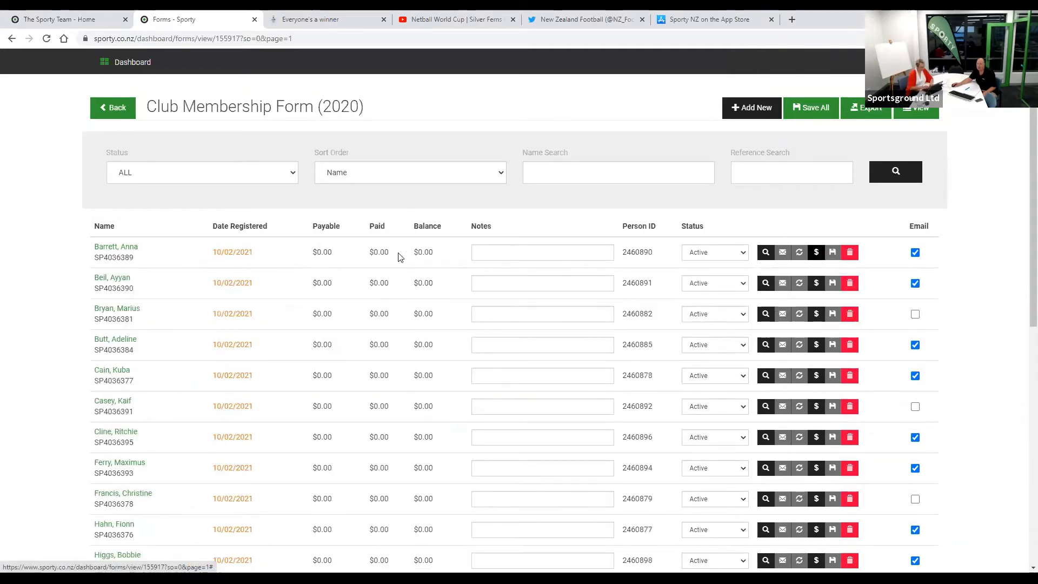
click(504, 254)
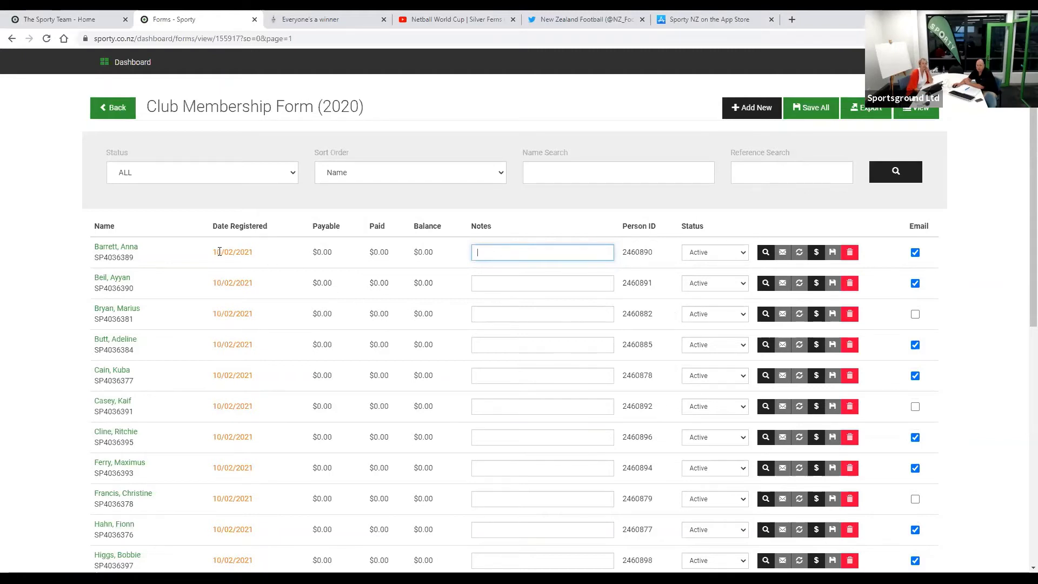
drag(220, 252, 275, 255)
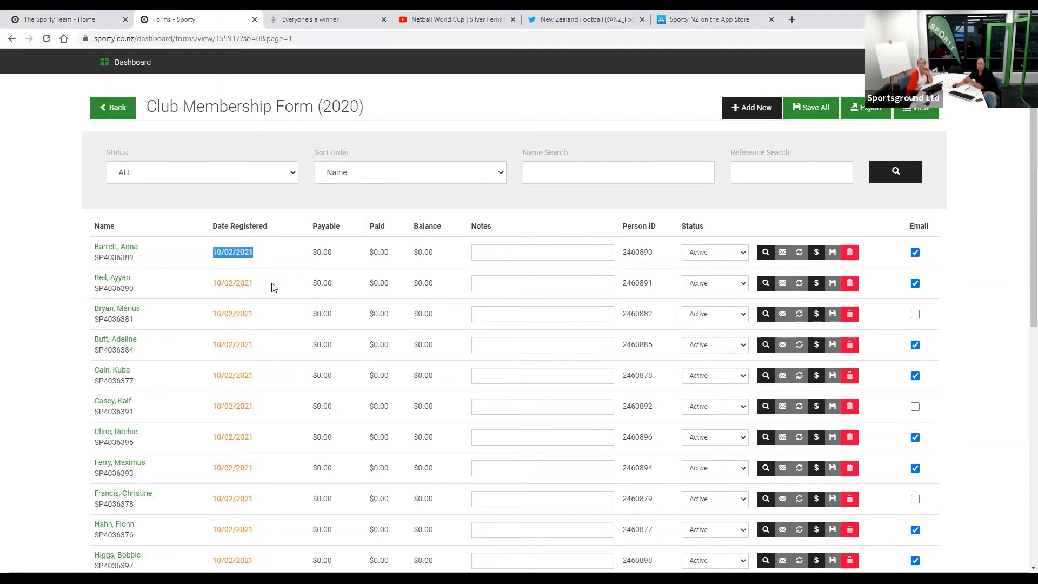
click(231, 252)
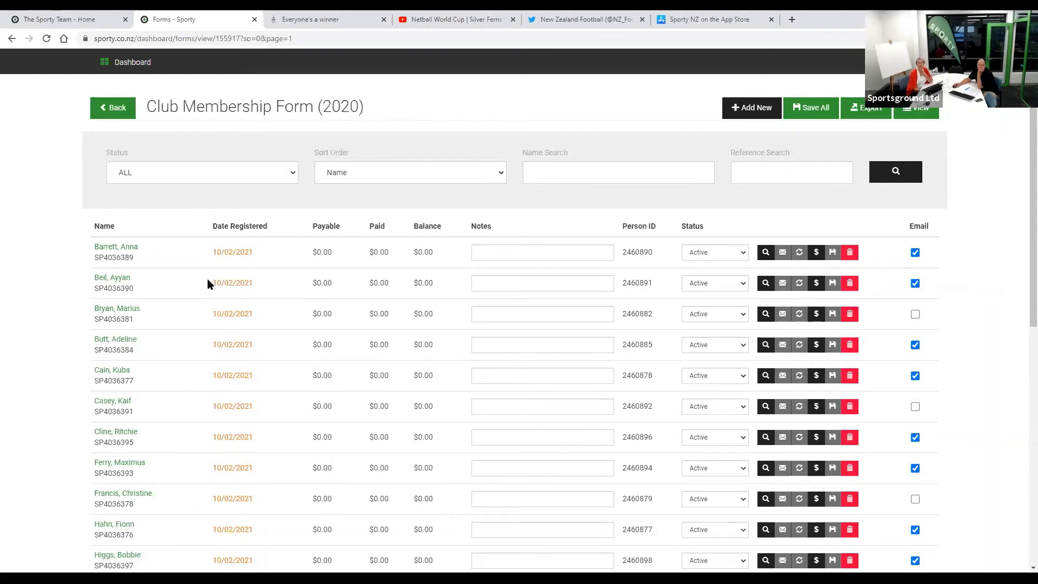
mouse_move(213, 282)
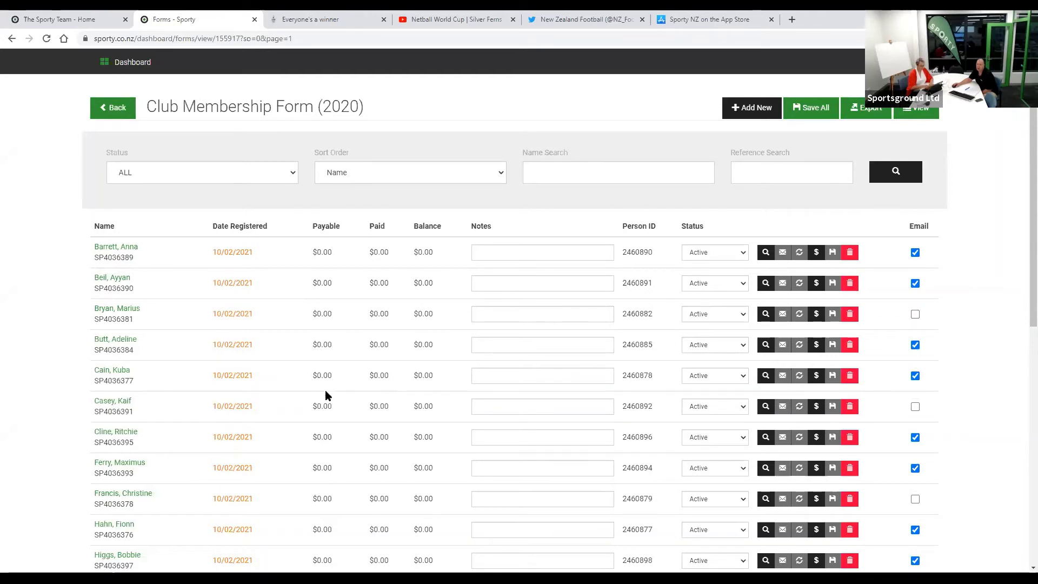
click(122, 108)
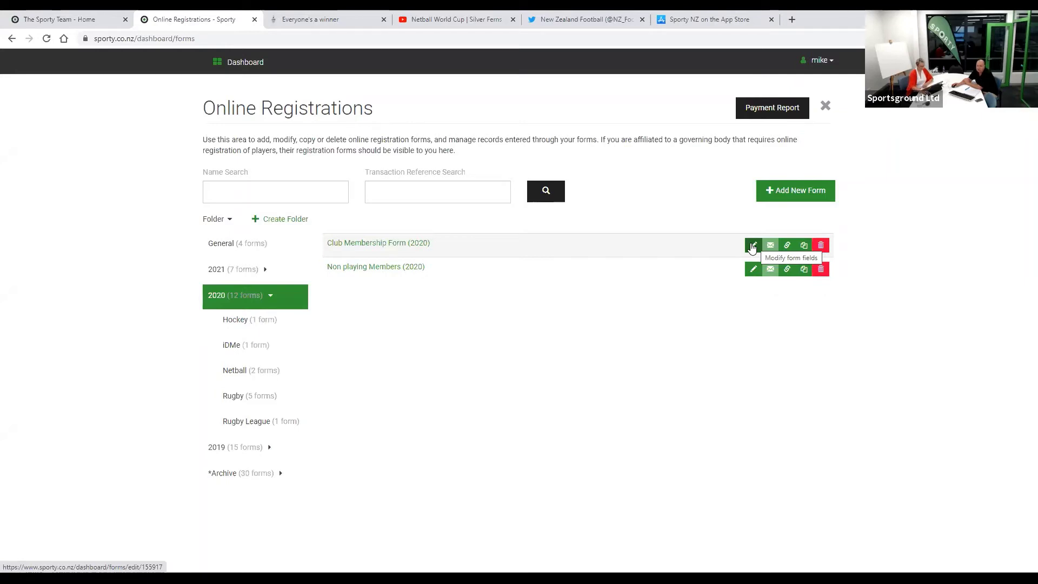
- Copy the Club Membership Form (2020) registration link via its link icon and open a new tab
click(787, 248)
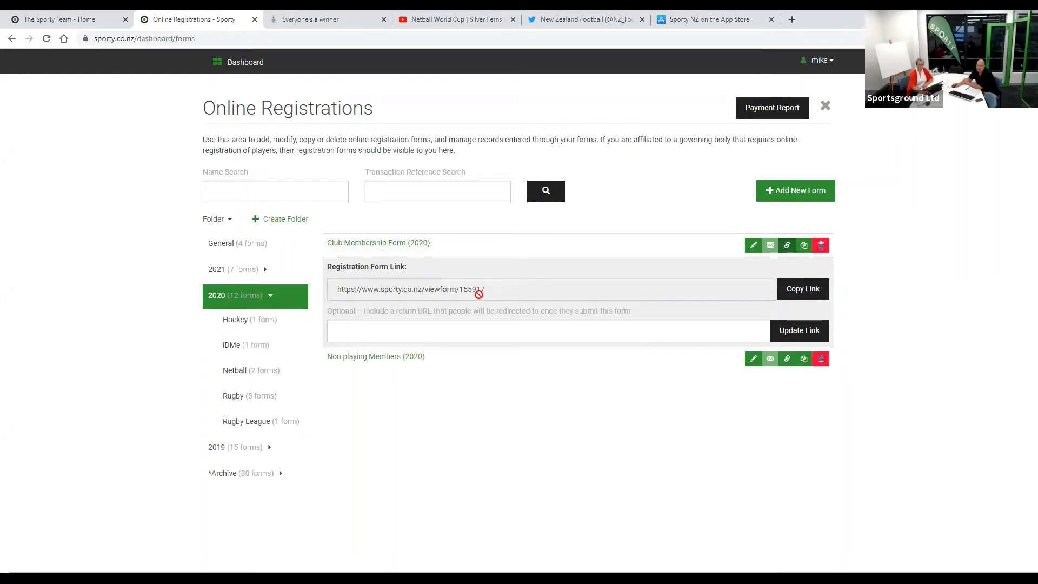
click(795, 295)
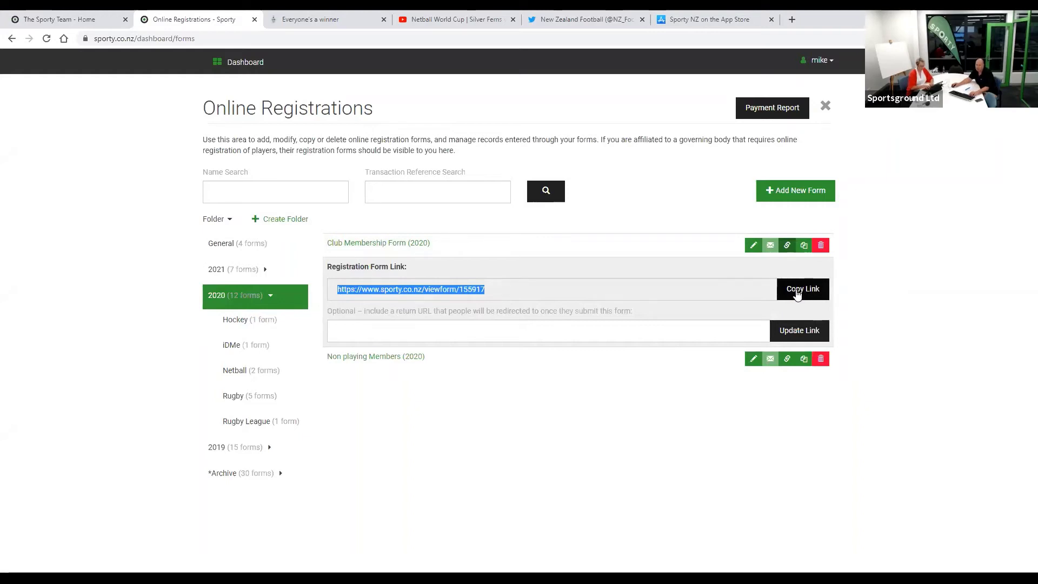
click(792, 19)
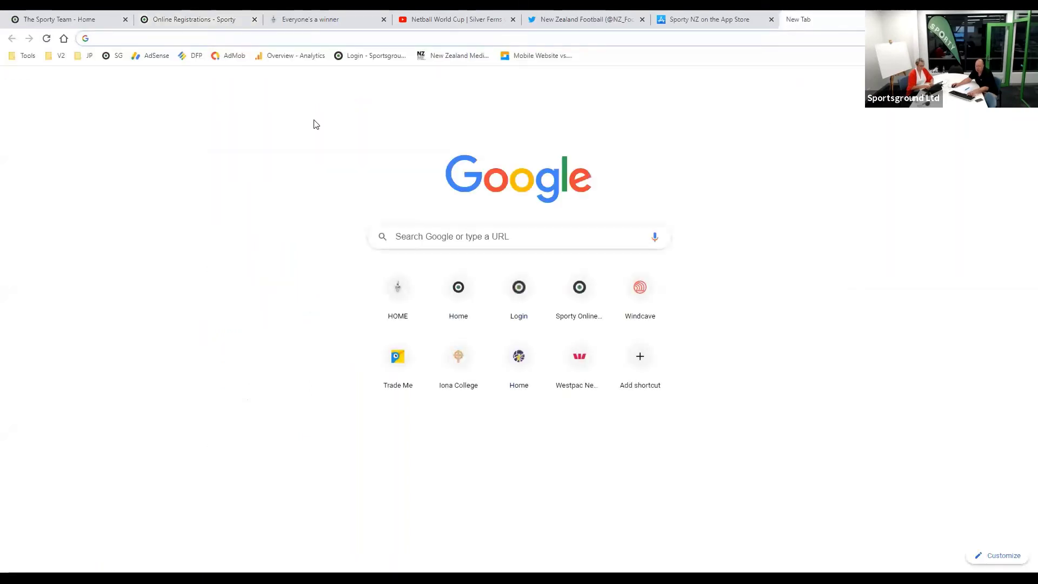
- Load the copied link to preview the public membership form, then return to Online Registrations' return-URL field
key(ctrl+v)
key(Return)
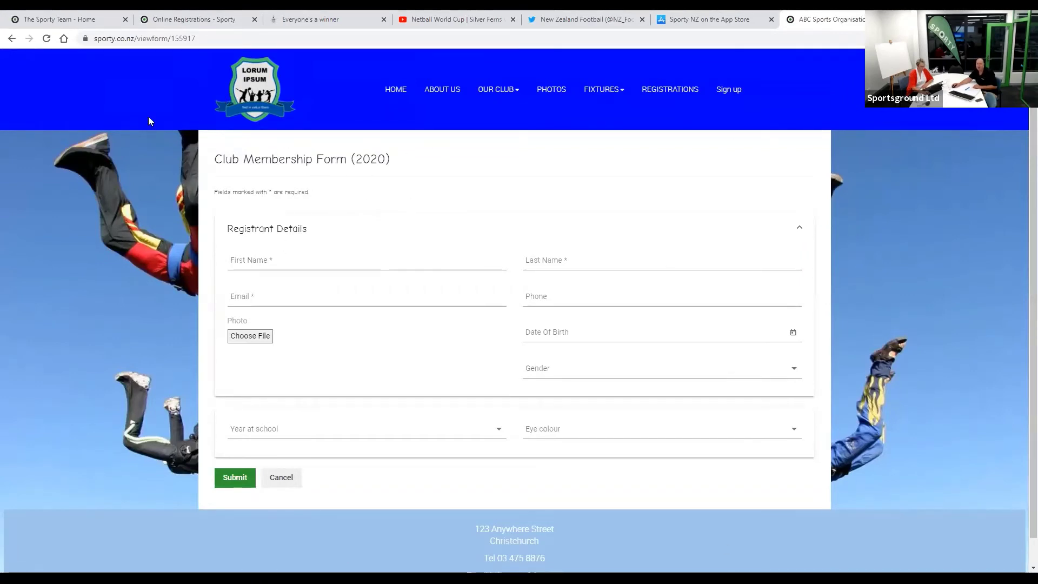
click(178, 23)
click(447, 327)
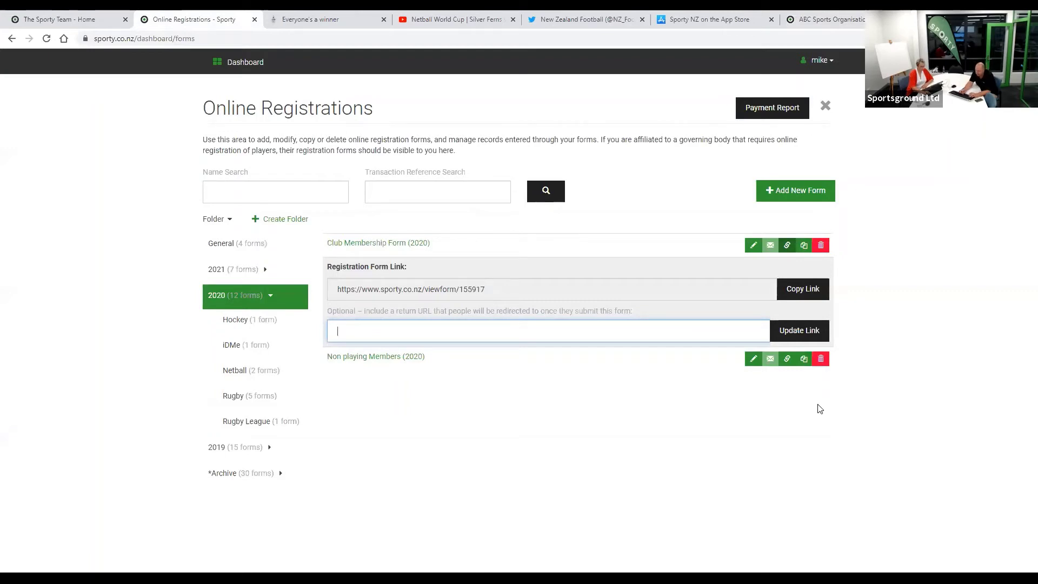
text(www.google.co.nz)
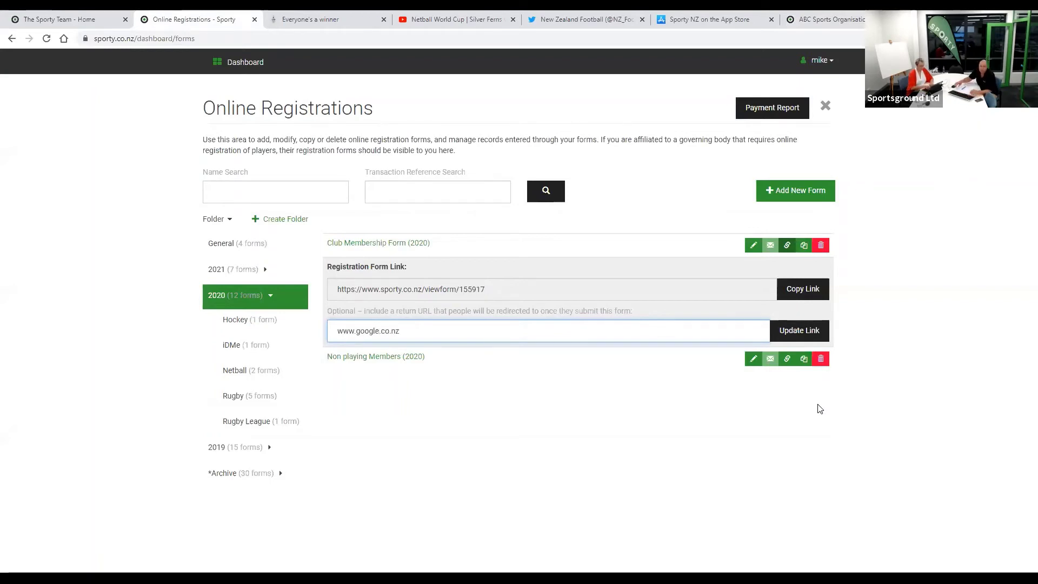
click(809, 331)
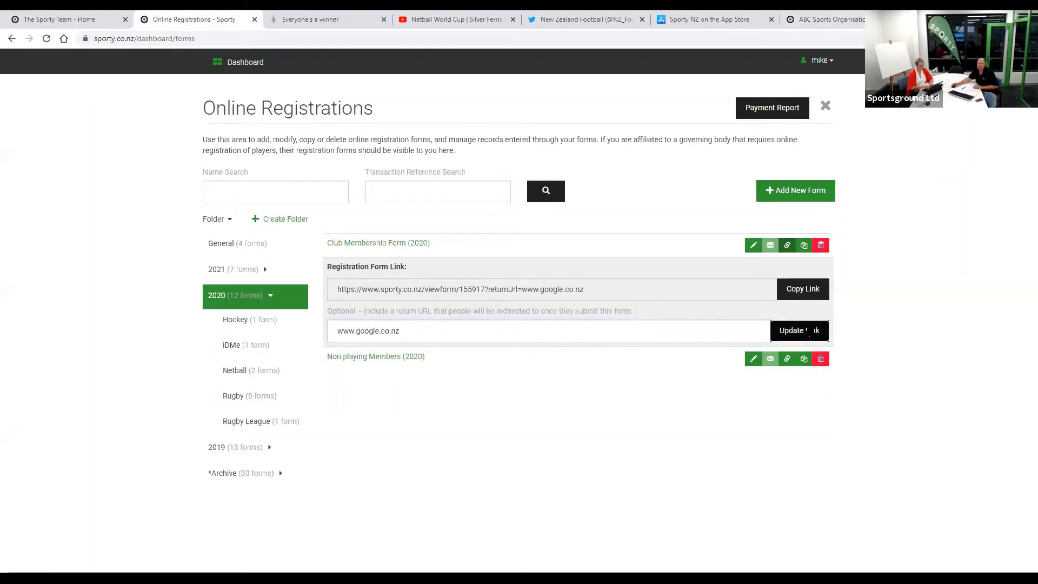
click(806, 289)
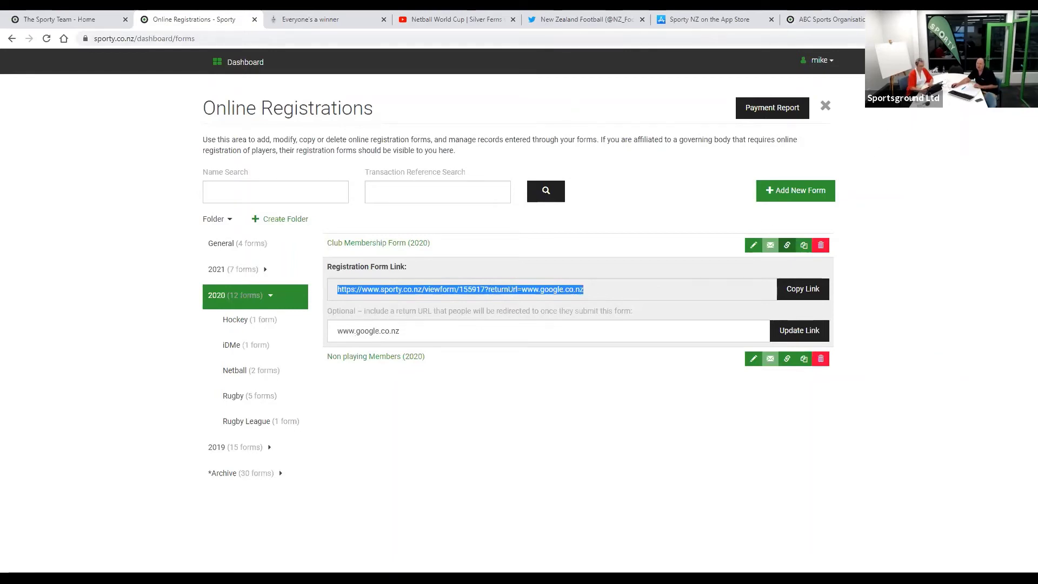
click(919, 19)
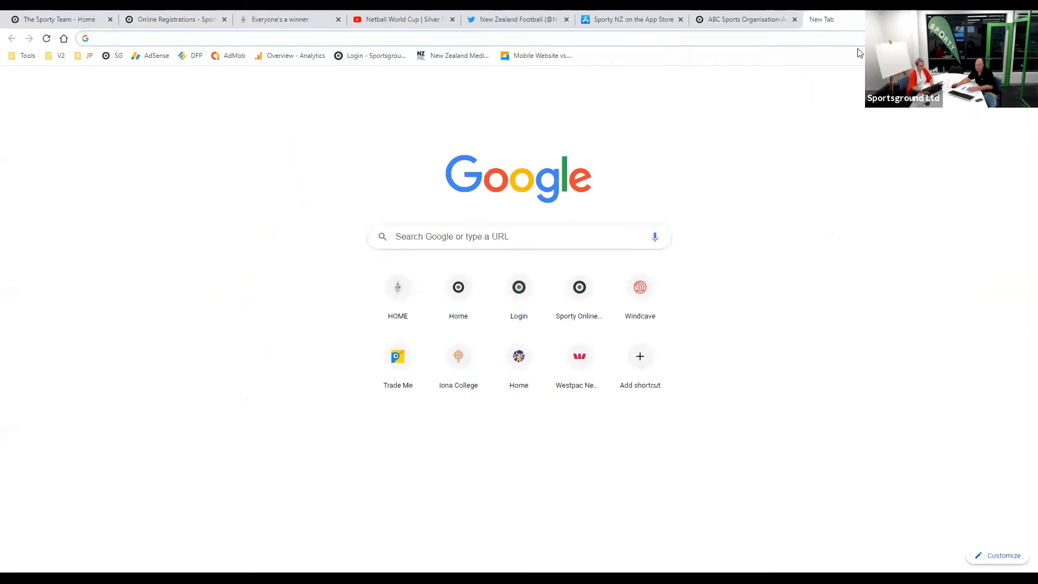
- Open the returnUrl link, compare it with the earlier form preview, then return to Online Registrations
key(ctrl+v)
key(Return)
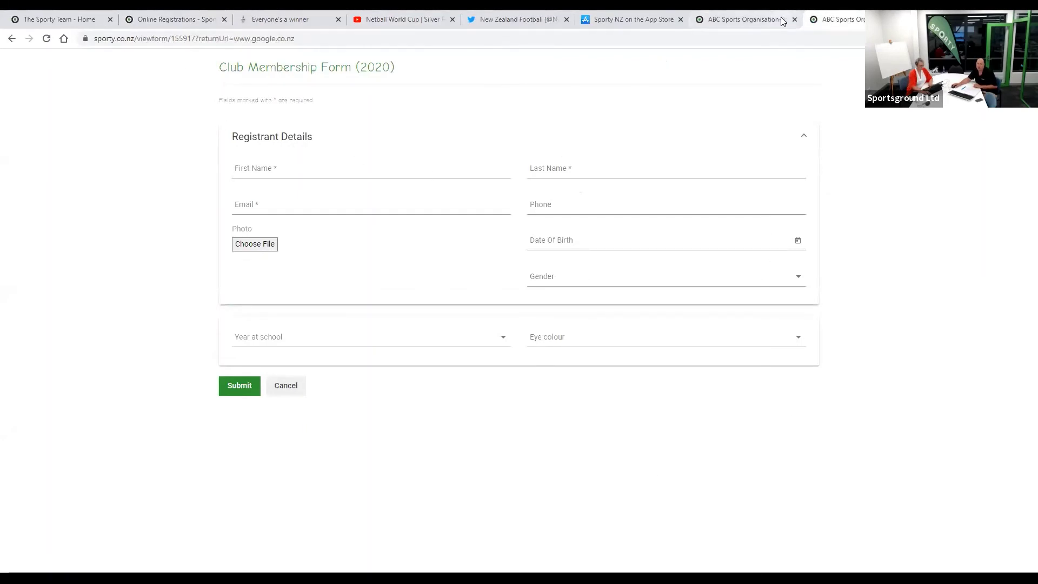
click(749, 20)
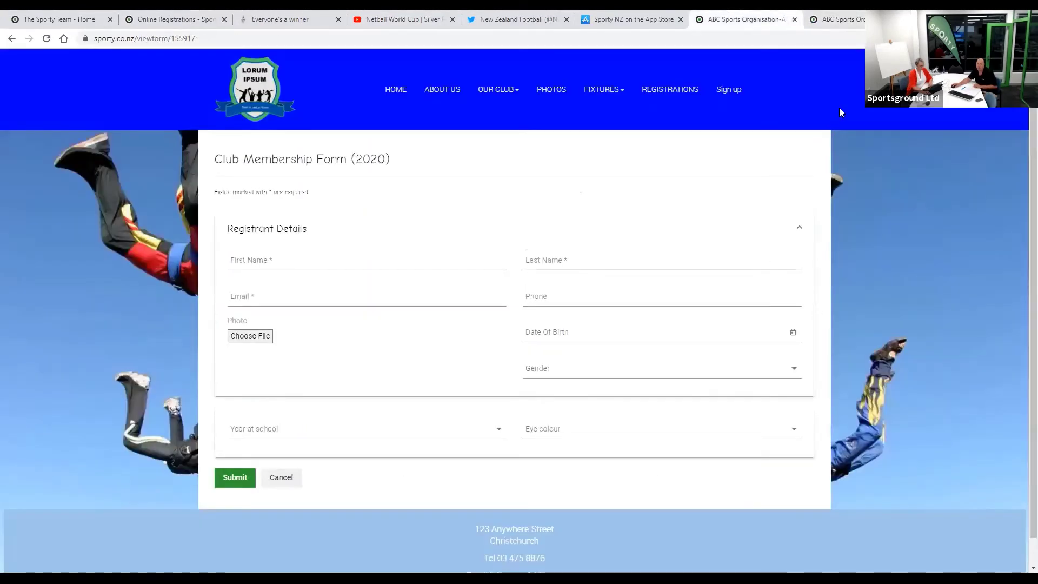
click(839, 20)
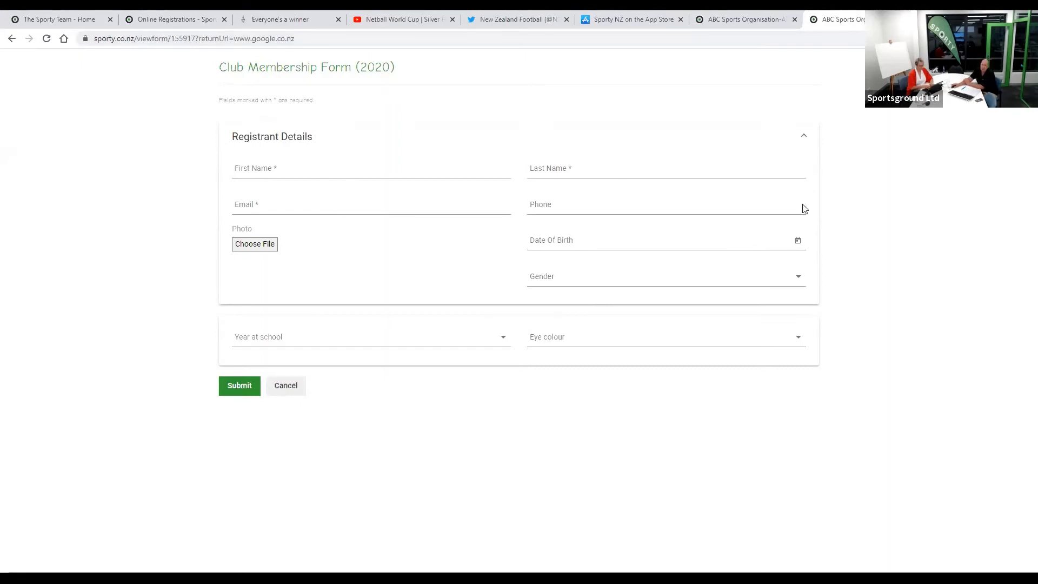
click(270, 166)
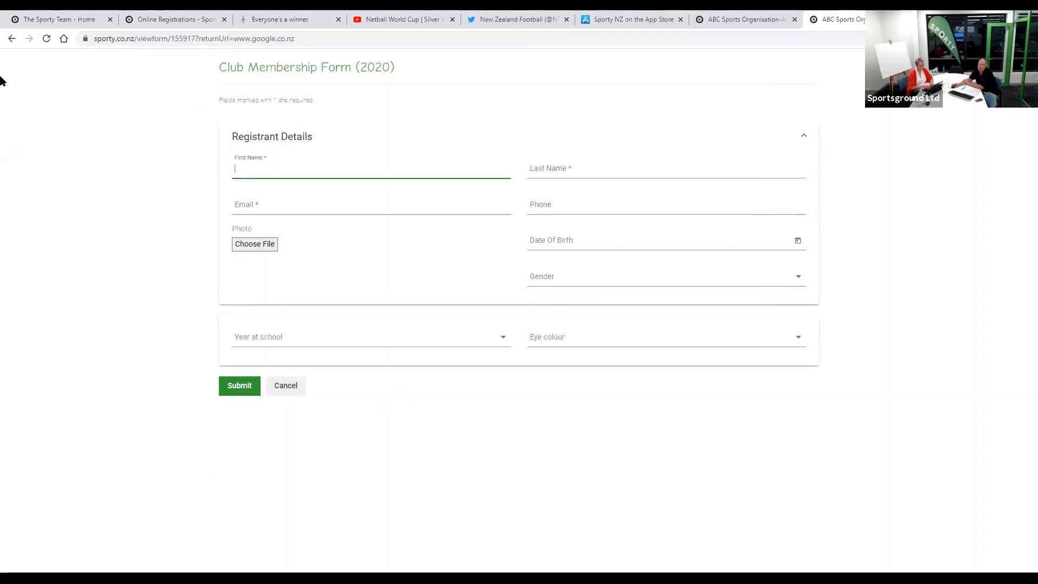
click(146, 23)
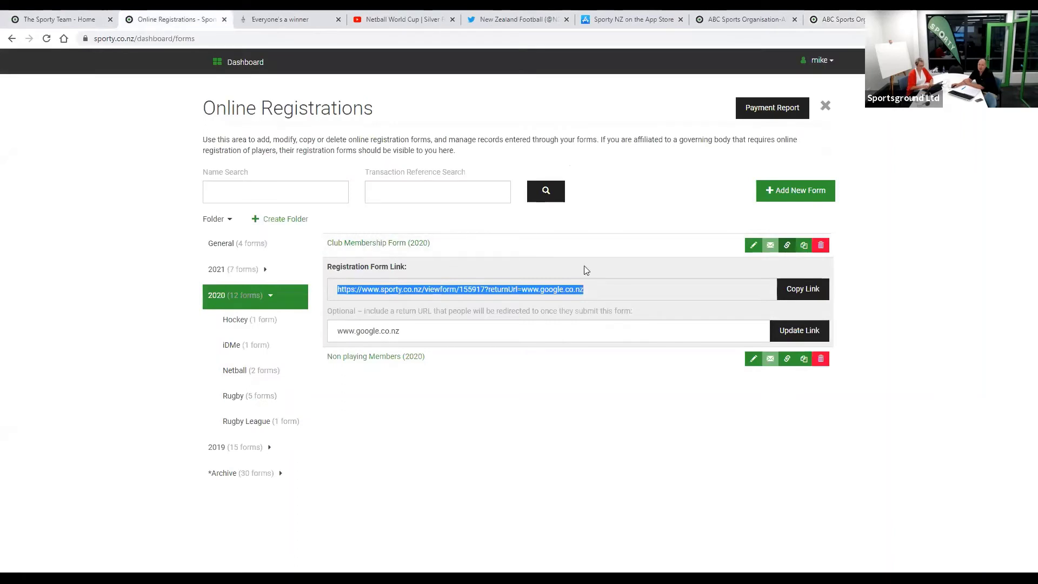
- Collapse the membership form's link panel and expand the 2020 Rugby folder listing five forms
click(787, 245)
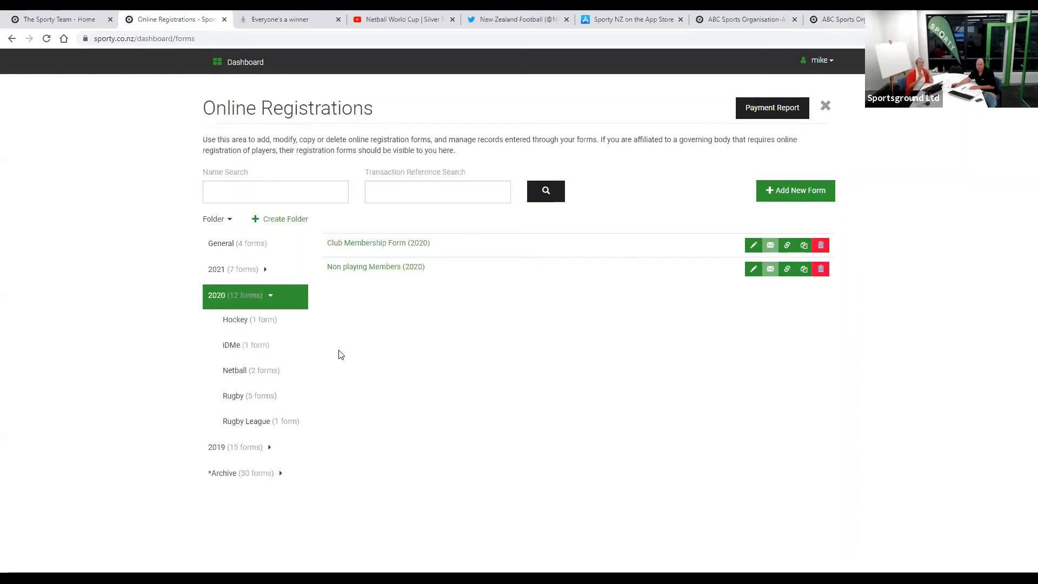
click(236, 403)
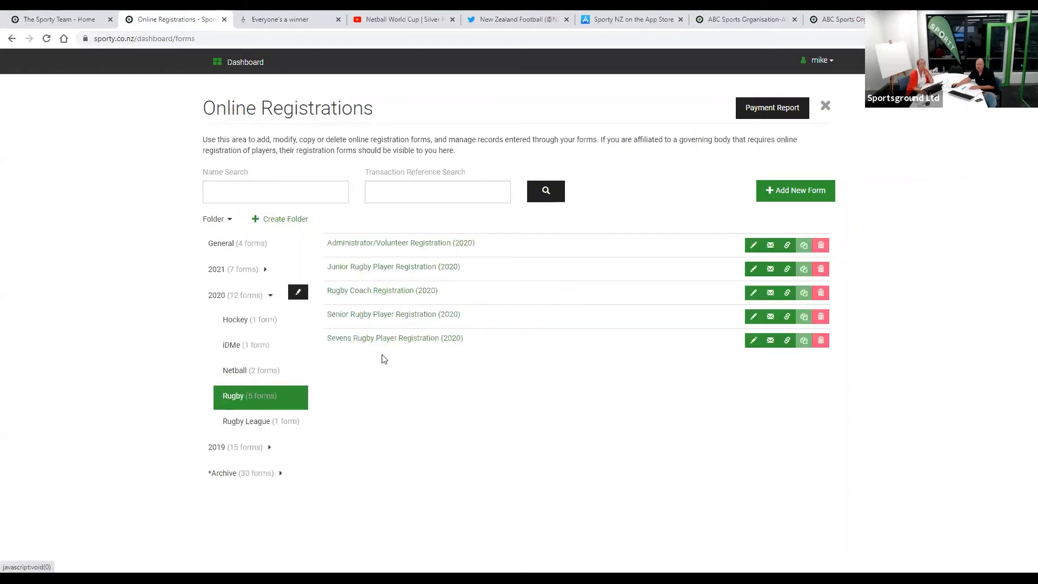
- Open the Junior Rugby Player Registration (2020) records and inspect the NZ Rugby weight, number and status columns
click(414, 268)
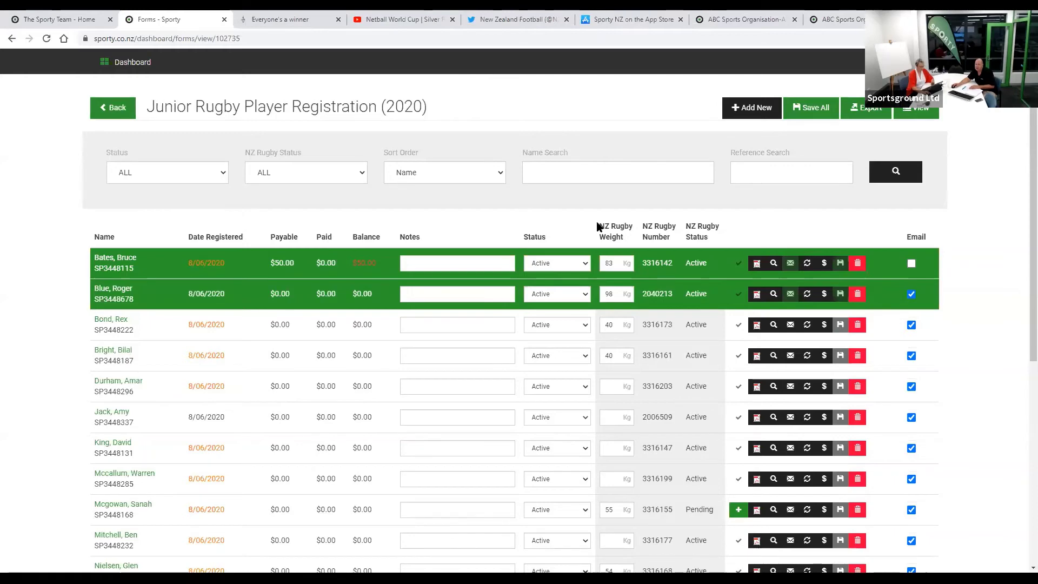
drag(603, 222, 704, 220)
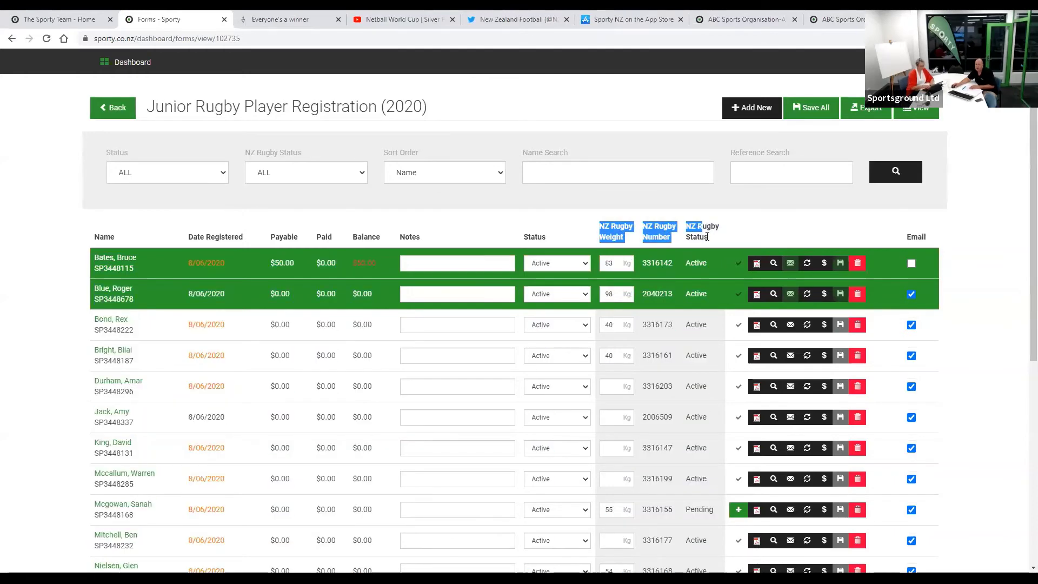
click(705, 231)
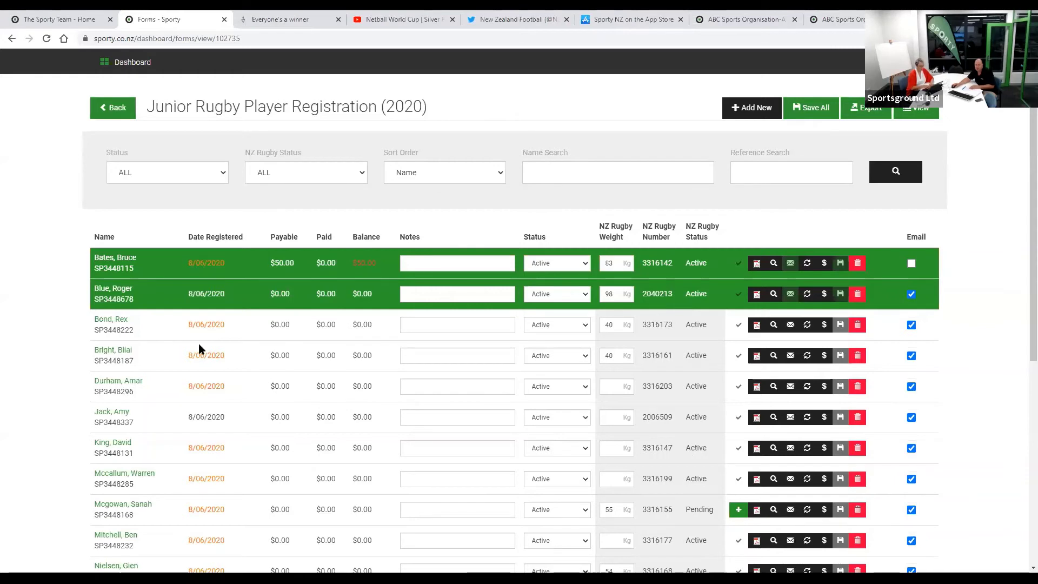
- Review a registrant's registration date in the entries list
mouse_move(197, 342)
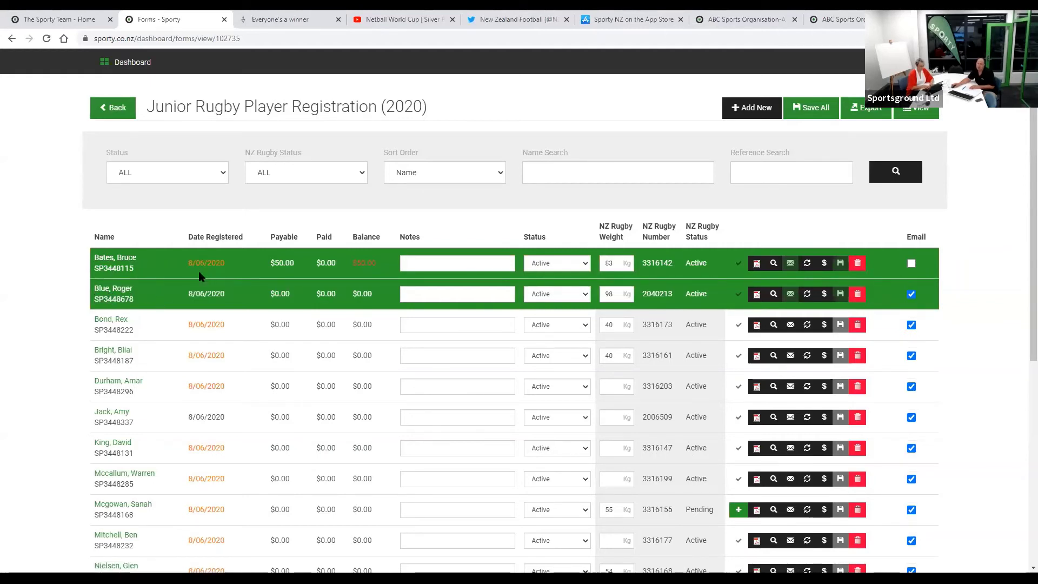
mouse_move(200, 277)
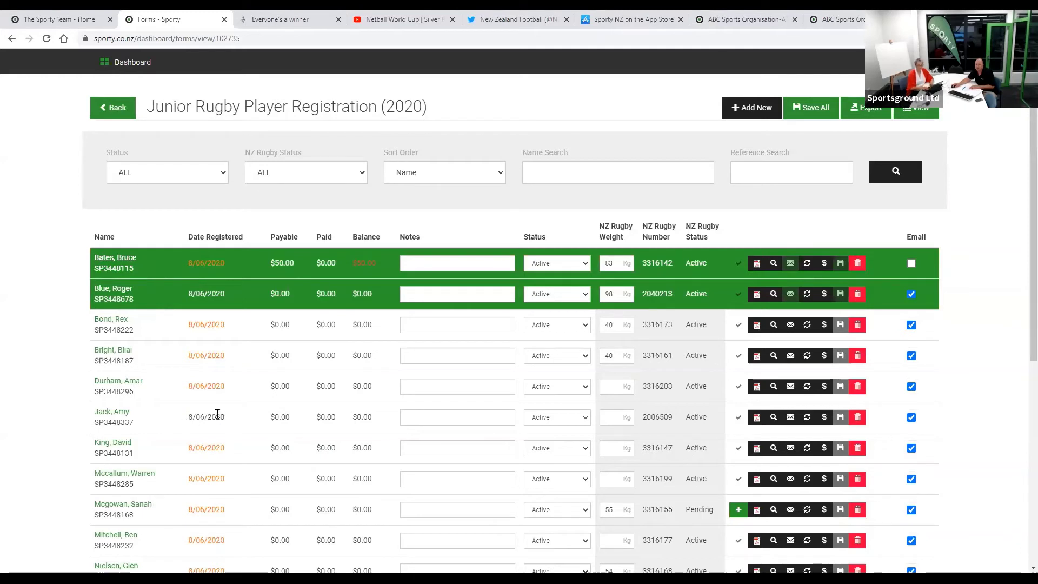
drag(218, 414, 187, 417)
click(87, 414)
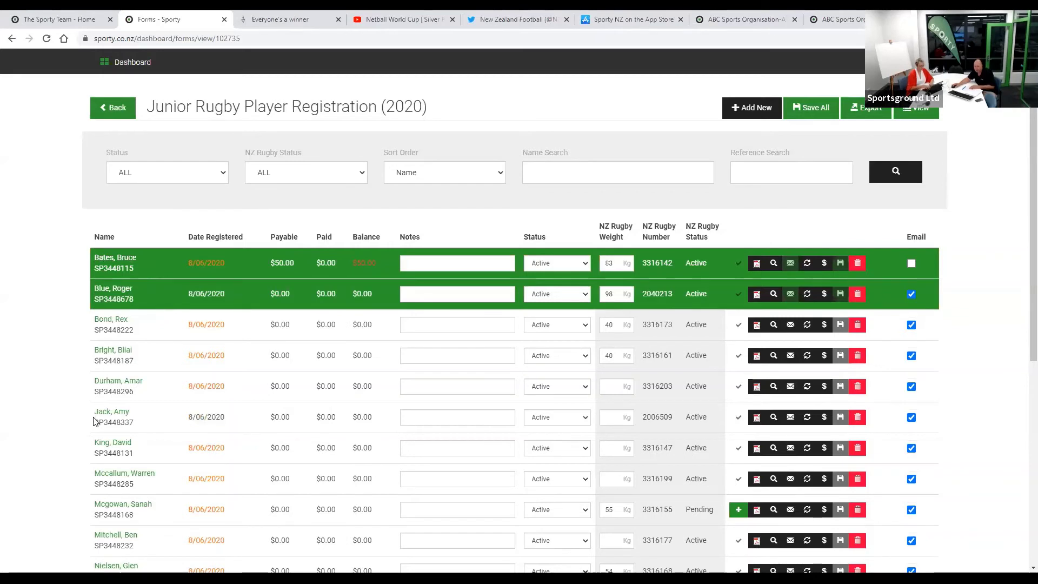
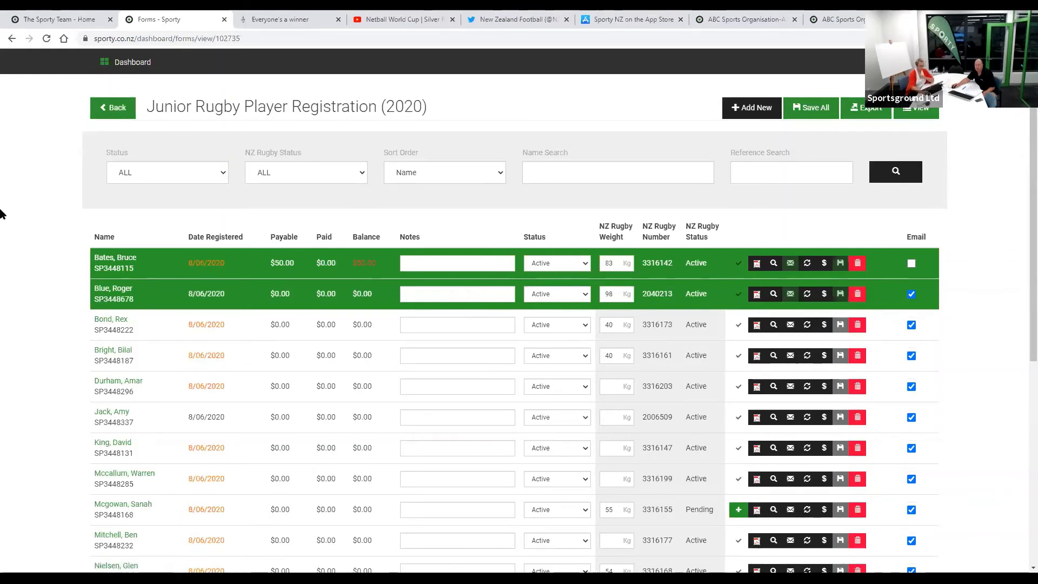
- Go back from the Junior Rugby (2020) records to the five 2020 Rugby registration forms
click(116, 111)
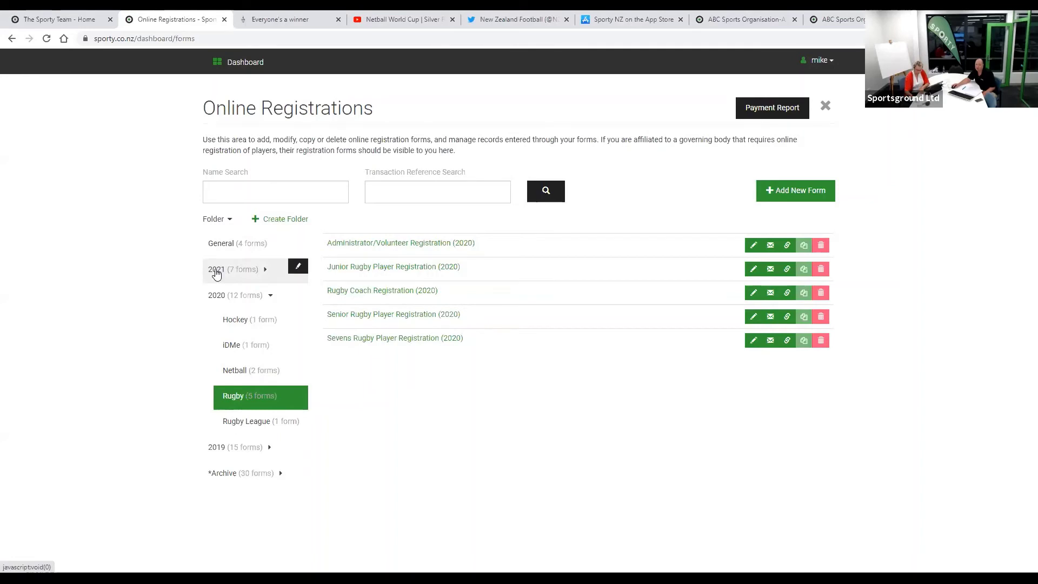
- Look inside the 2021 Rugby forms folder, then reopen the 2020 Rugby folder's five forms
click(216, 274)
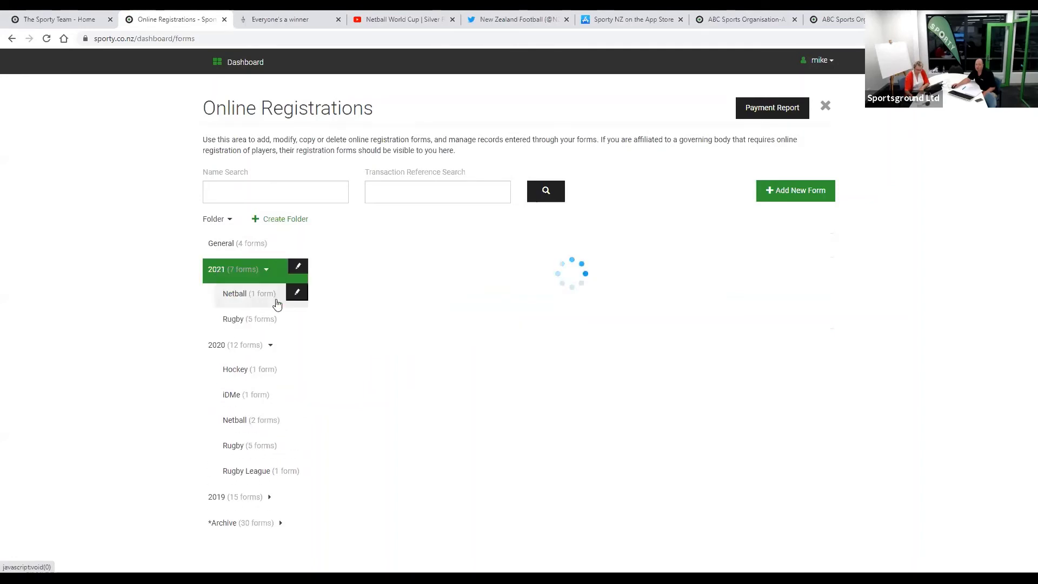
click(236, 319)
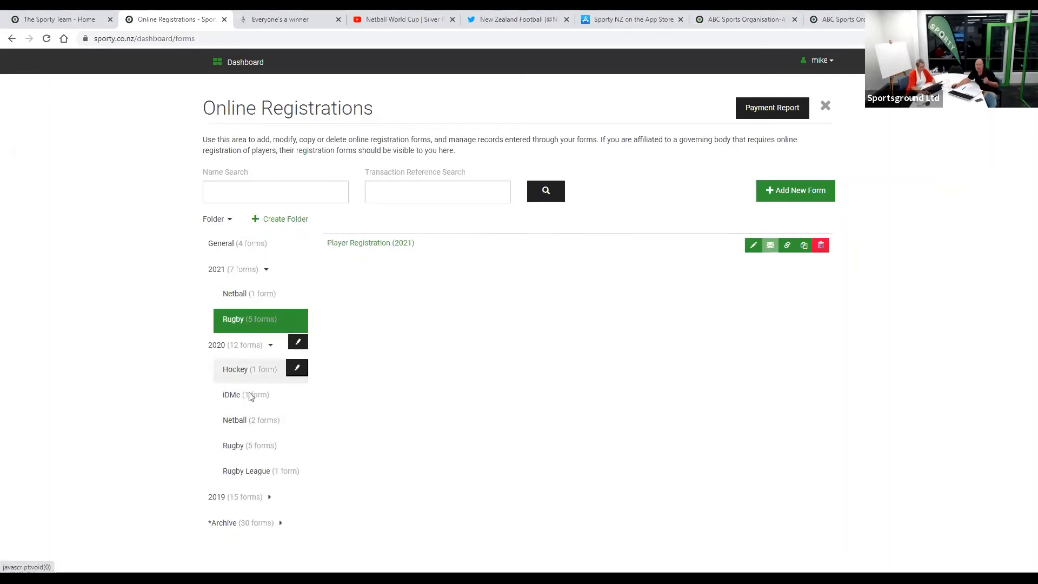
click(237, 445)
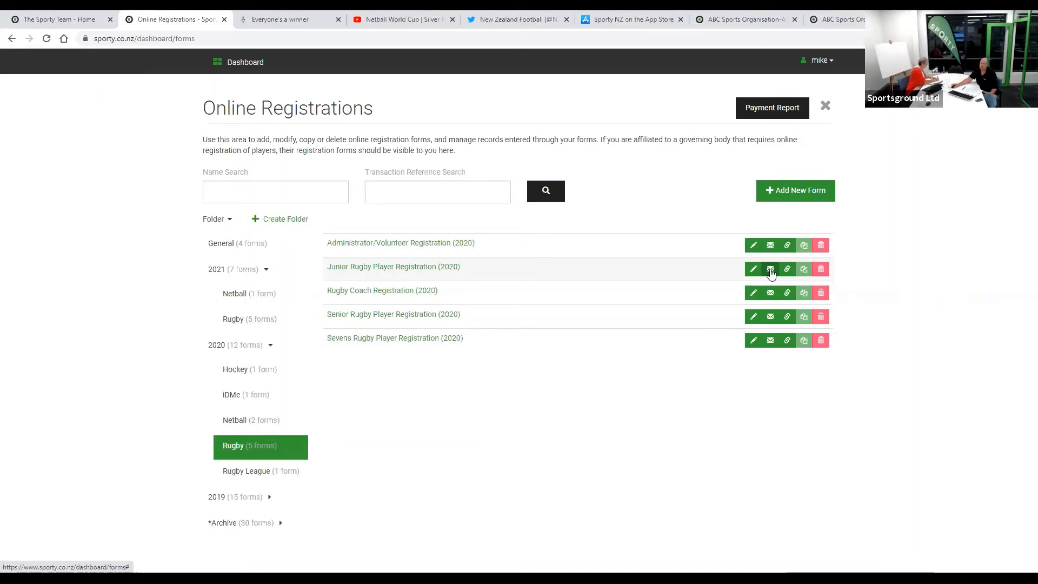
- Open the re-register invitation e-mail for Junior Rugby Player Registration (2020) and start editing its message
click(771, 270)
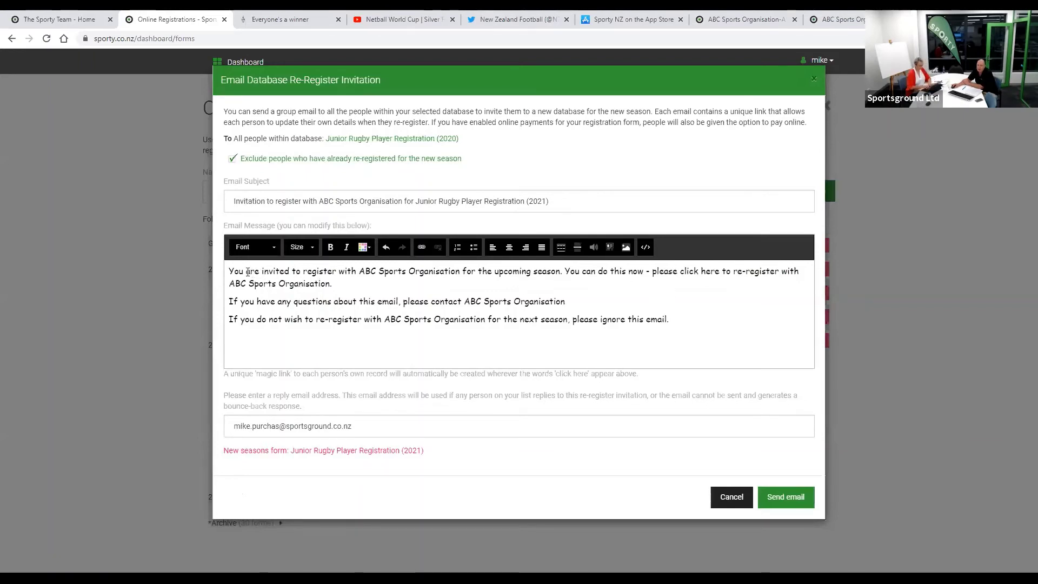
click(231, 271)
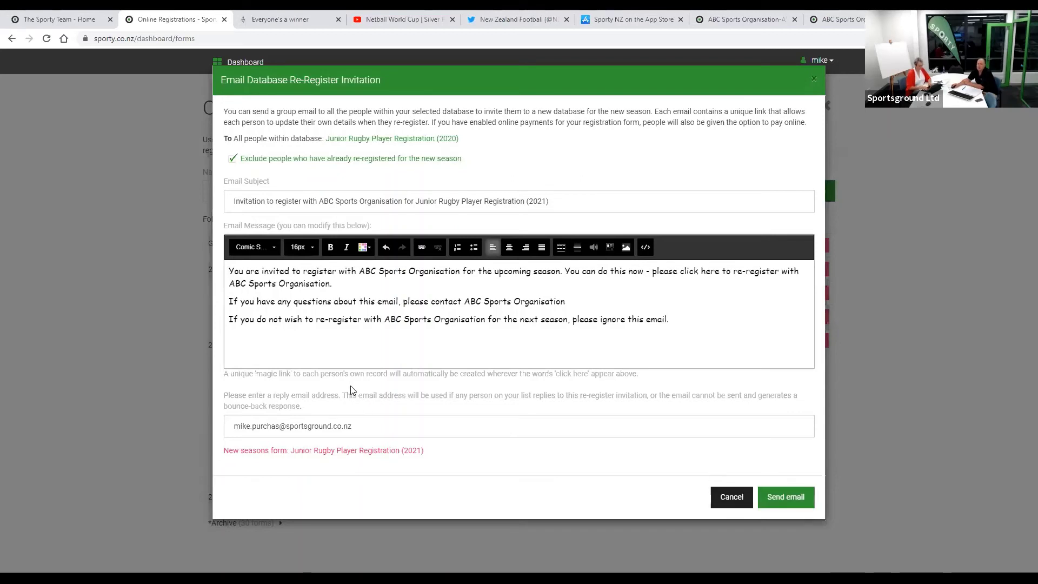
drag(256, 374, 293, 375)
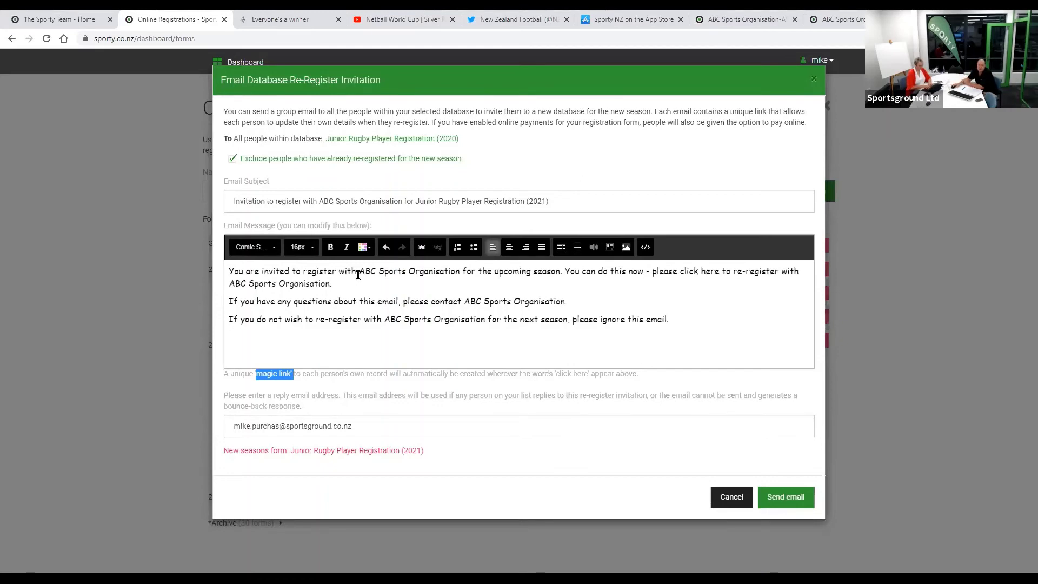
click(234, 159)
click(238, 161)
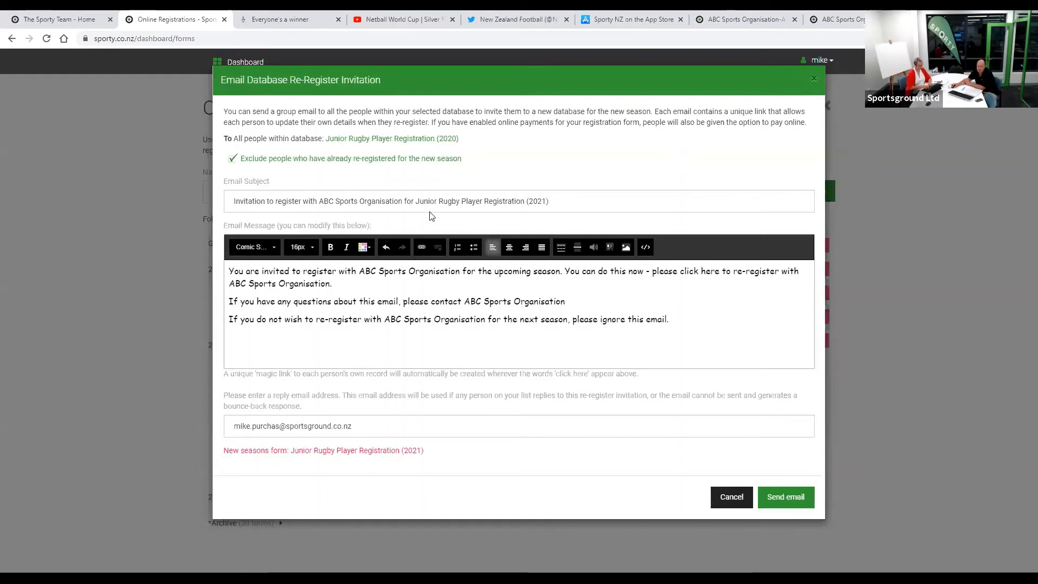
- Cancel the unsent invitation e-mail and reopen the Junior Rugby Player Registration (2020) records
click(739, 496)
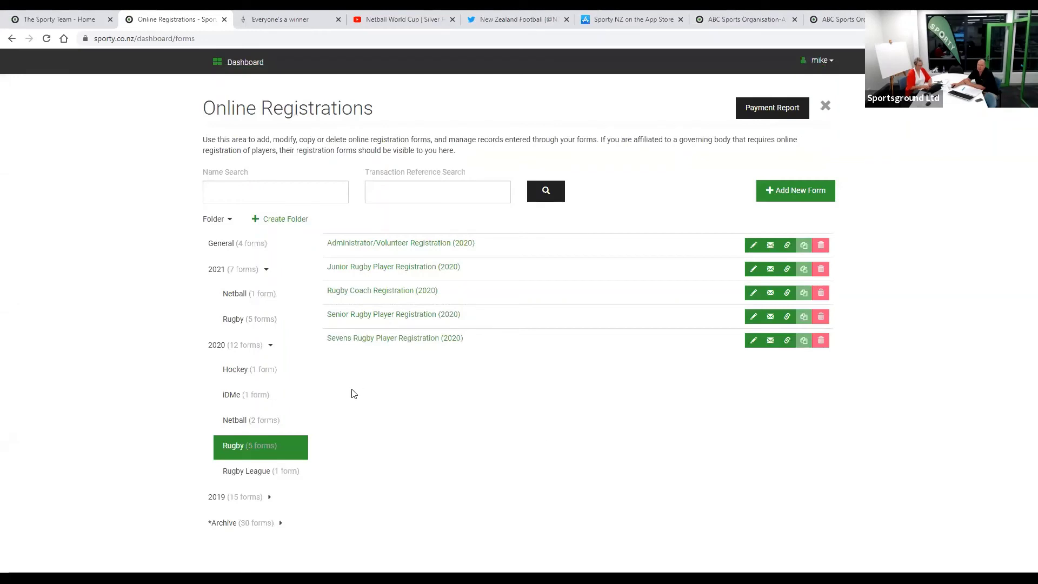
mouse_move(279, 422)
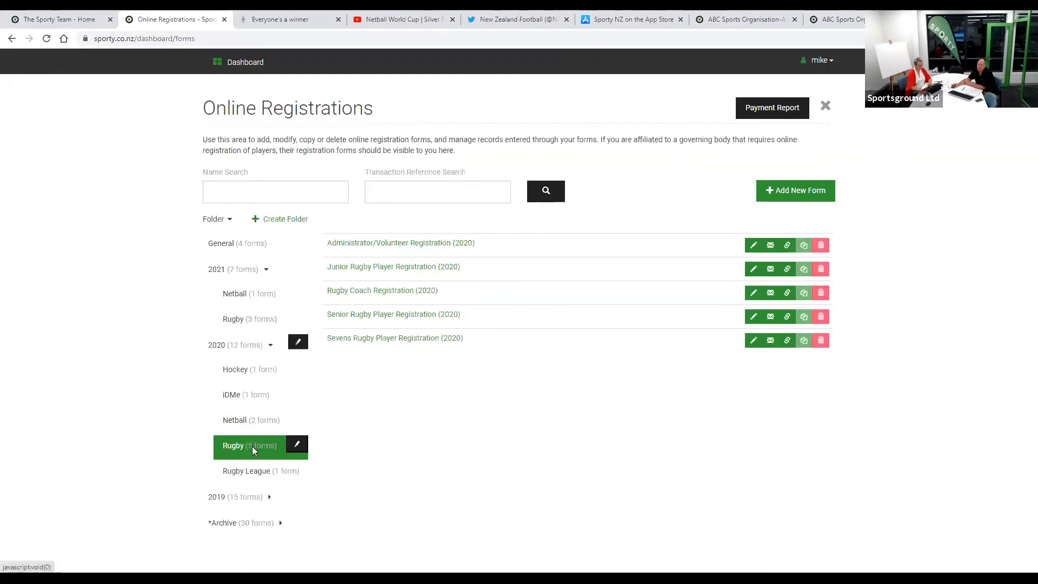
click(398, 267)
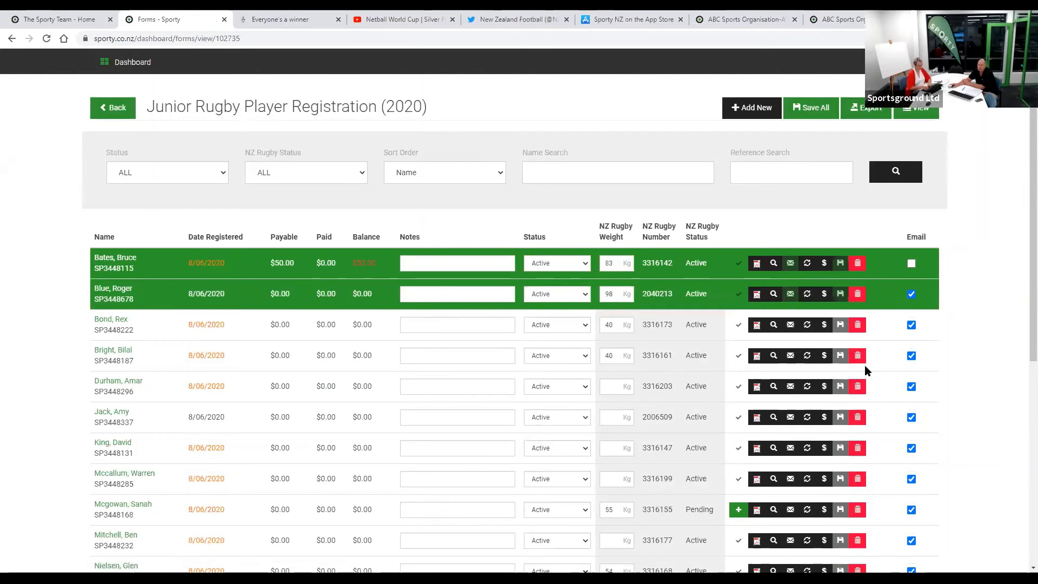
- Switch off e-mail for the third listed player, then return to the registration forms list
click(912, 325)
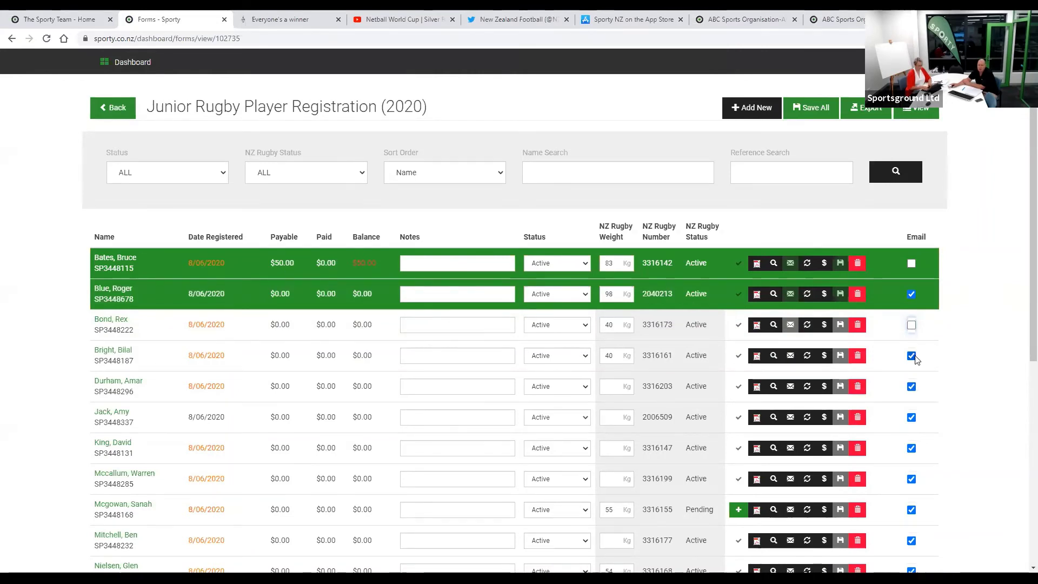
click(114, 111)
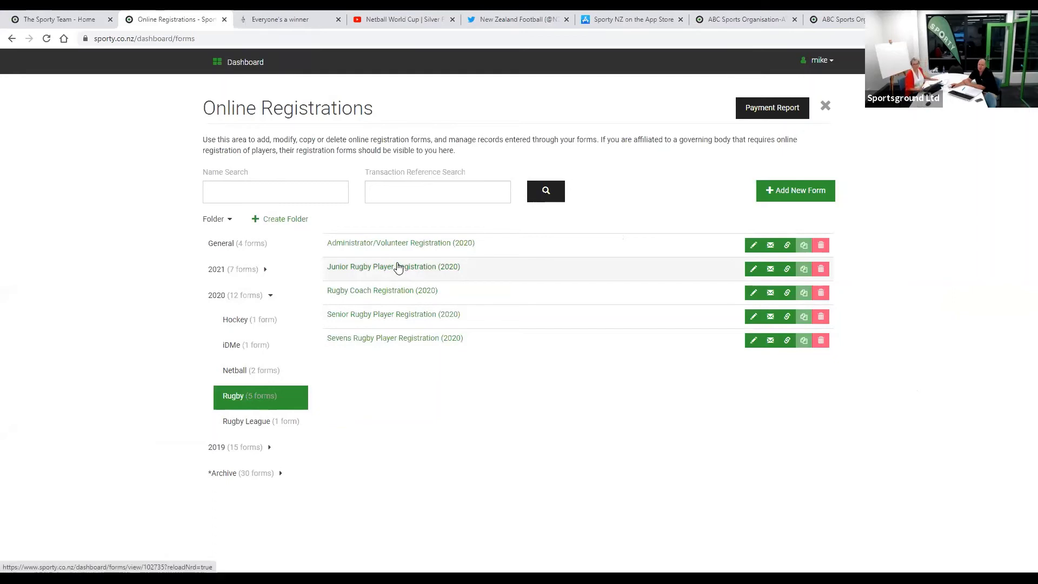
- Open the Junior Rugby Player Registration (2020) entries and export them to a spreadsheet
click(399, 268)
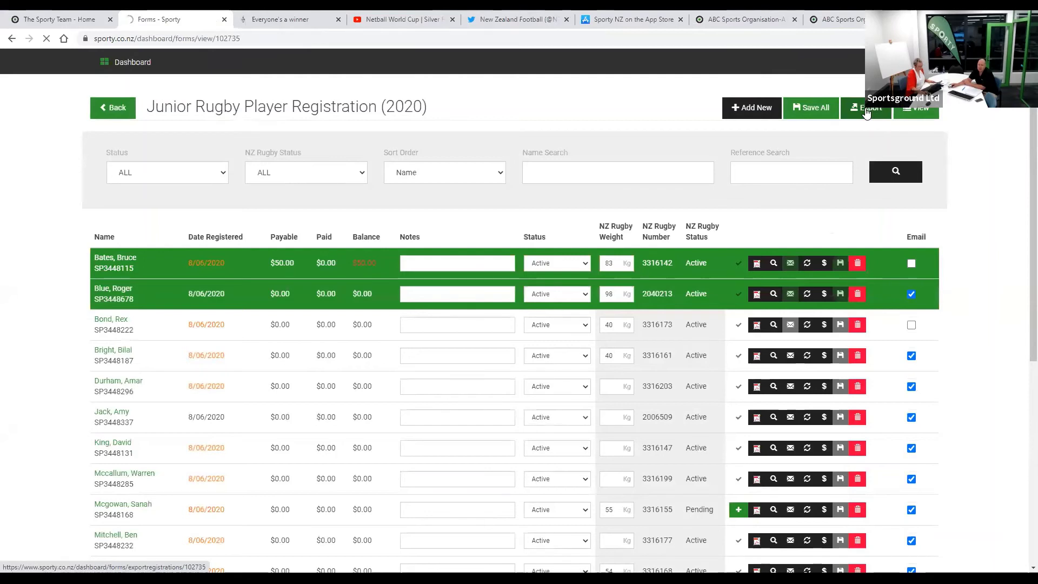
click(867, 111)
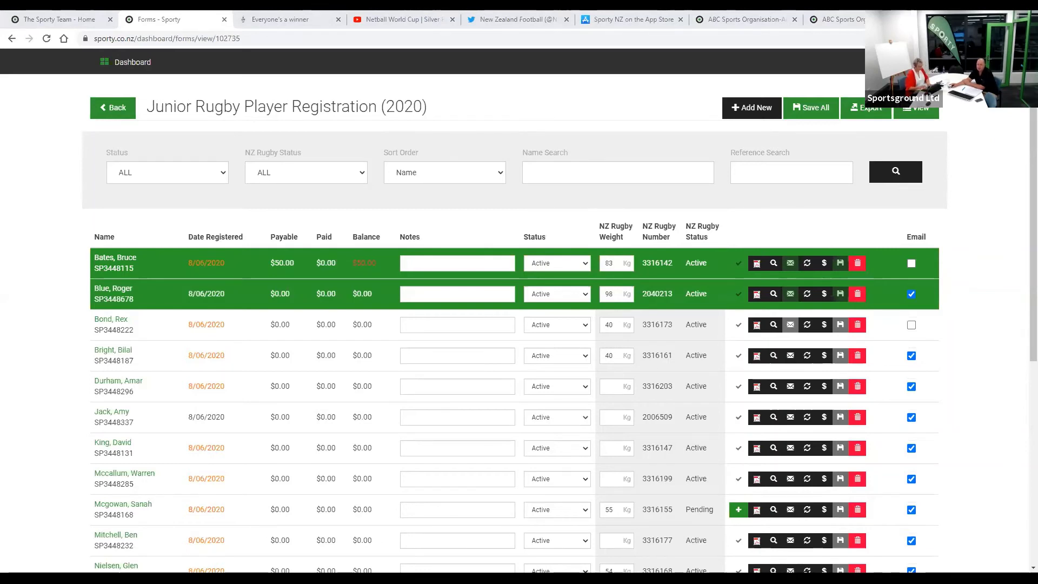
- Close the exported registration CSV in Excel without saving, then return to the forms list
key(alt+F4)
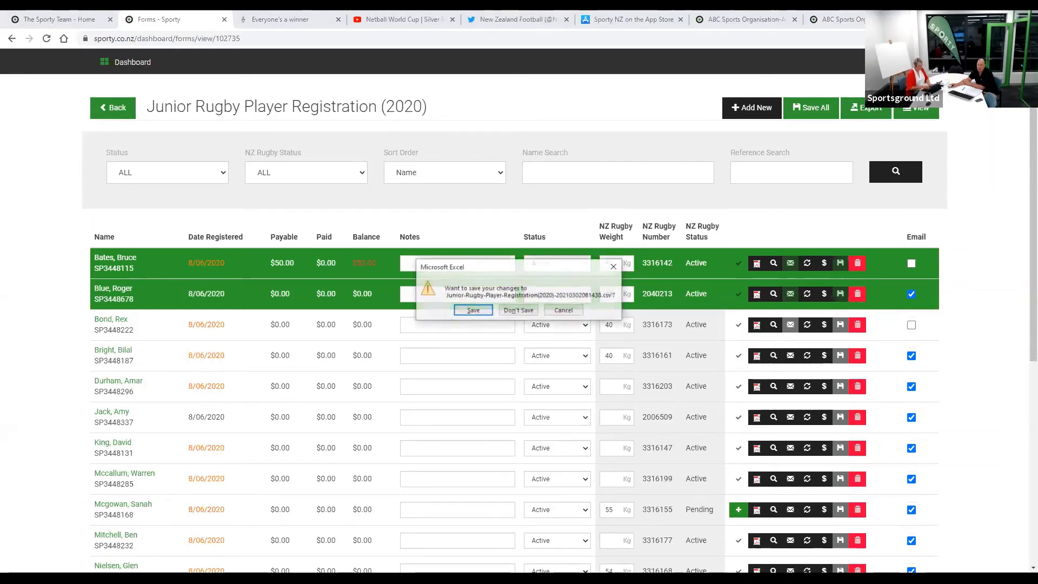
key(n)
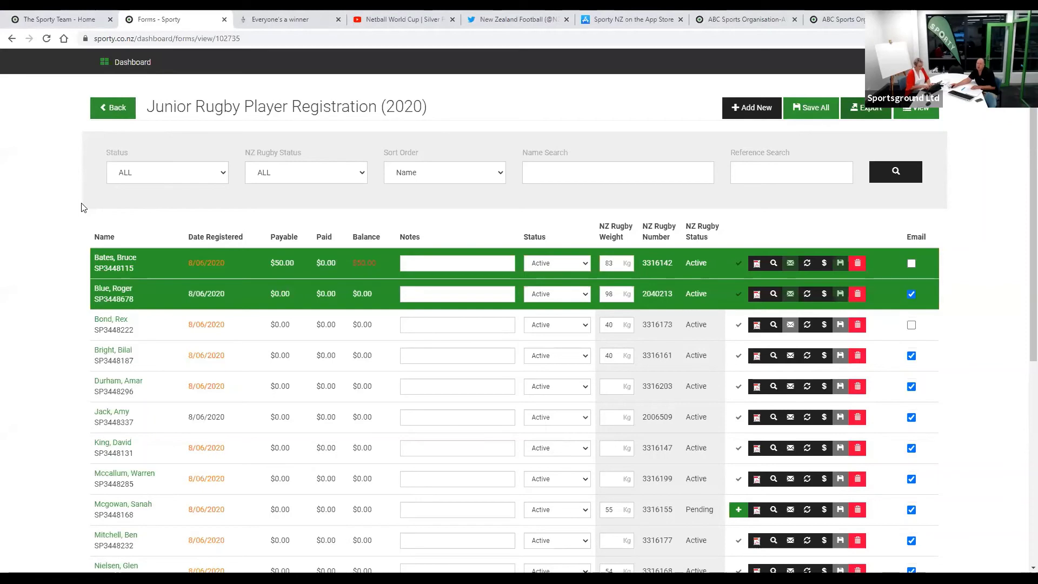
click(114, 111)
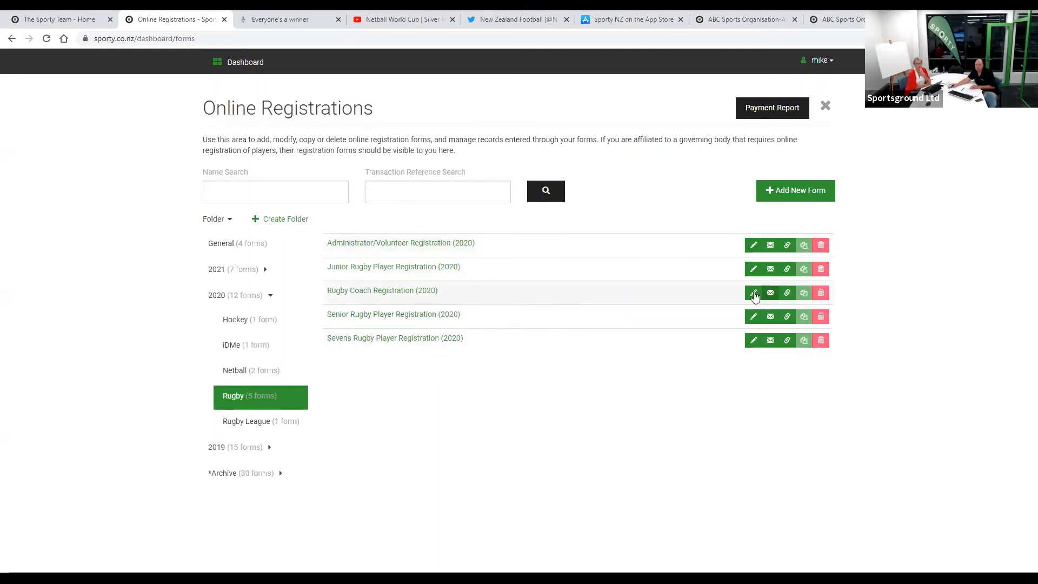
click(754, 270)
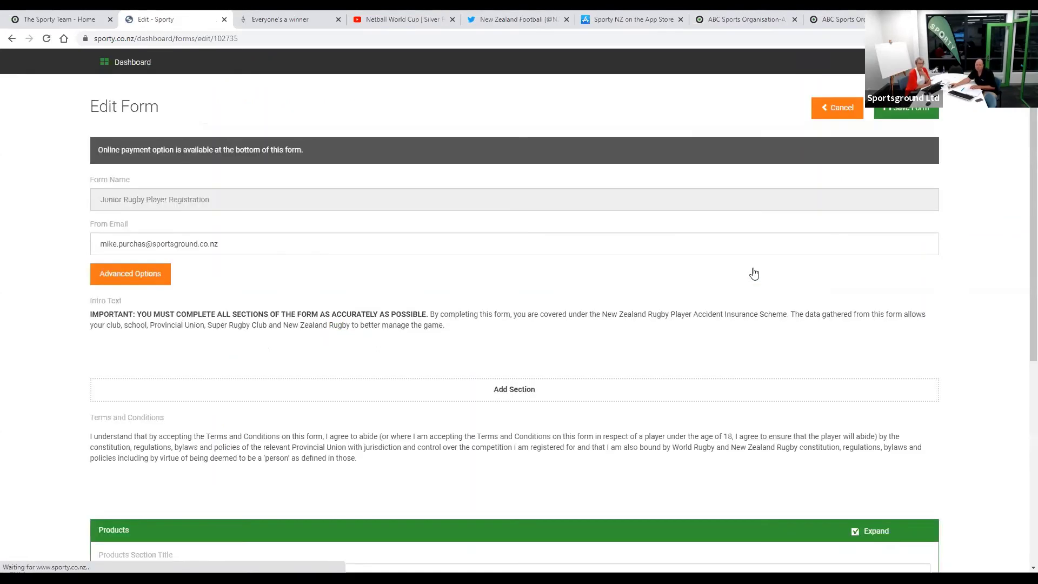
scroll(506, 325, down, 10)
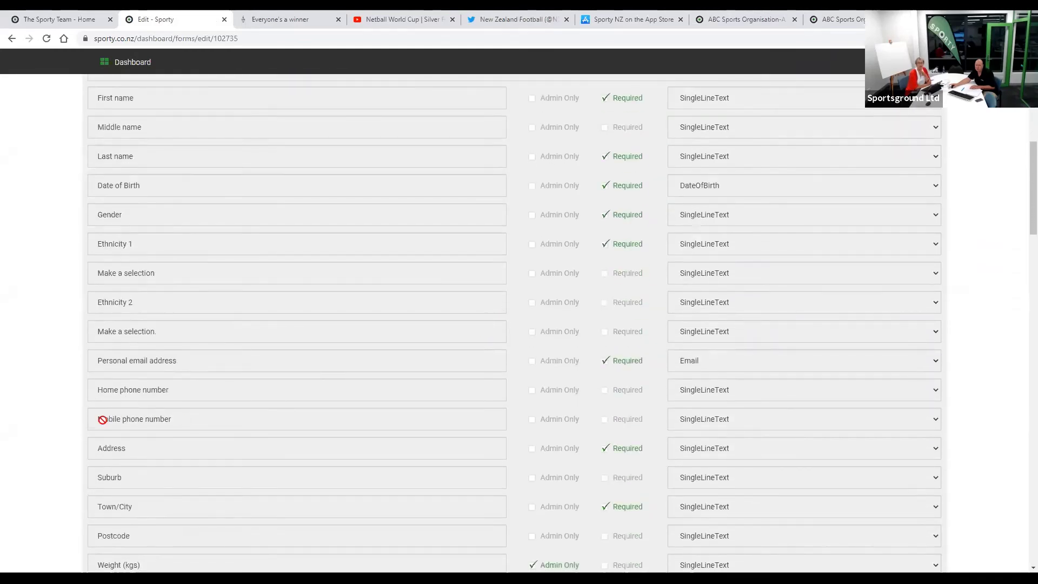
scroll(44, 419, down, 1)
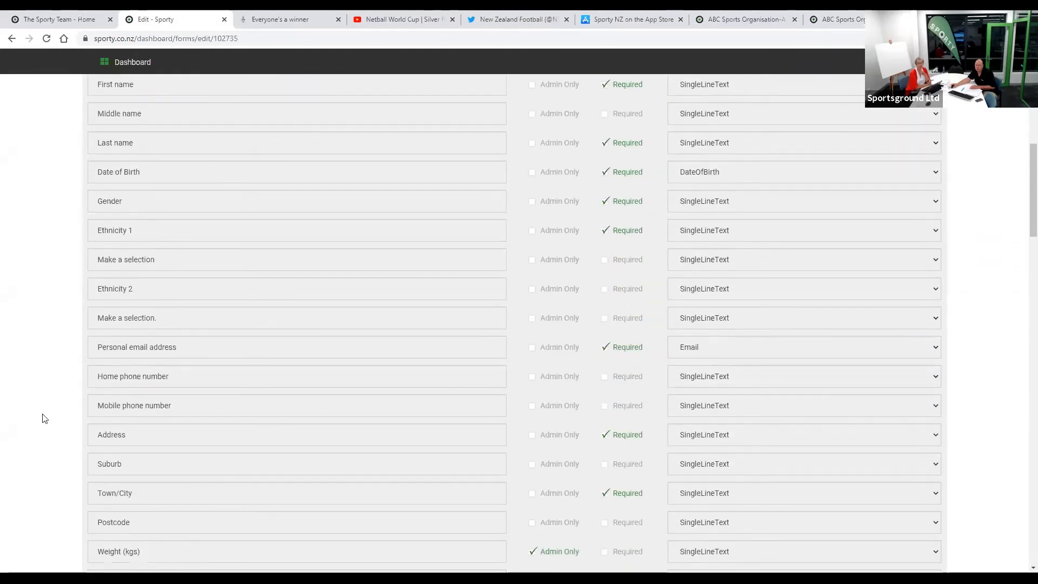
scroll(44, 419, down, 13)
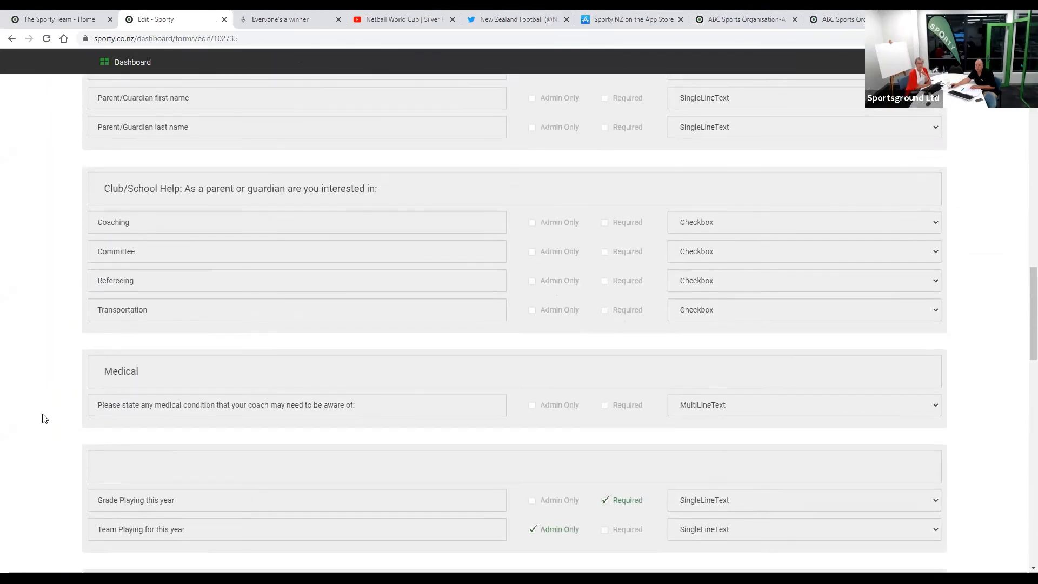
scroll(44, 418, down, 12)
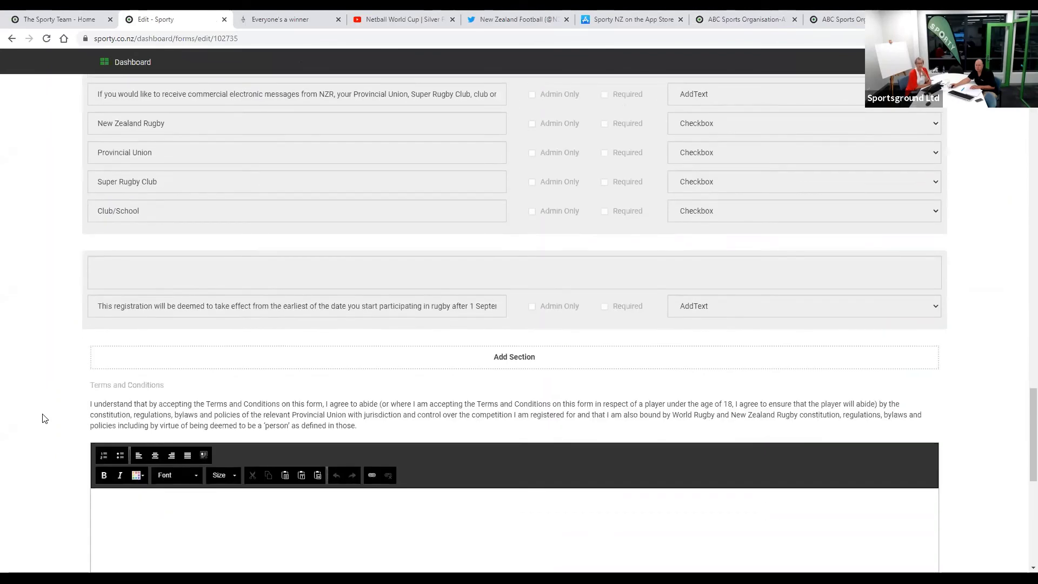
scroll(44, 418, down, 1)
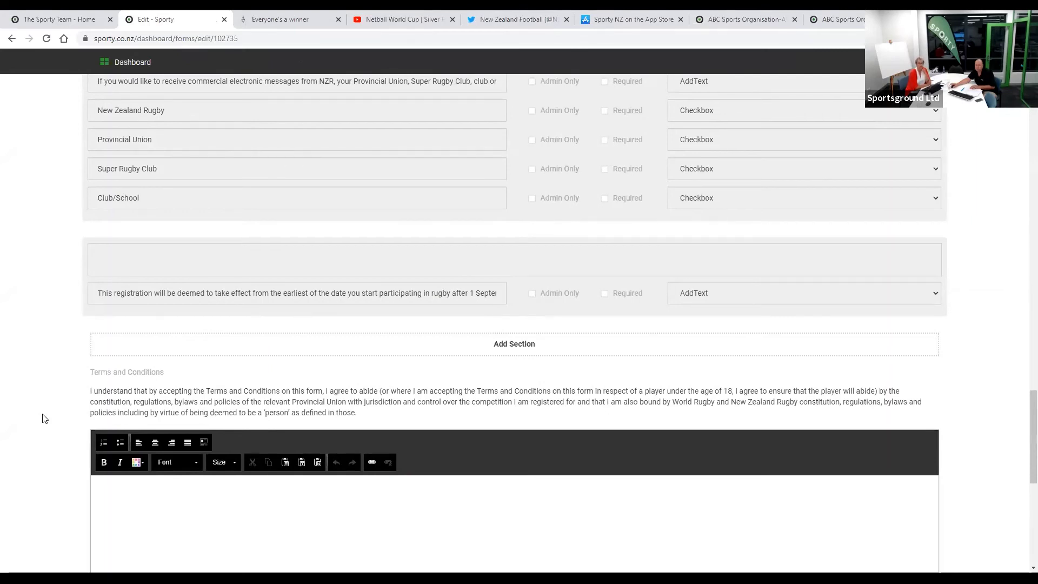
scroll(44, 418, up, 1)
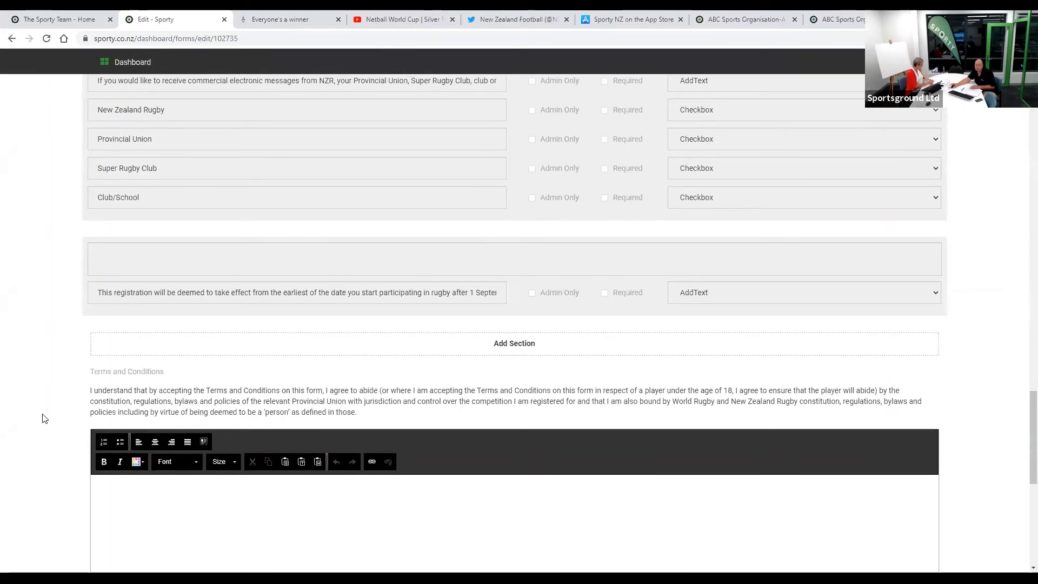
scroll(44, 419, up, 7)
scroll(44, 418, up, 10)
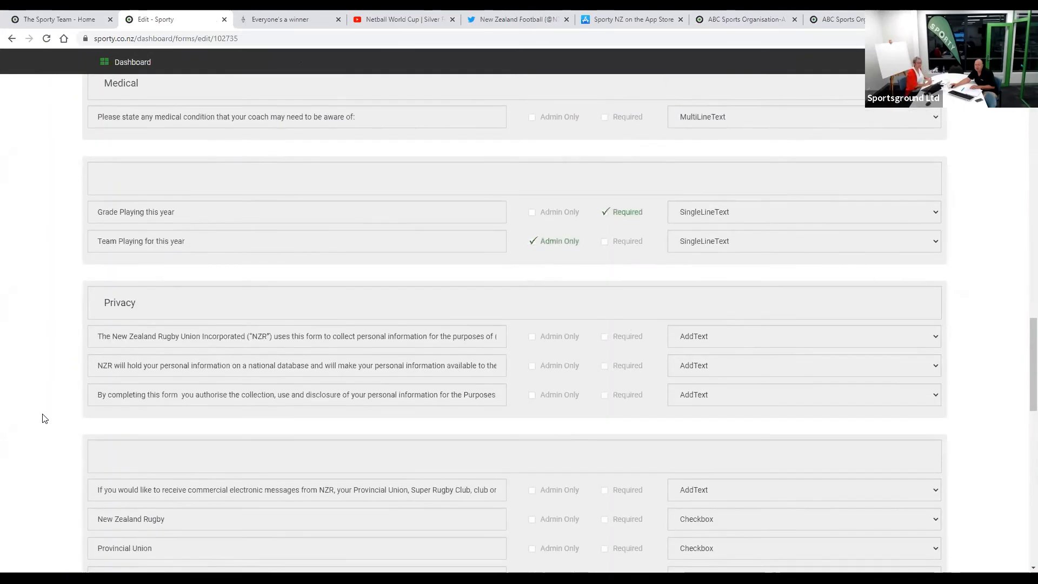
scroll(45, 419, up, 5)
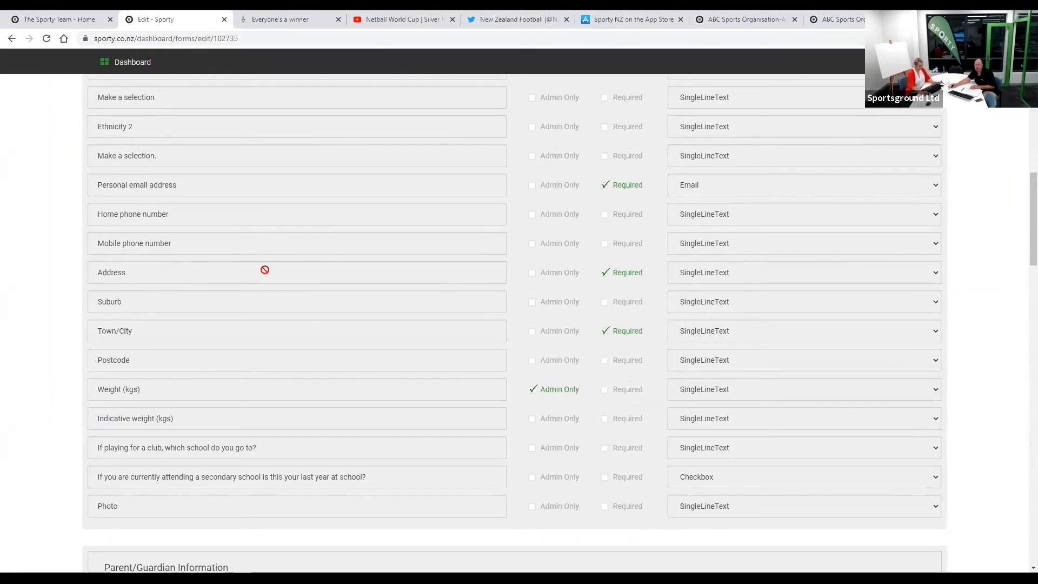
scroll(167, 322, down, 10)
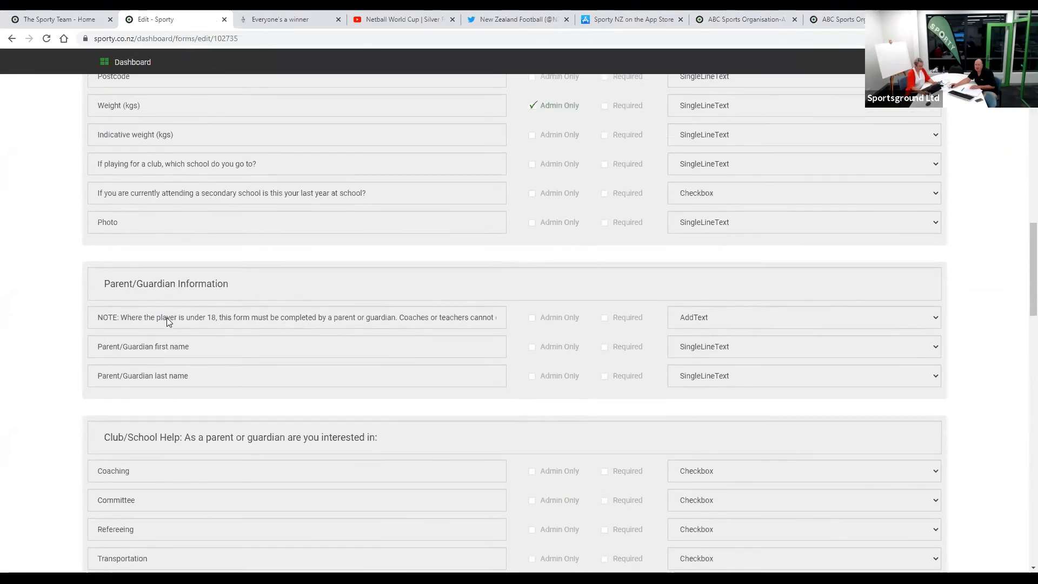
scroll(167, 320, down, 5)
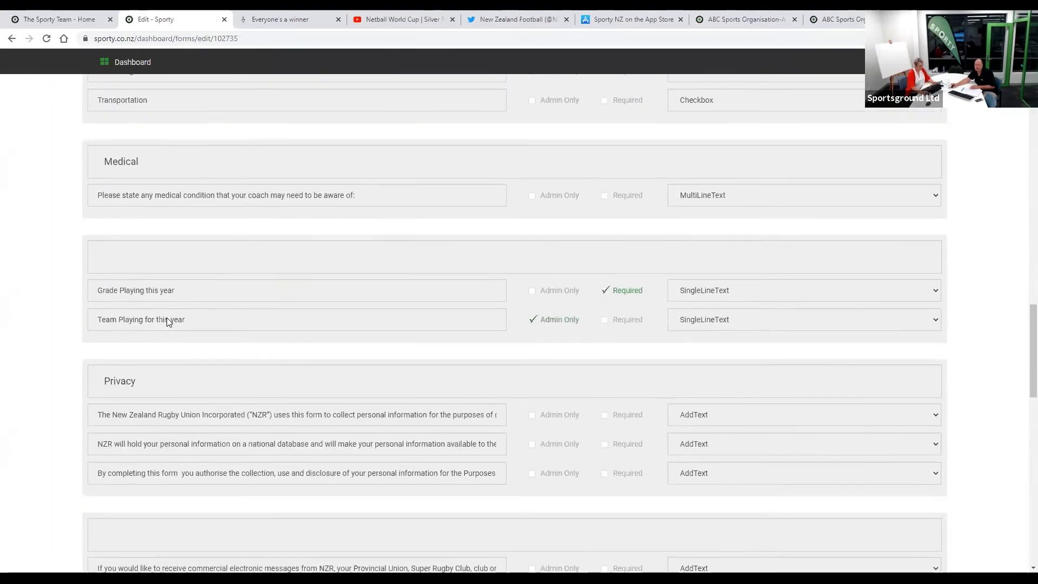
scroll(9, 391, down, 8)
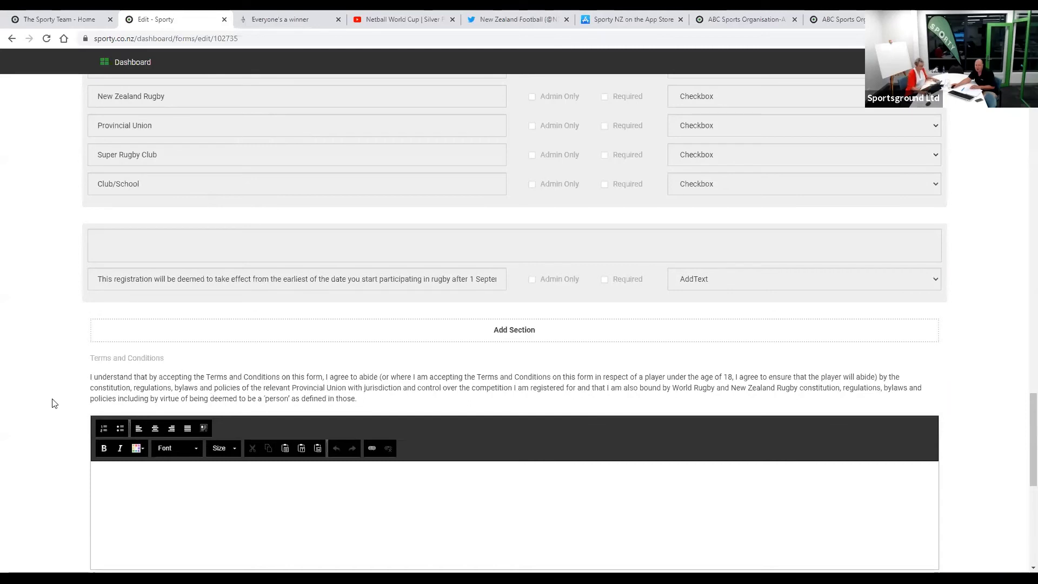
scroll(52, 403, down, 2)
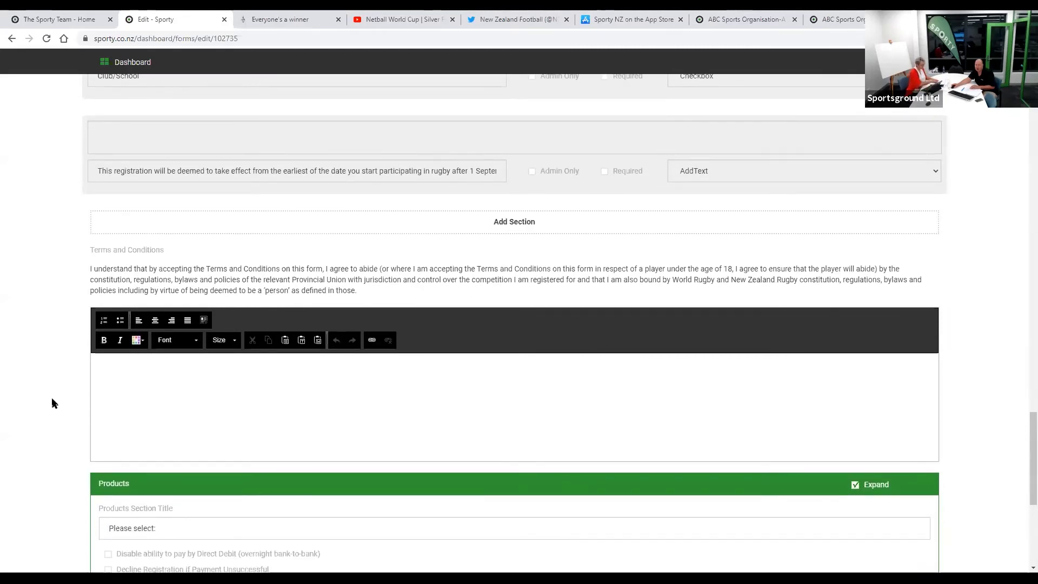
scroll(48, 409, down, 5)
scroll(48, 409, up, 9)
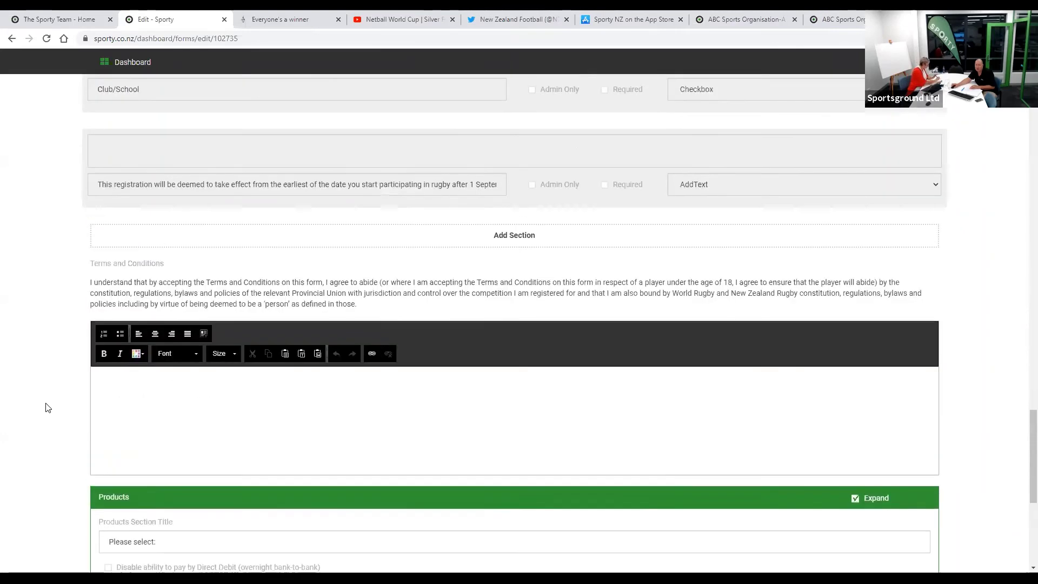
scroll(46, 407, up, 12)
- Go to the organisation dashboard and open the TeamBuilder area
click(136, 64)
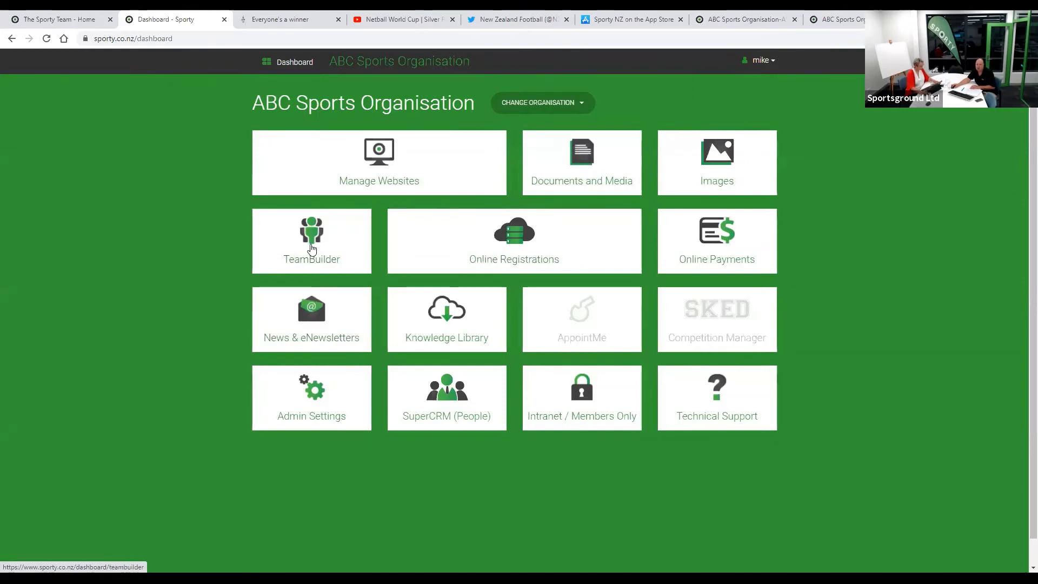
click(311, 249)
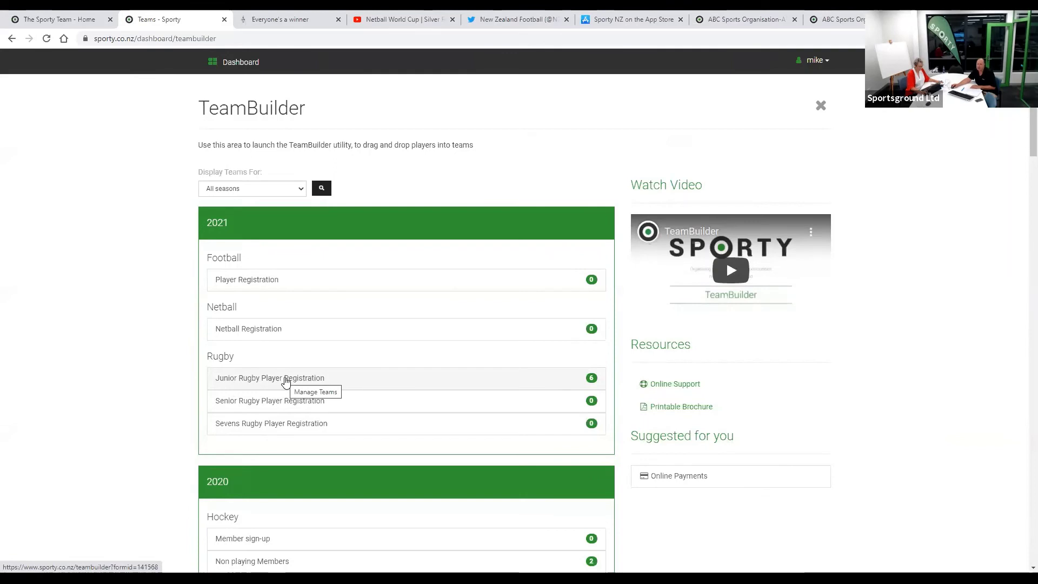
- Open TeamBuilder for Junior Rugby Player Registration (2021) and pick up a player to show dragging into teams
click(286, 380)
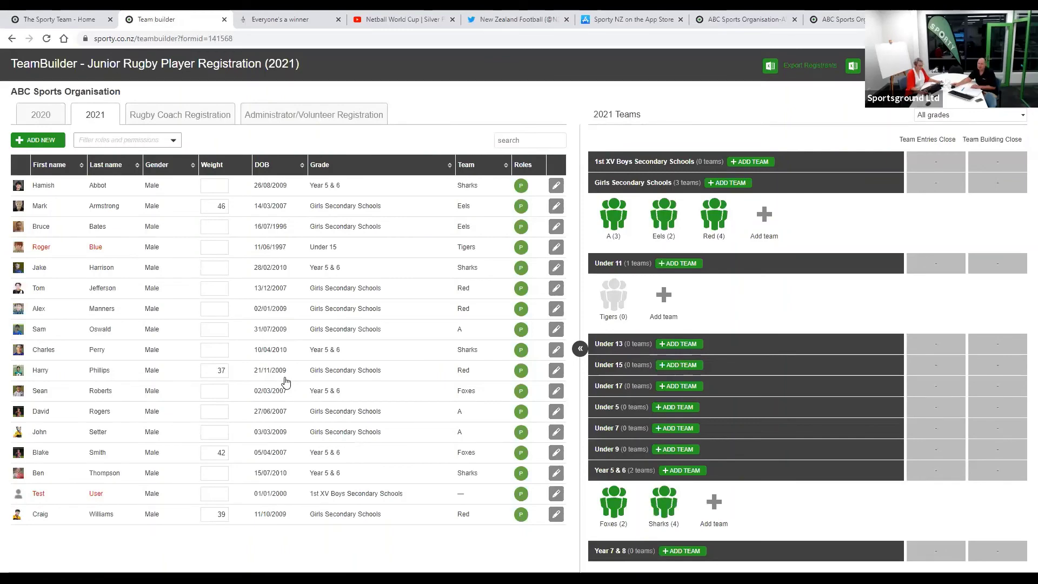
drag(247, 238, 248, 235)
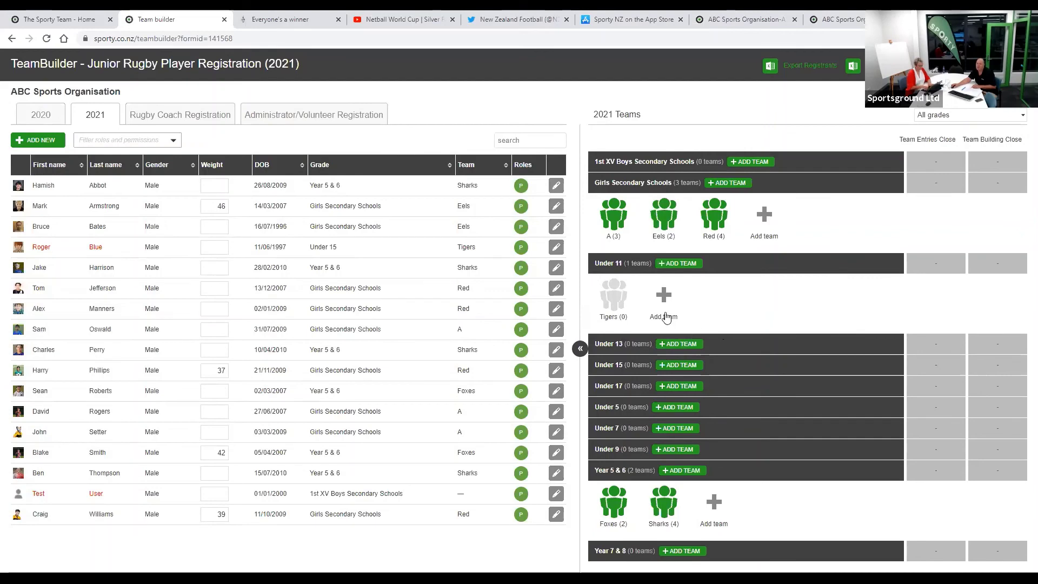
- Create a team named 'Lions' in the Under 11 grade and save it
click(665, 294)
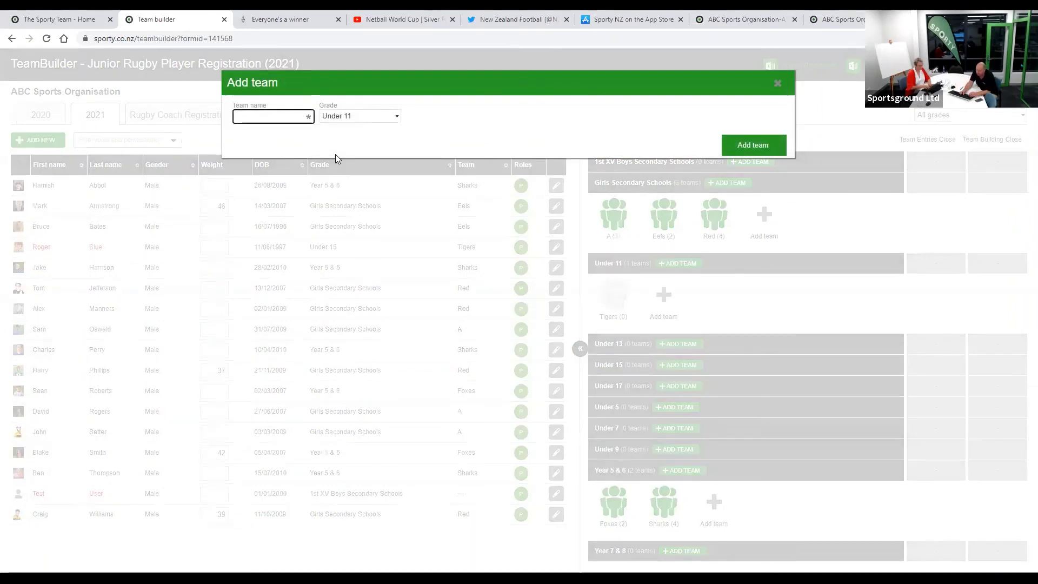
text(Lions)
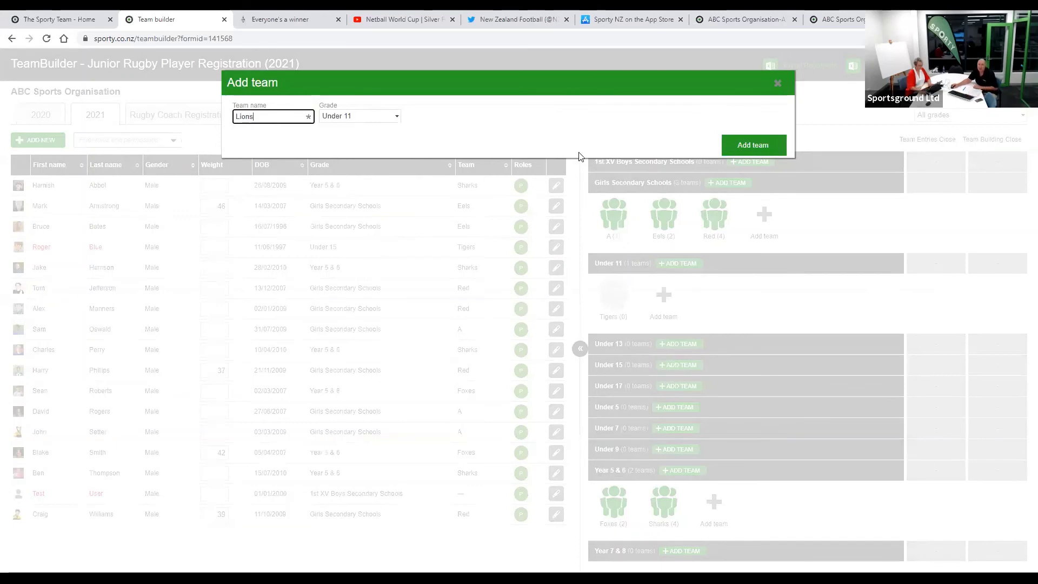
click(745, 147)
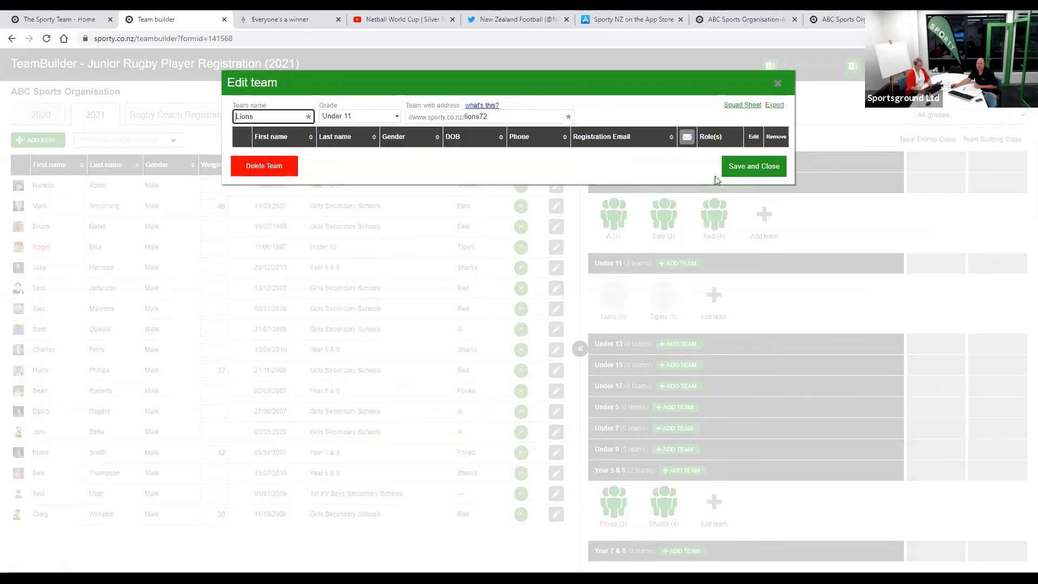
click(744, 163)
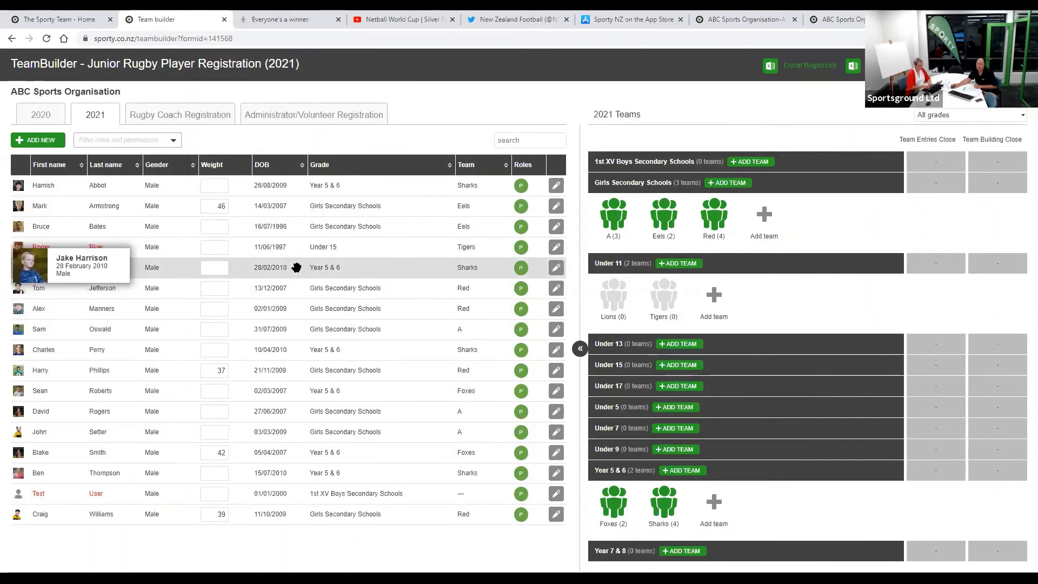
- Sort the players by date of birth, grade and team, then put the test player into Under 11 Lions
click(273, 172)
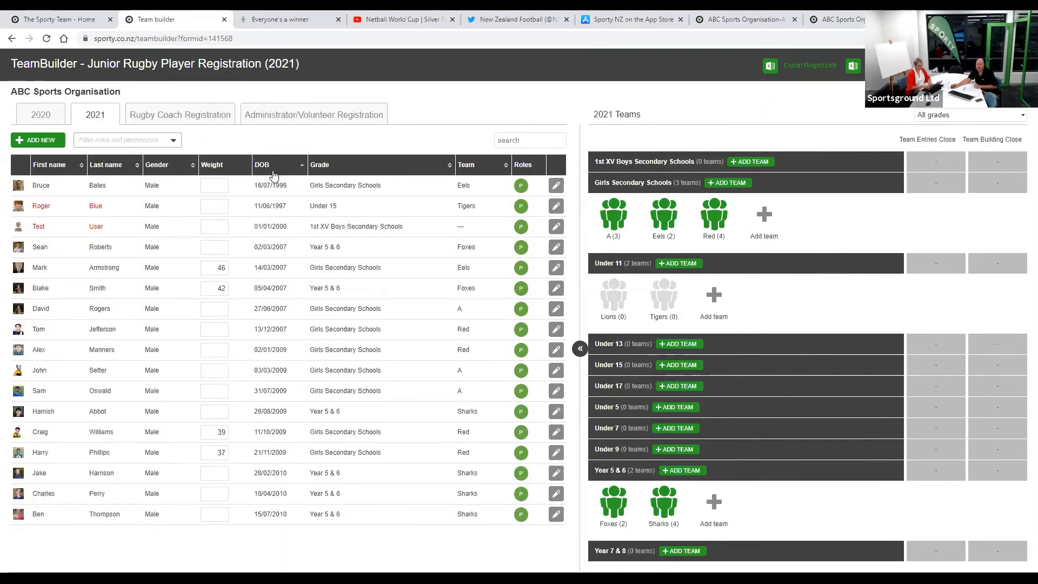
click(360, 169)
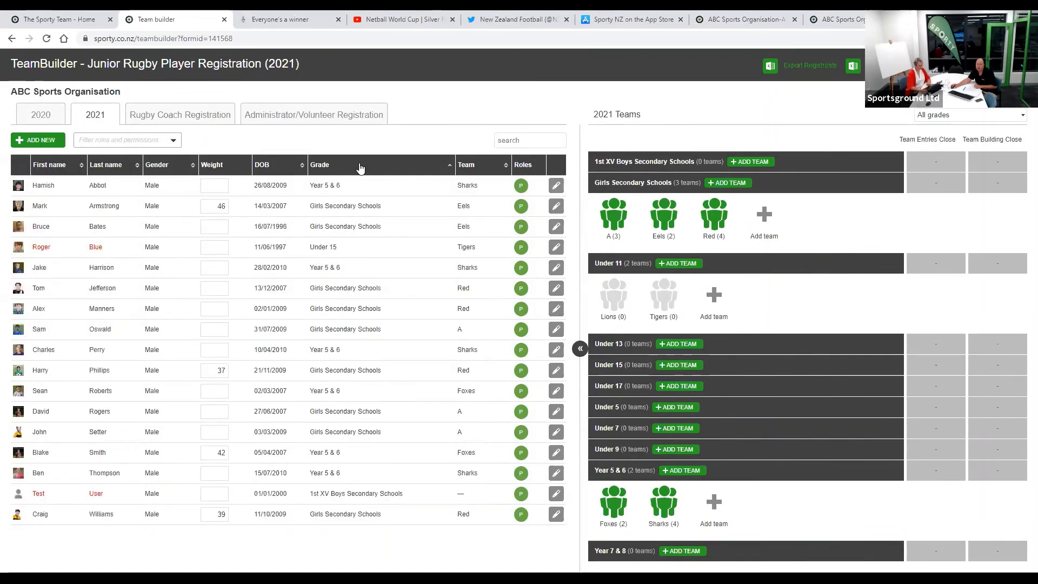
click(475, 166)
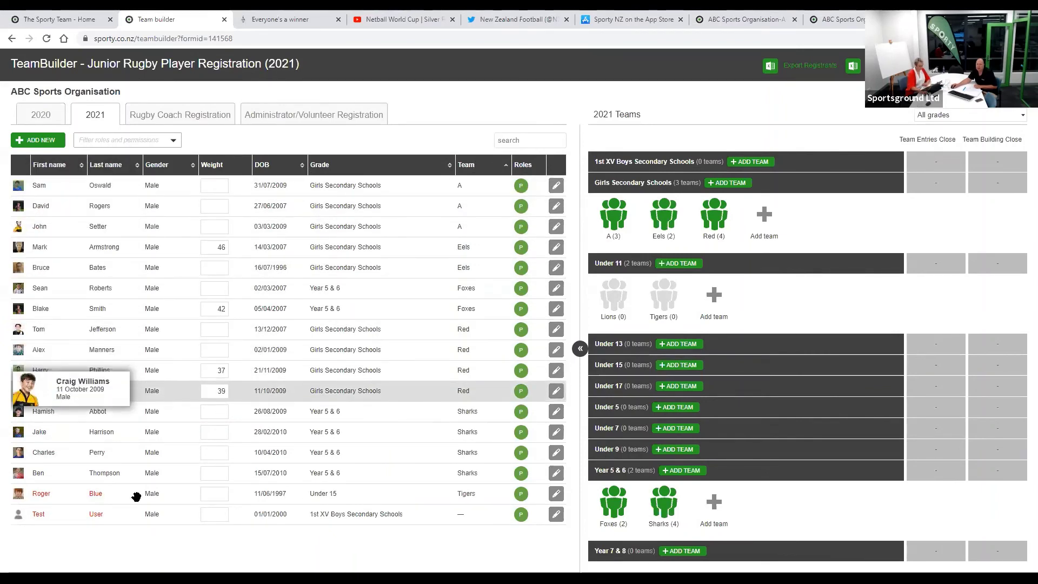
drag(135, 514, 614, 300)
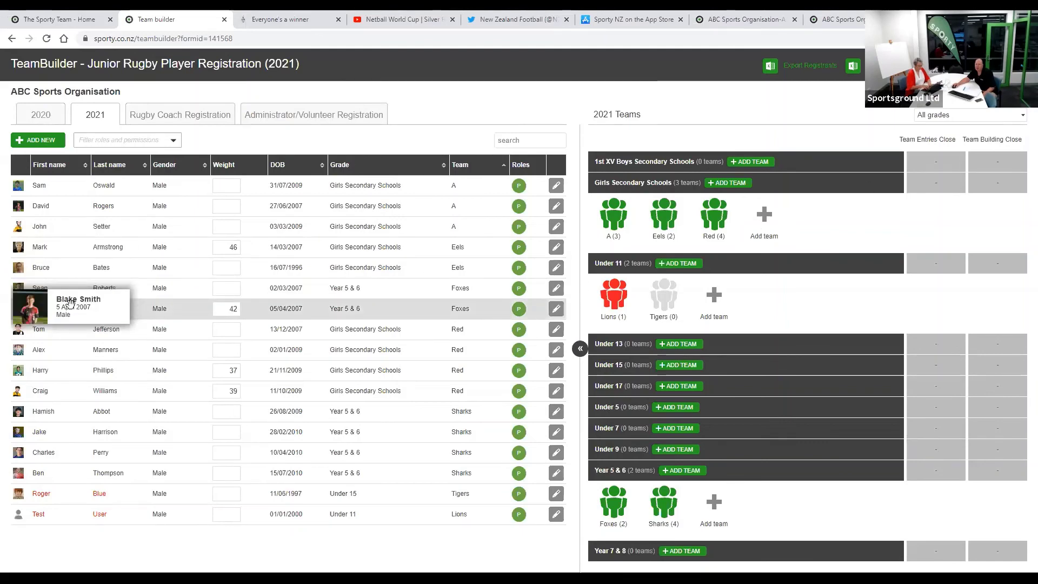
drag(70, 303, 623, 298)
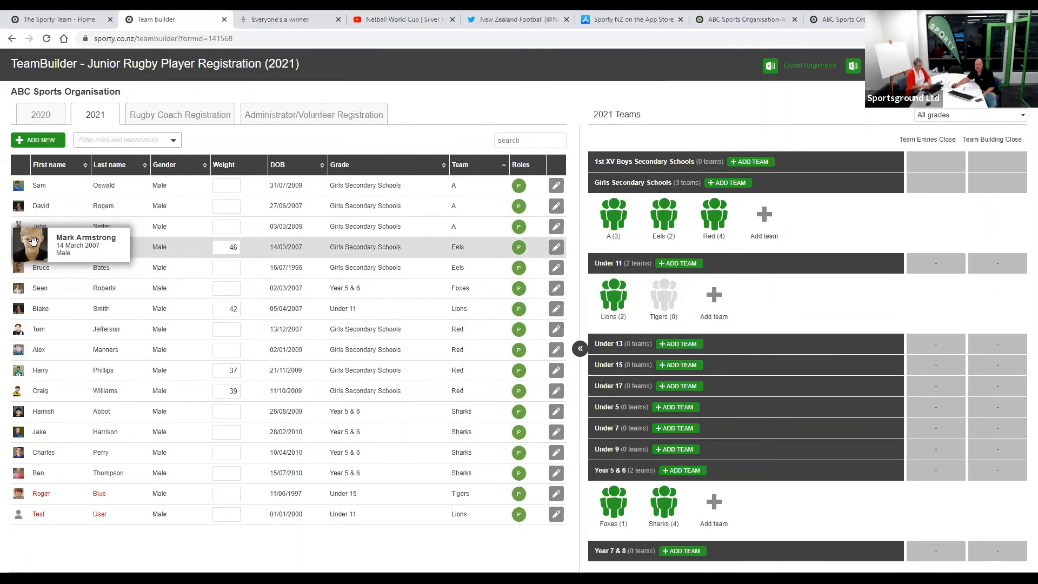
drag(33, 240, 614, 297)
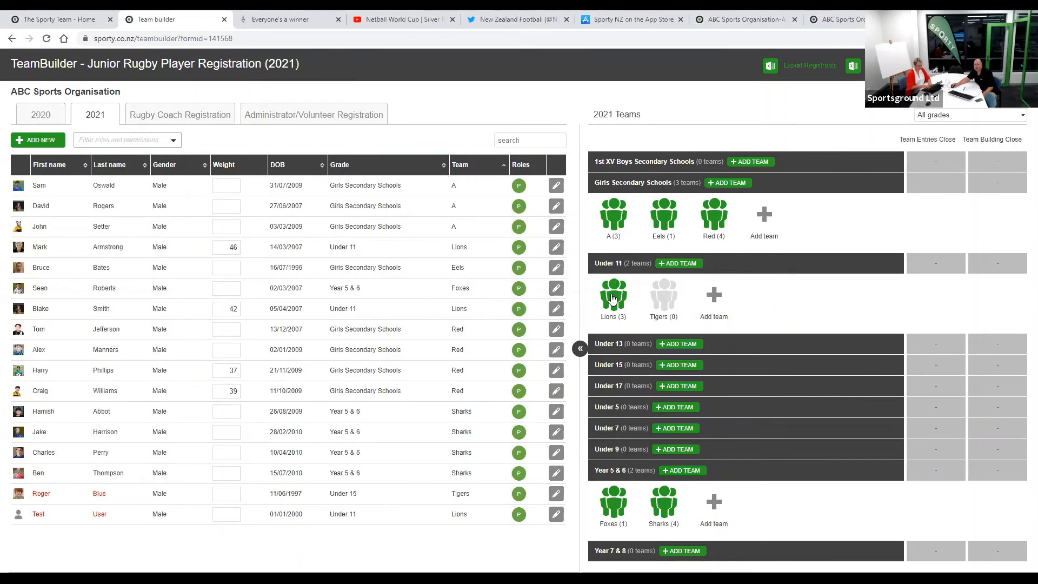
- Open the Edit team details for Under 11 Lions (3 players)
click(612, 299)
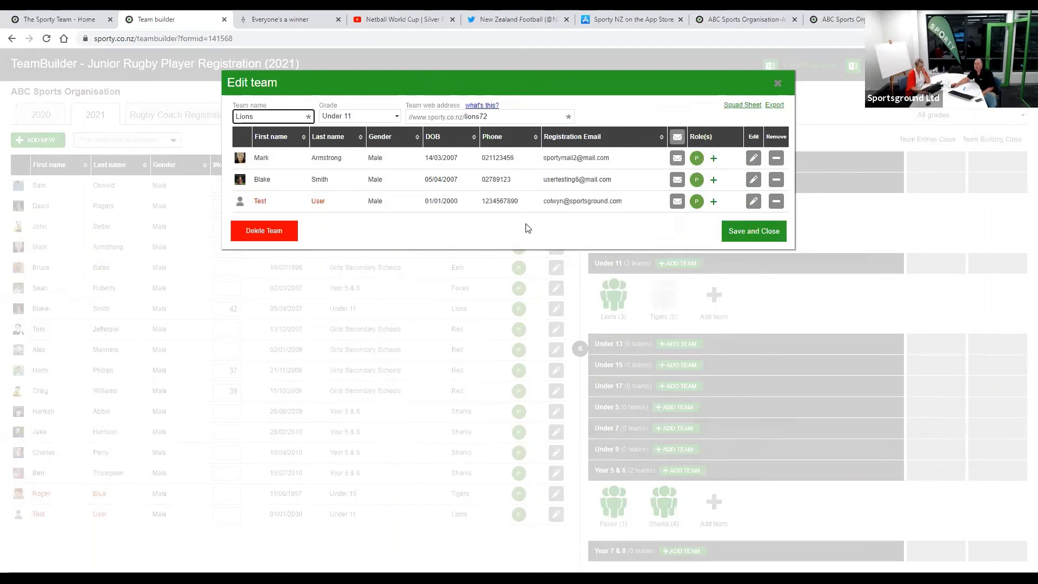
- Generate the Lions 2021 squad sheet in a new tab, then return to the Team builder tab
click(740, 107)
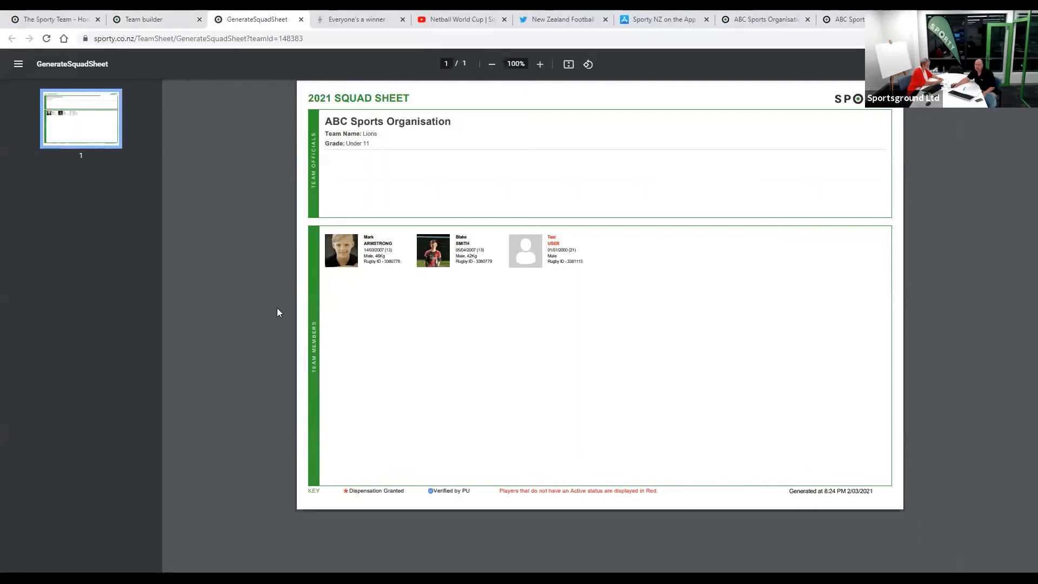
click(147, 20)
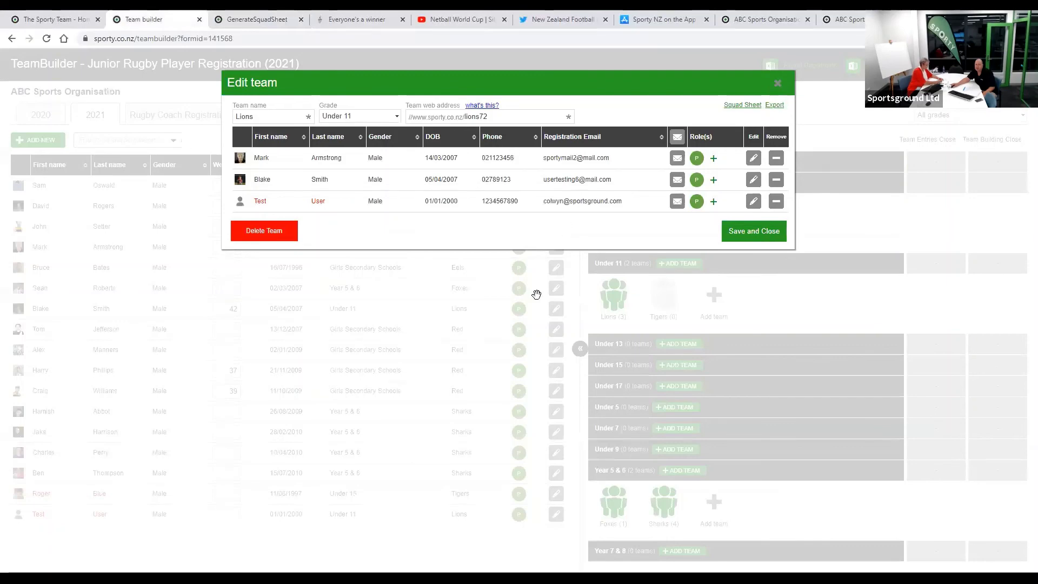
- Save and close the Under 11 Lions team details
click(638, 319)
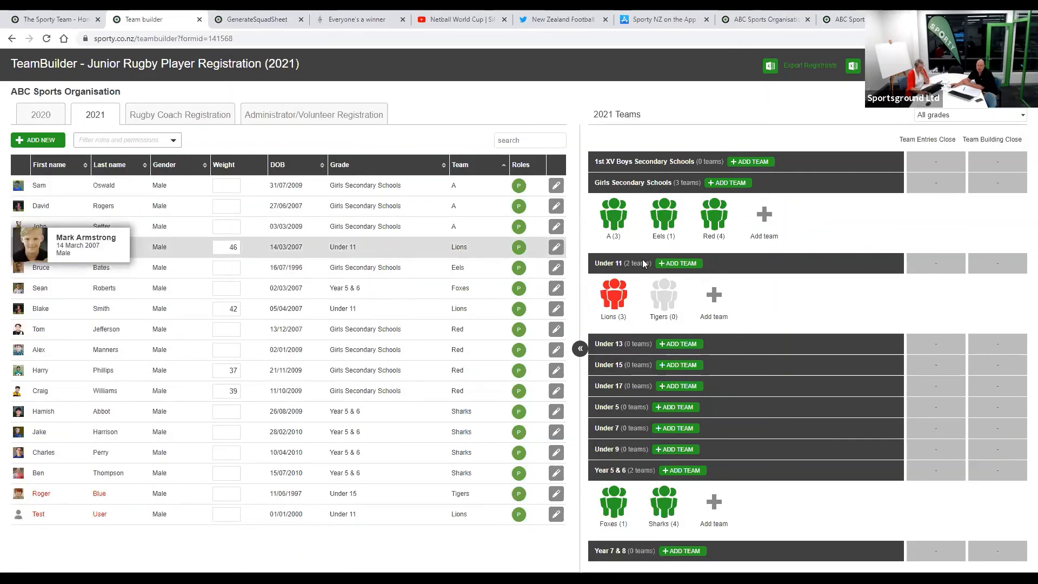
click(619, 229)
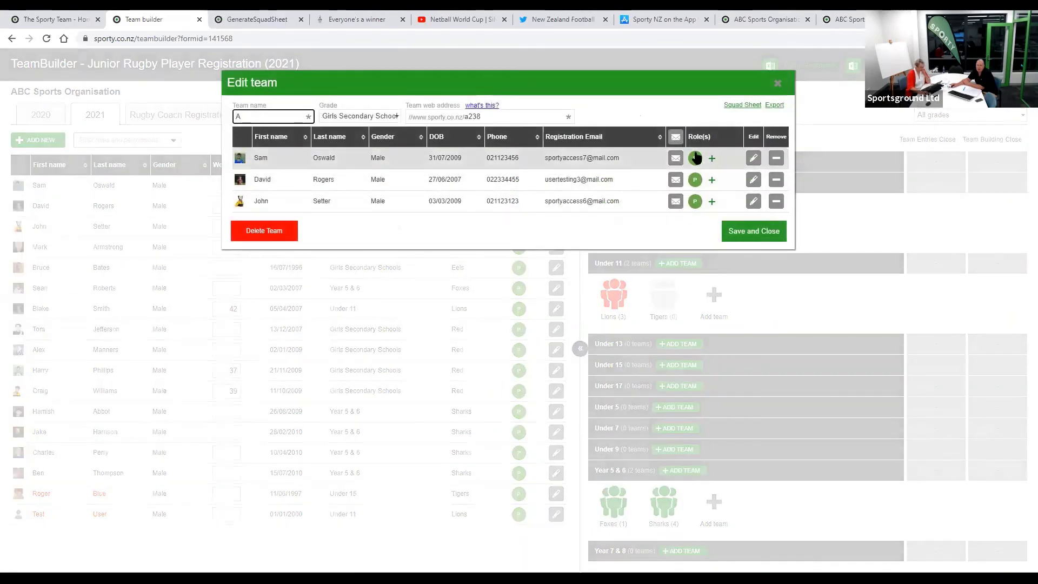
click(711, 158)
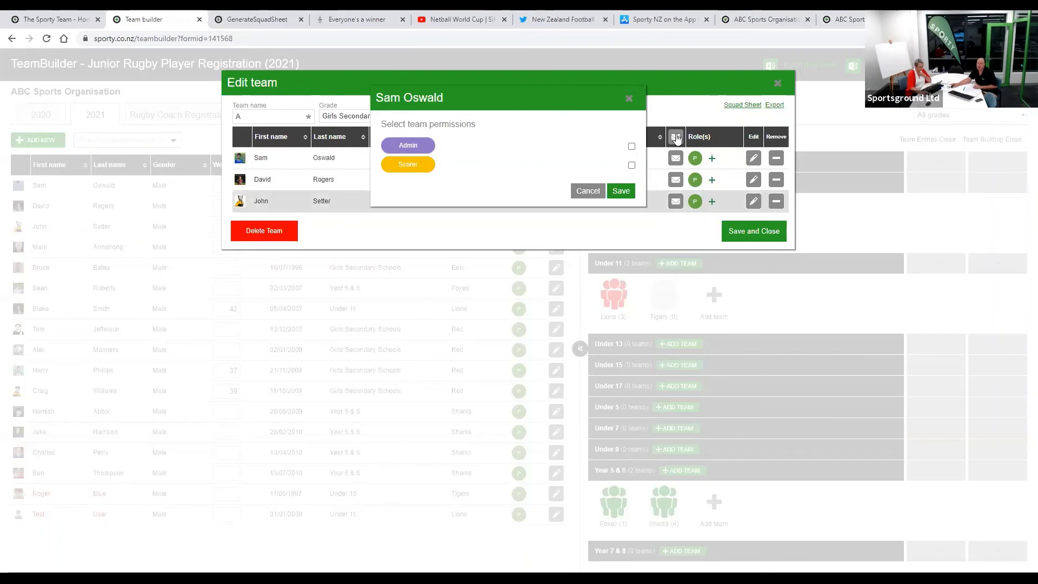
click(629, 99)
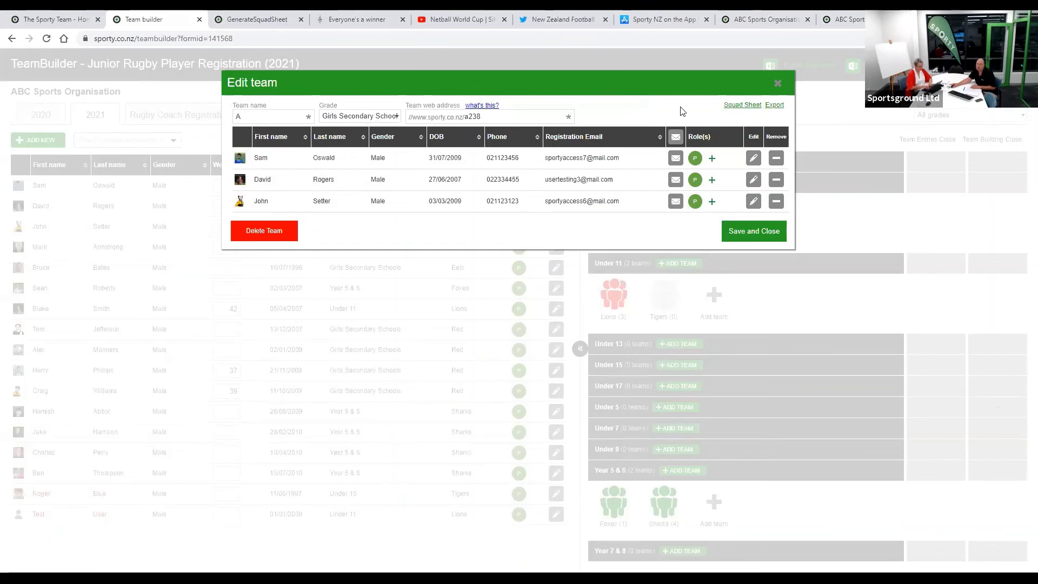
click(779, 85)
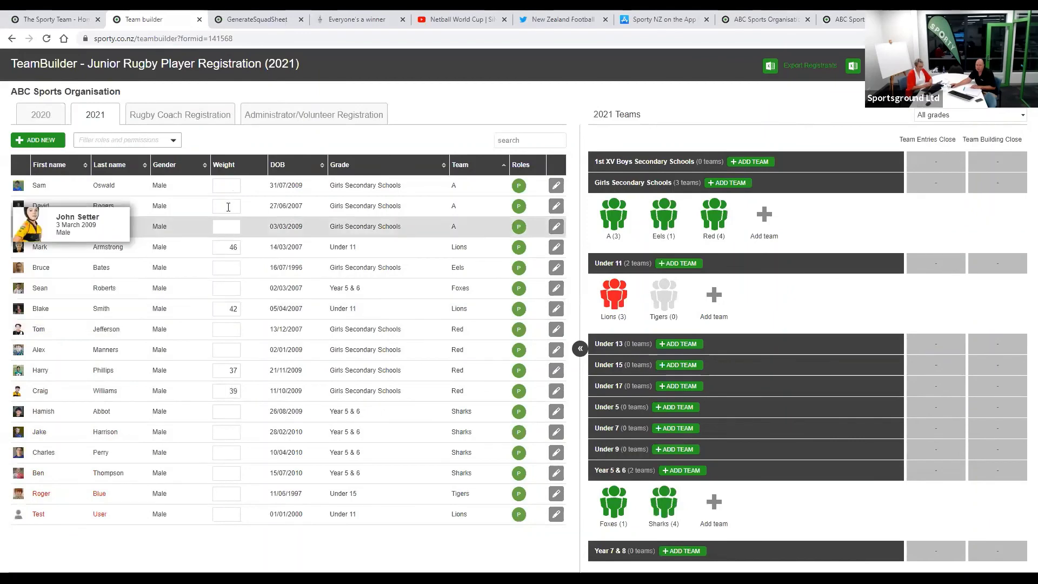
- From the Rugby Coach Registration list, place the registered coach into Under 11 Lions
click(176, 120)
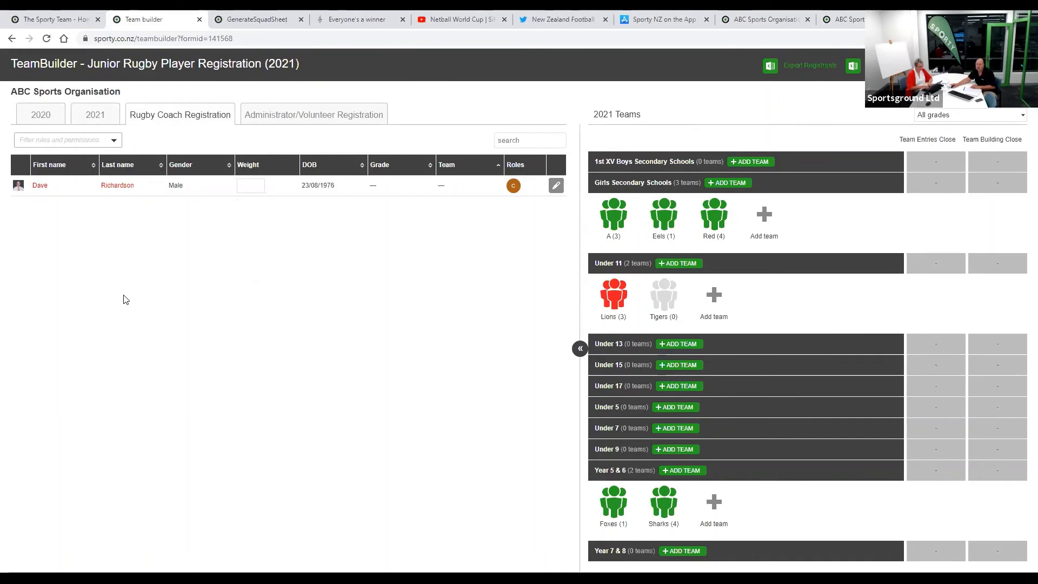
mouse_move(37, 189)
drag(37, 189, 626, 302)
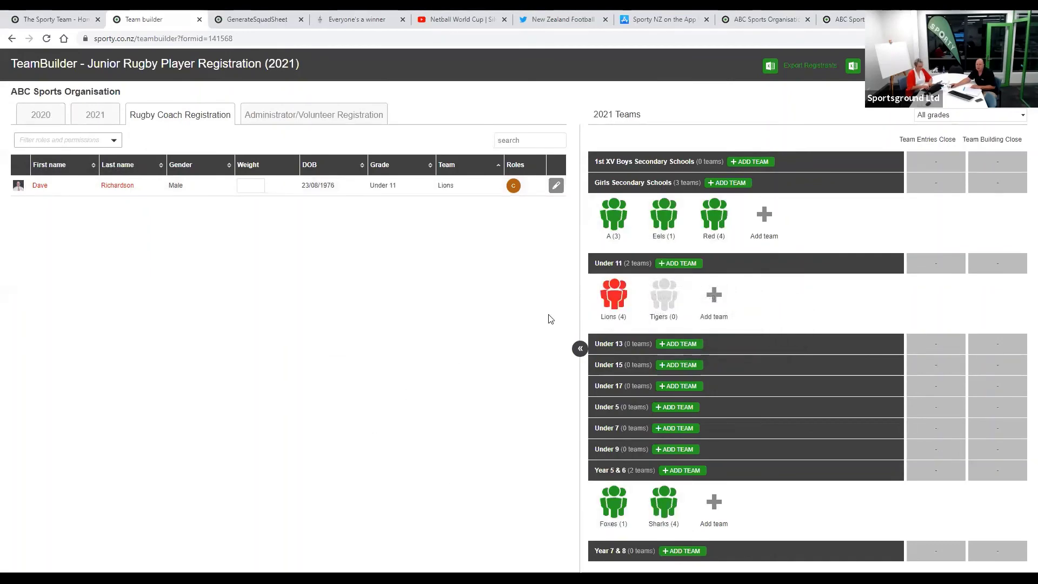
- Check that the Lions team details now list four members including the coach, then close them
click(611, 304)
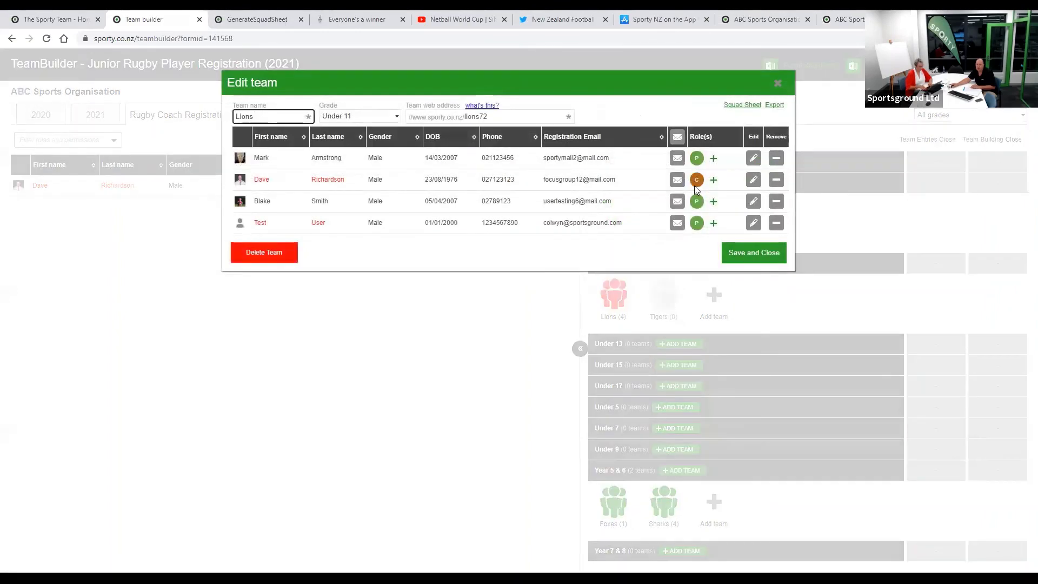
click(460, 186)
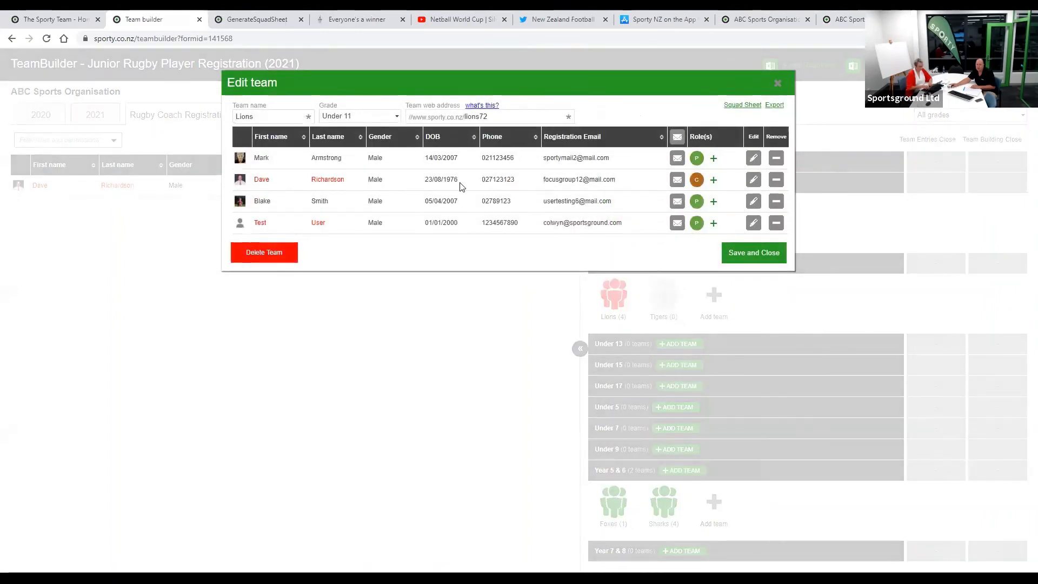
click(182, 247)
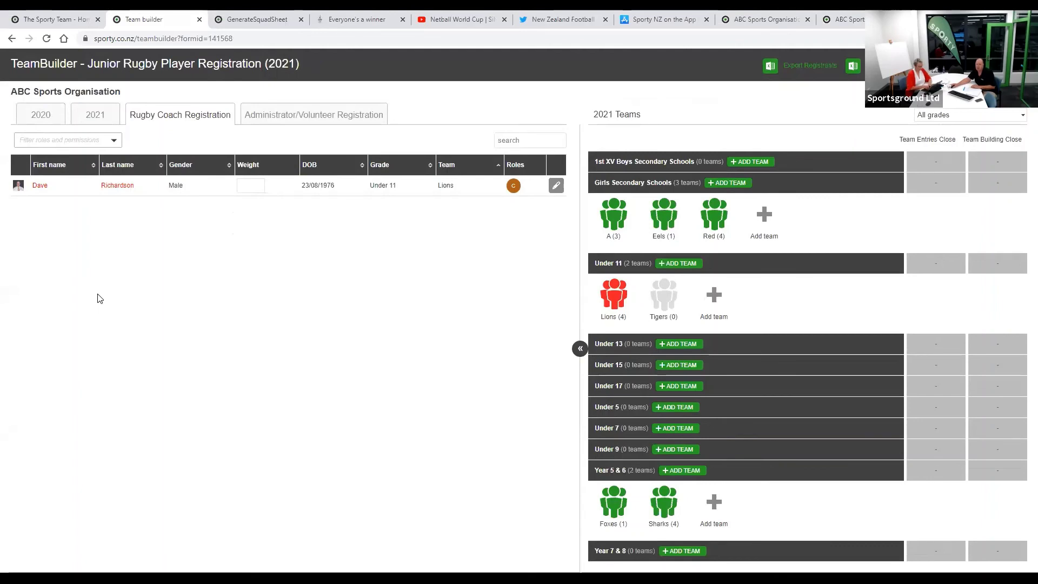
- Show the 2021 player registration list again beside the Under 11 team tiles
click(94, 115)
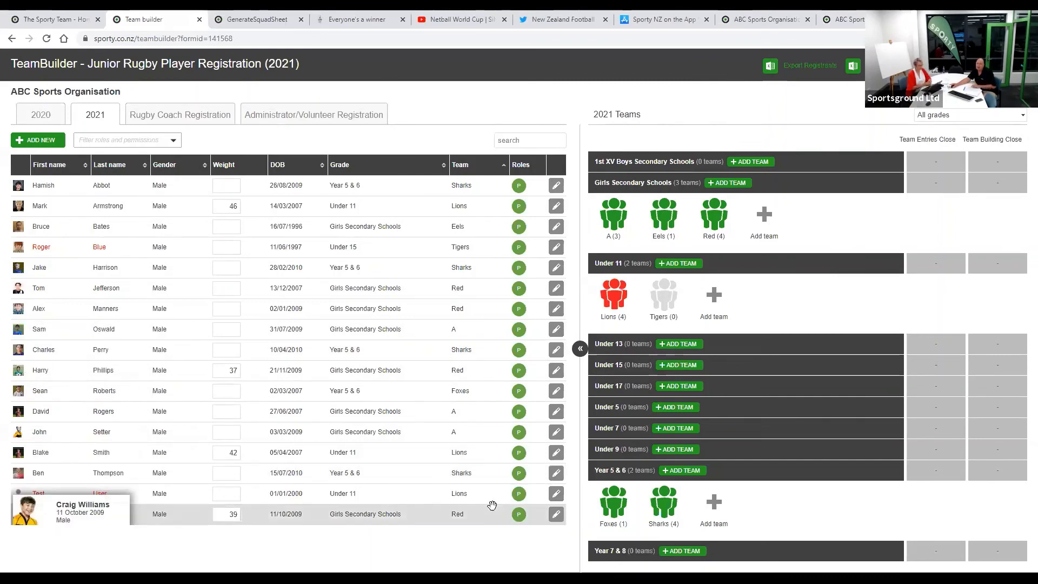
click(310, 236)
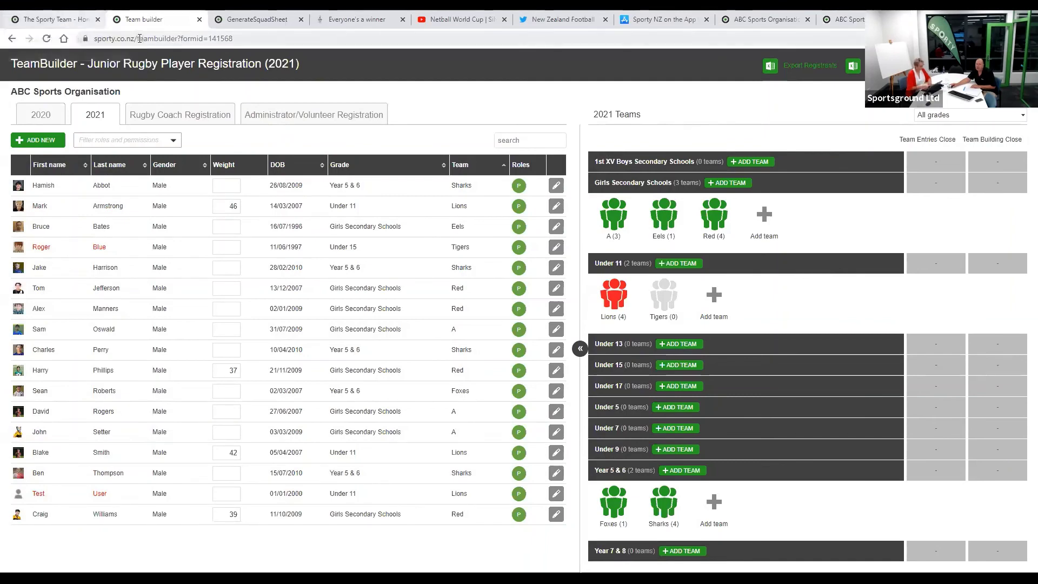
- Browse down The Sporty Team home page and open sportspay.co.nz in a new tab
click(81, 23)
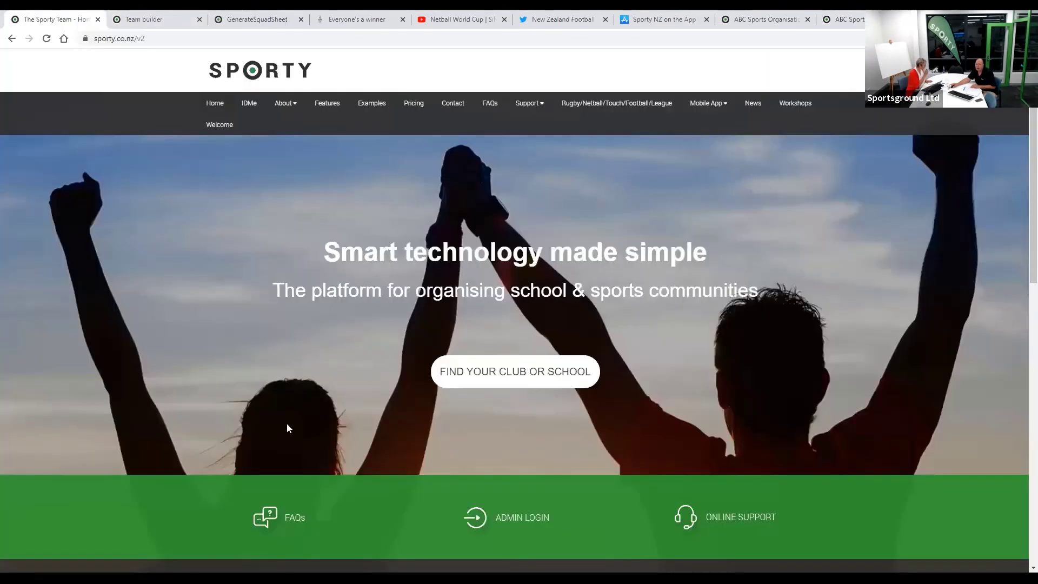
scroll(353, 377, down, 10)
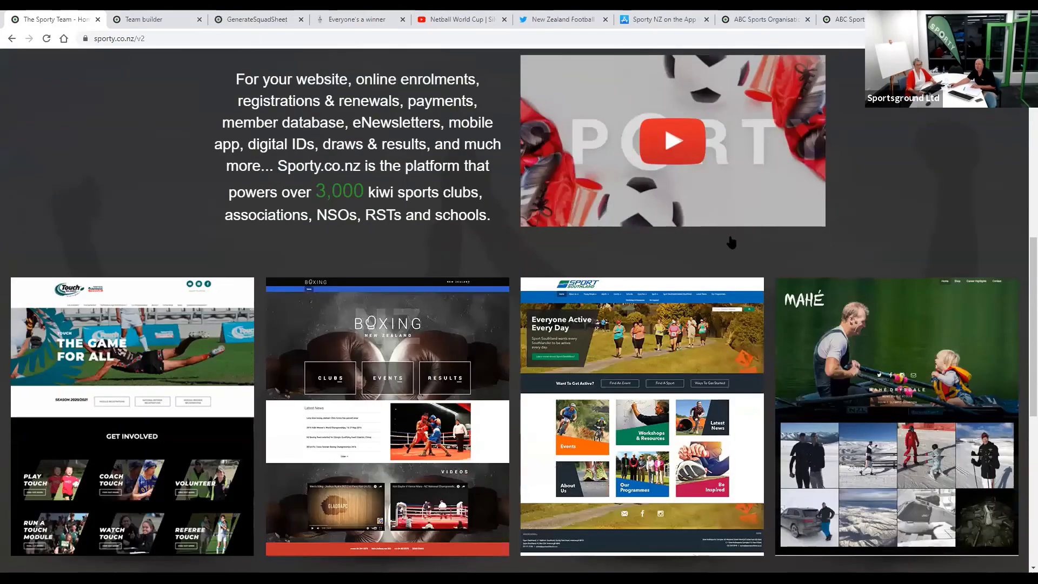
scroll(763, 230, down, 3)
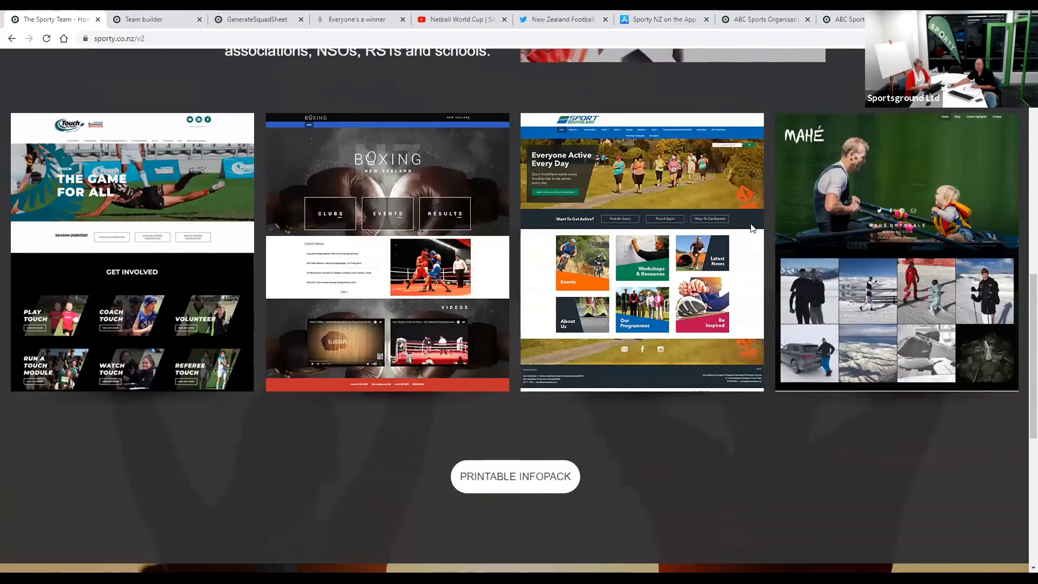
scroll(752, 225, down, 10)
click(262, 303)
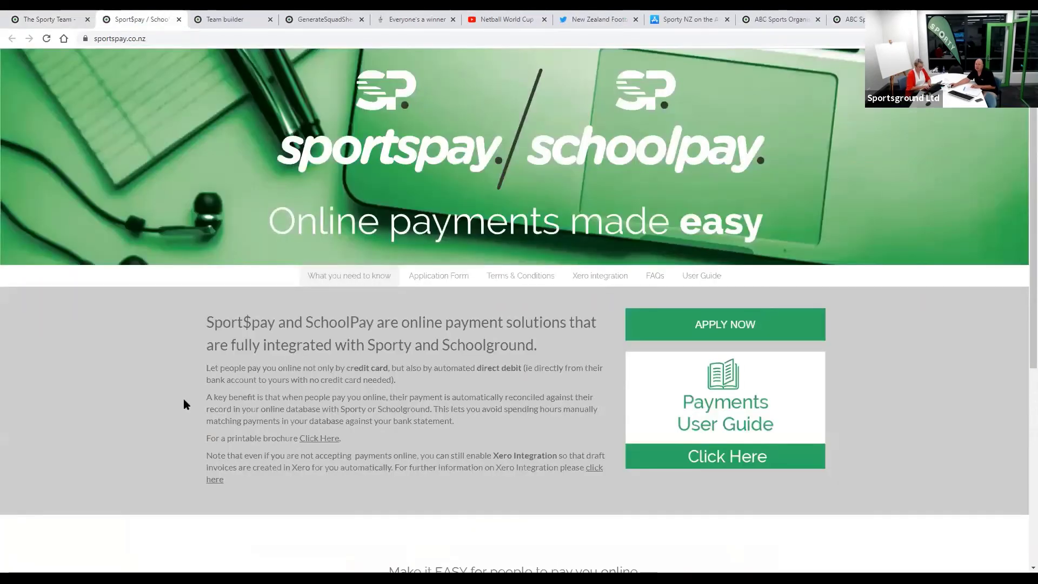
scroll(184, 403, down, 3)
scroll(185, 401, down, 4)
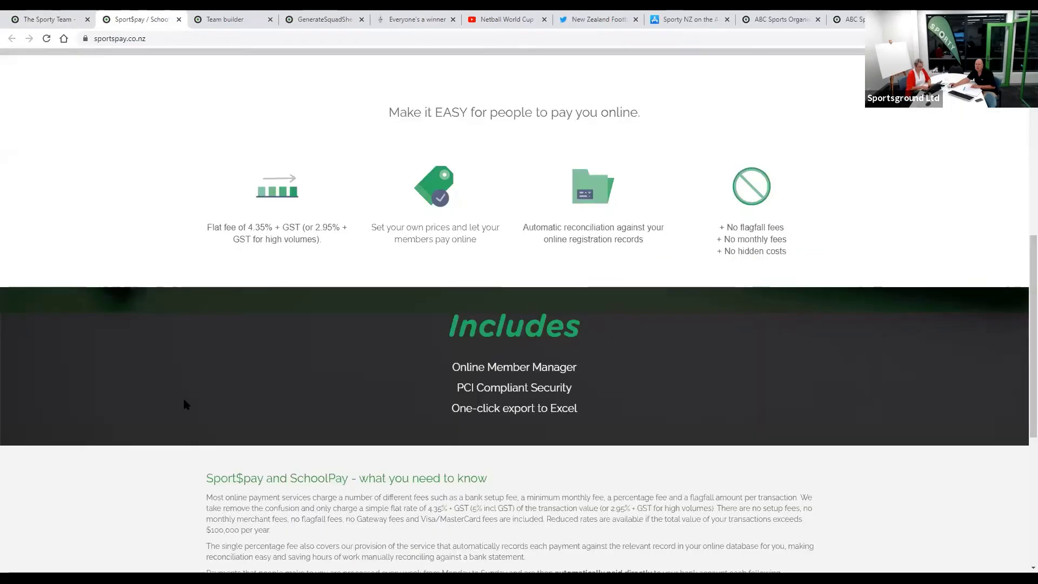
scroll(185, 401, up, 1)
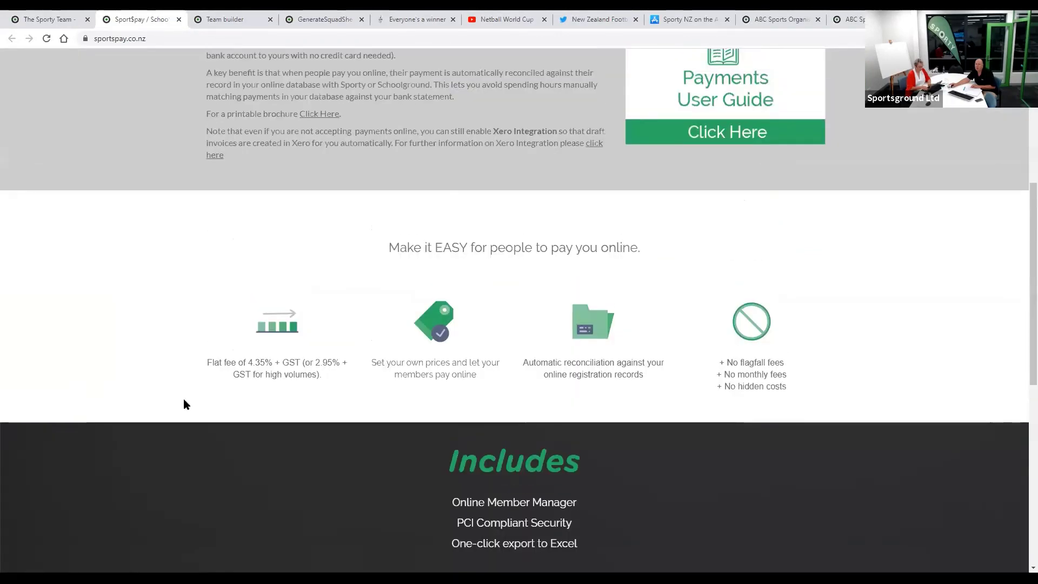
scroll(183, 404, up, 6)
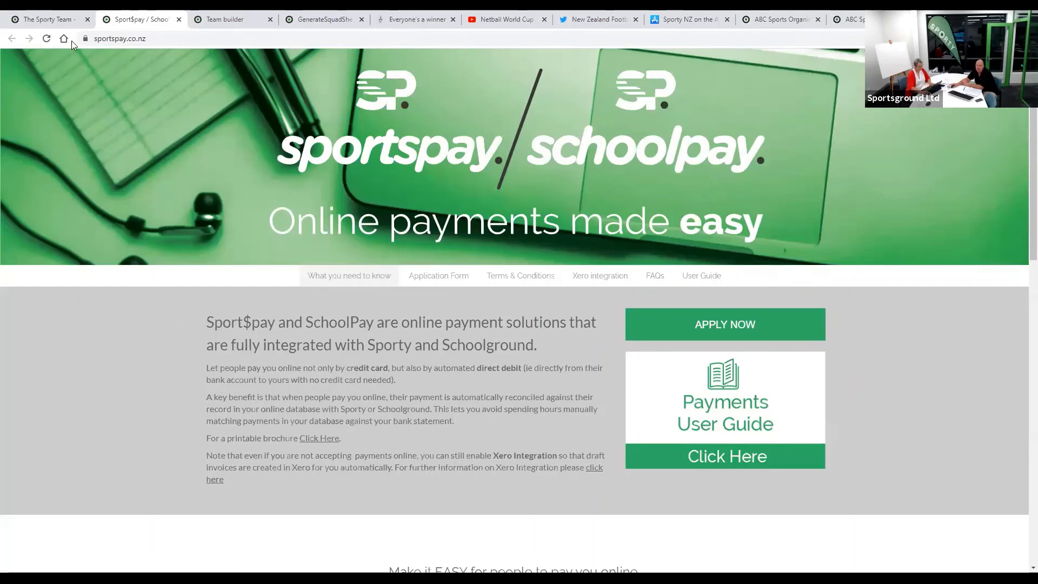
- Close the Sport$pay tab and return to the 2021 Junior Rugby Player Registration TeamBuilder
click(62, 20)
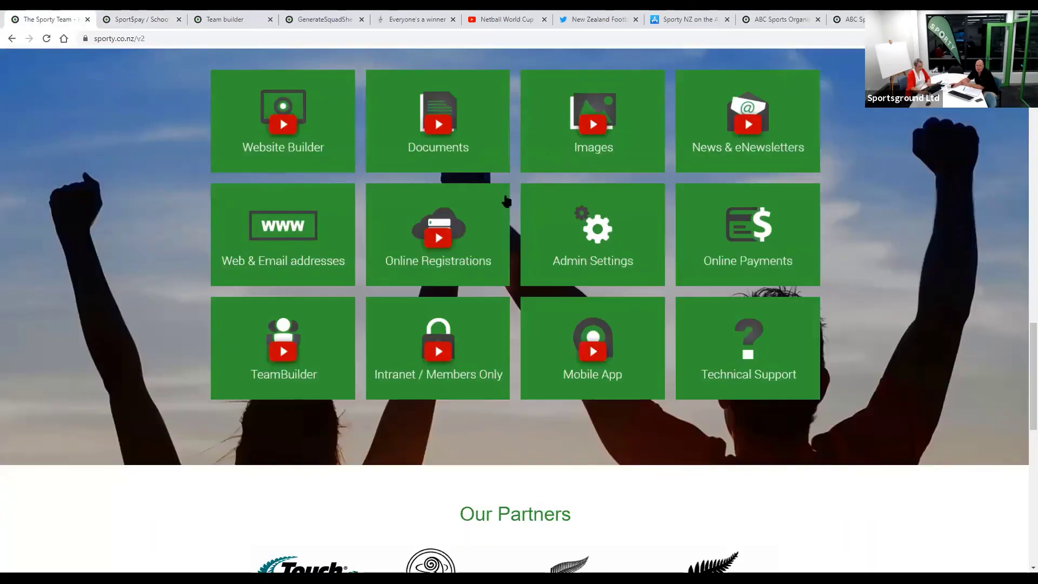
scroll(506, 201, up, 4)
scroll(500, 201, up, 8)
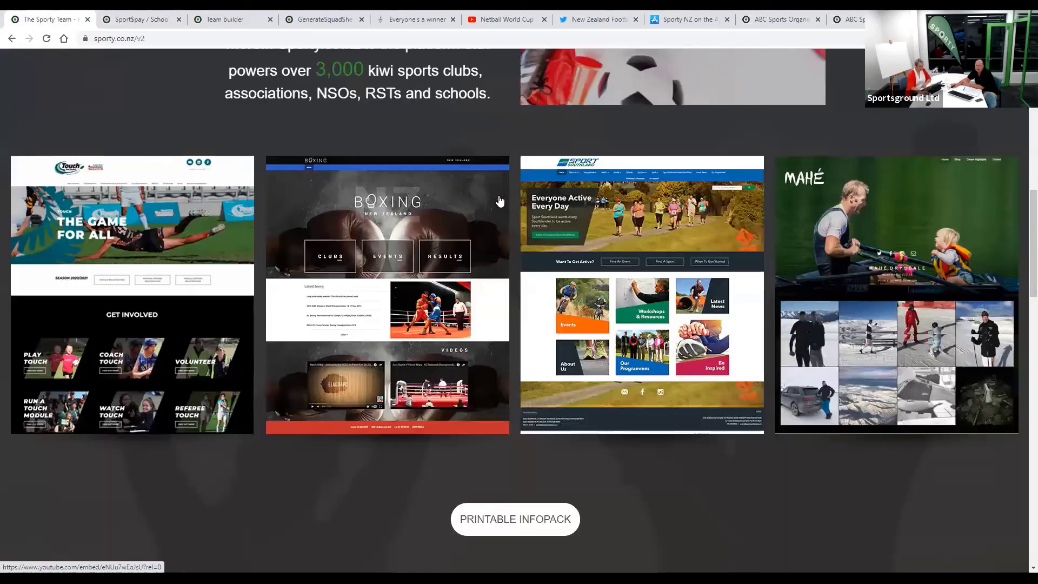
scroll(499, 201, up, 15)
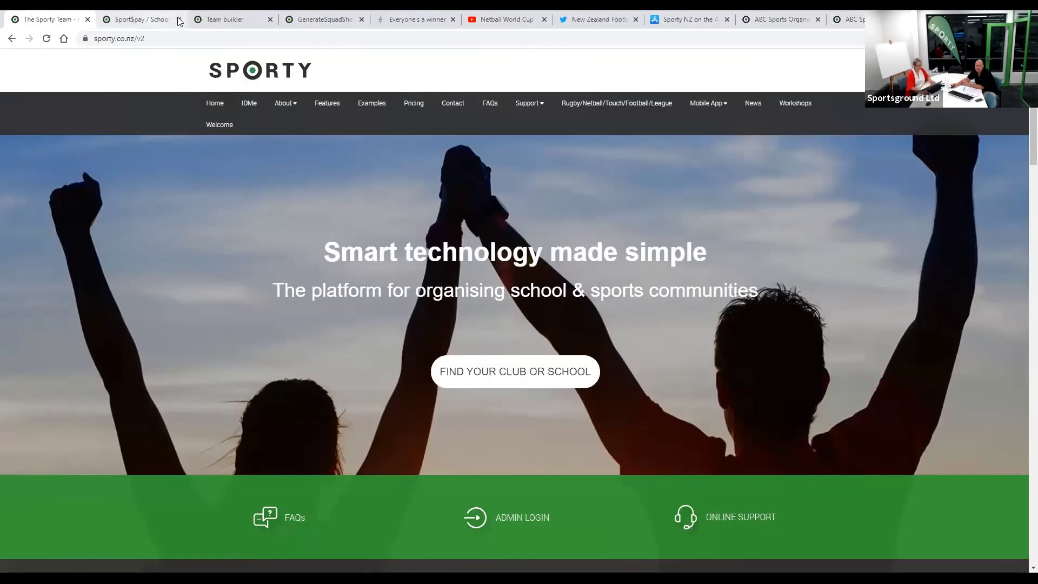
click(179, 19)
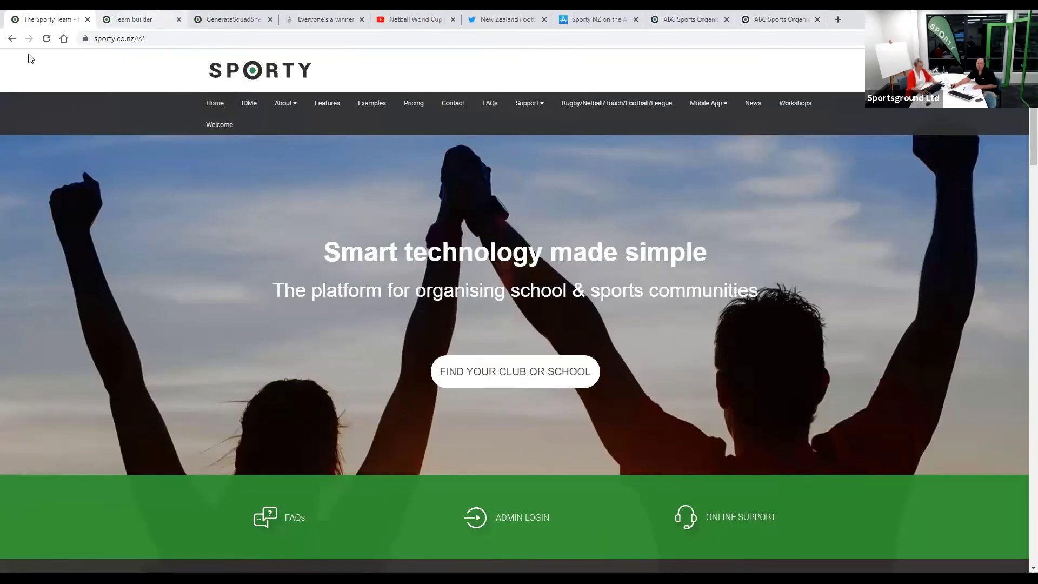
key(ctrl+Tab)
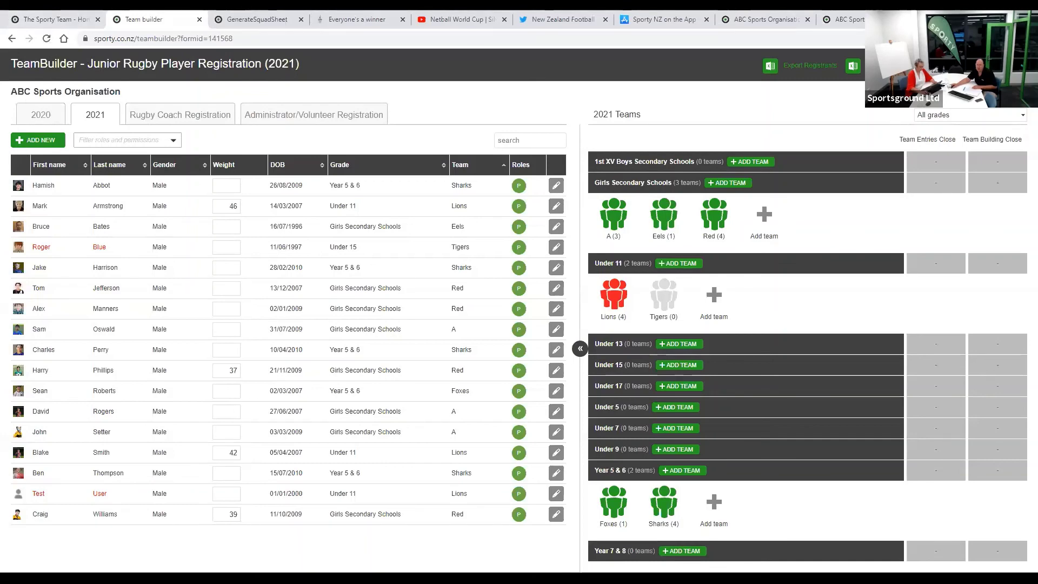
- Reload the page and go to the ABC Sports Organisation dashboard
key(F5)
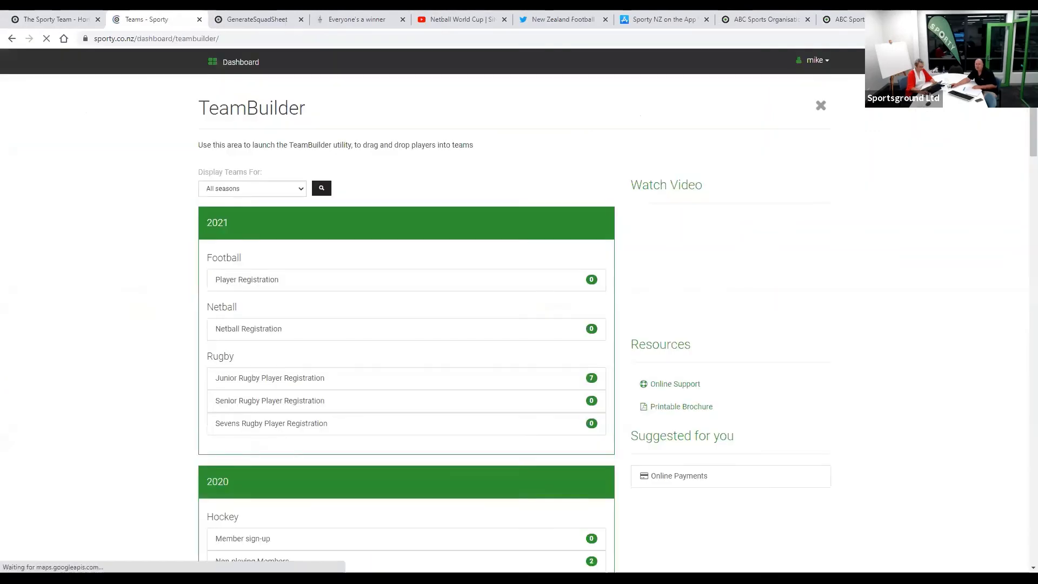
click(239, 65)
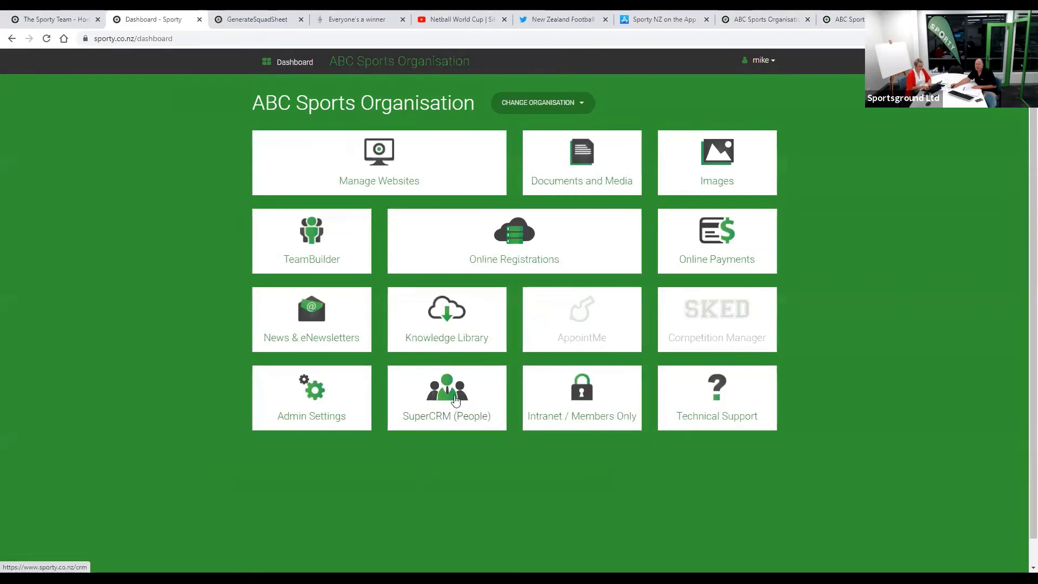
- Open the SuperCRM People list, showing 73 records under the 2020 filter, and the Add Filter dialog
click(455, 400)
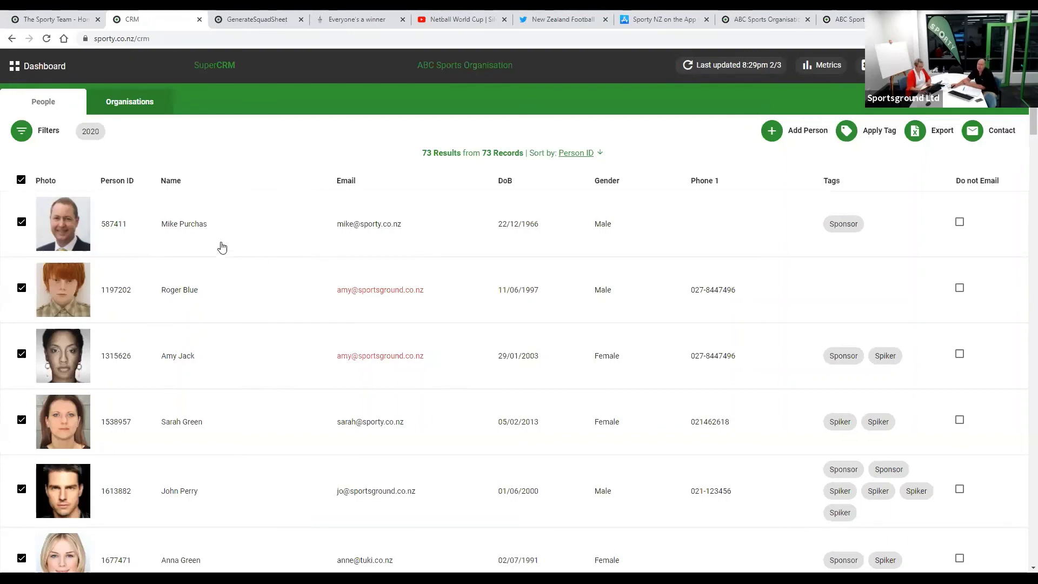
click(23, 136)
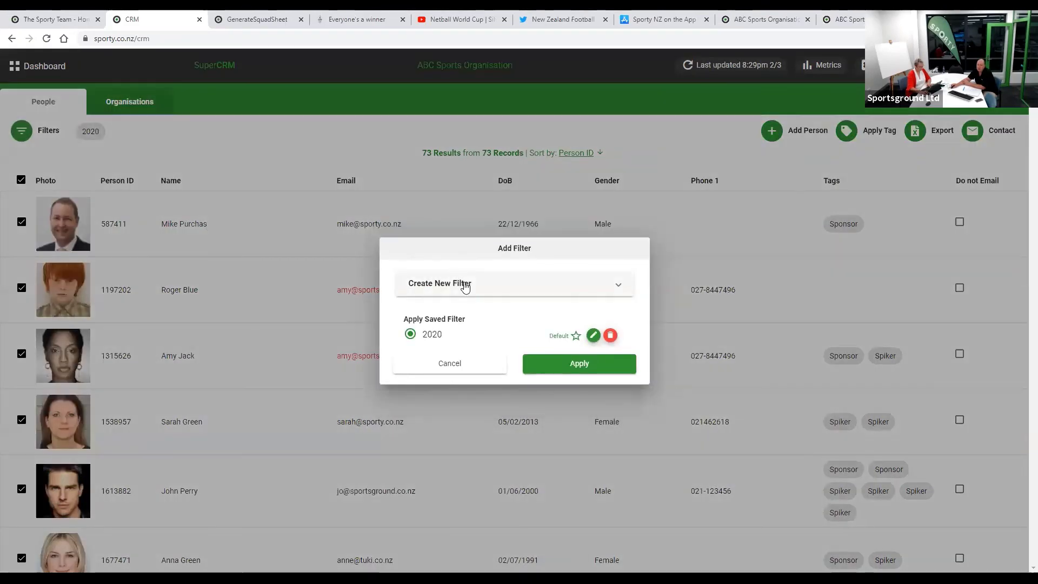
- Create a new filter with Season 2020 and Gender Male, narrowing the people list to 27 records
click(458, 282)
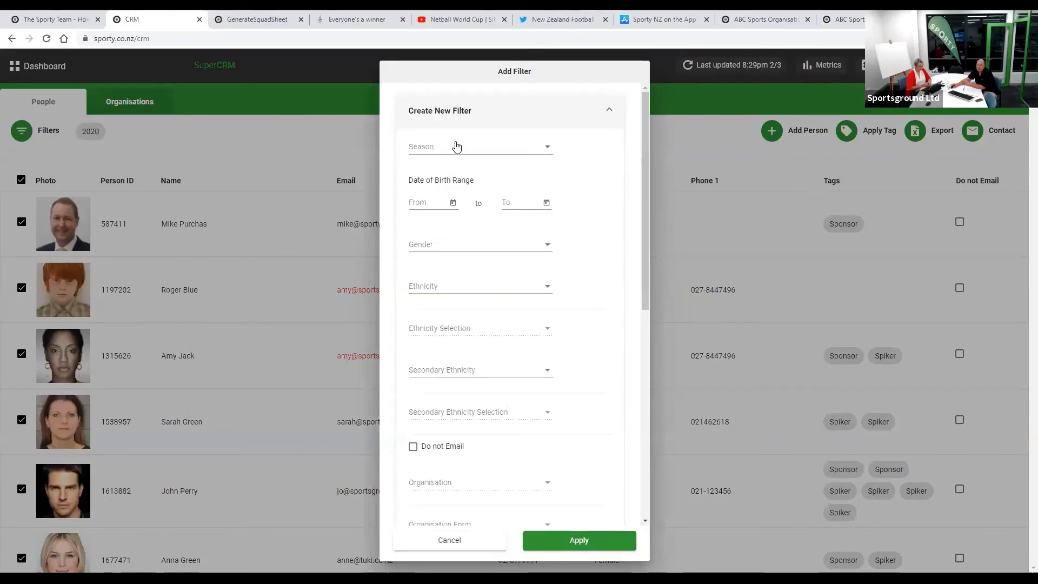
click(463, 143)
click(410, 216)
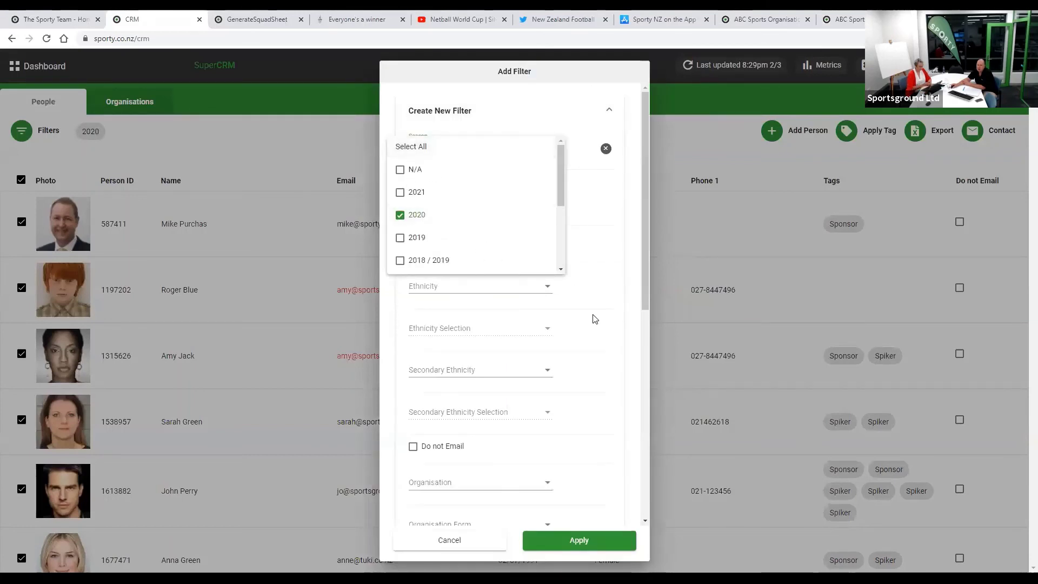
click(533, 388)
scroll(483, 398, down, 2)
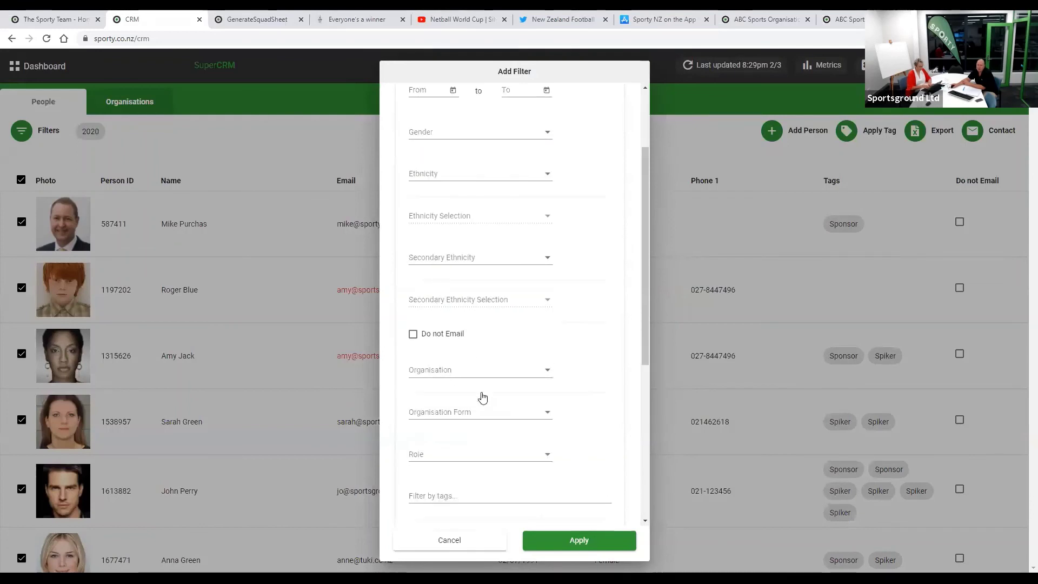
scroll(454, 184, up, 1)
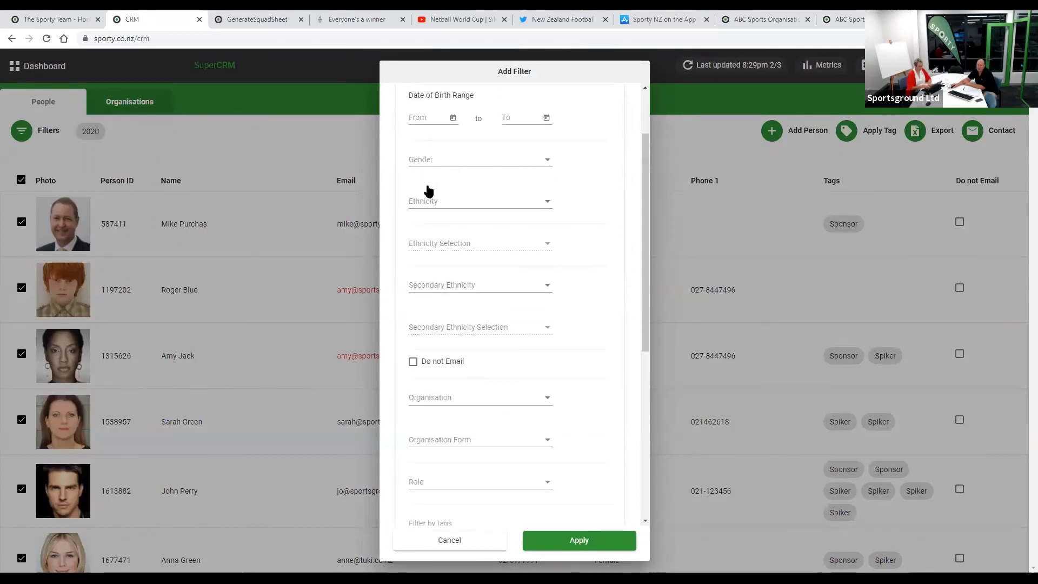
click(402, 183)
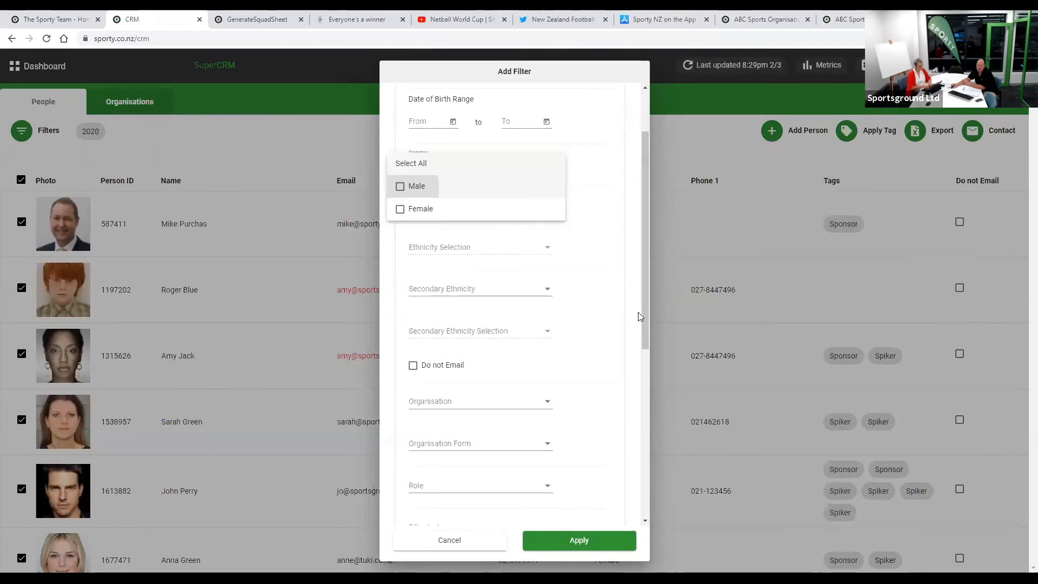
click(574, 541)
click(578, 539)
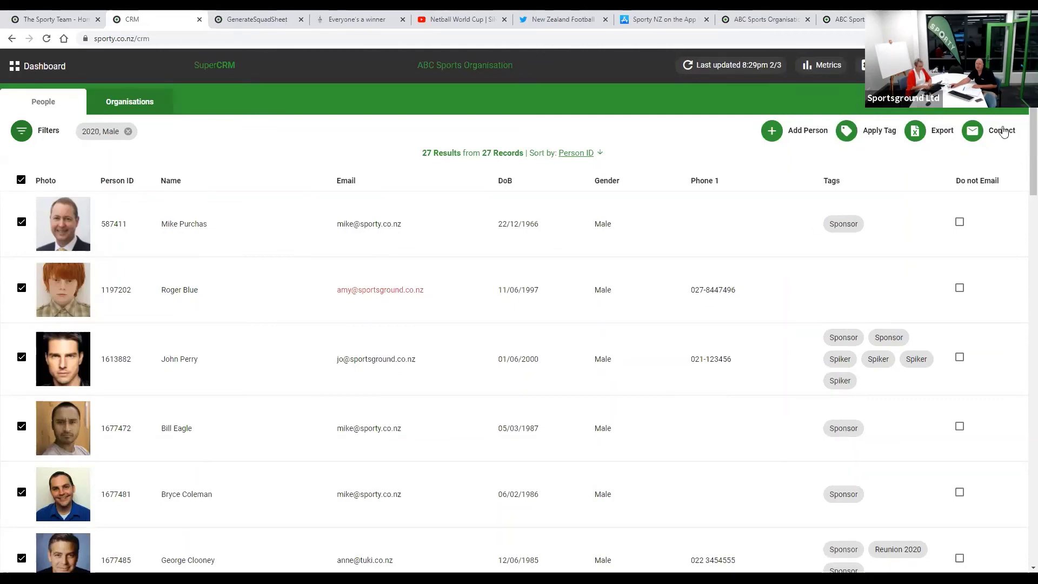
- Bring up the Contact options (Send Email, Send eNewsletter, Create Letter) for the 27 filtered people
click(973, 131)
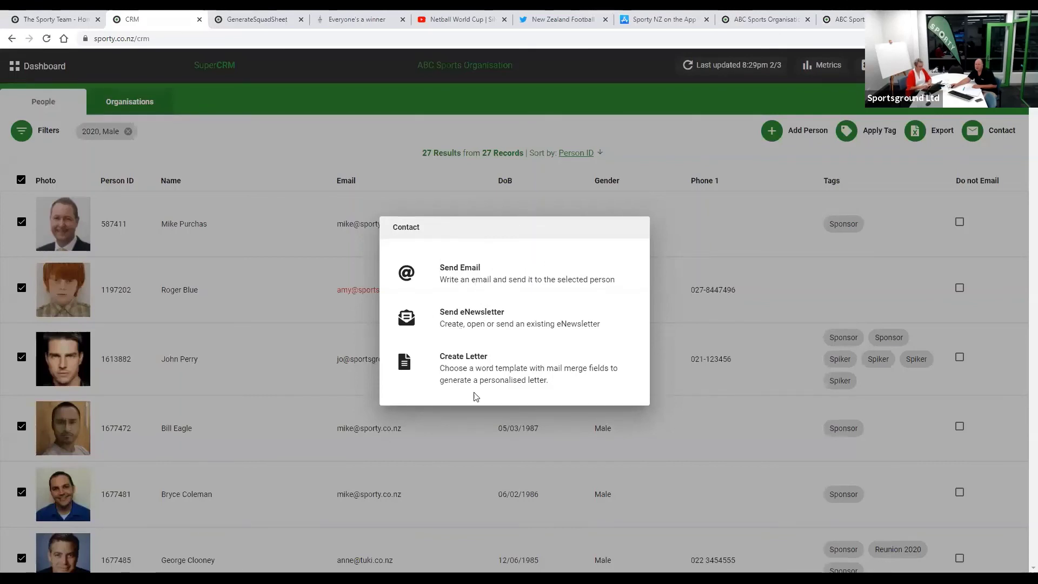
- Start an eNewsletter to the 27 people from the ABC Club newsletter and review its content
click(463, 318)
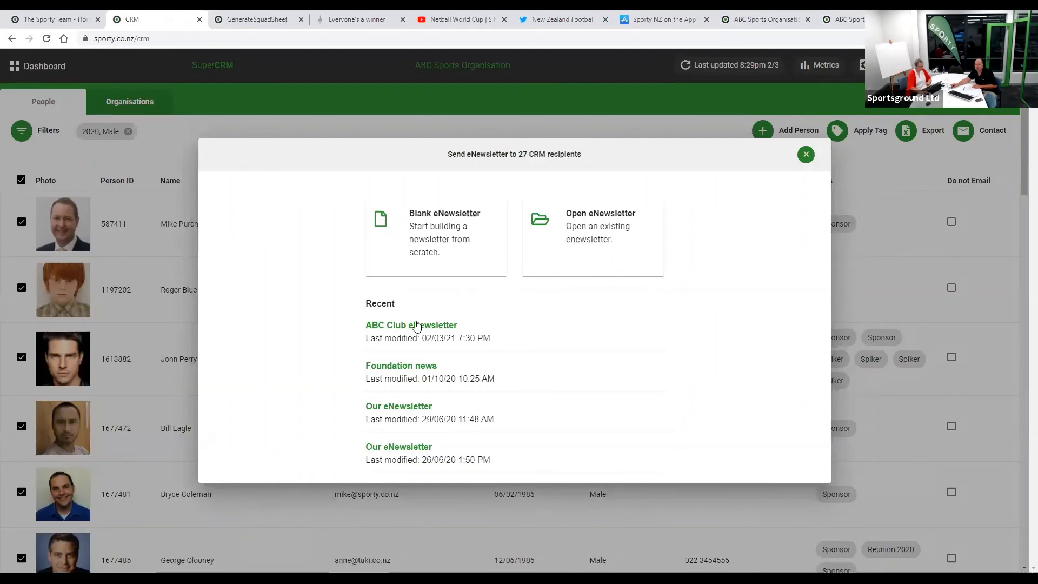
click(416, 325)
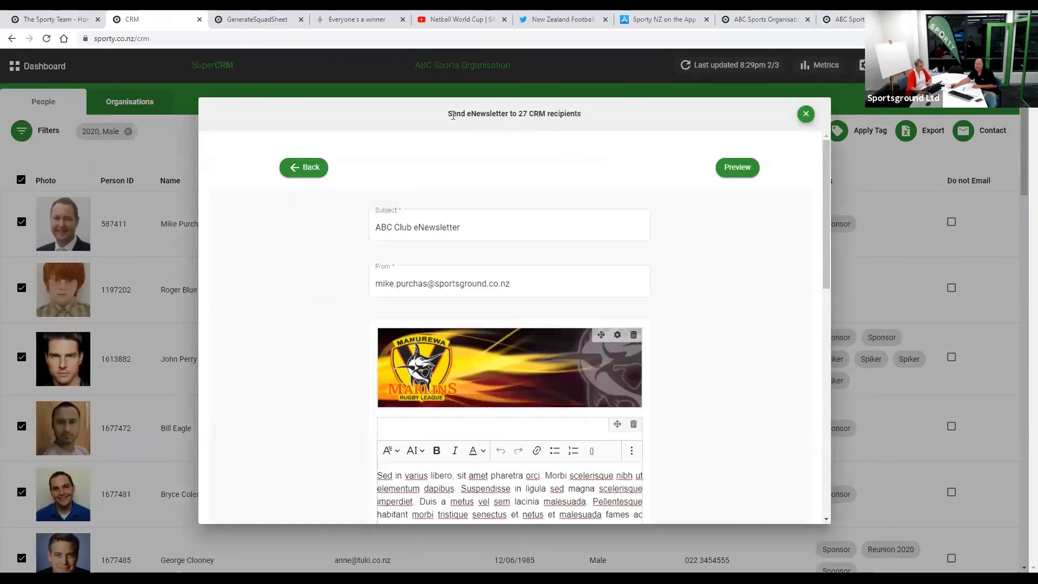
triple_click(580, 118)
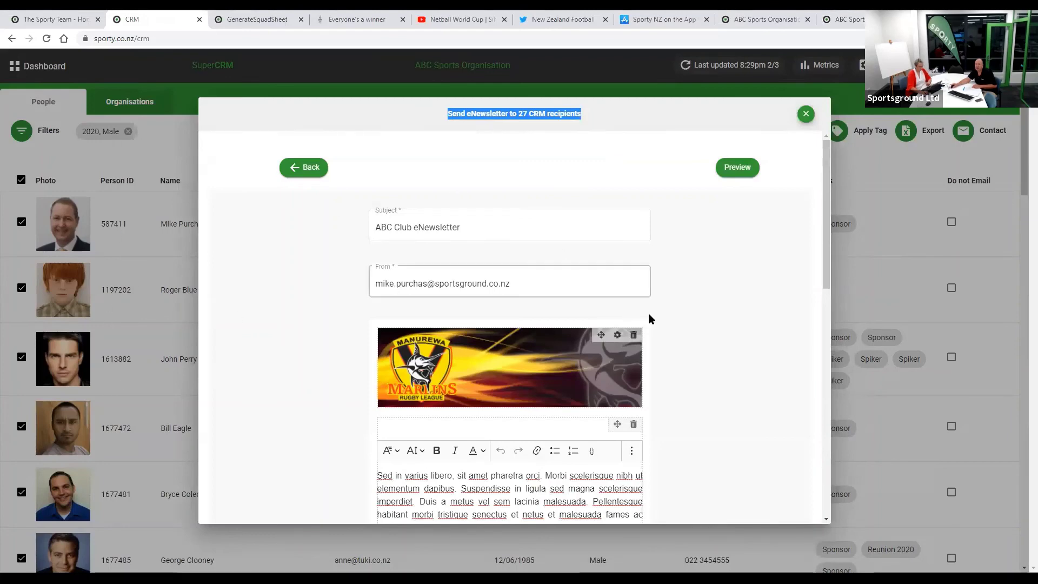
scroll(711, 339, down, 4)
scroll(711, 339, down, 2)
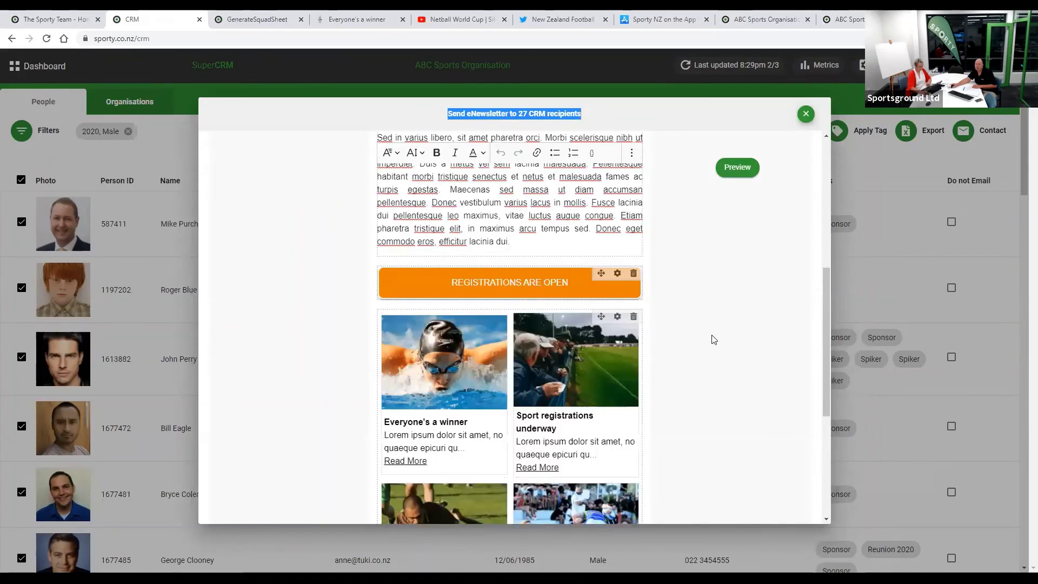
scroll(712, 339, down, 5)
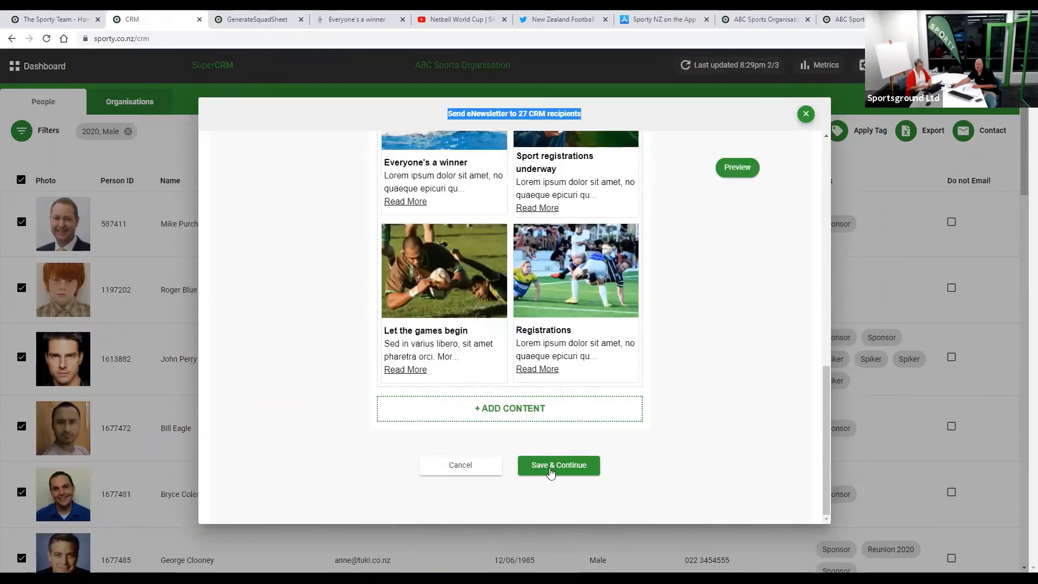
- Save the ABC Club eNewsletter over the existing copy and preview how it looks
click(551, 471)
click(557, 380)
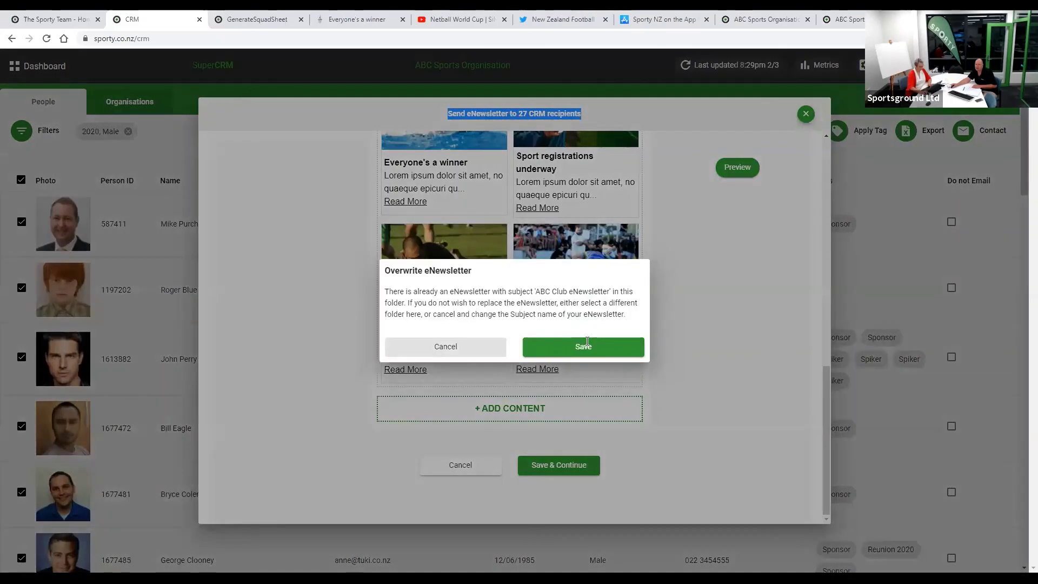
click(587, 346)
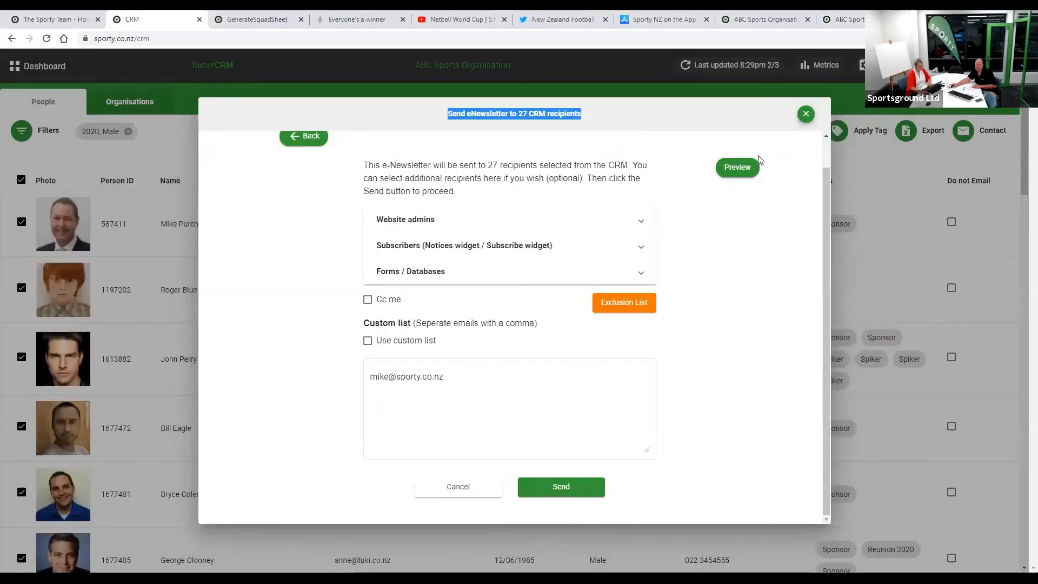
click(737, 167)
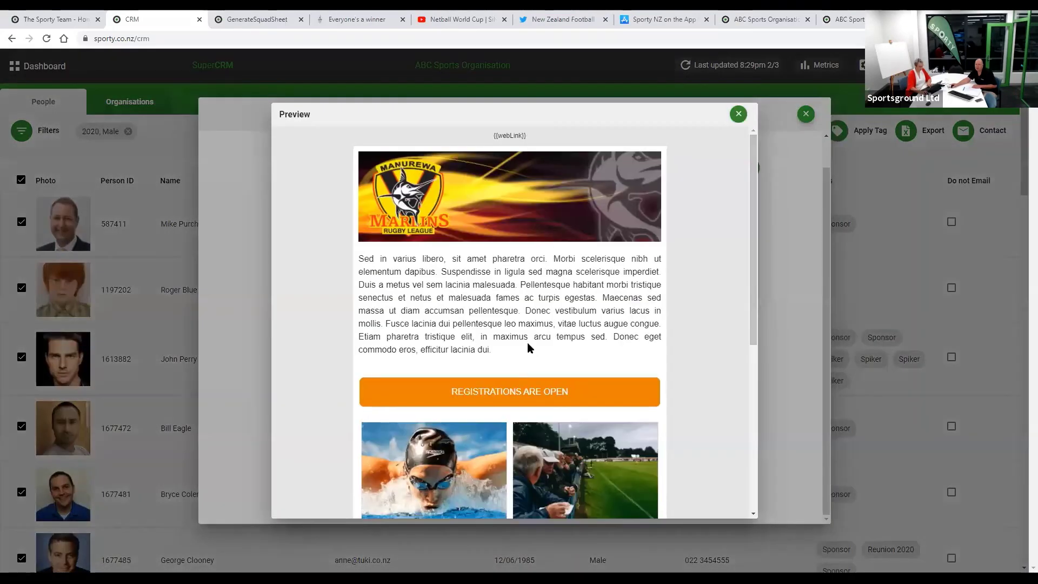
scroll(528, 348, down, 8)
scroll(702, 138, up, 8)
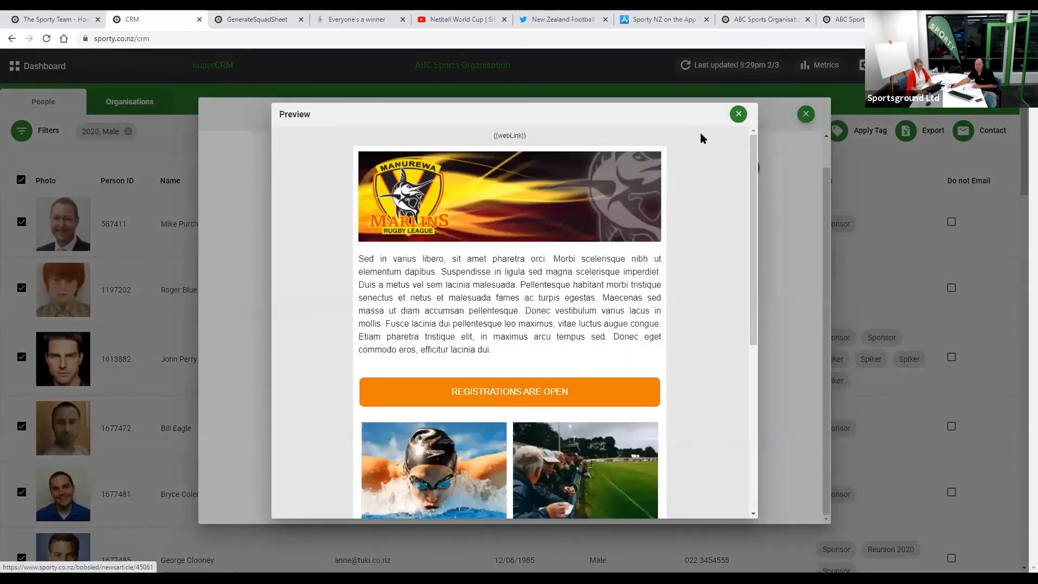
click(738, 114)
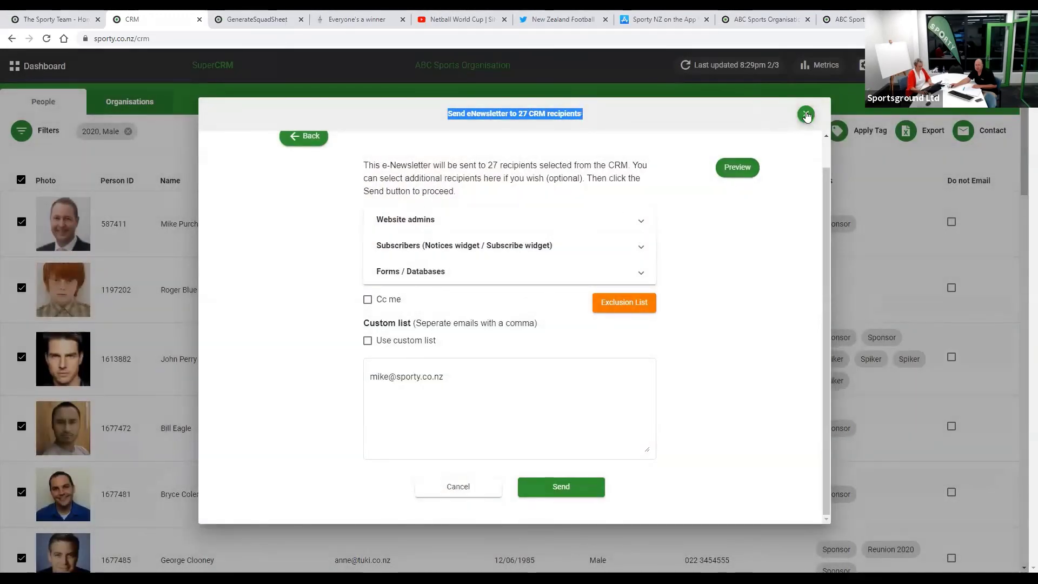
- Discard the eNewsletter unsent and open the first filtered person's profile
click(806, 115)
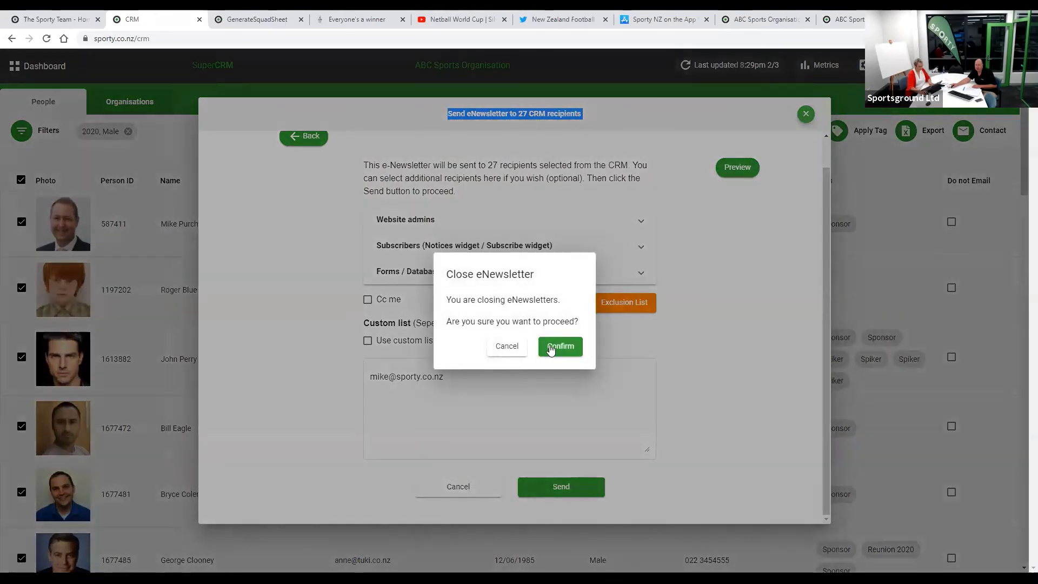
click(550, 348)
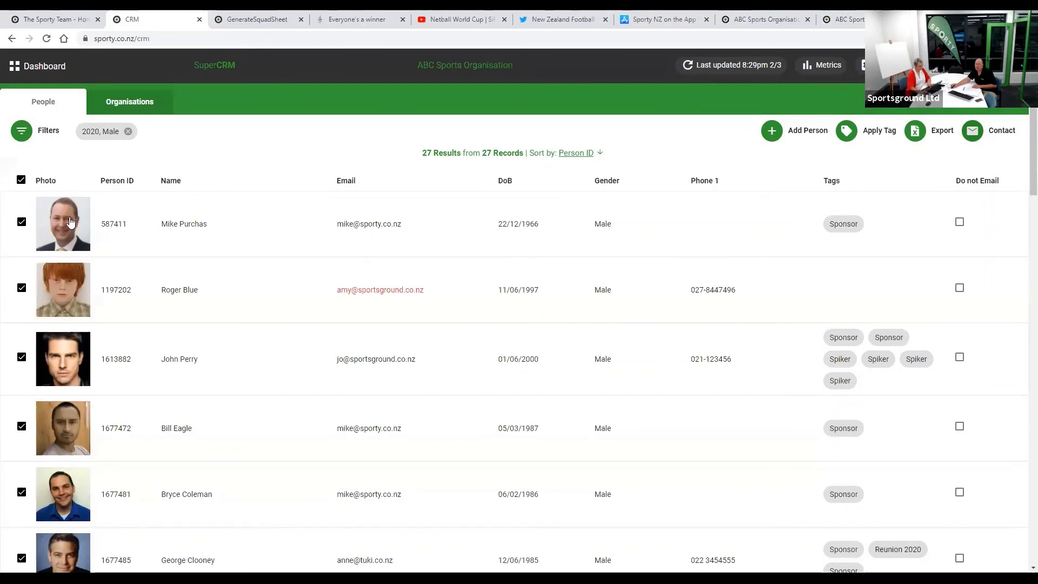
click(70, 222)
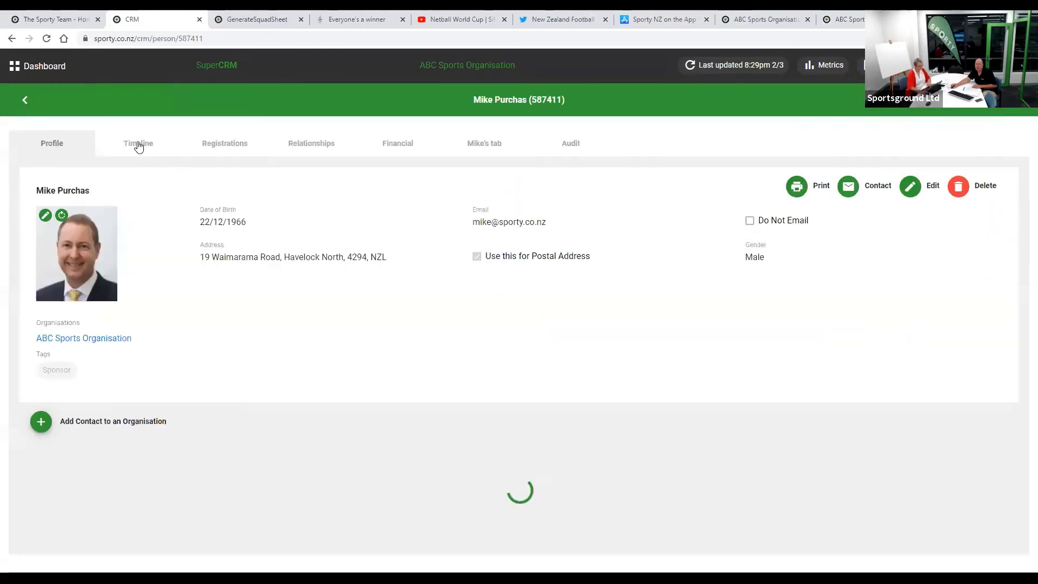
click(138, 145)
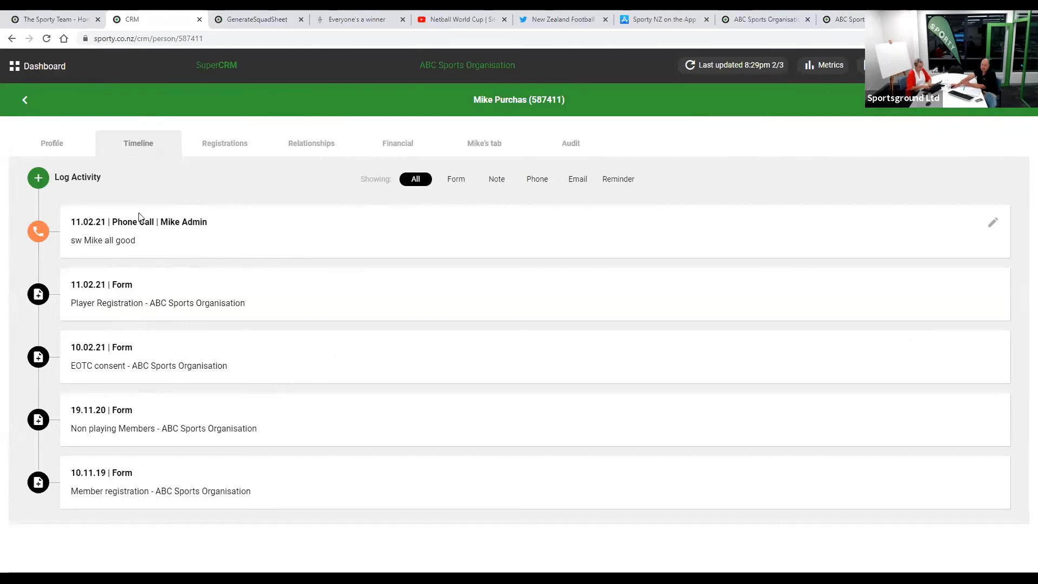
click(44, 143)
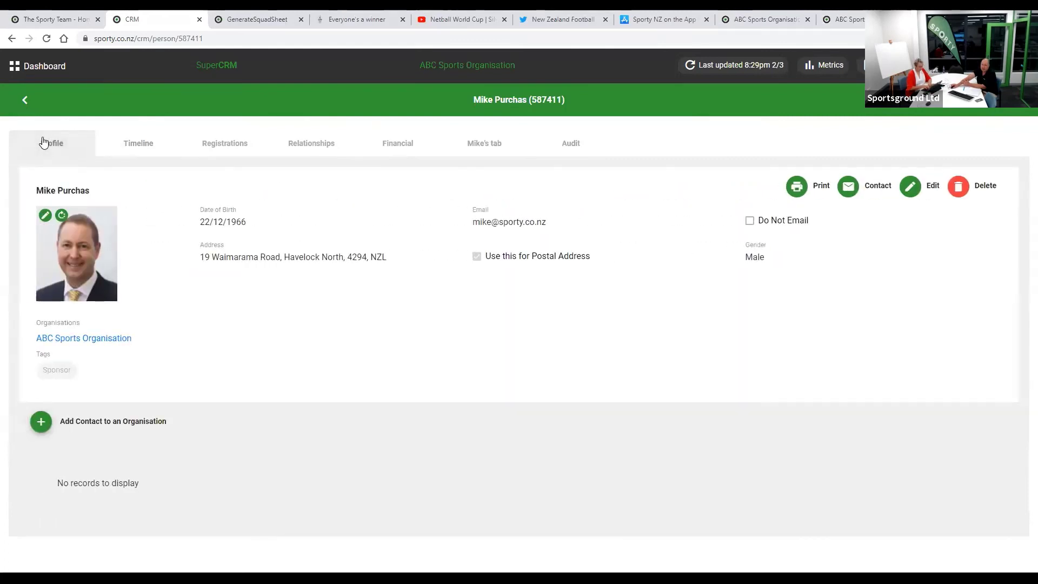
click(27, 101)
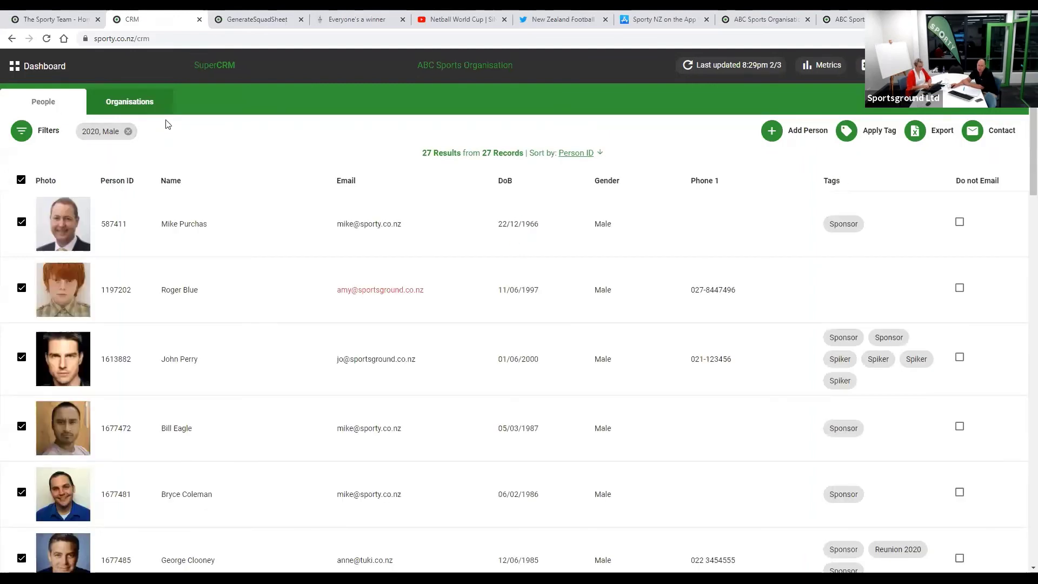
- Browse the organisations and Jake's Plumbing details, then view Metrics showing 195 people and 136 teams
click(136, 107)
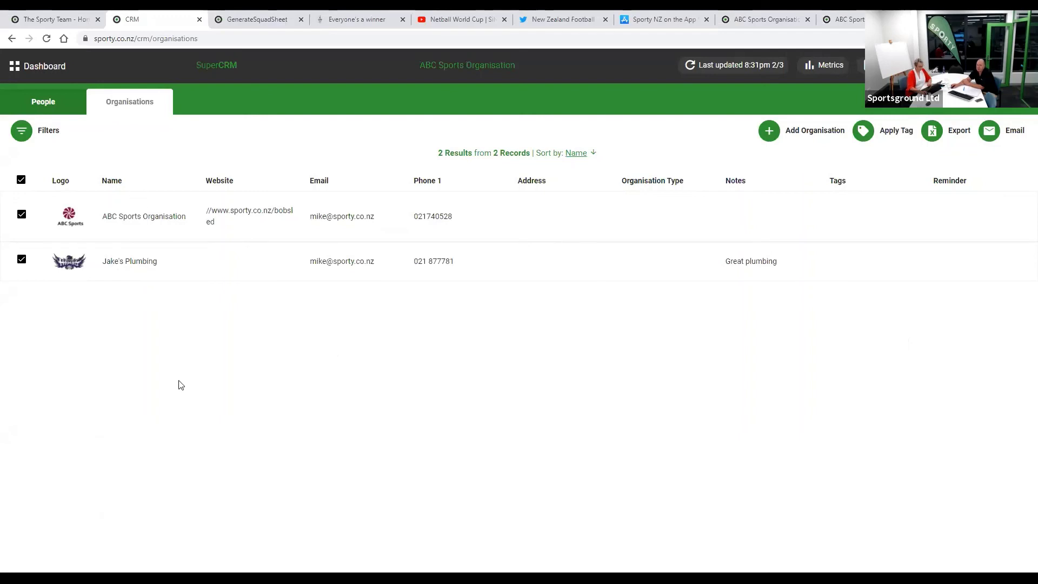
click(131, 261)
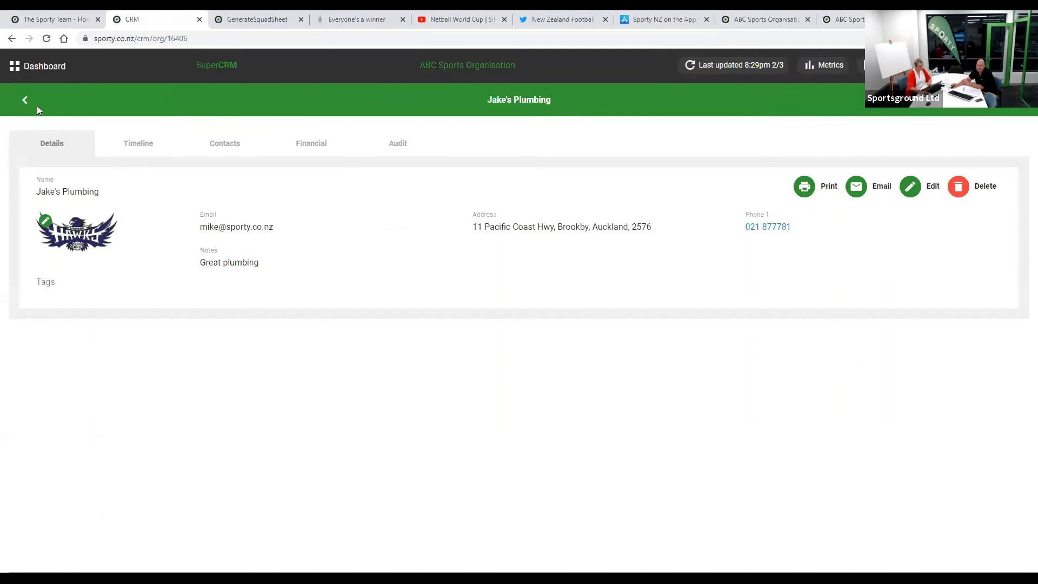
click(25, 100)
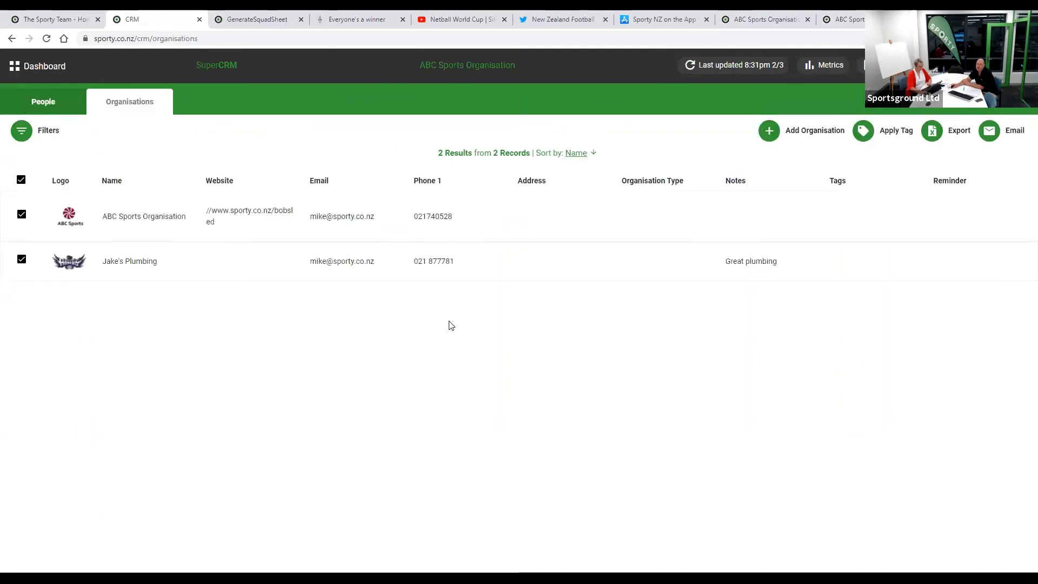
click(824, 69)
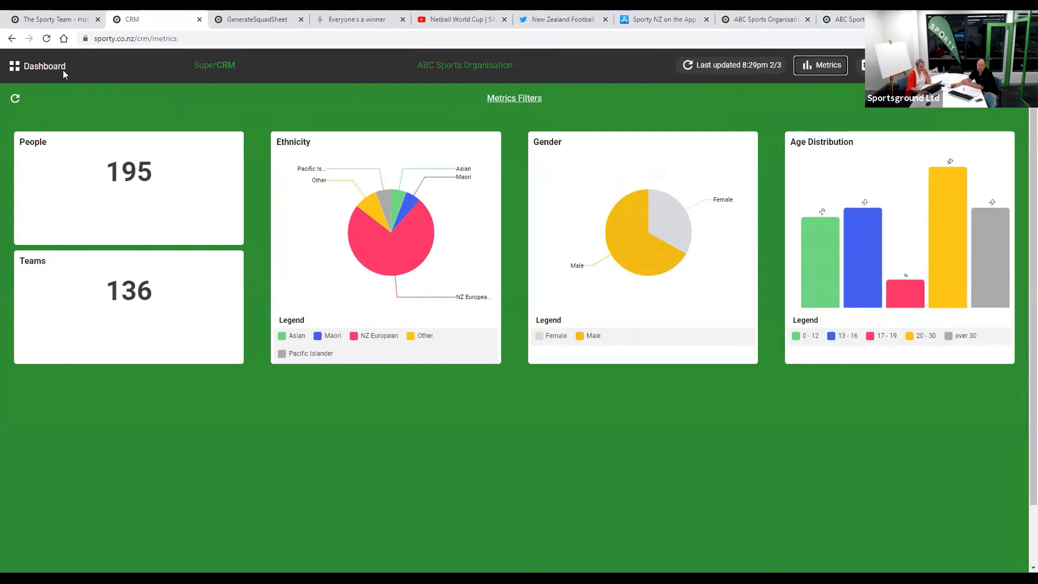
- Go back to the ABC Sports Organisation dashboard with its module tiles from the CRM header
click(37, 71)
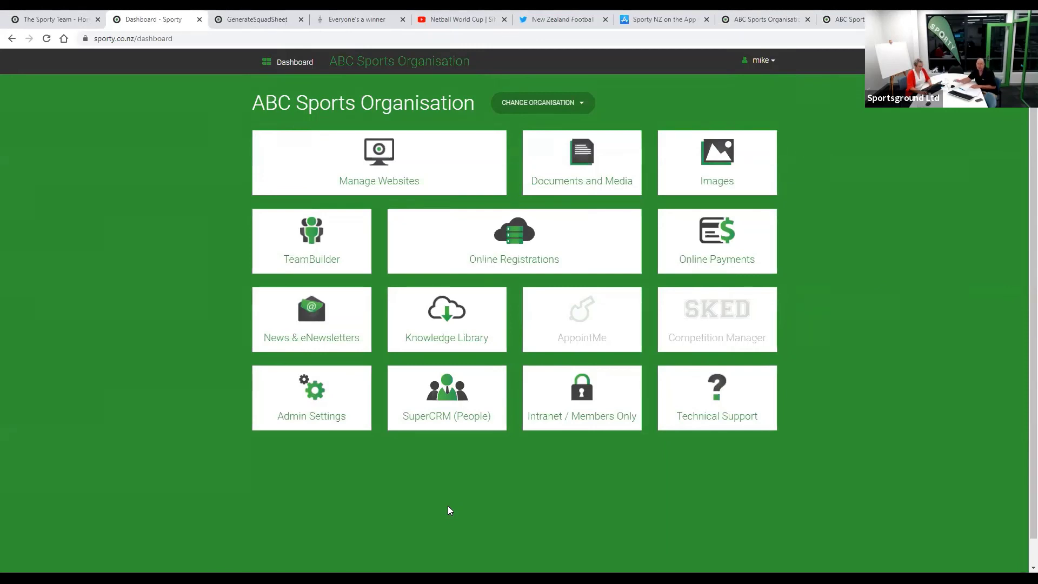
- View the NZ Rugby League site from the public site's sport administrators notes, then return to the dashboard
click(80, 21)
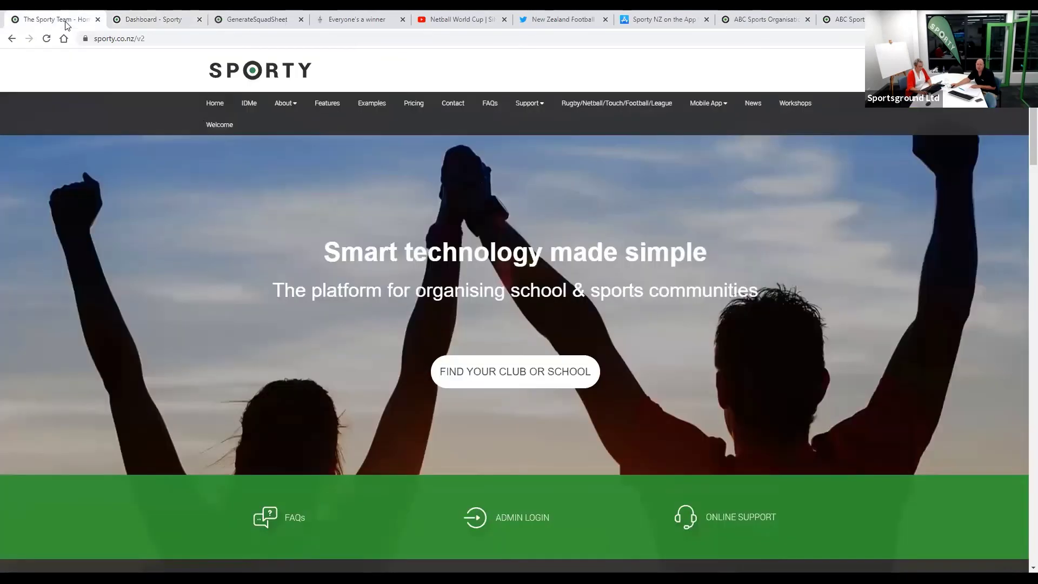
click(602, 107)
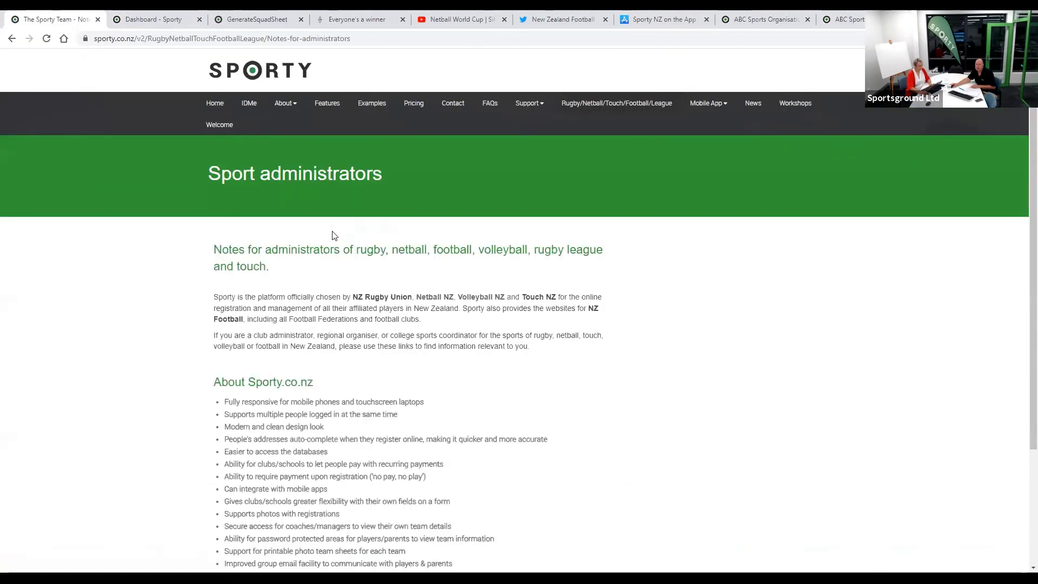
scroll(507, 449, down, 2)
scroll(508, 450, down, 1)
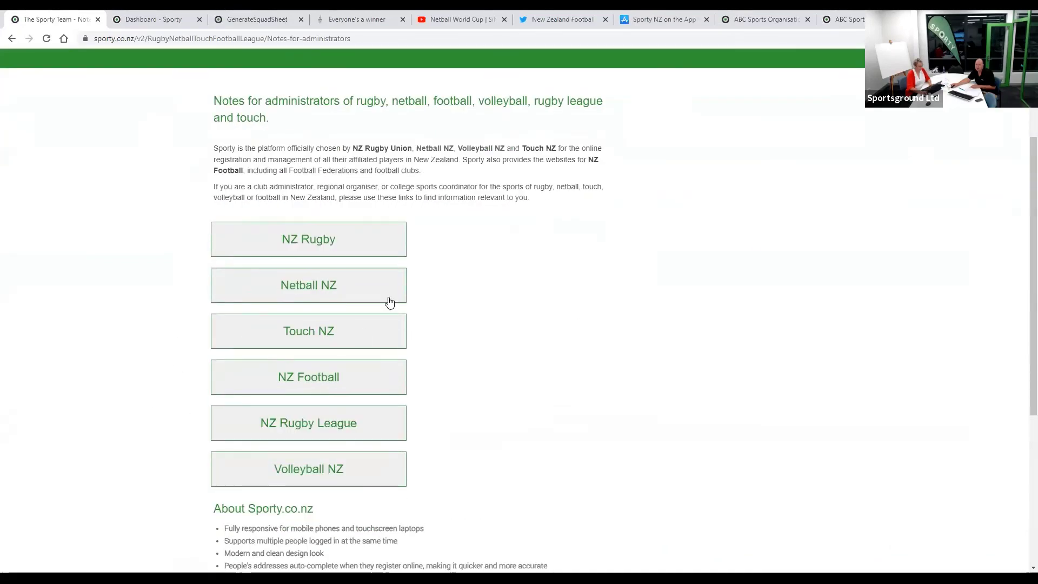
click(344, 428)
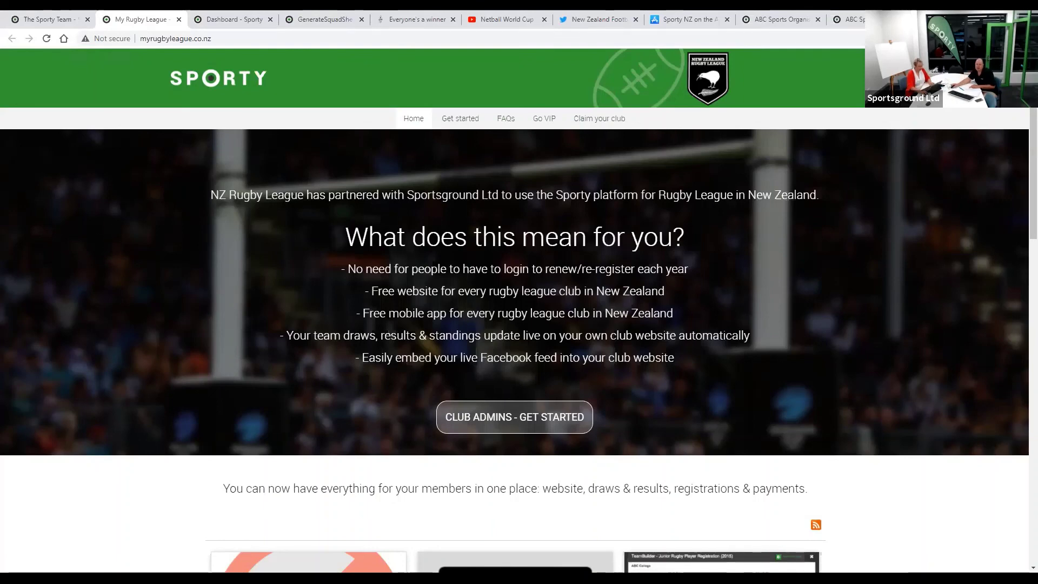
click(235, 22)
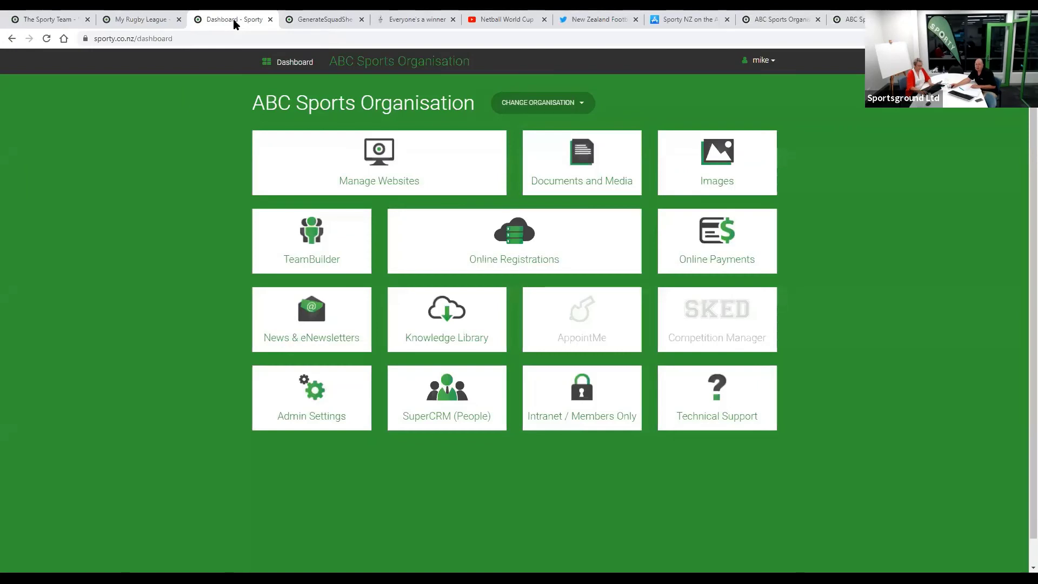
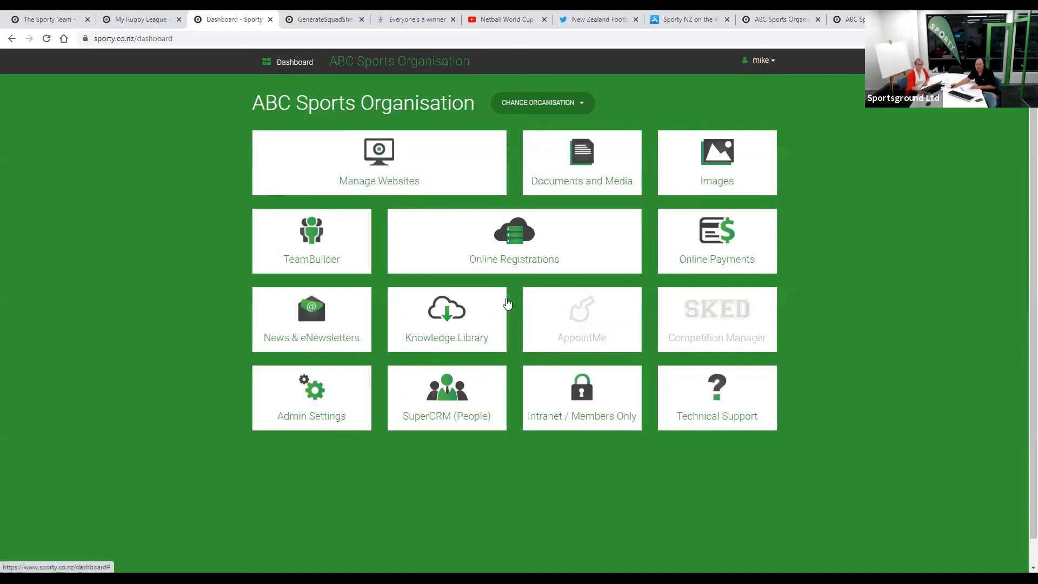
- Copy the Netball Registration (2020) form link from the 2020 > Netball registrations folder
click(514, 256)
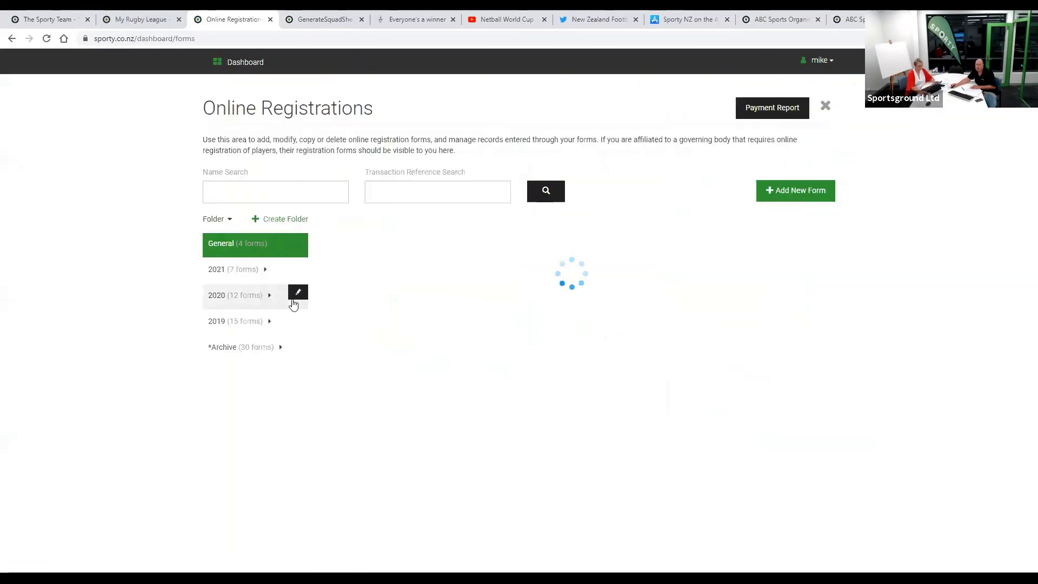
click(222, 299)
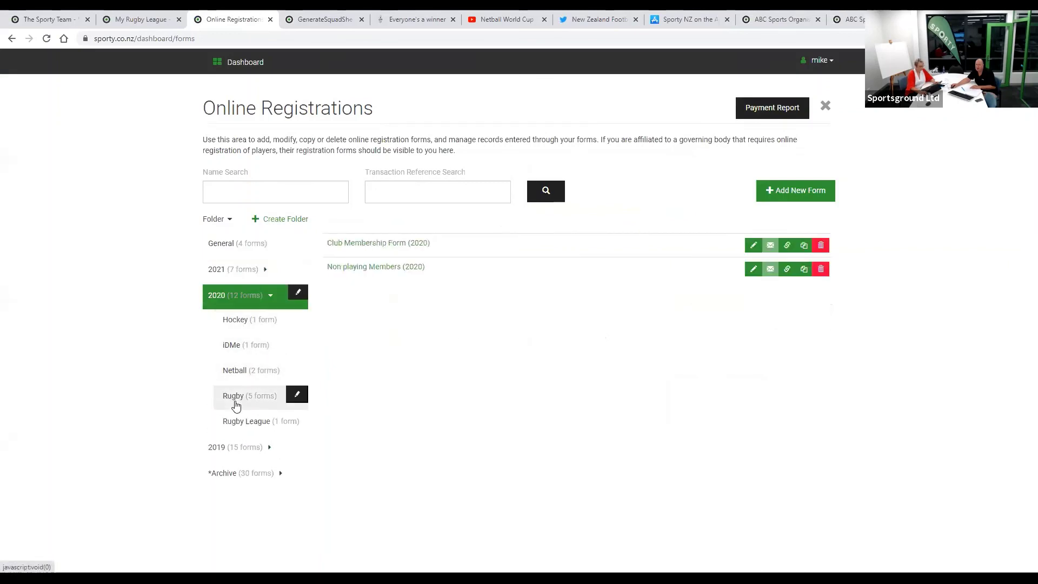
click(245, 373)
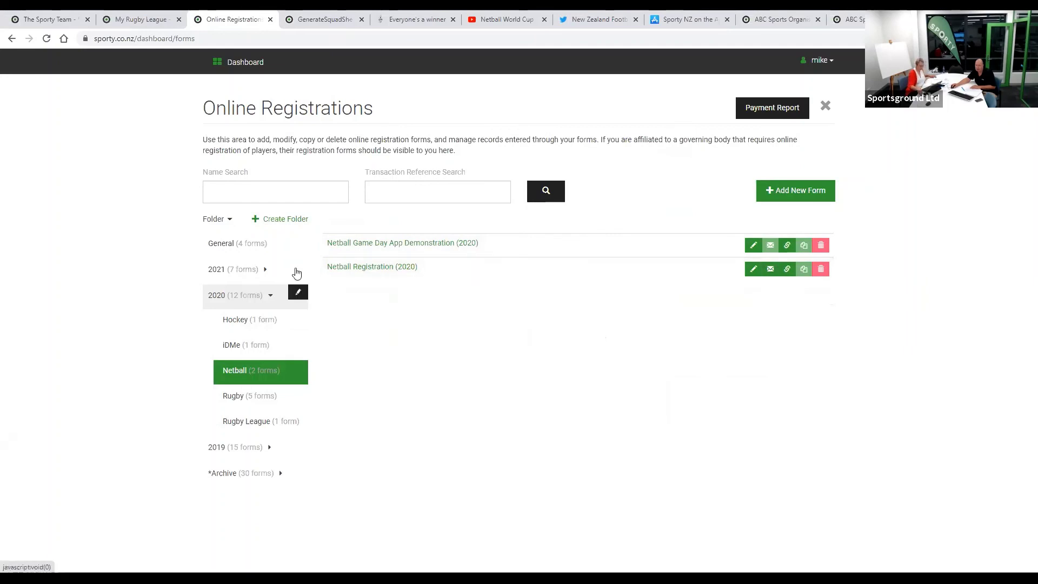
click(787, 269)
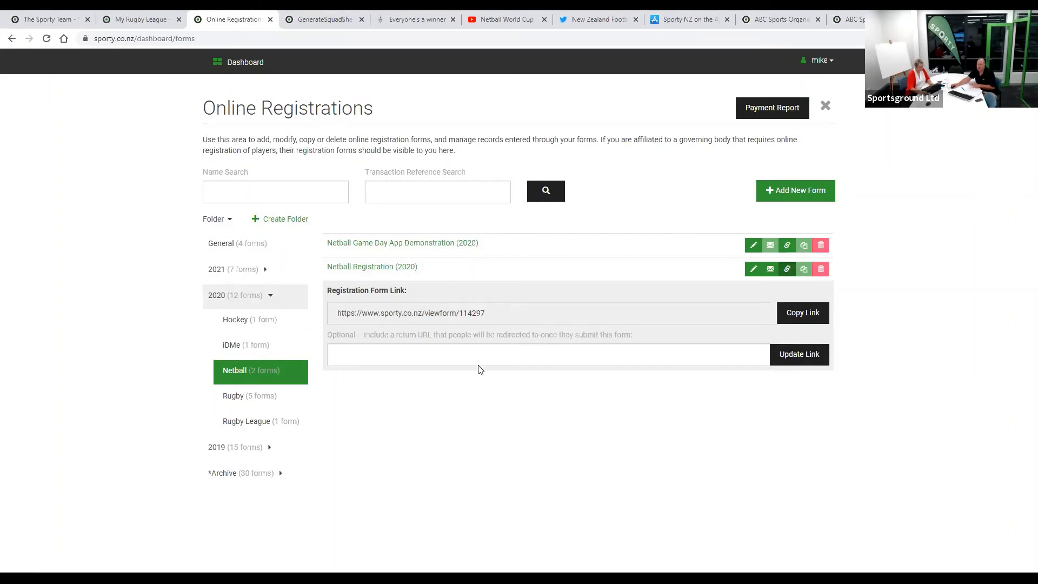
click(803, 316)
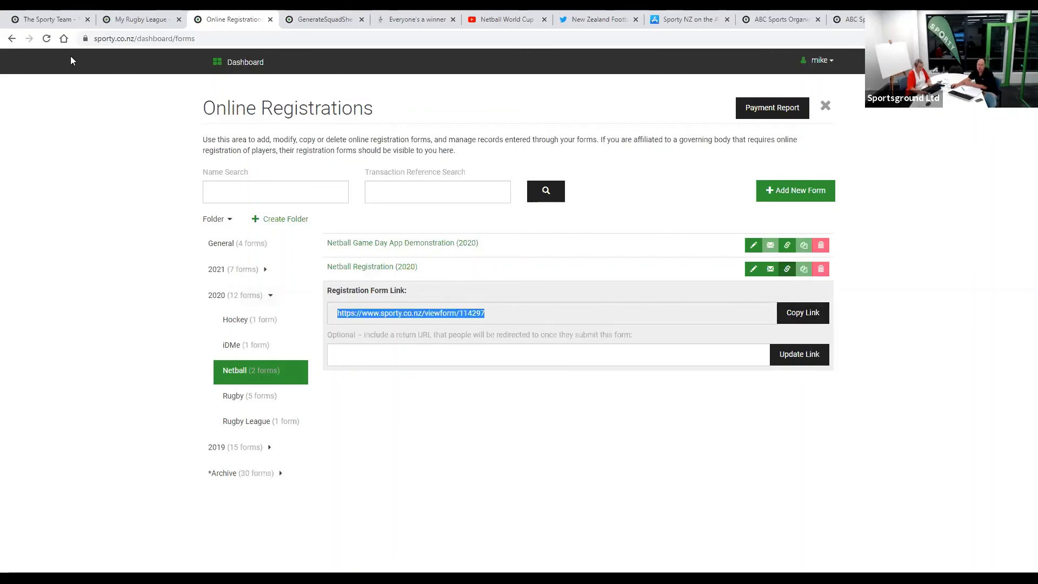
click(62, 20)
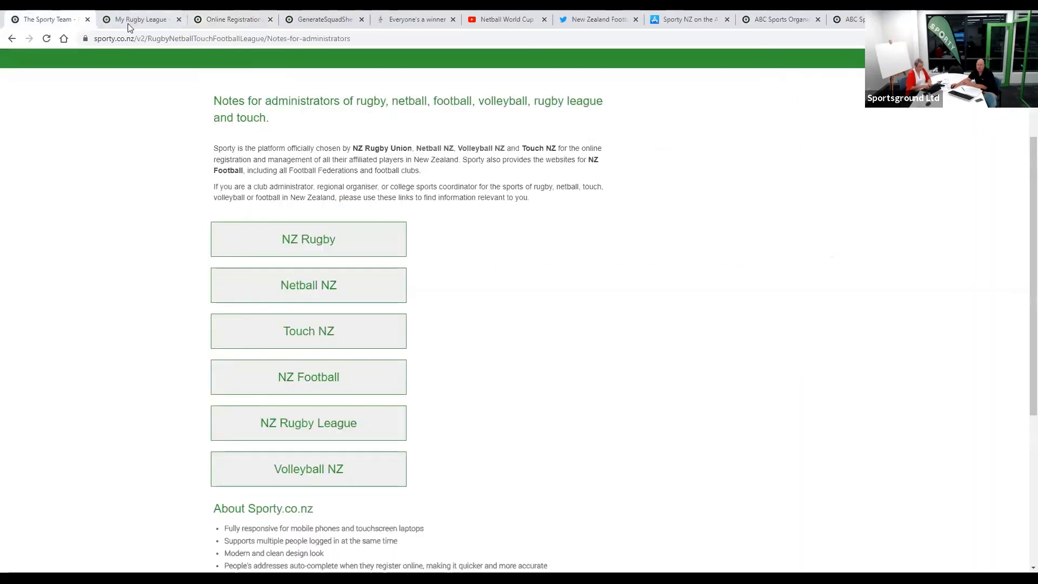
- Close the My Rugby League tab and start editing the main website's Welcome block
click(133, 20)
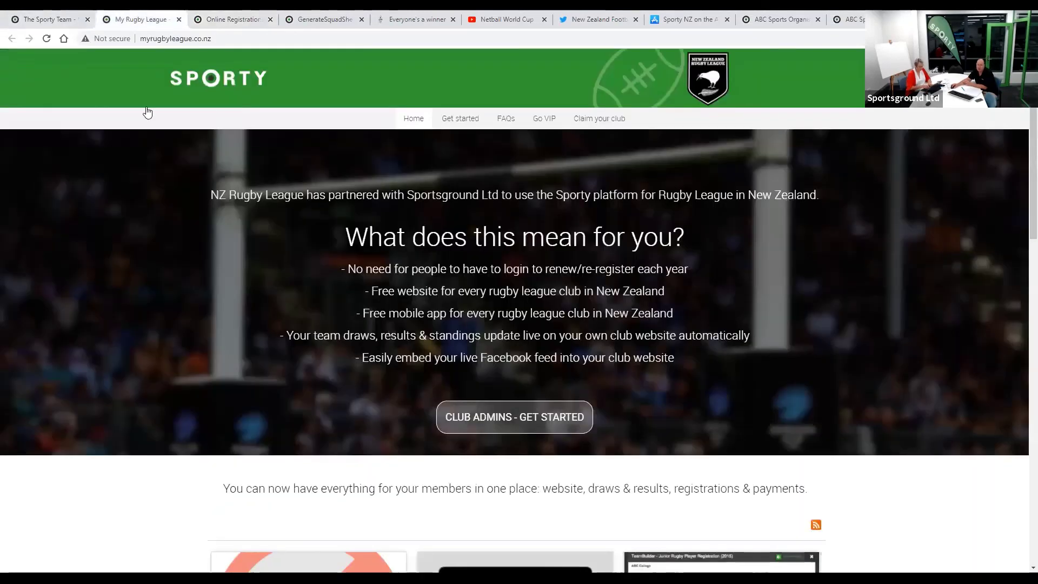
click(179, 20)
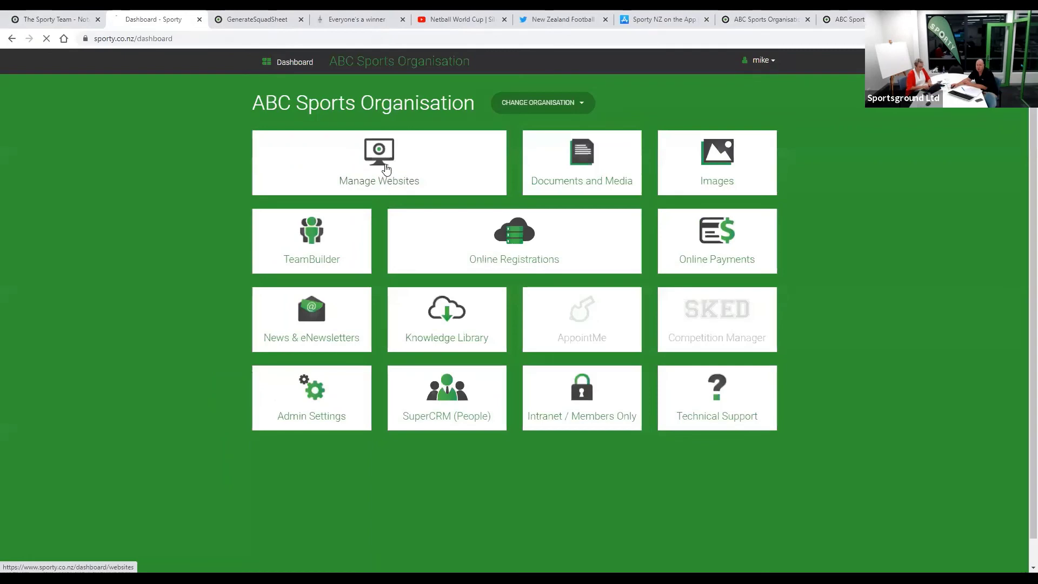
click(386, 170)
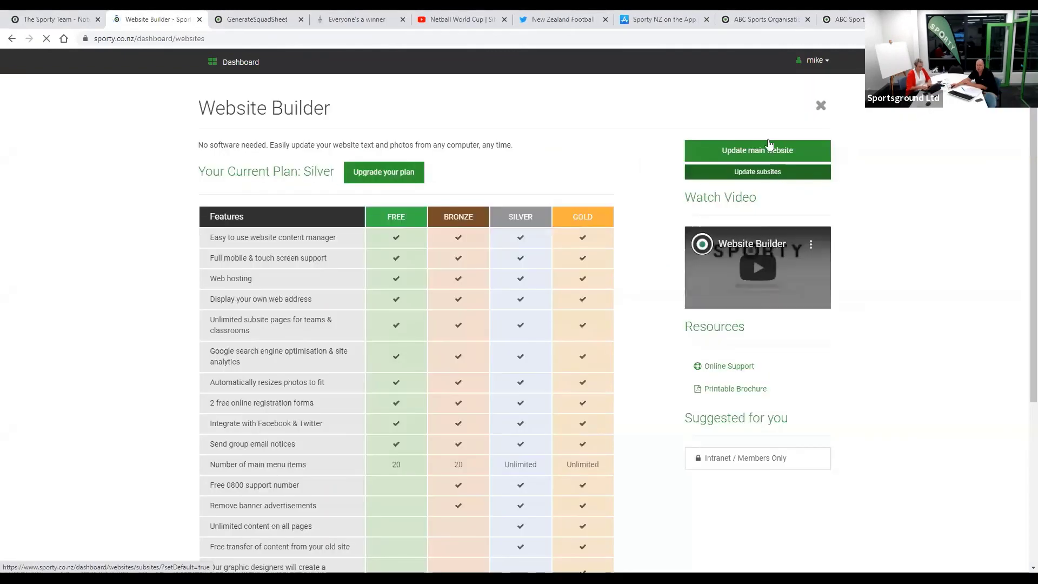
click(769, 150)
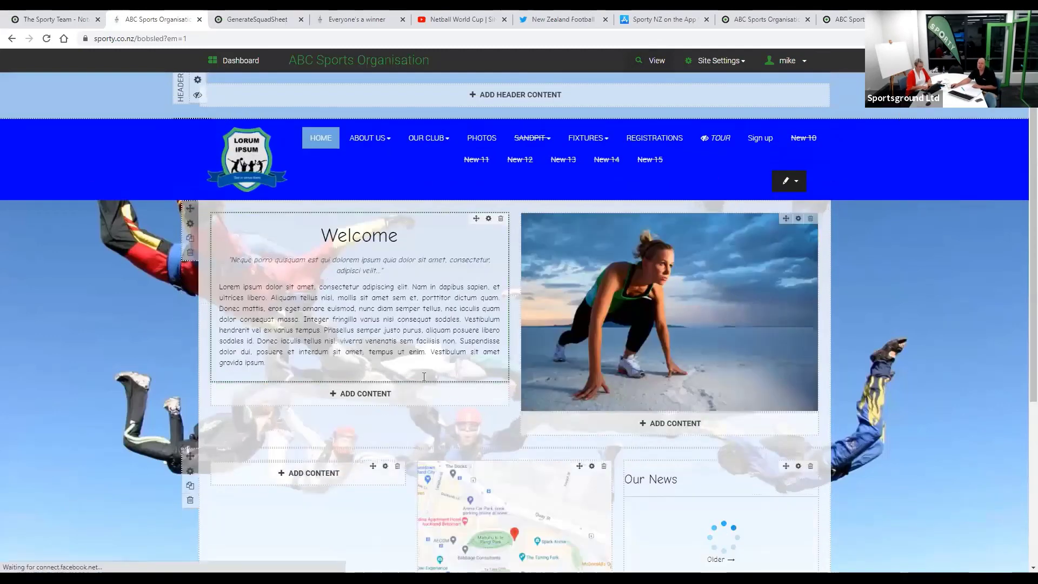
click(371, 368)
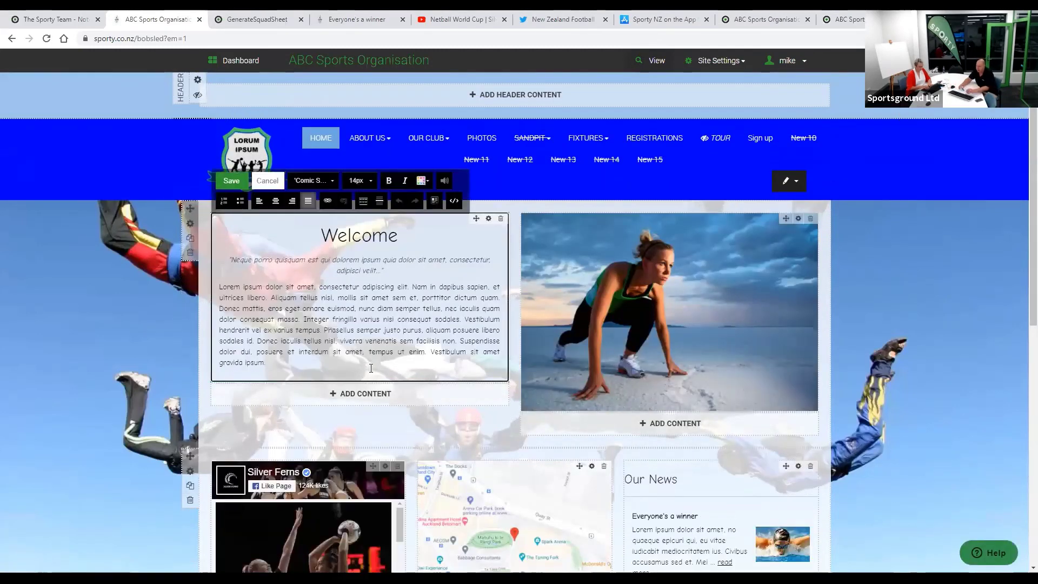
- Append 'Register here:' with the pasted registration link as Click here, and save
key(Return)
key(Return)
key(Return)
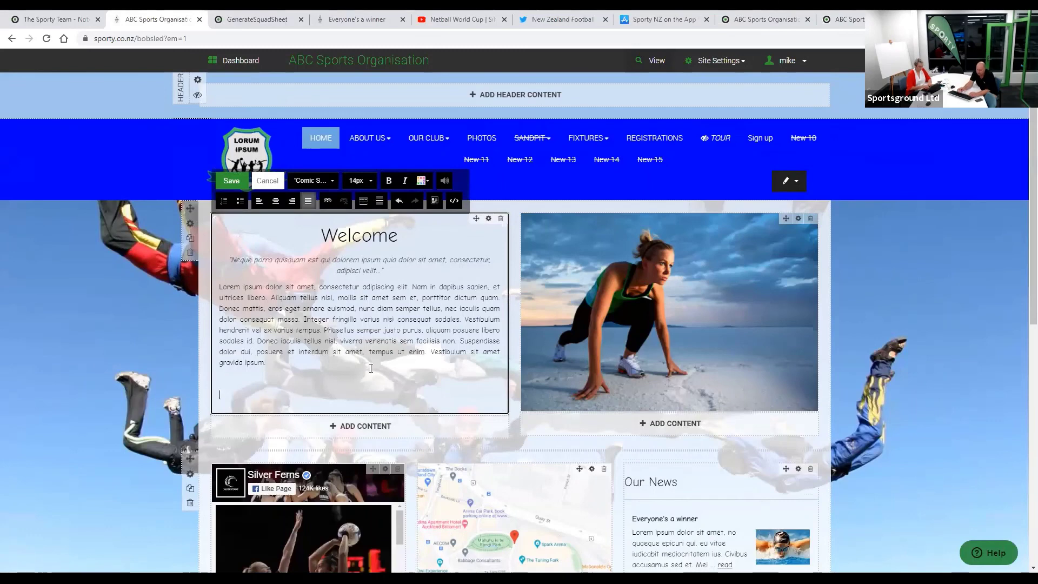
text(Register)
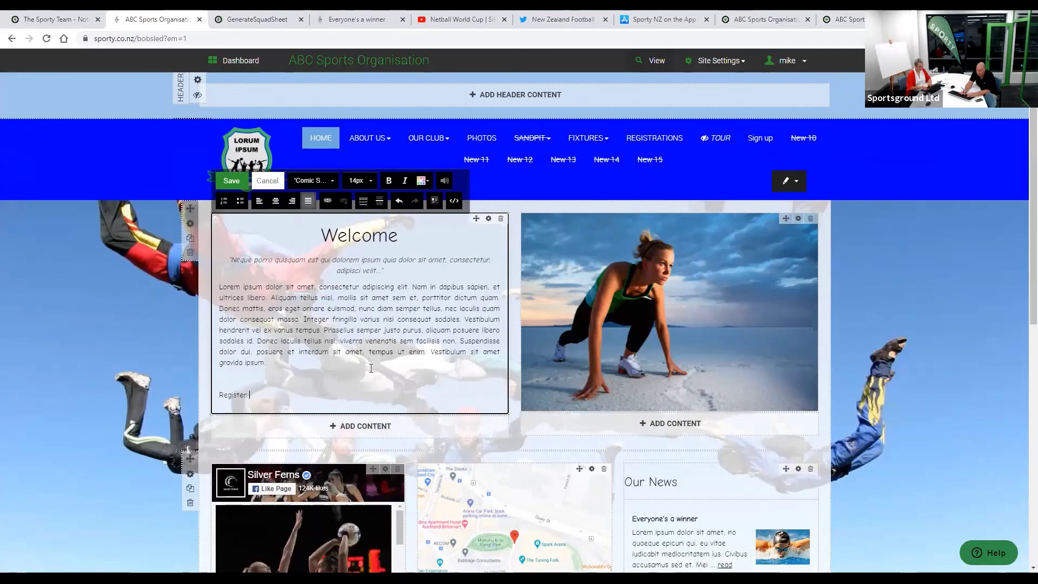
text( here)
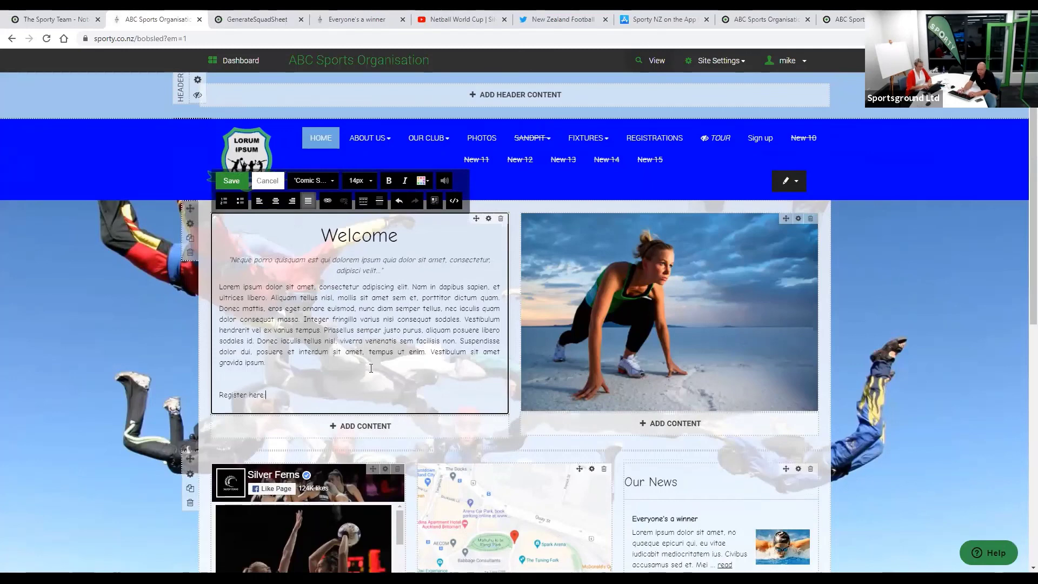
text(:)
text(Click here)
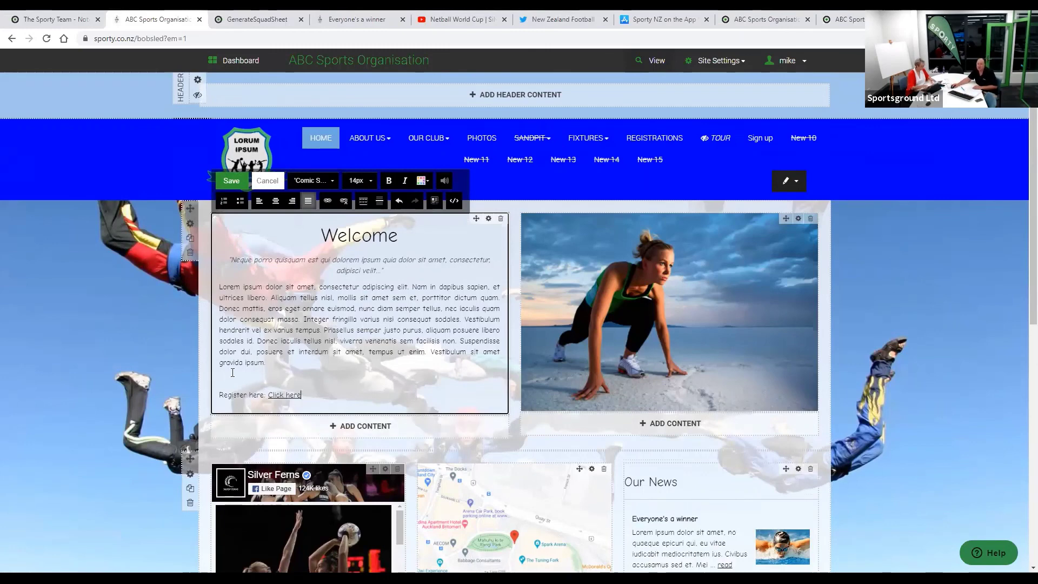
click(231, 181)
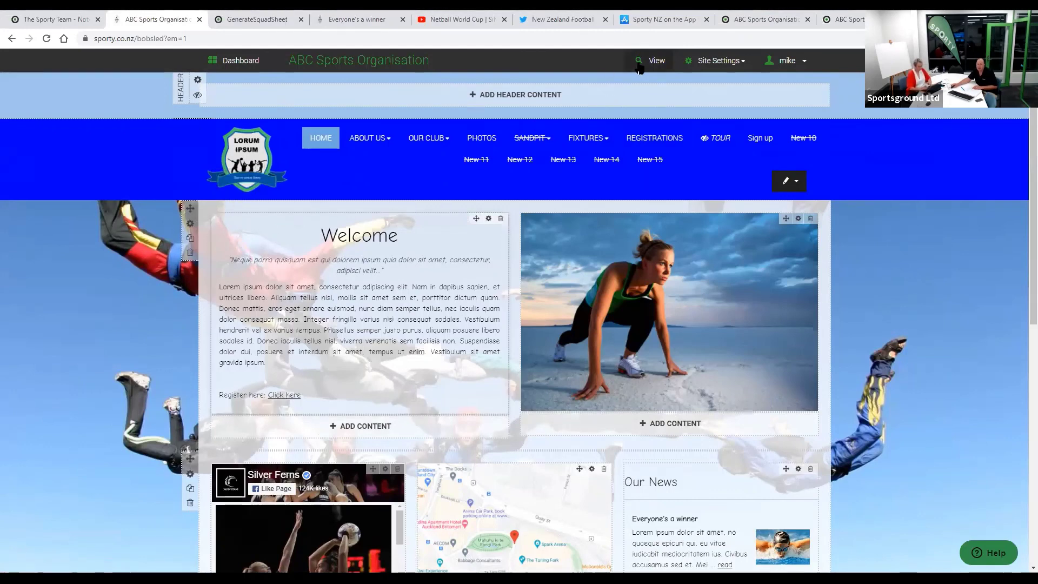
- Preview the home page, test that Click here opens the Netball registration form, then return to the editor
click(356, 19)
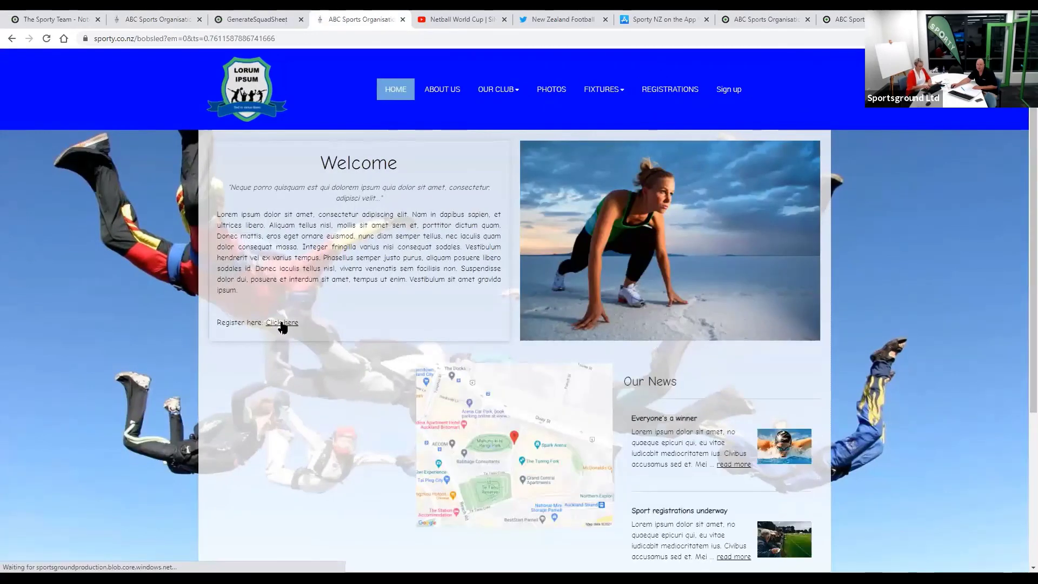
click(282, 324)
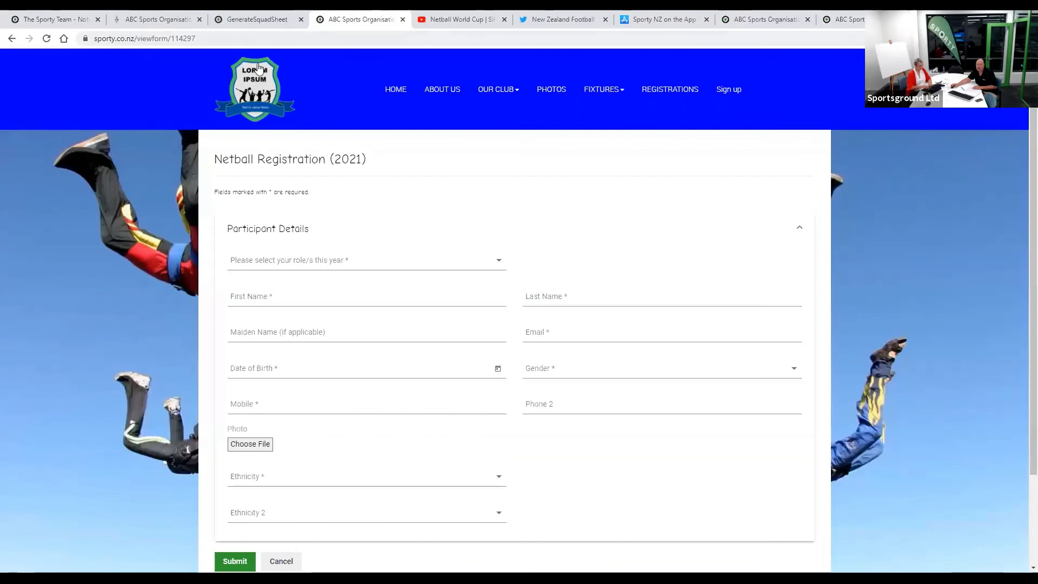
click(163, 20)
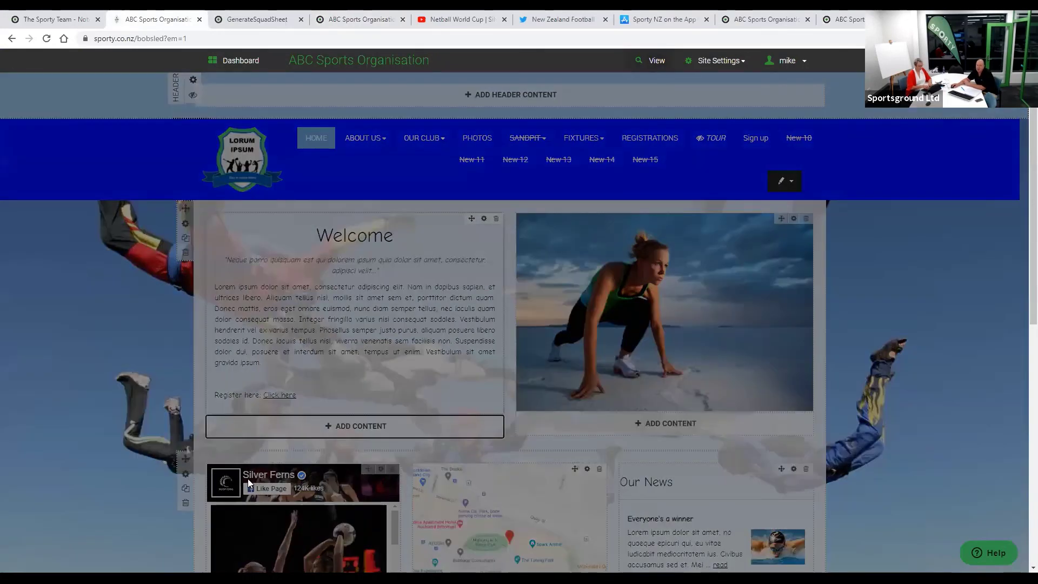
- Add a button widget linked to the online form Club Membership Form (2020)
click(241, 426)
click(244, 396)
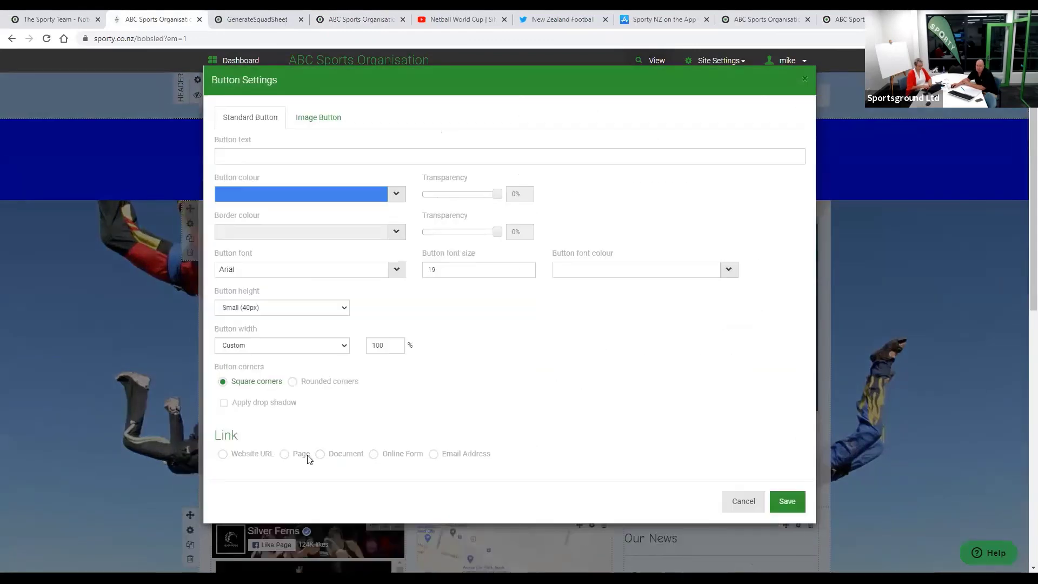
click(372, 455)
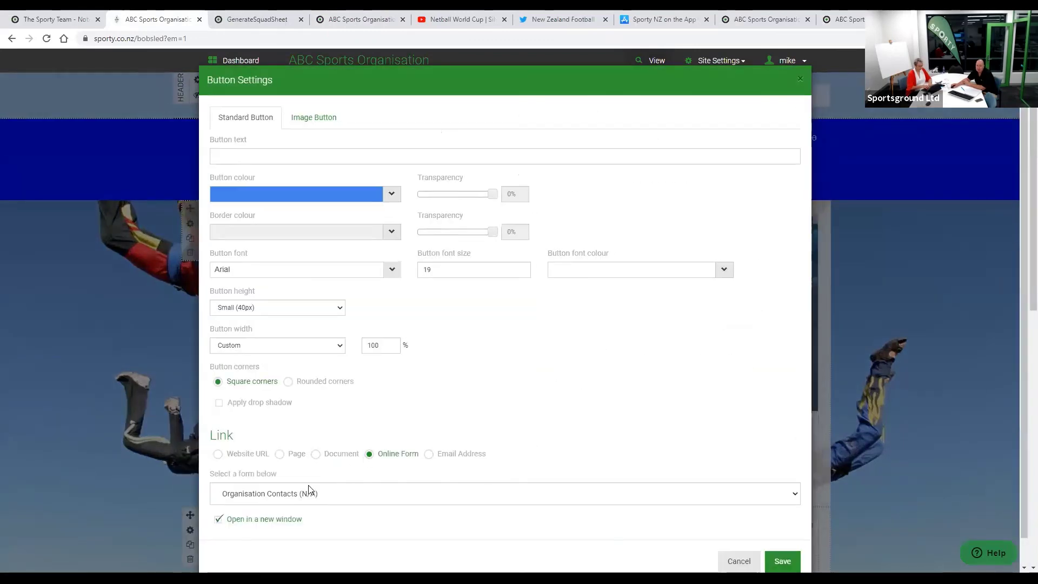
scroll(304, 472, down, 1)
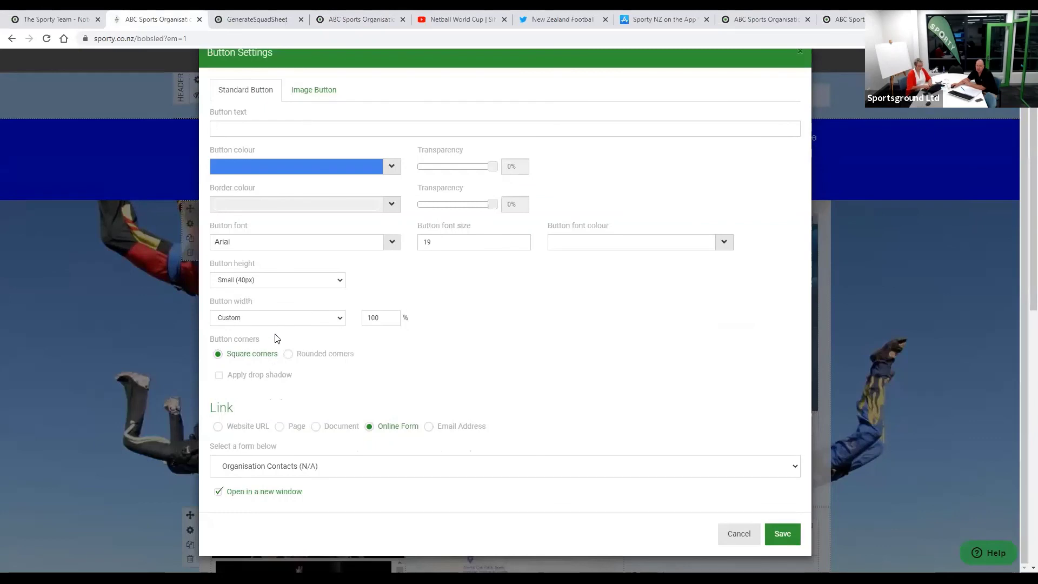
click(505, 466)
click(281, 306)
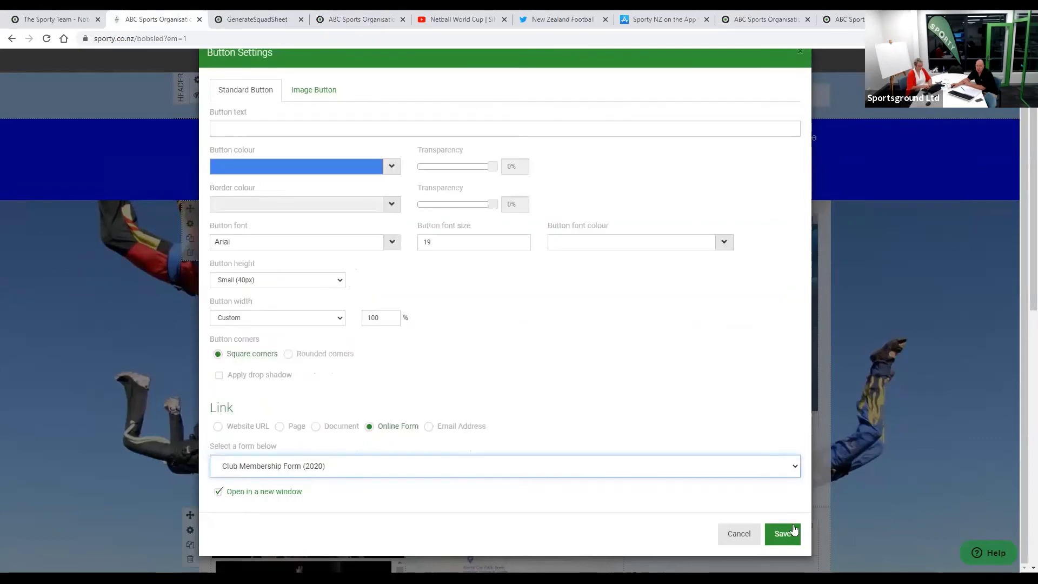
click(782, 534)
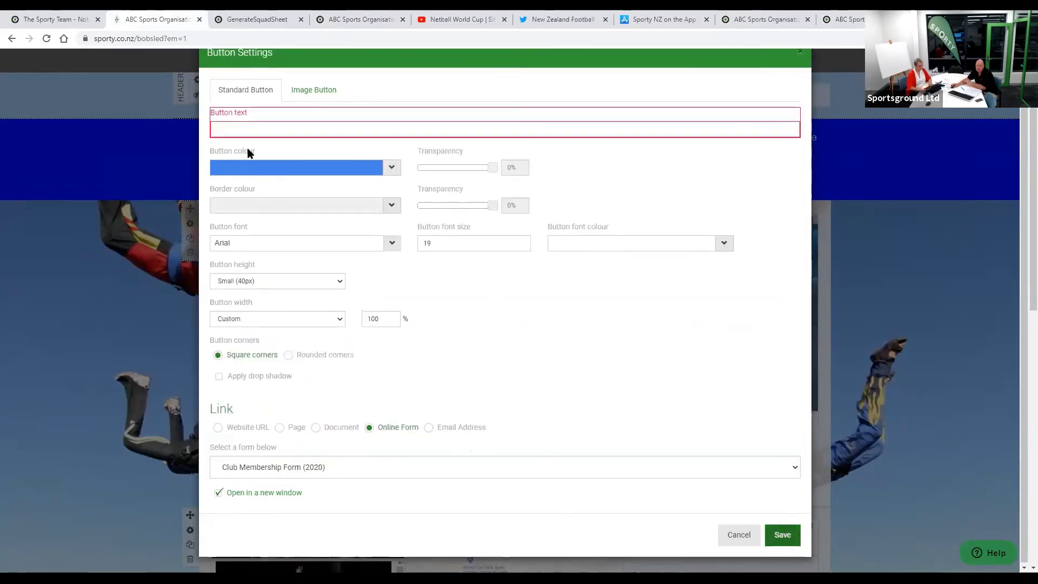
- Label the button 'REGISTER HERE' and save it
click(239, 130)
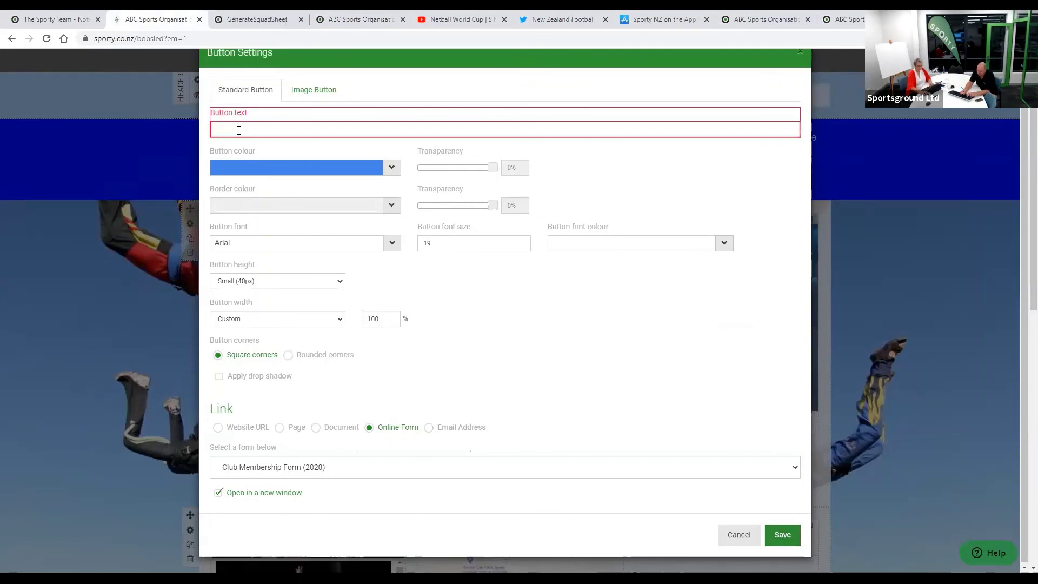
text(REGIST)
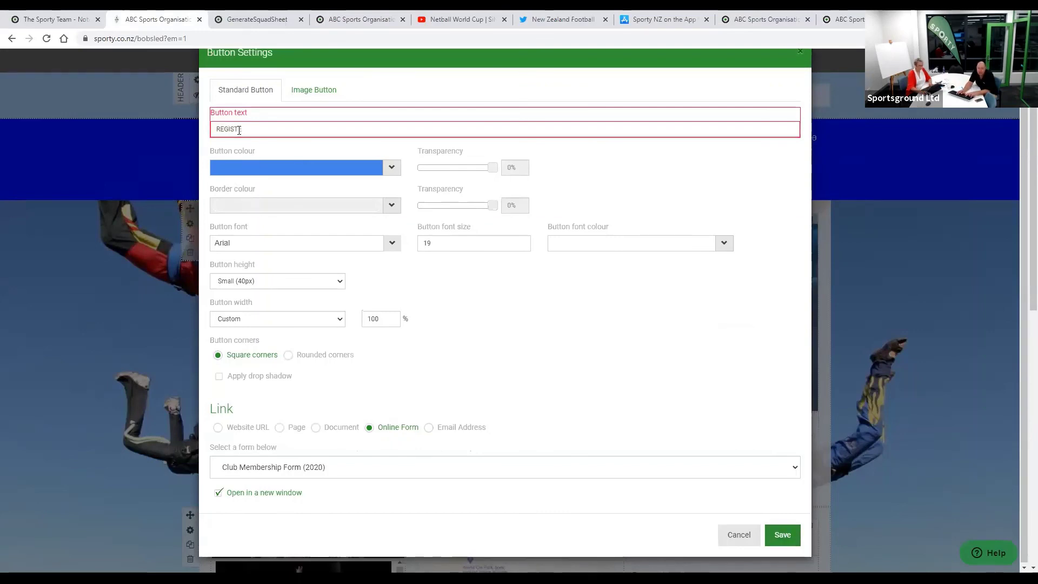
text(ER HERE)
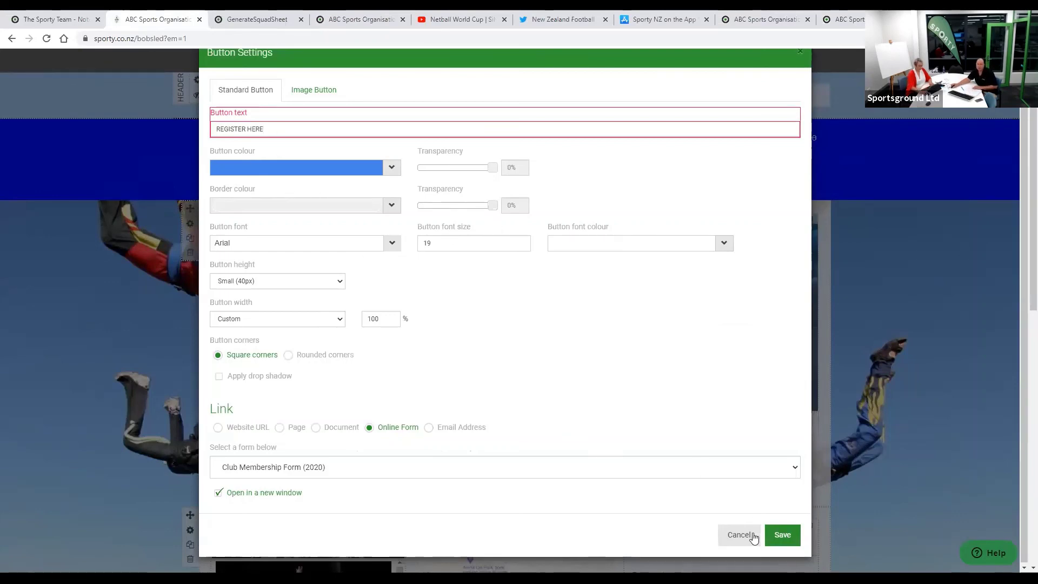
click(788, 537)
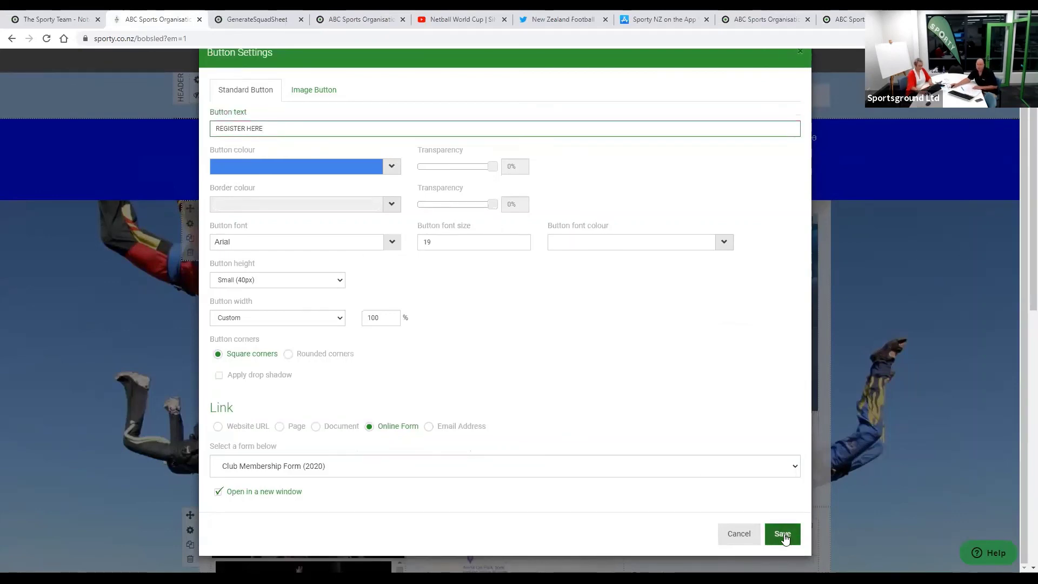
click(784, 534)
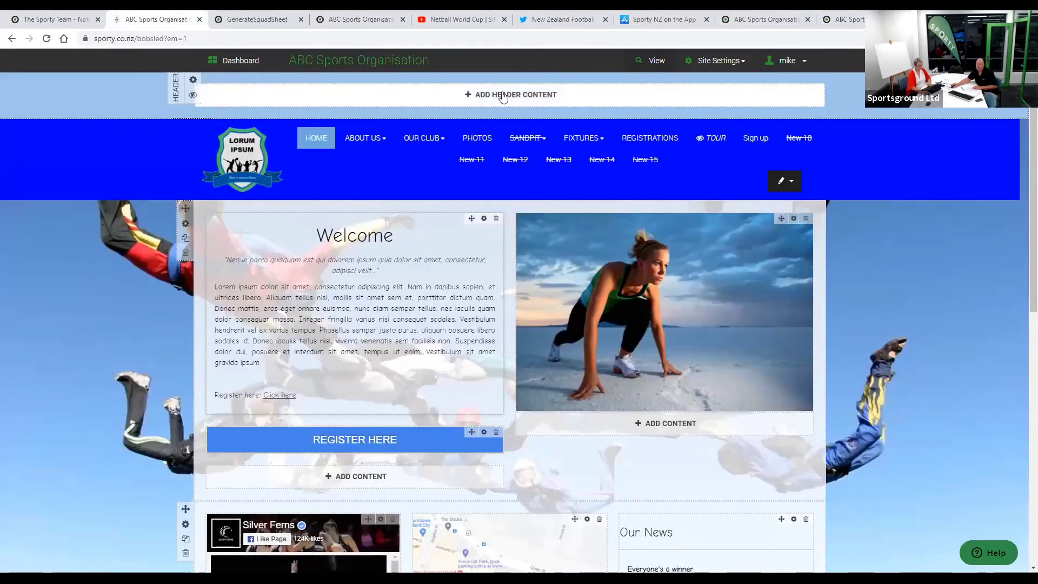
- Open the live site in a new tab to check the Register here link and REGISTER HERE button
click(652, 63)
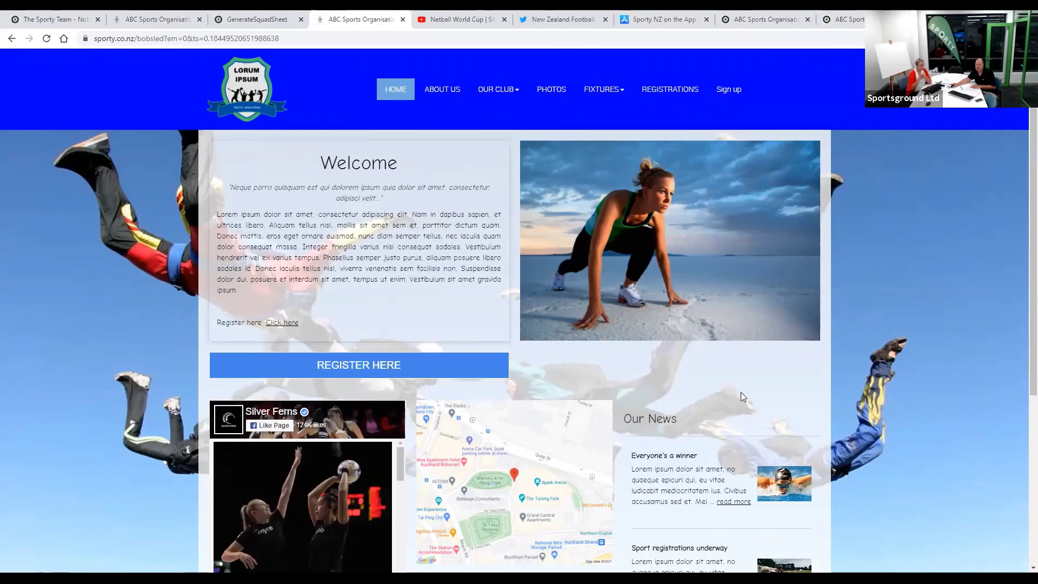
- From the Sporty home page, open Online Support > Online Registrations and list all 23 articles
click(46, 22)
scroll(417, 328, up, 3)
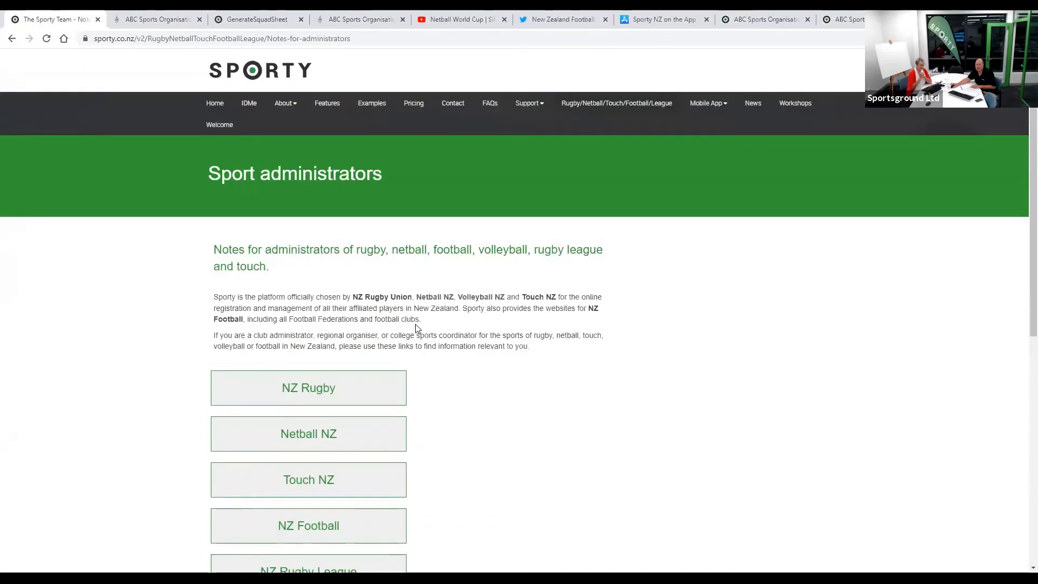
click(214, 105)
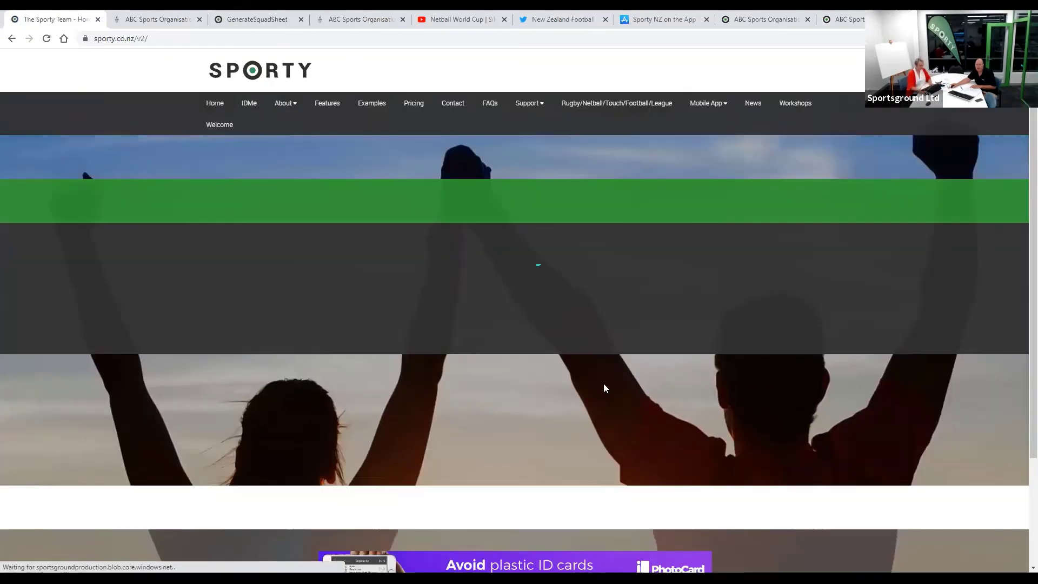
scroll(603, 385, down, 6)
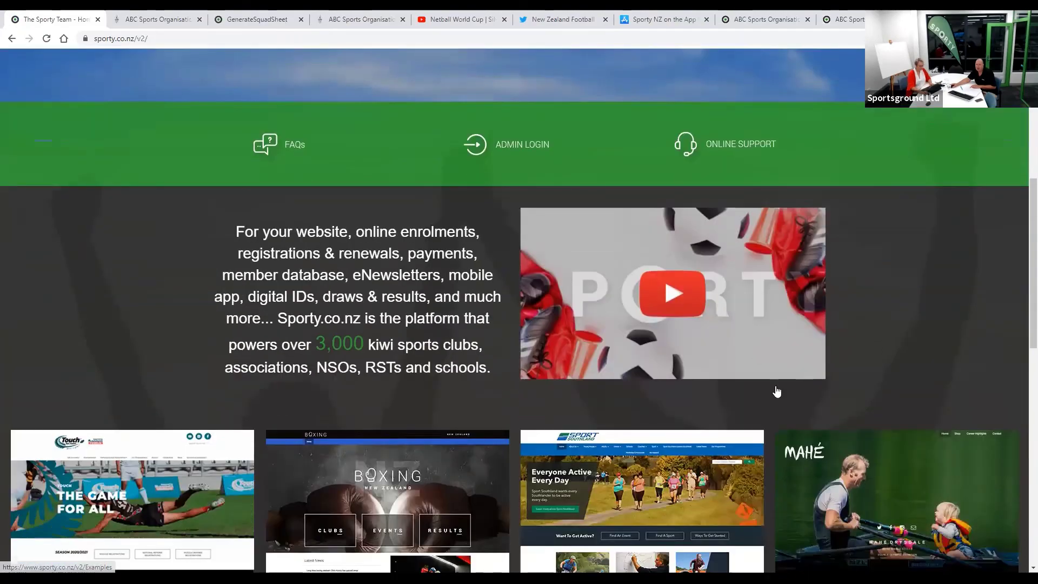
scroll(777, 392, down, 1)
scroll(746, 335, up, 4)
click(723, 286)
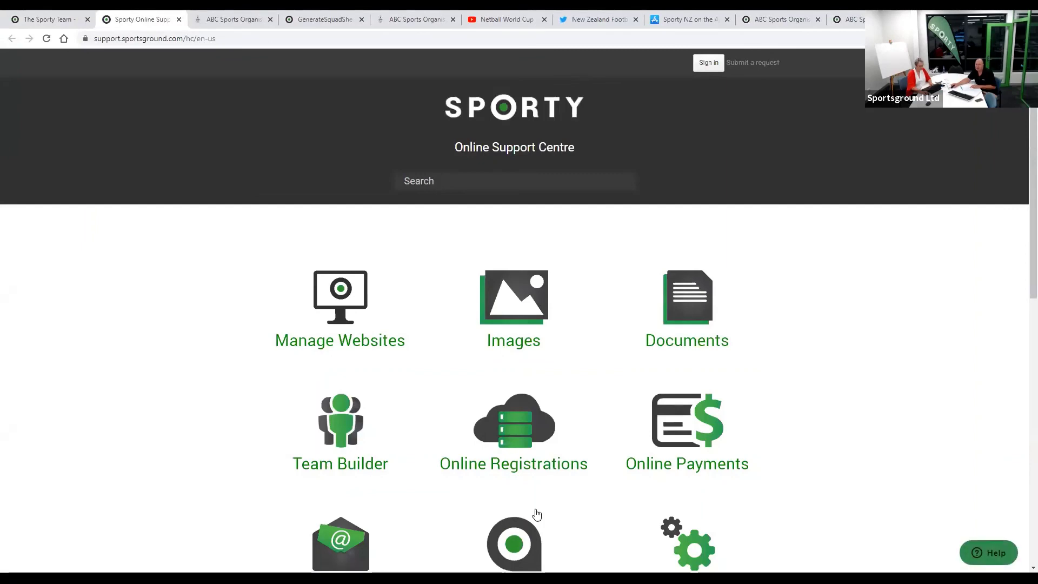
click(522, 437)
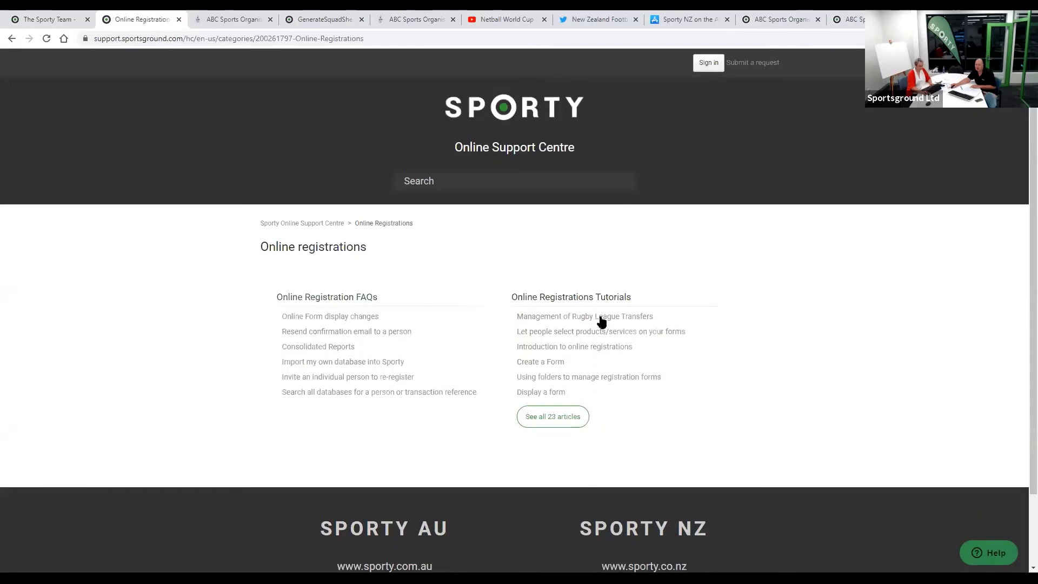
click(557, 416)
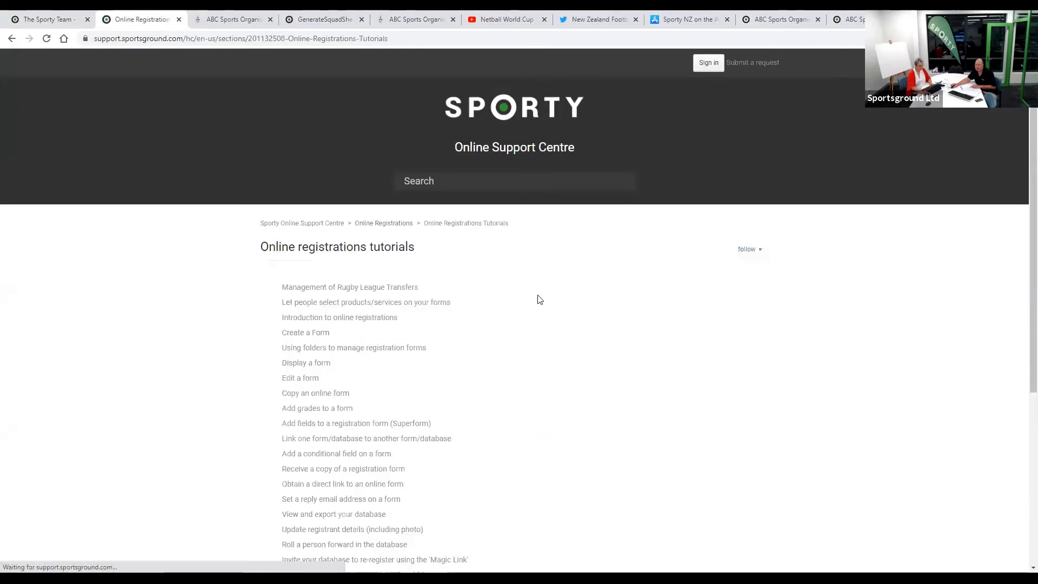
scroll(346, 479, down, 3)
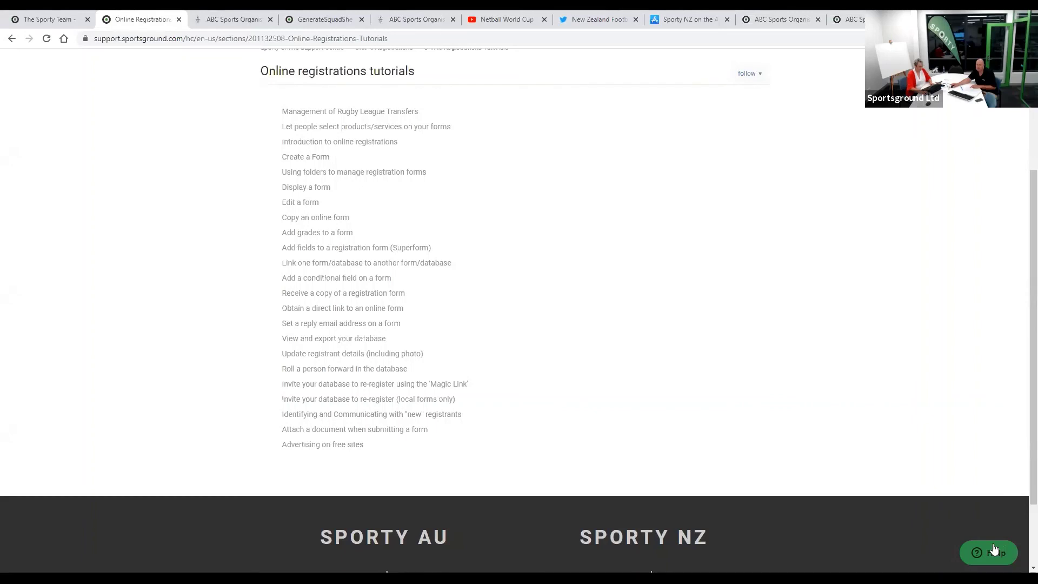
- Search help for 'form', look over the Contact us form fields, then return to the Sporty home page
click(992, 552)
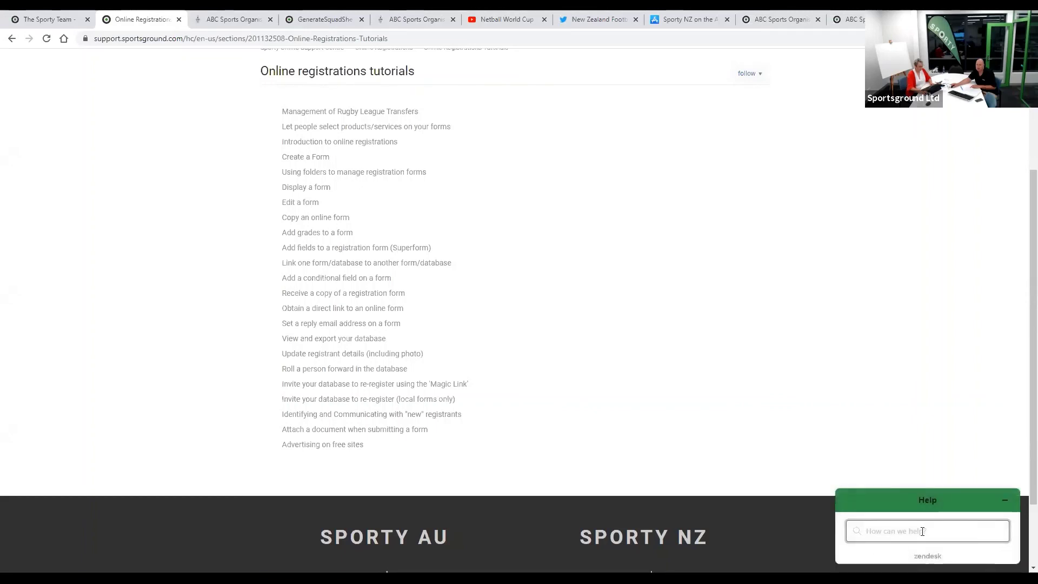
text(form)
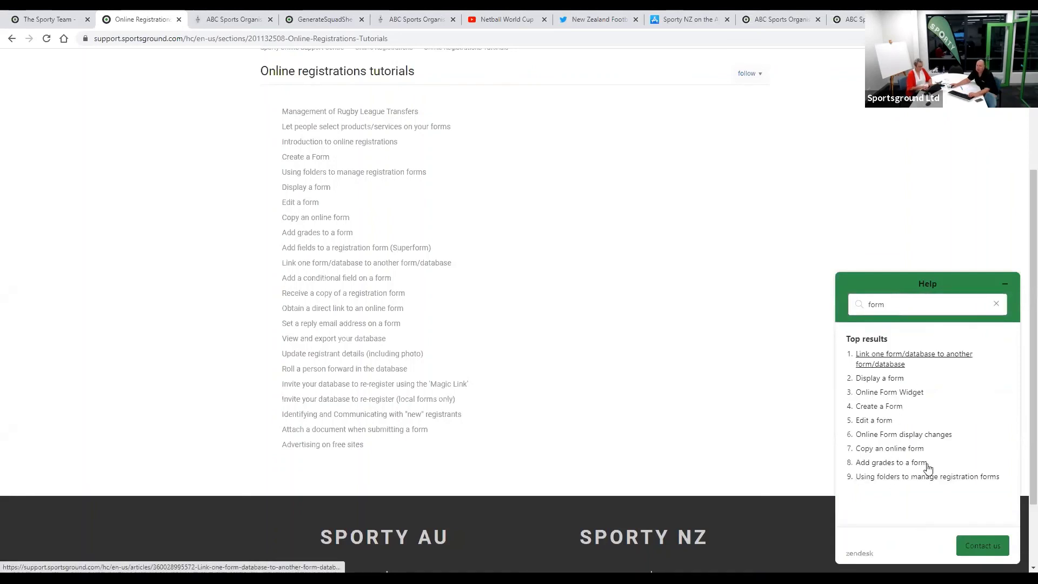
click(977, 546)
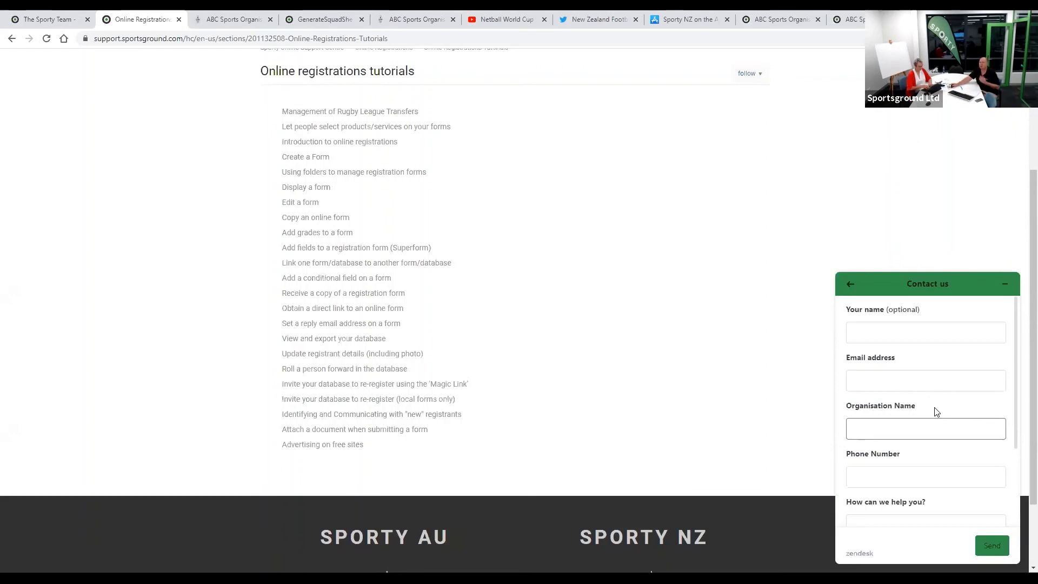
click(877, 334)
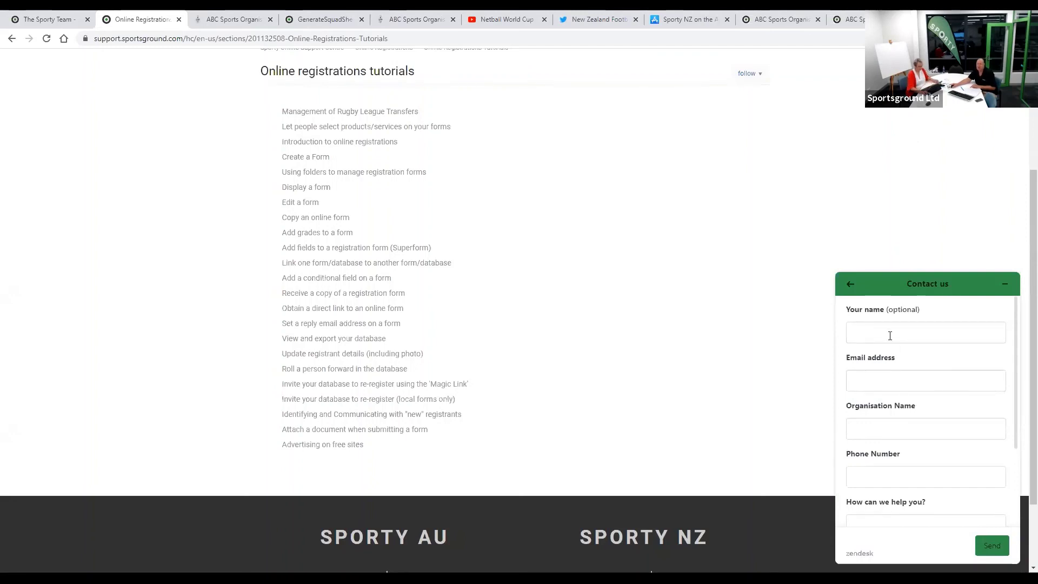
scroll(902, 416, down, 2)
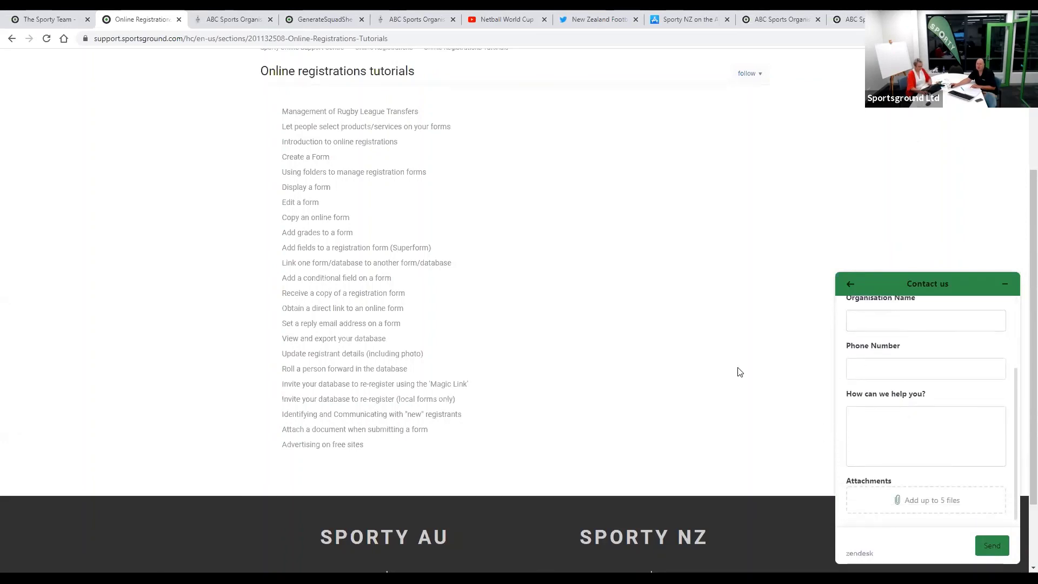
scroll(740, 372, up, 2)
scroll(739, 372, up, 2)
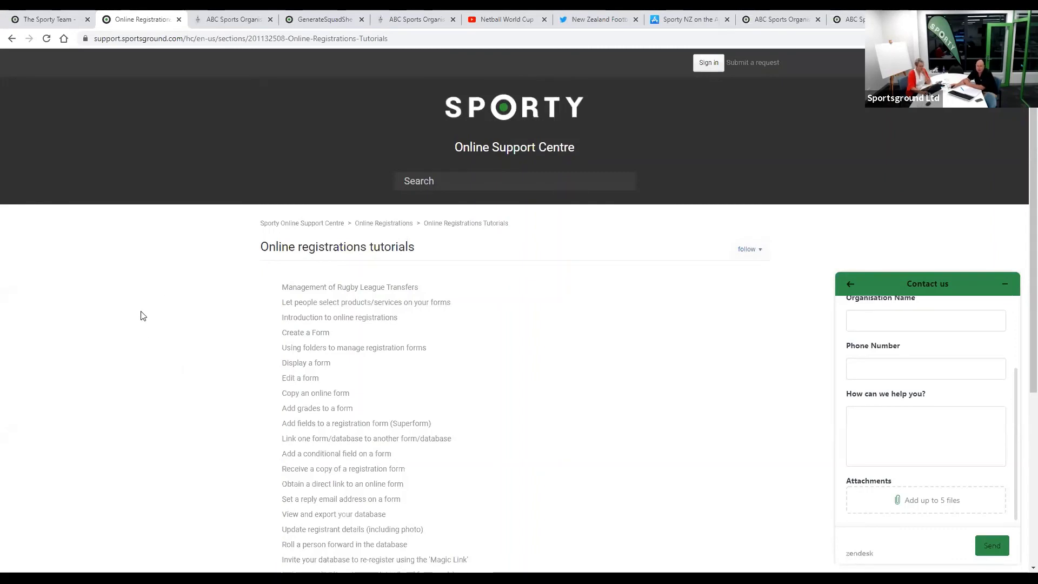
click(54, 21)
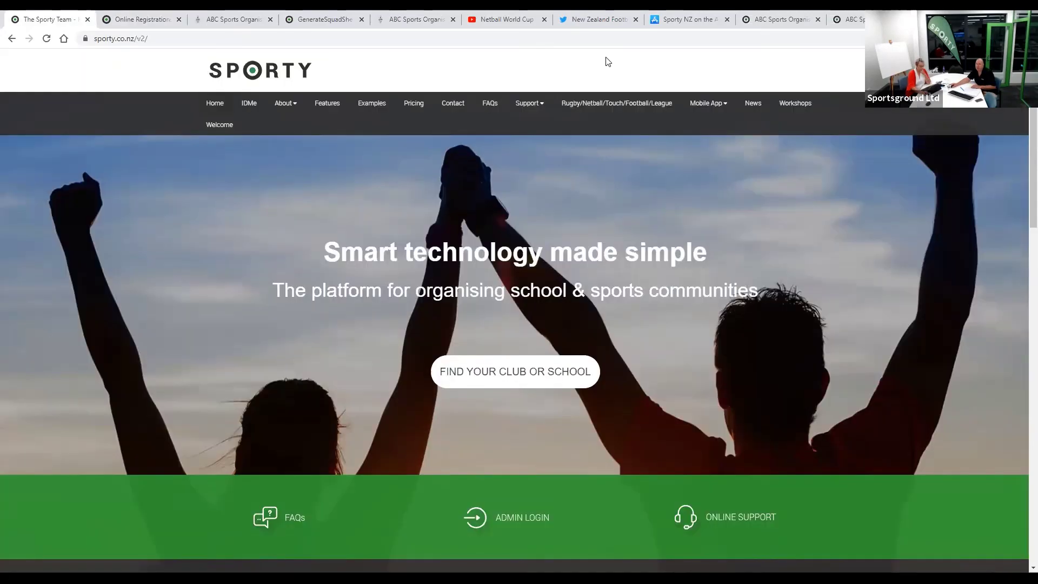